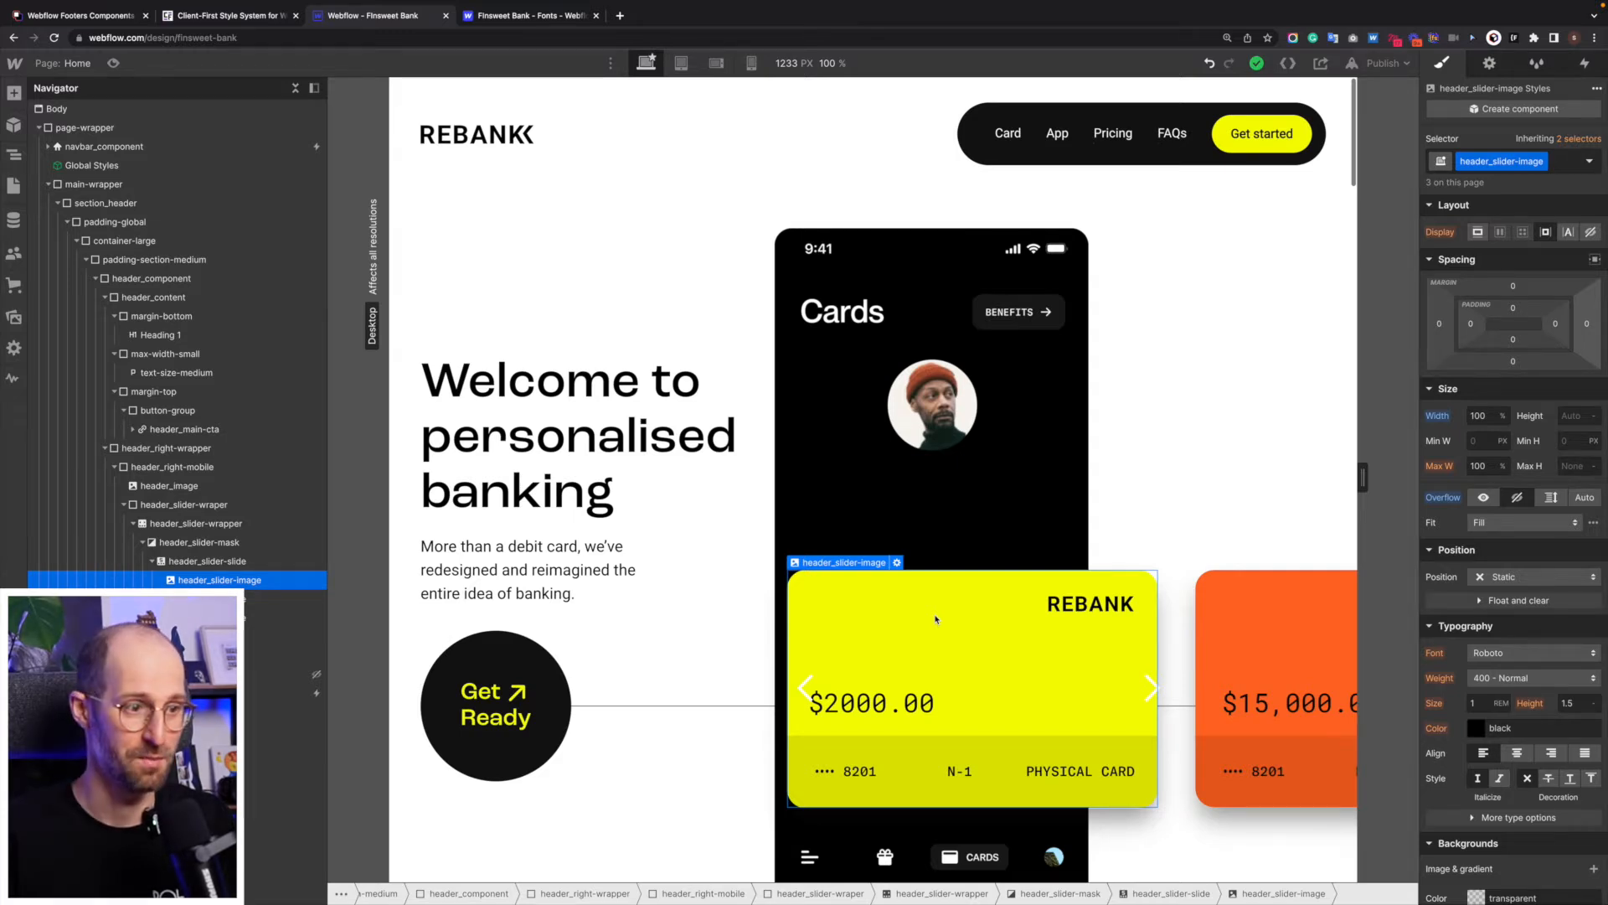
scroll(936, 620, "down", 1)
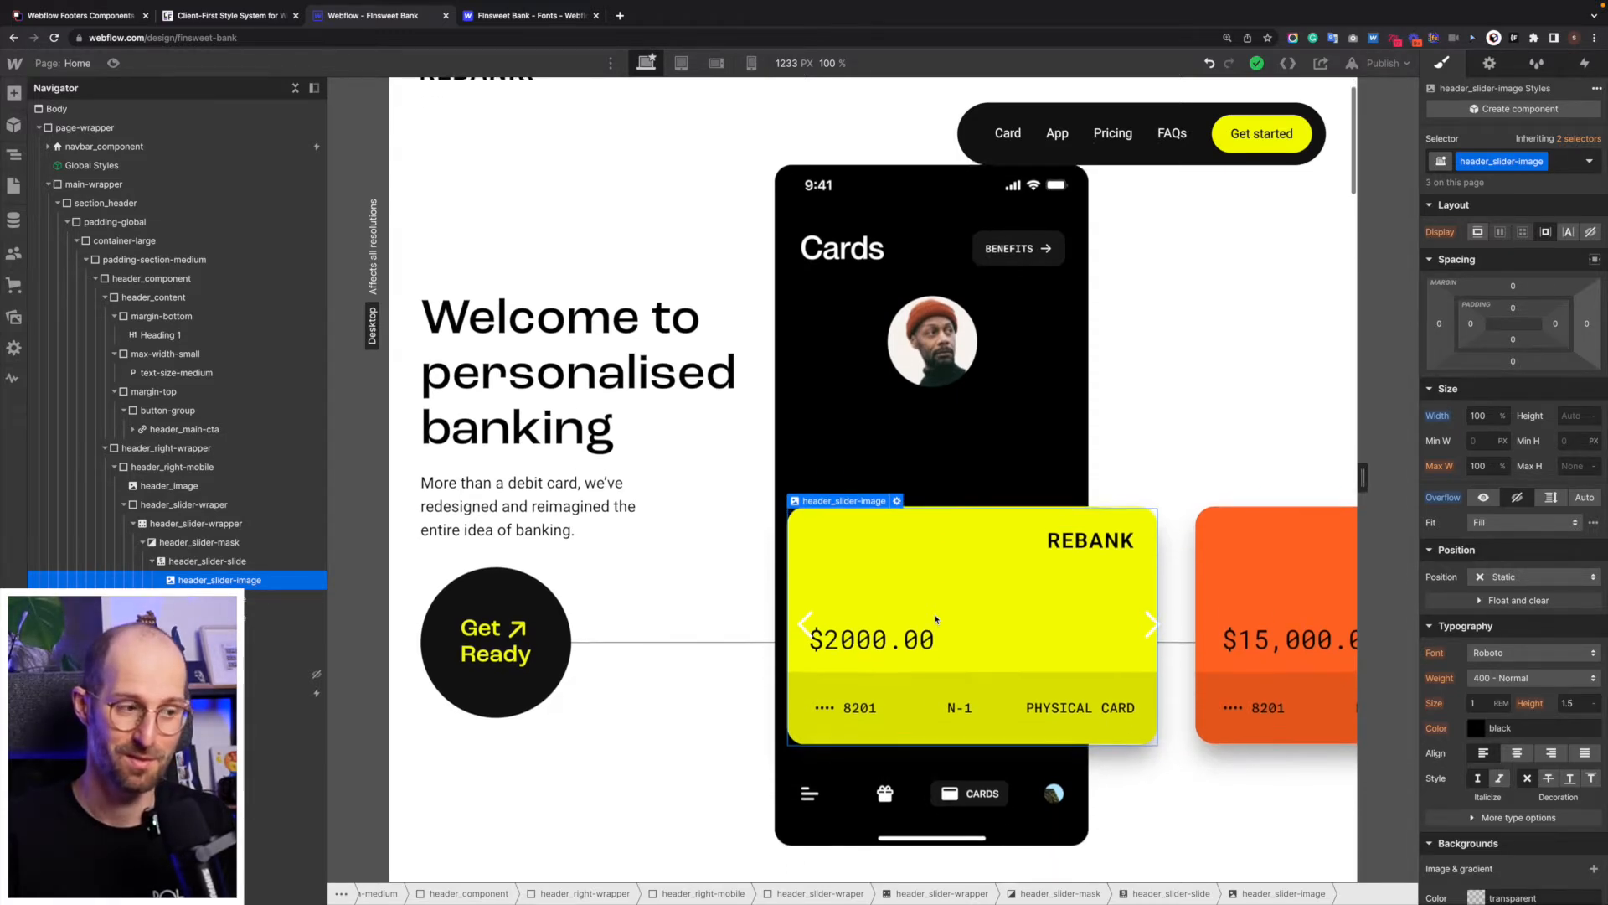
scroll(935, 619, "up", 1)
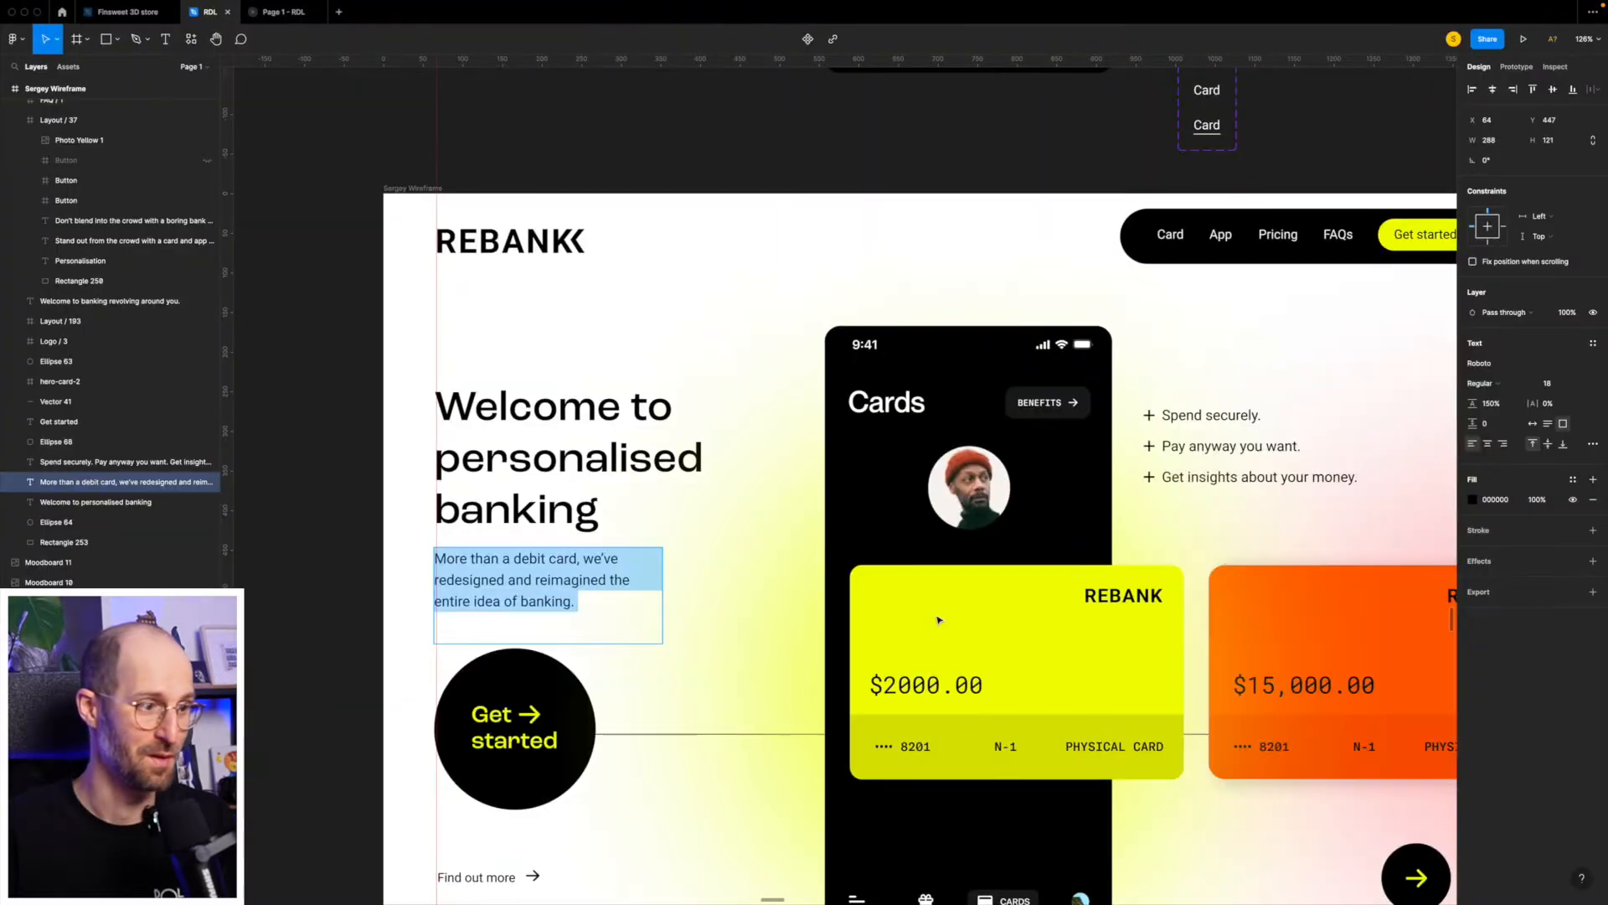
scroll(938, 620, "down", 3)
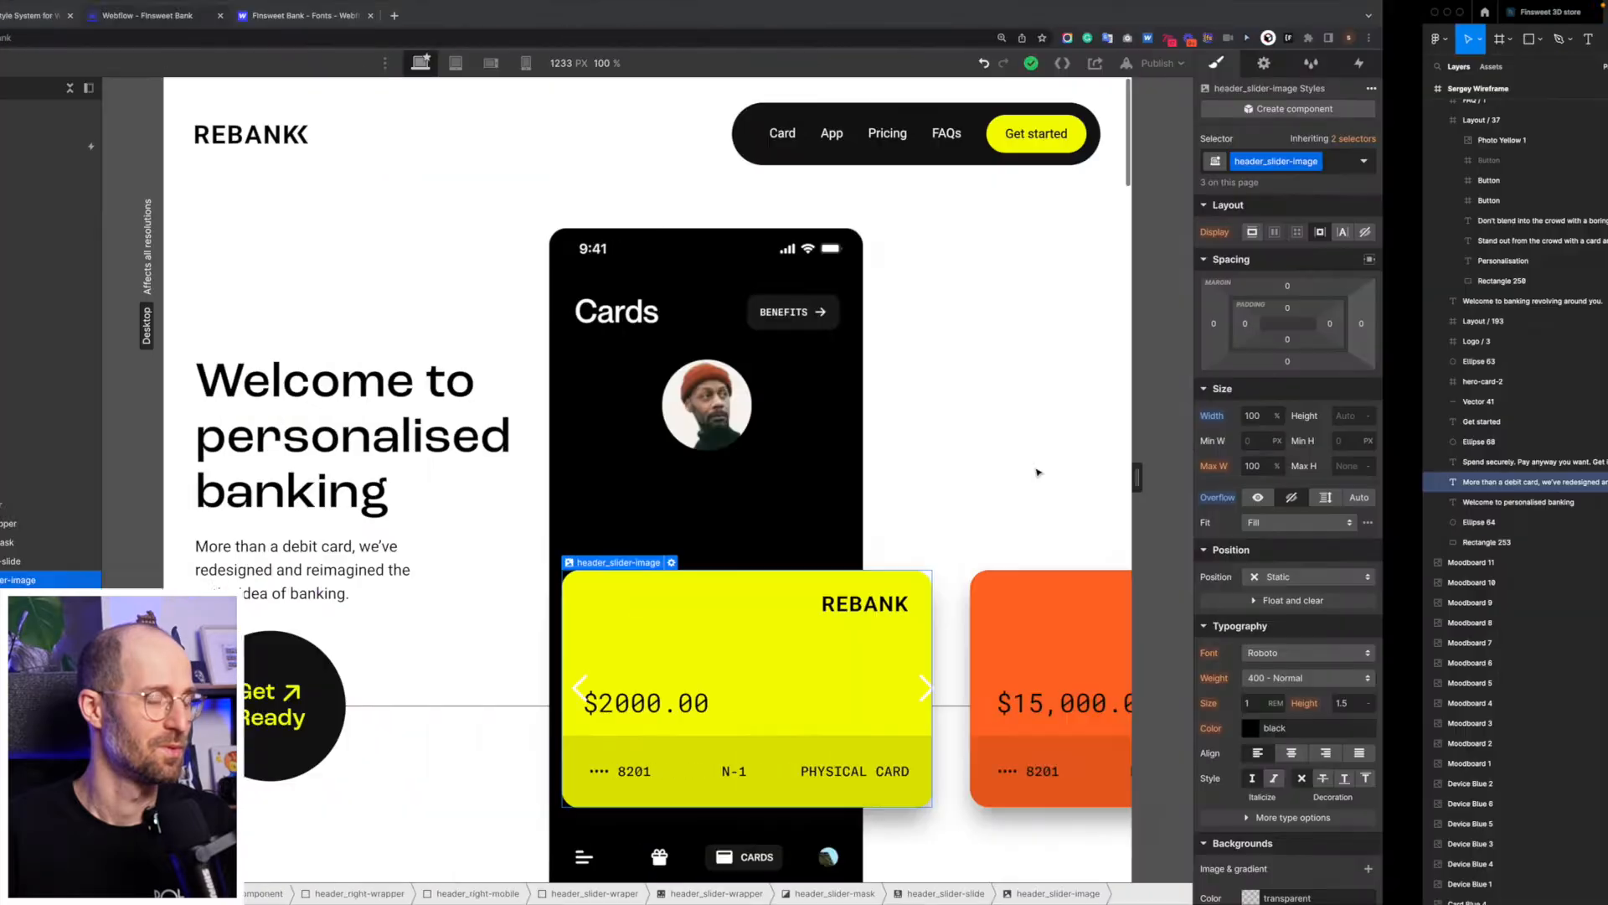
scroll(1036, 471, "down", 1)
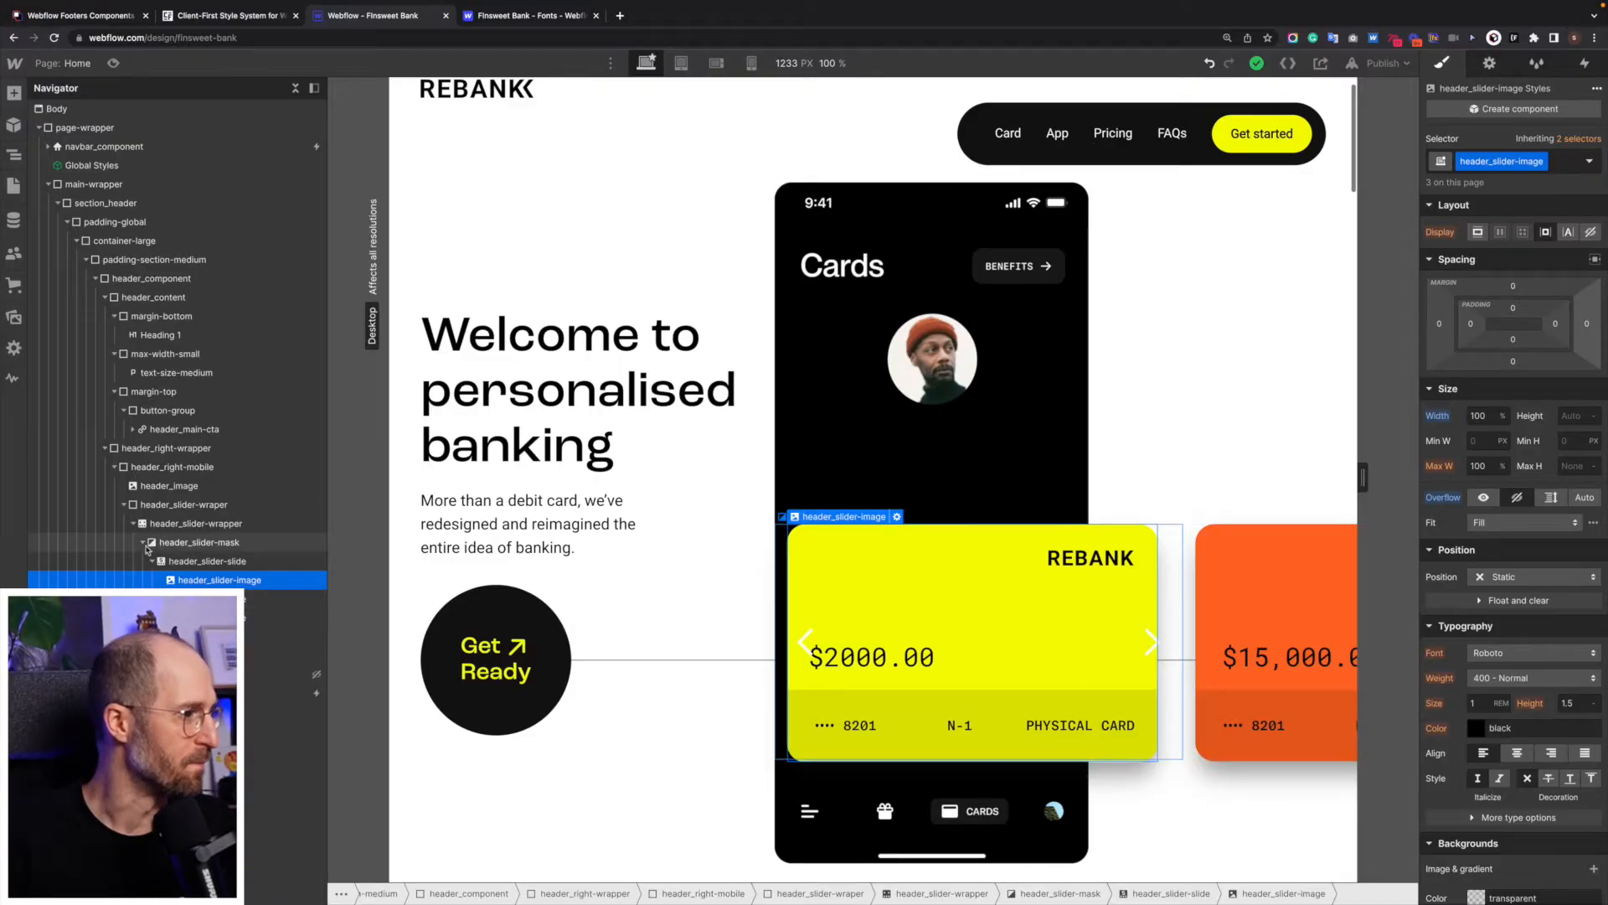
- Set the width of the header_slider-wraper element to 100vw
left_click(132, 524)
left_click(173, 505)
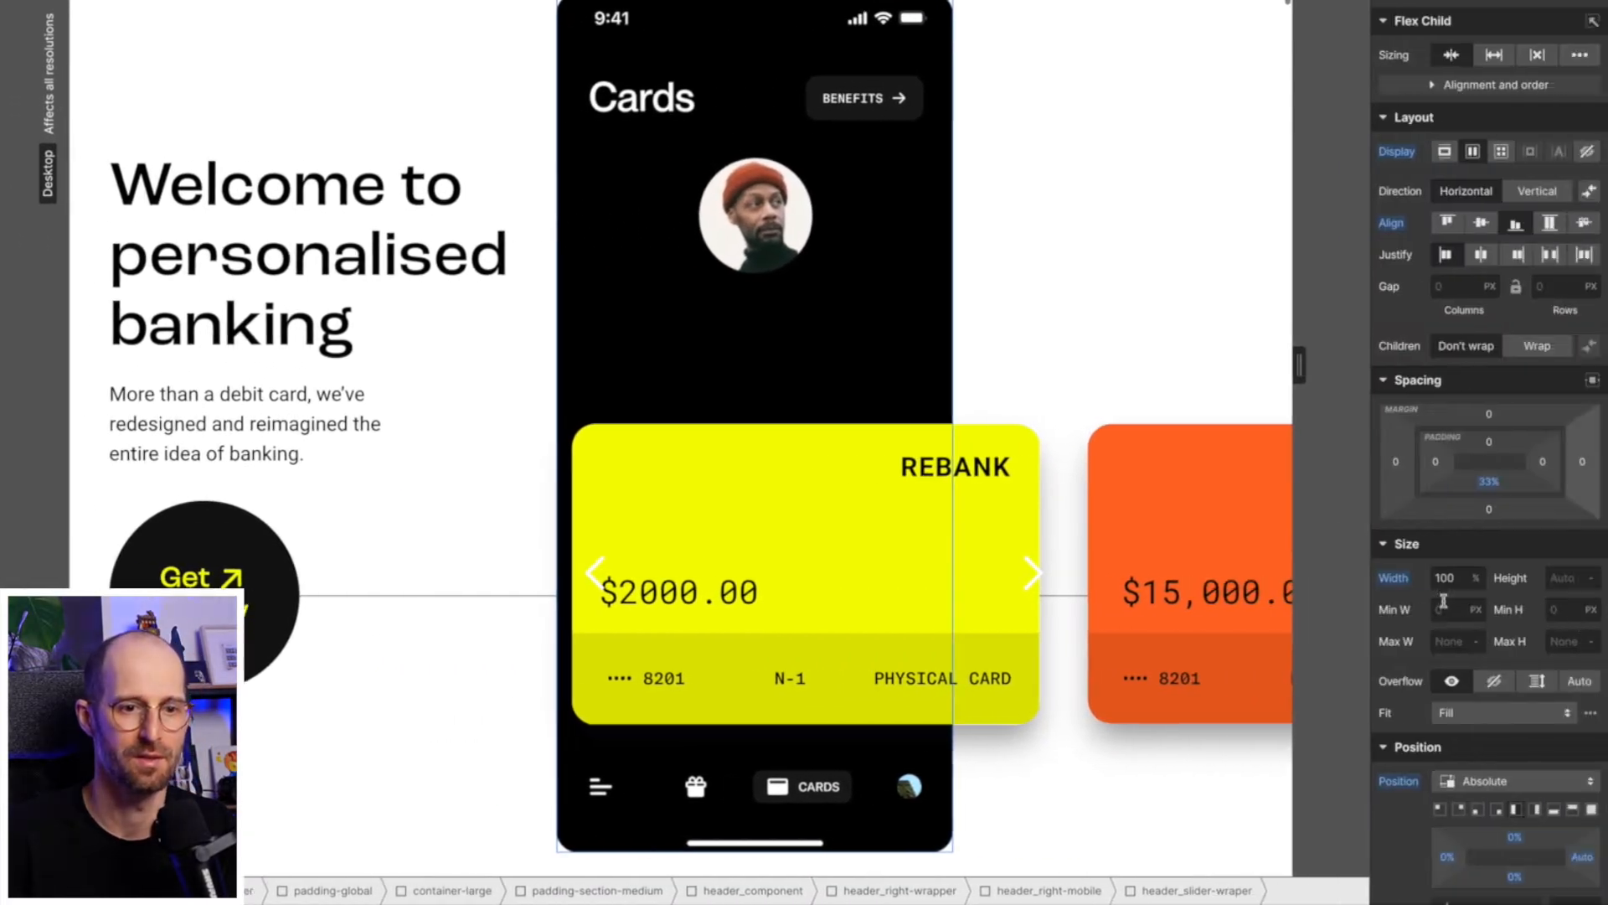
left_click(1456, 578)
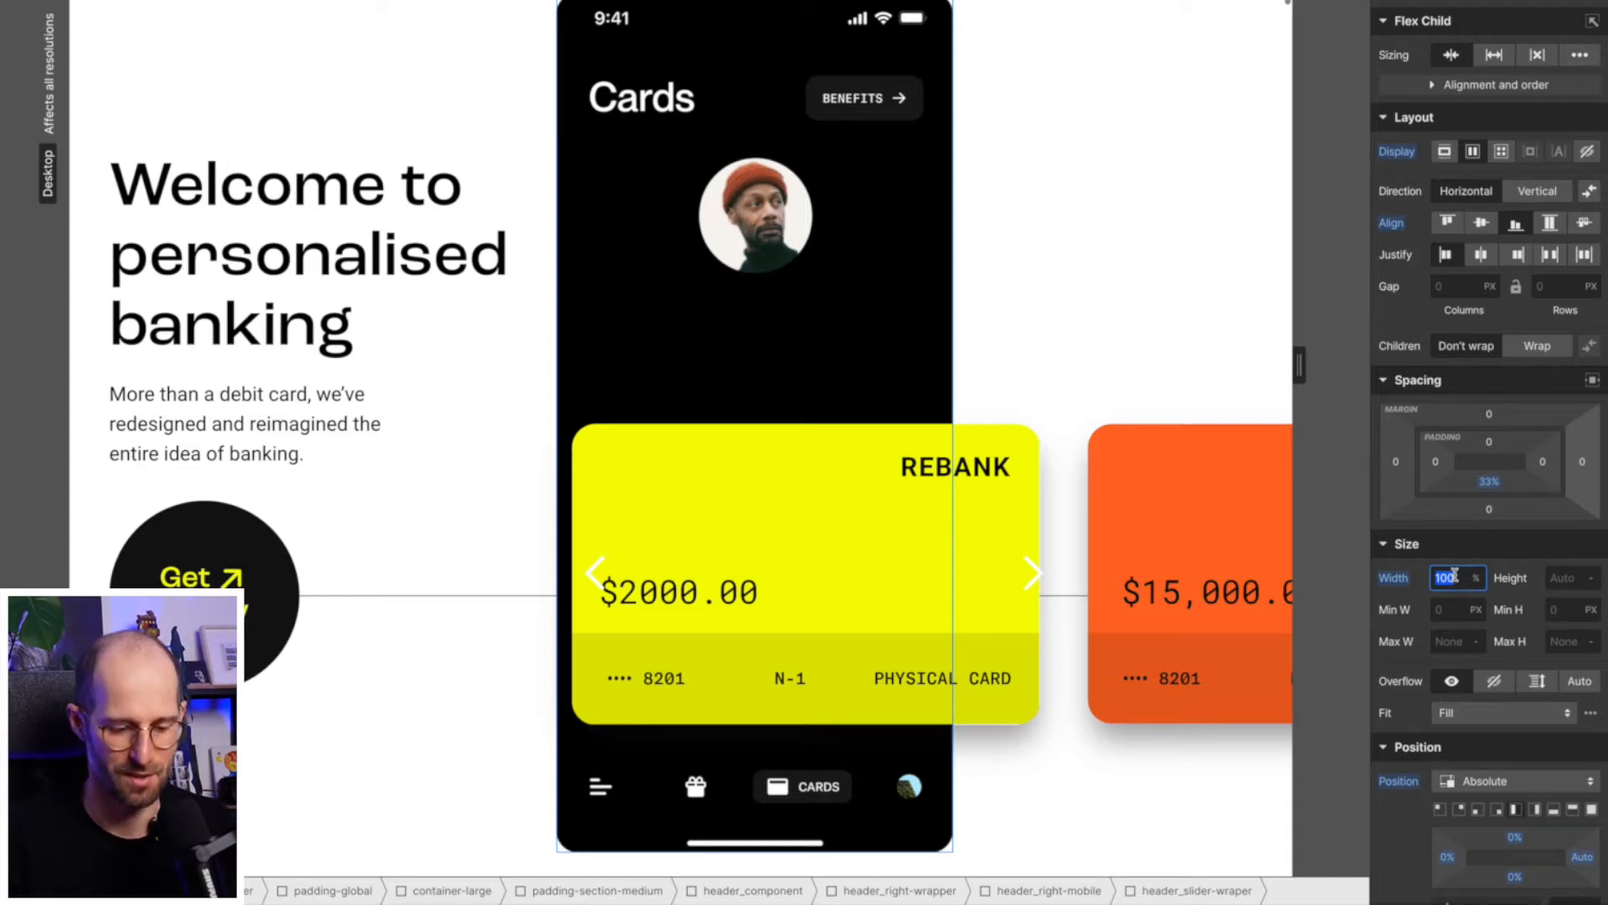
type("100vw")
key("Return")
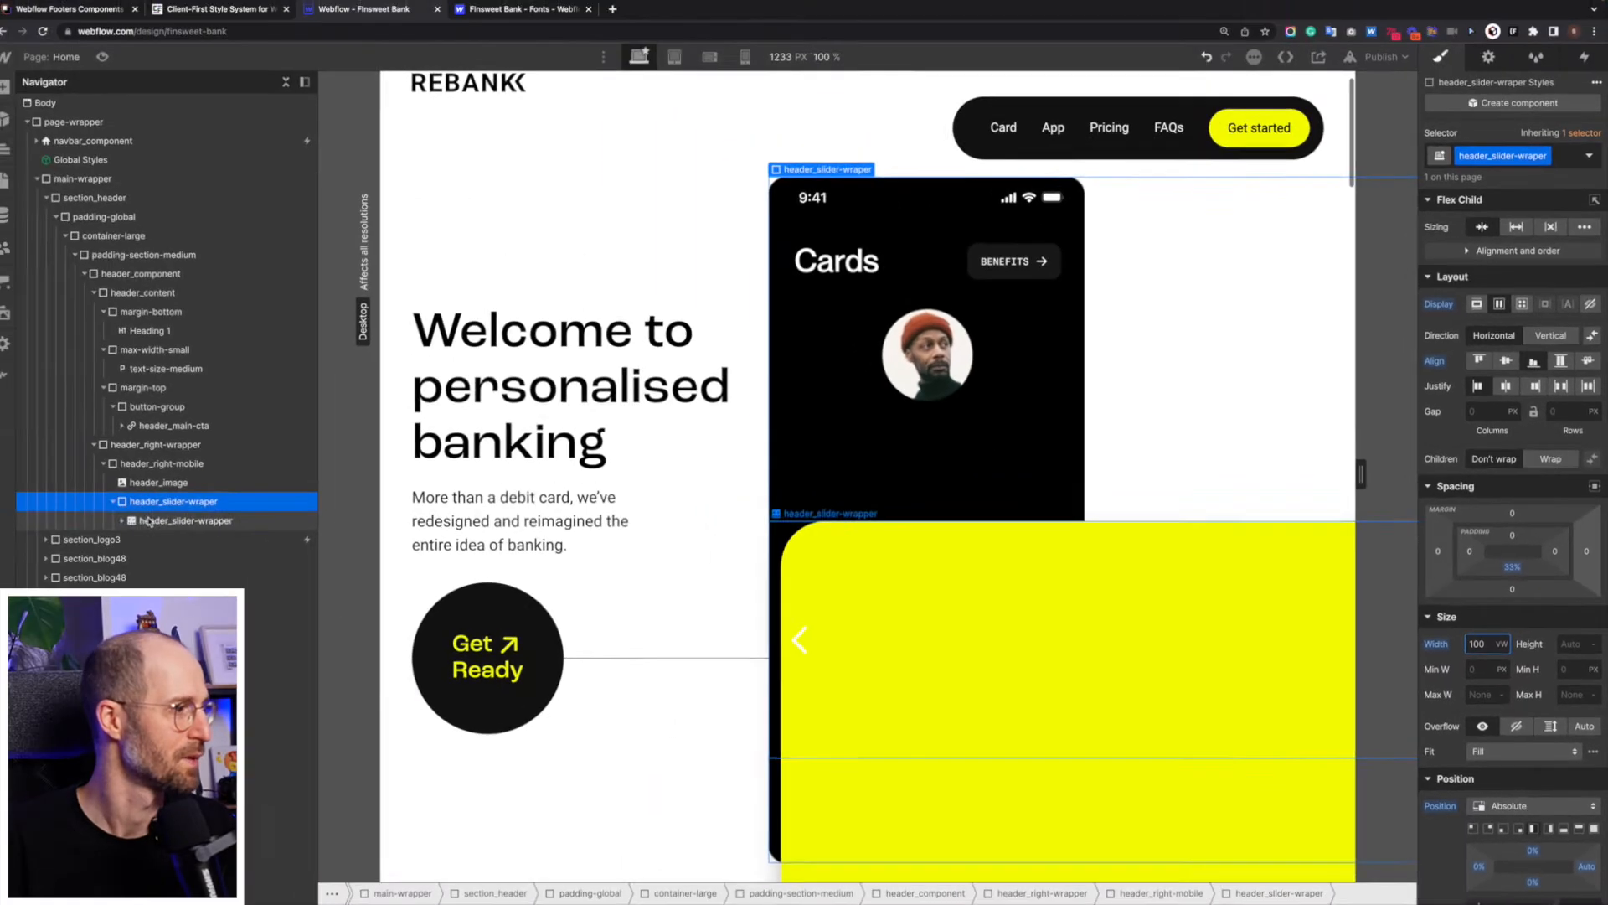
- Set the overflow of the header_slider-wraper element to hidden
left_click(147, 520)
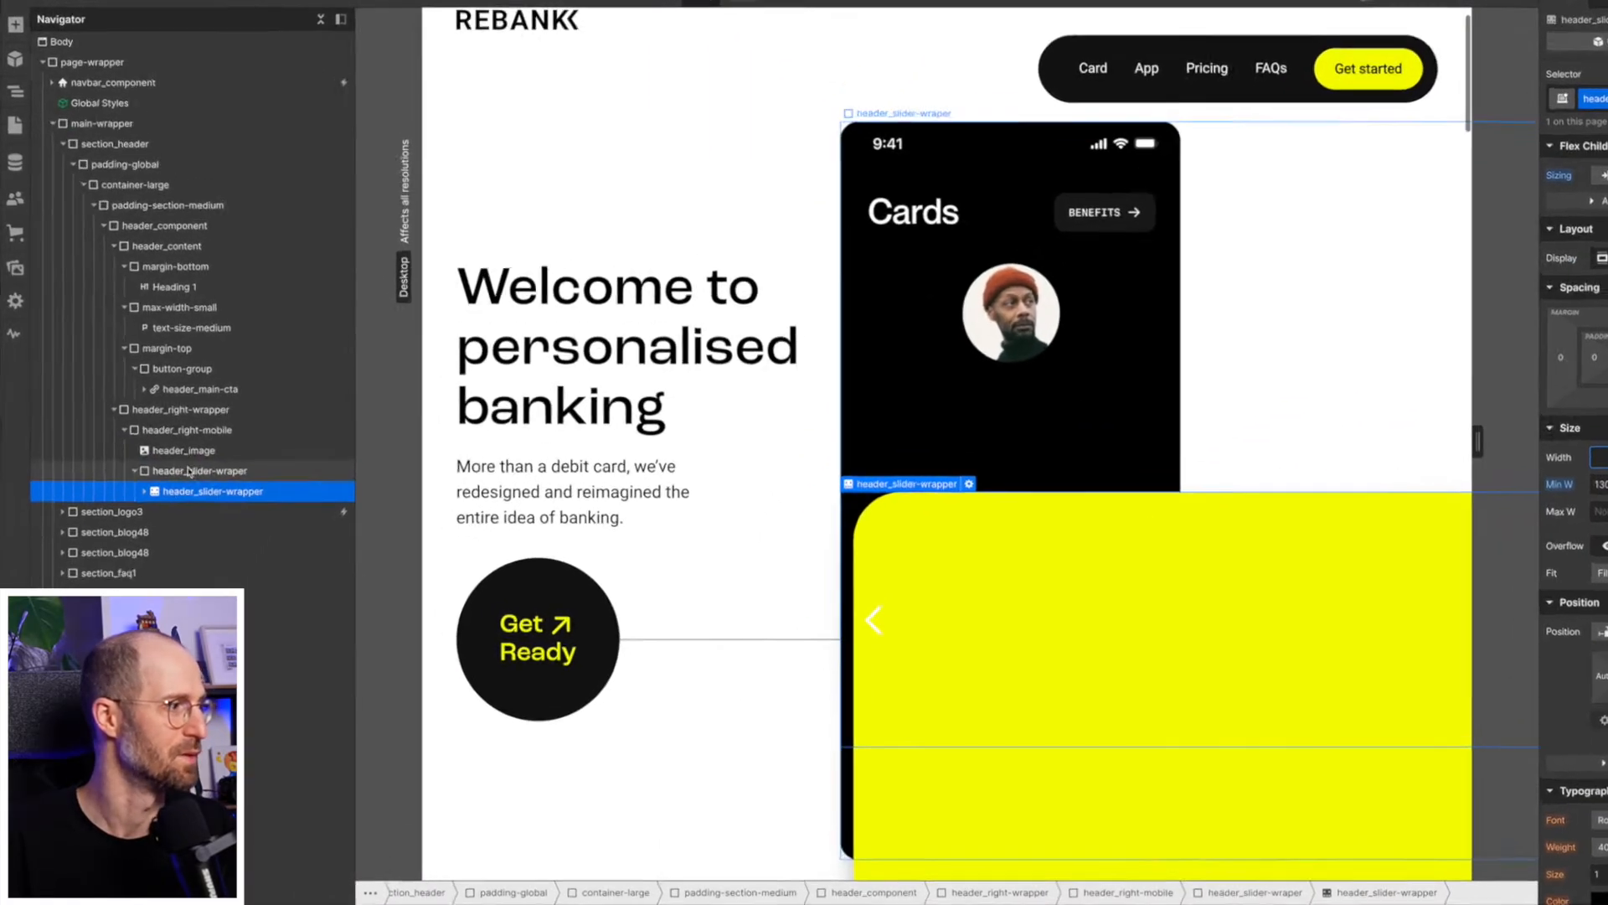
left_click(175, 505)
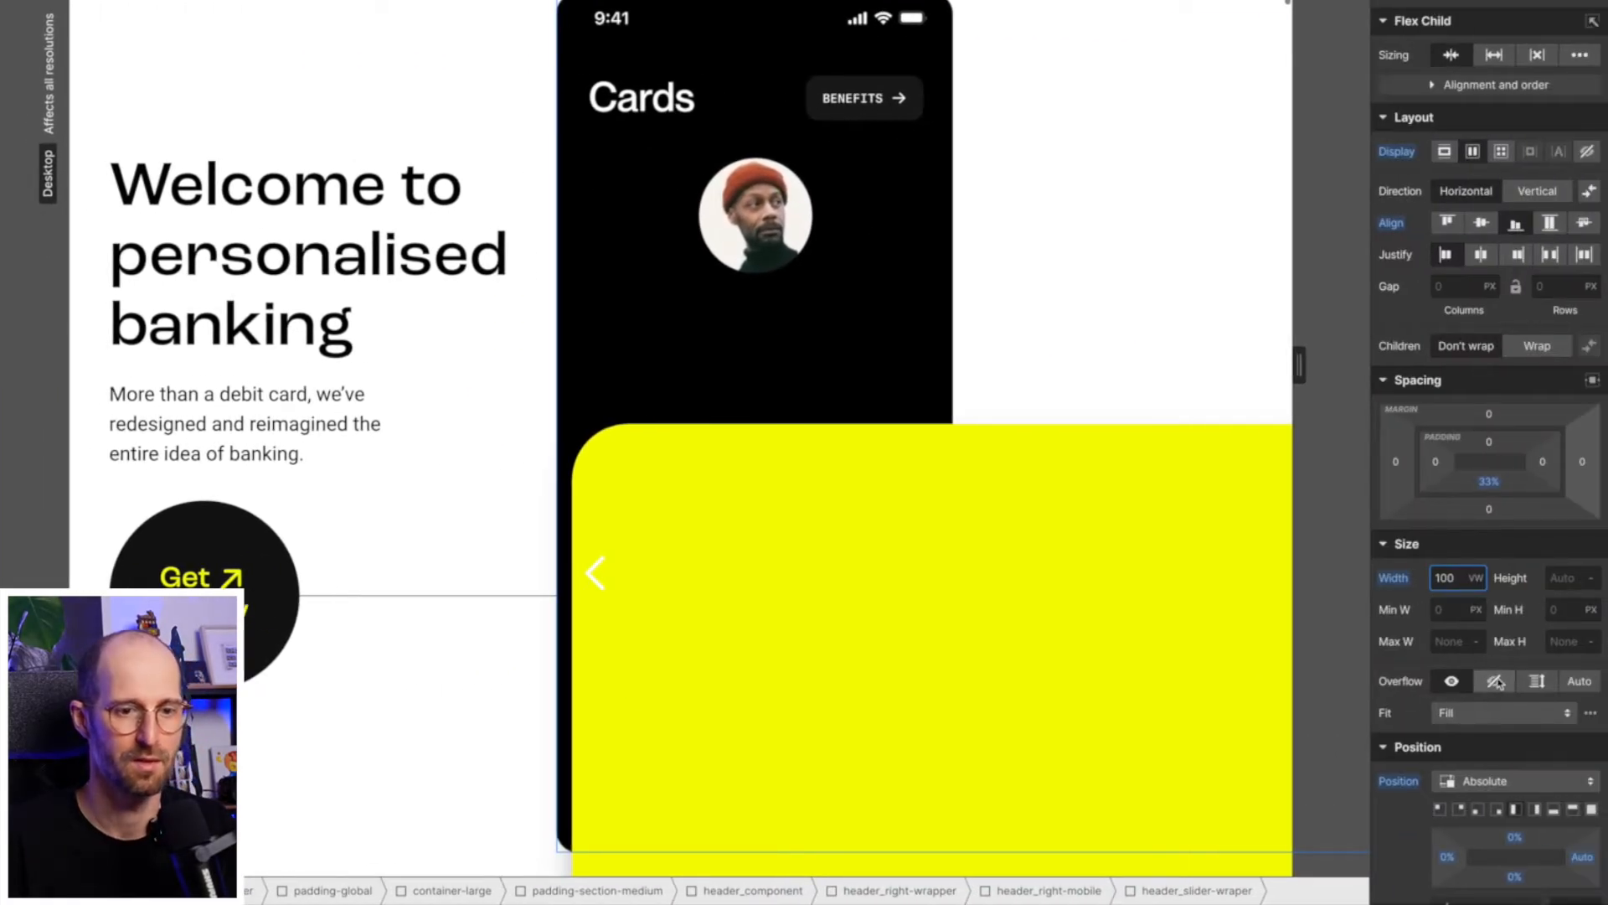
left_click(1496, 682)
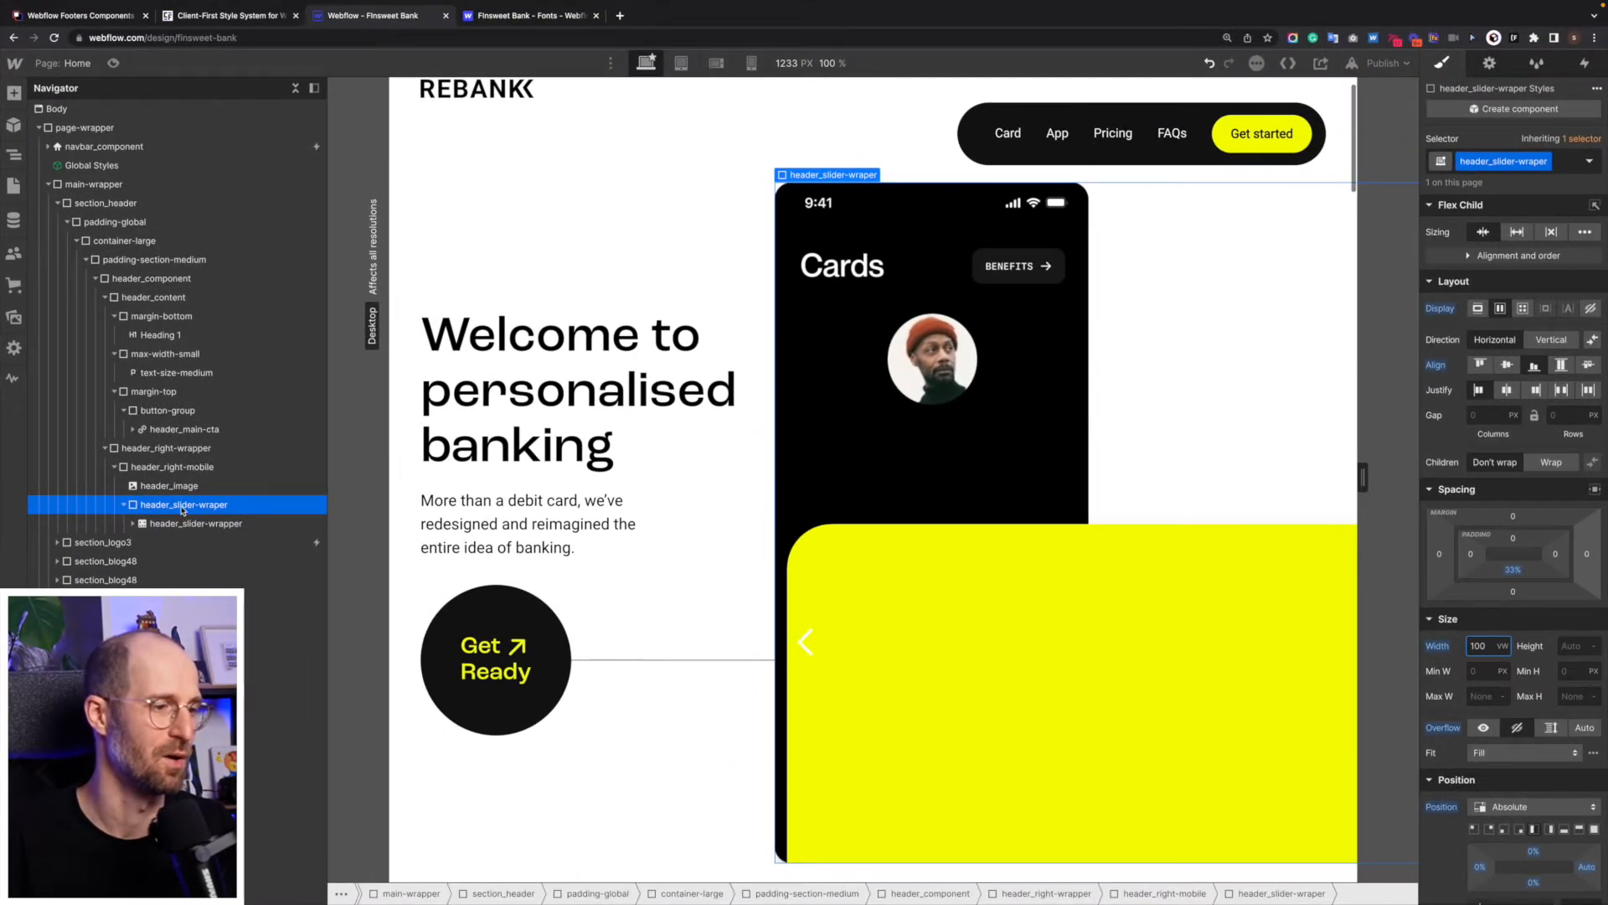
- Expand header_slider-wrapper and set the width of its header_slider-mask to 100%
left_click(179, 524)
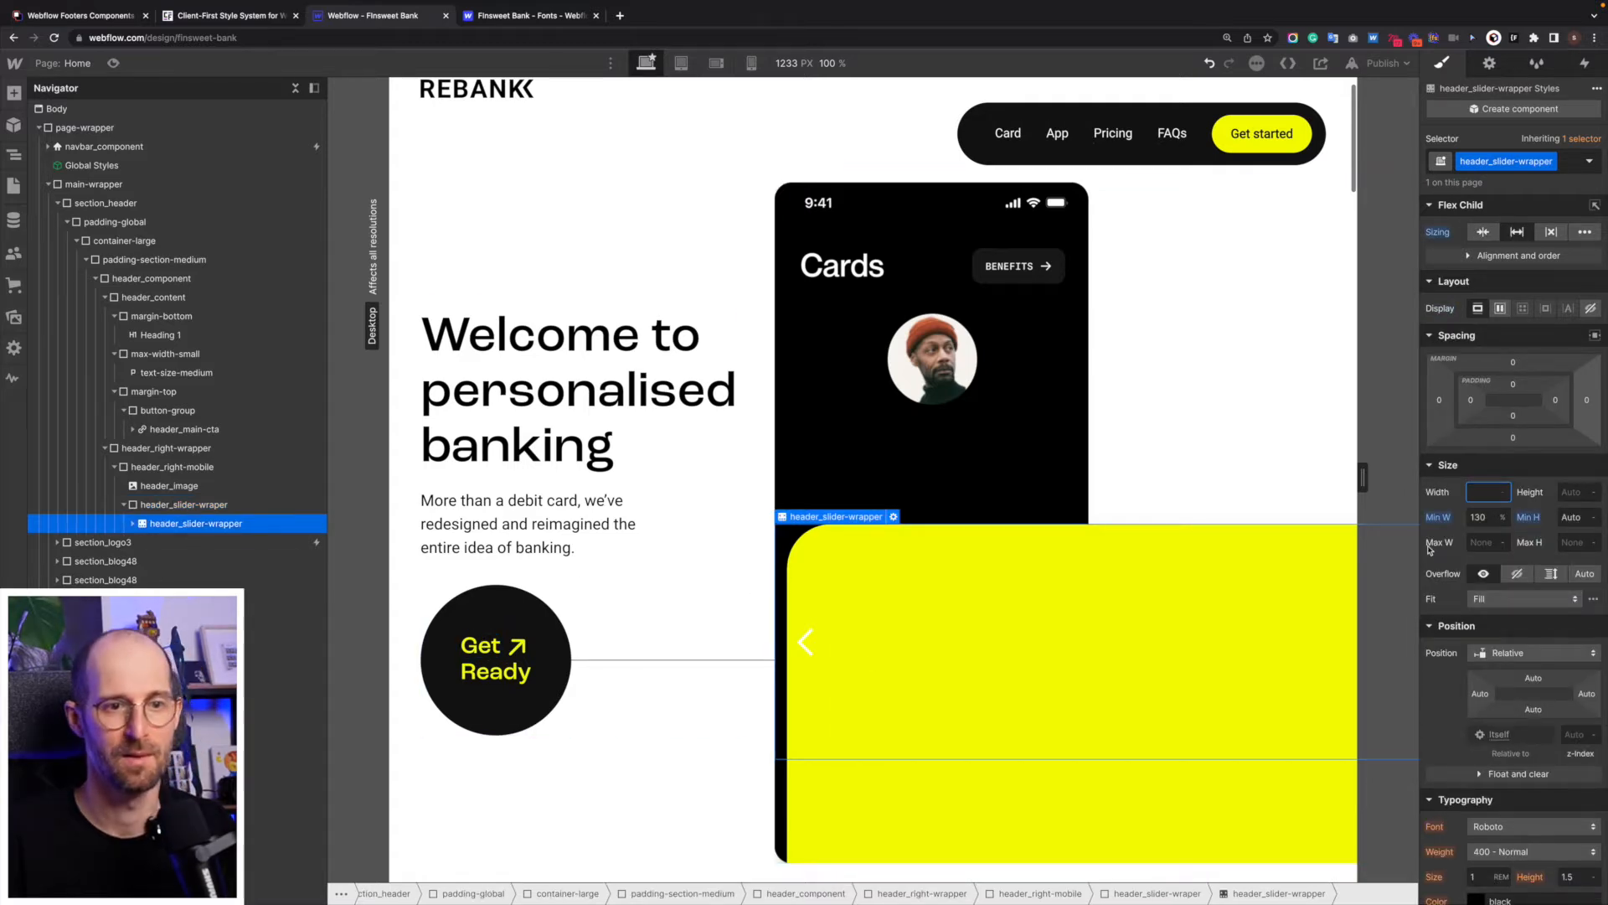
left_click(132, 523)
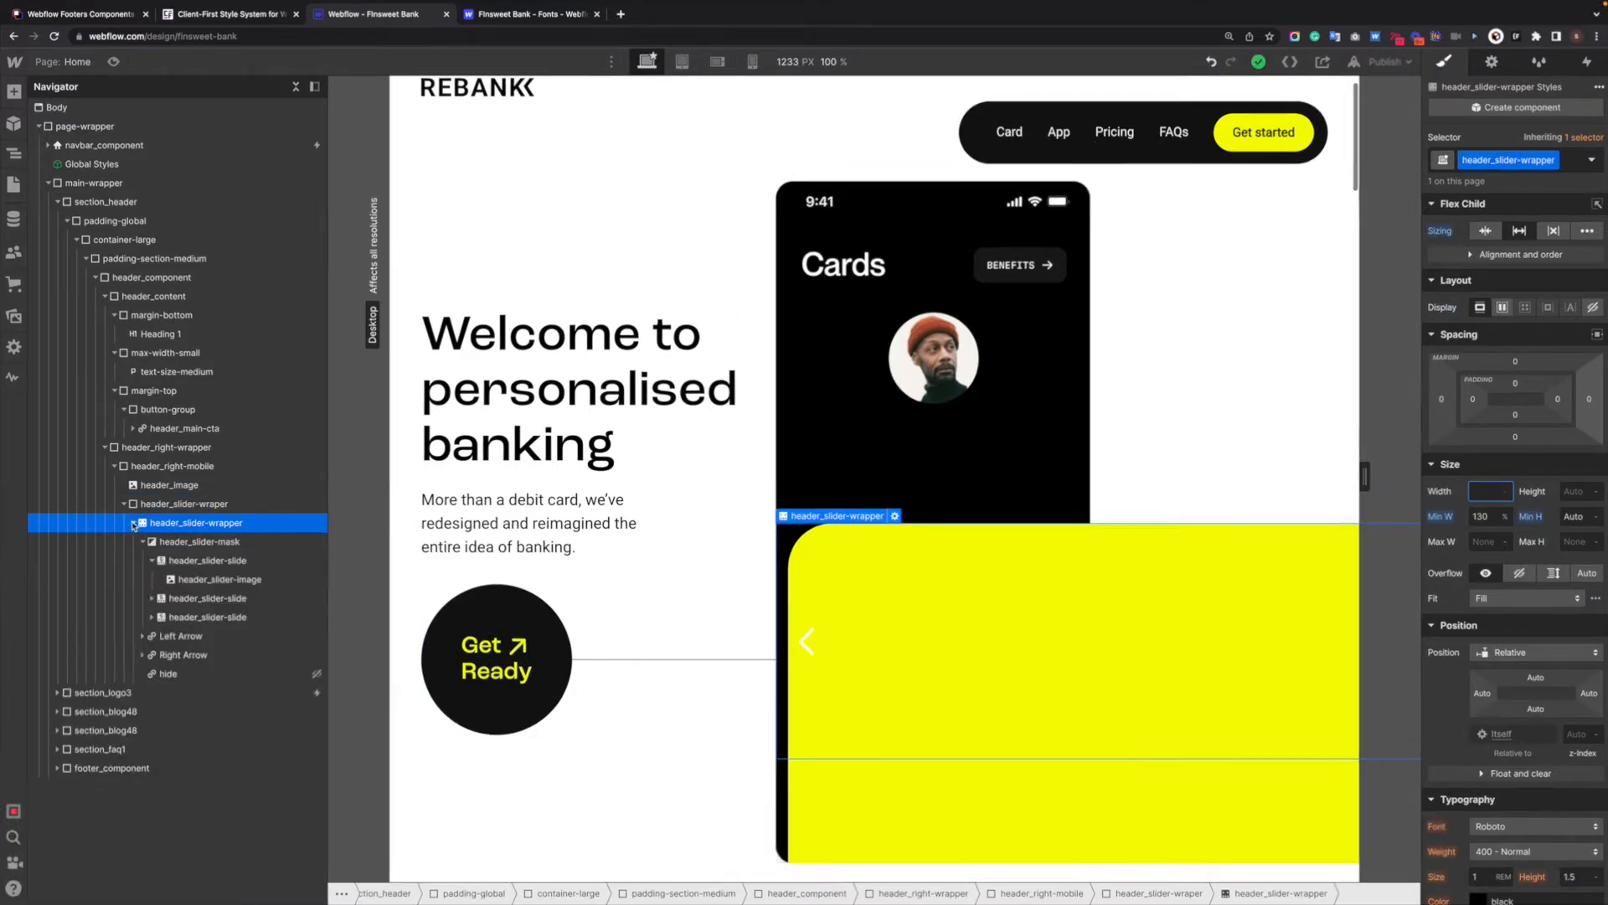
left_click(176, 542)
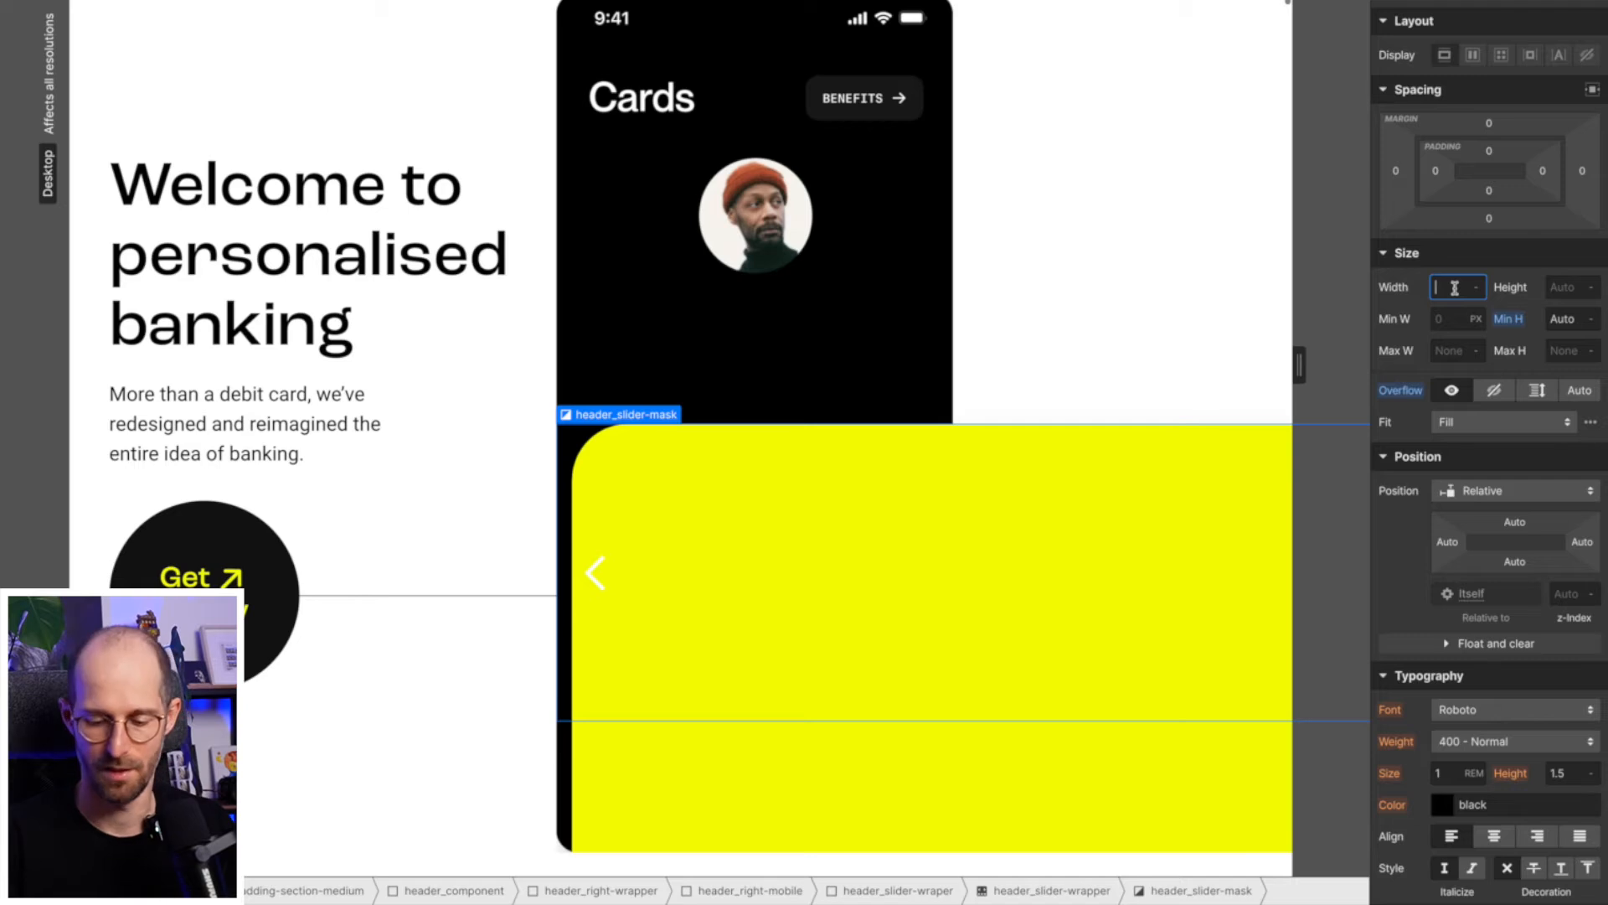
type("100")
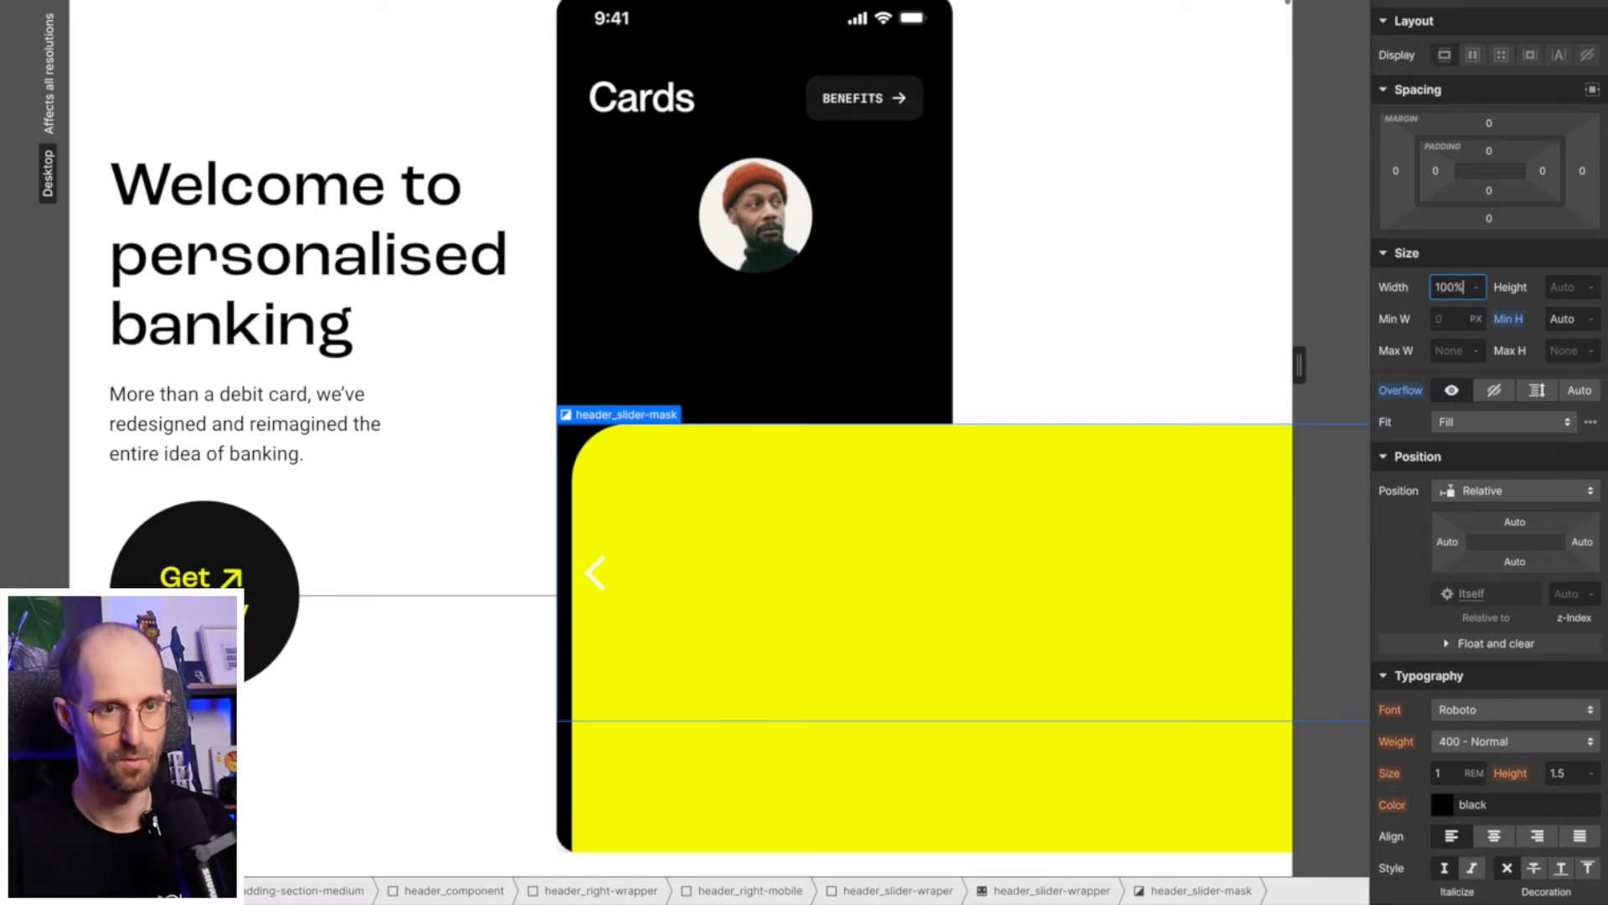
type("%")
key("Return")
left_click(1455, 352)
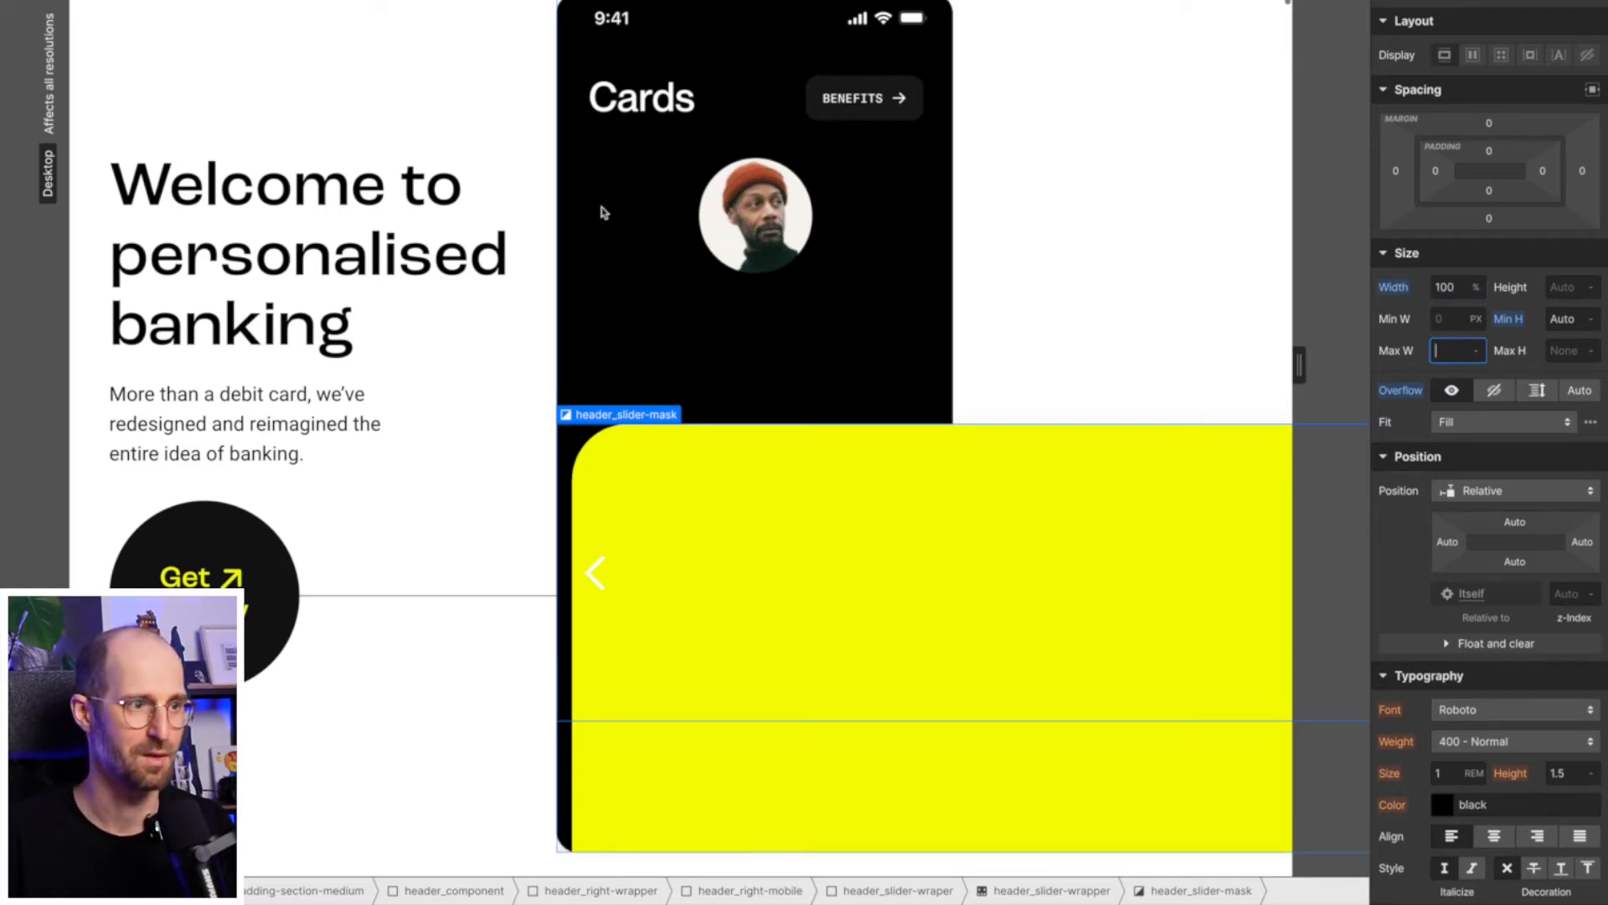
- Inspect the styles of header_slider-wraper, header_image and header_right-mobile, and the column settings of the header_component grid
left_click(645, 232)
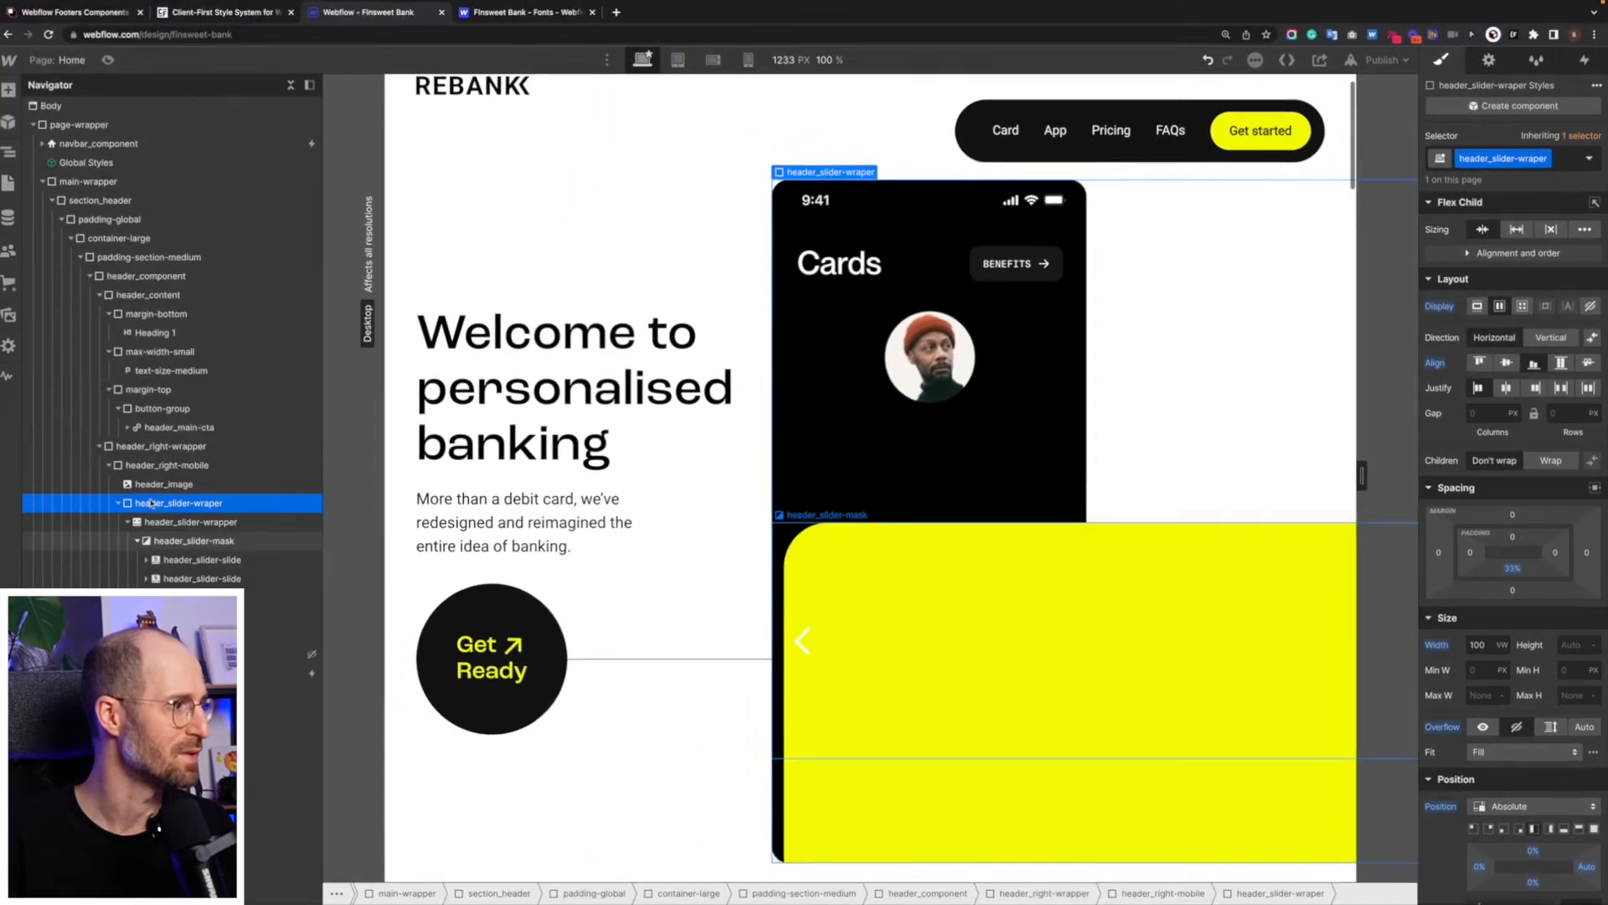
left_click(164, 485)
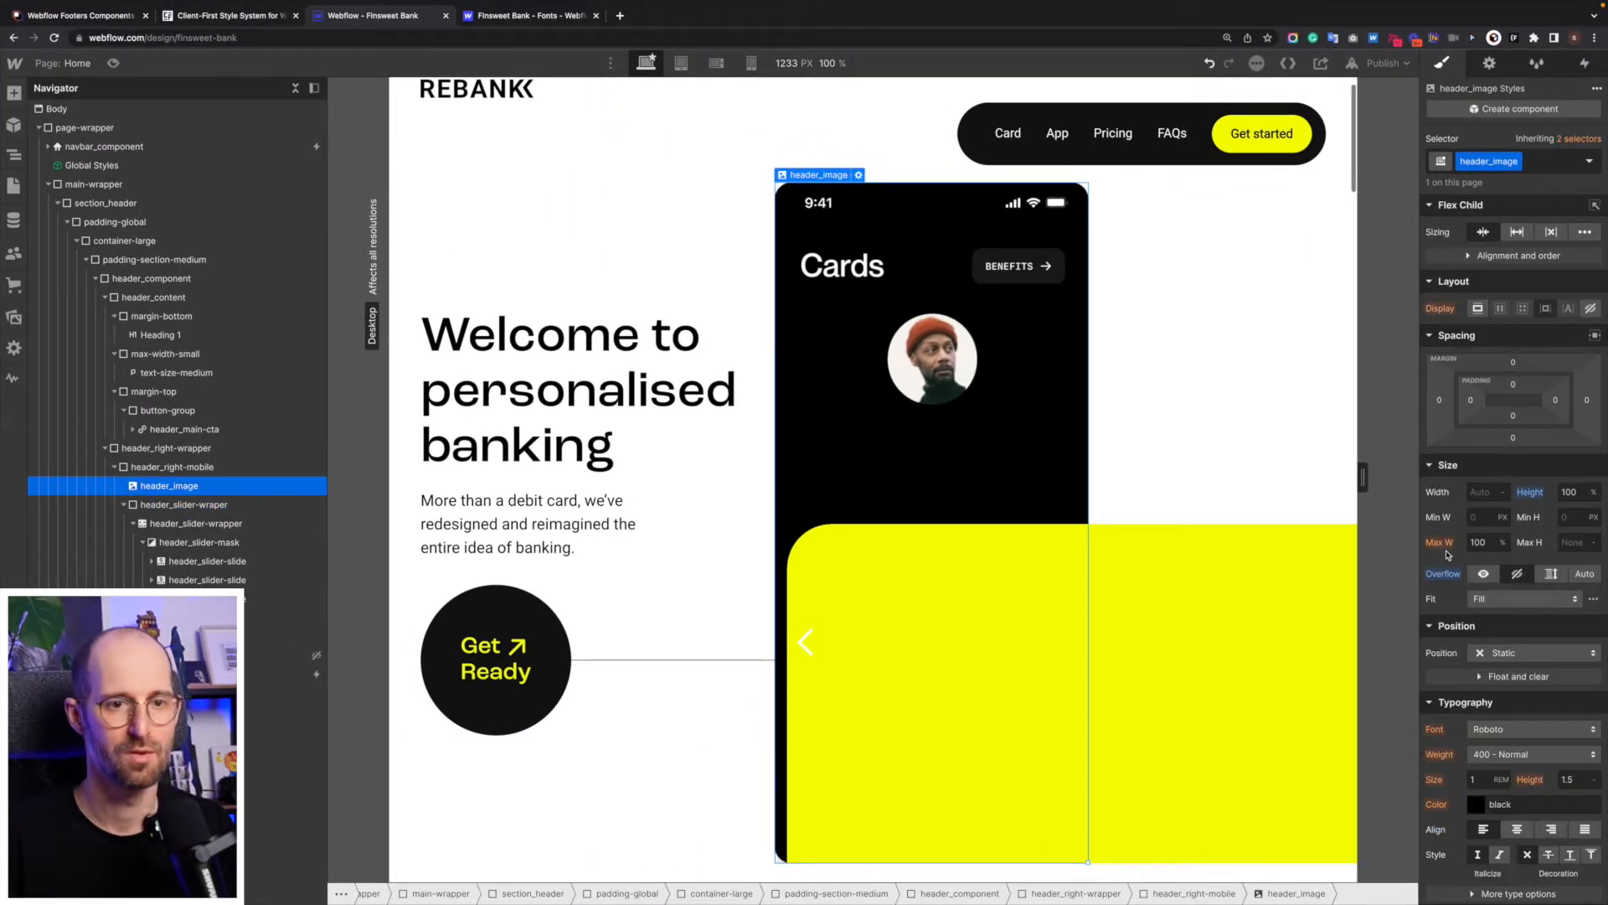
left_click(186, 467)
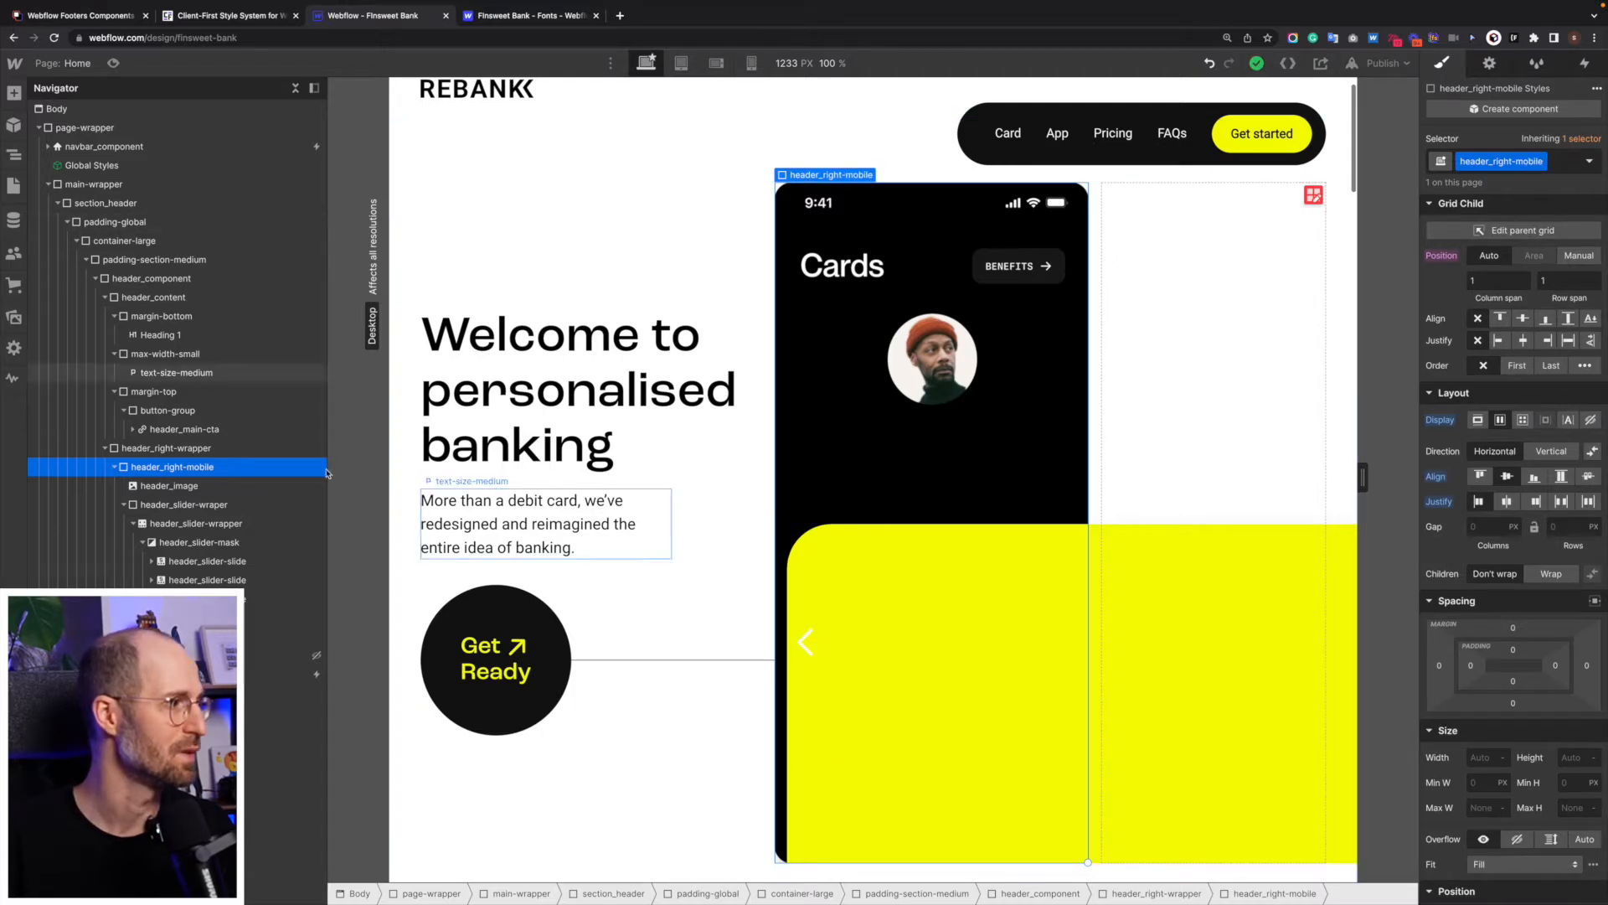
left_click(112, 468)
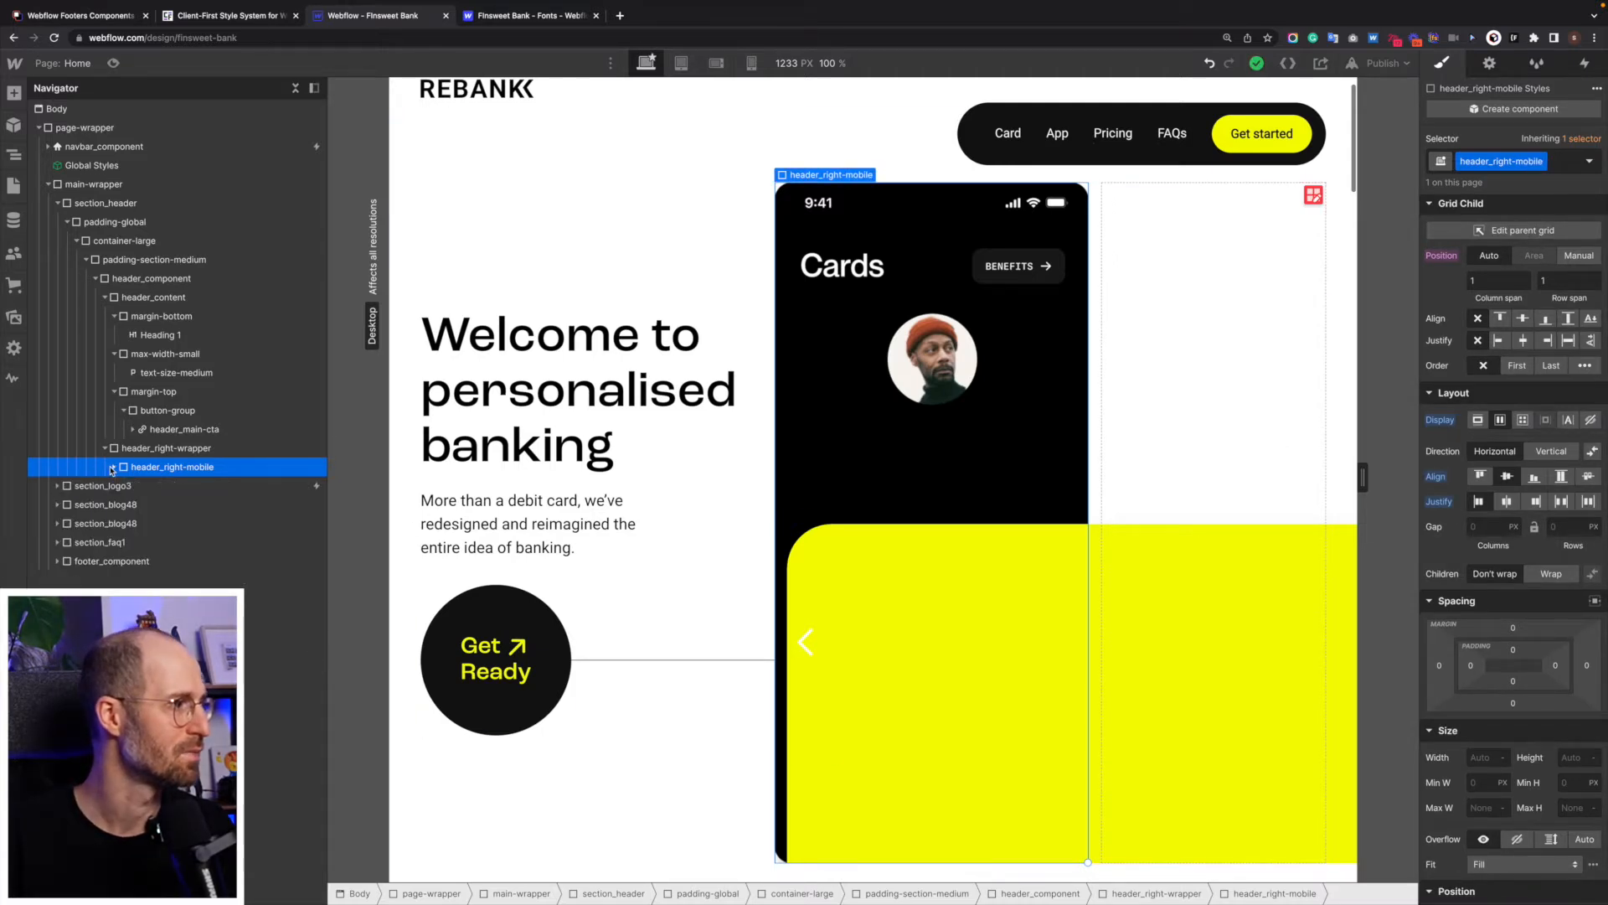
left_click(773, 206)
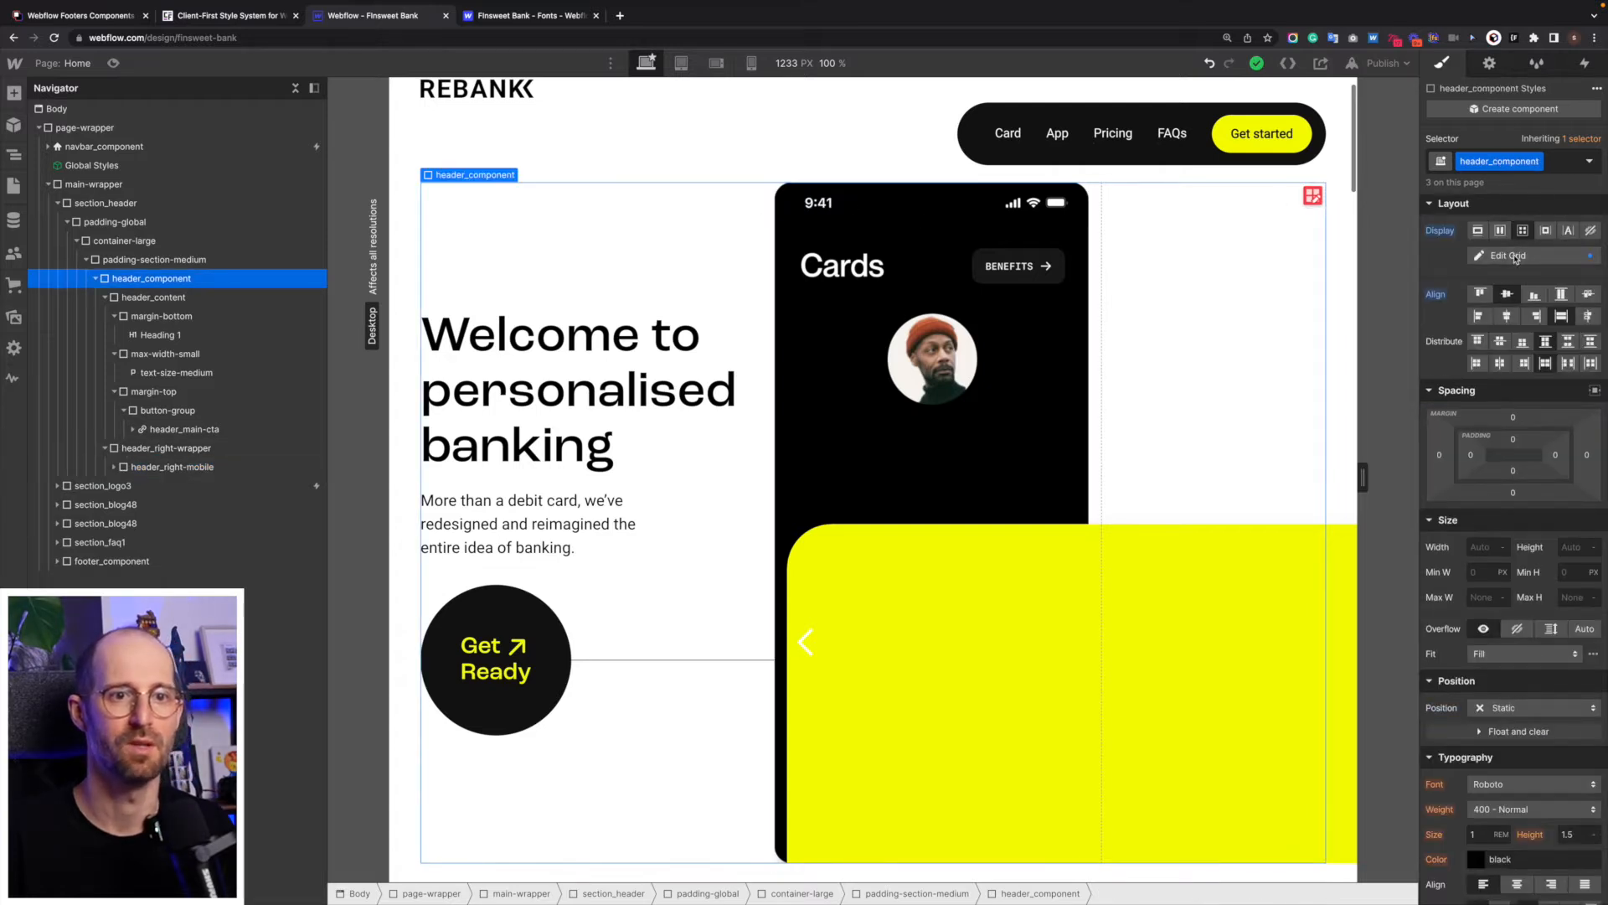
left_click(1508, 256)
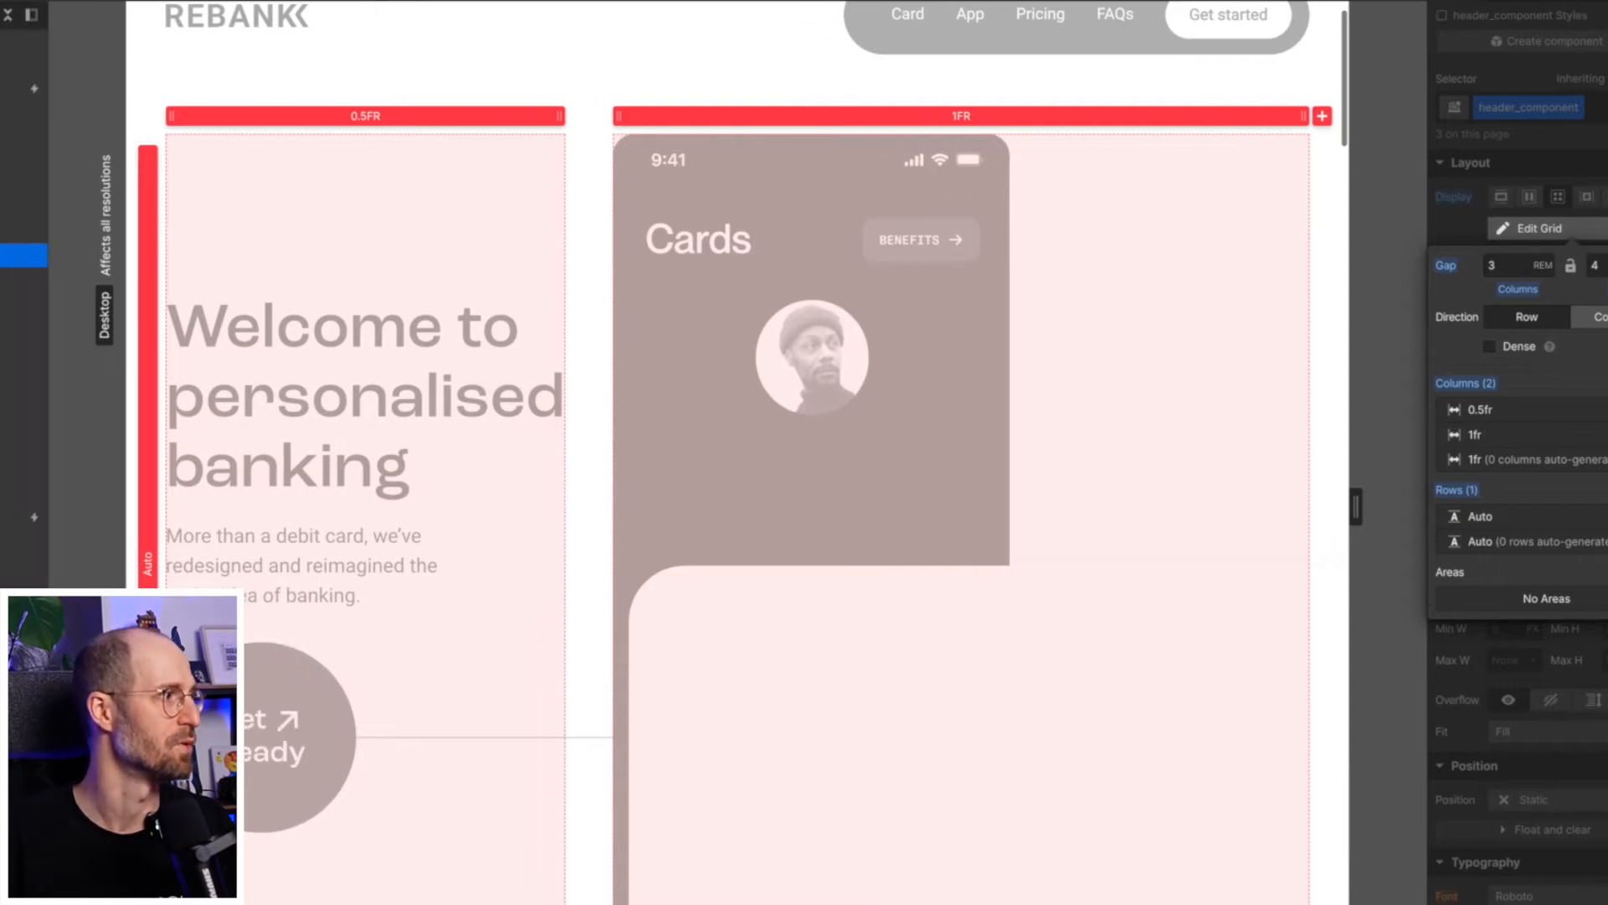
left_click(80, 290)
- Collapse the header_content layers and inspect the grid settings of header_right-wrapper
left_click(180, 284)
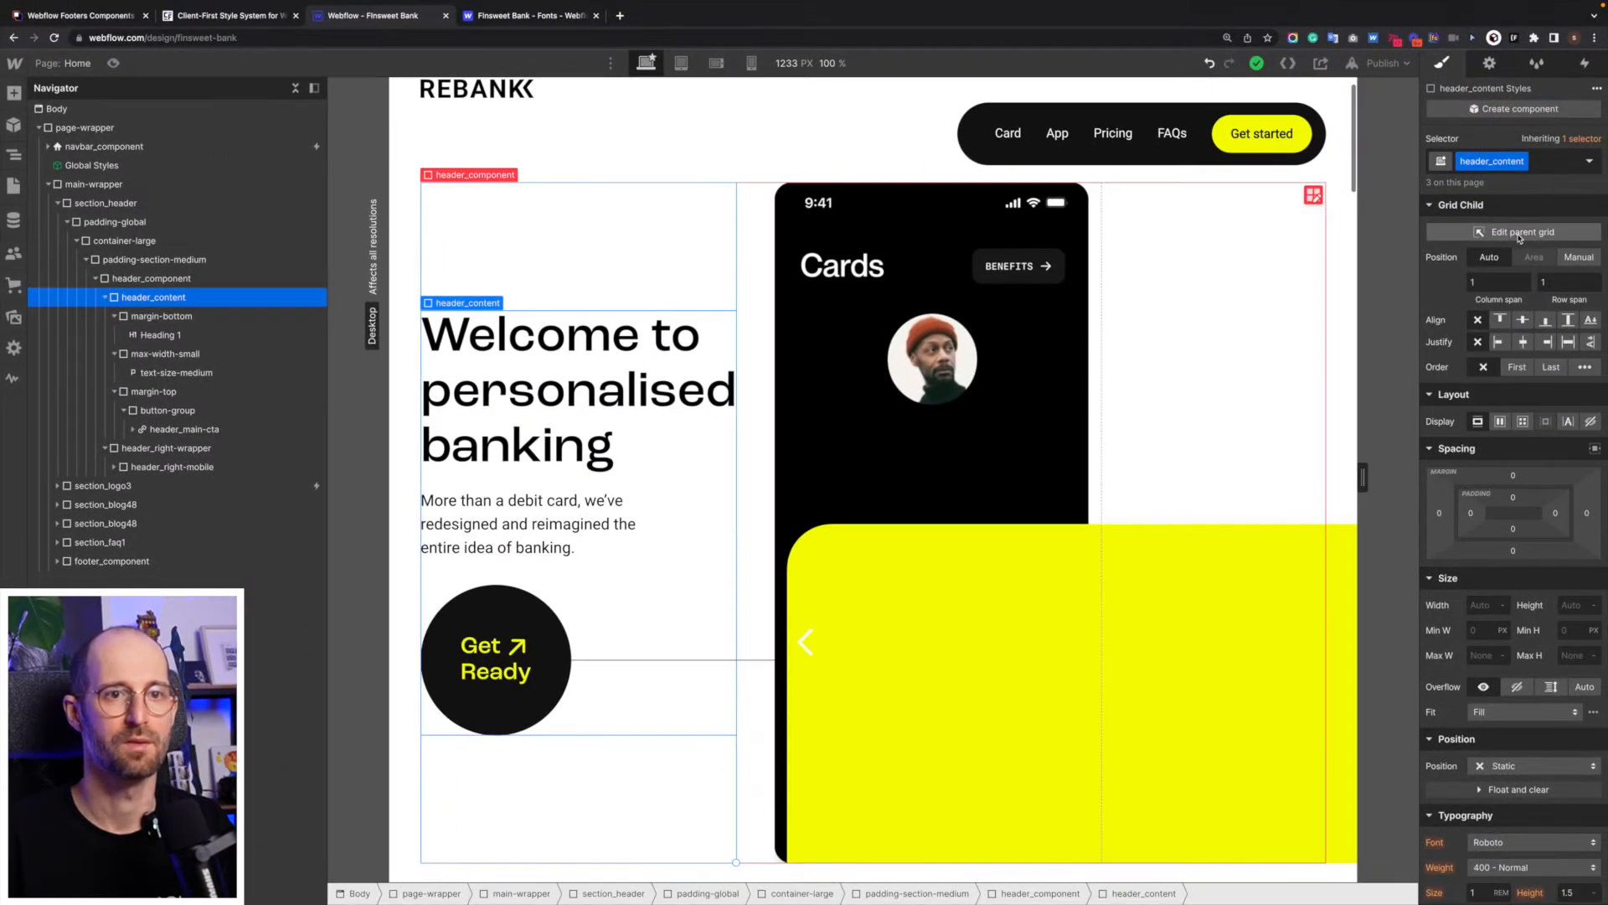
left_click(115, 316)
left_click(114, 335)
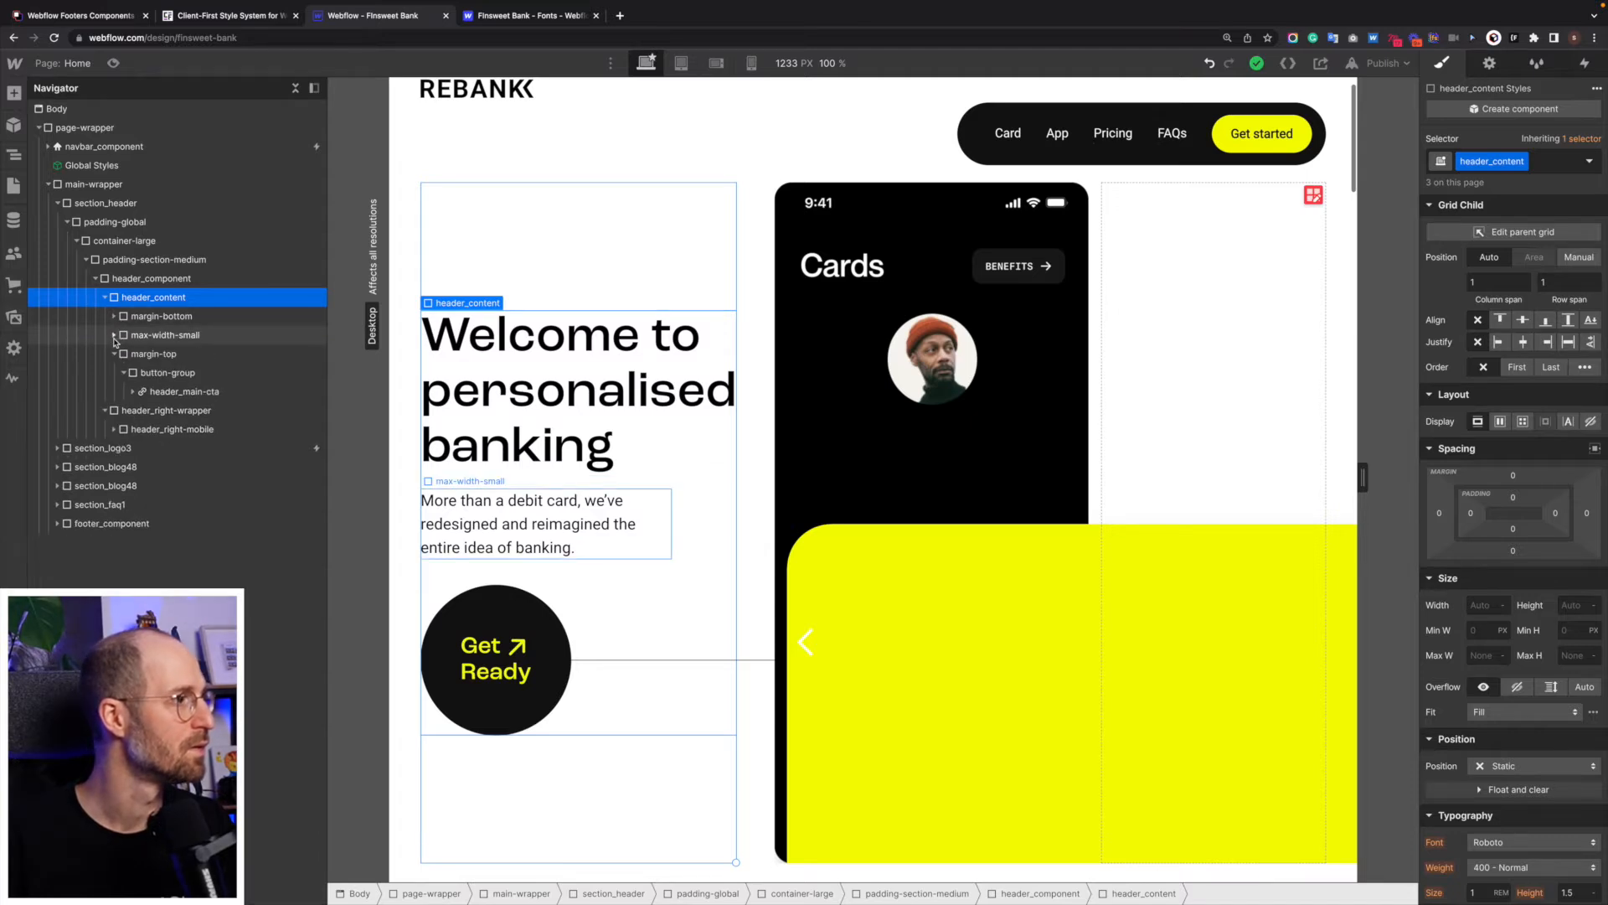
left_click(113, 354)
left_click(104, 298)
left_click(104, 316)
left_click(190, 317)
left_click(1507, 447)
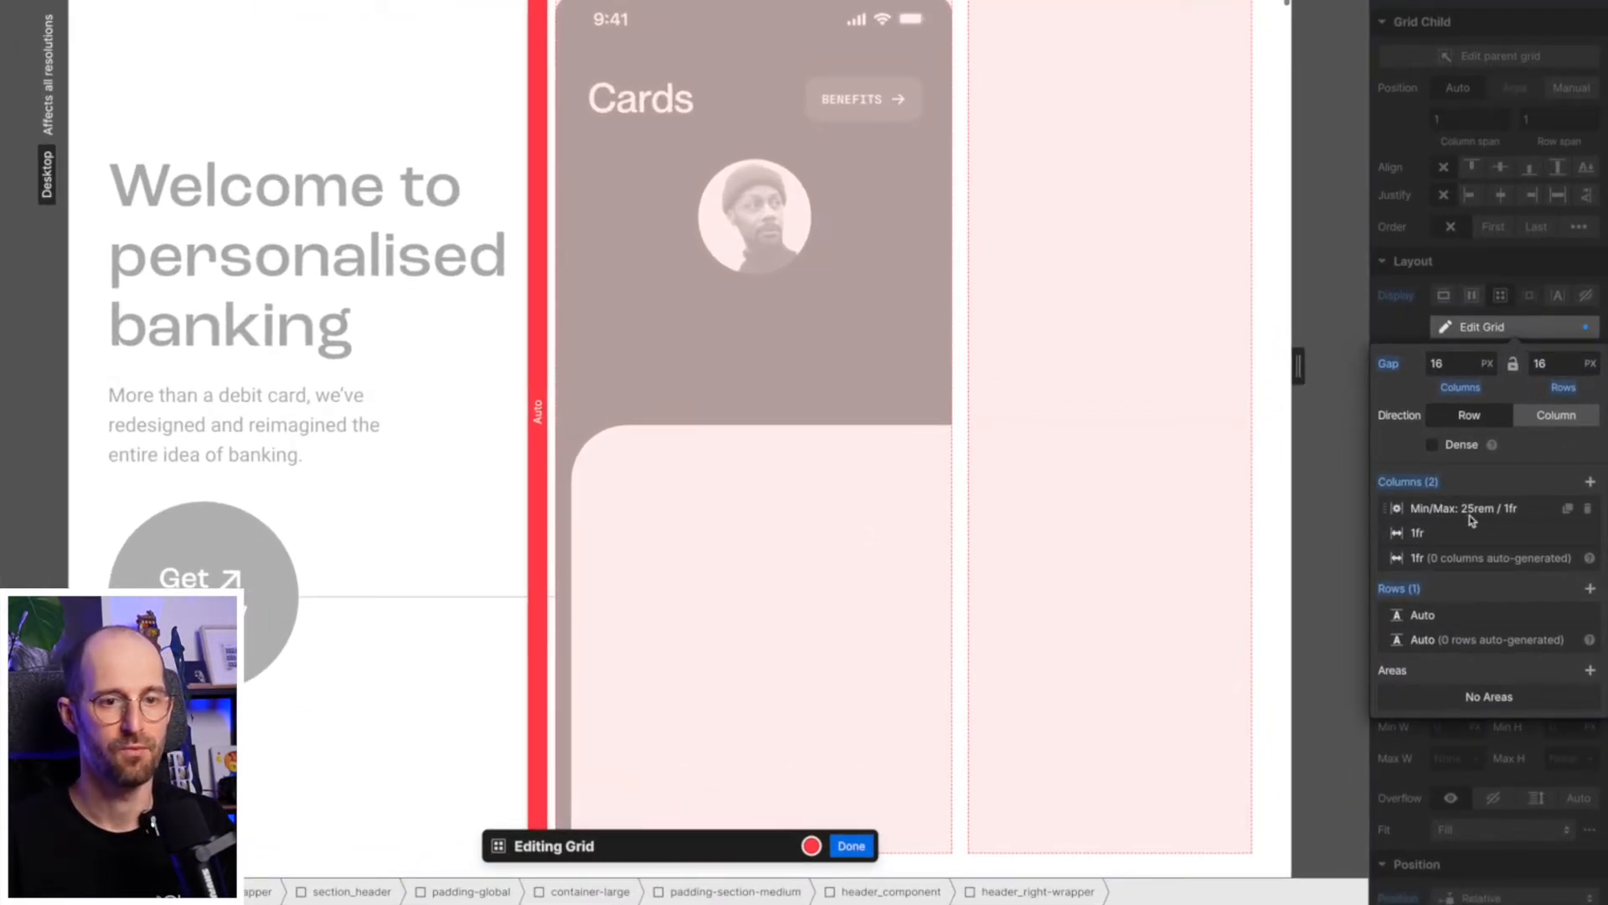
key("Escape")
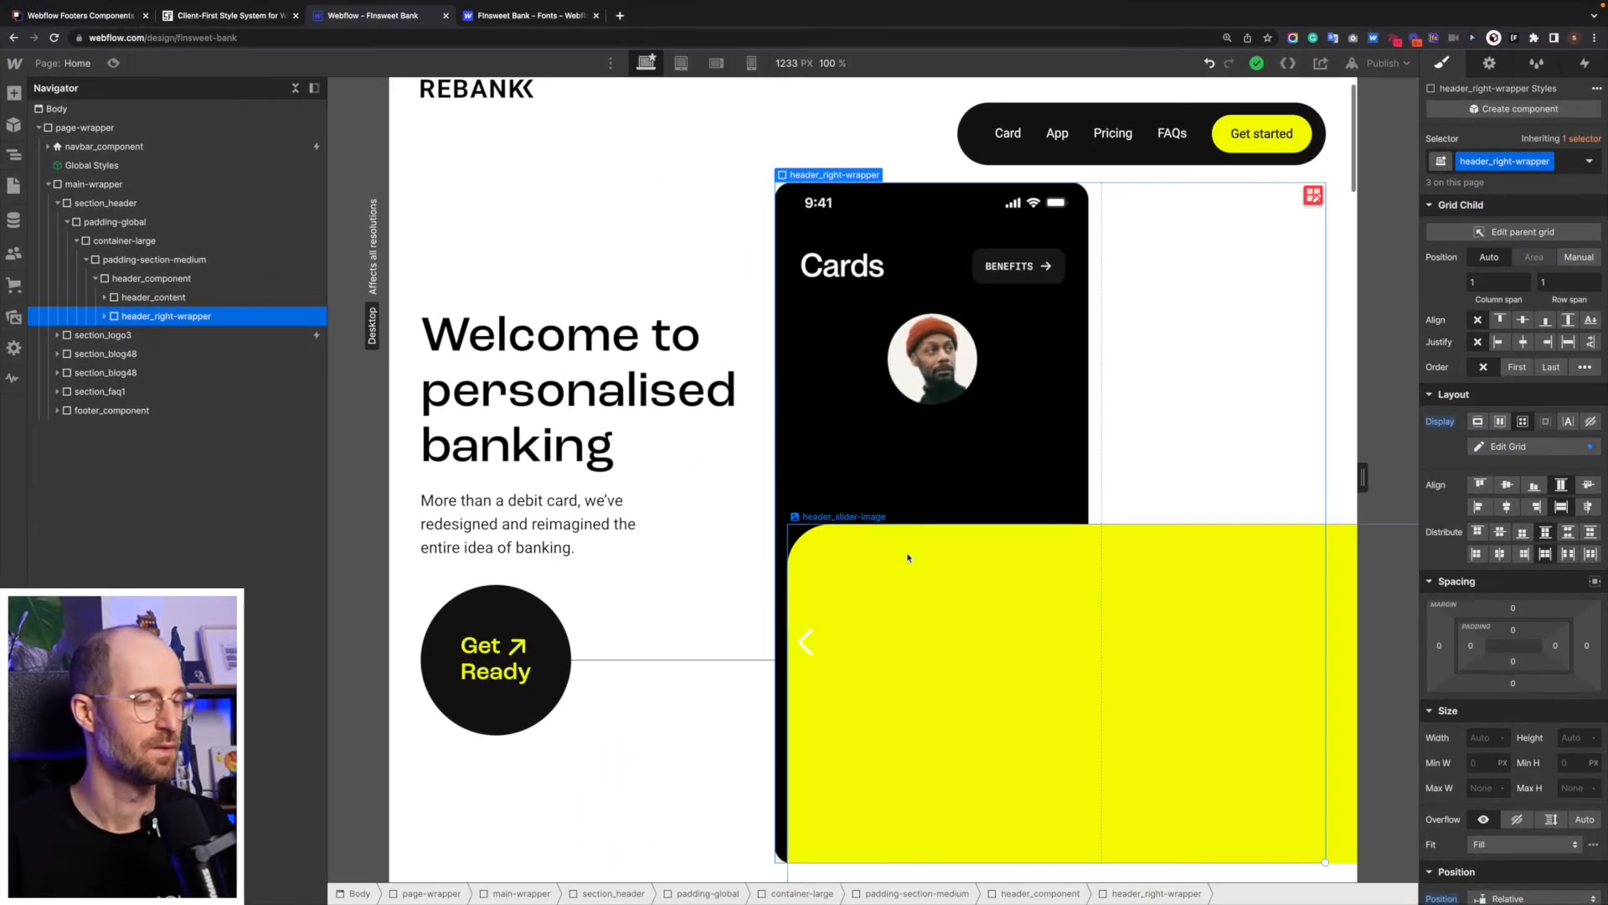
- Clear the minimum width of header_slider-wrapper and set its maximum width to 25rem
left_click(908, 557)
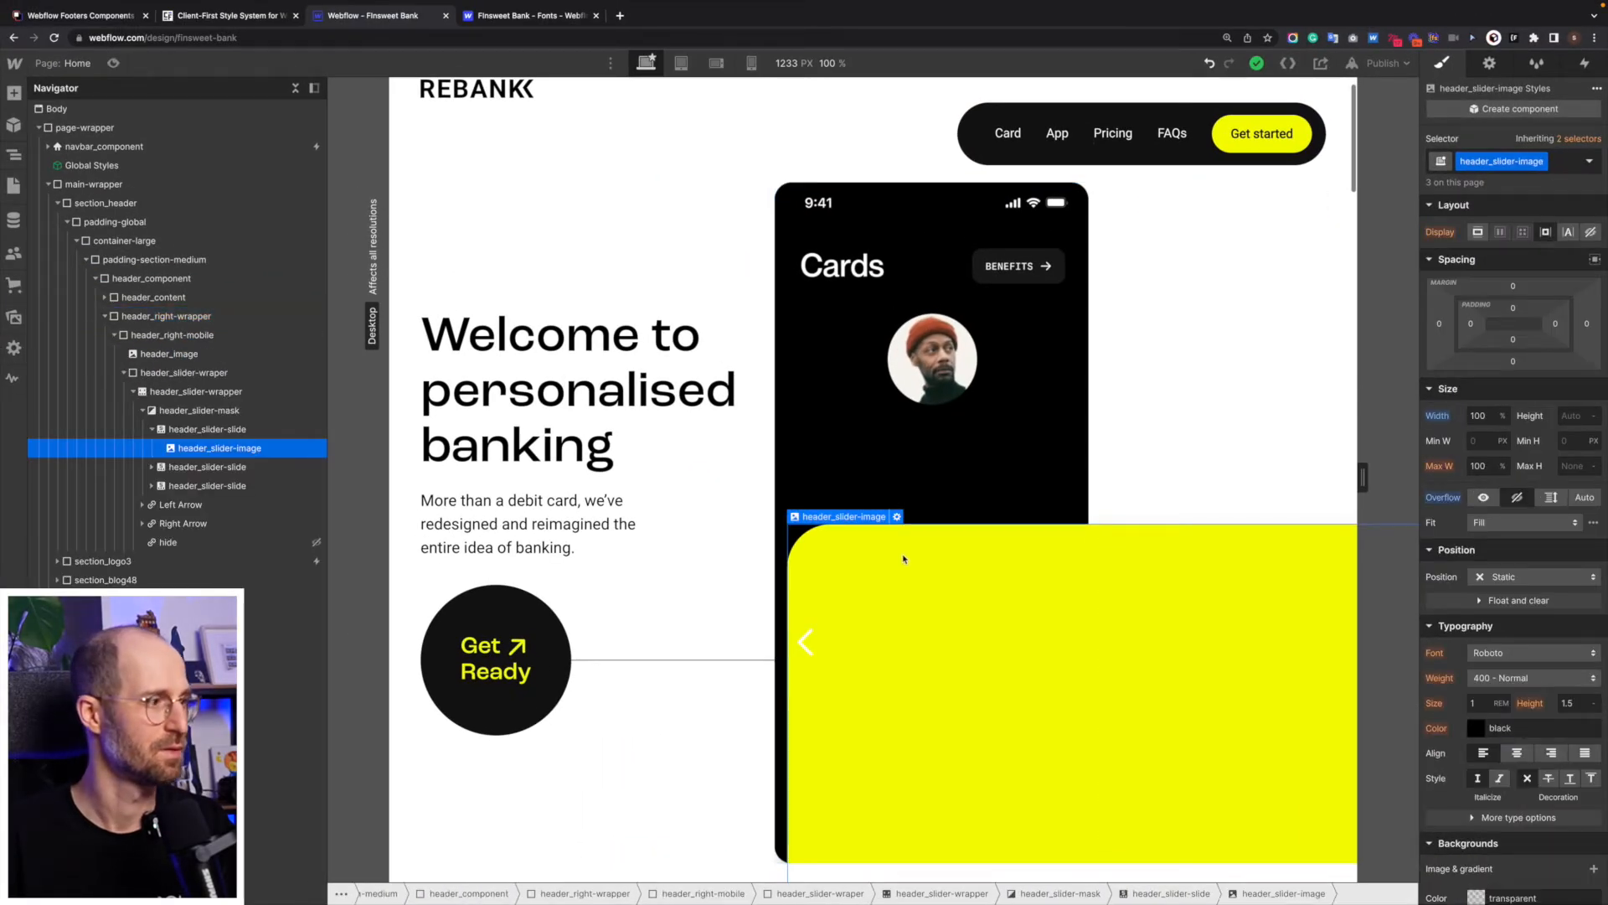
left_click(152, 430)
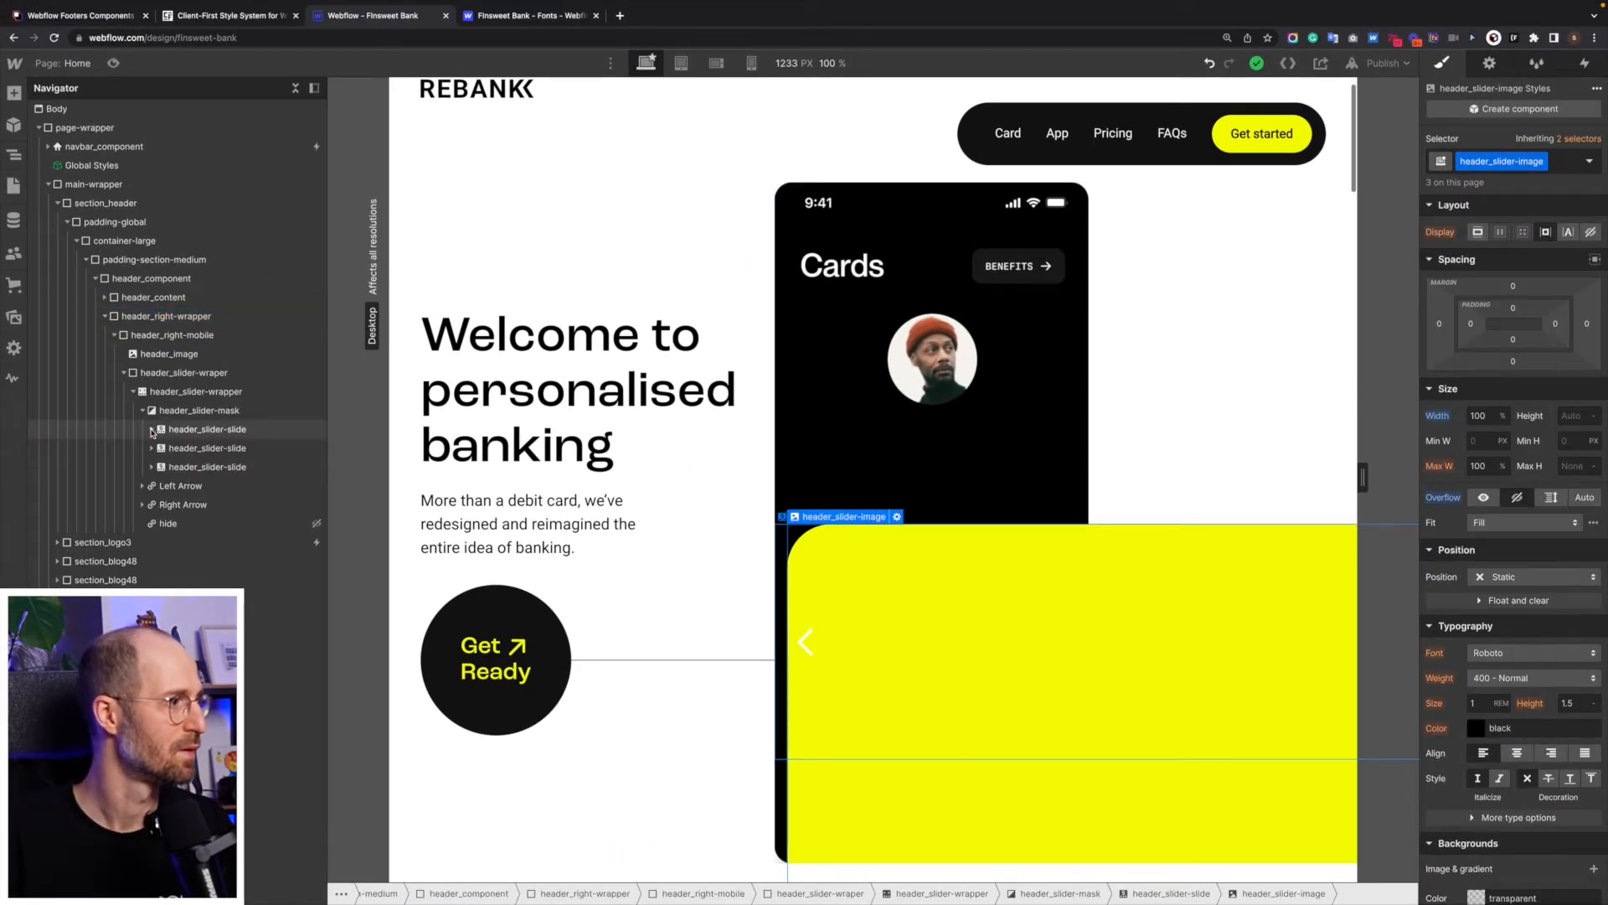
left_click(143, 411)
left_click(198, 394)
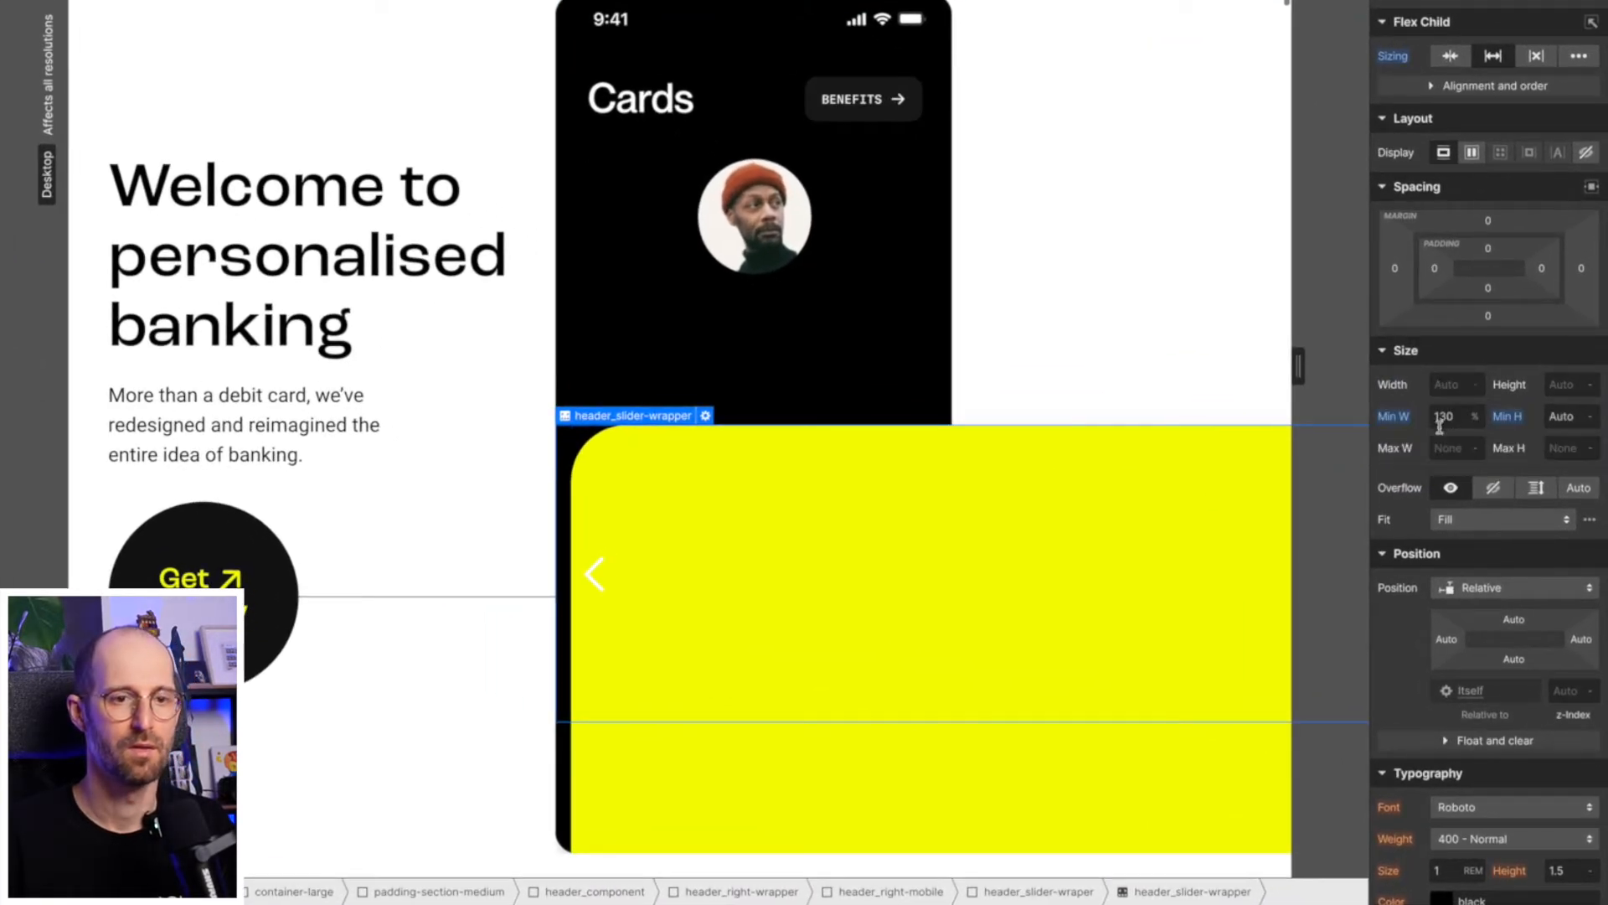
left_click(1395, 422, "alt")
left_click(1453, 447)
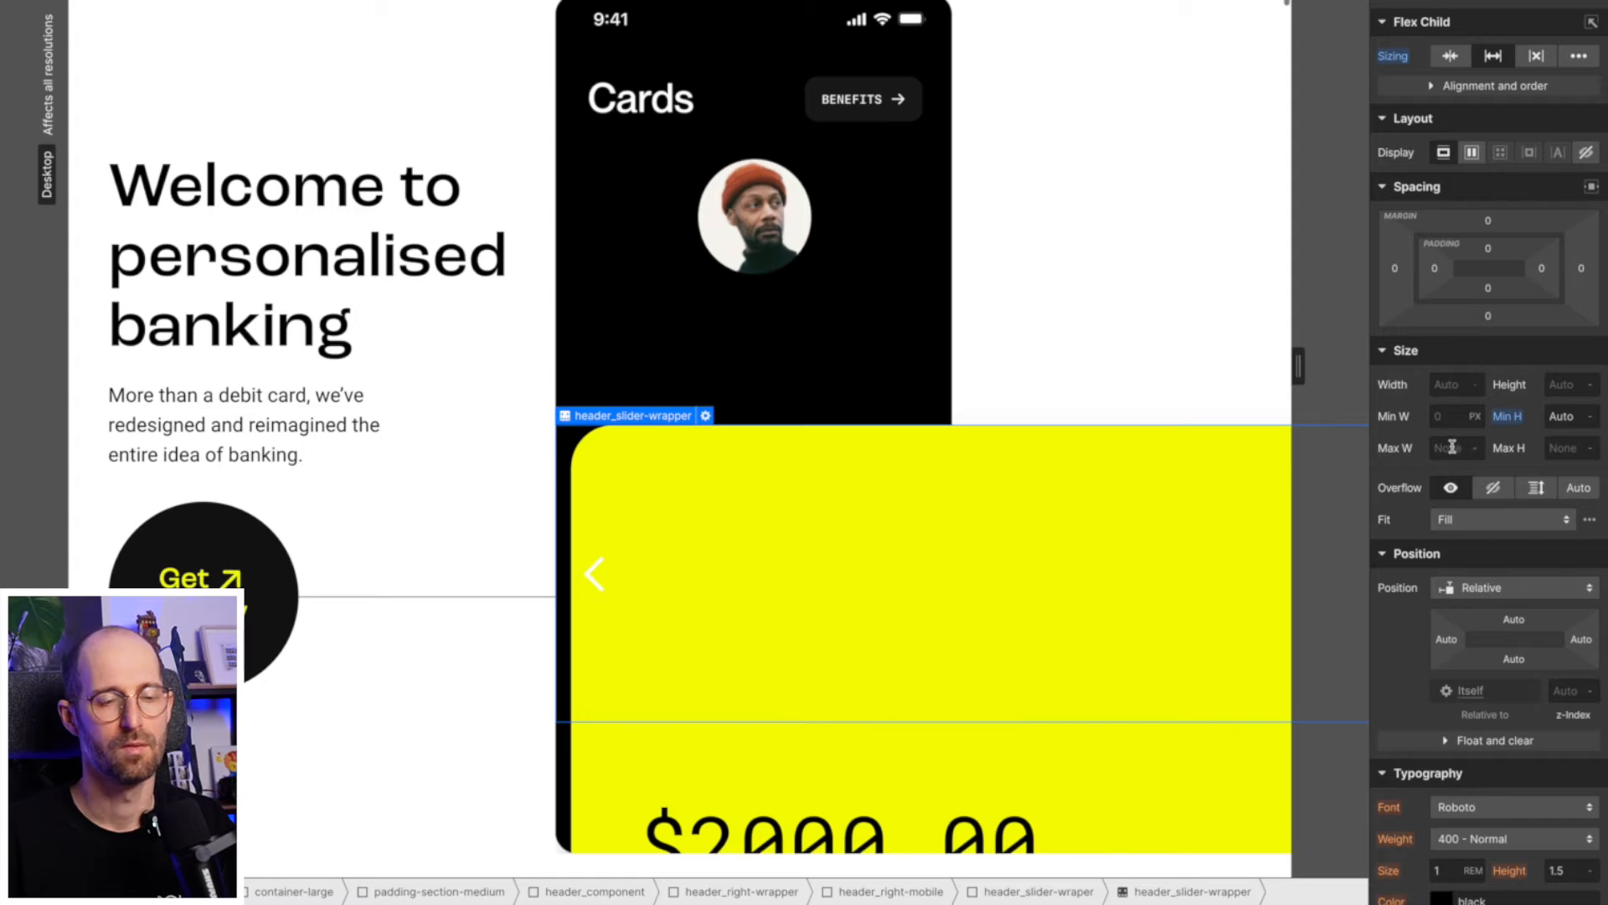
type("25rem")
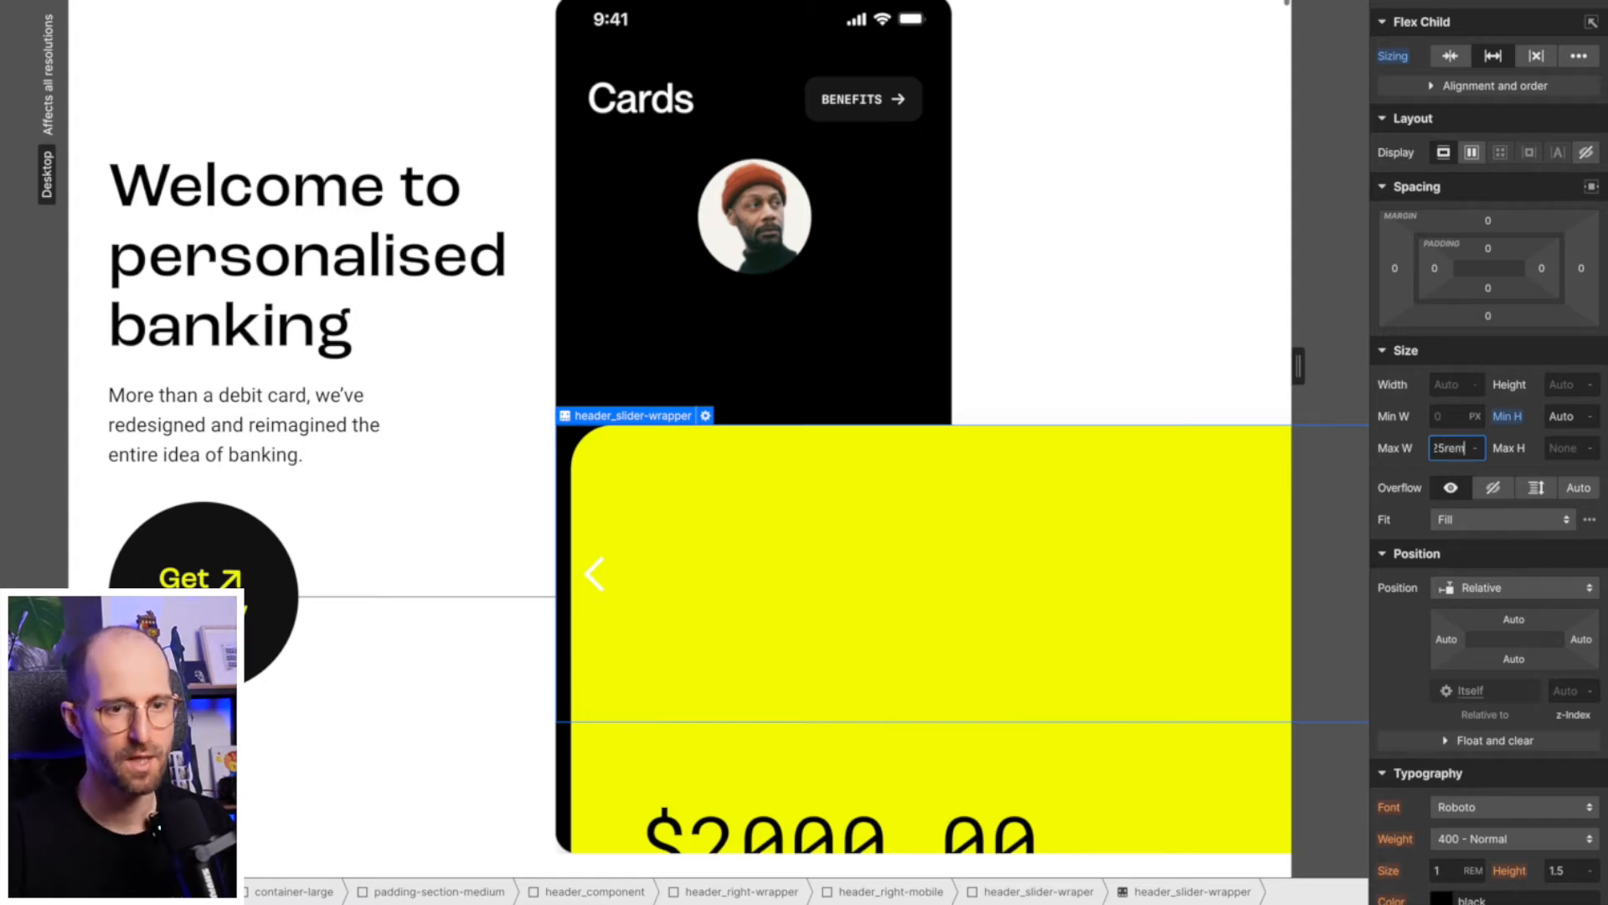
key("Return")
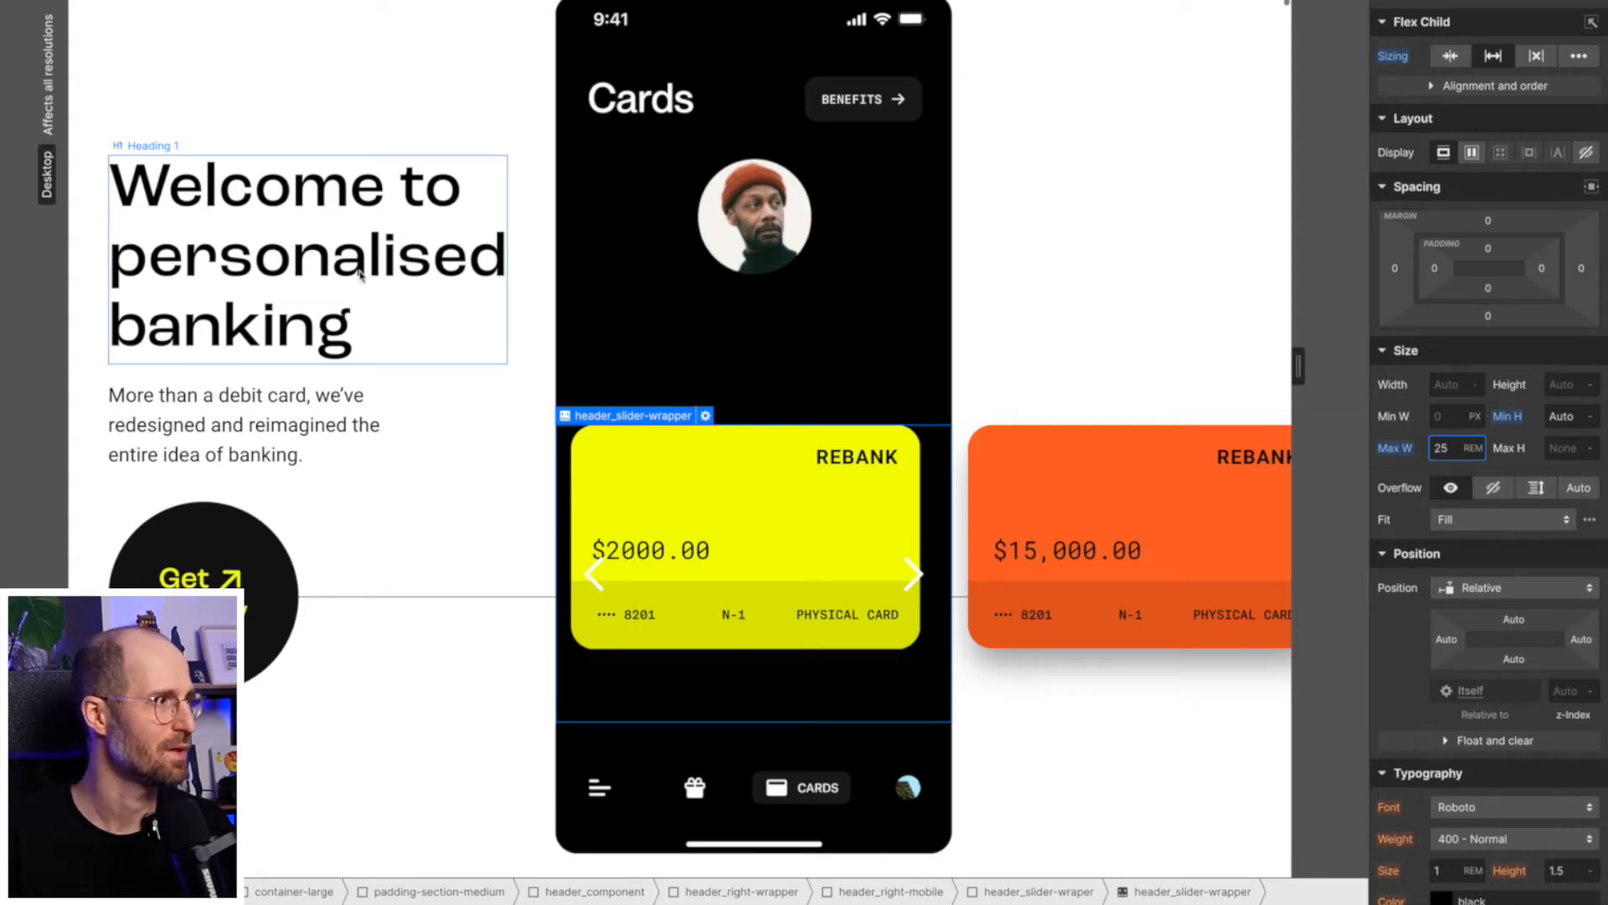
- Widen the canvas to 1391 px and enlarge the header_slider-mask width, trying 120% before settling on 130%
left_click_drag(60, 458, 2, 457)
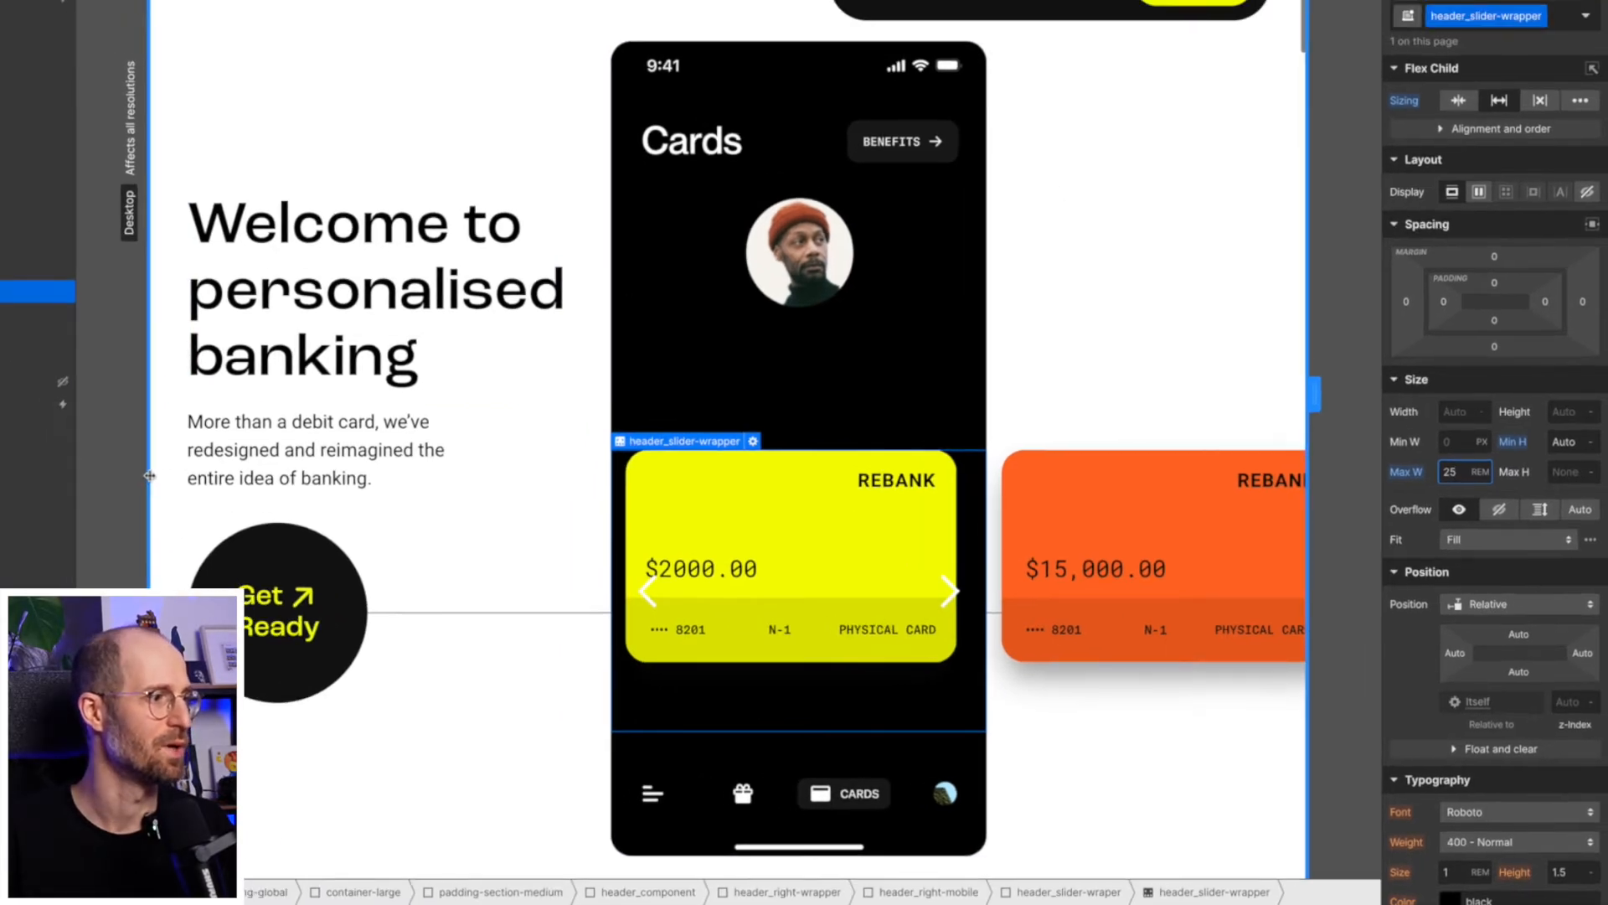
left_click_drag(329, 550, 292, 551)
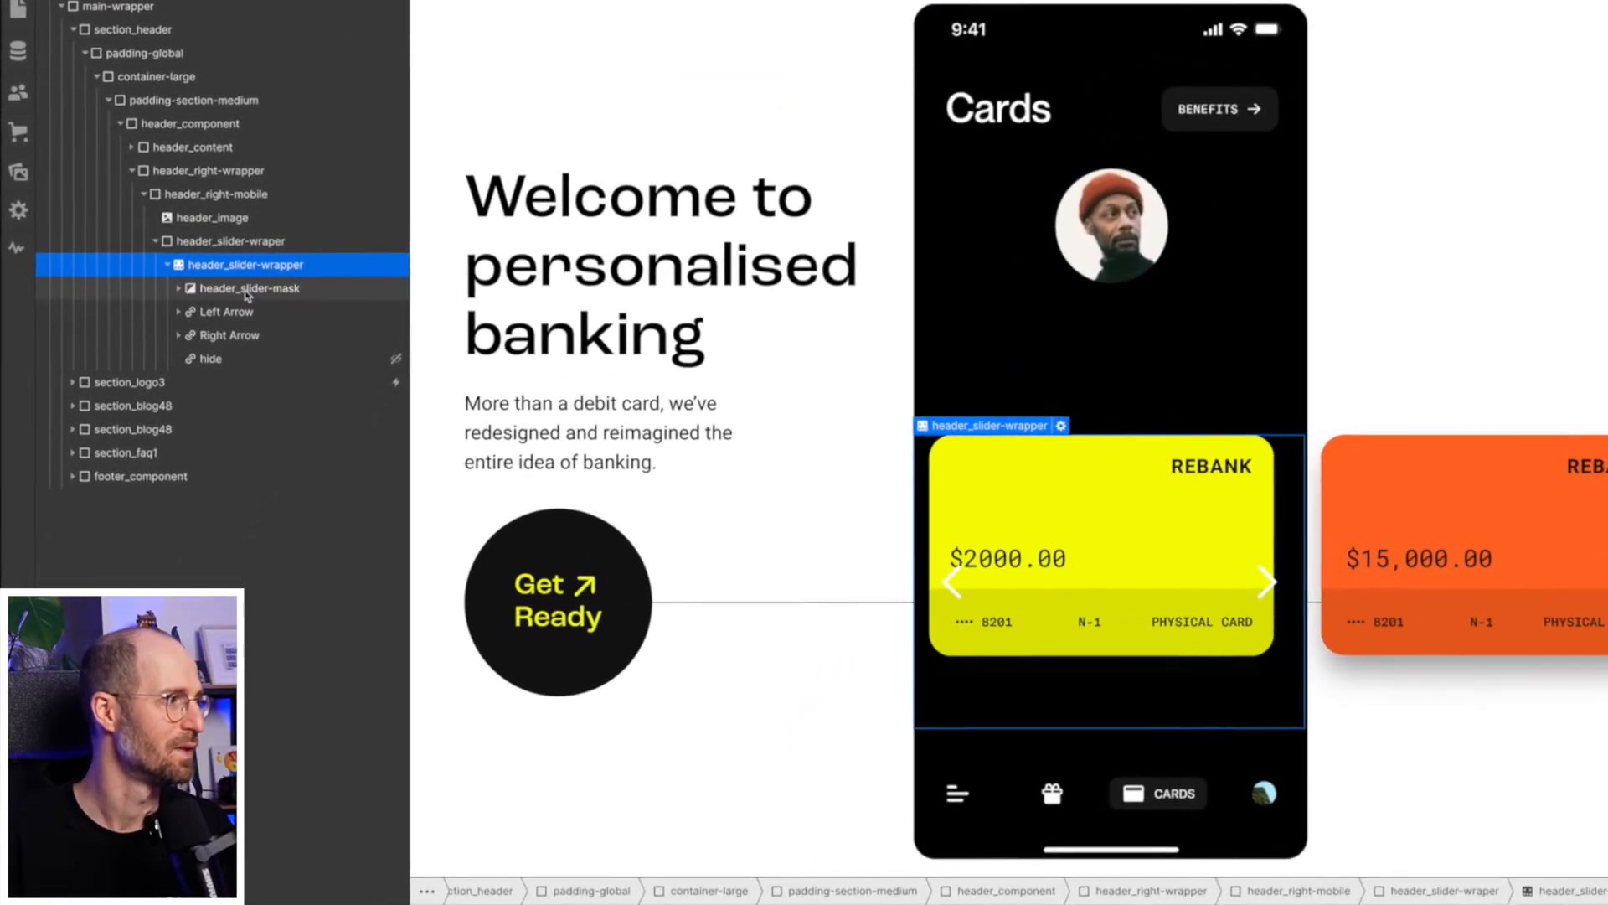
left_click(248, 289)
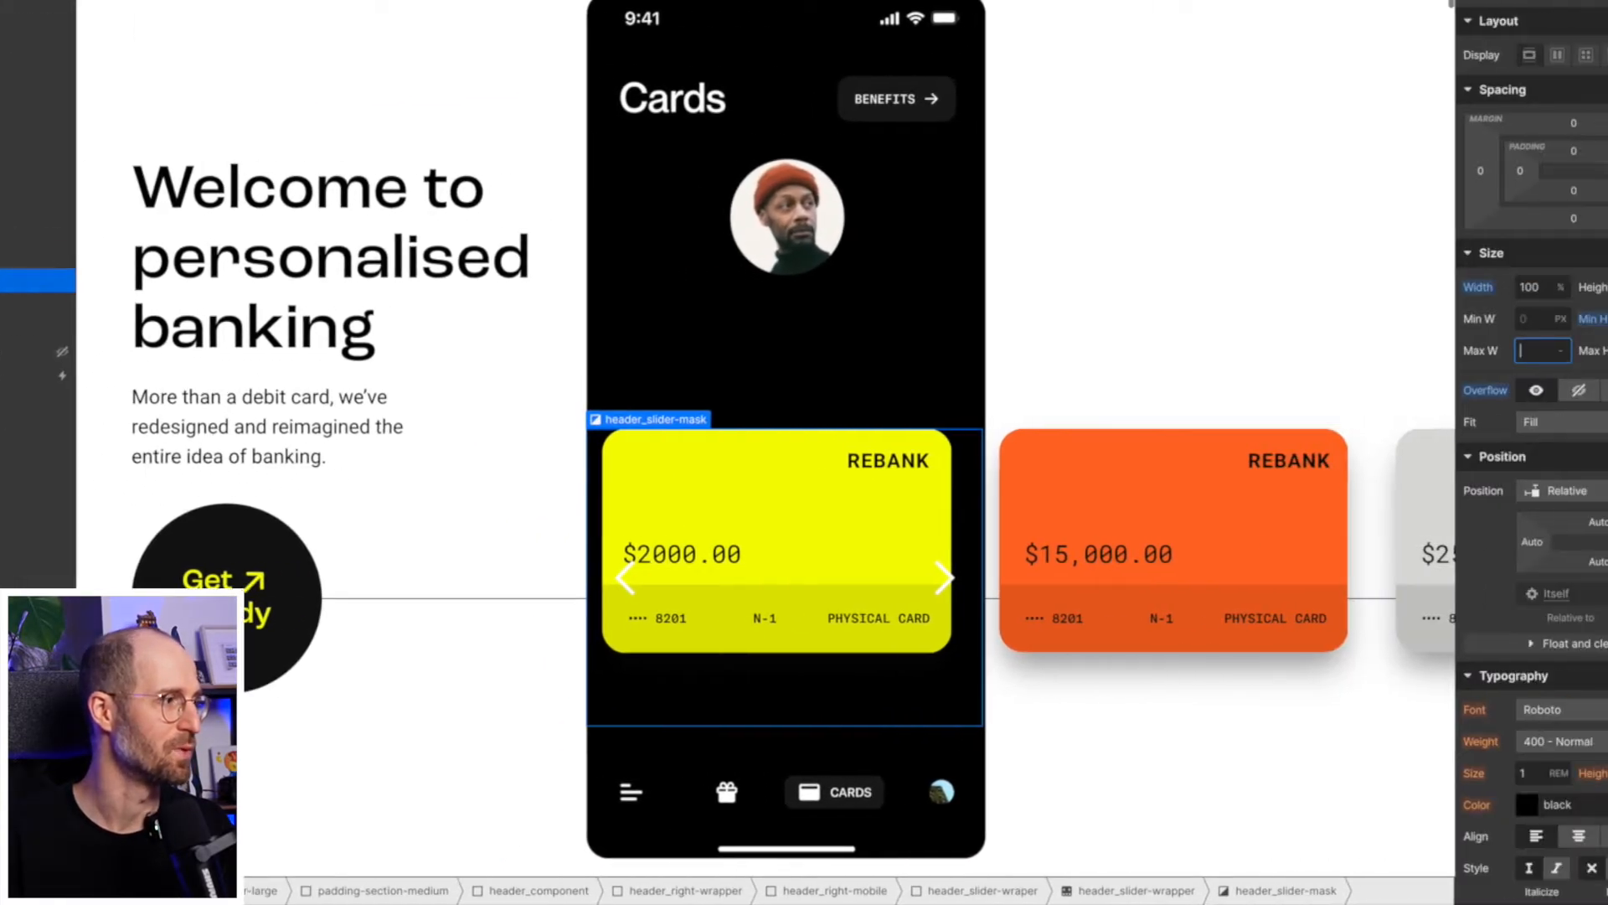
left_click(1455, 286)
type("15")
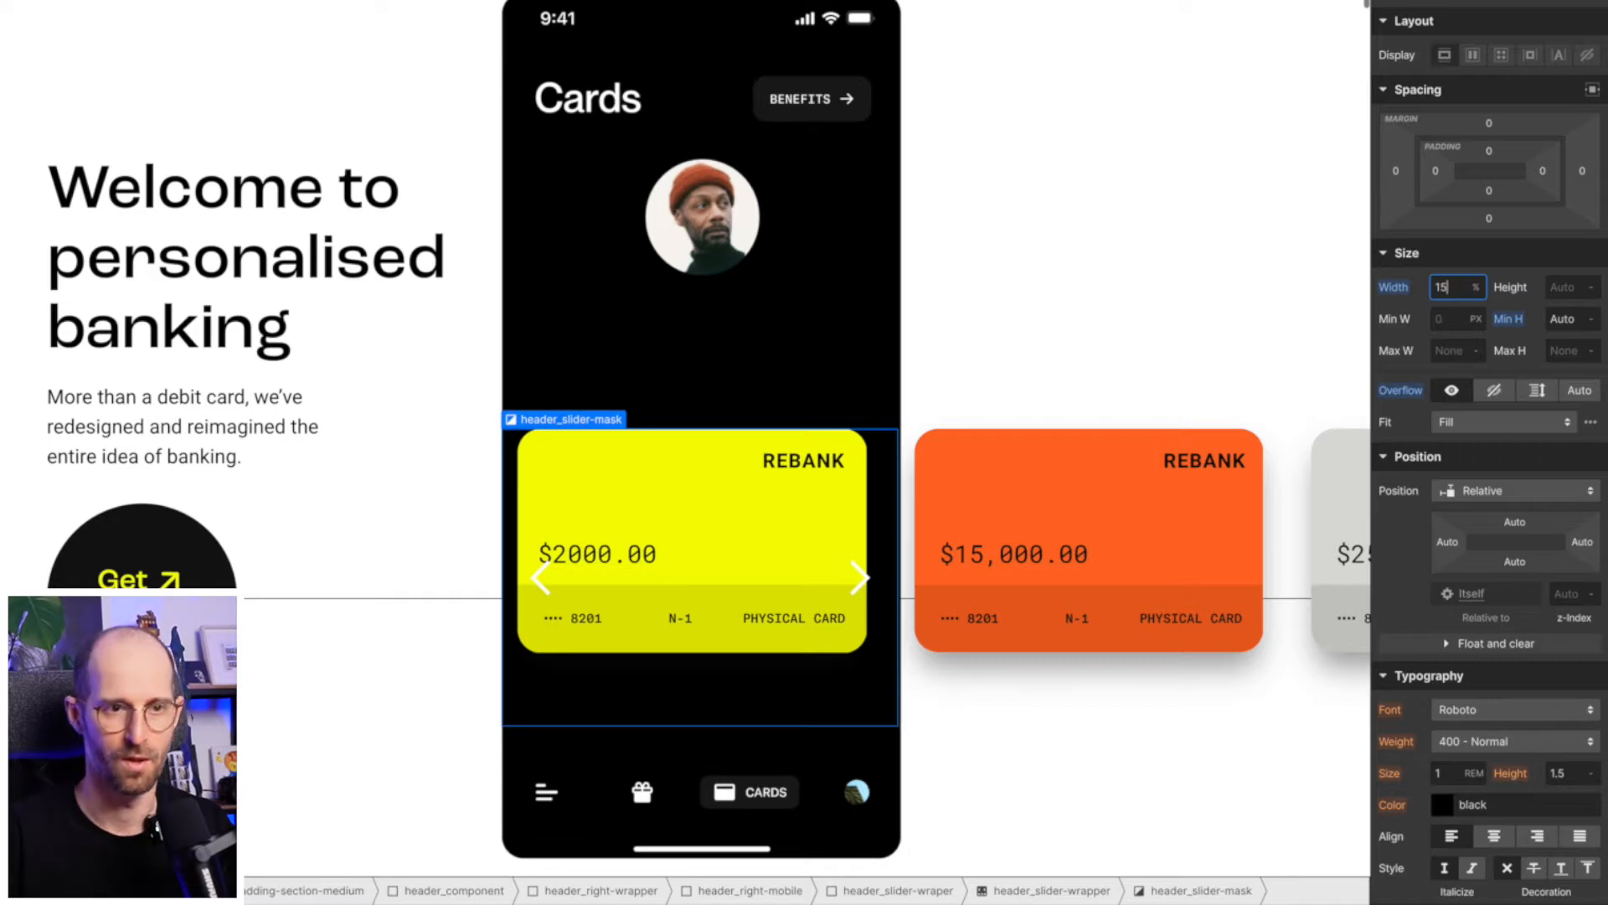
key("Return")
key("super+a")
type("120")
key("Return")
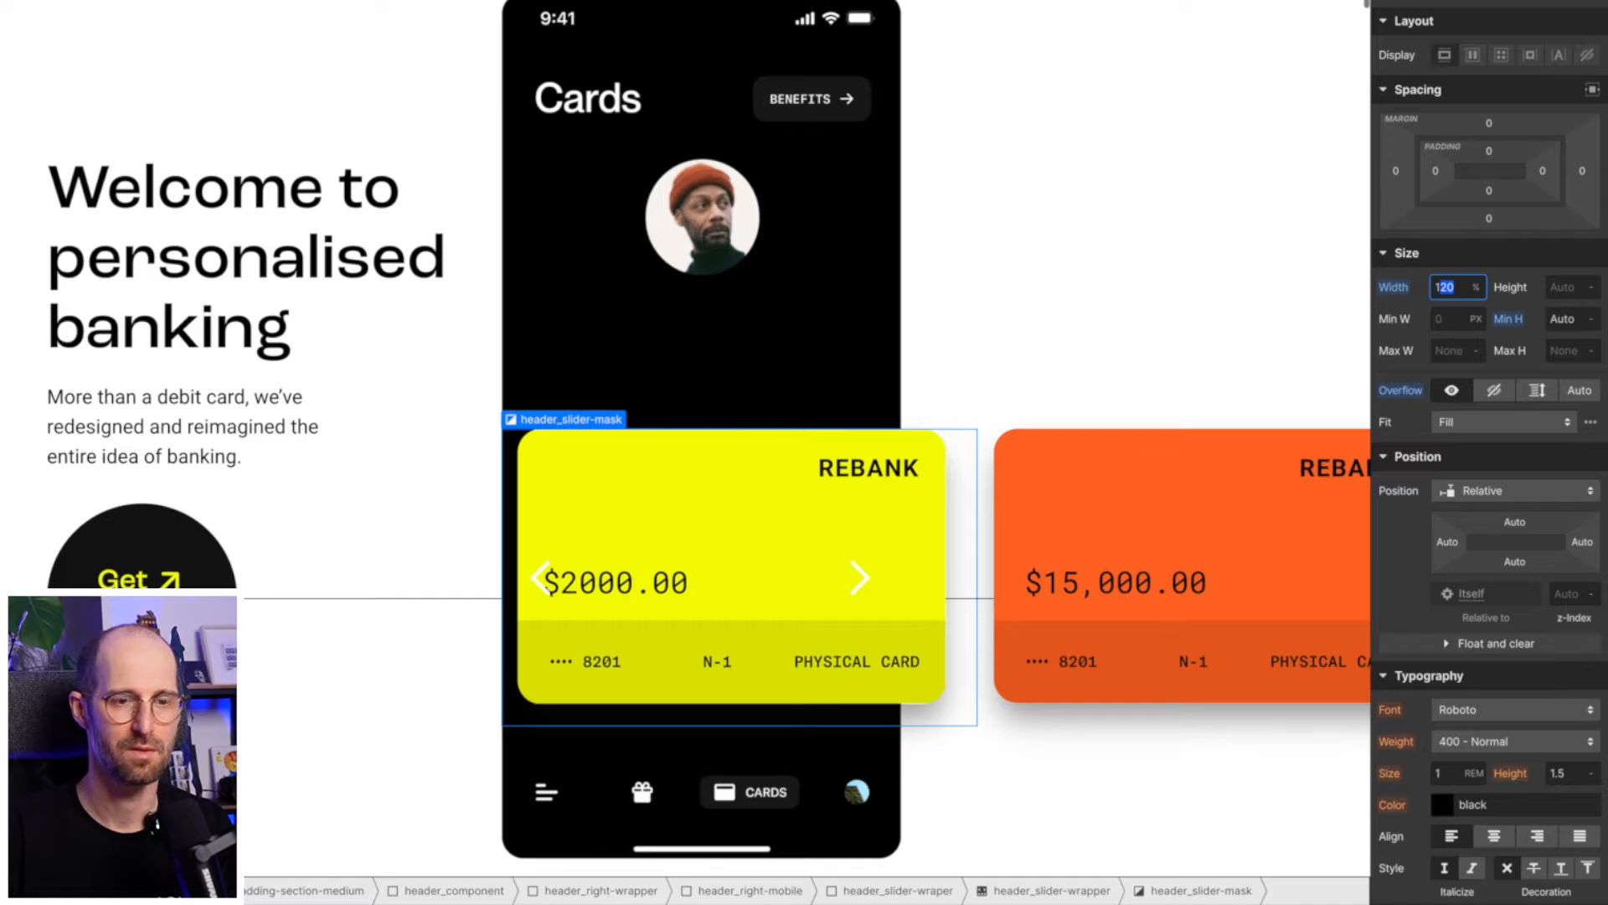
type("130")
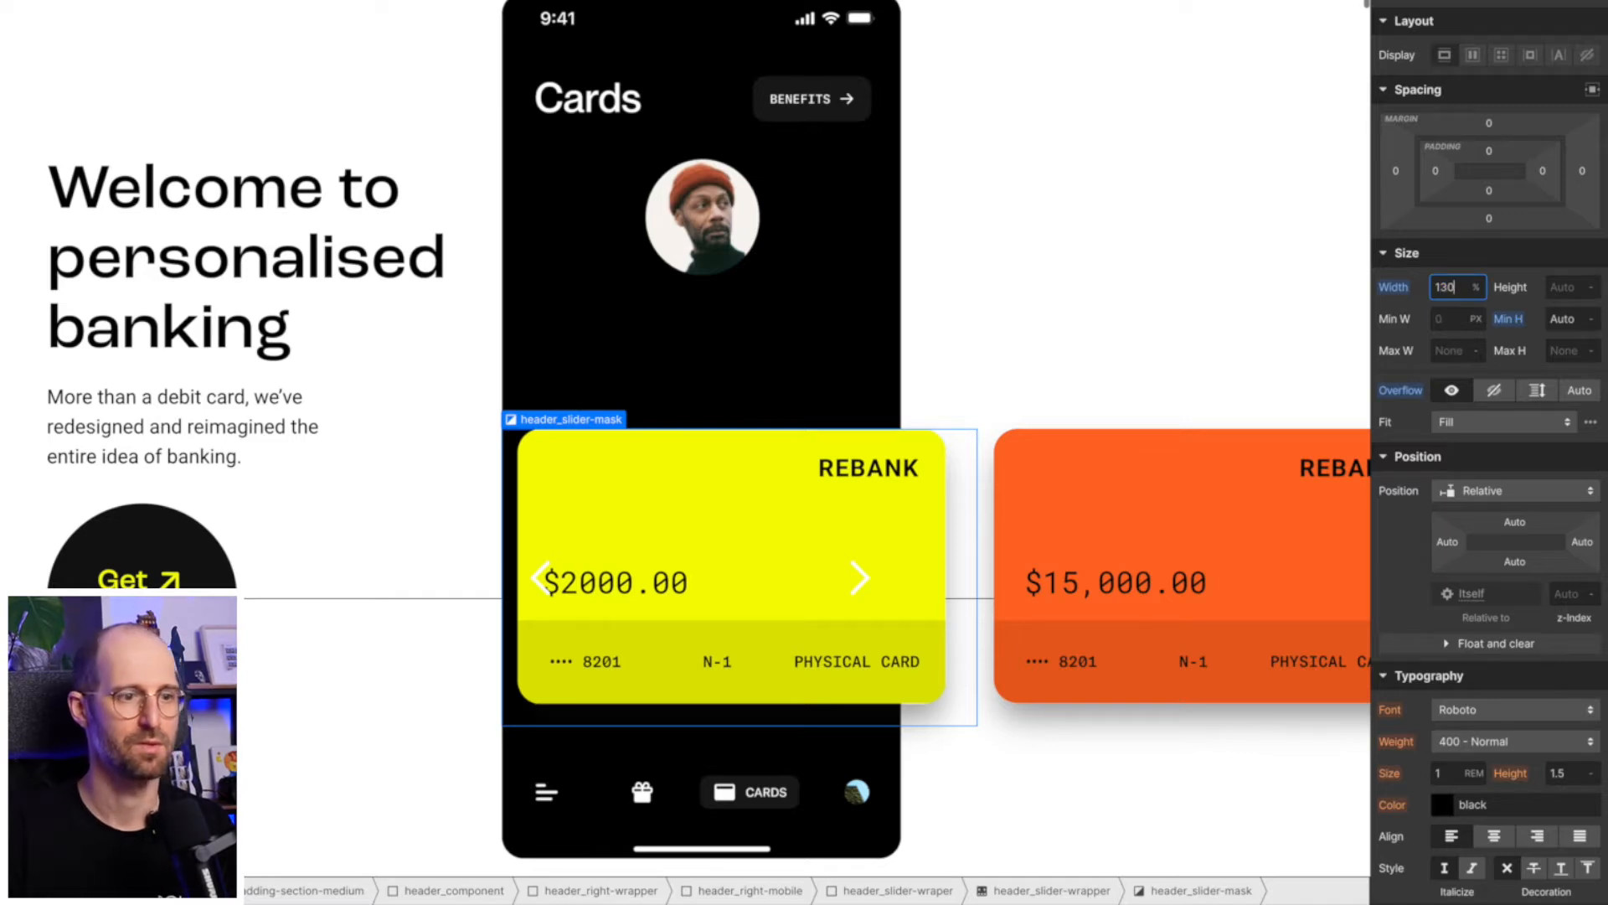
key("Return")
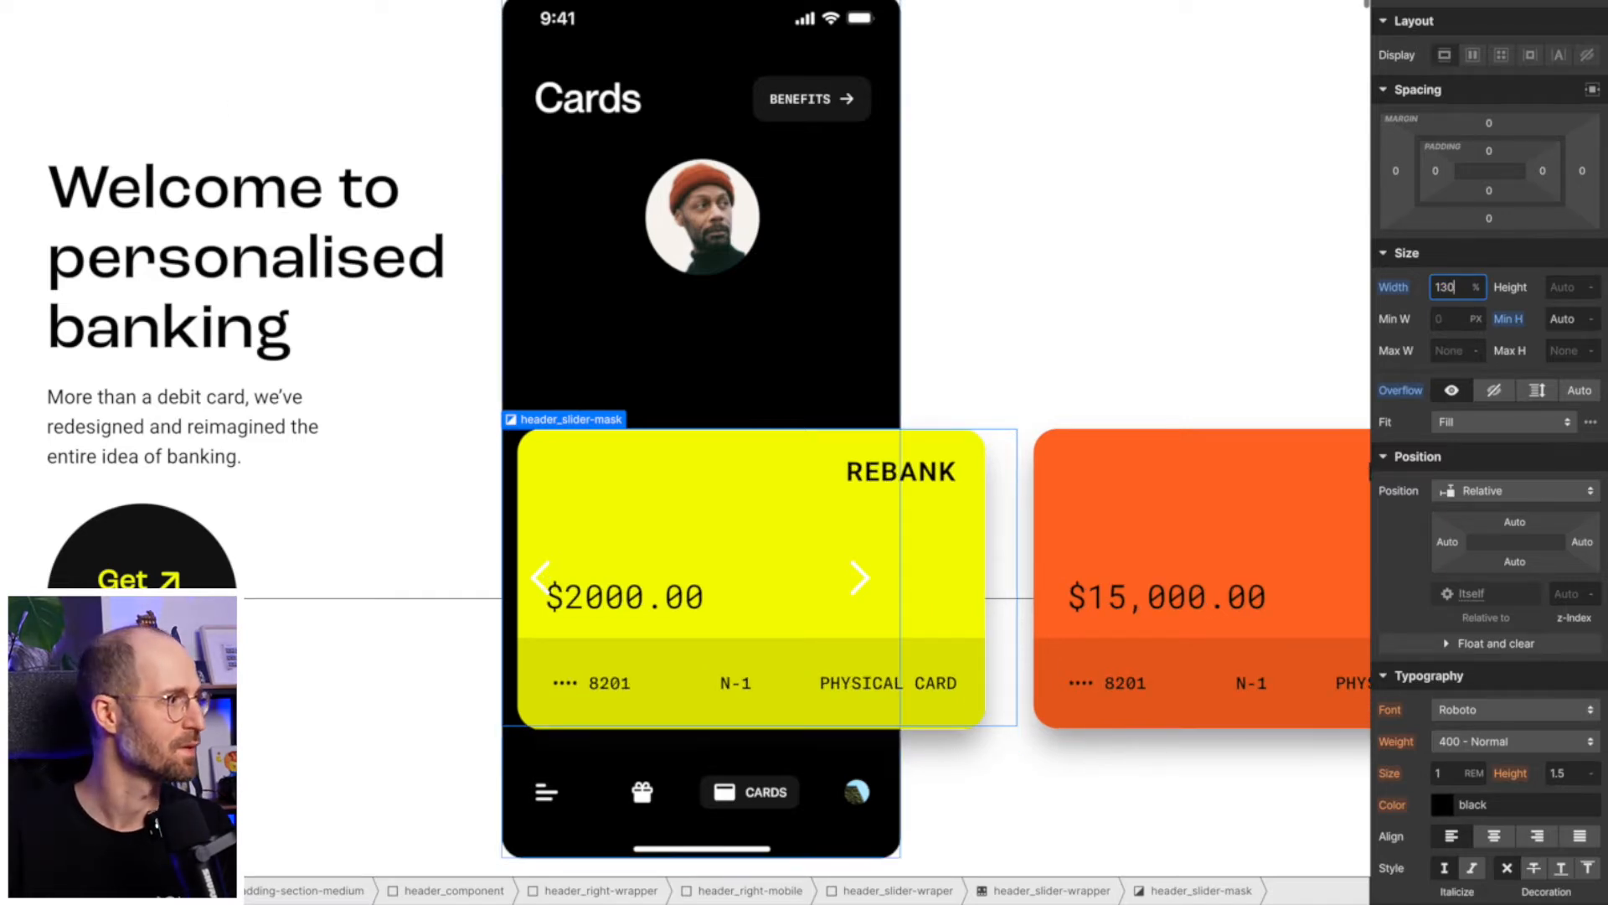
- Try clearing the bottom padding and the top and bottom position offsets of header_slider-wraper
left_click(164, 383)
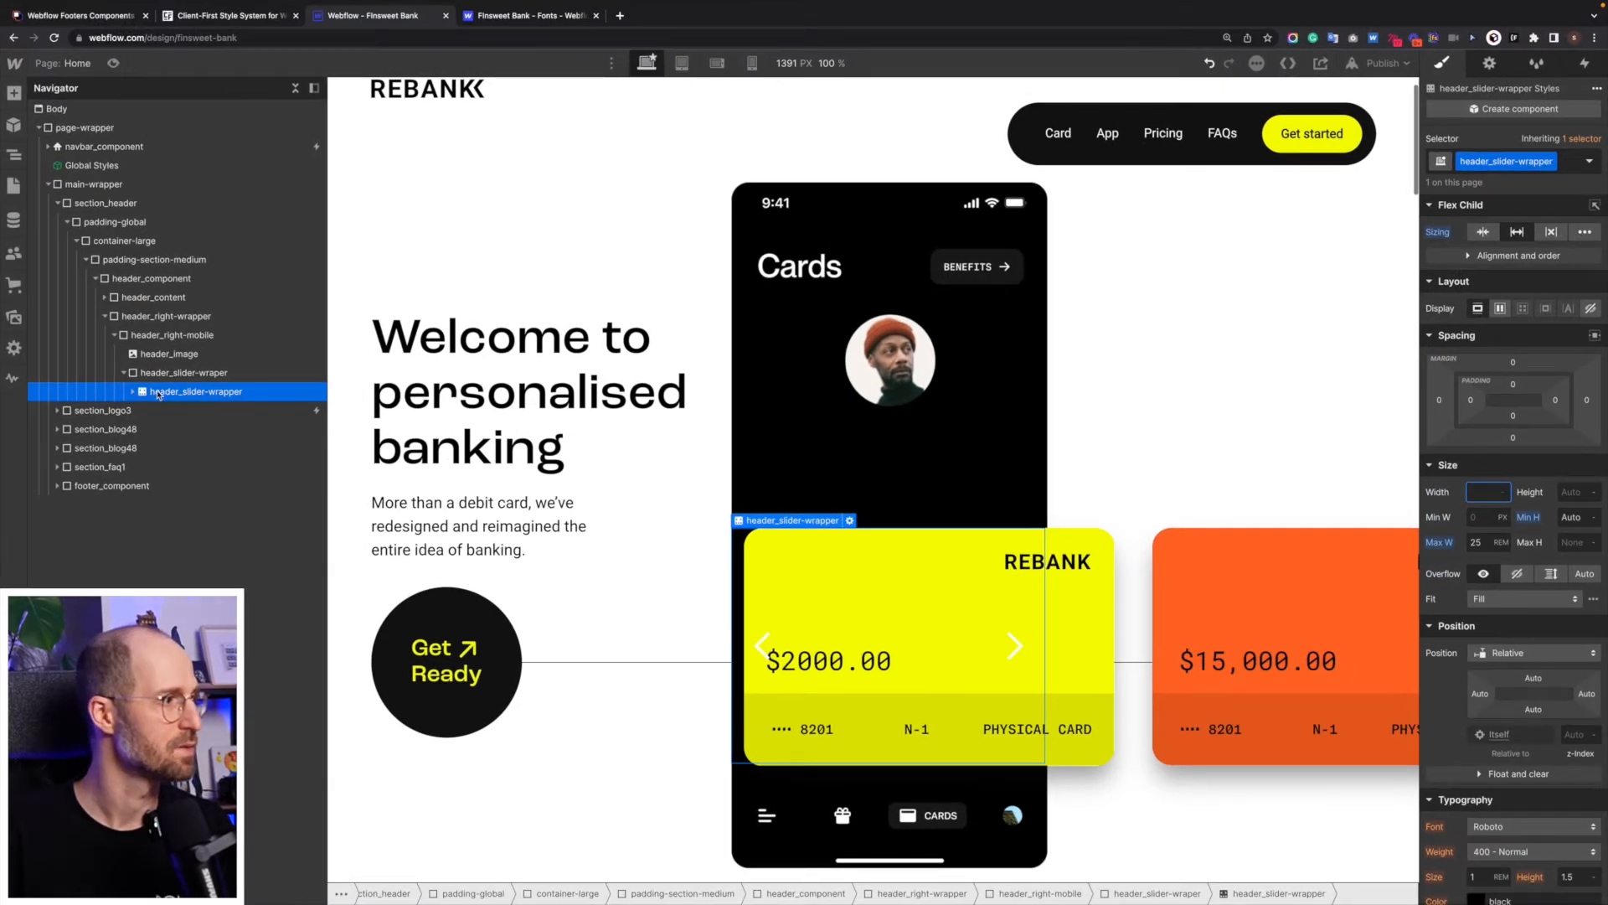
left_click(124, 373)
left_click(180, 378)
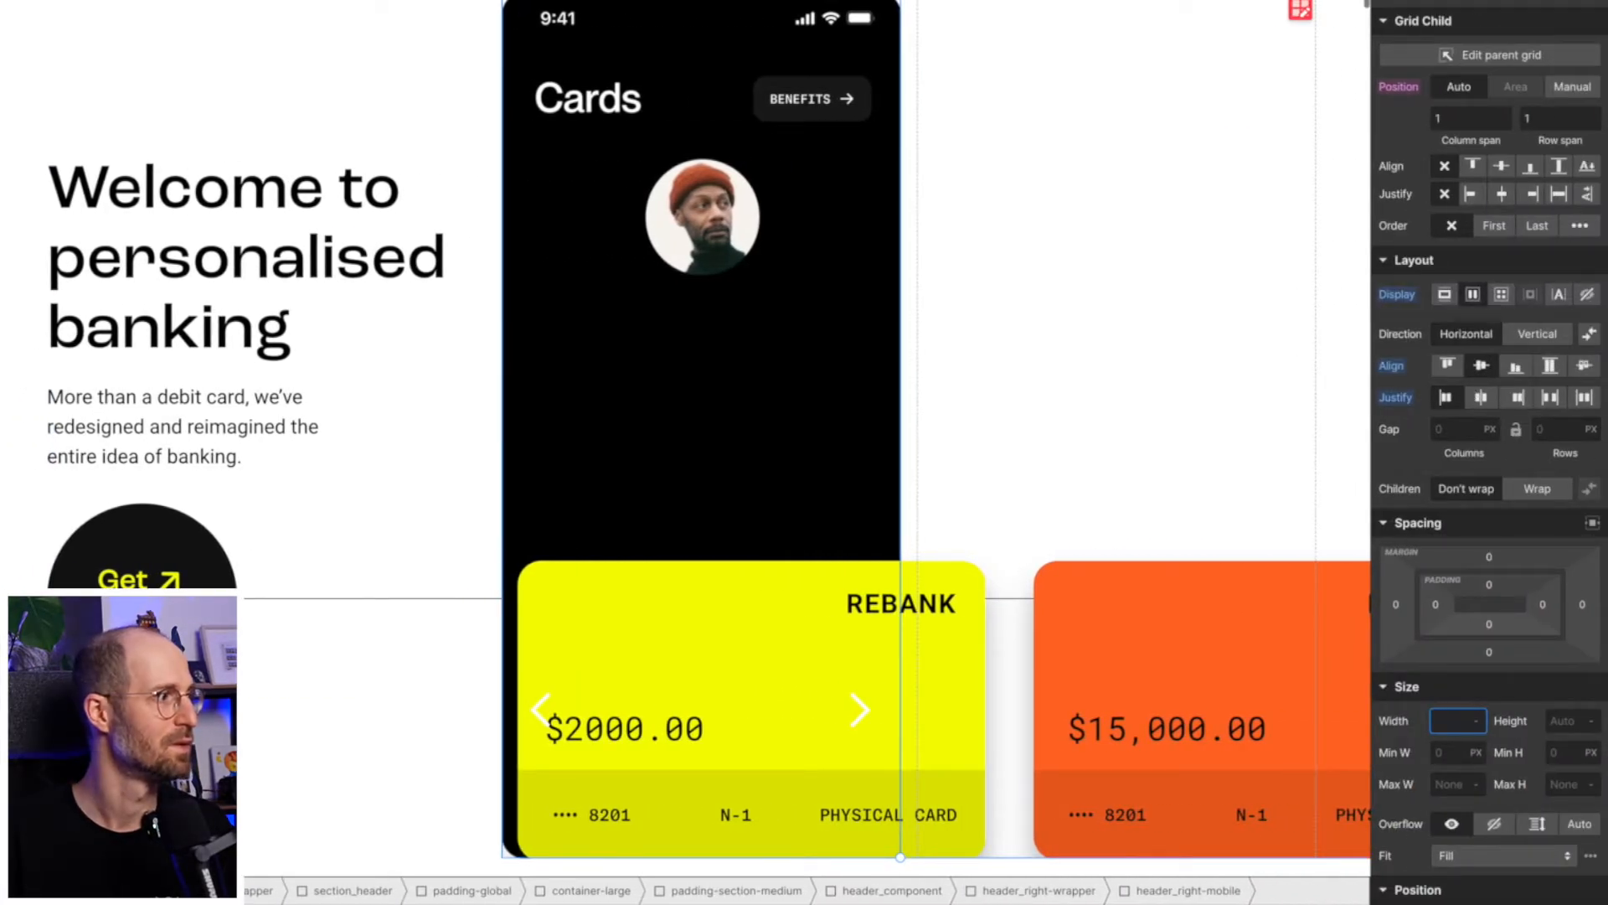
key("Down")
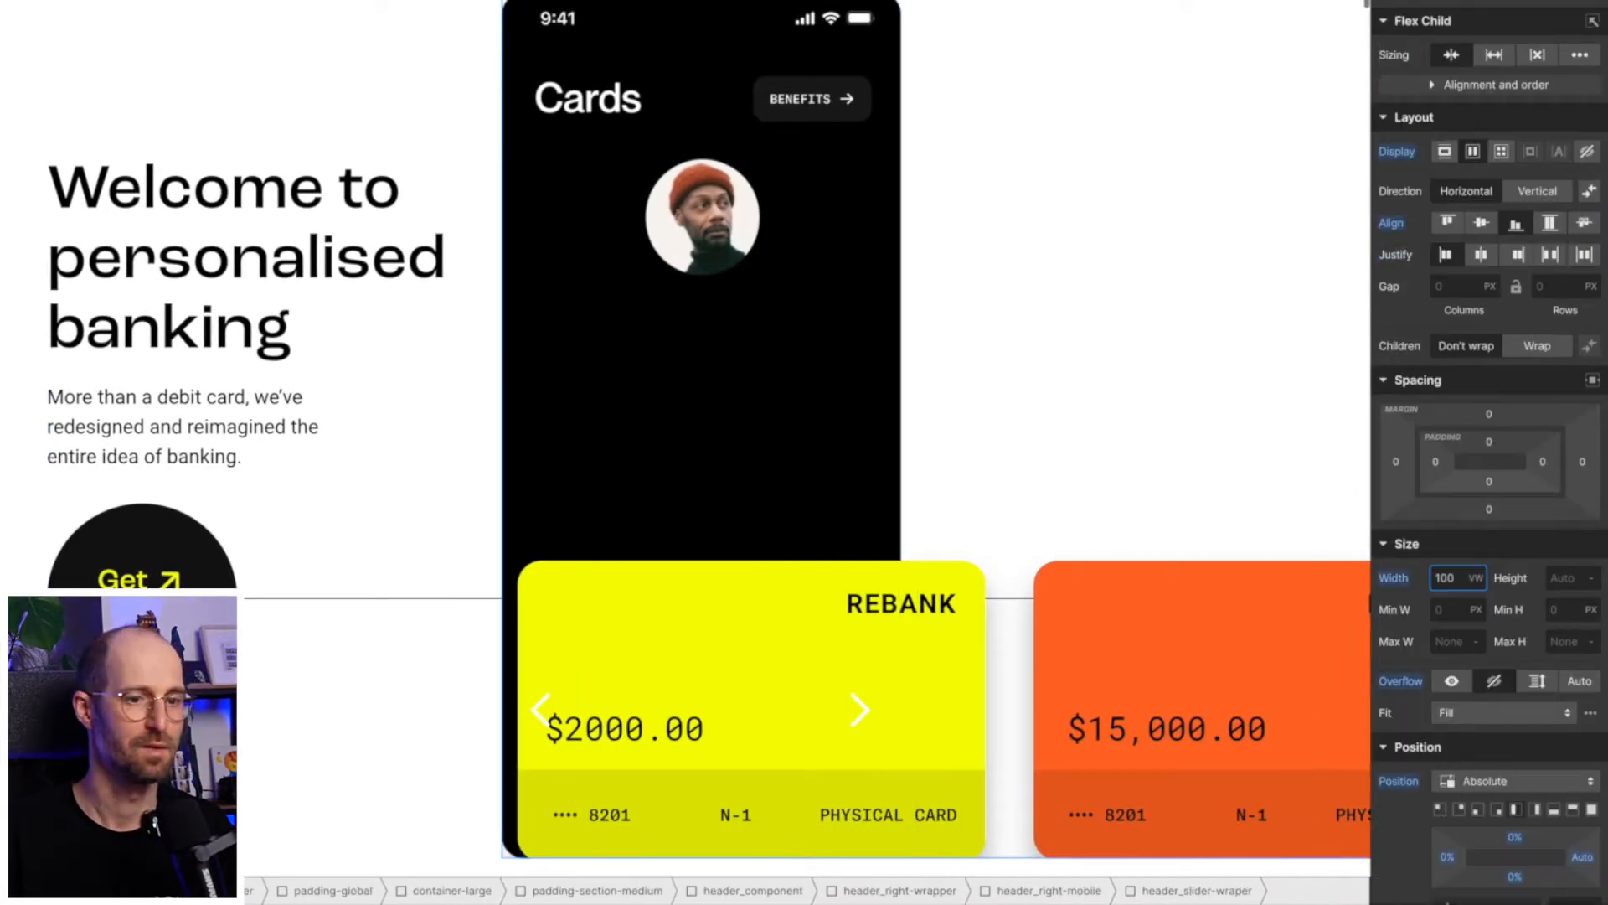
left_click(1516, 836, "alt")
left_click(1516, 877, "alt")
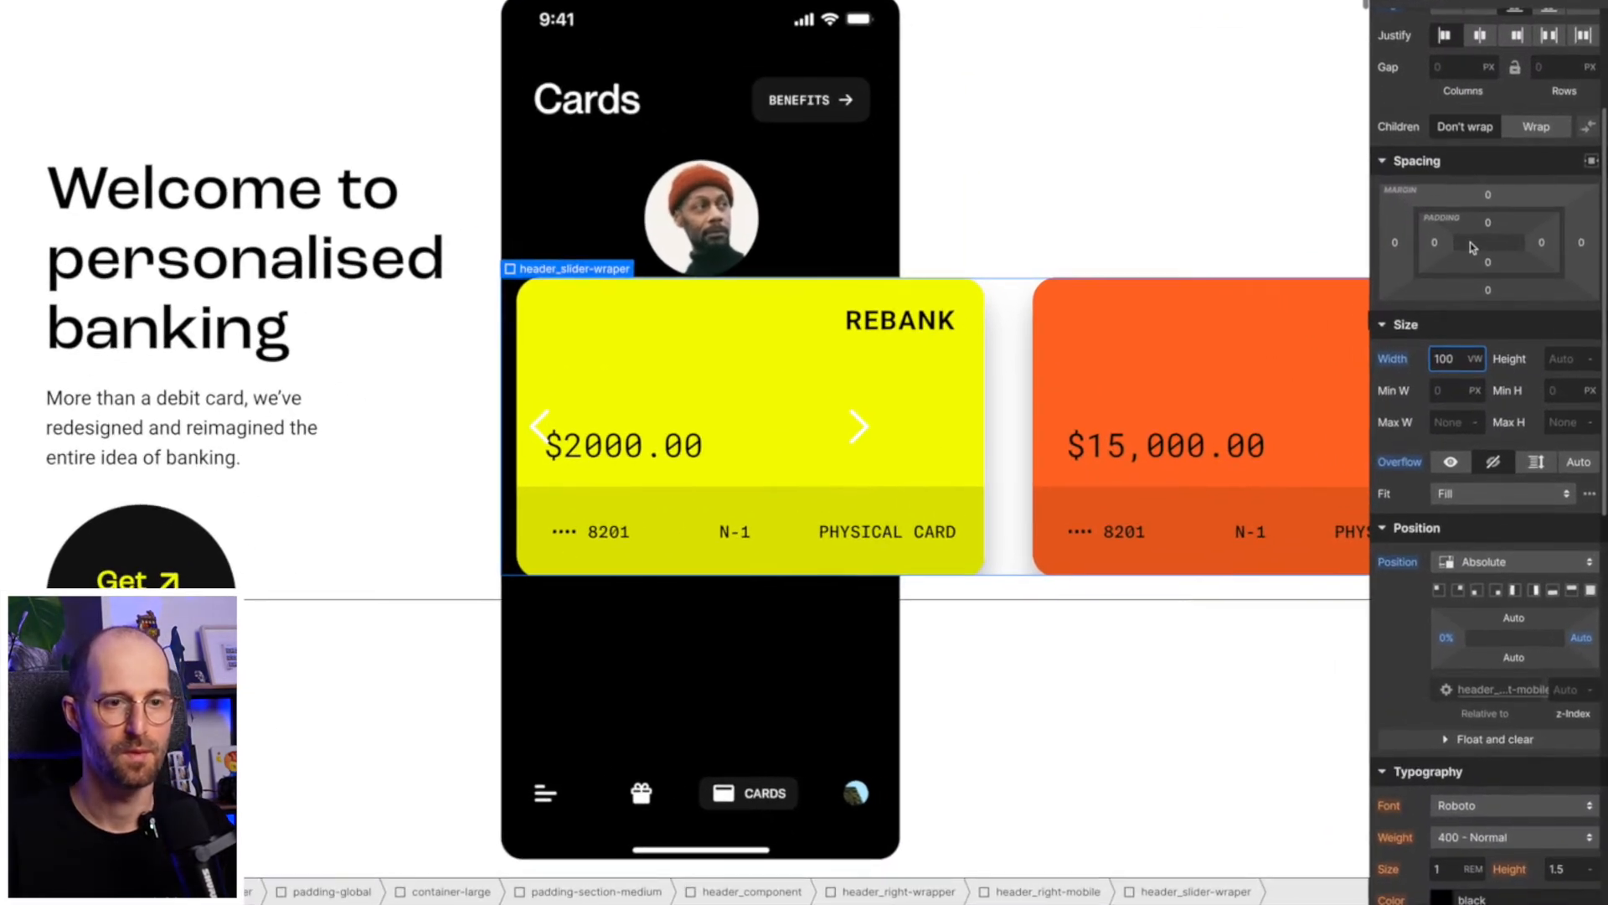
- Try top margins of -171 px, 20rem and 5rem on header_slider-wraper, then reset the margin
mouse_move(1488, 198)
left_mouse_down()
mouse_move(1531, 378)
mouse_move(1489, 197)
left_mouse_up()
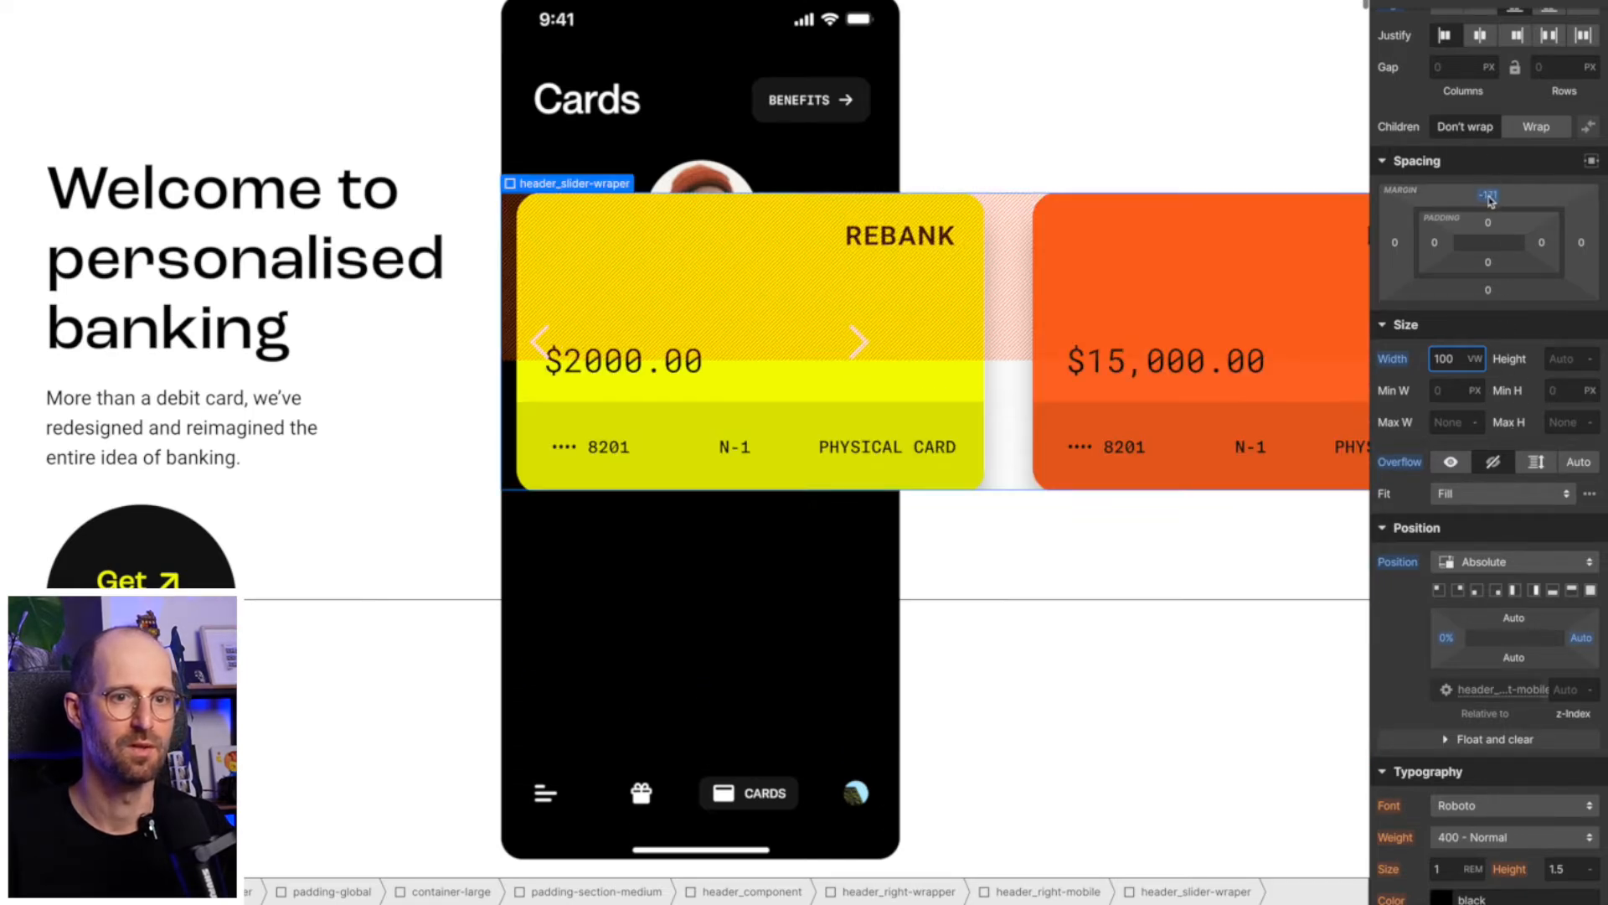
left_click(1490, 196)
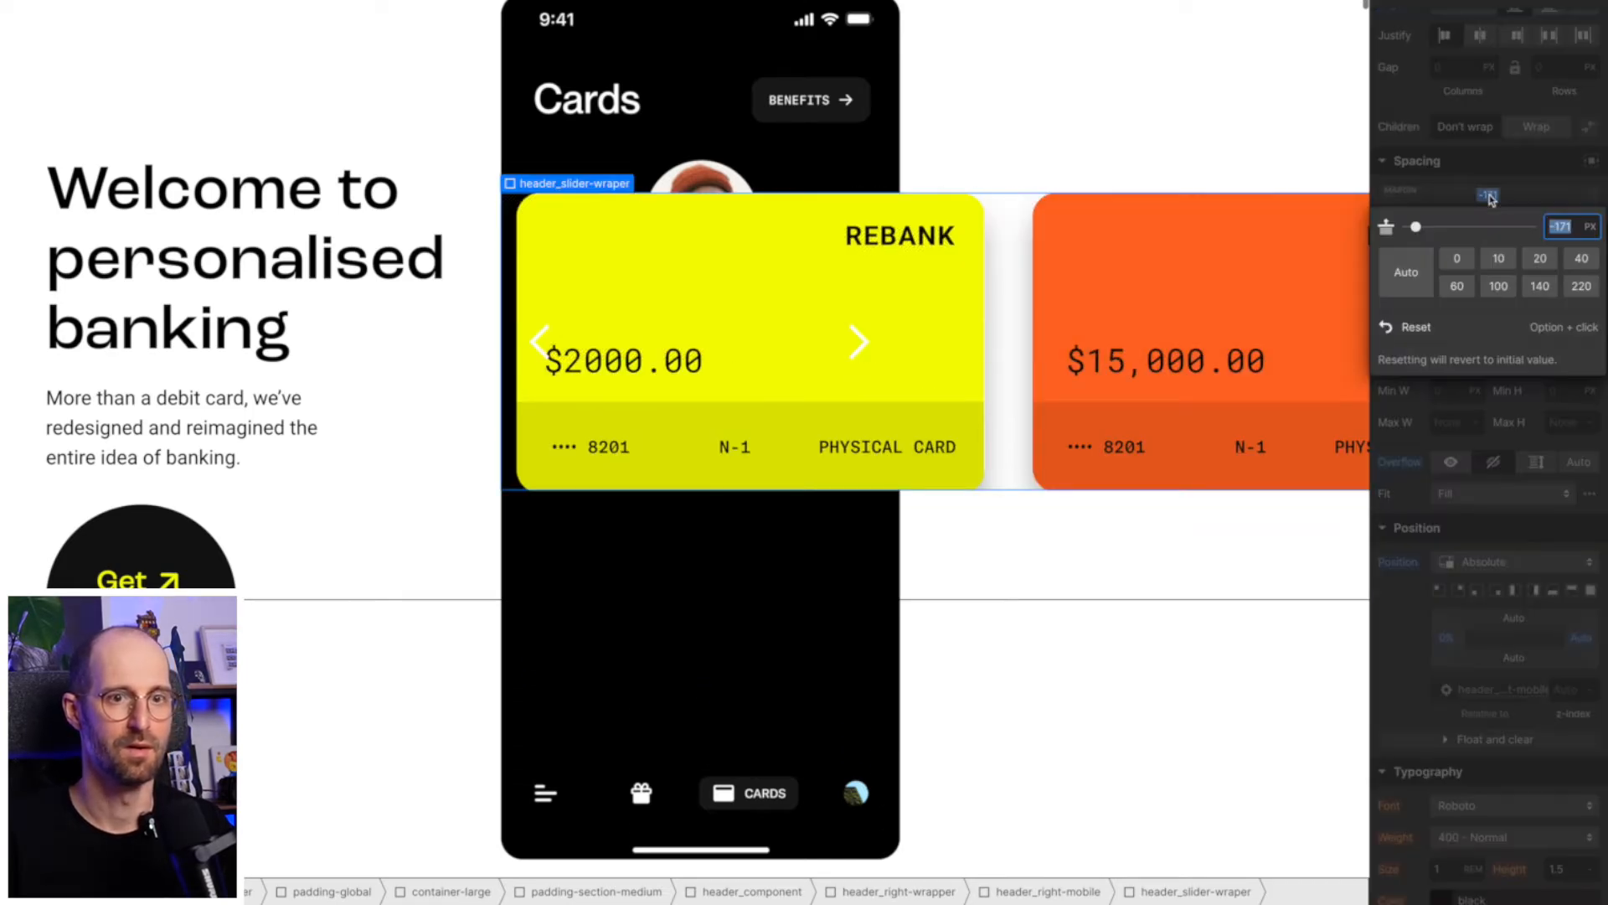
type("20rem")
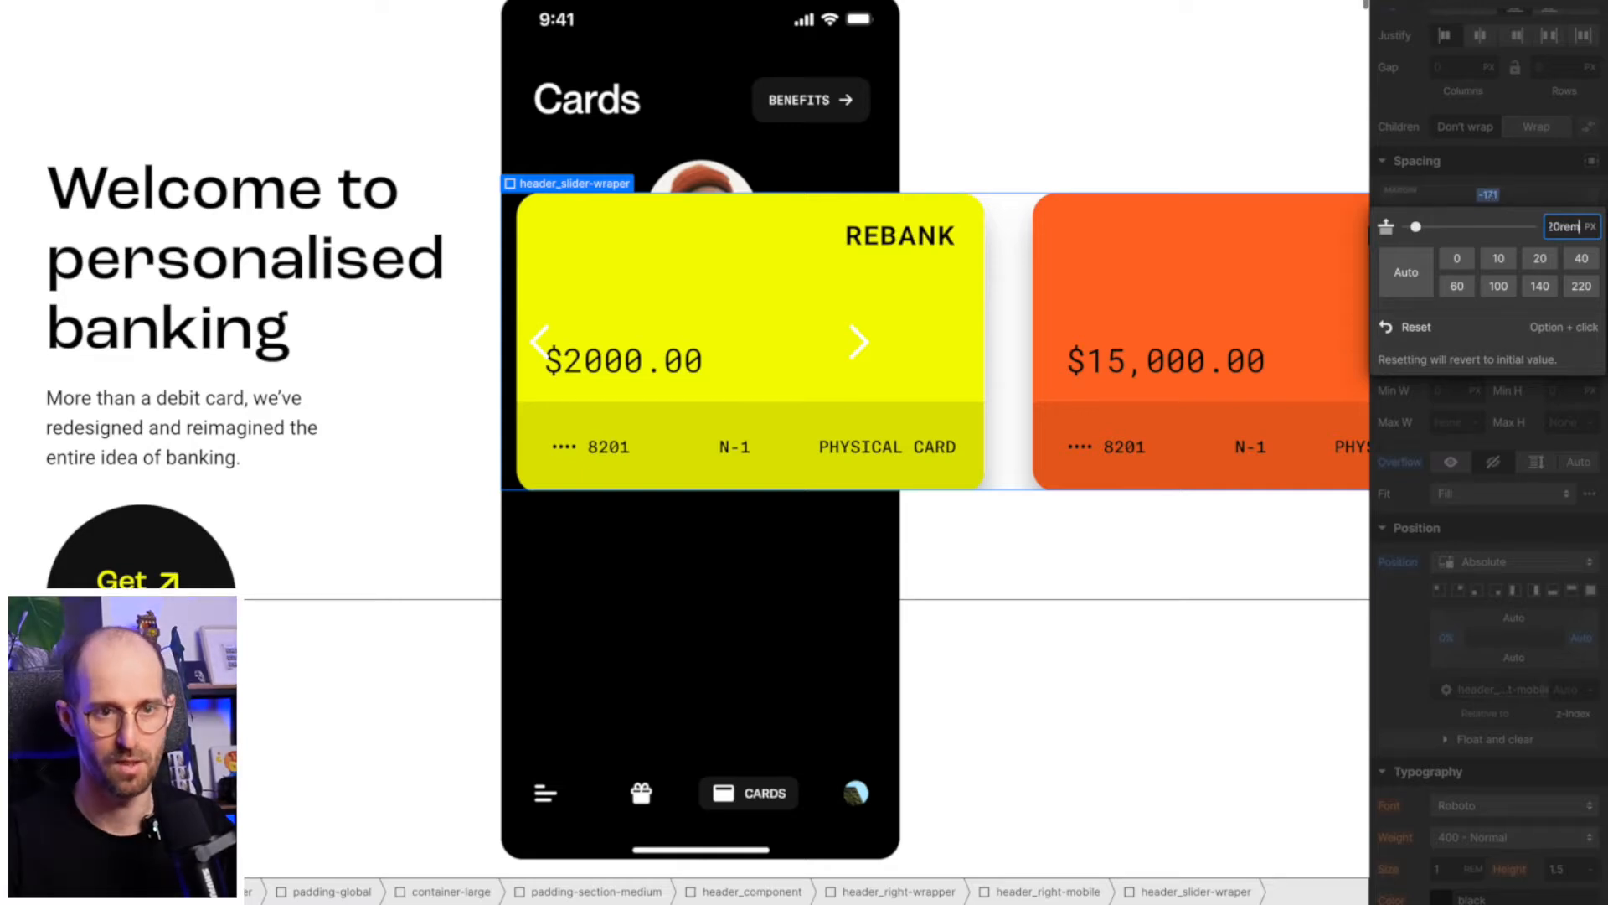
key("Return")
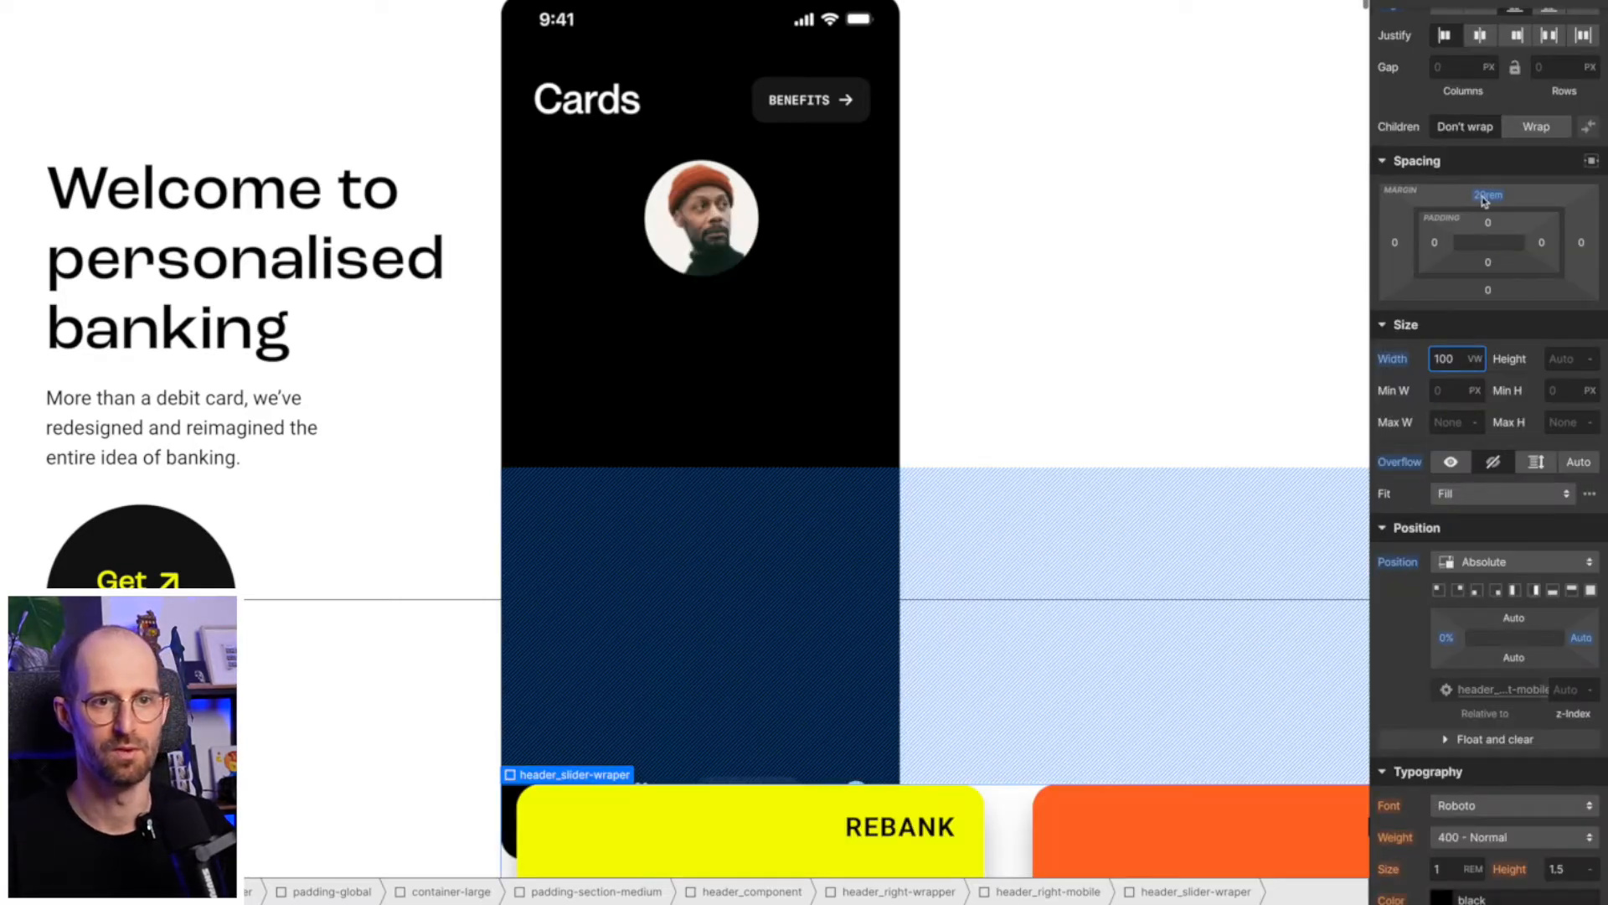
left_click(1488, 195)
type("5")
key("Return")
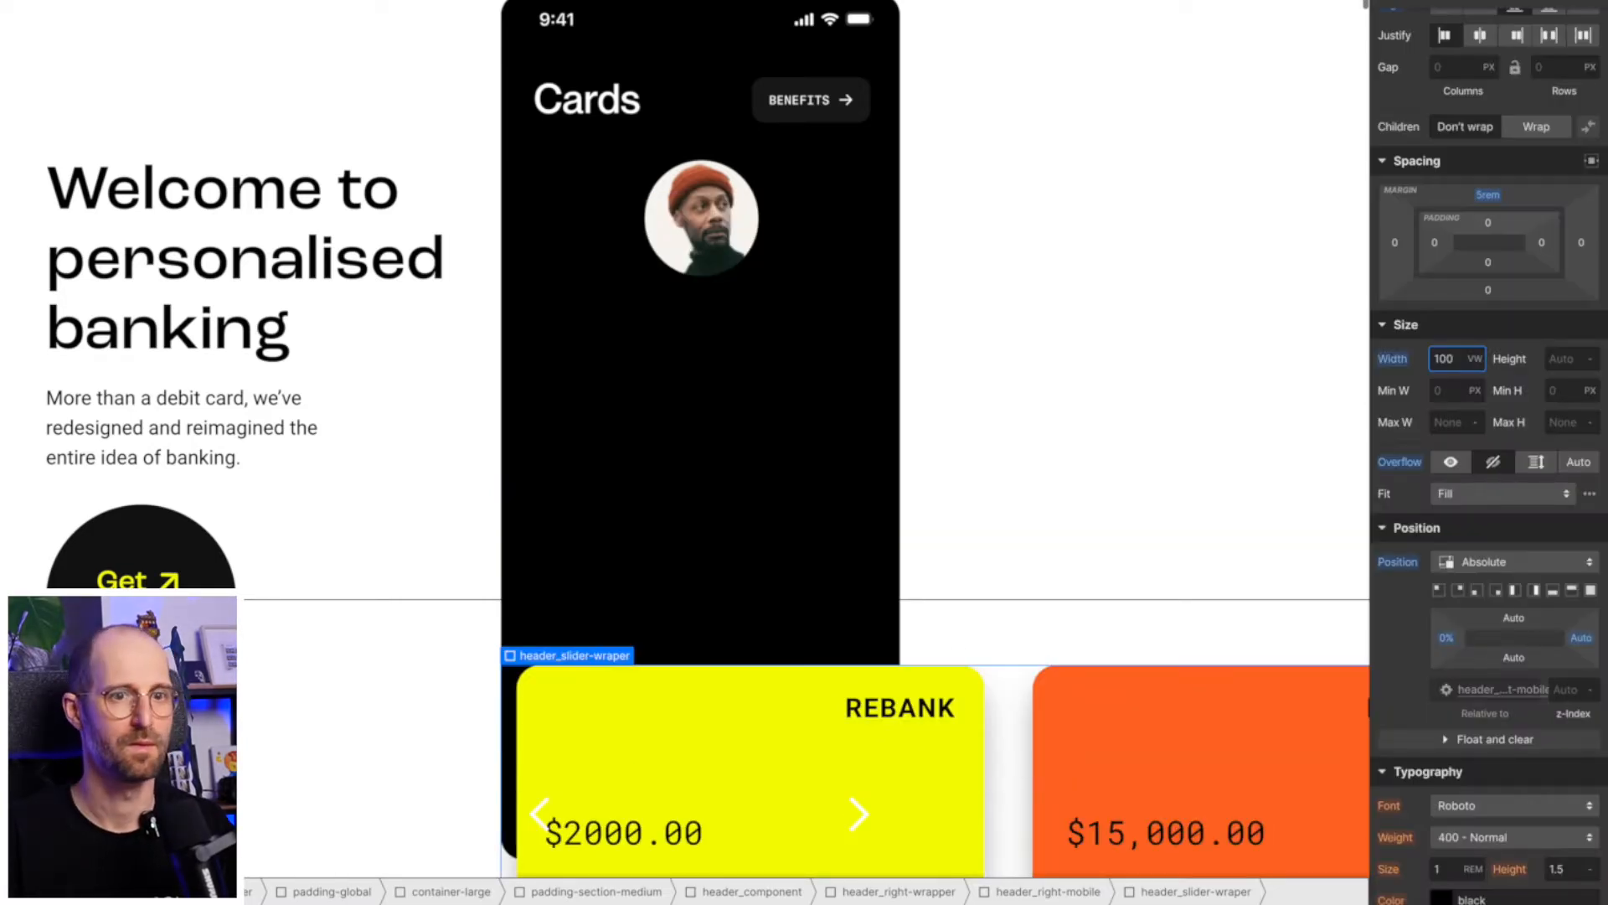
left_click(1483, 196, "alt")
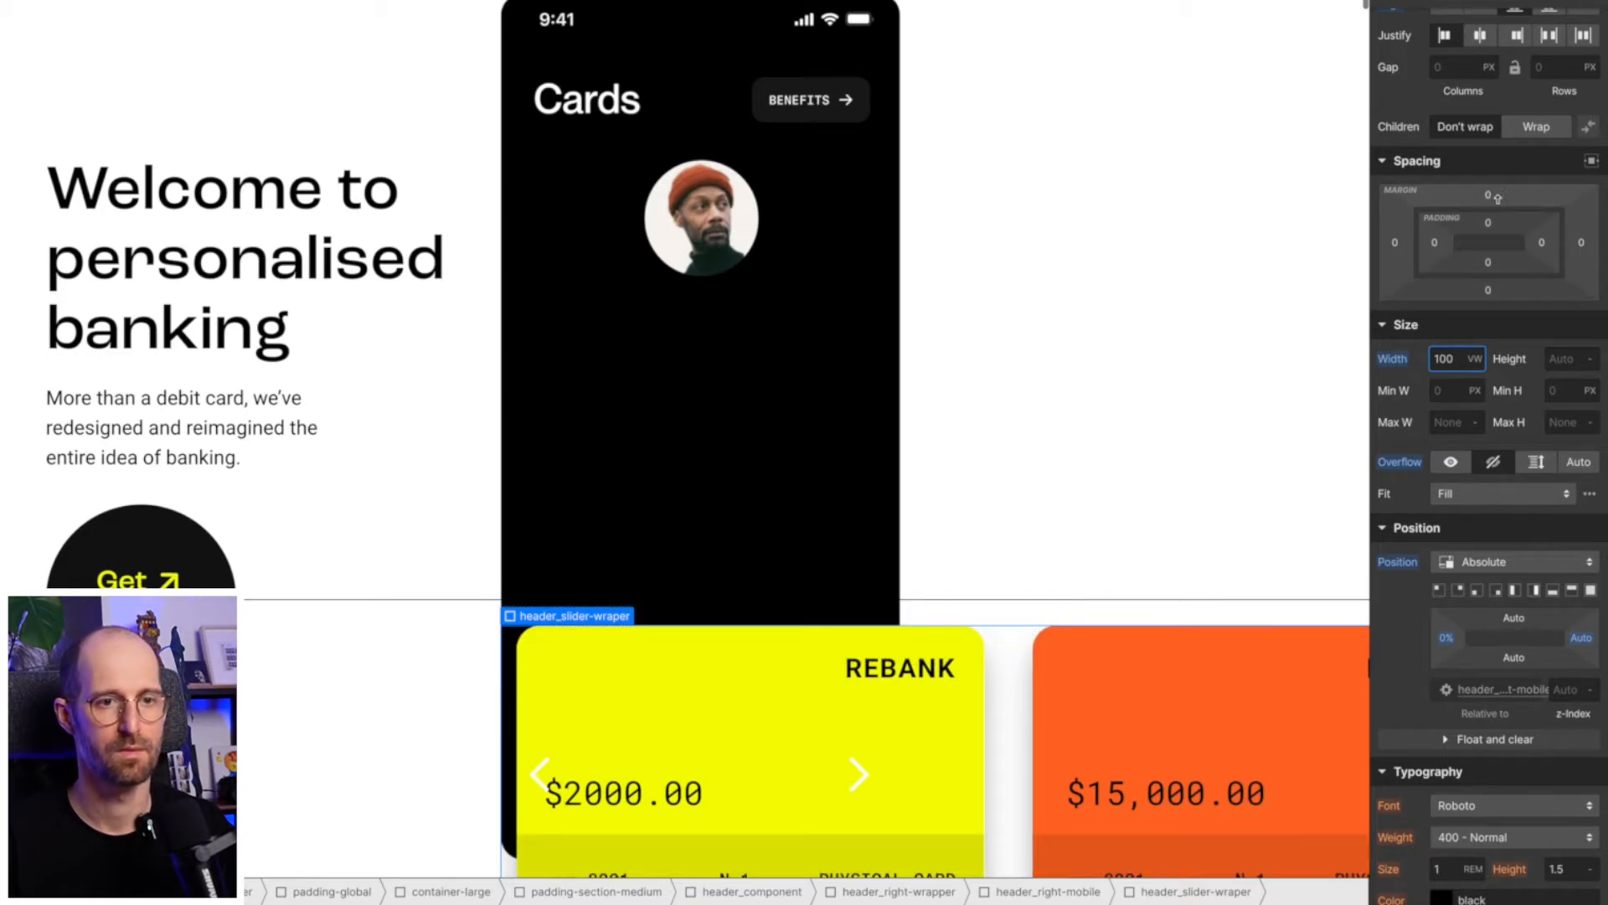
- Try a -171 px top margin on header_slider-wraper again, reset it, and expand the size settings
left_click(1508, 161)
left_click(1512, 192)
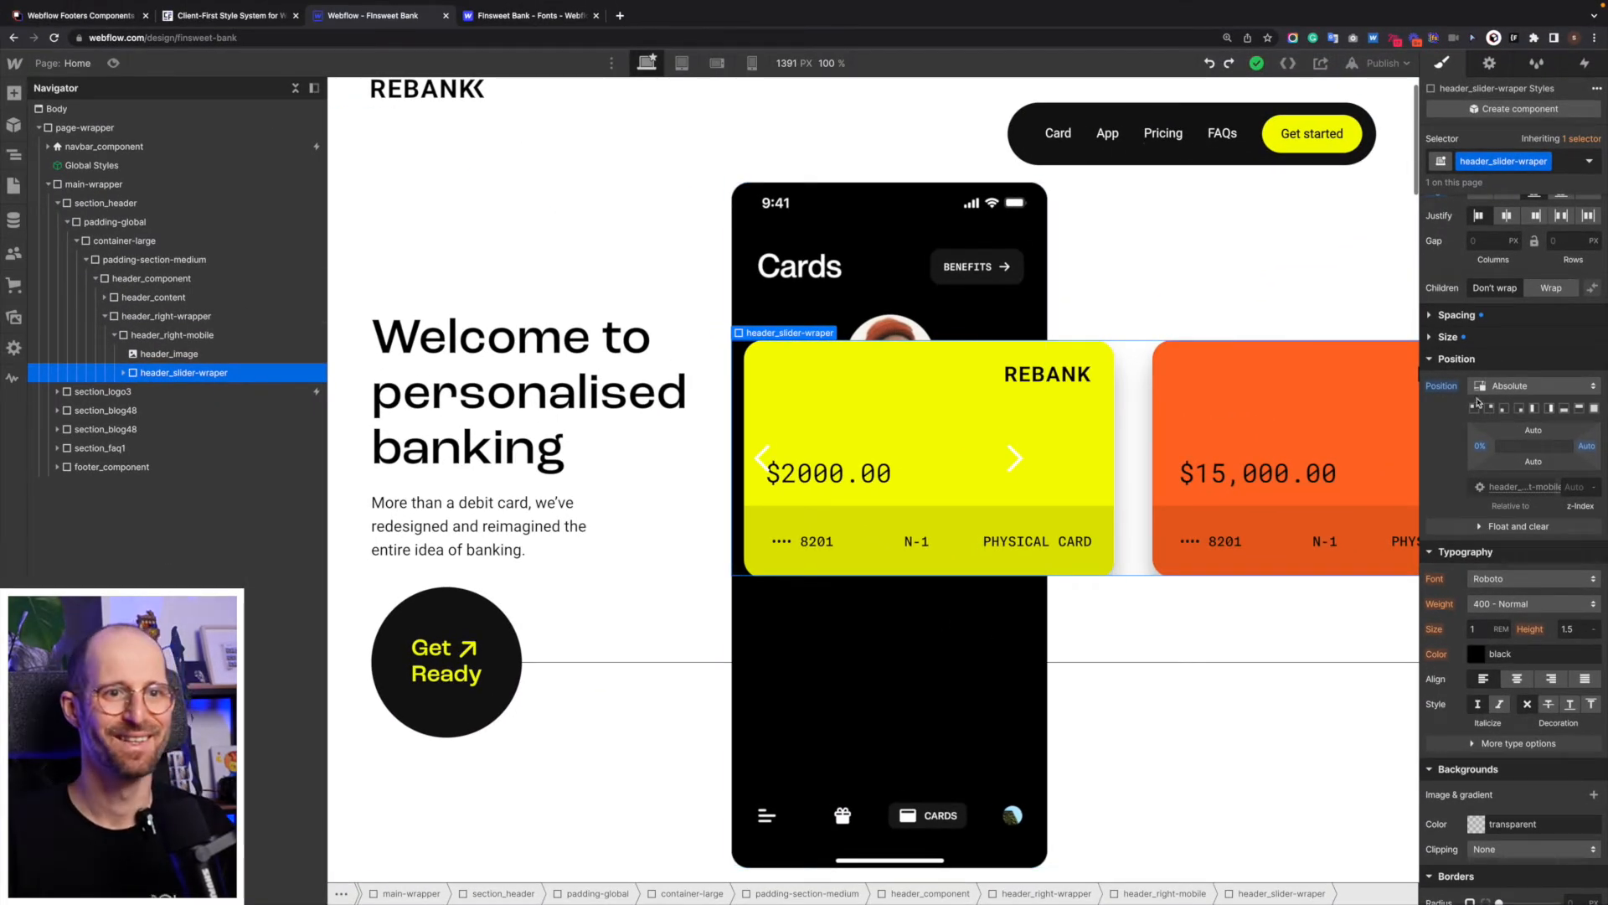
left_click(1433, 316)
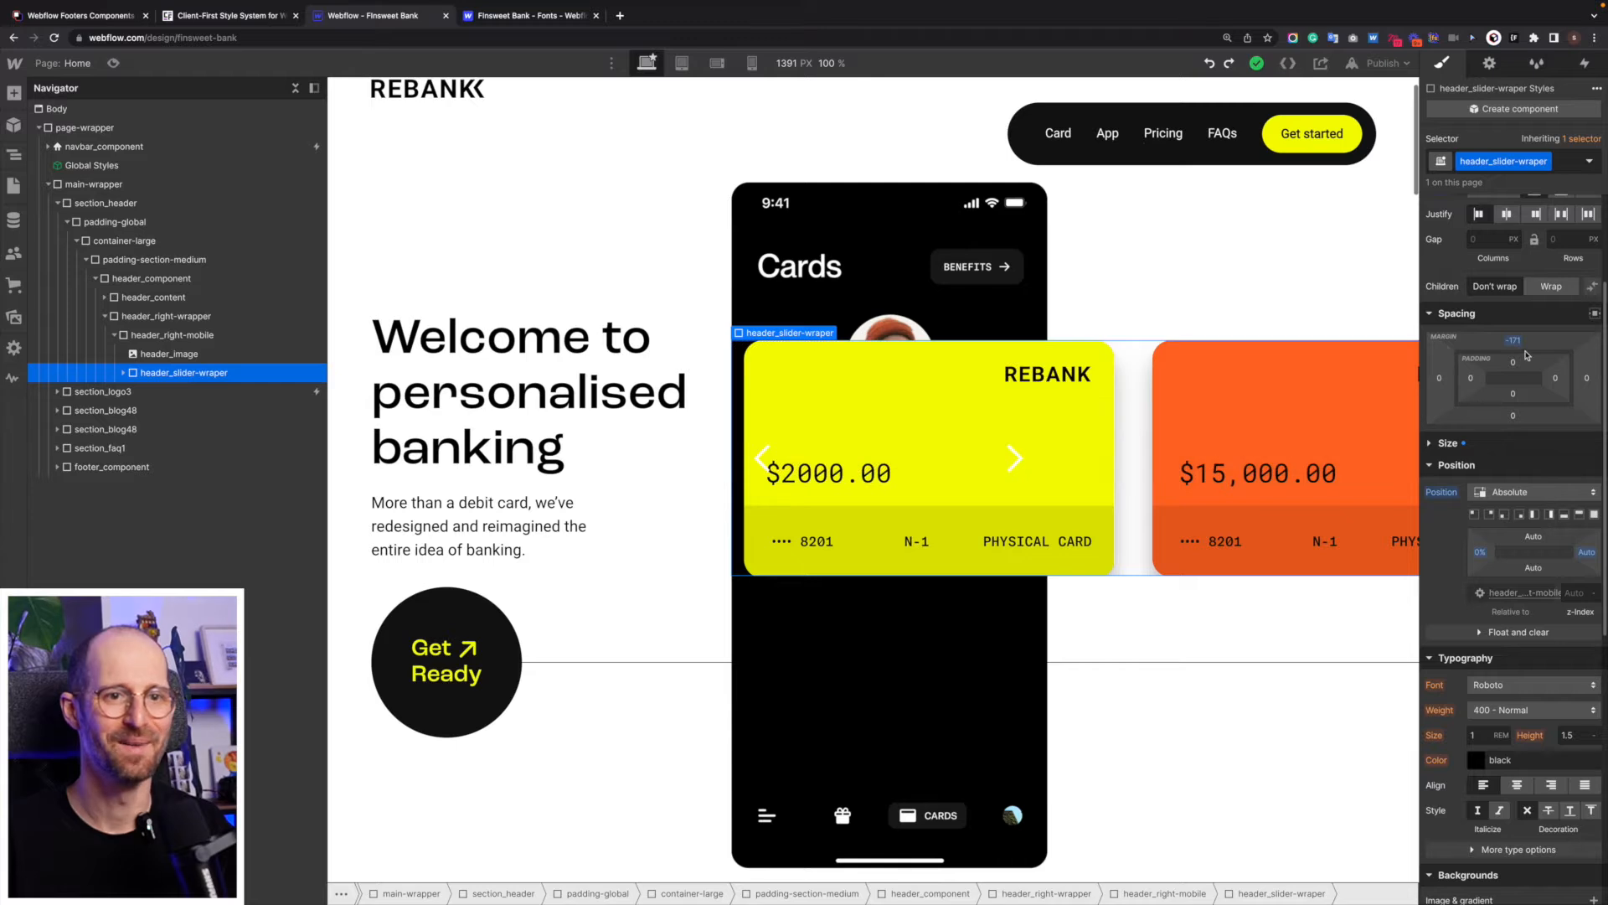
left_click_drag(1513, 334, 1517, 341)
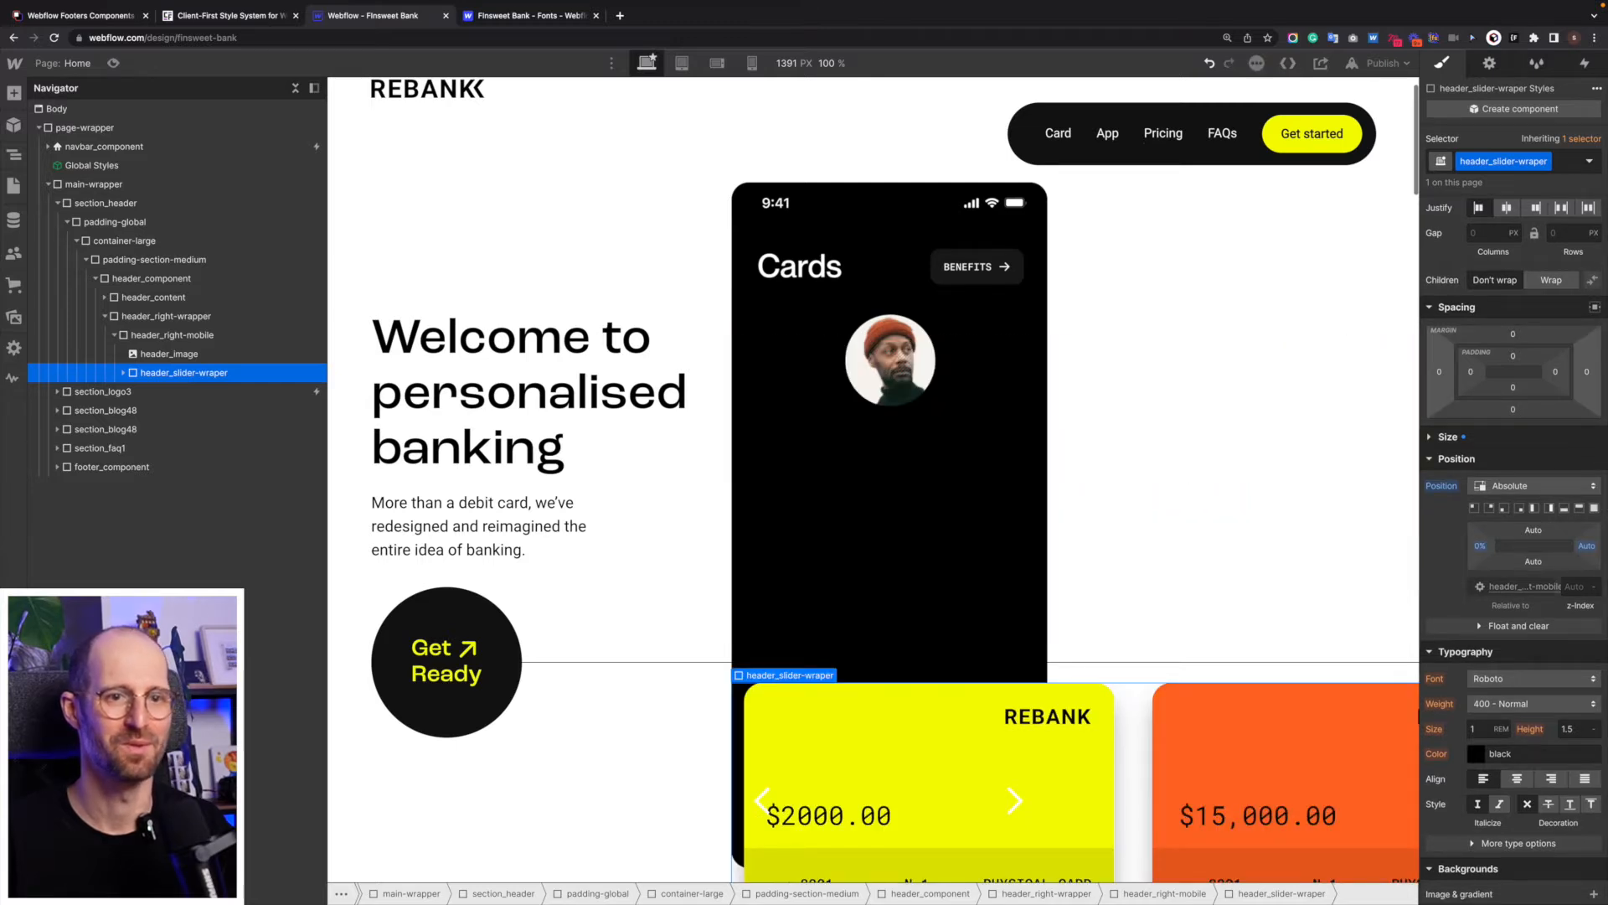
left_click(1432, 438)
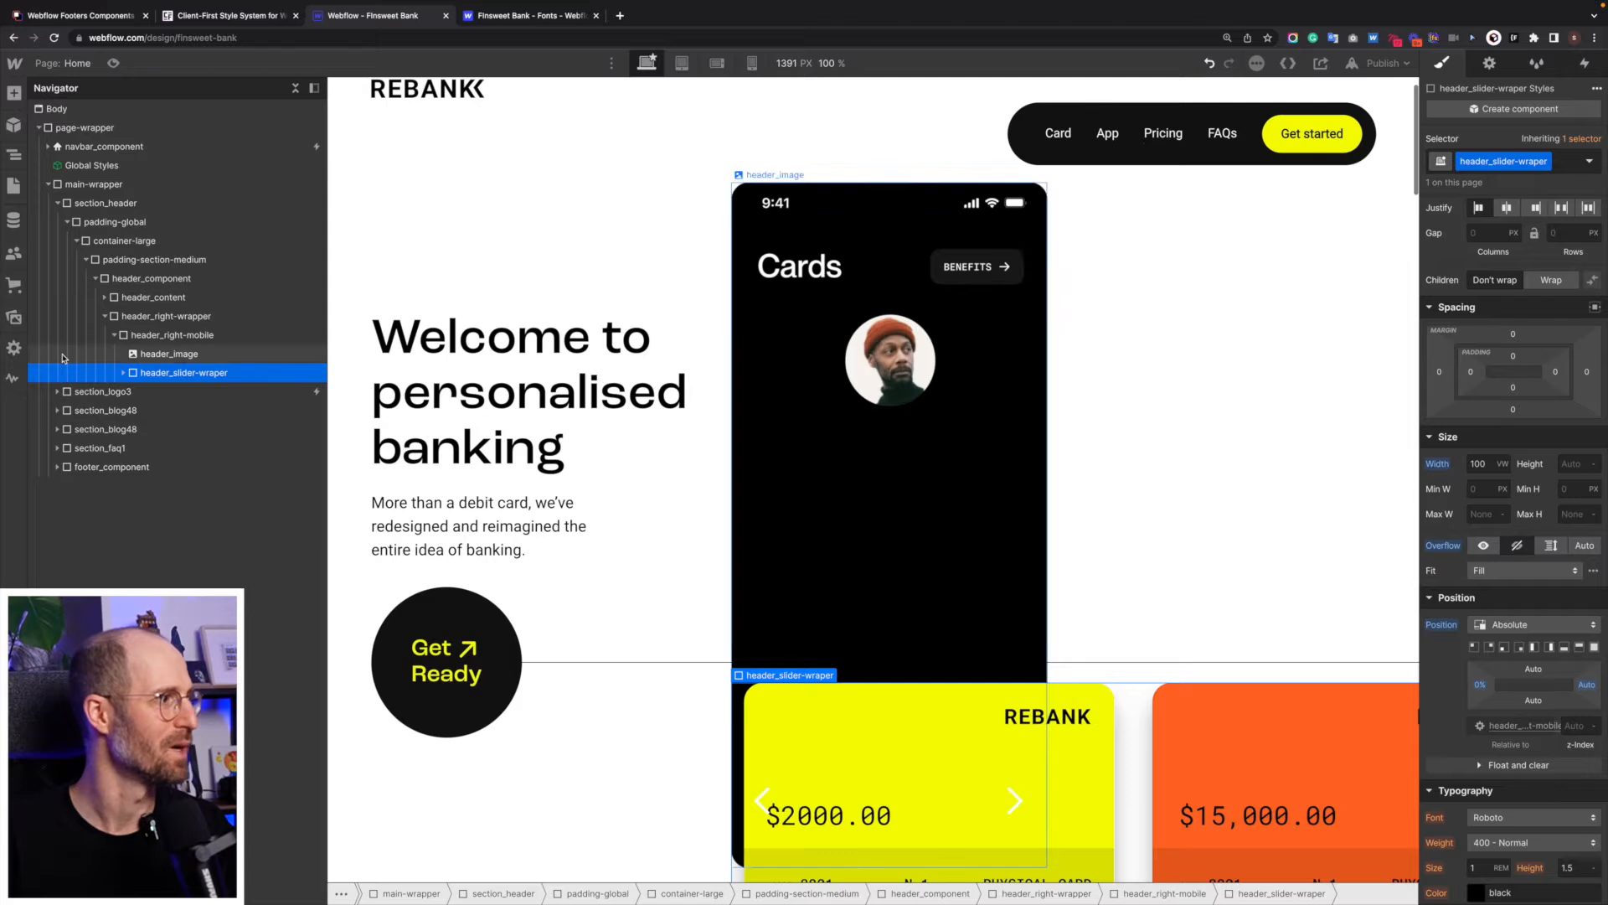
- Undo the margin, position offset and bottom padding changes made to header_slider-wraper
key("ctrl+z")
key("ctrl+shift+z")
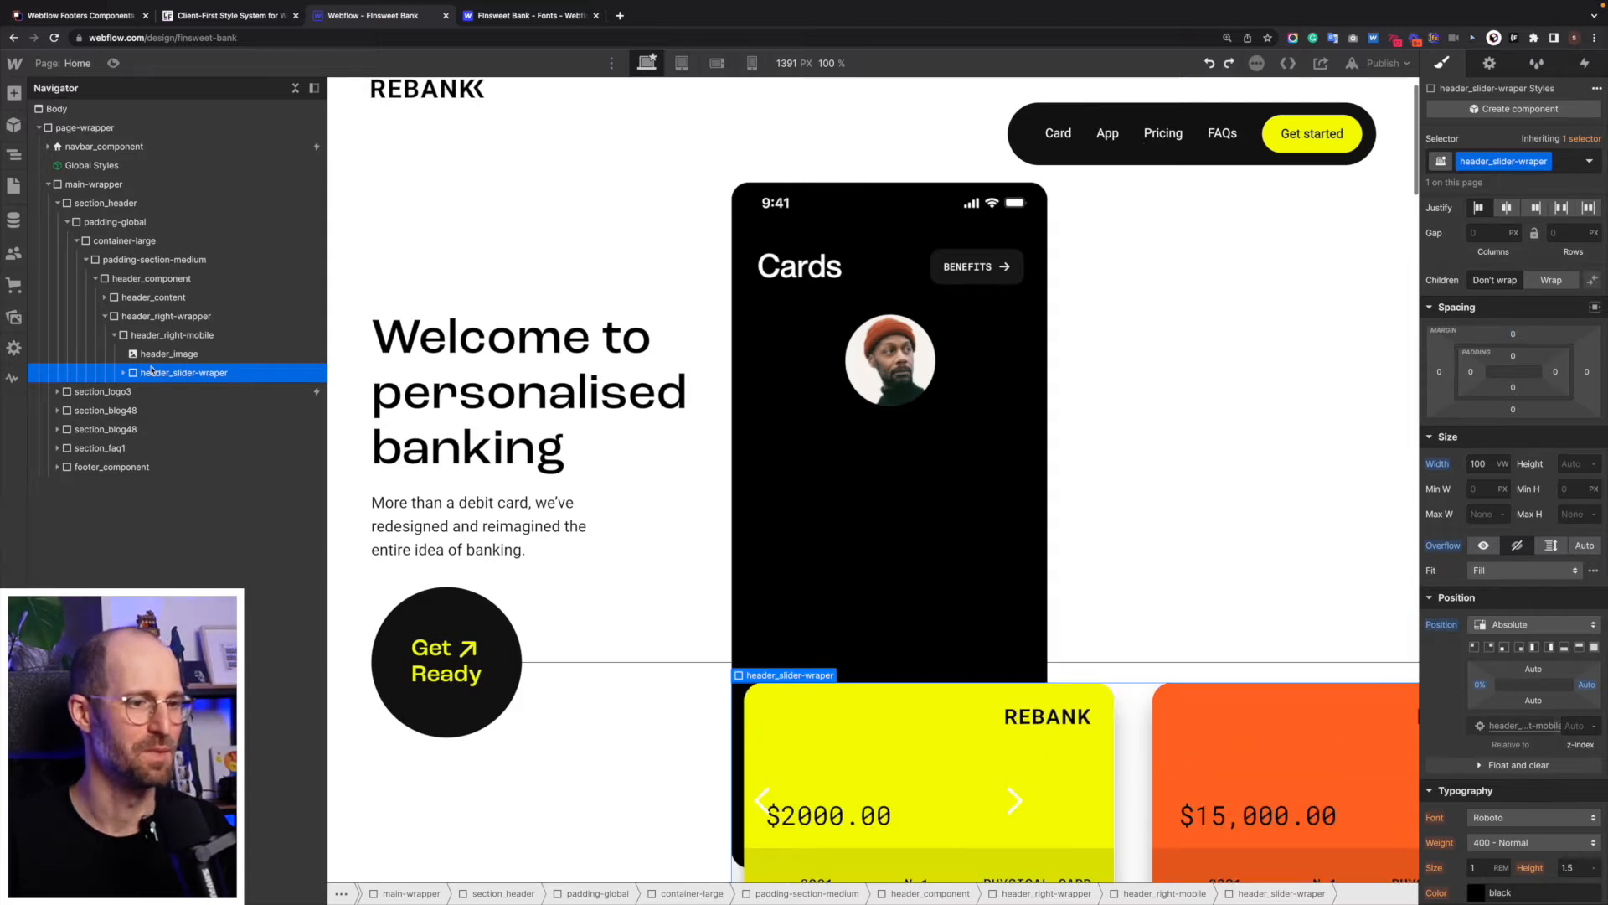
key("ctrl+z")
key("ctrl+shift+z")
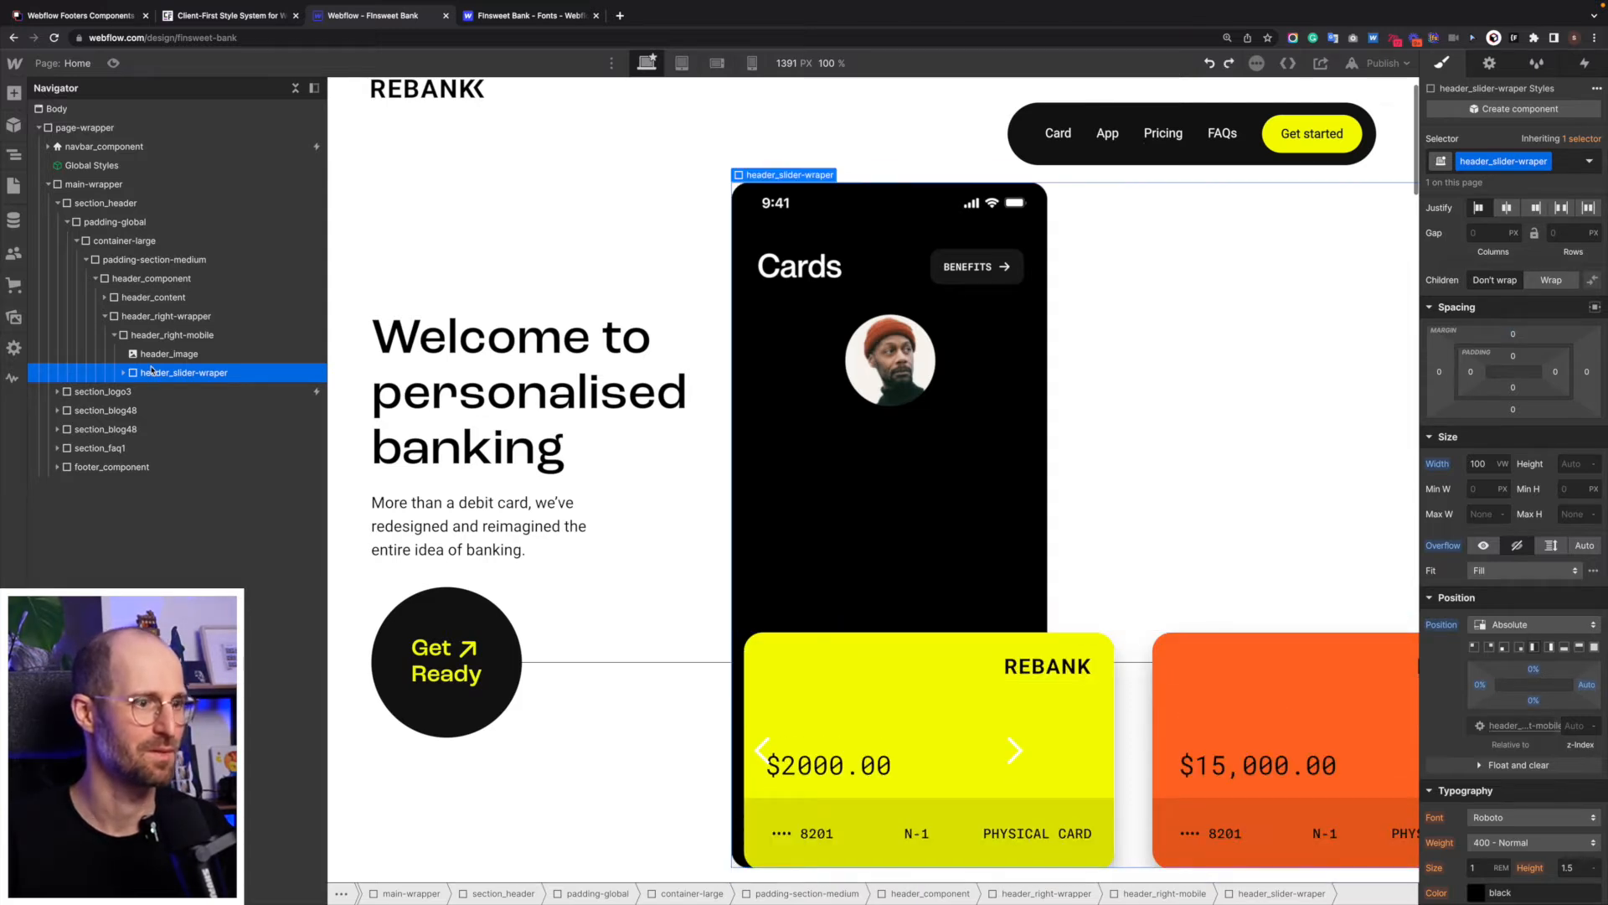
key("ctrl+shift+z")
key("ctrl+z")
key("ctrl+shift+z")
key("ctrl+shift+z")
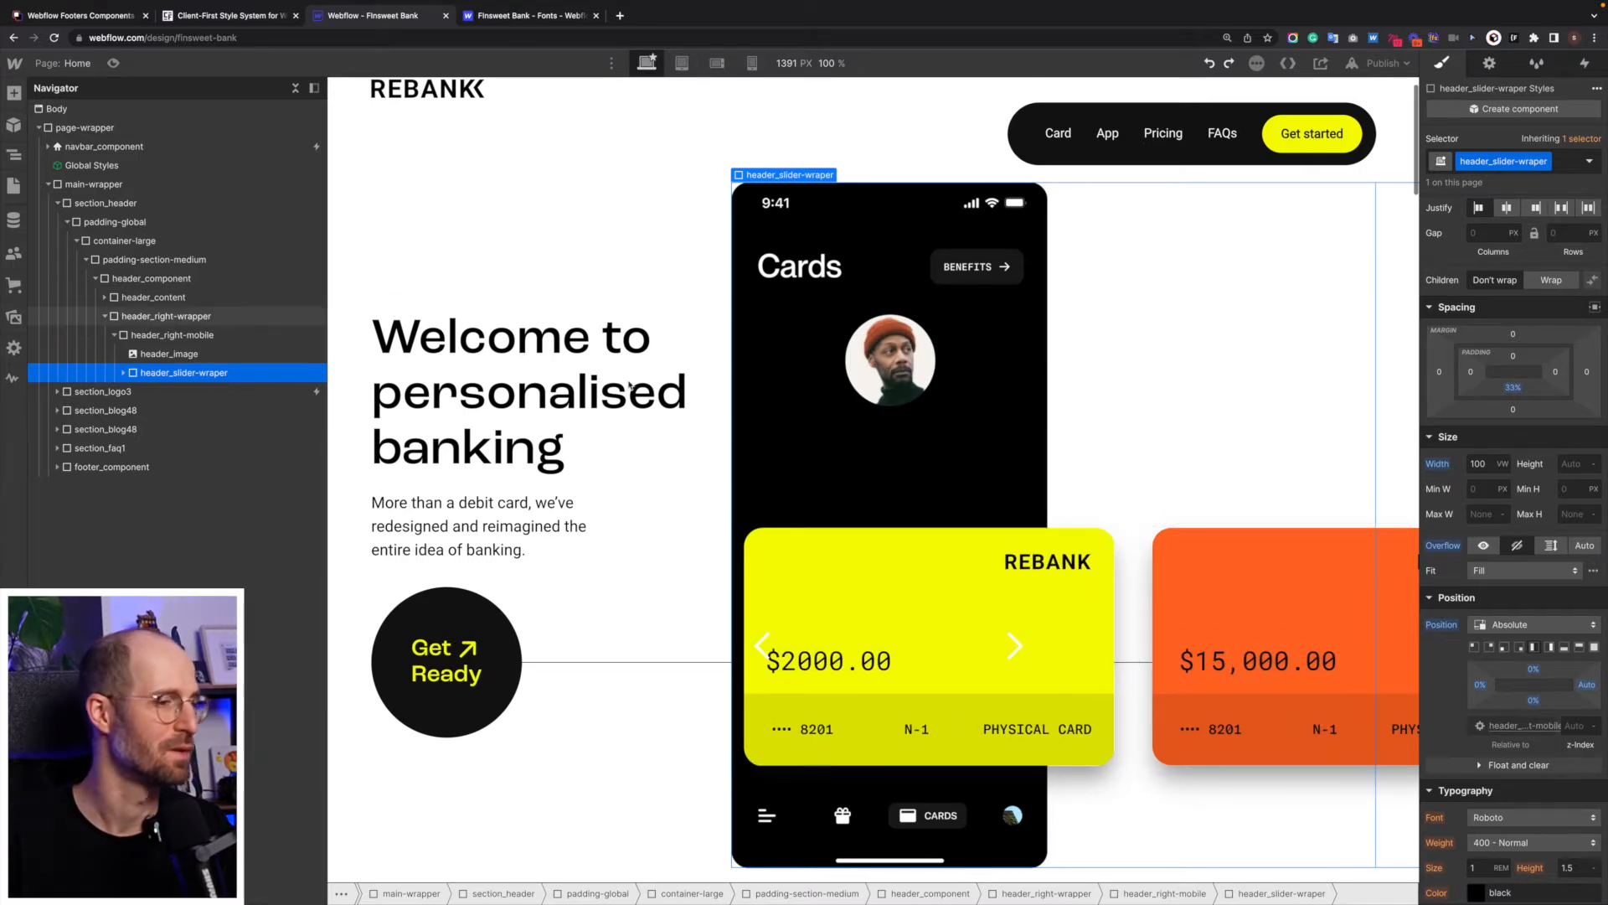
- Collapse the header_slider-wrapper layers and align the children of header_slider-wraper to the center
left_click(1131, 536)
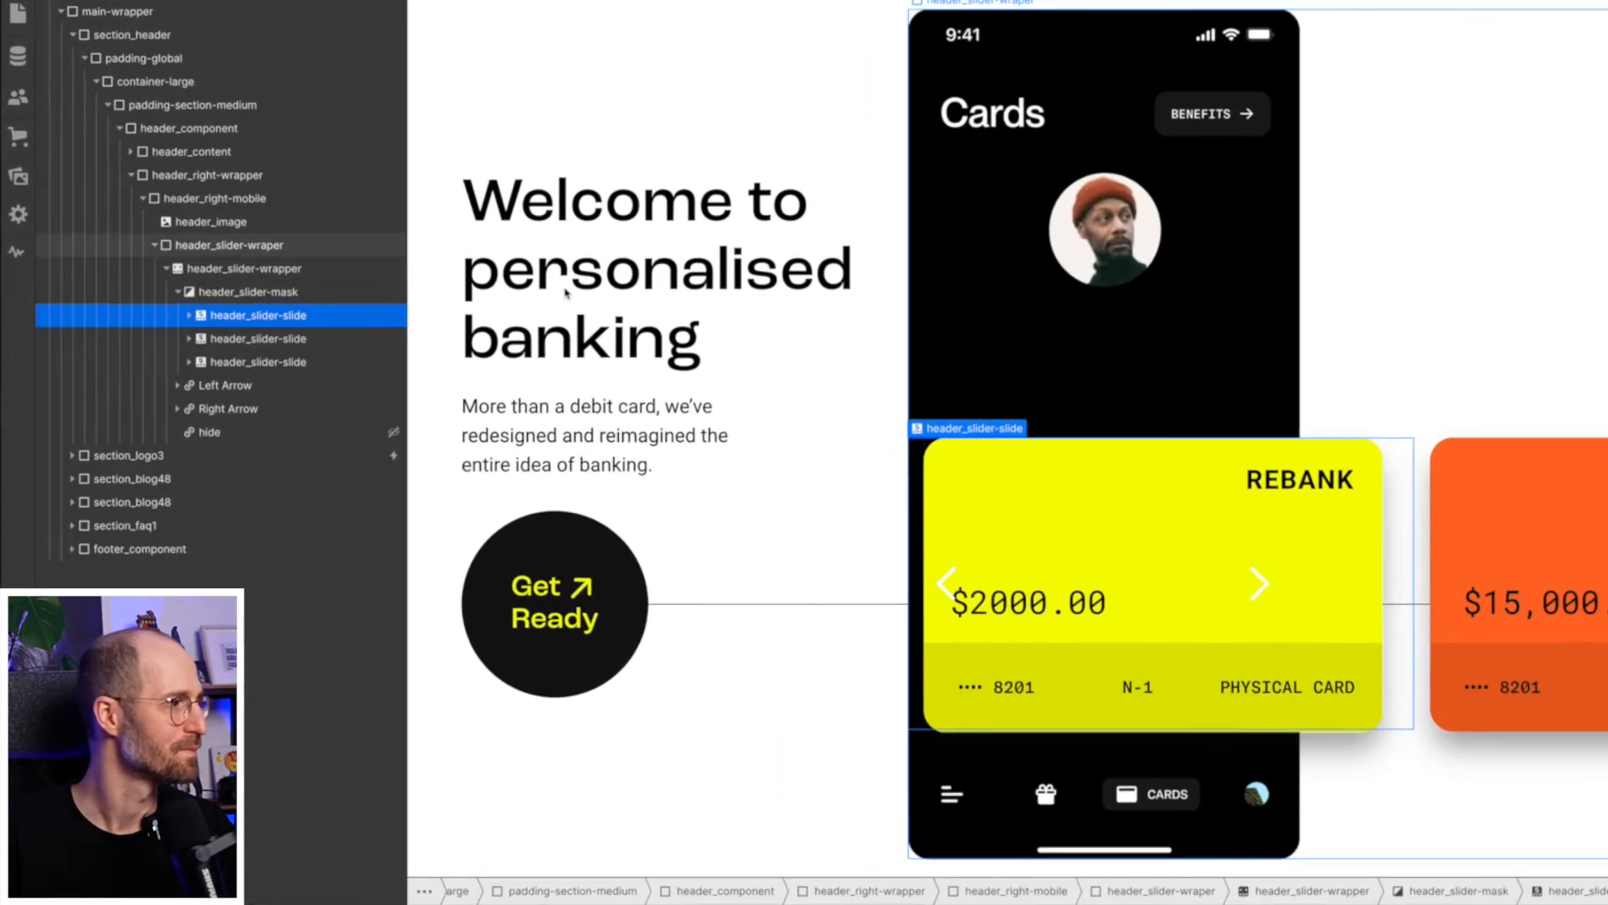
left_click(167, 258)
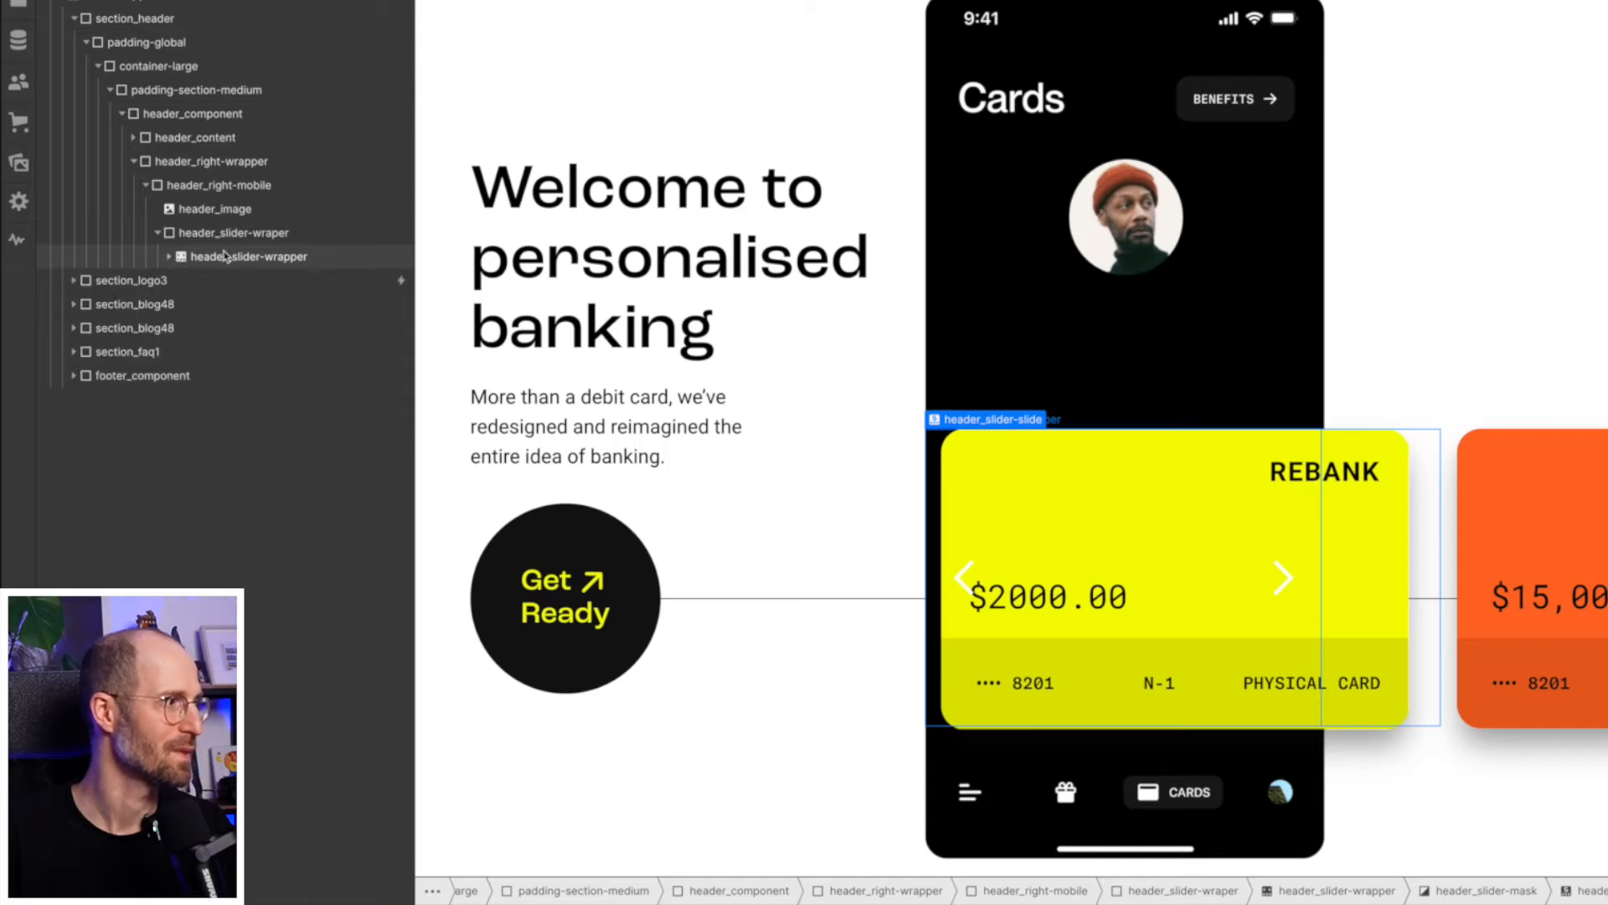
left_click(241, 256)
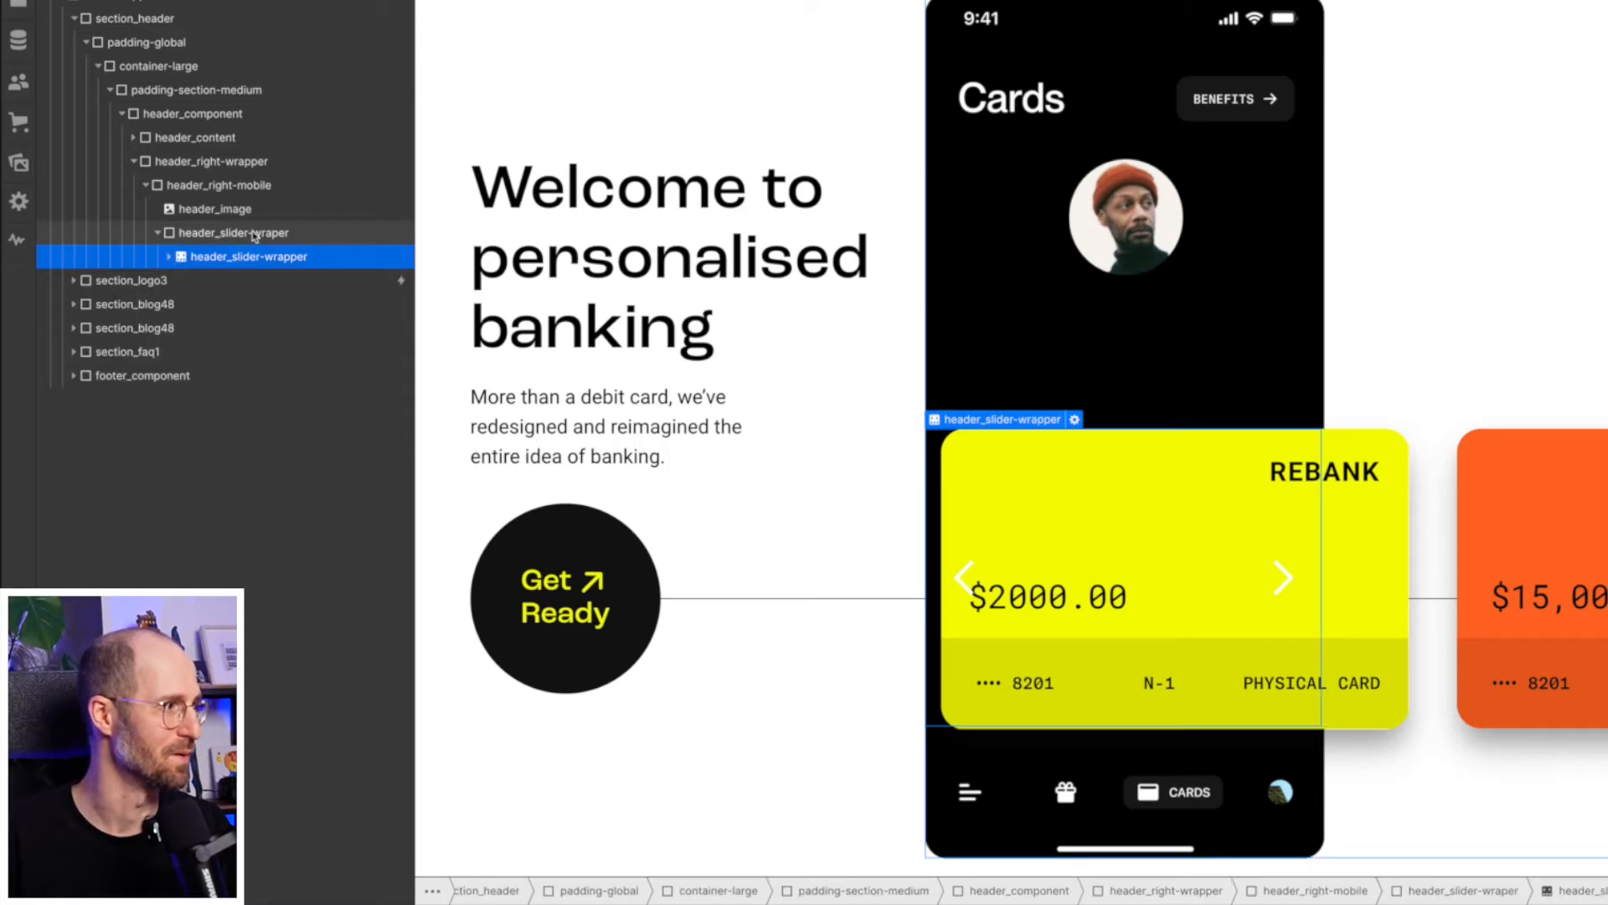
left_click(253, 235)
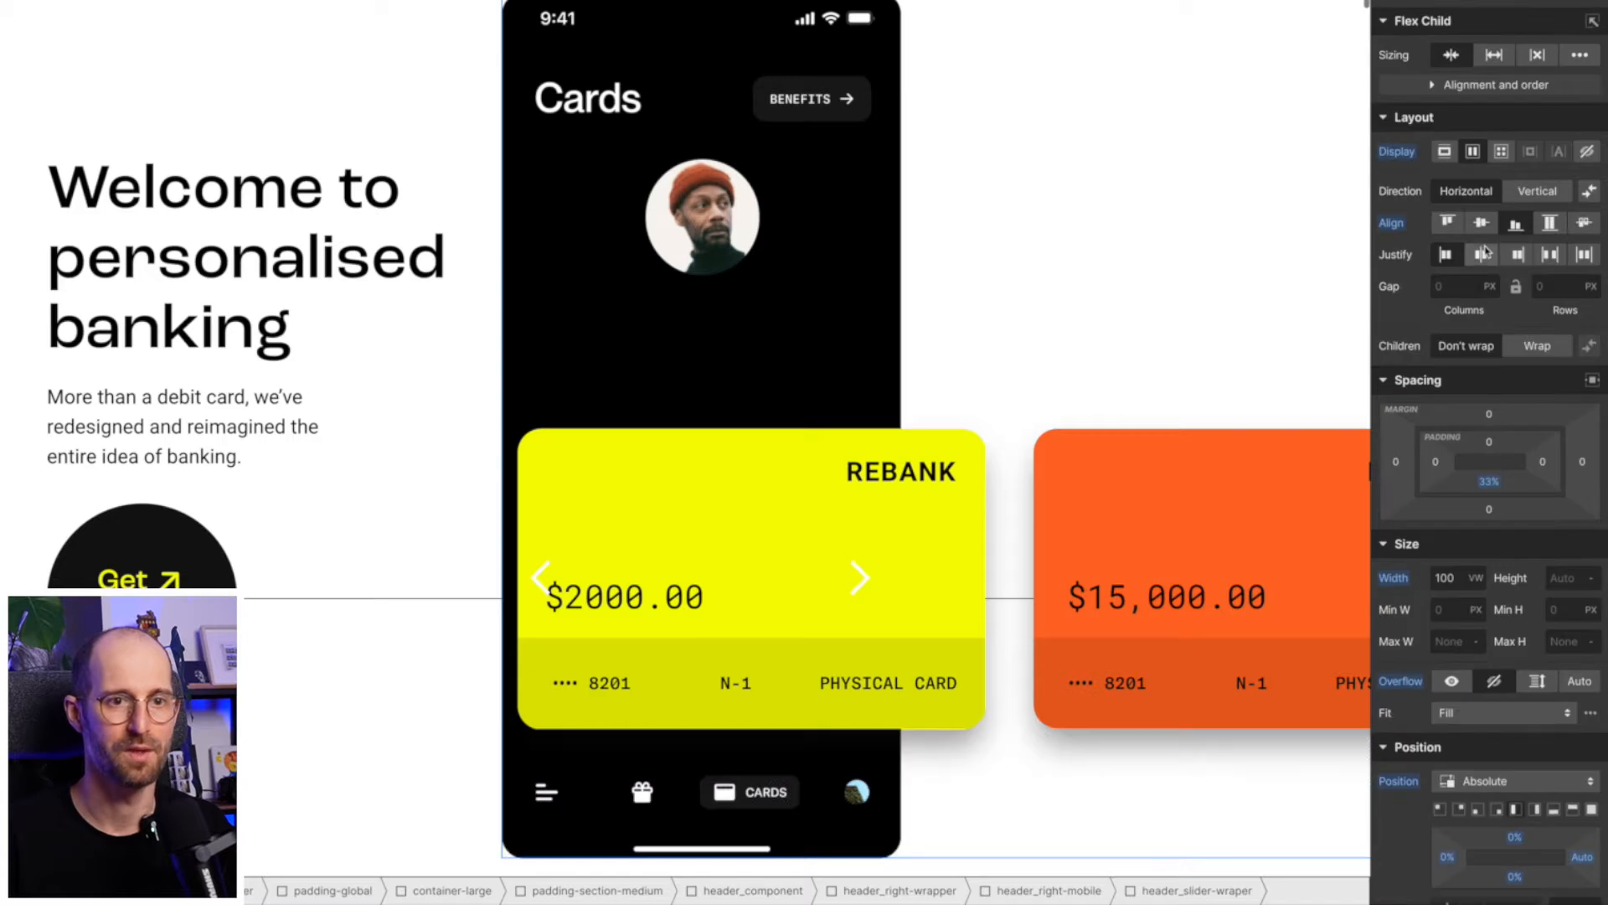
left_click(1481, 222)
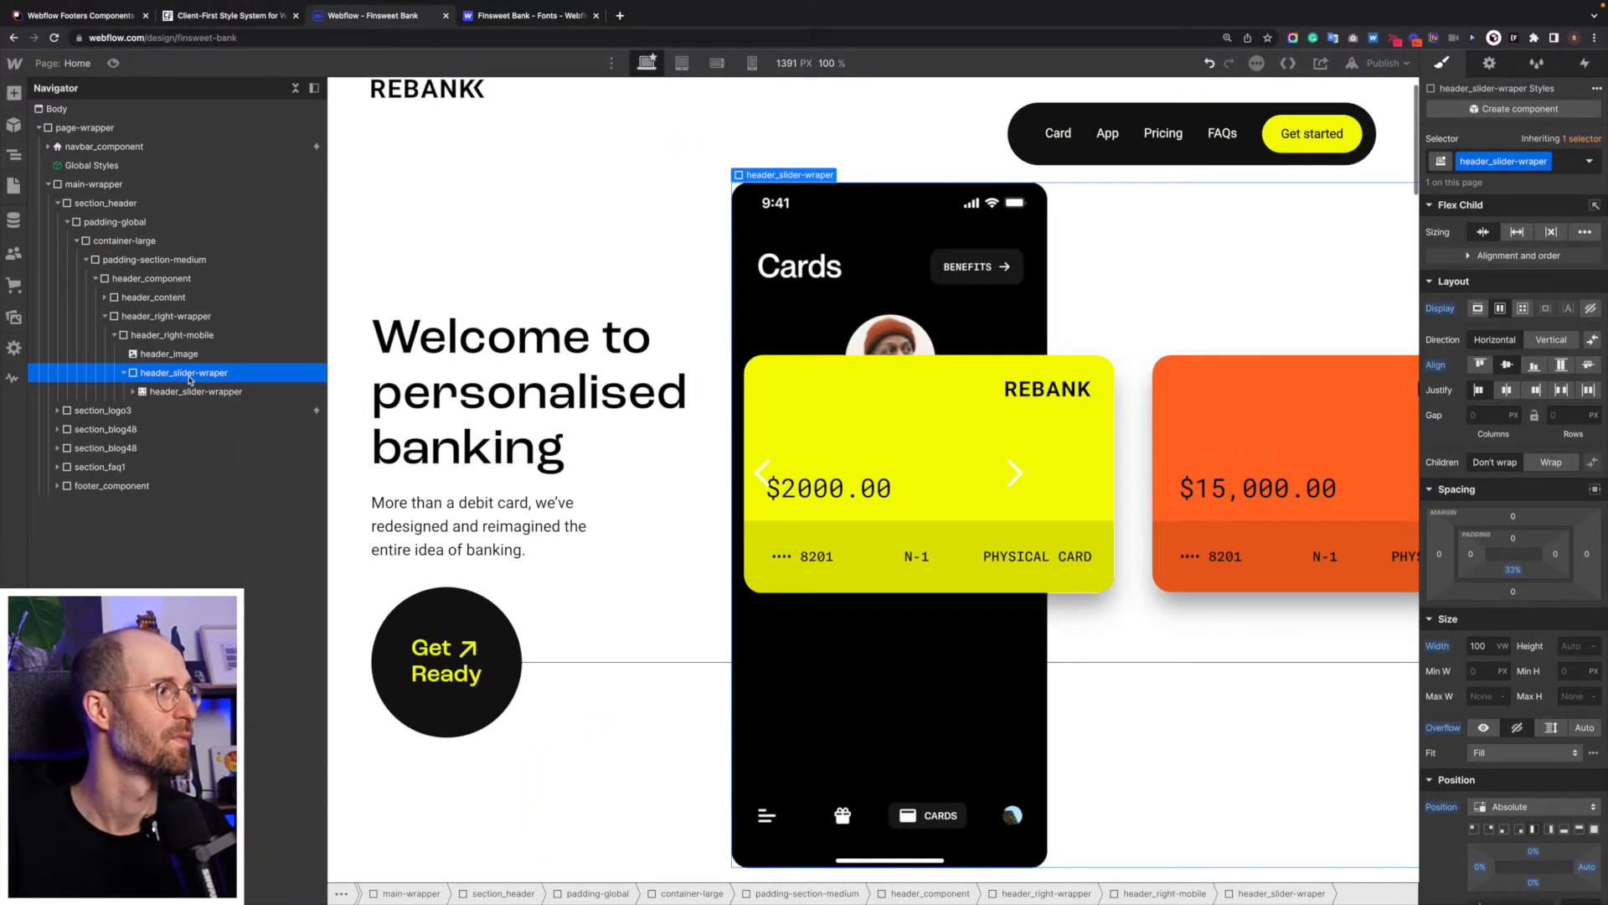
- Compare the layout, spacing and size settings of header_slider-wrapper with those of its parent header_slider-wraper
left_click(180, 391)
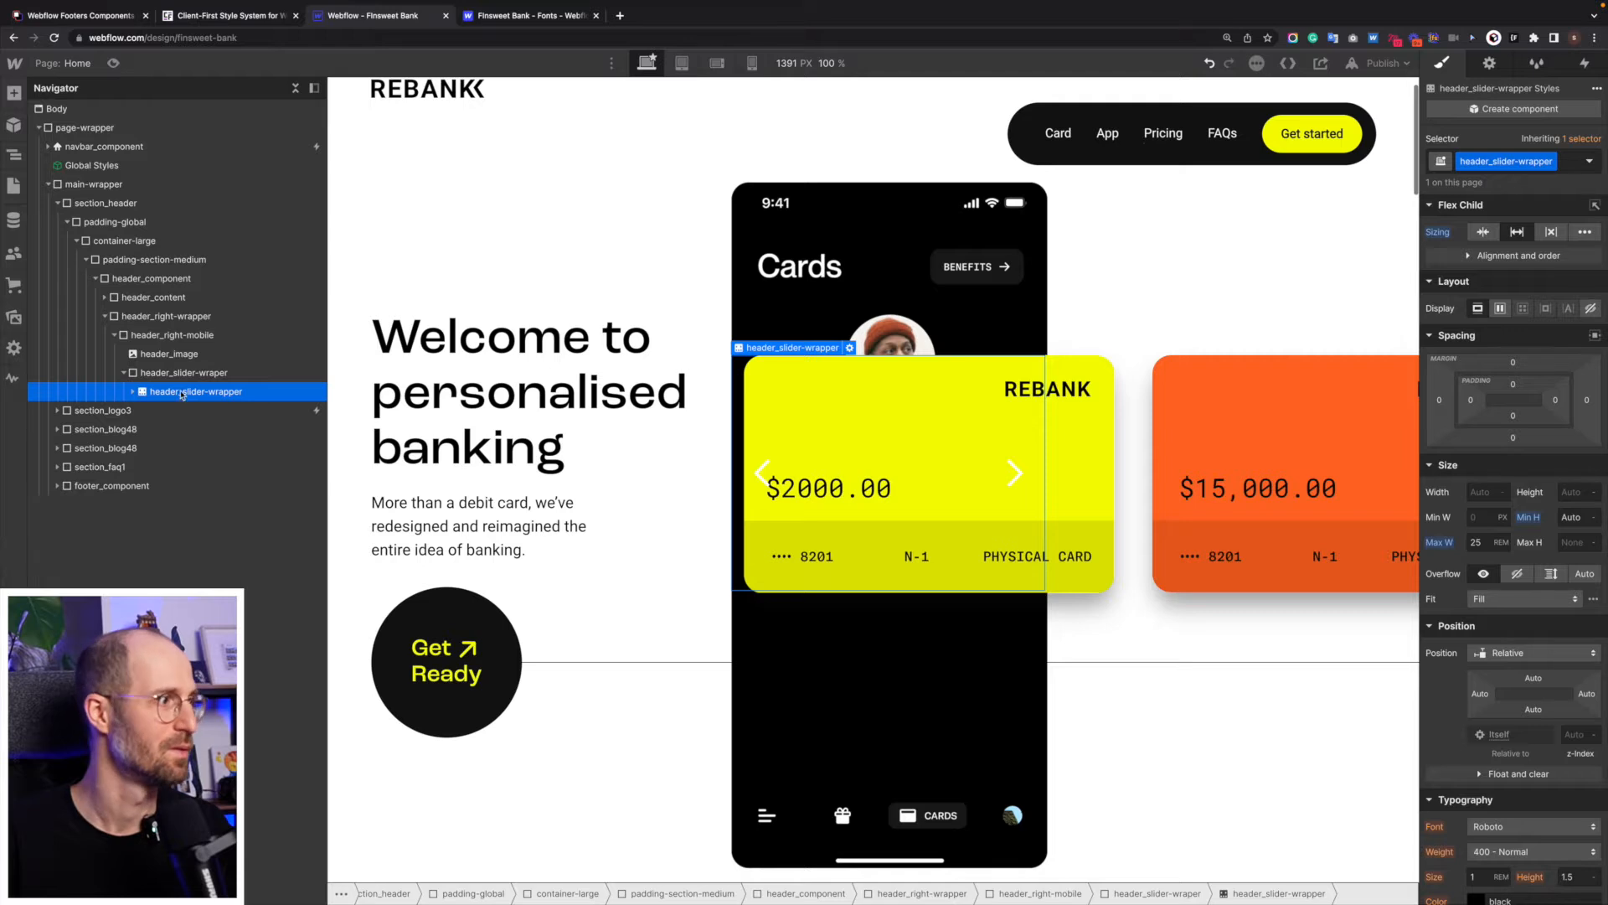
left_click(184, 373)
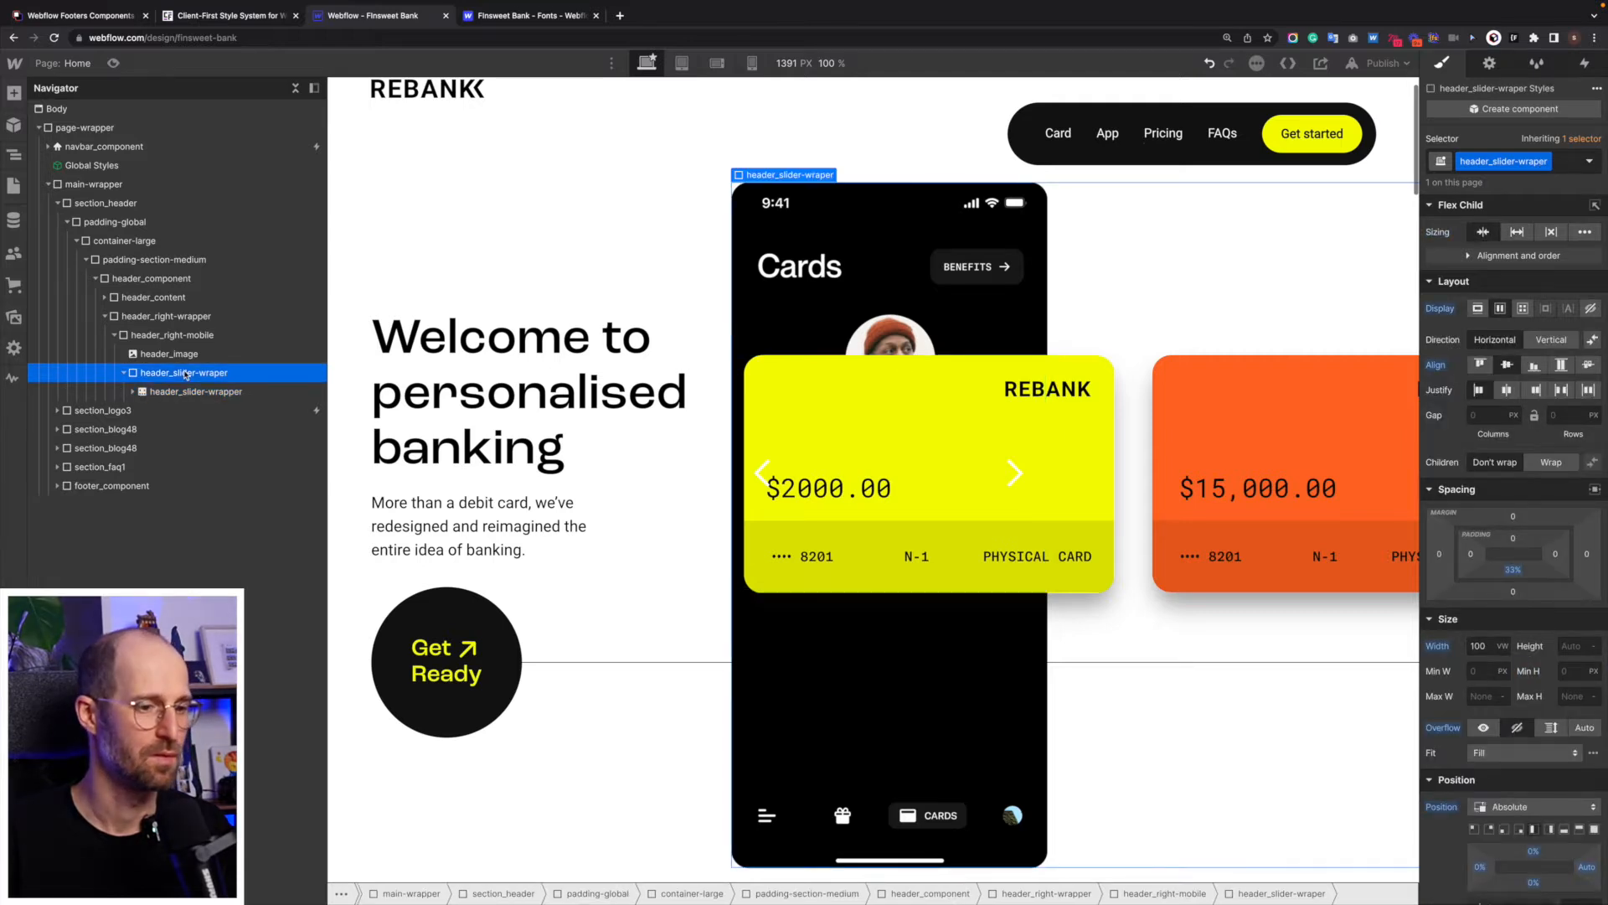
scroll(466, 546, "up", 1)
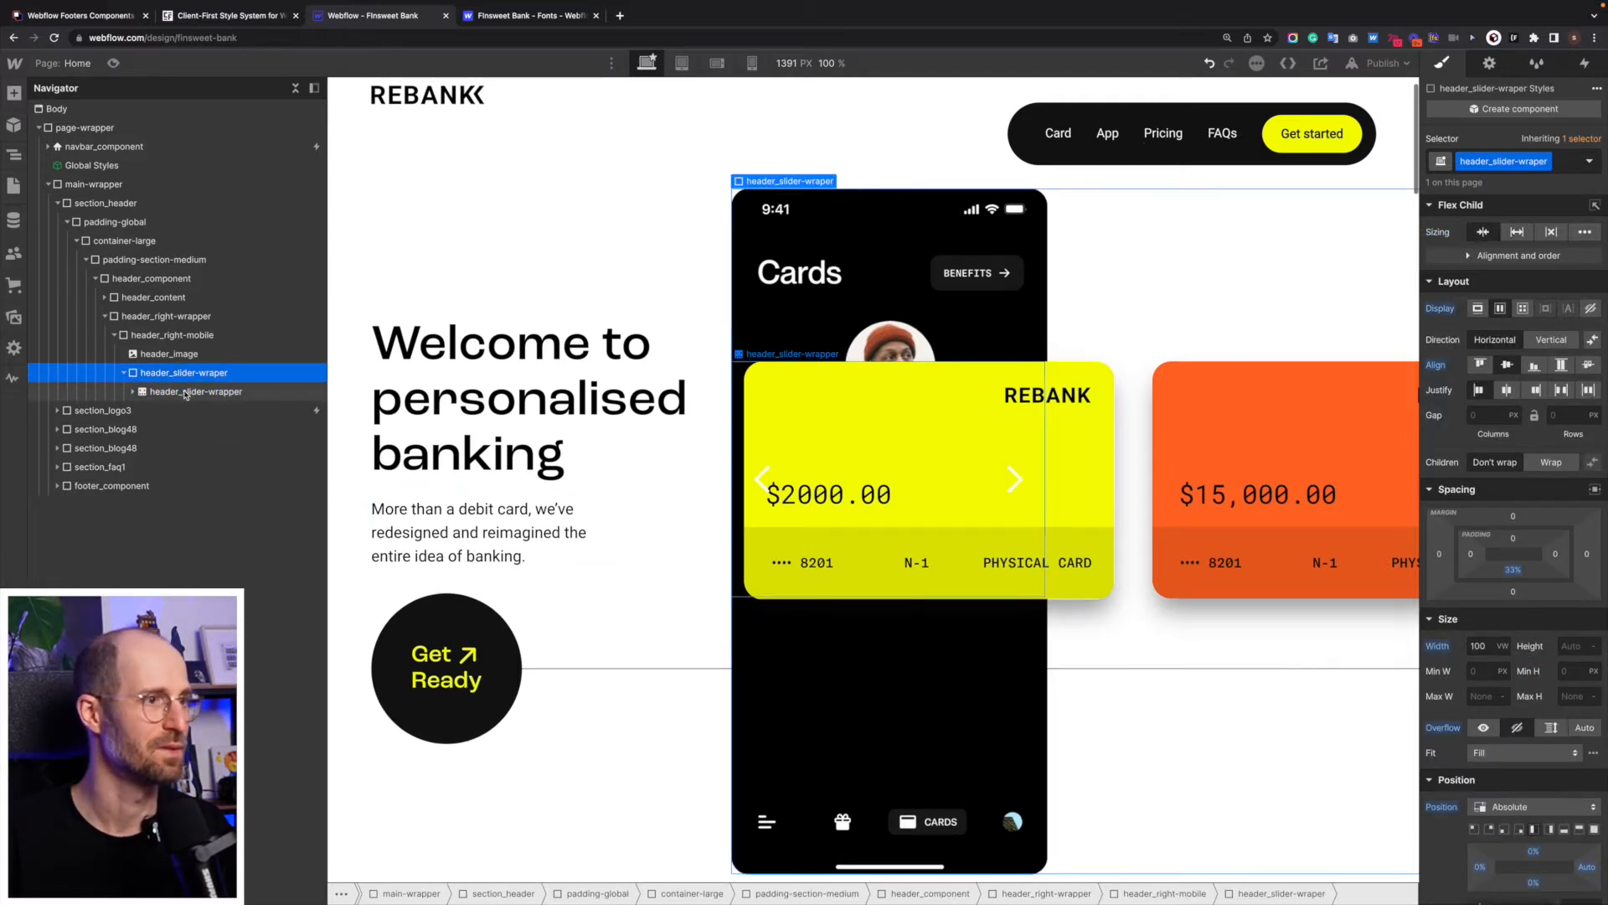
left_click(186, 392)
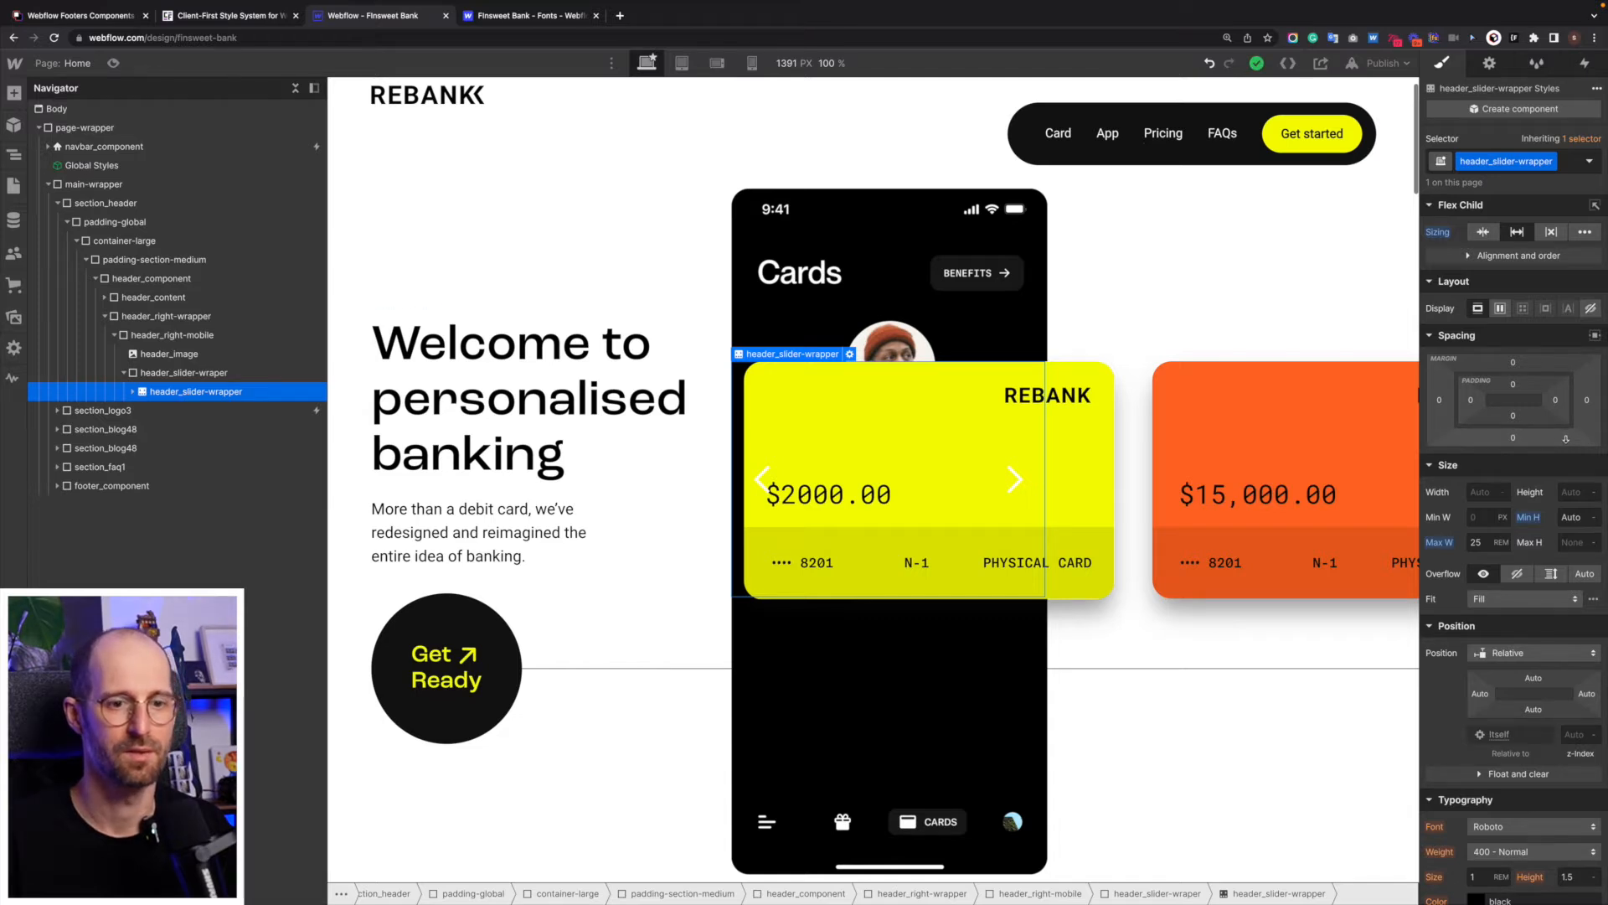
scroll(1565, 439, "down", 2)
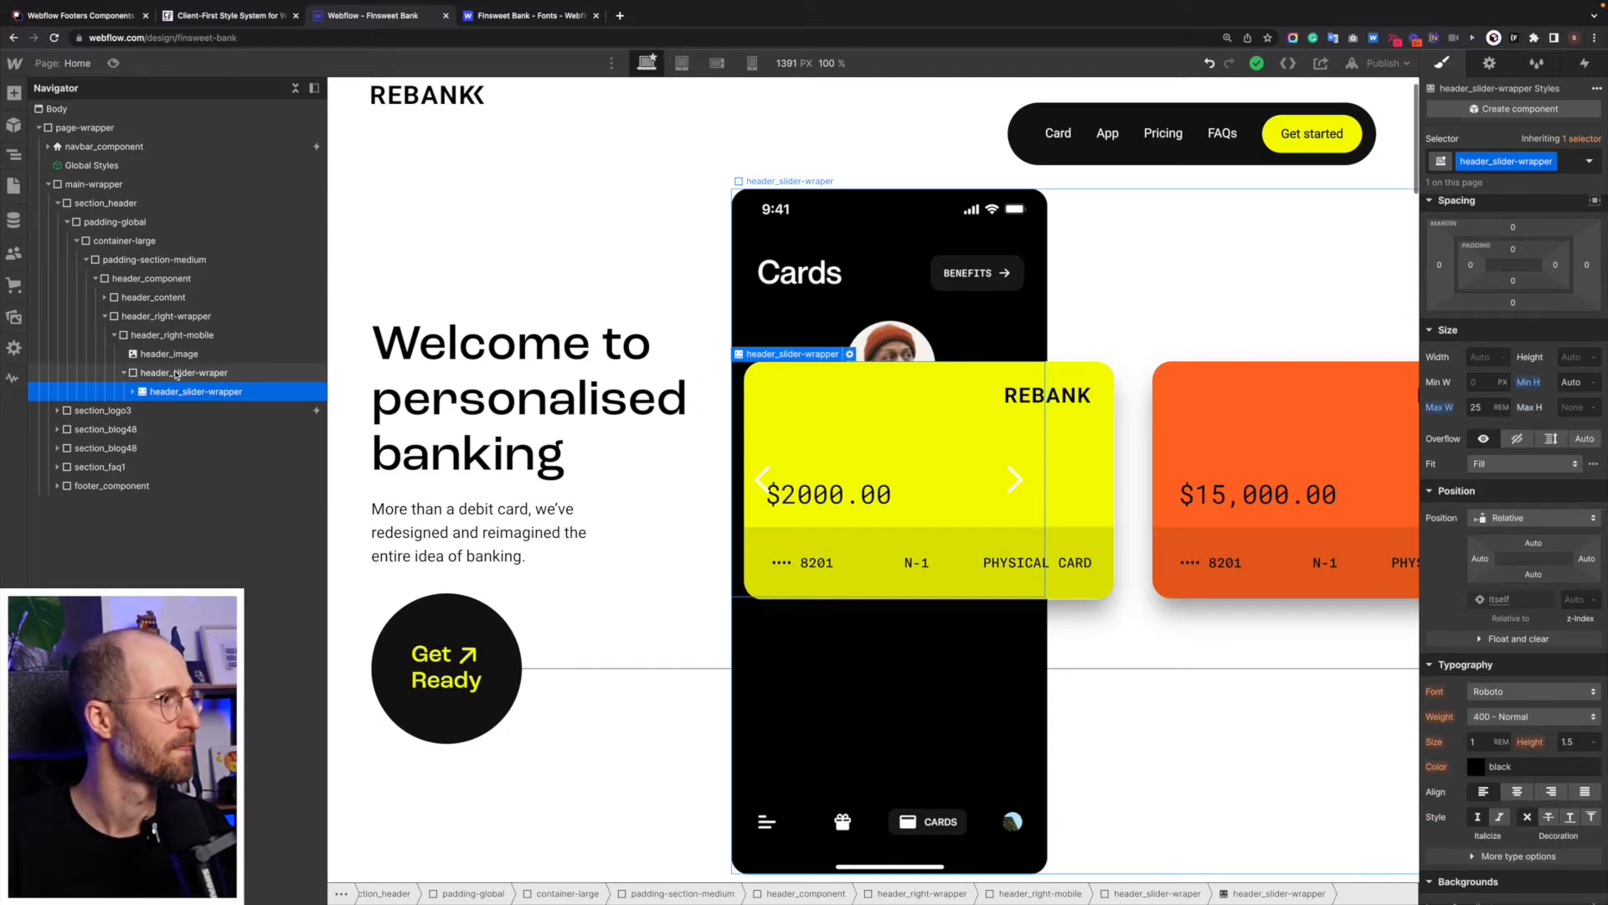
left_click(177, 373)
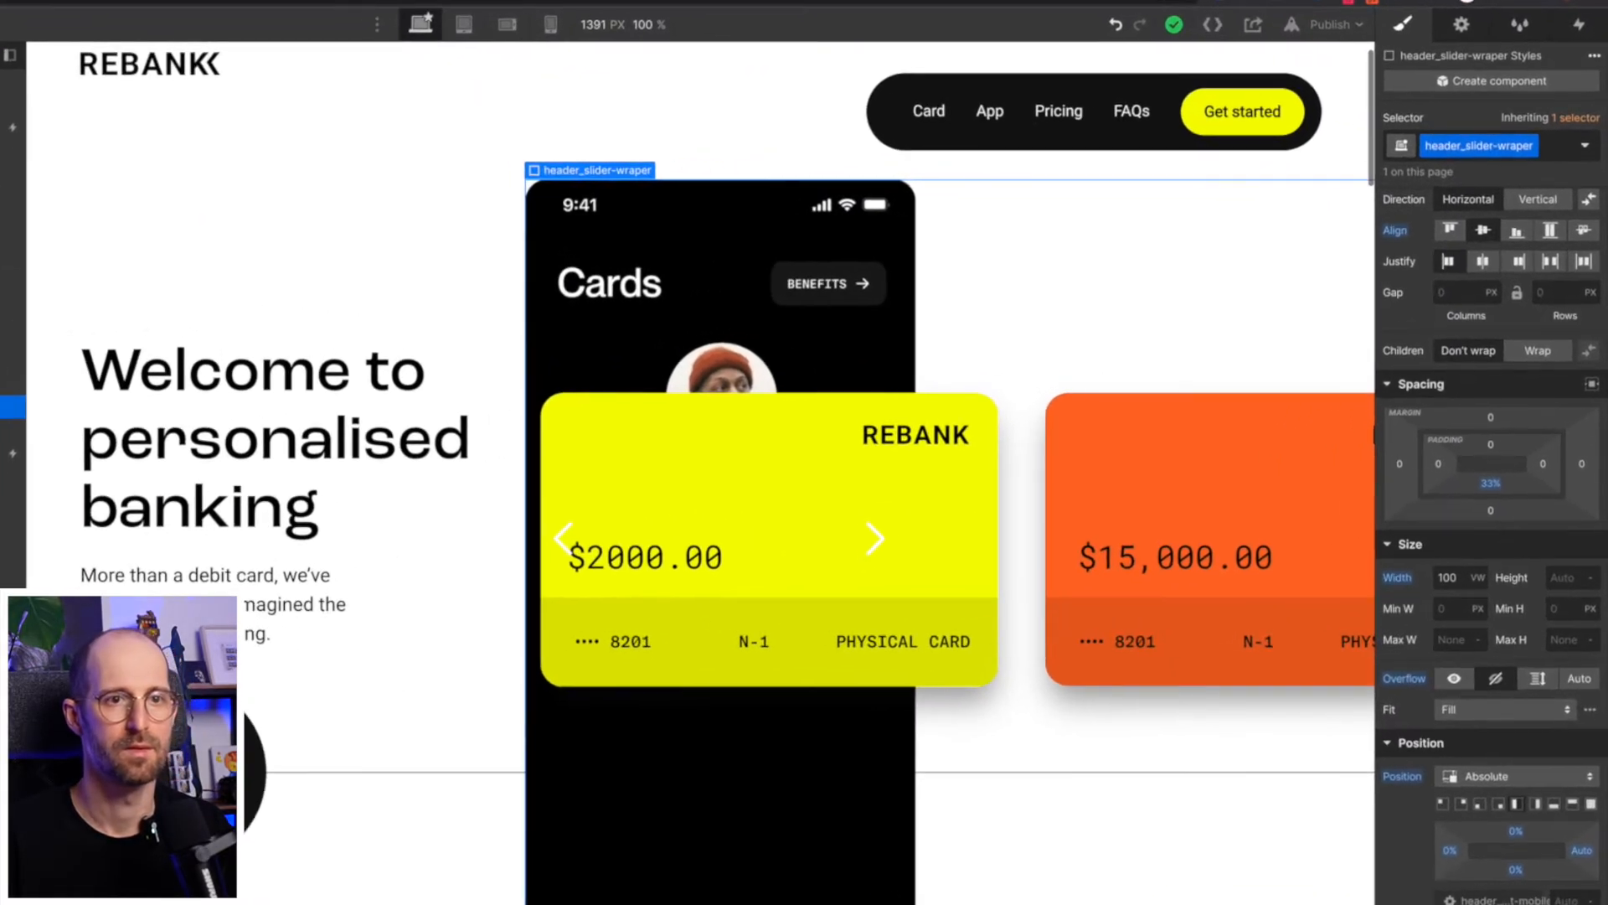
- Remove the bottom padding of header_slider-wraper and add top padding, trying 10% before settling on 56%
scroll(1472, 360, "up", 1)
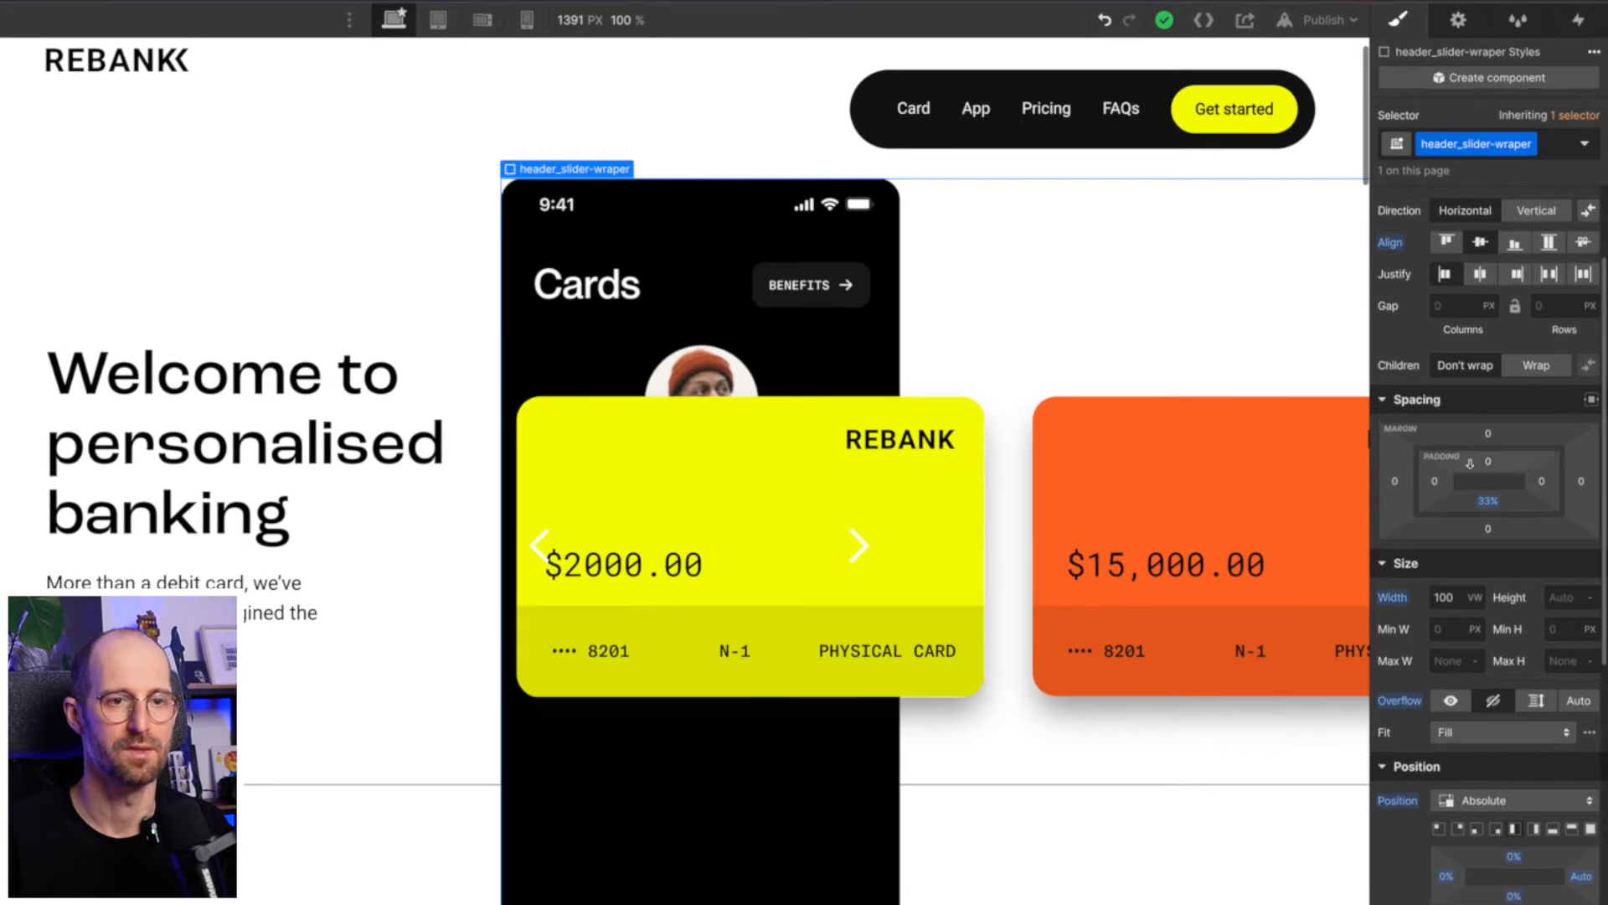
left_click(1492, 503, "alt")
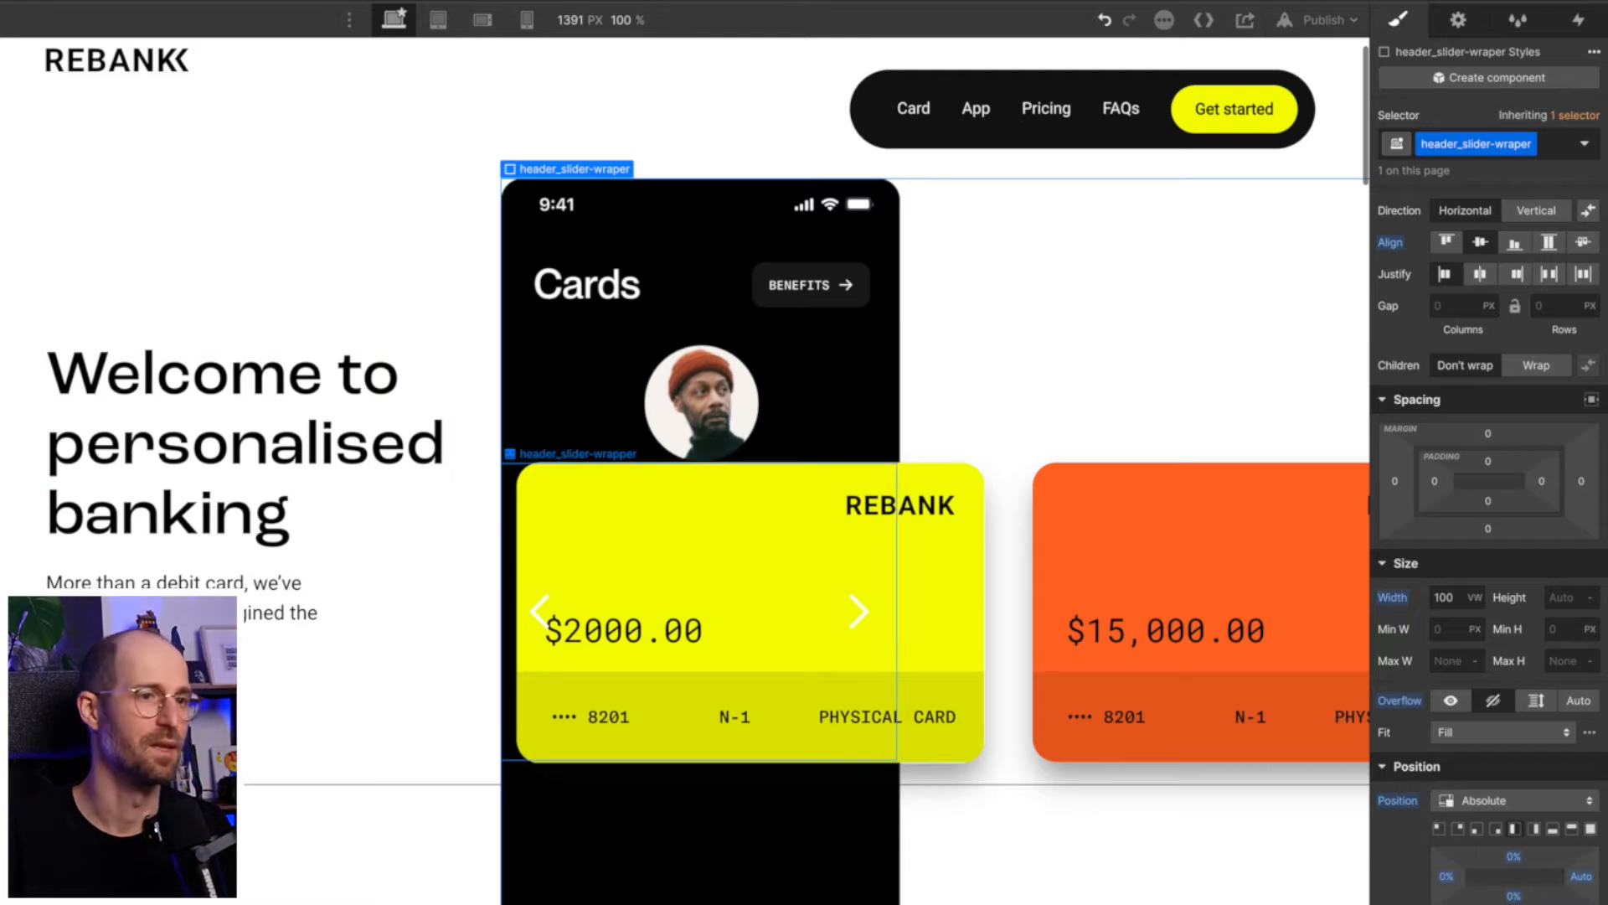
left_click(1489, 459)
type("10%")
key("Return")
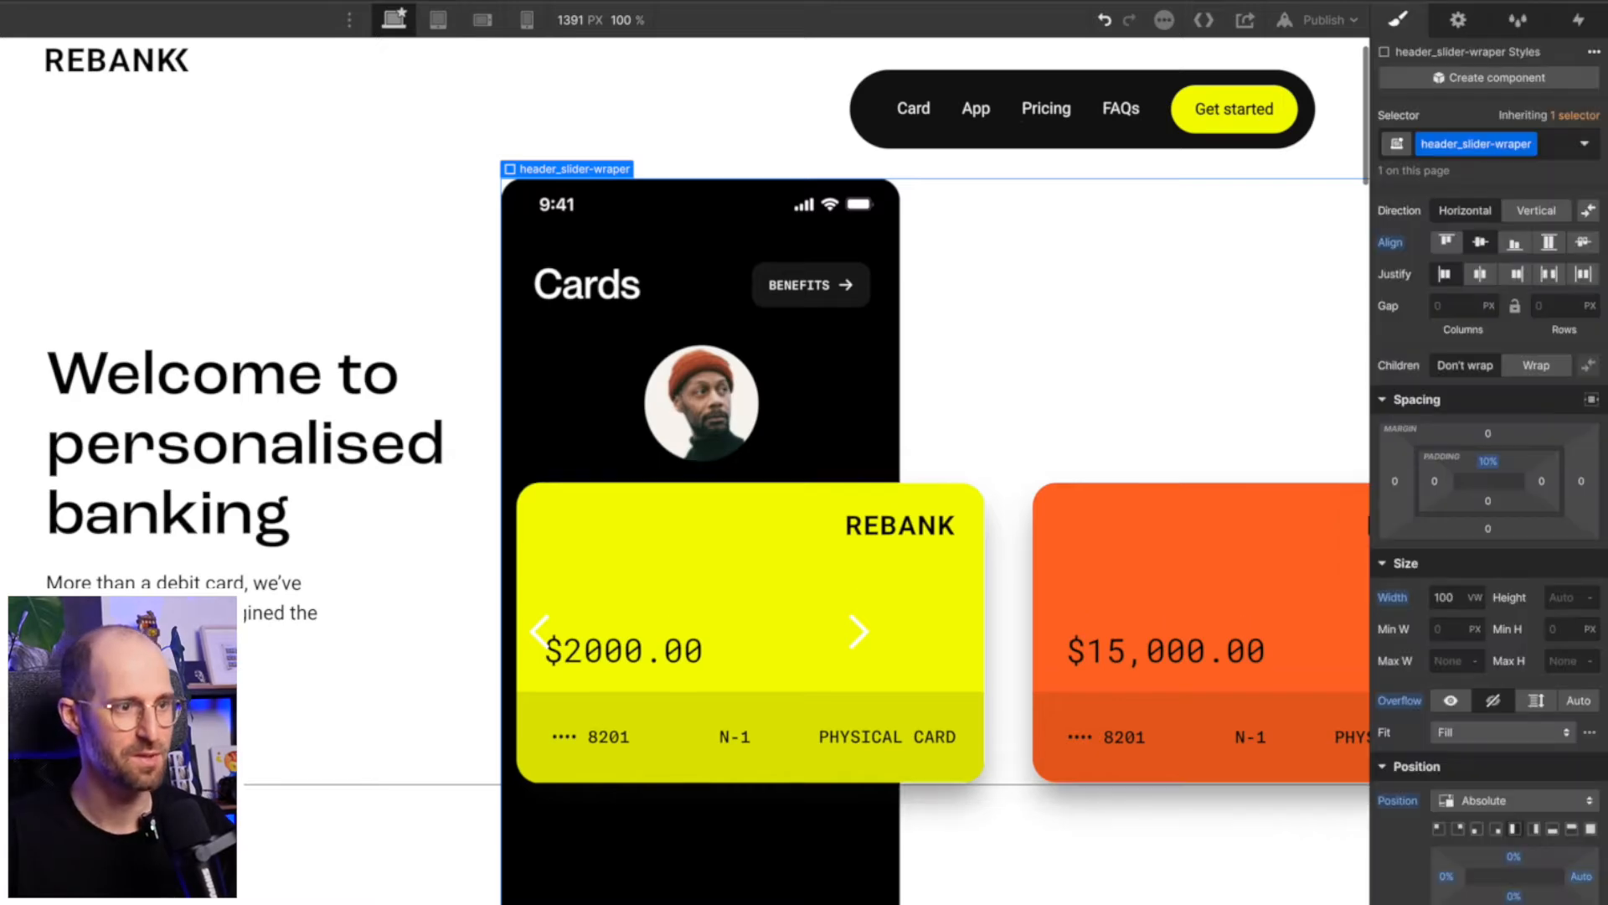
mouse_move(1488, 461)
left_mouse_down()
mouse_move(1490, 500)
mouse_move(1514, 446)
left_mouse_up()
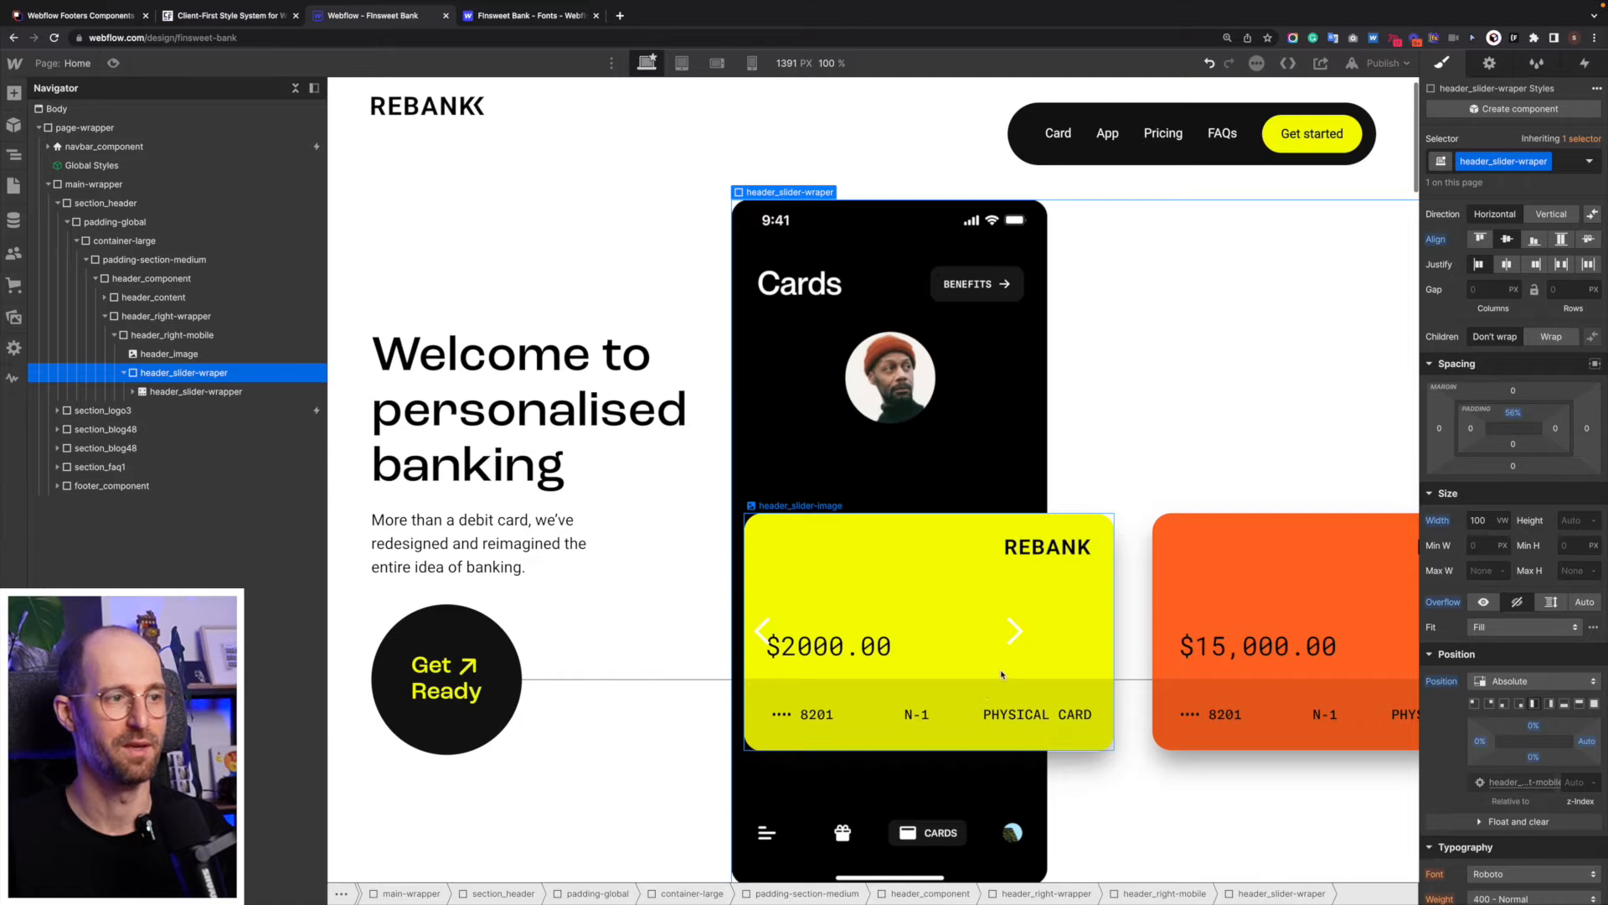
- Preview the page and advance the hero card slider to the orange card
scroll(1004, 668, "up", 1)
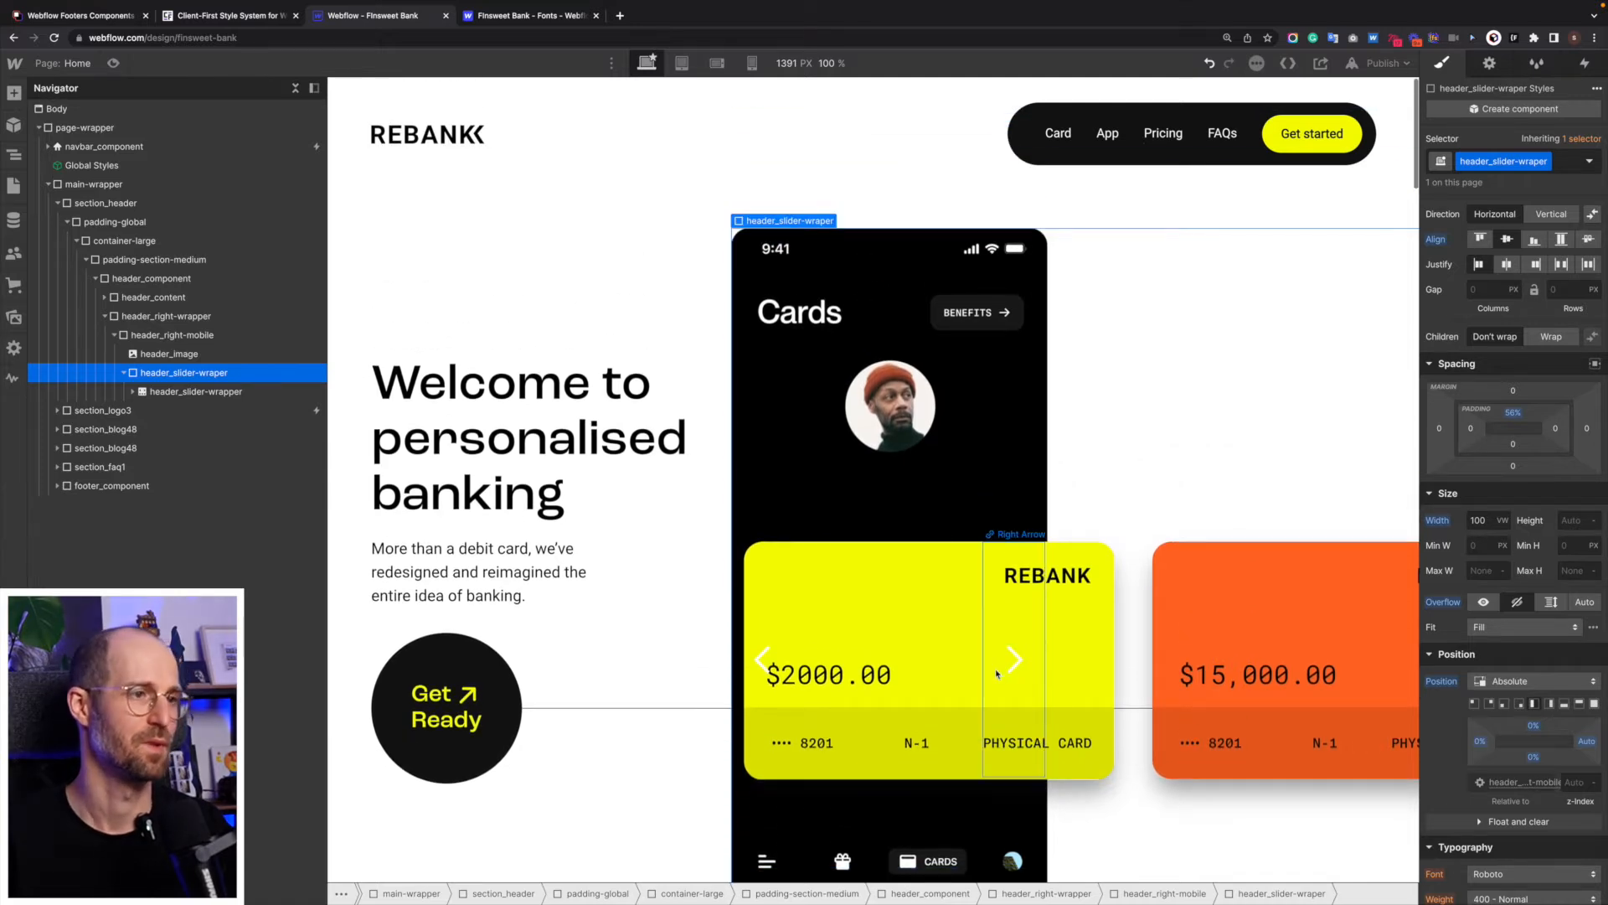
left_click(116, 63)
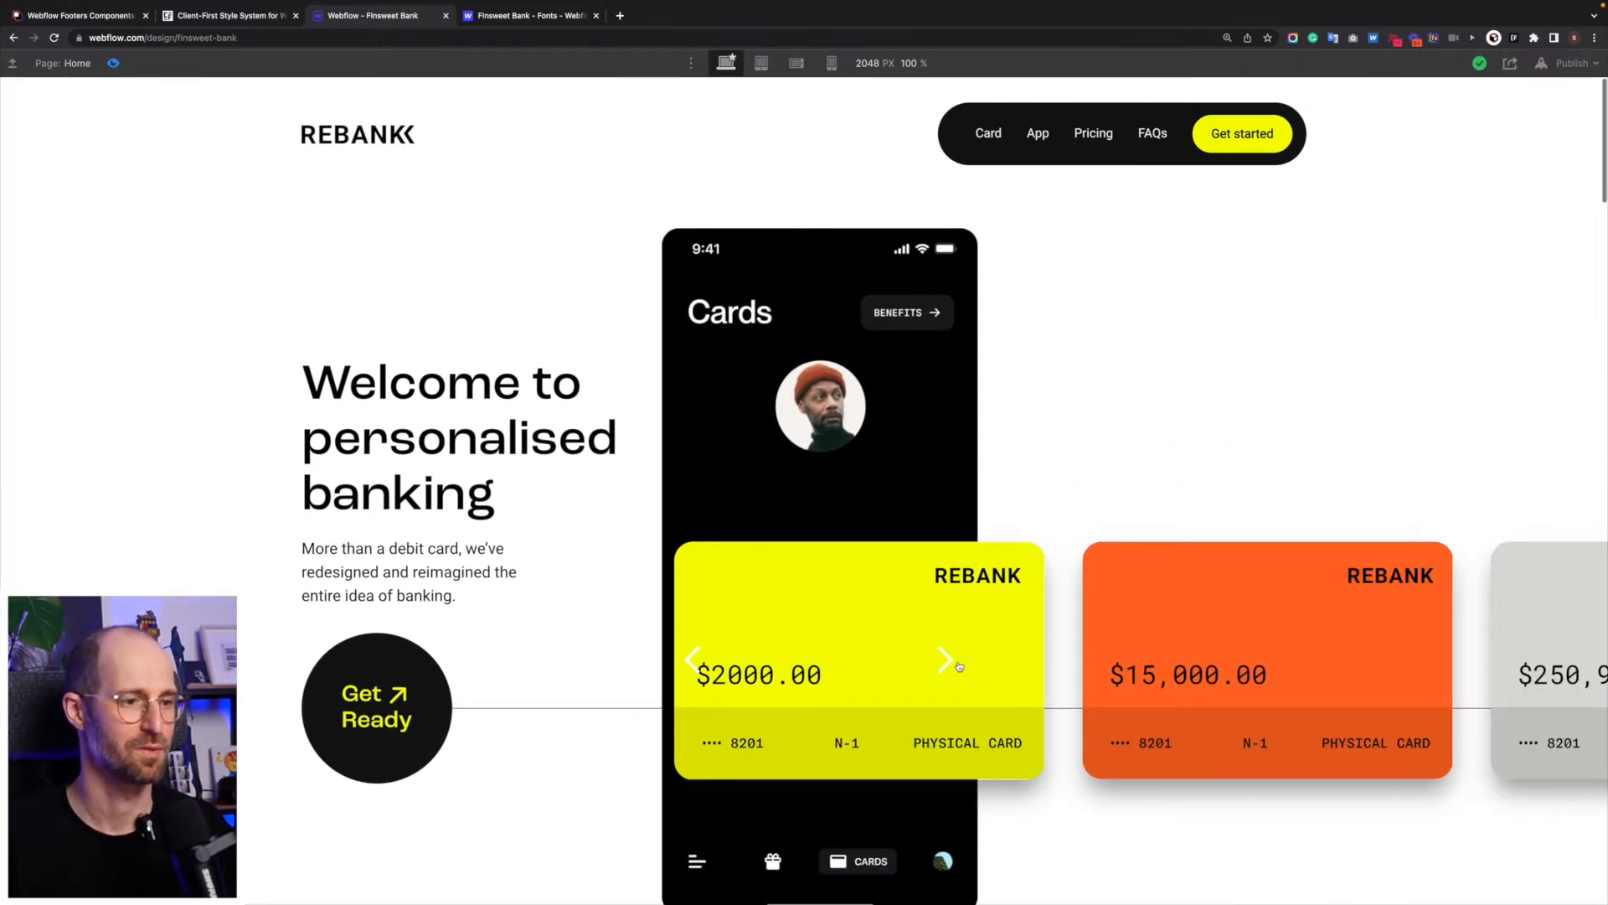
left_click(945, 661)
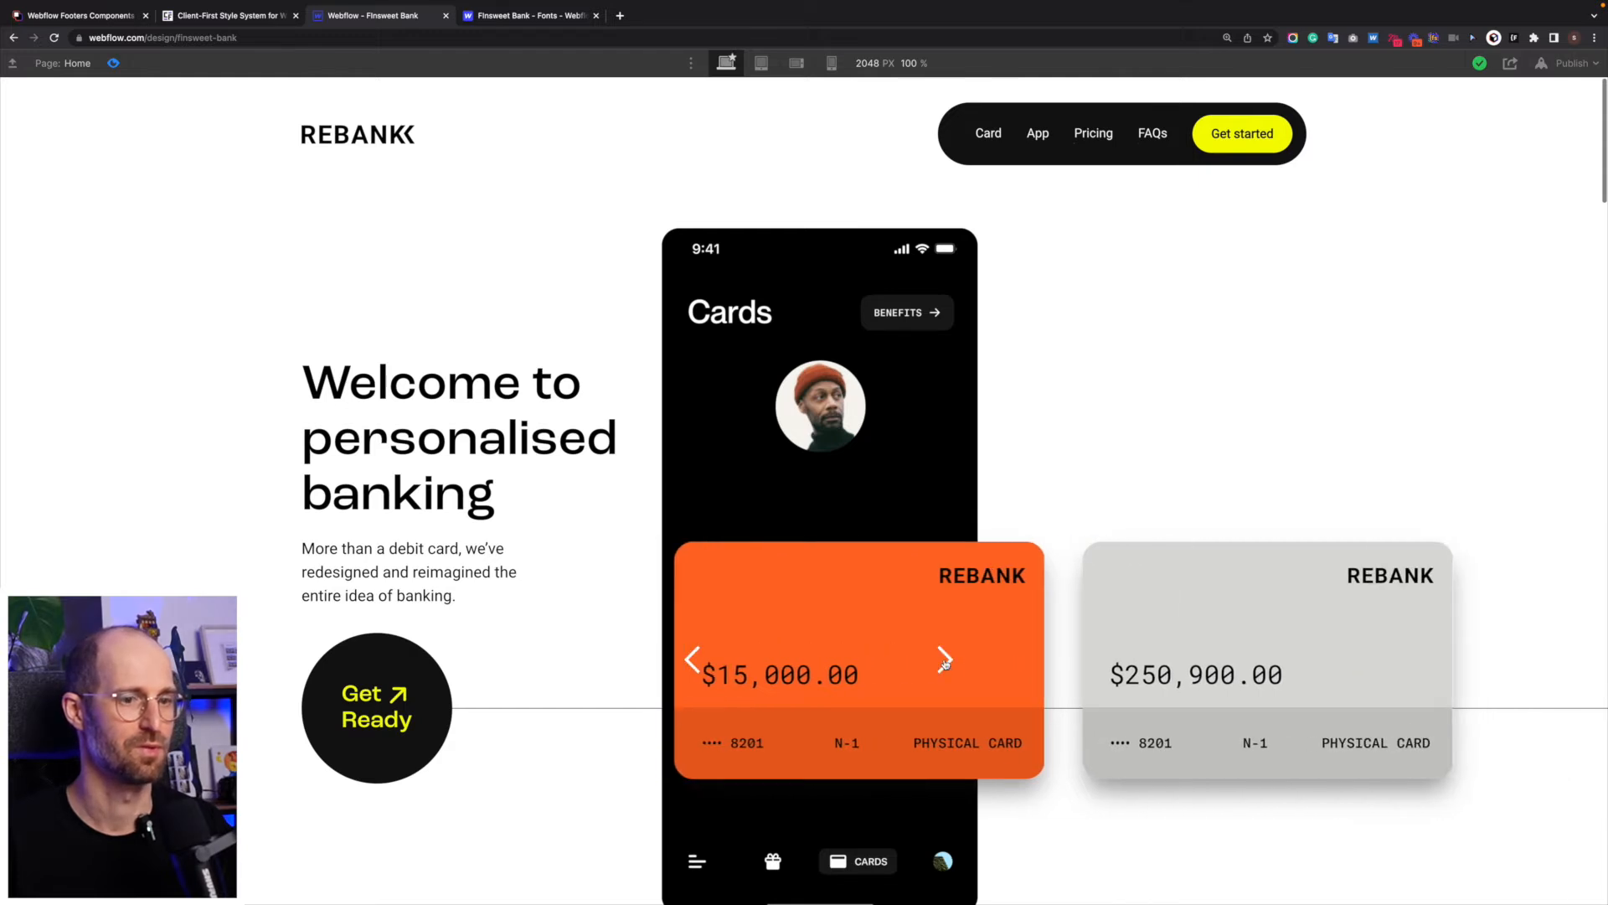
- Cycle the hero card slider forward and back through all its cards, and leave the page preview
left_click(945, 662)
left_click(945, 662)
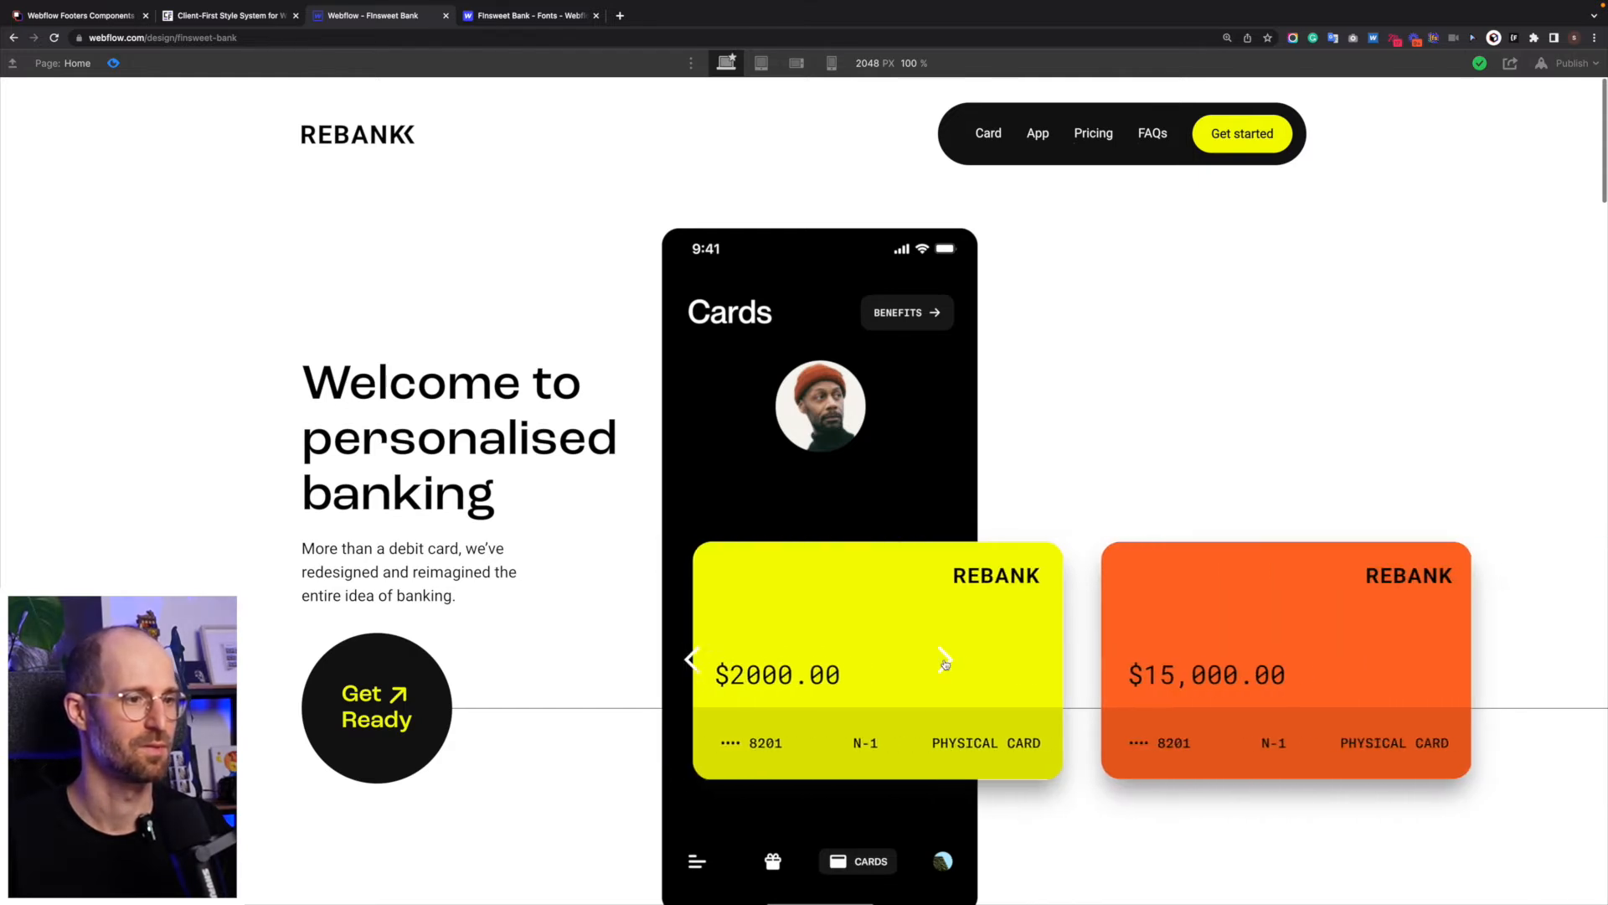
left_click(945, 662)
left_click(945, 662)
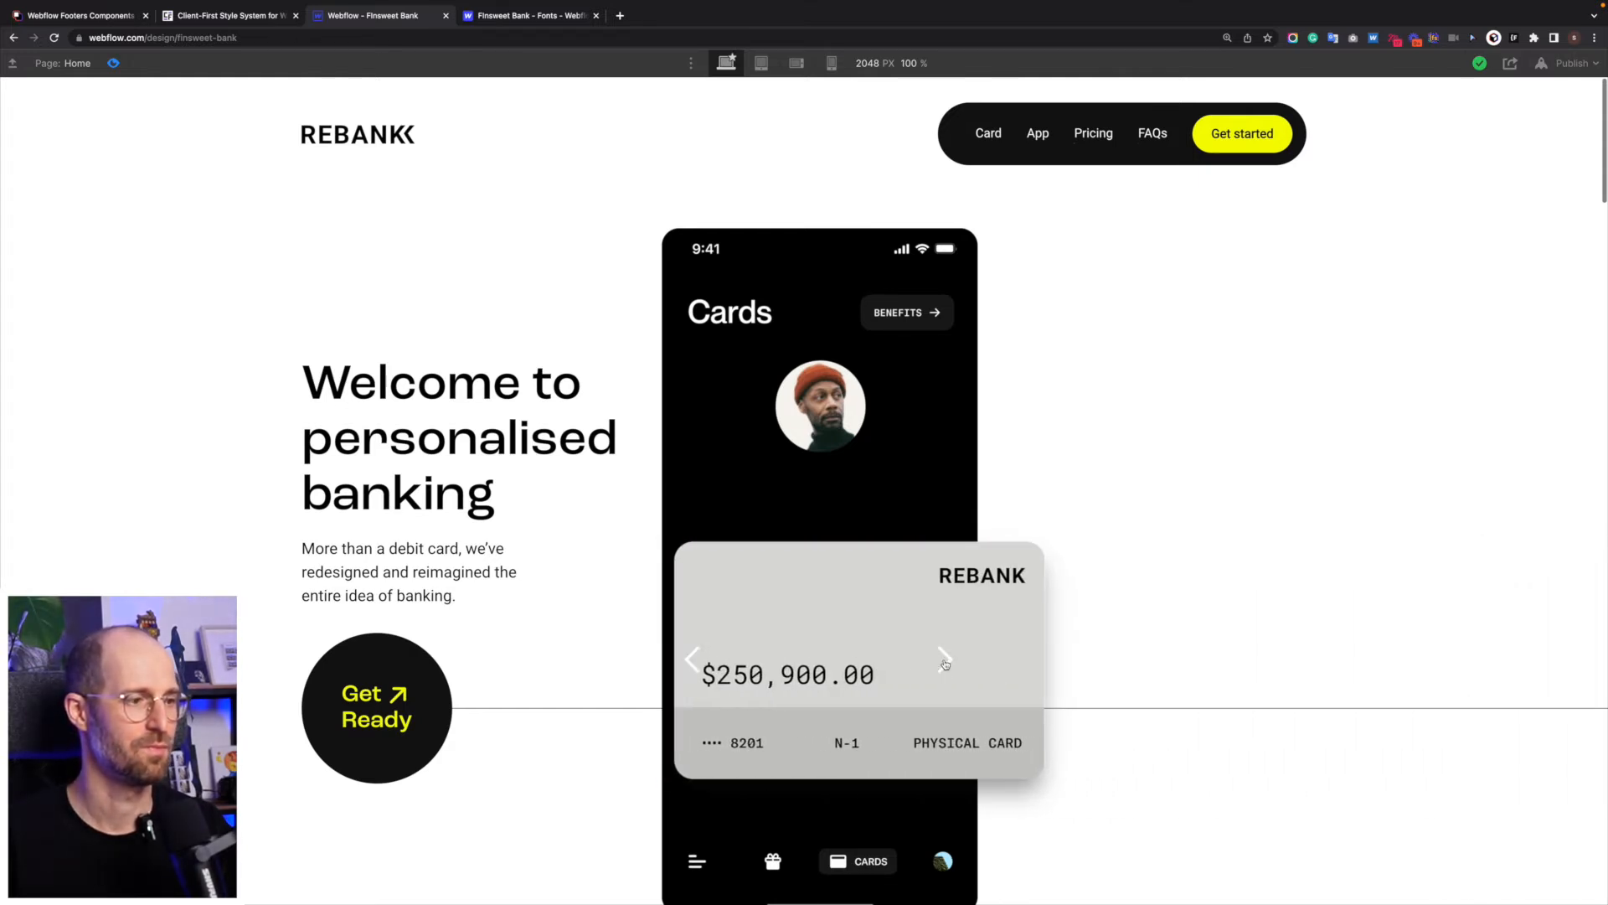
left_click(945, 662)
left_click(945, 662)
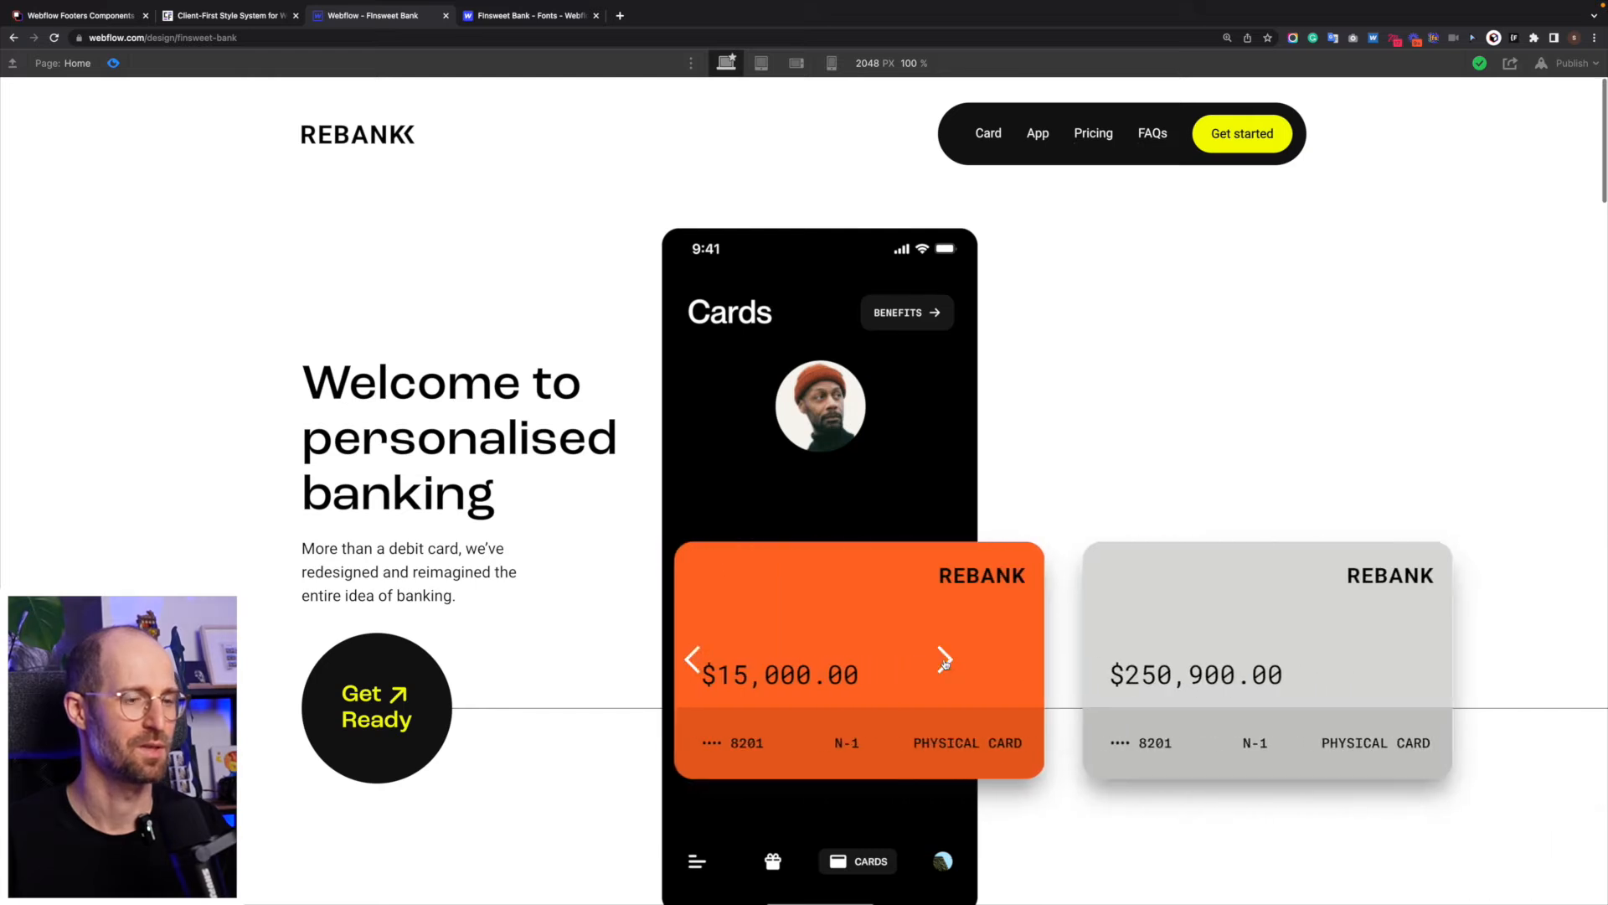
left_click(945, 662)
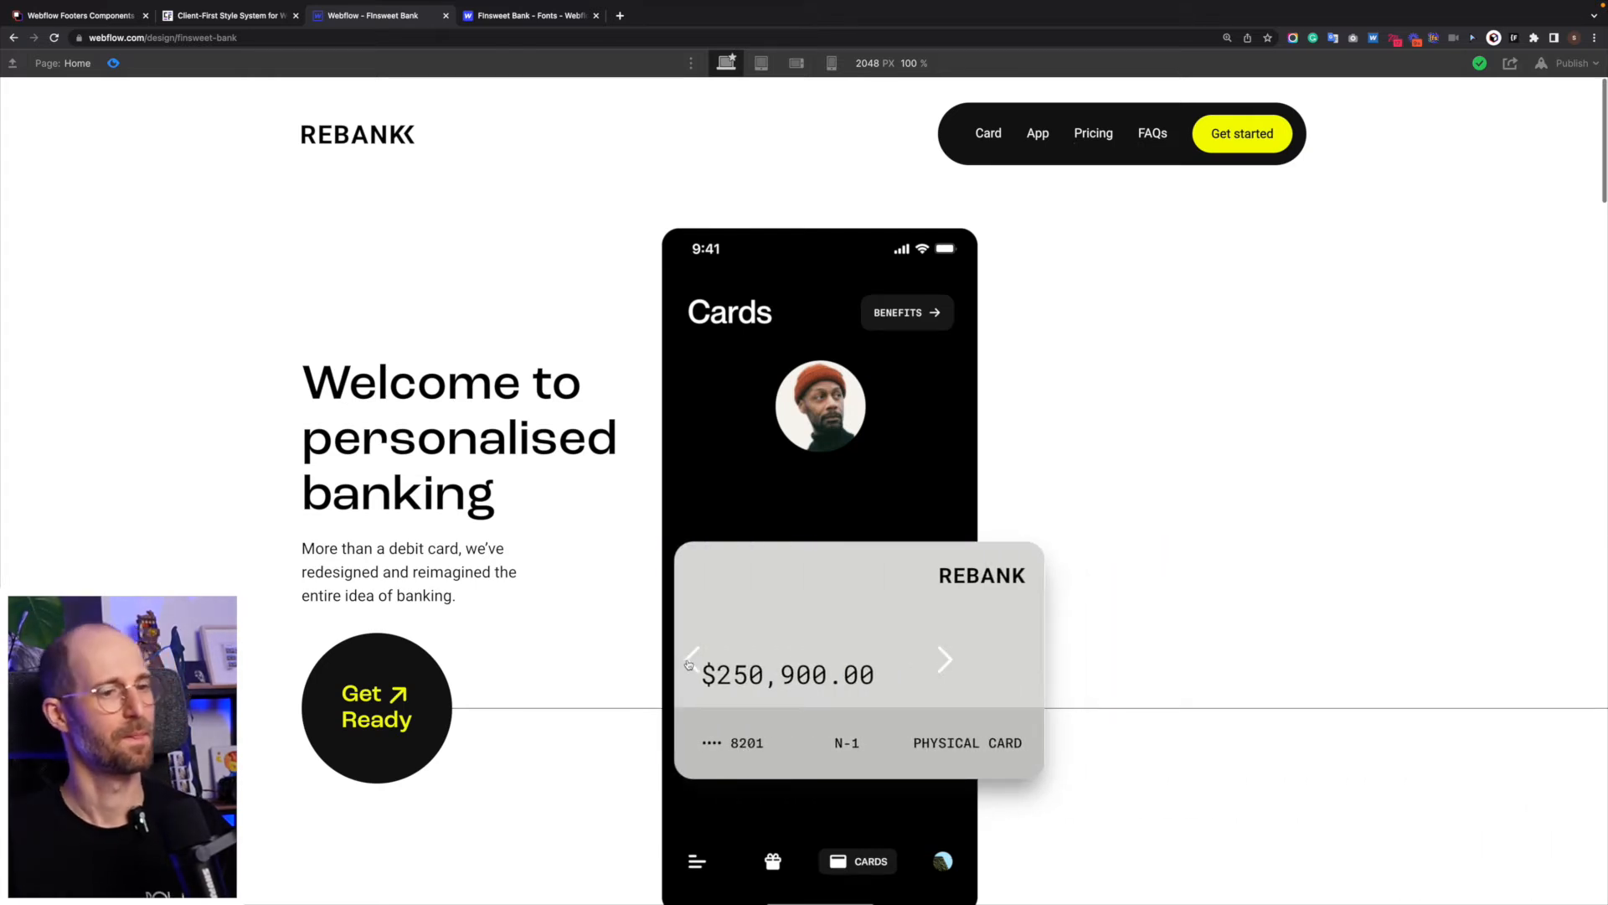
left_click(691, 660)
left_click(691, 661)
left_click(691, 660)
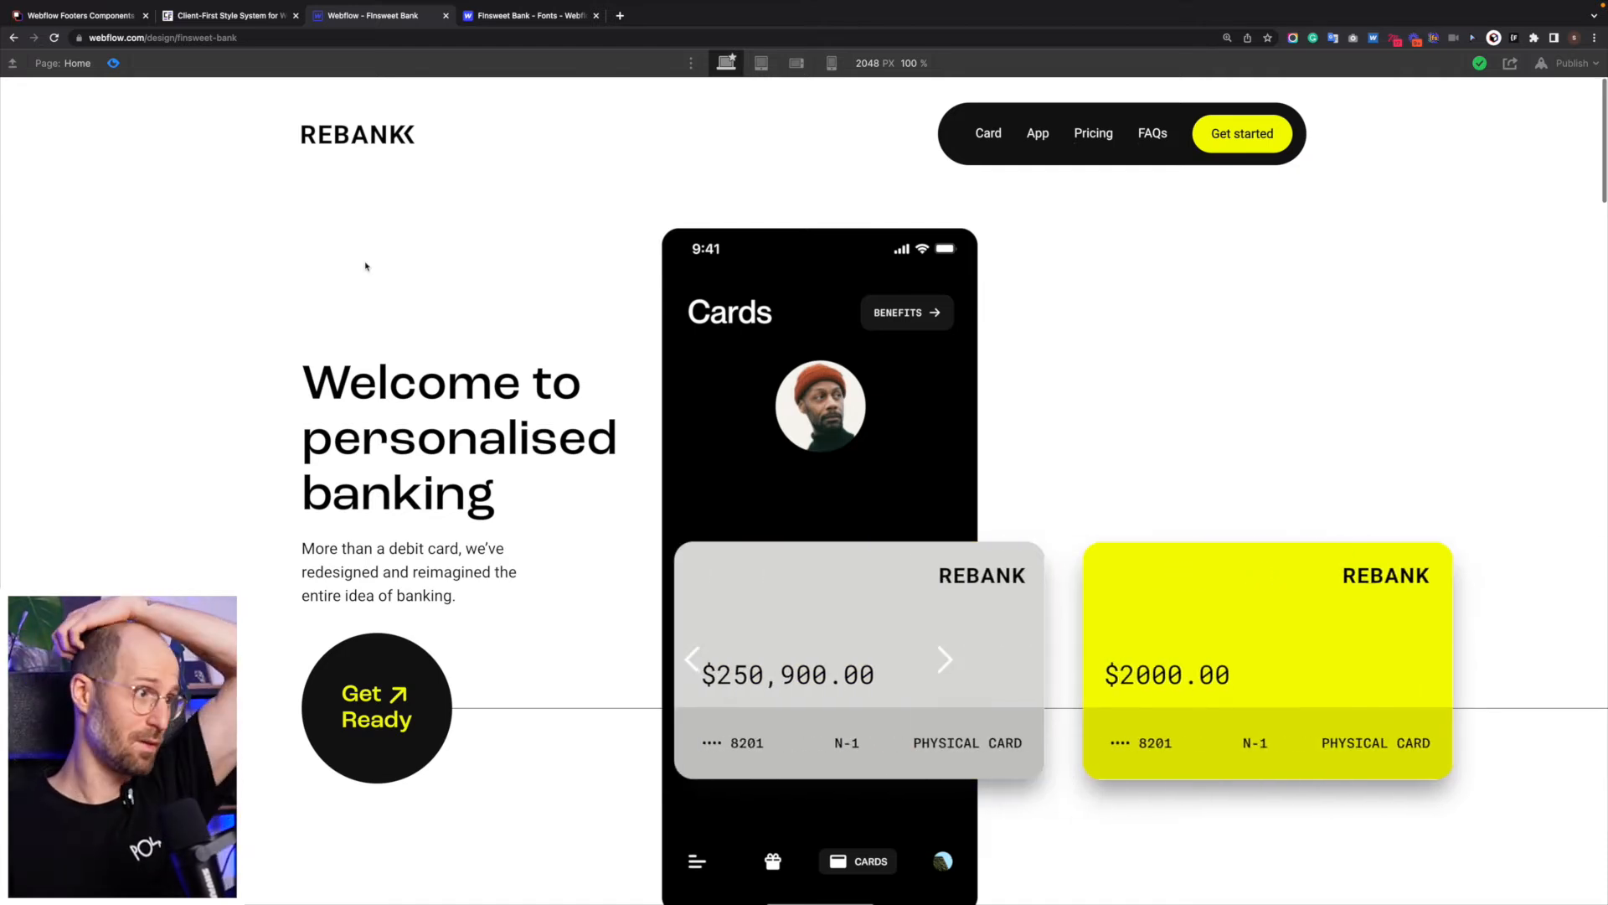
left_click(113, 64)
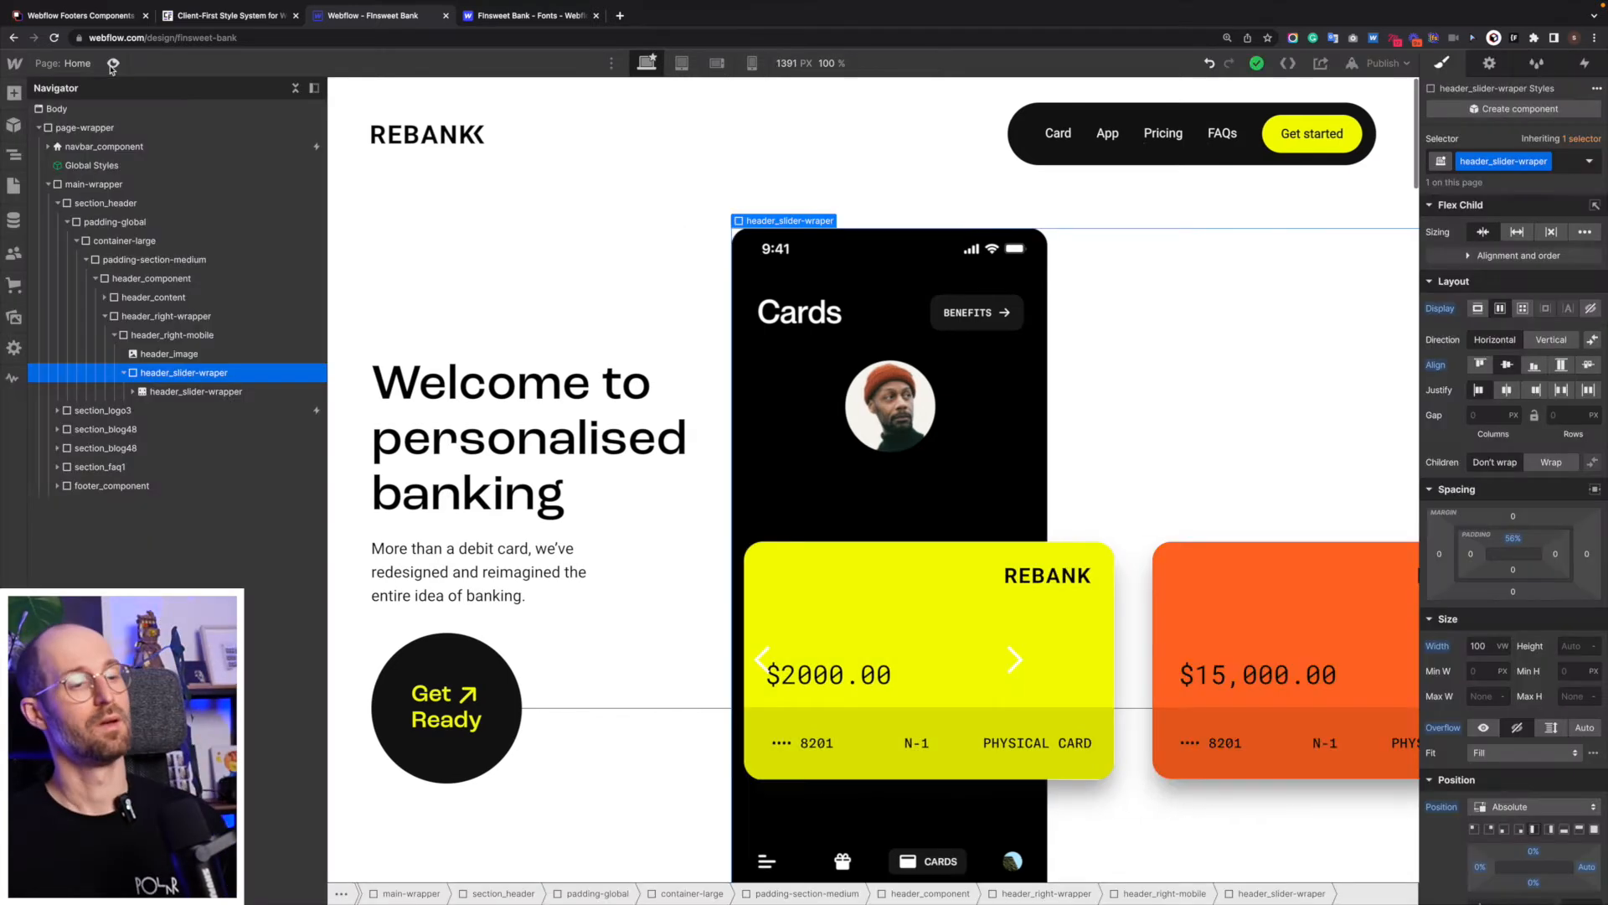
- Collapse the expanded header_slider-slide layers and compare the card slider with the hero design in the Figma wireframe
left_click(1165, 573)
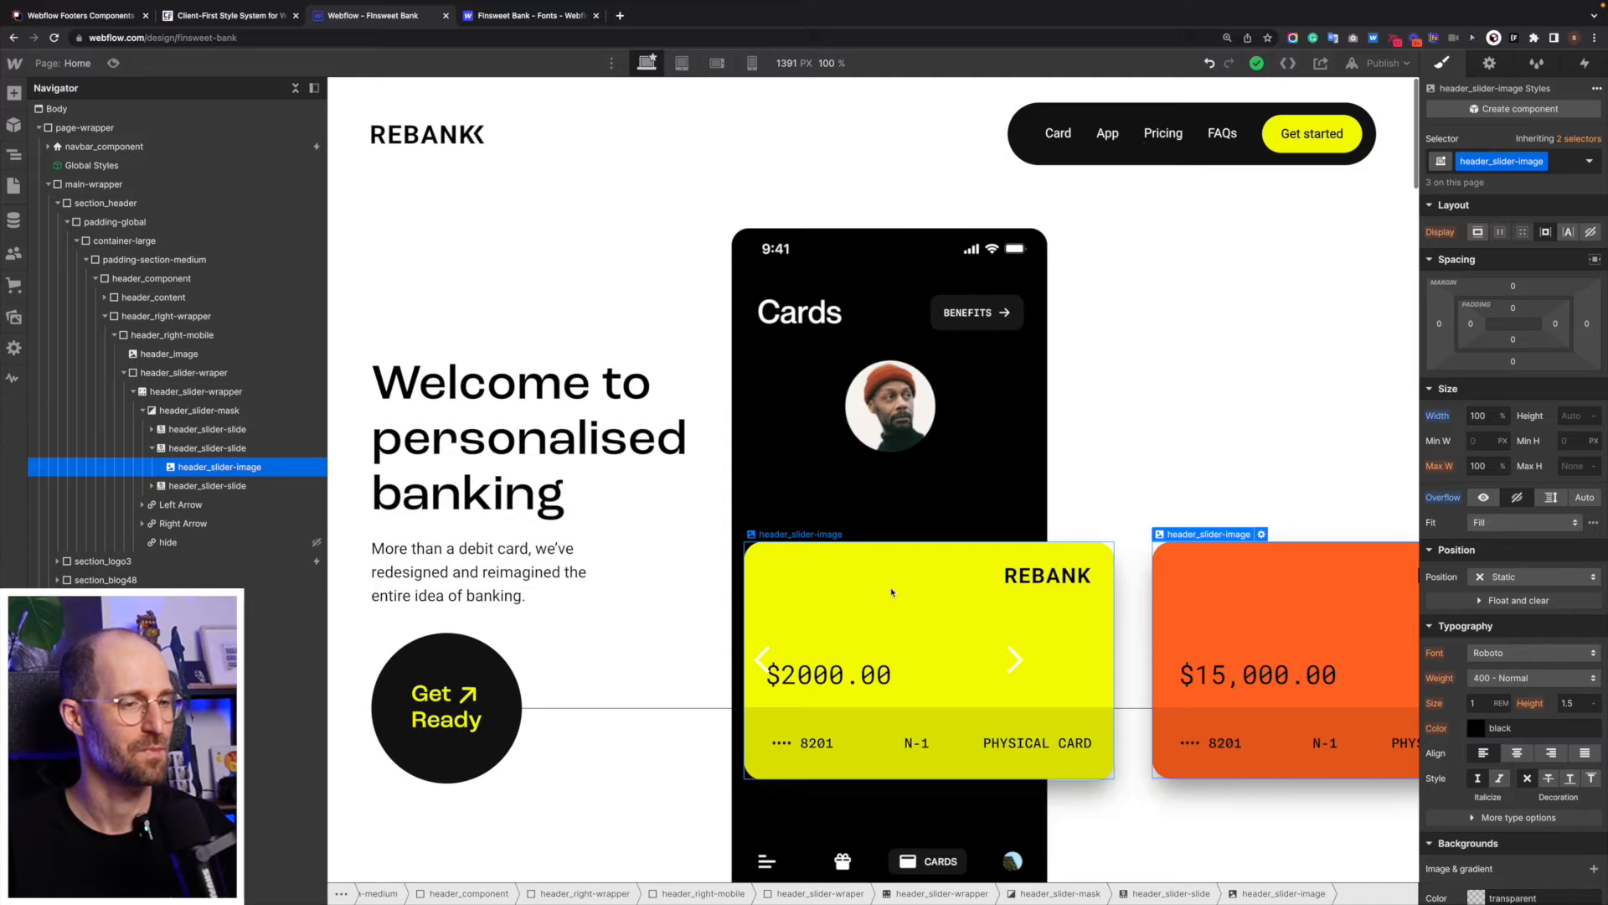
left_click(838, 599)
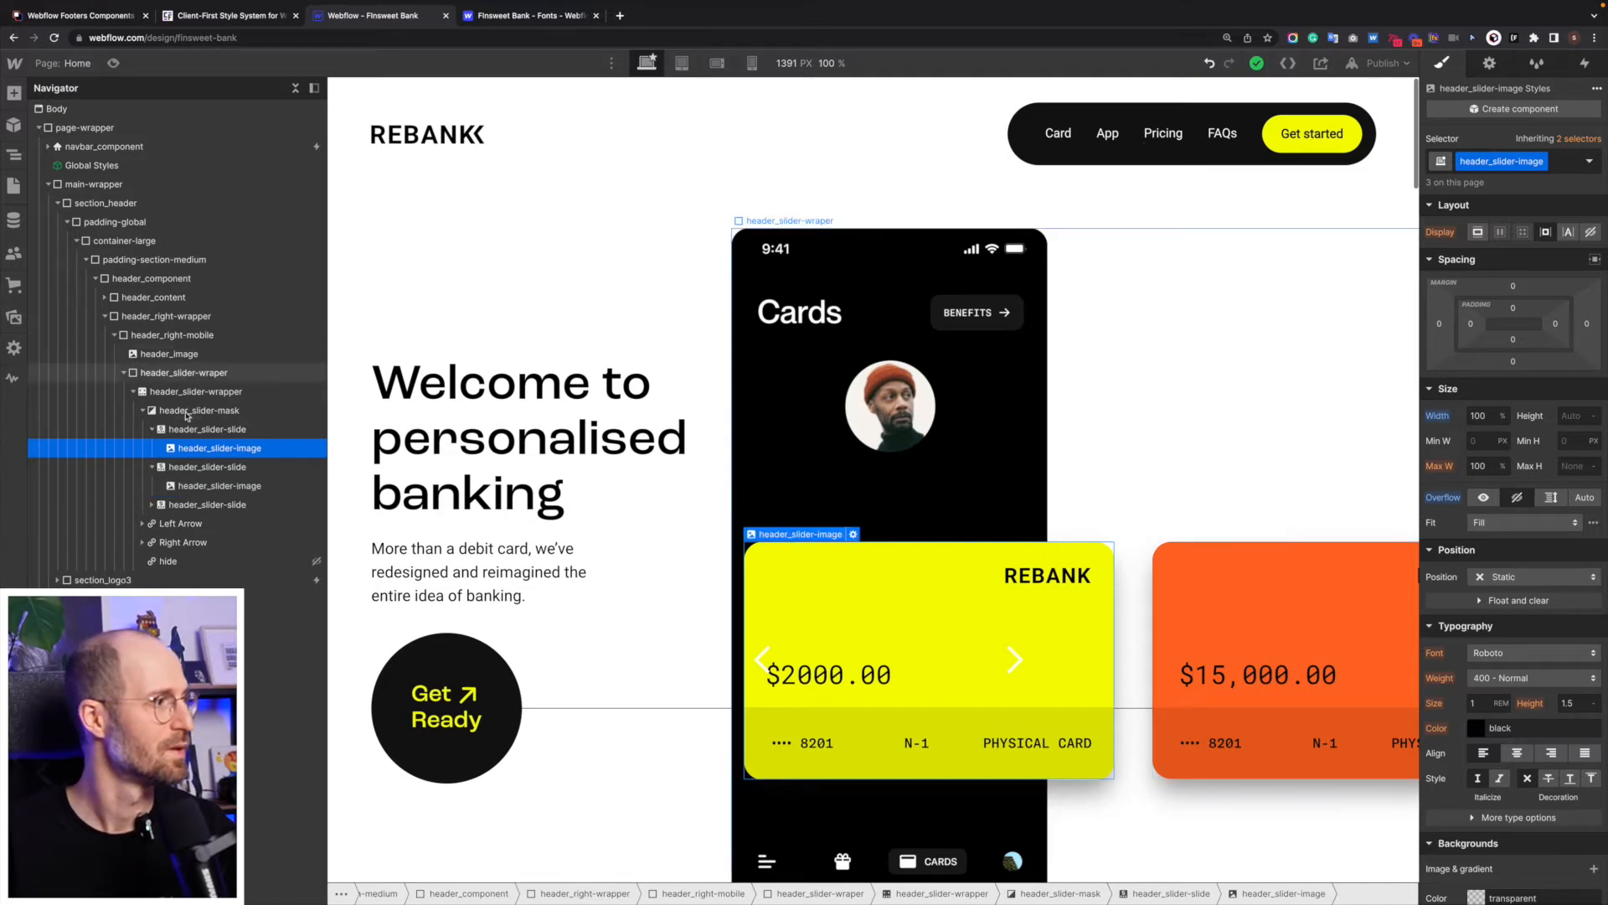
left_click(153, 432)
left_click(154, 450)
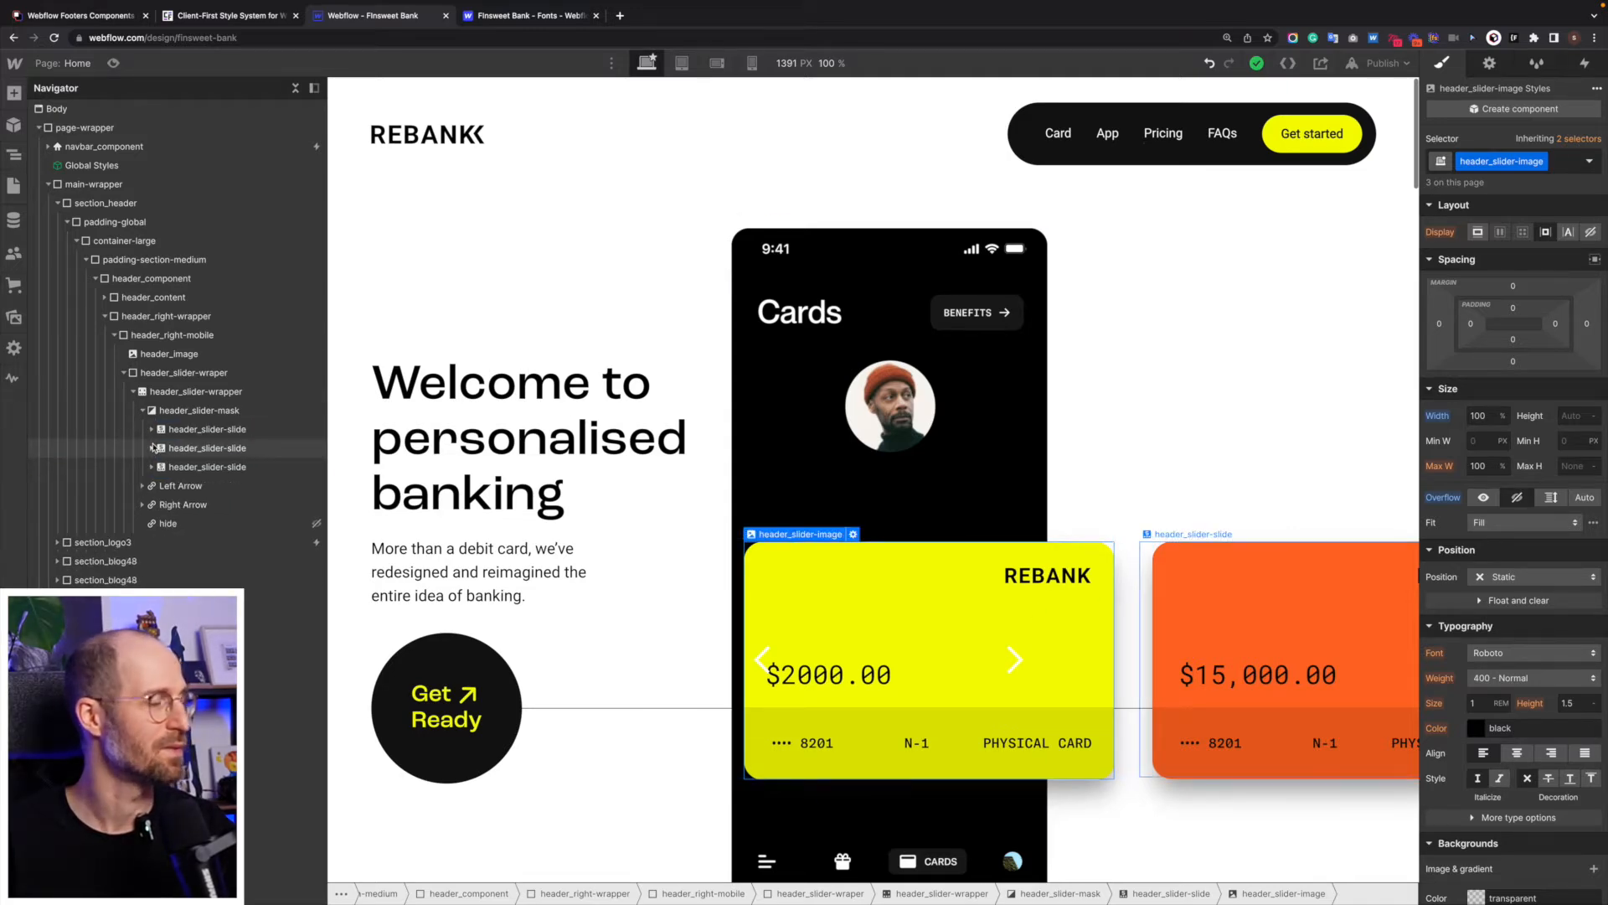
key("super+Tab")
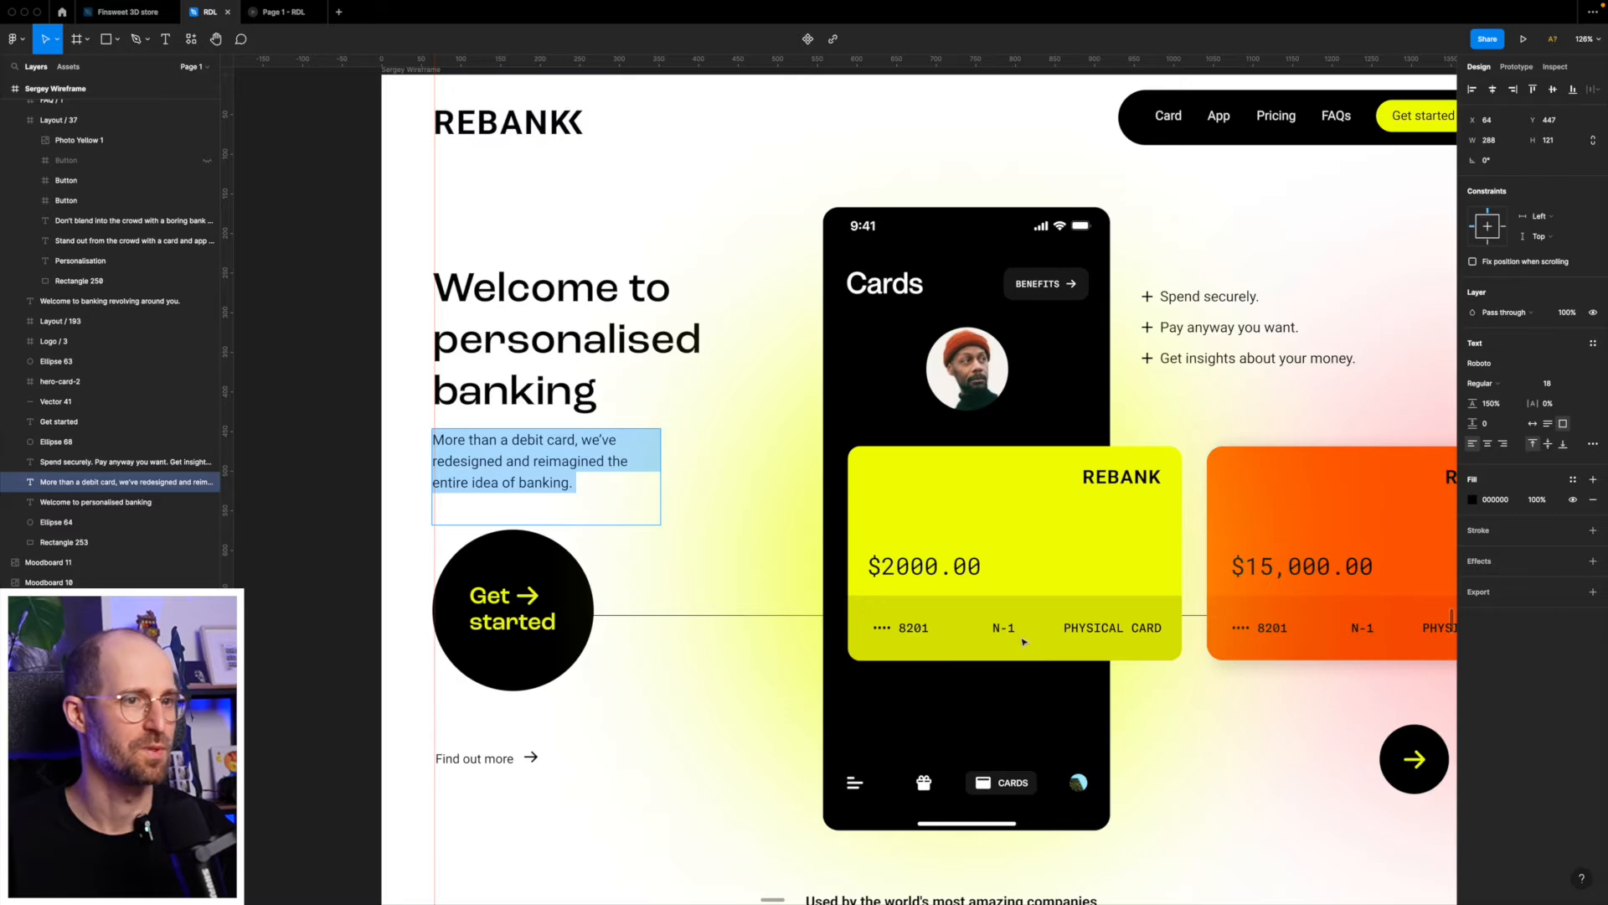
key("super+Tab")
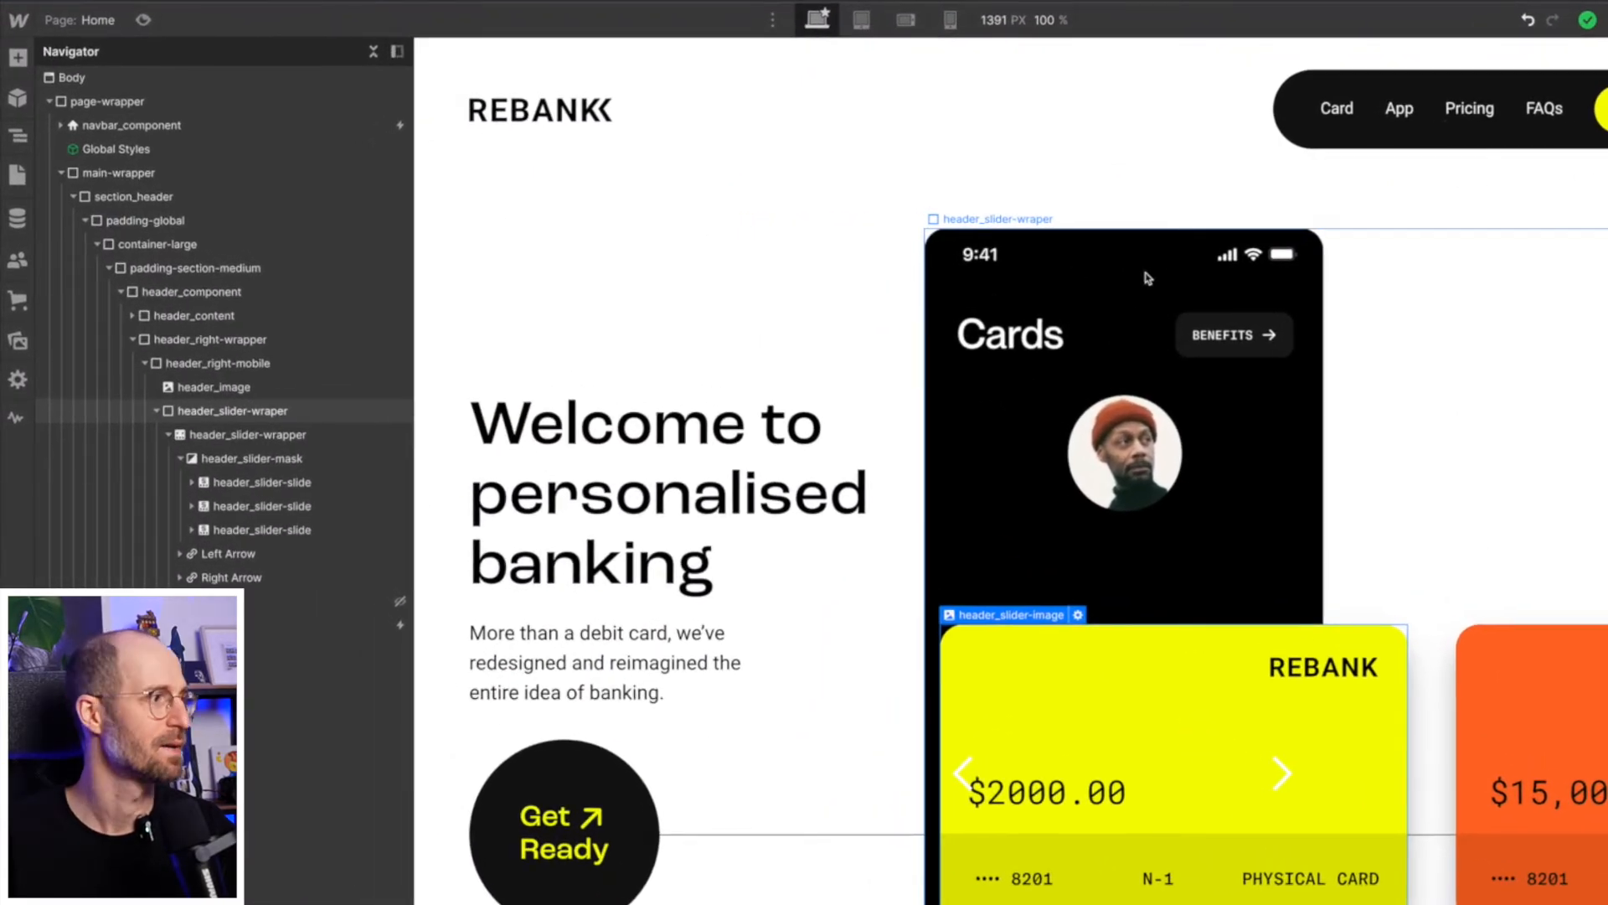
- Select header_slider-wraper and collapse it together with its nested header_slider-mask layer
left_click(1148, 278)
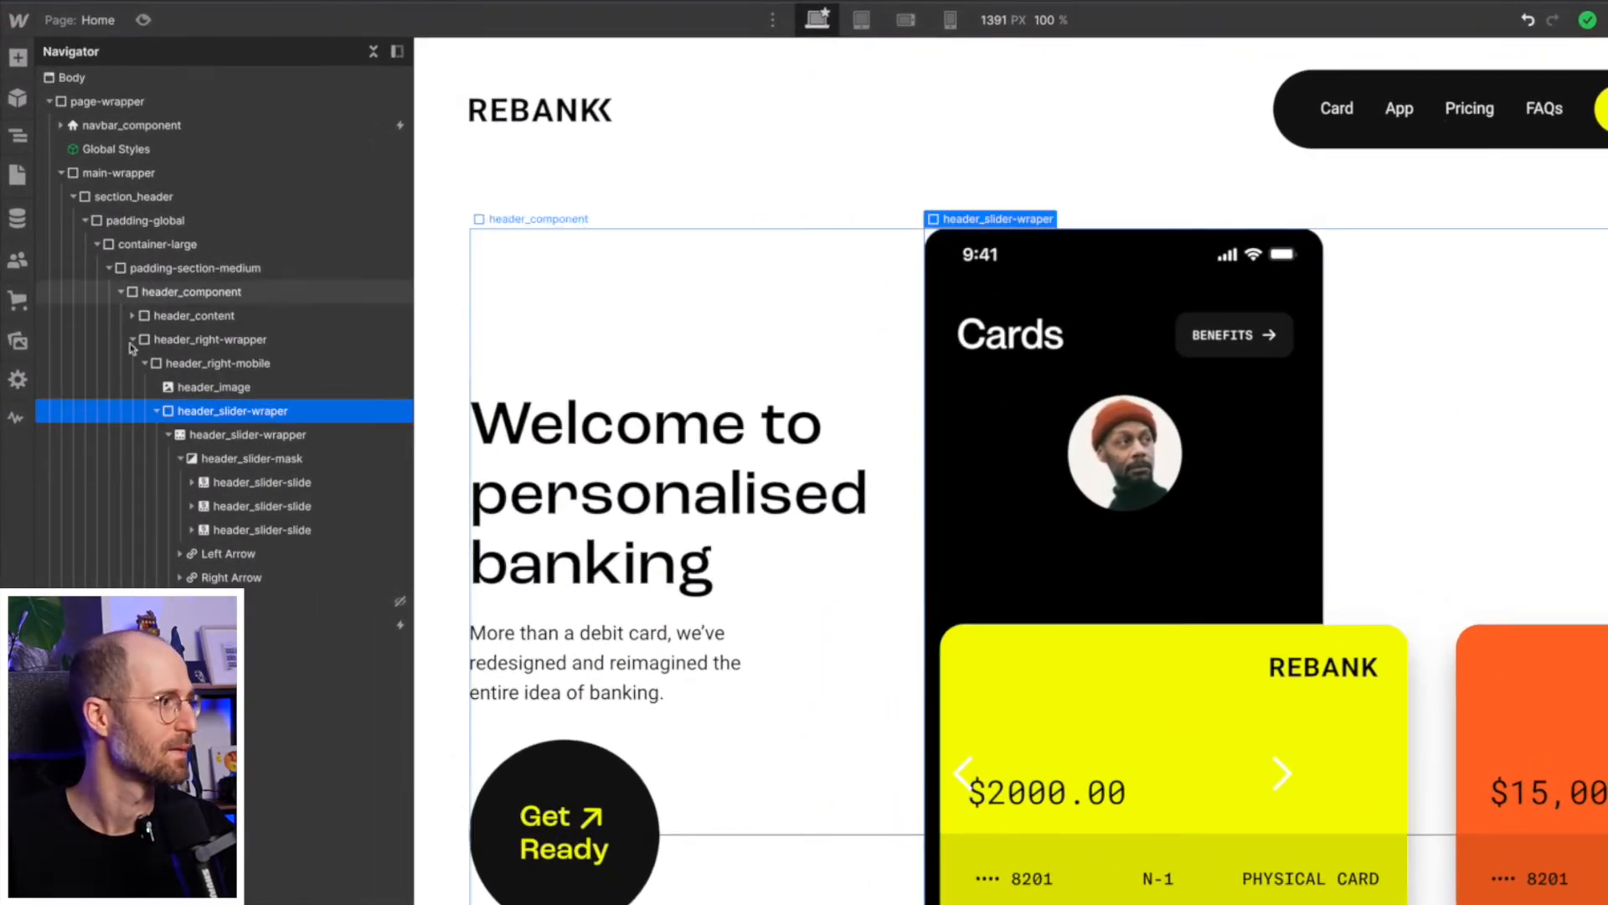
left_click(179, 459)
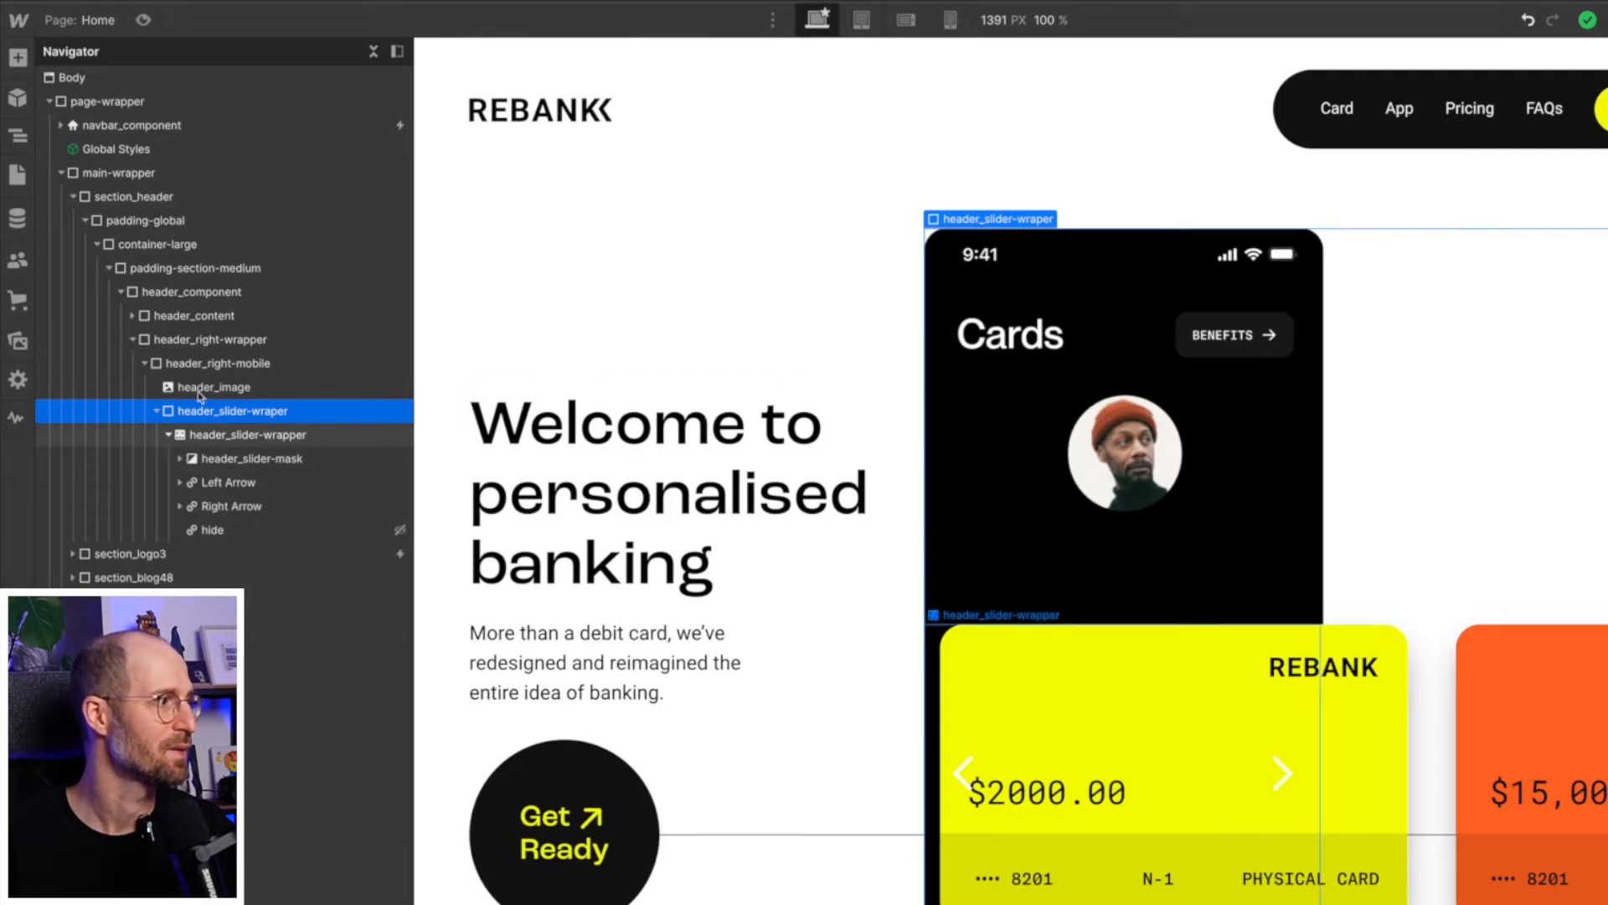
left_click(156, 412)
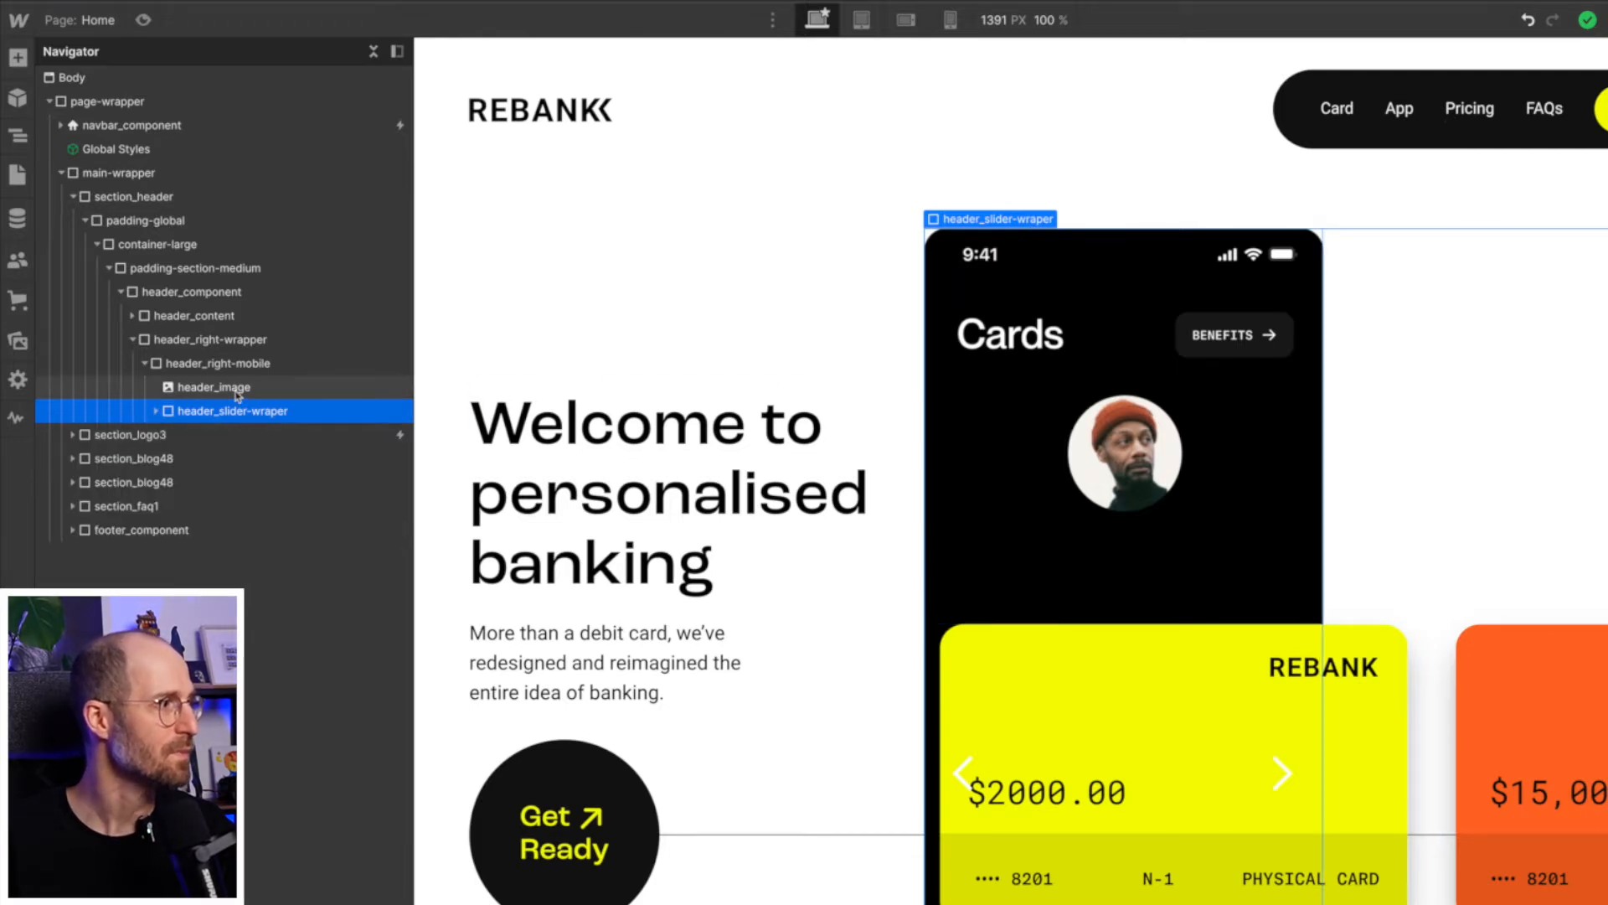
- Set the position of header_image inside header_right-mobile to relative
left_click(237, 390)
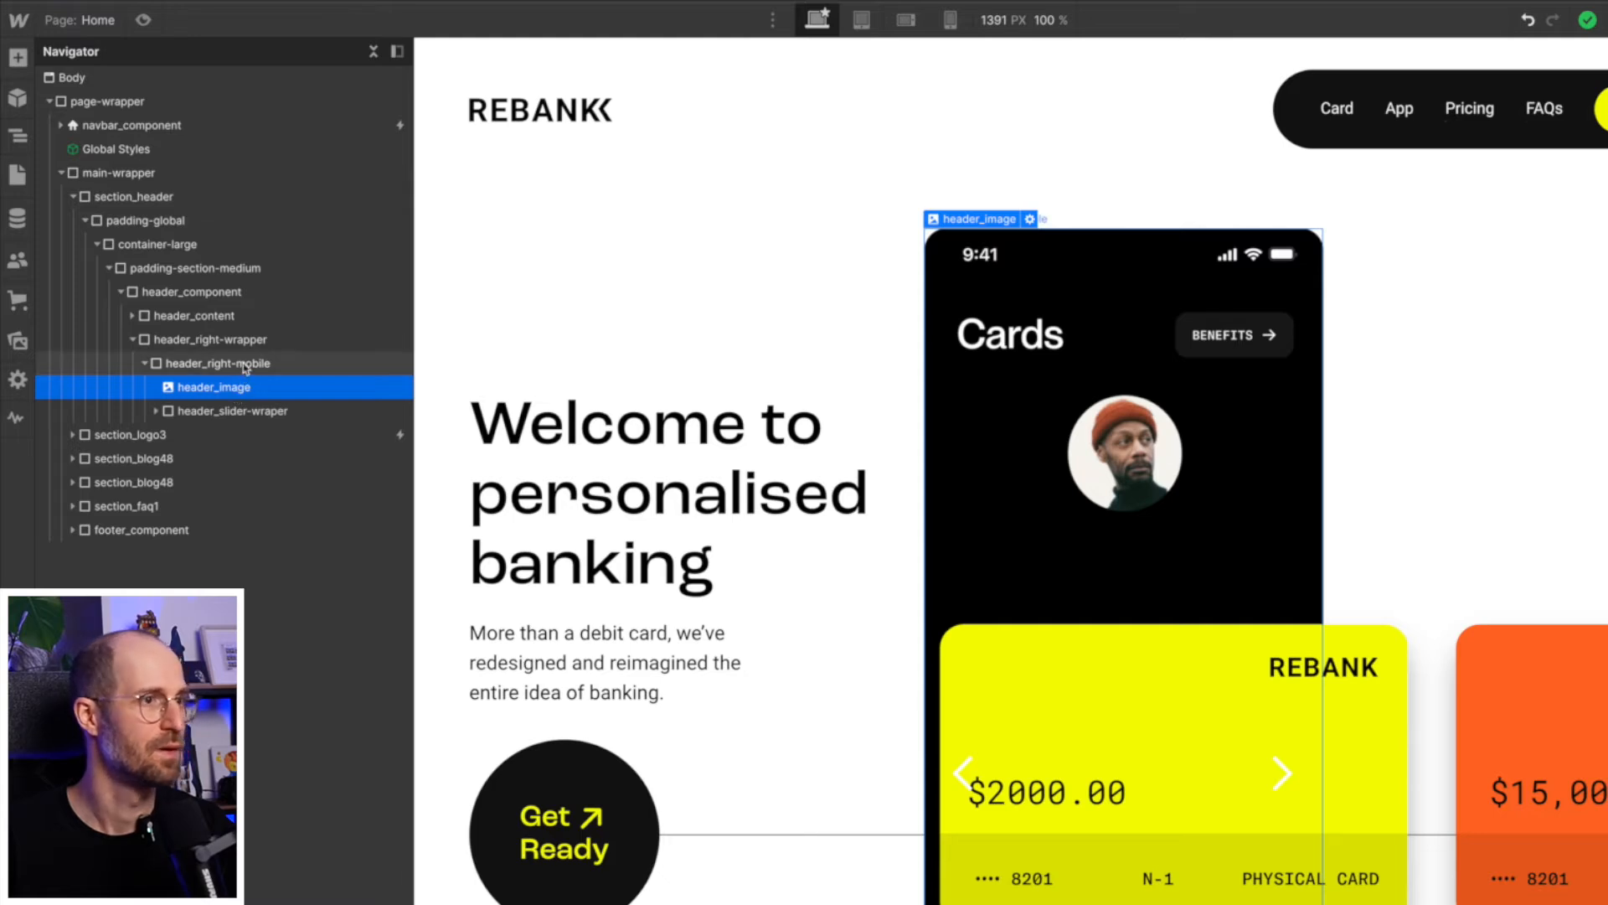
left_click(245, 366)
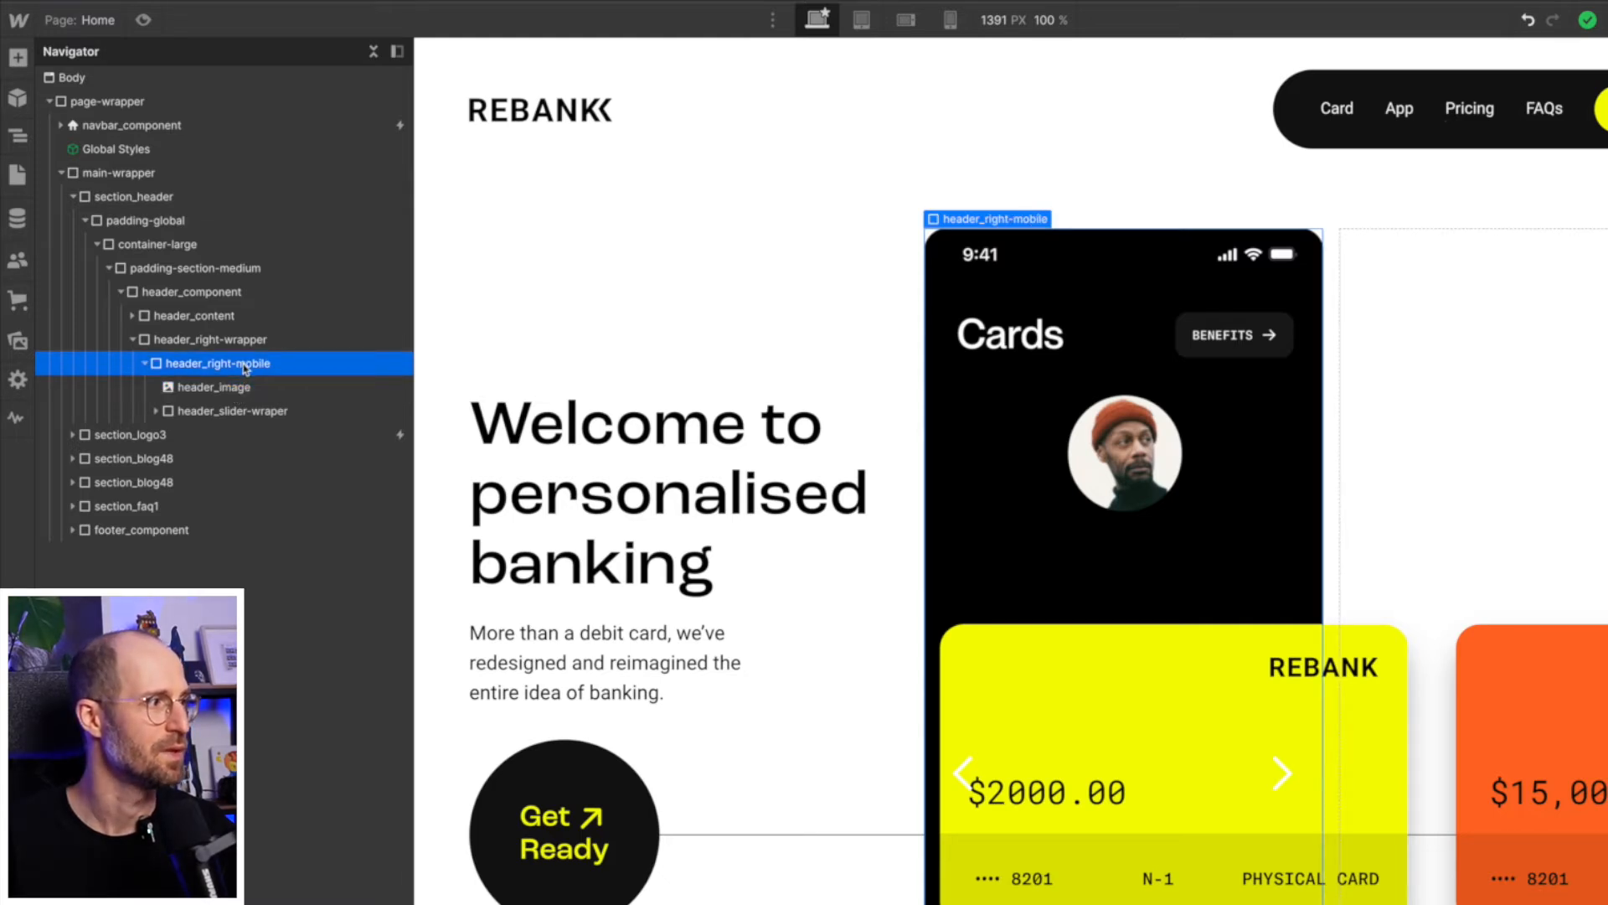
left_click(236, 389)
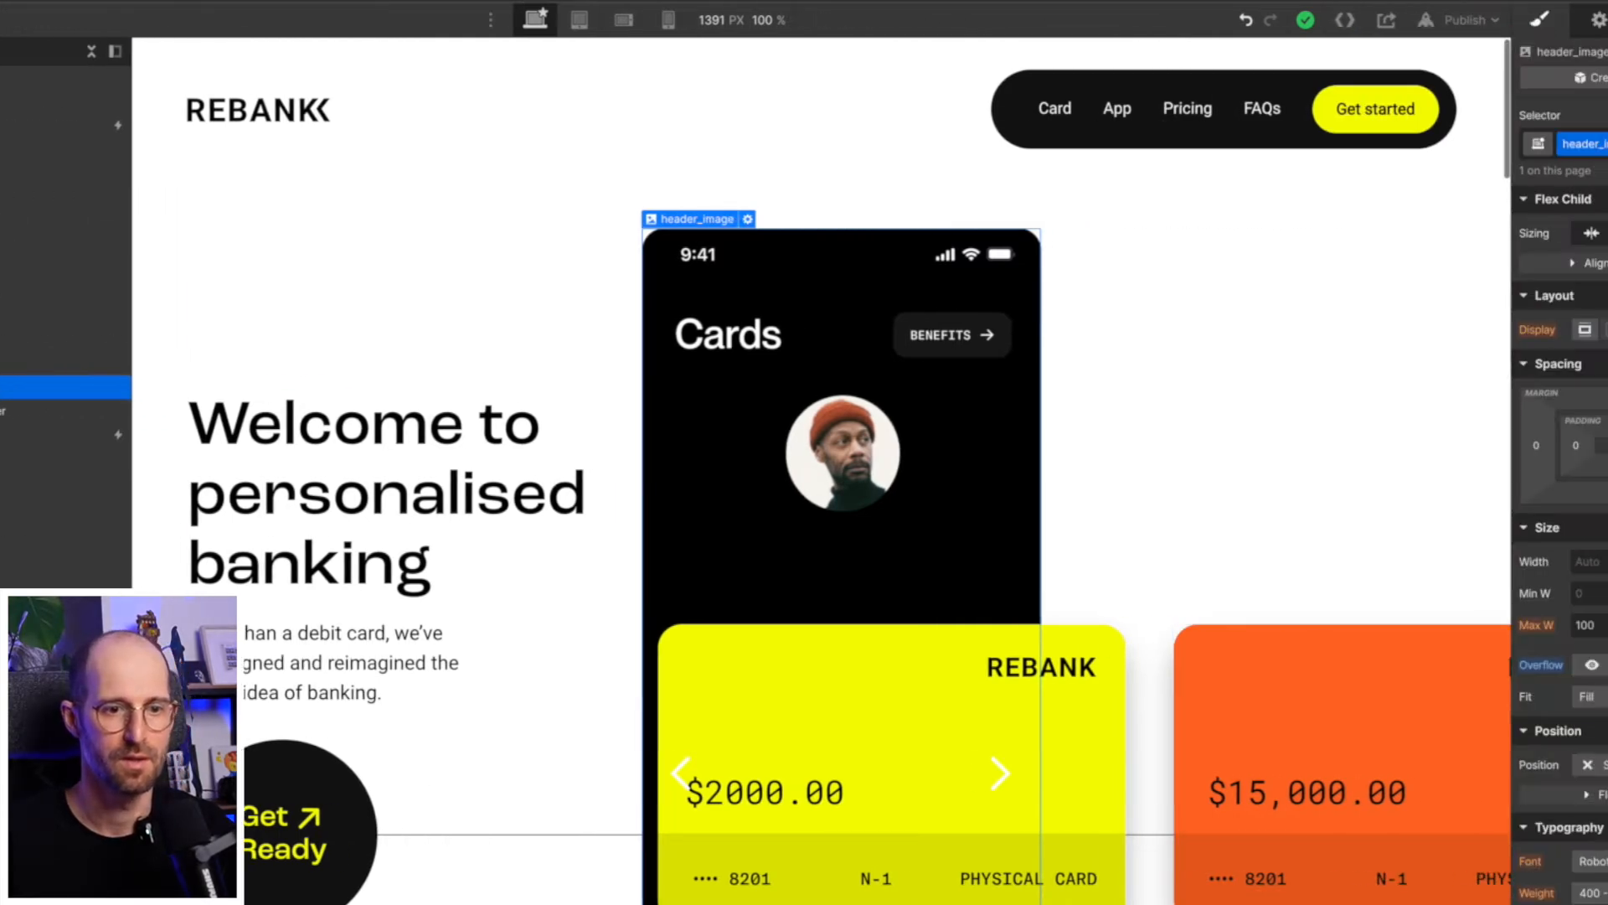
left_click(1475, 763)
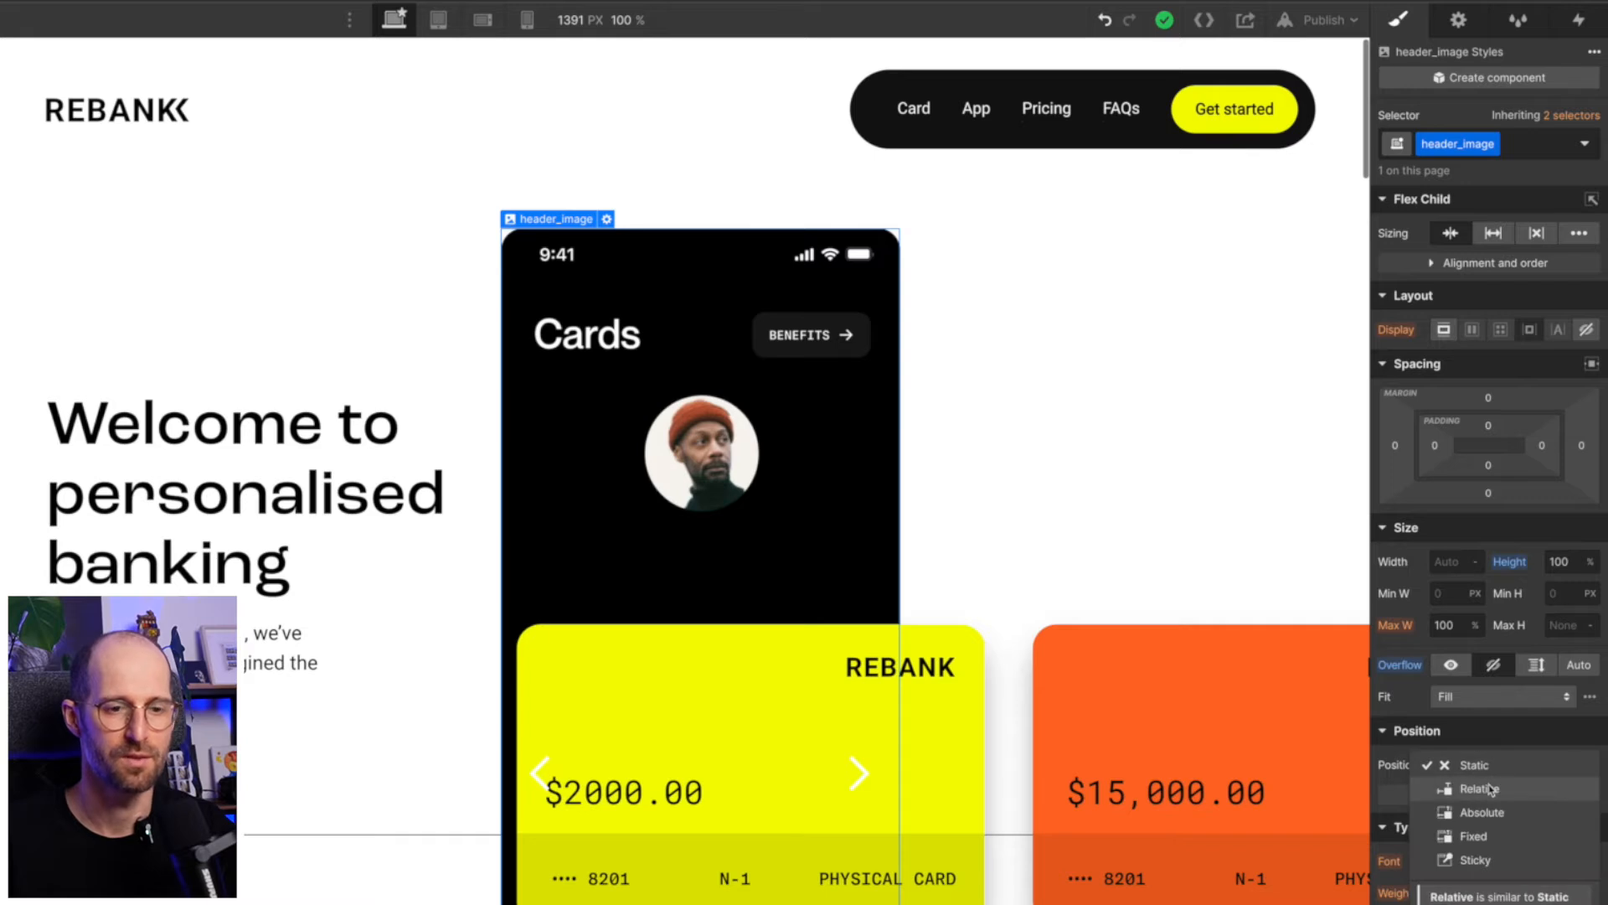
left_click(1479, 788)
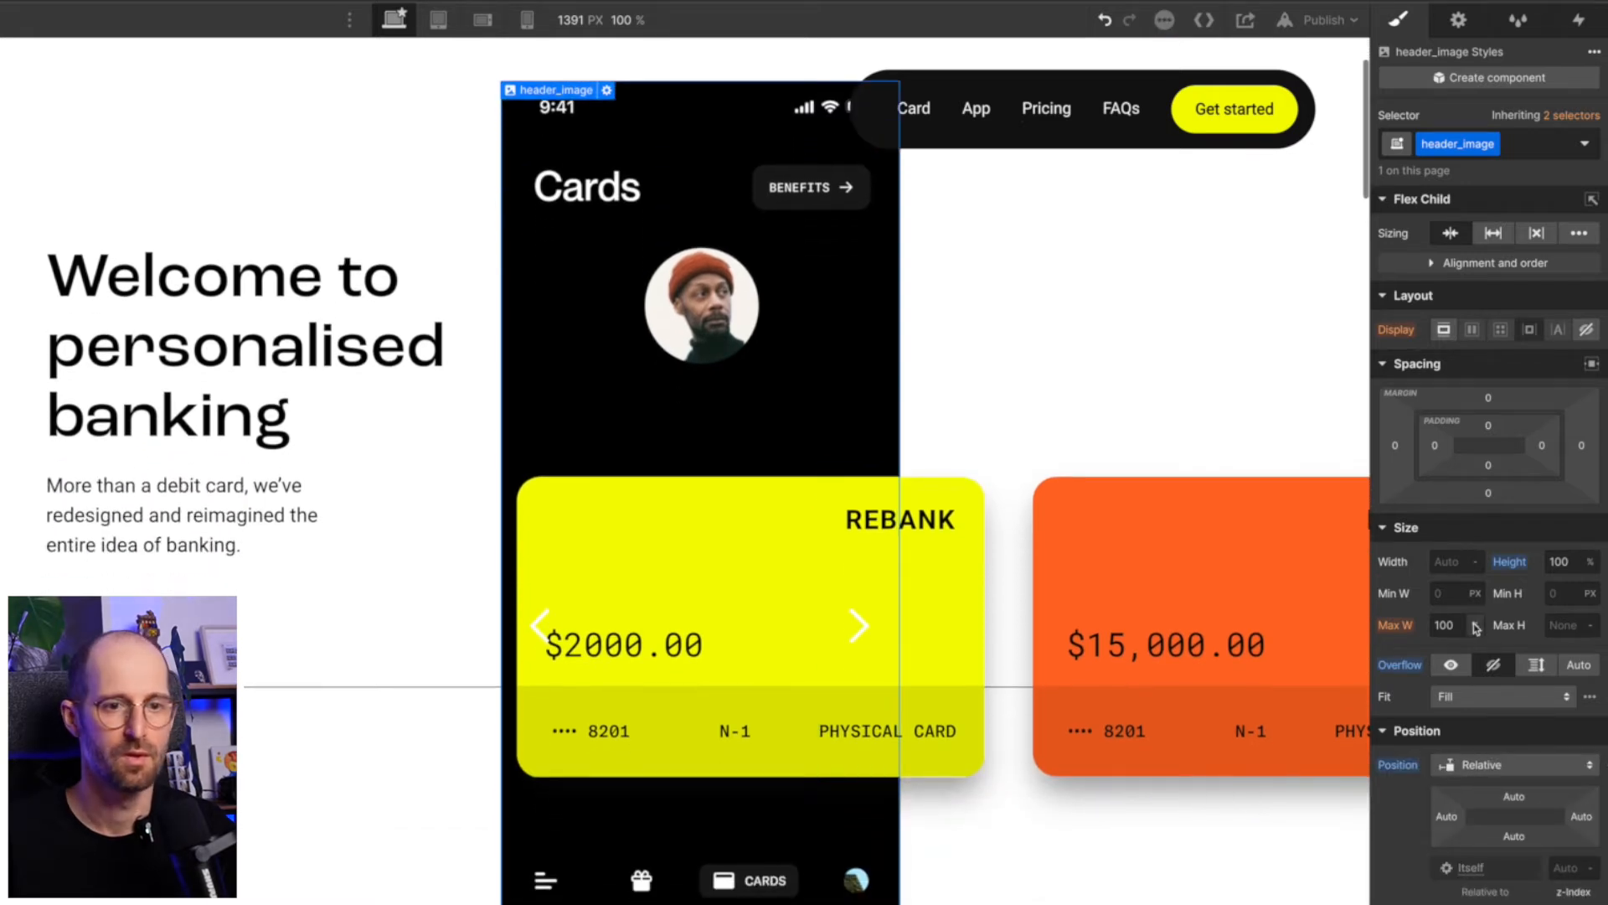
- Add a div block directly after header_image and give it the new class header_image-glow
scroll(1526, 639, "down", 1)
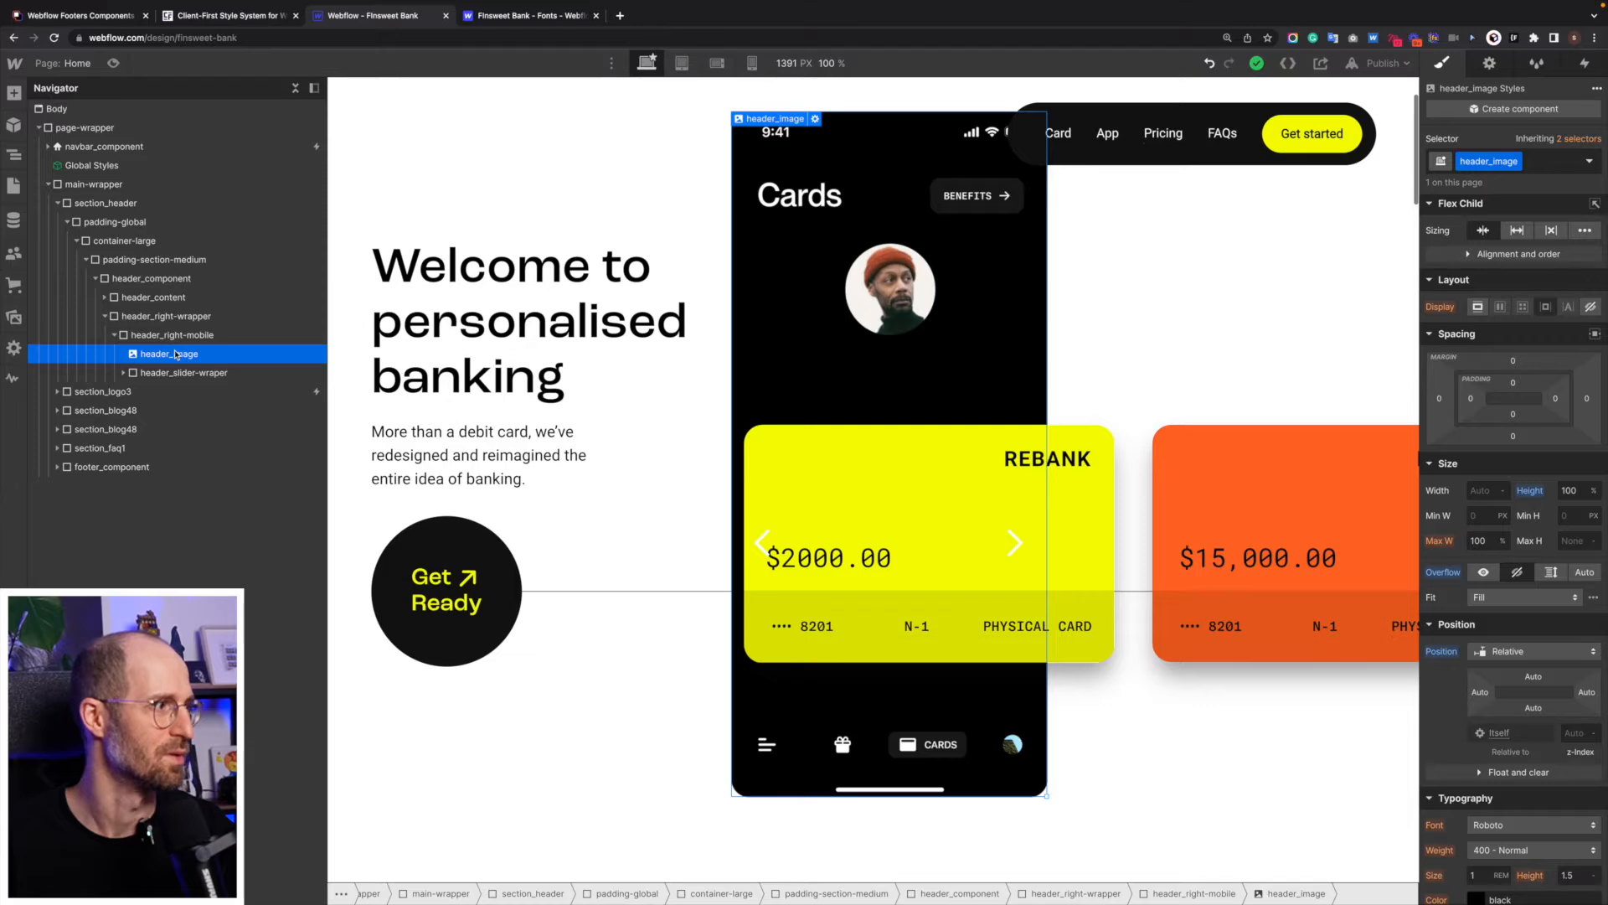
key("ctrl+e")
type("div")
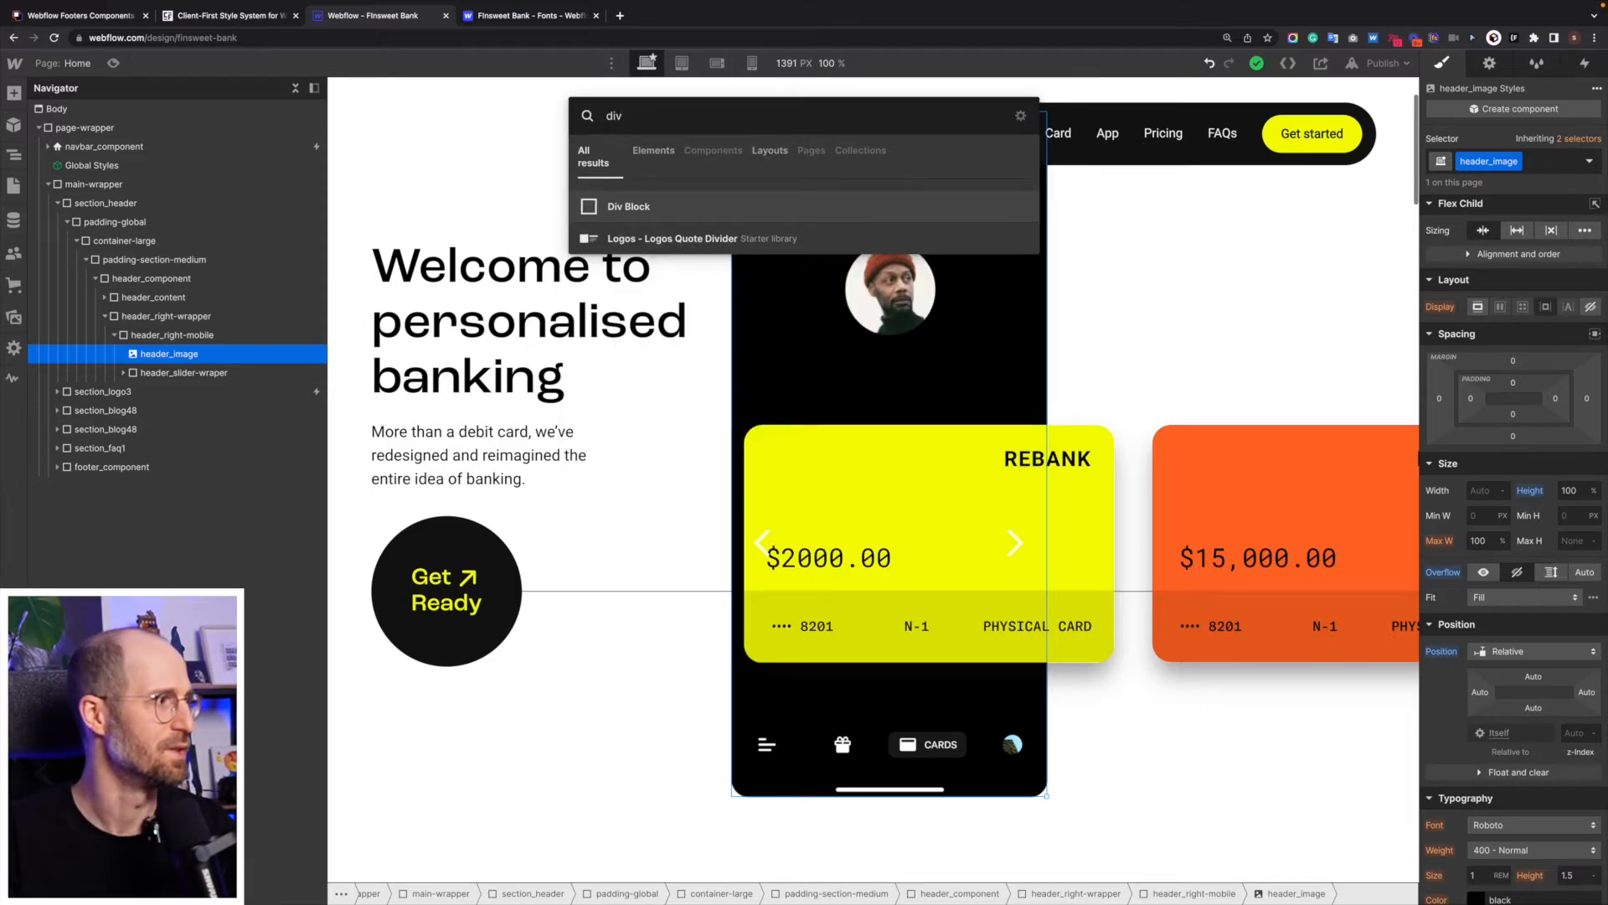
key("Return")
key("ctrl+Return")
type("he")
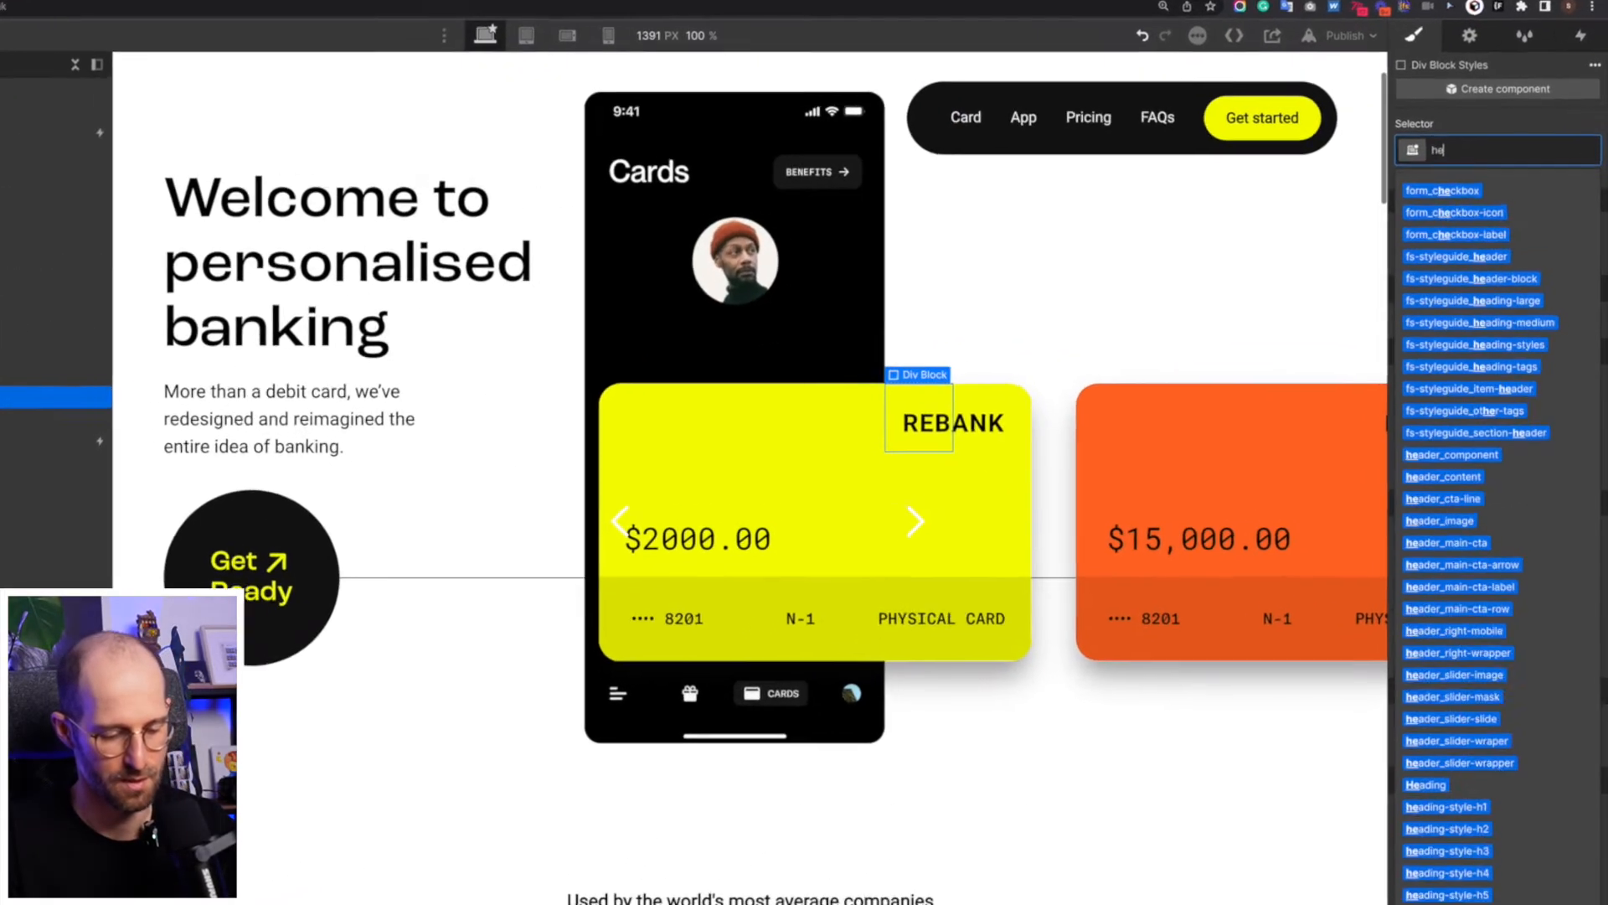
type("ader")
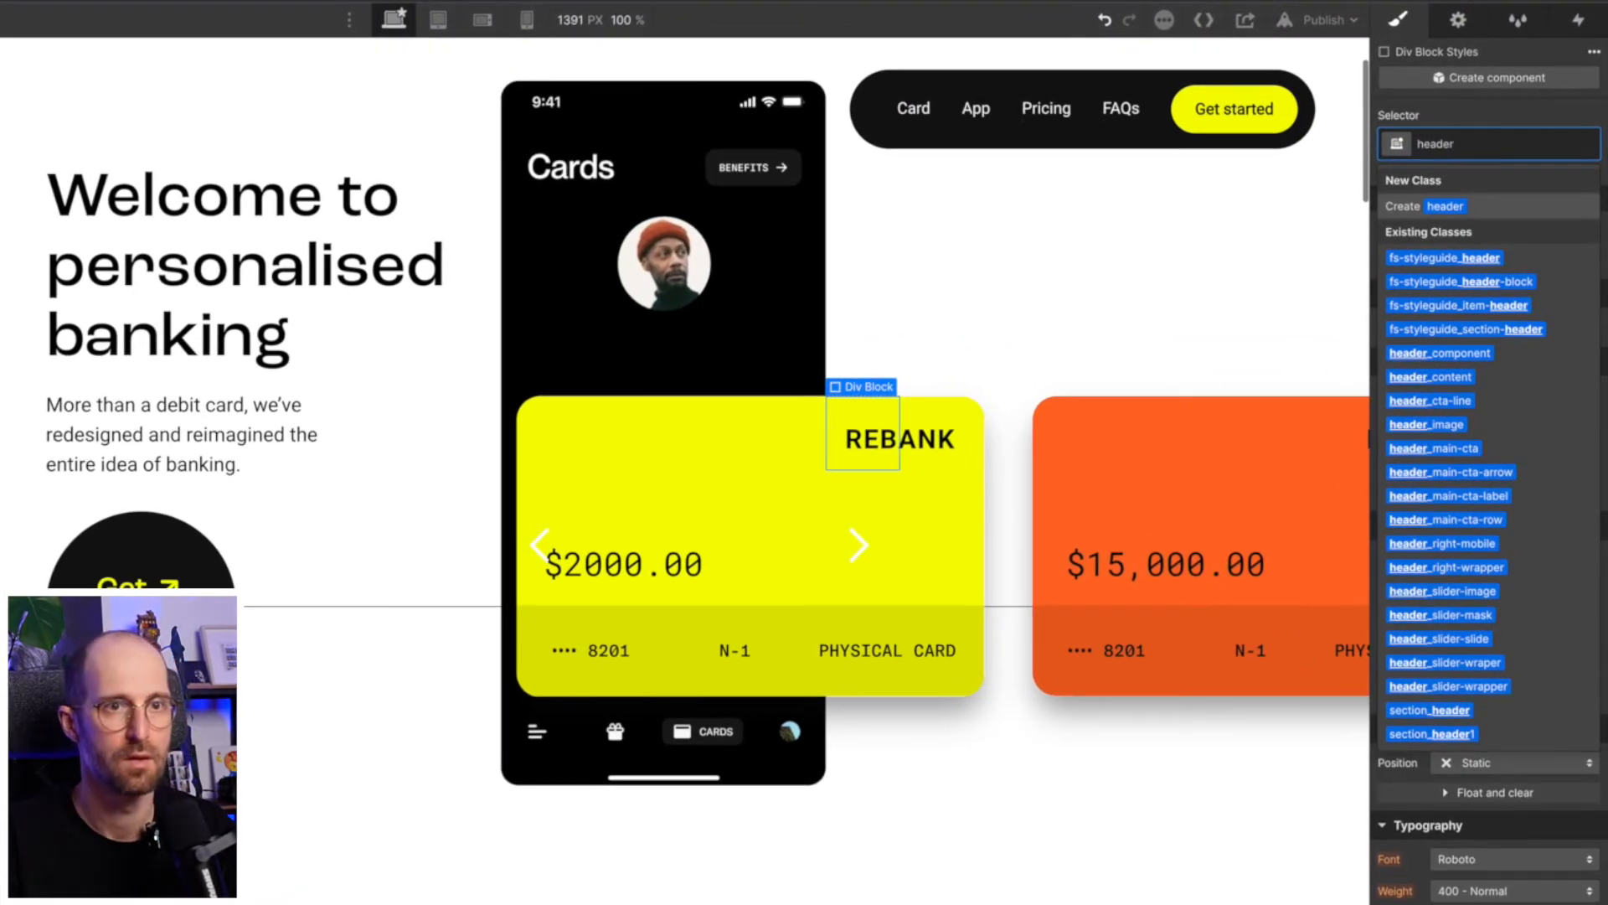
type("_image-")
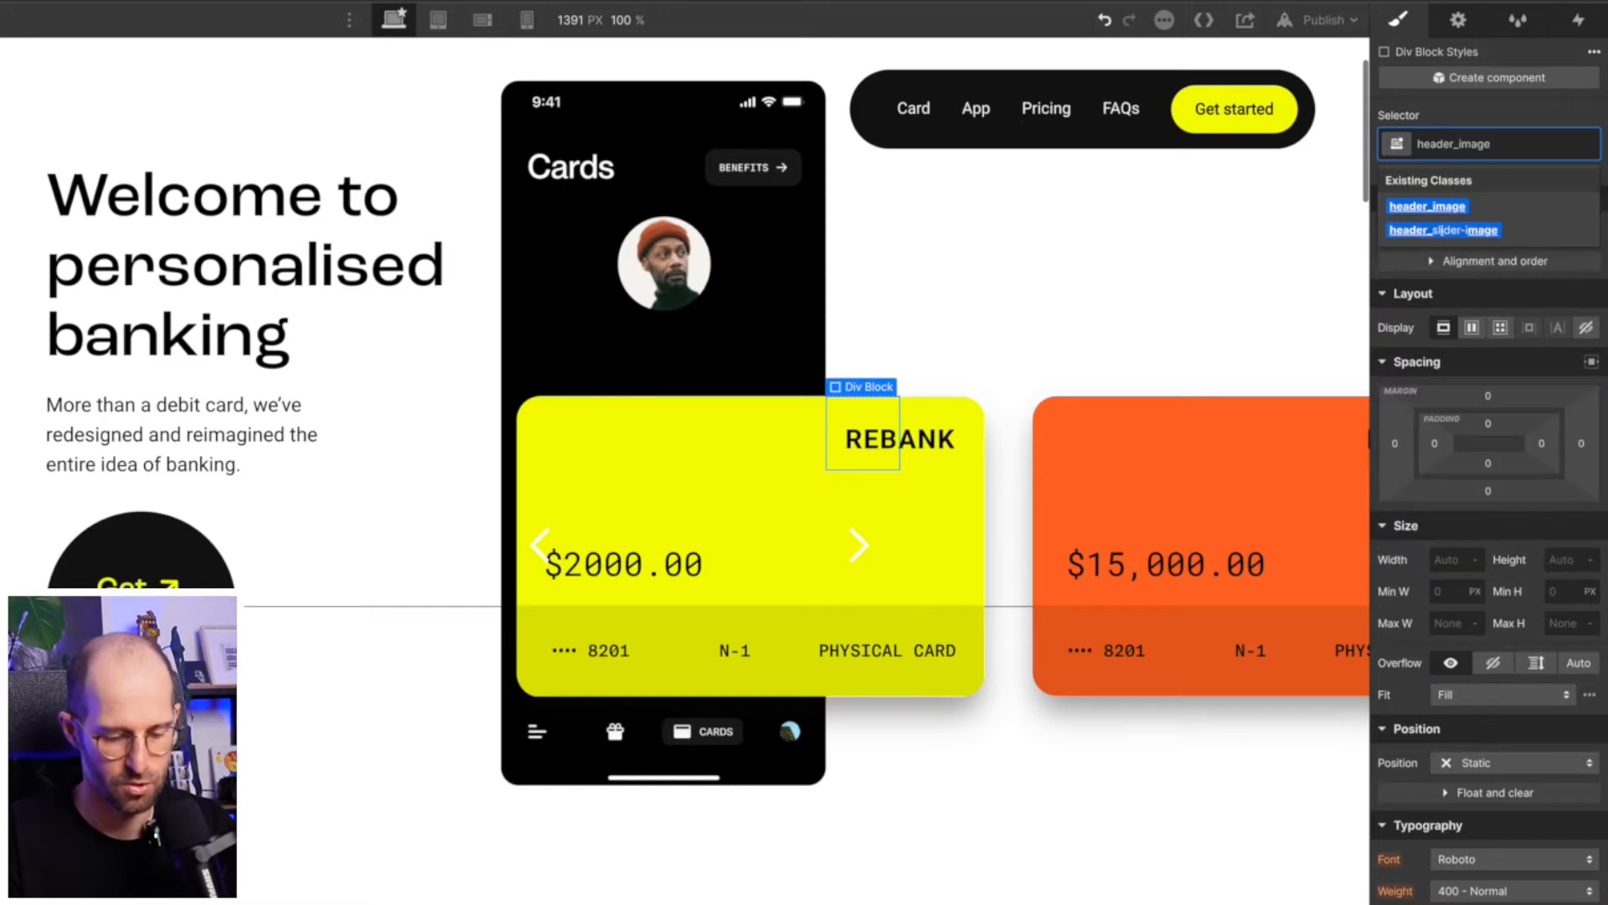
type("w")
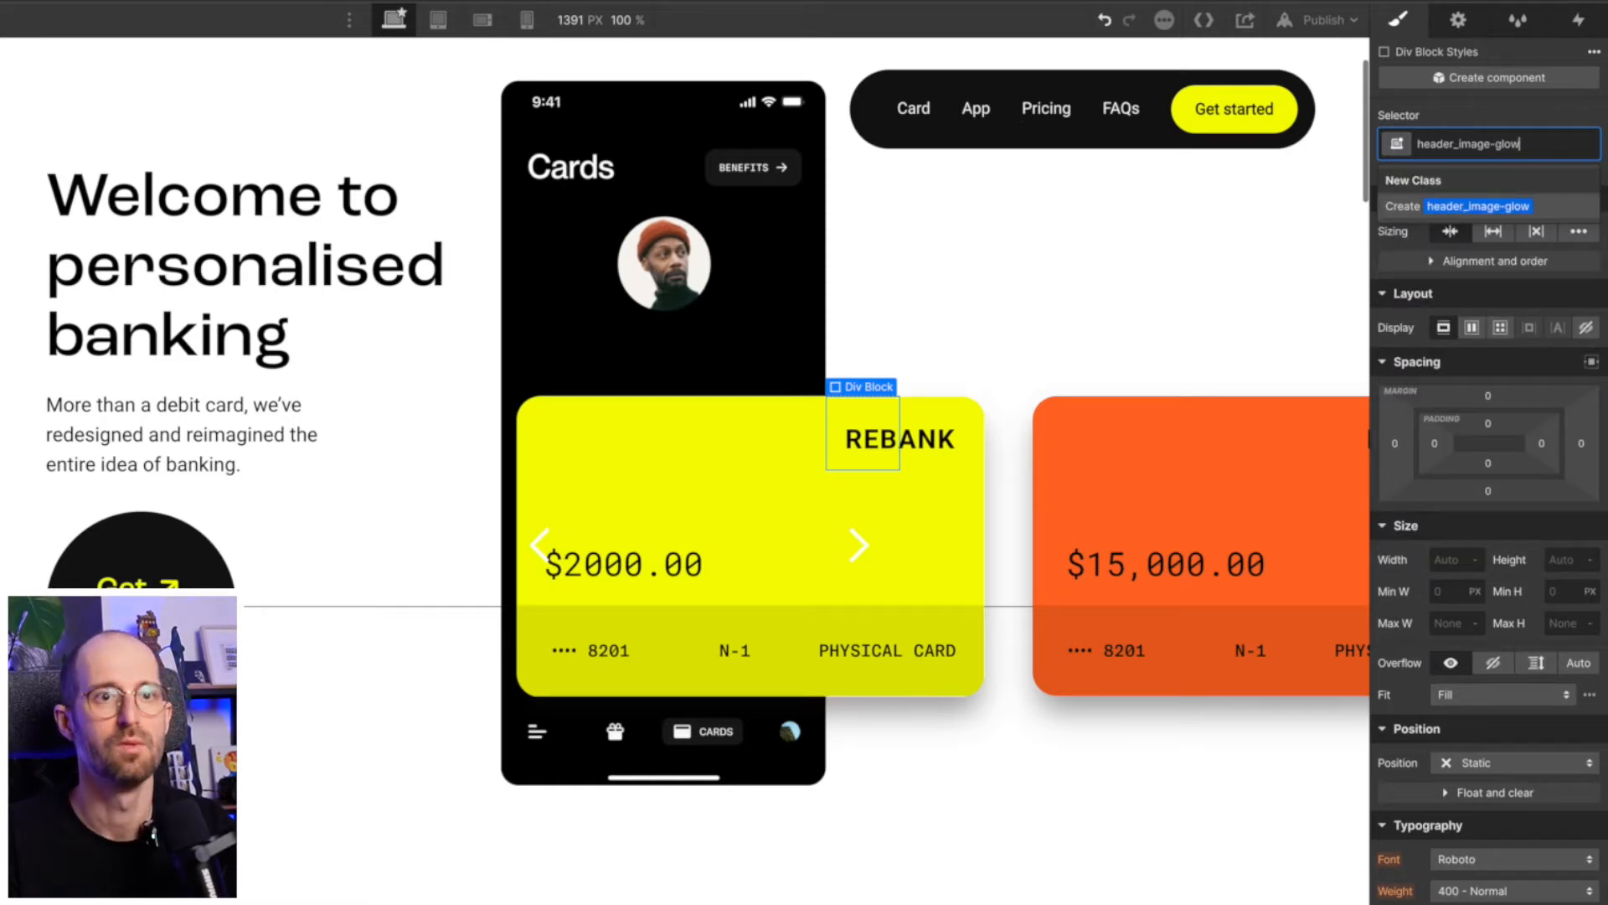
key("Return")
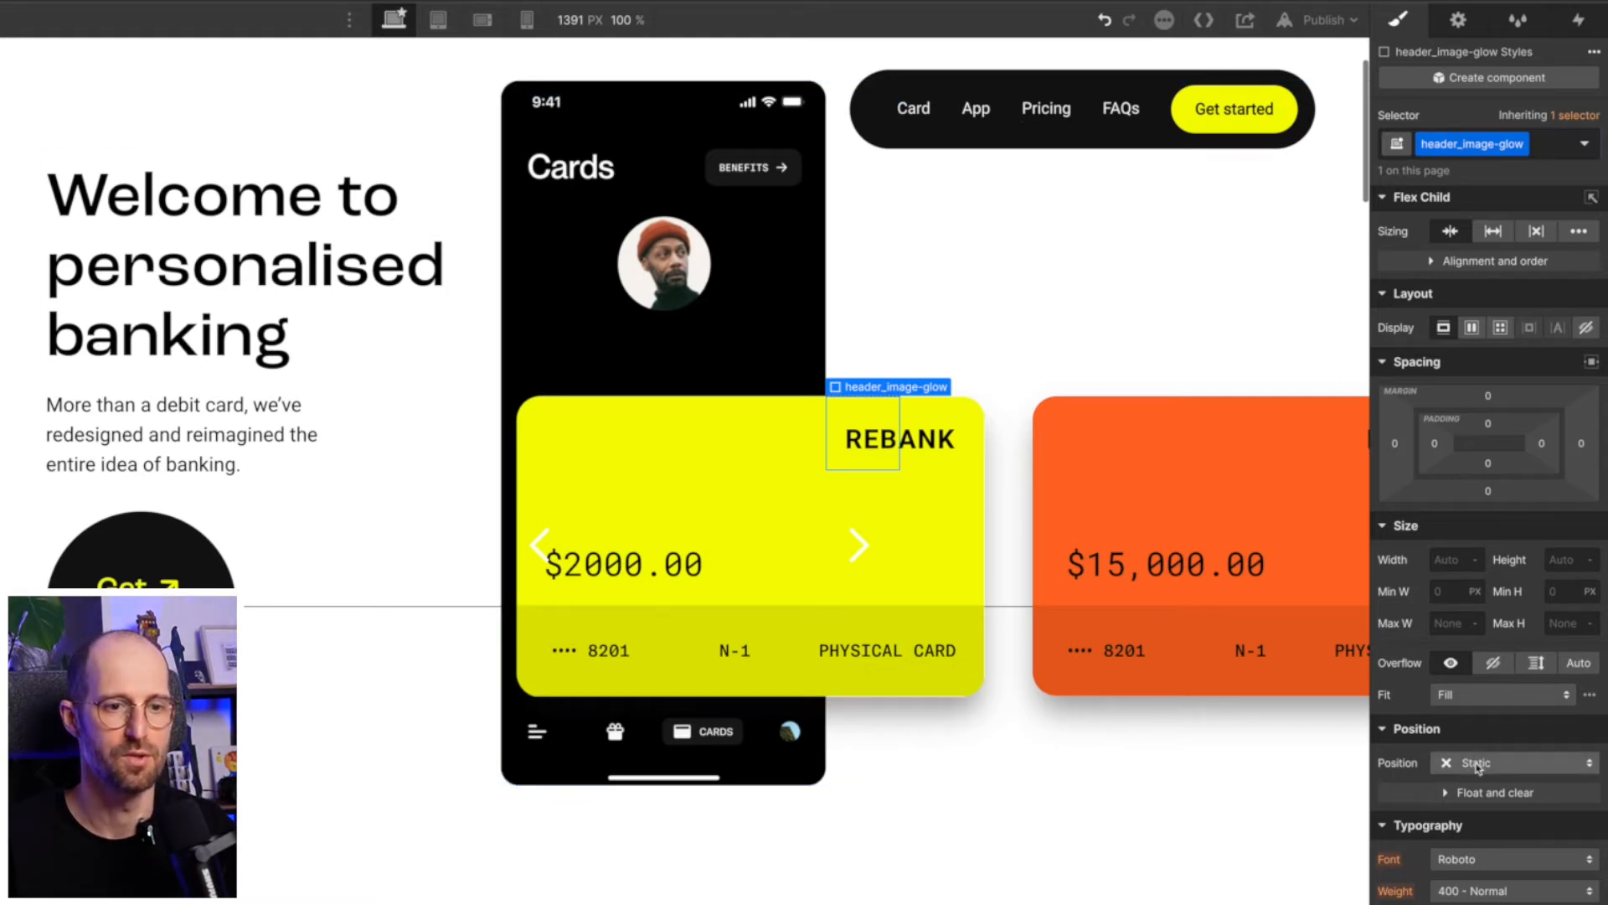
- Set header_image-glow to absolute position and justify the children of header_right-mobile to the center
left_click(1478, 764)
left_click(1481, 811)
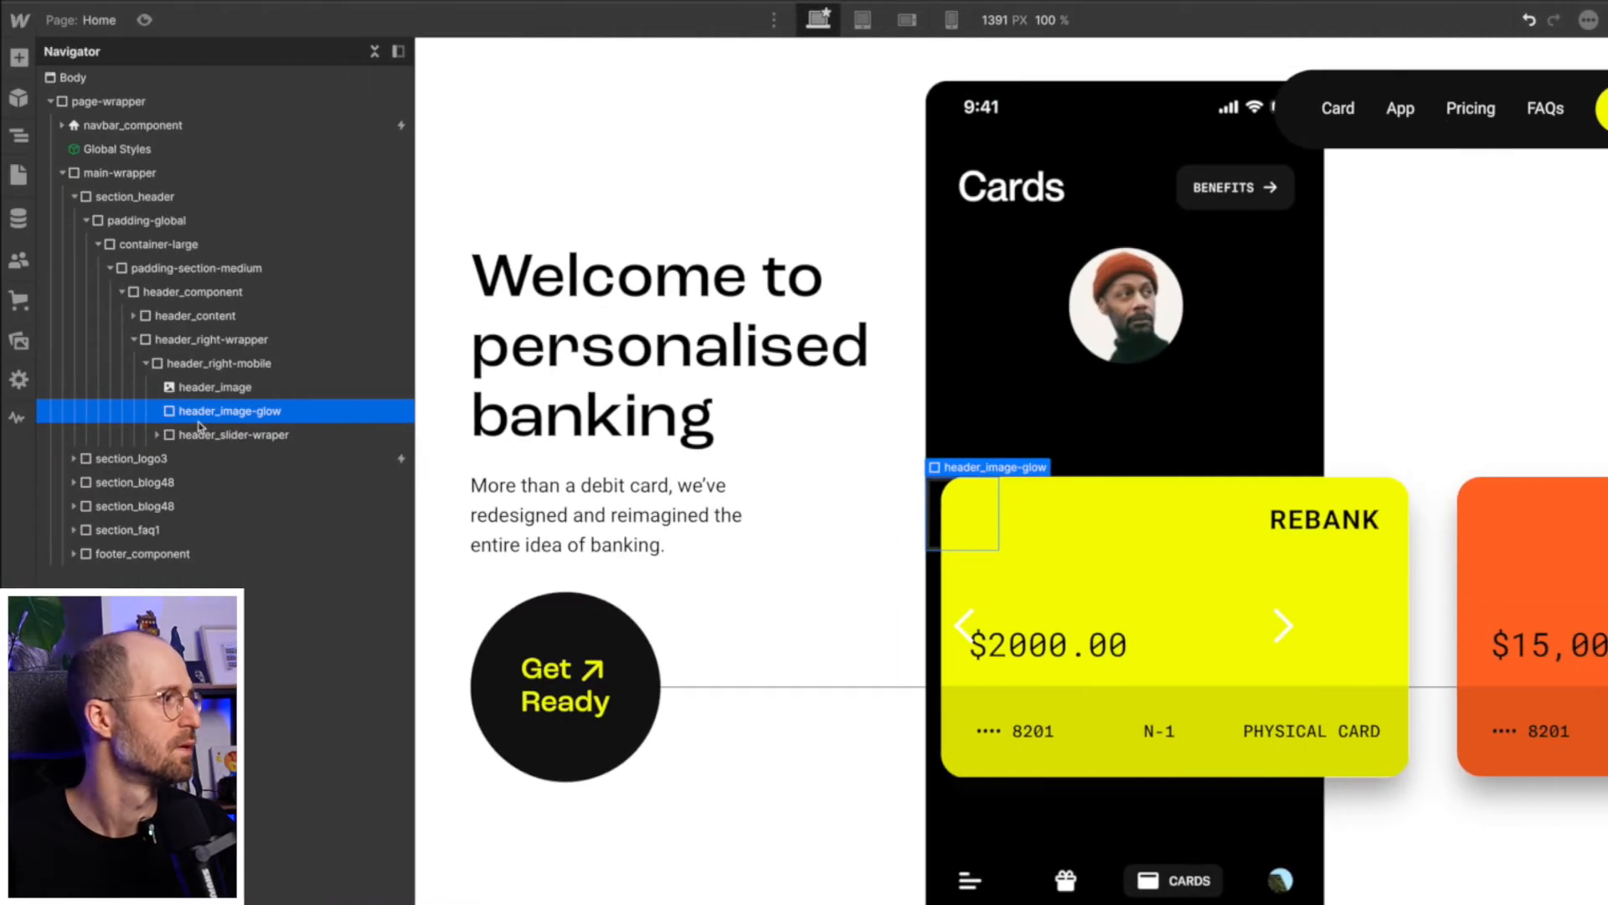
left_click(203, 366)
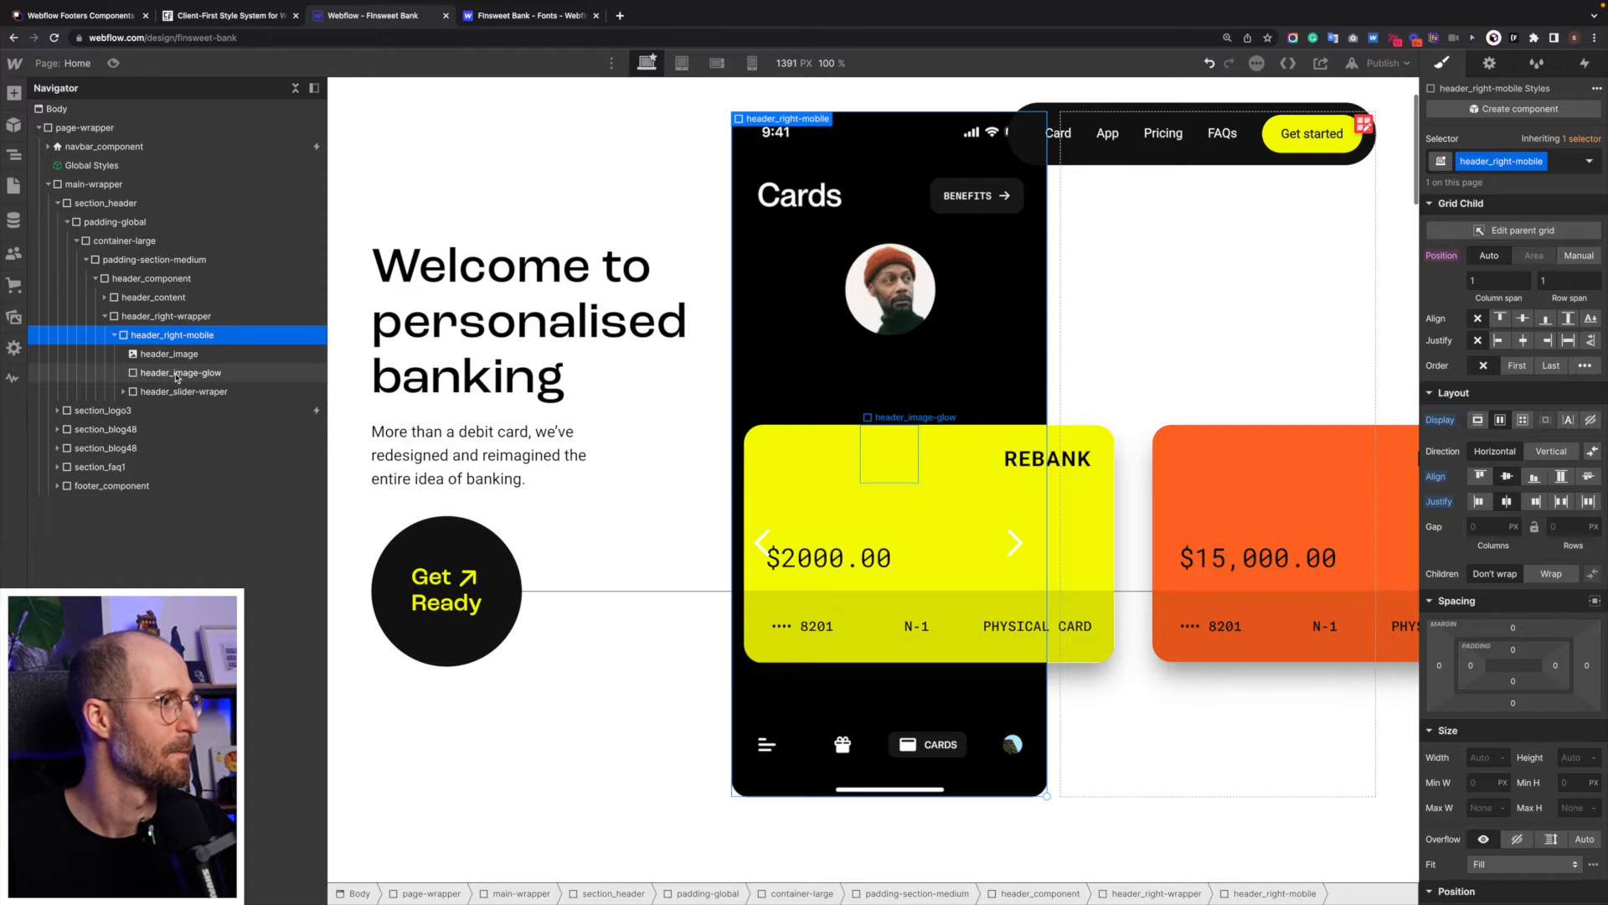
left_click(175, 374)
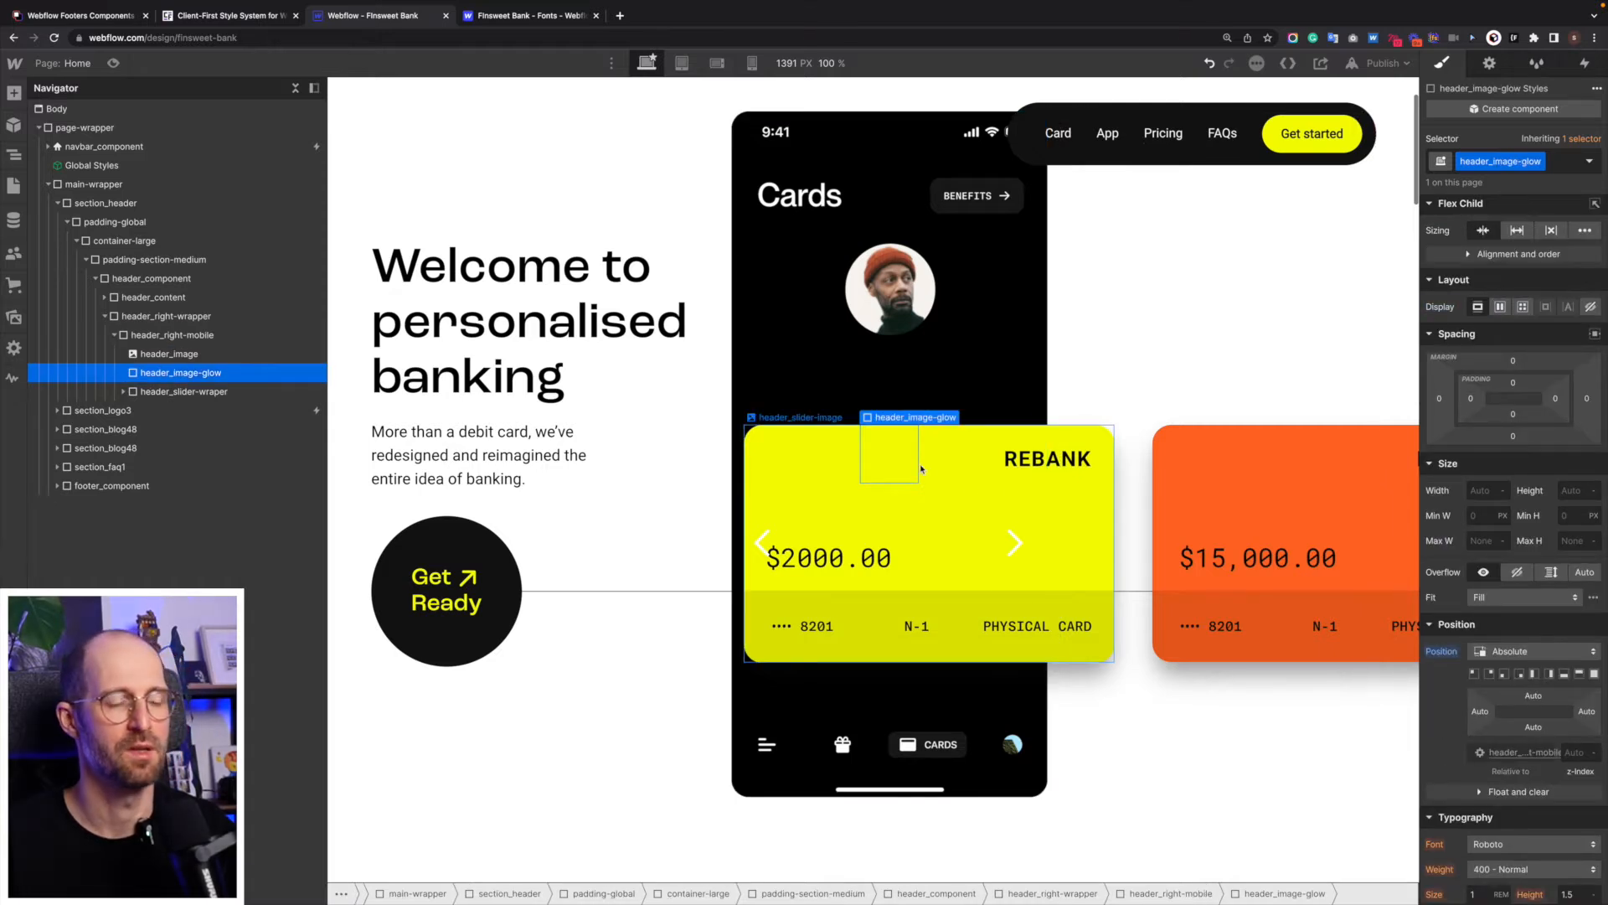
- Stretch header_image-glow over its whole parent, with offsets of 18% at top and bottom and -20% at left and right
scroll(921, 469, "up", 1)
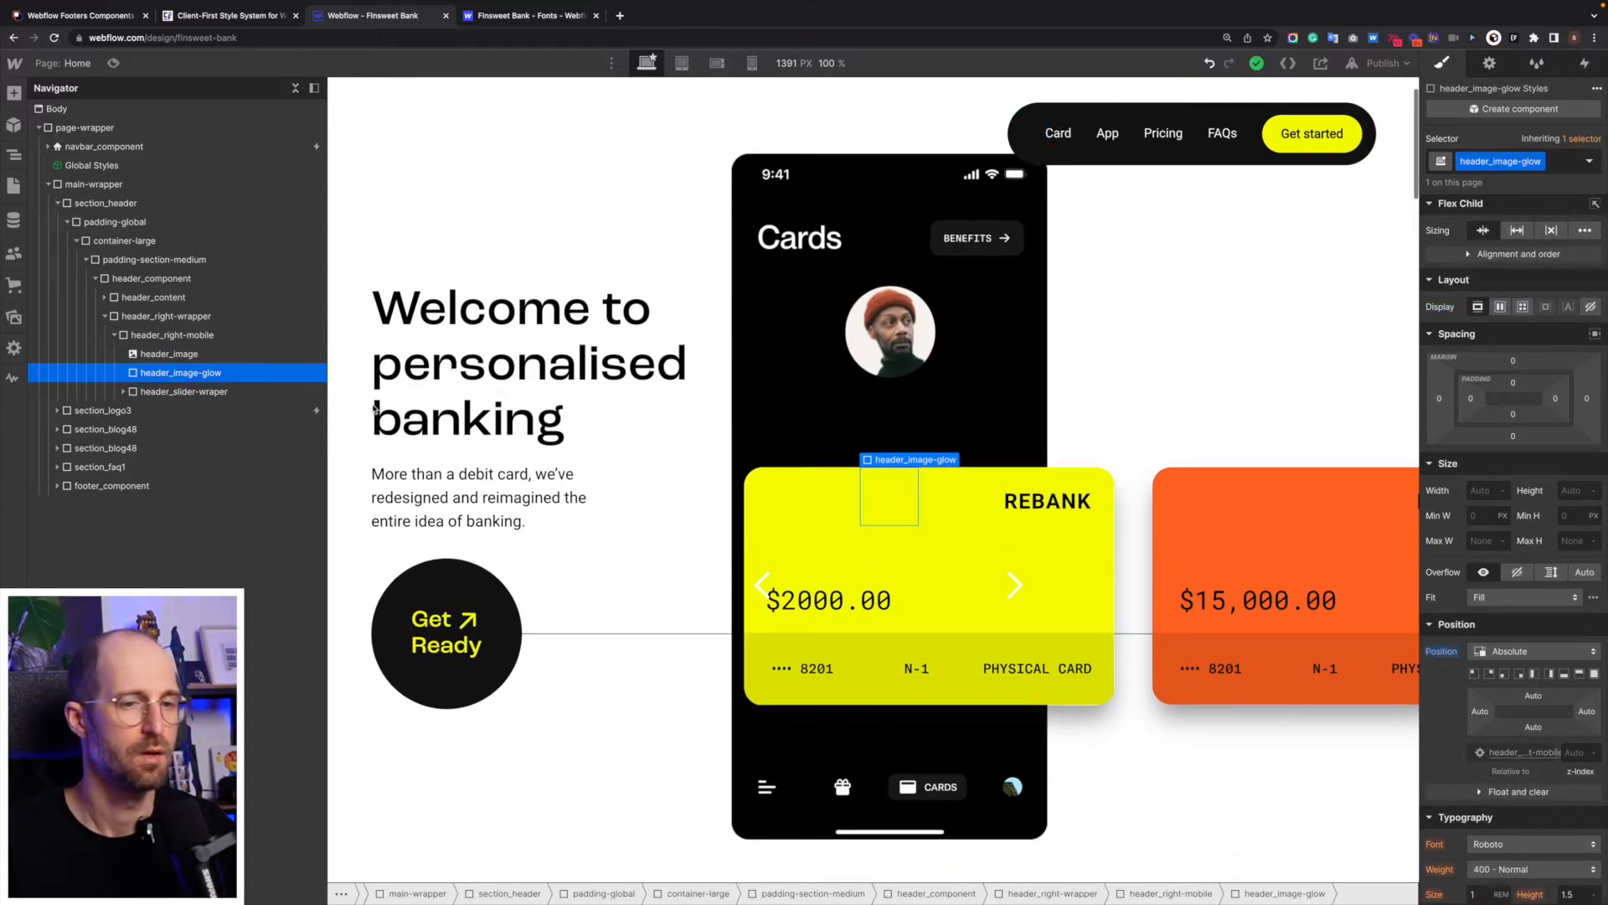
left_click(1595, 673)
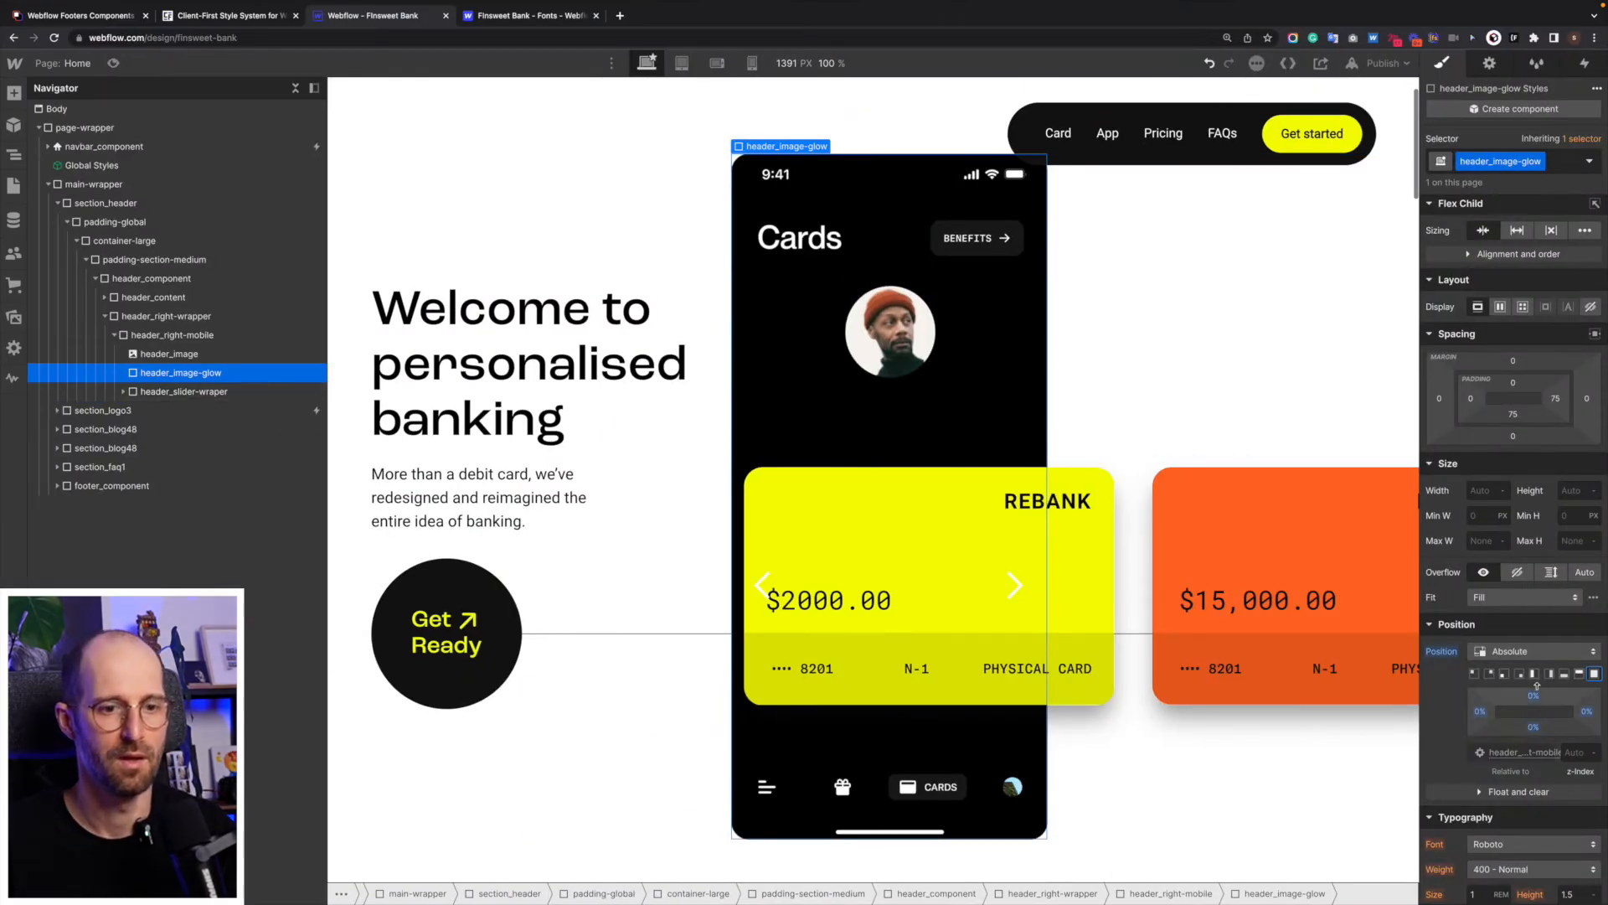
left_click_drag(1534, 699, 1523, 630)
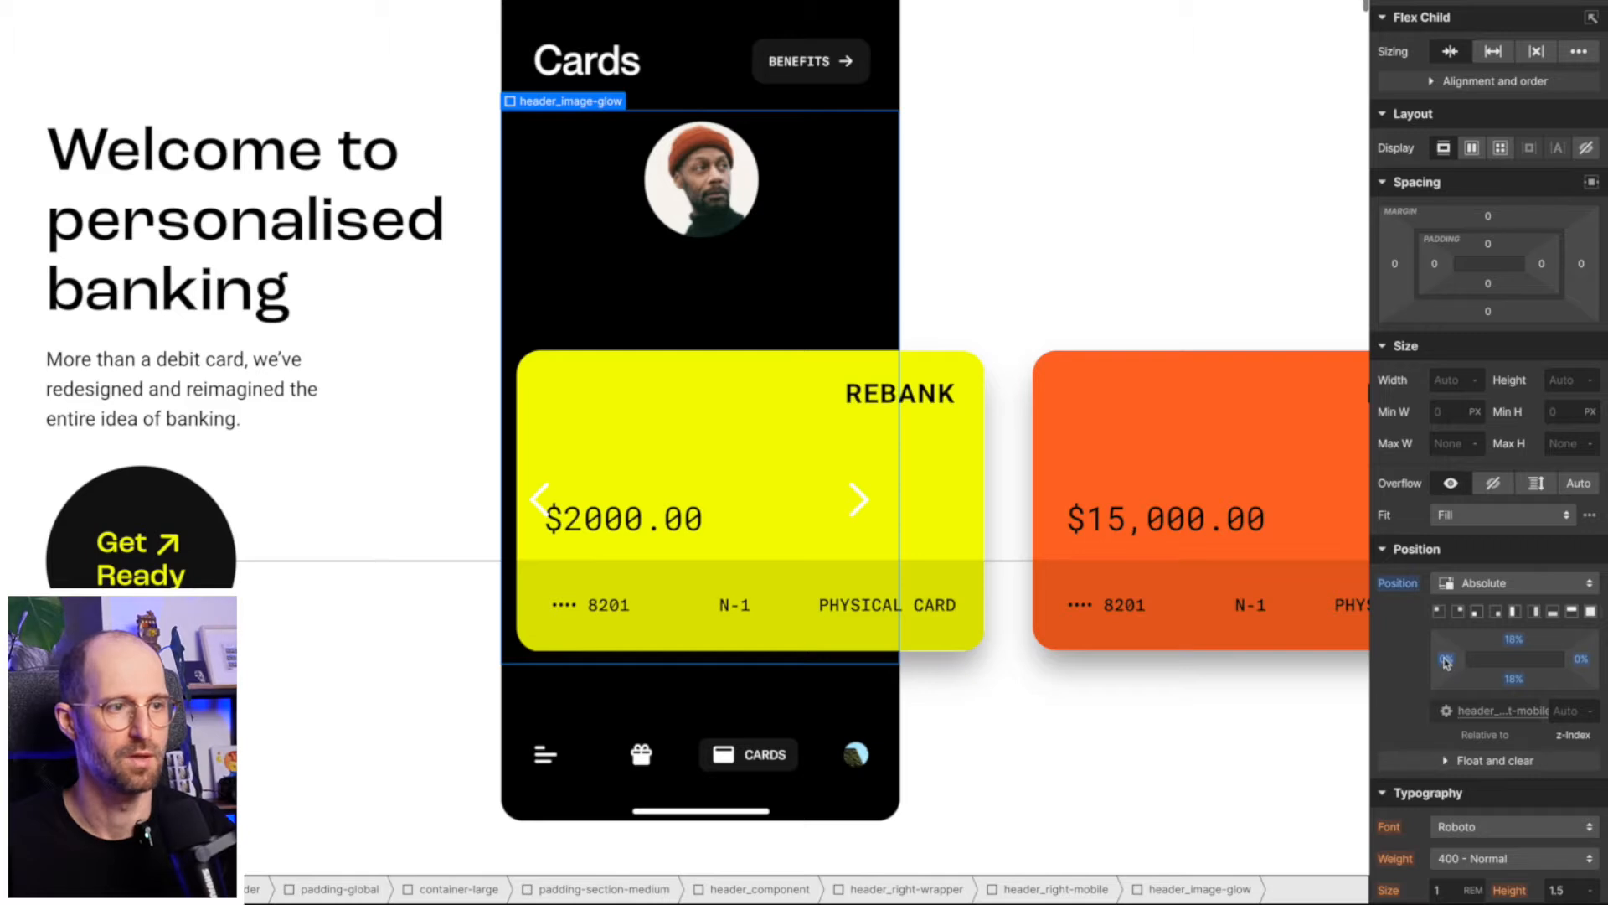
mouse_move(1452, 660)
left_mouse_down()
mouse_move(1466, 661)
mouse_move(1426, 673)
left_mouse_up()
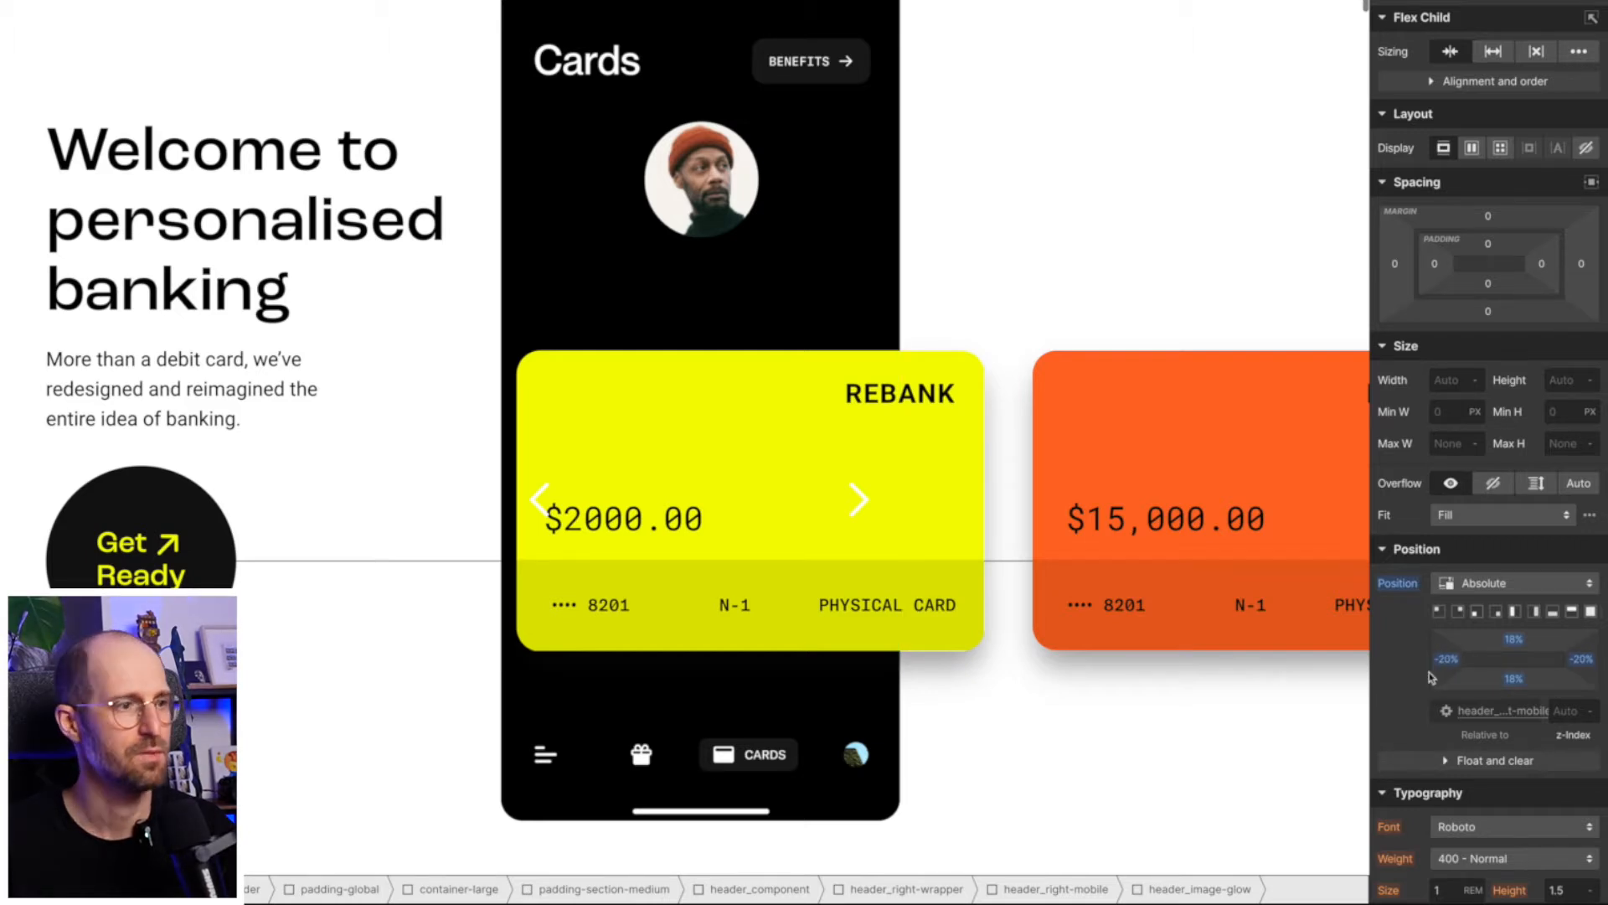
- Give header_image-glow the saved Yellow swatch as its background color
scroll(1488, 659, "down", 6)
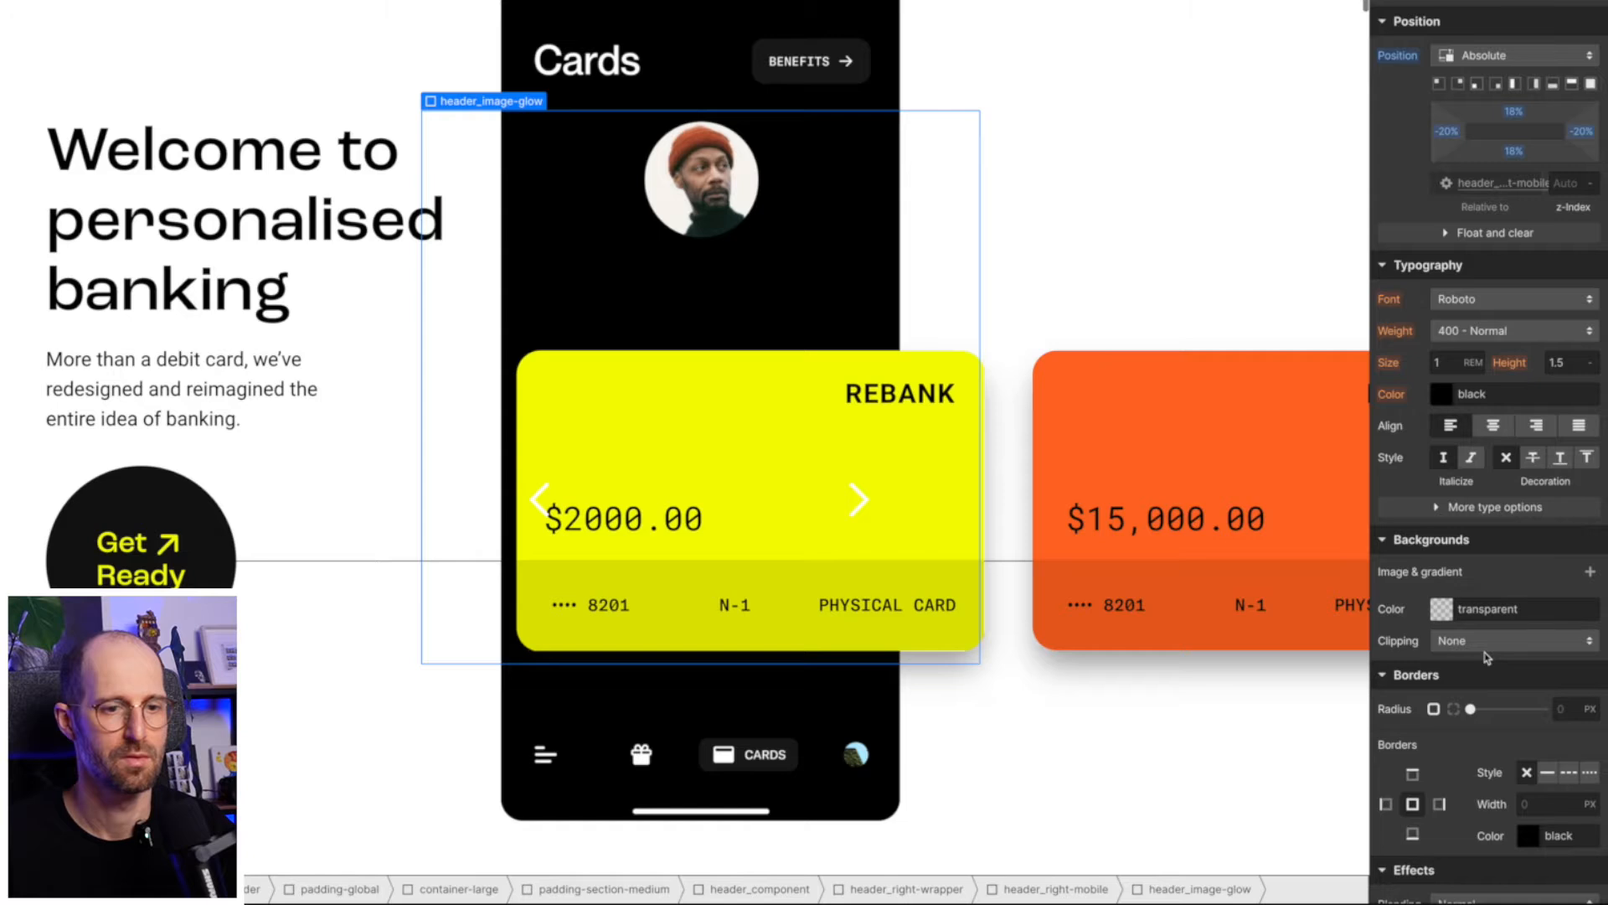
left_click(1442, 611)
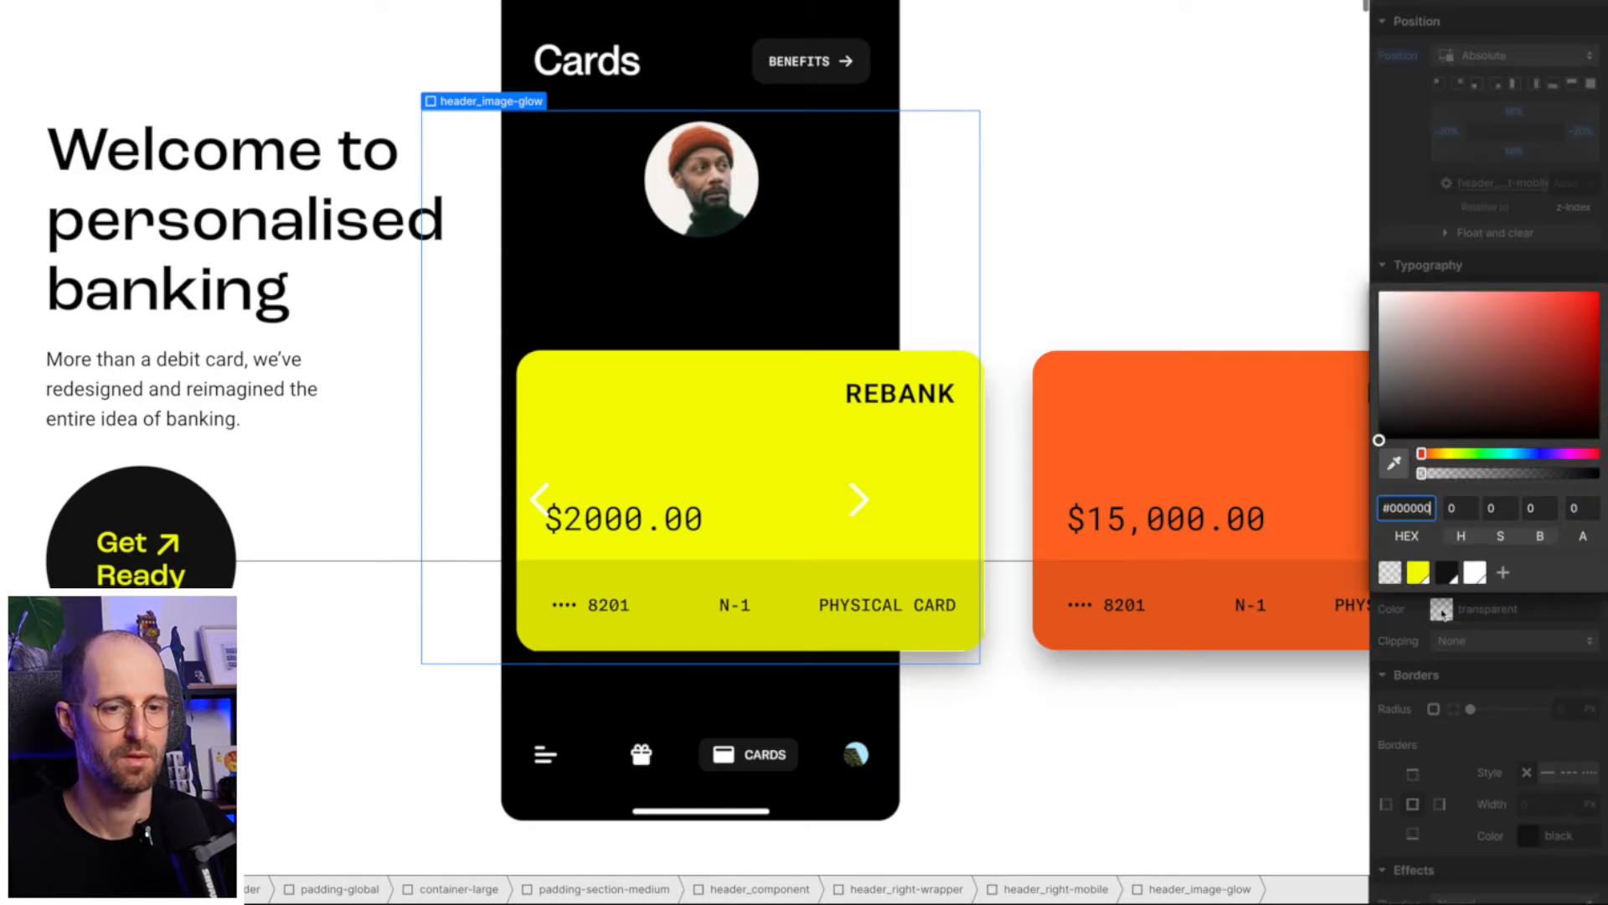
left_click(1419, 572)
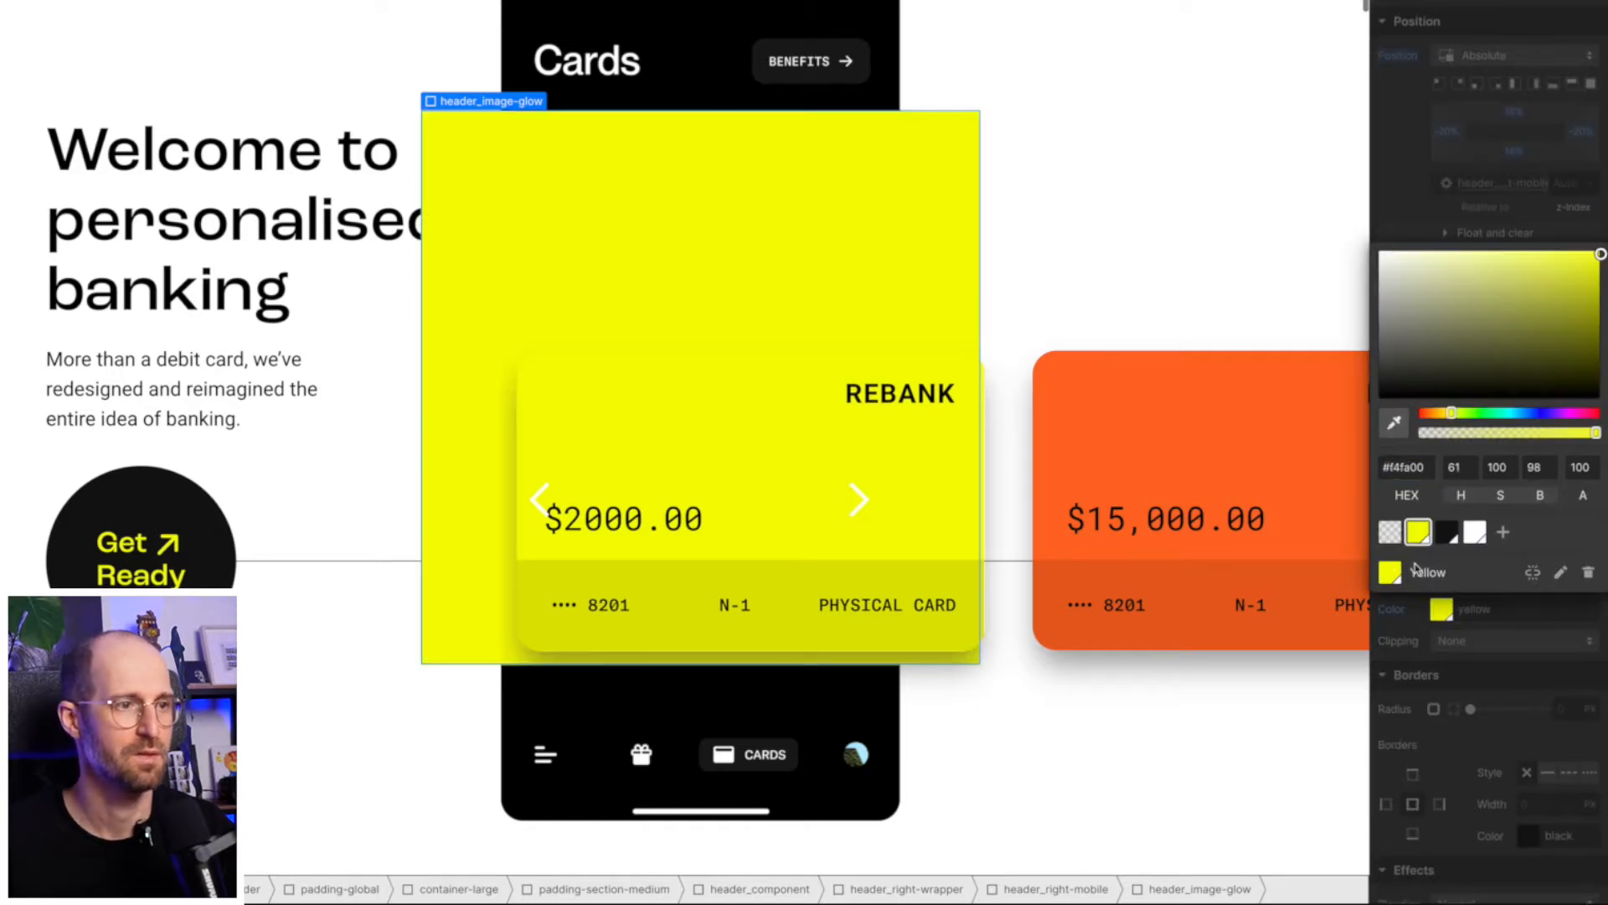
left_click(1424, 229)
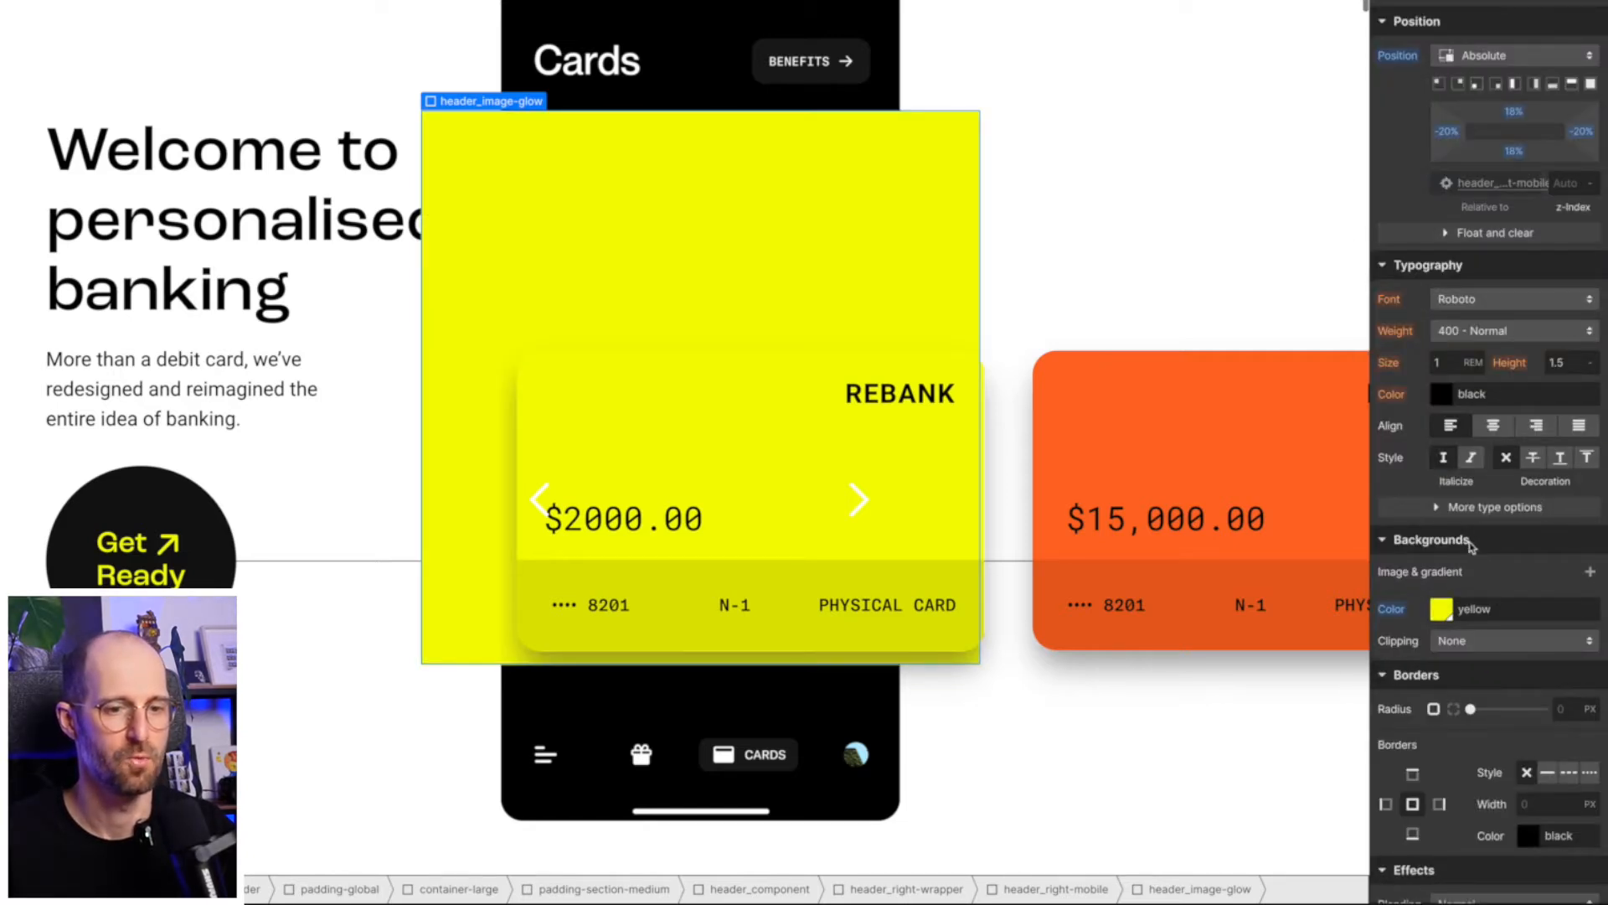
- Try a corner radius of 100 vw on header_image-glow
left_click(1568, 709)
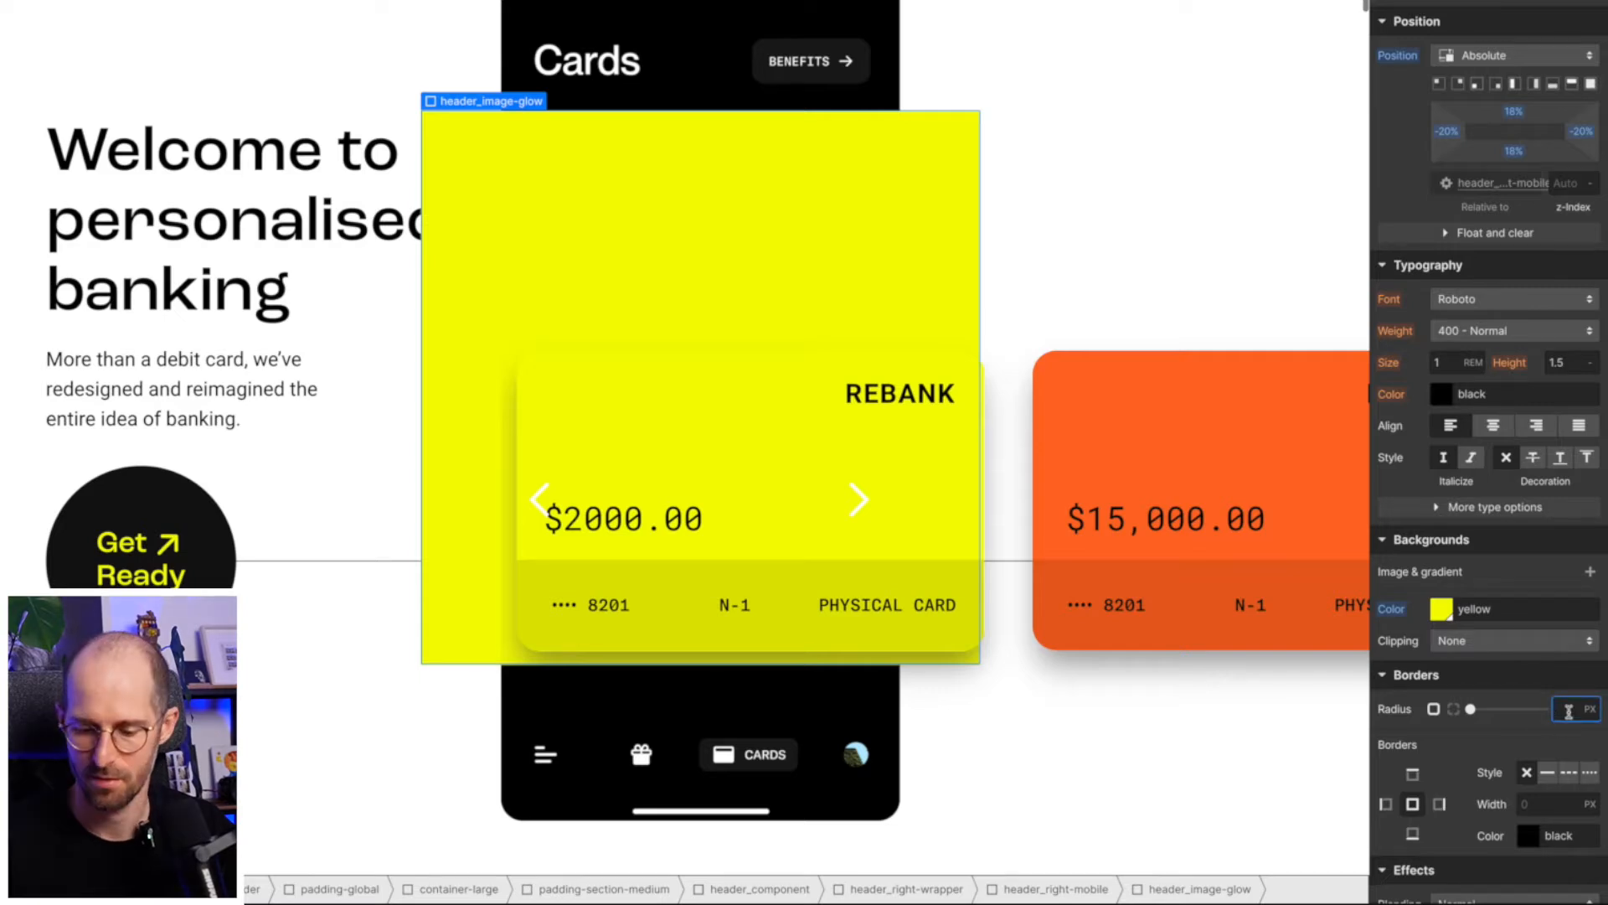
type("100")
key("Return")
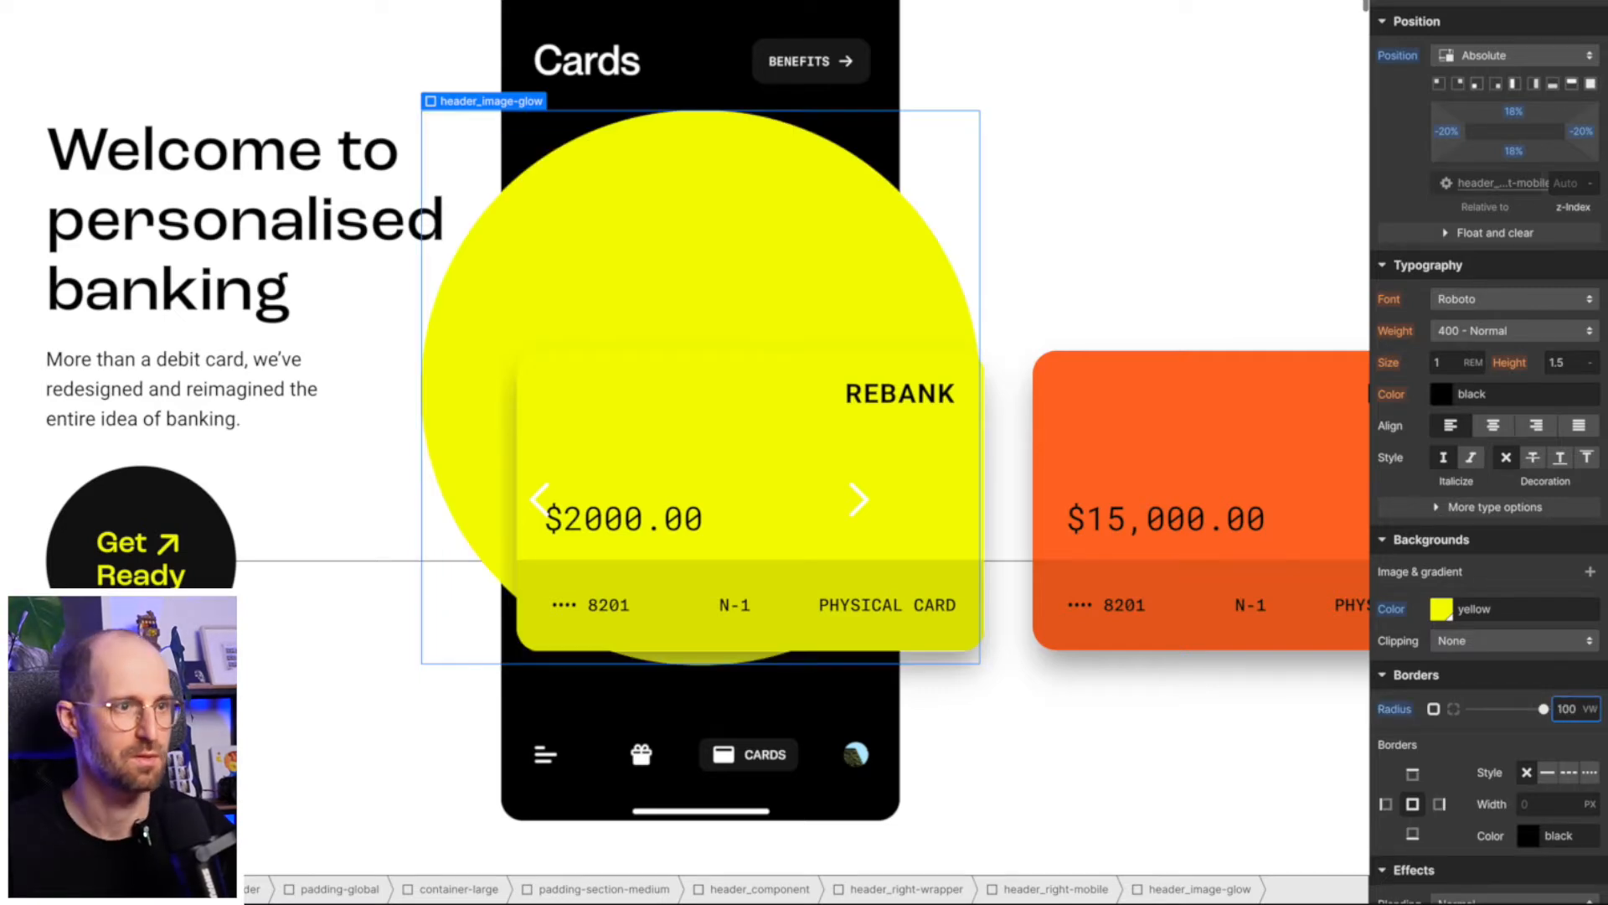
- Set the corner radius of header_image-glow to 8 rem
double_click(1567, 709)
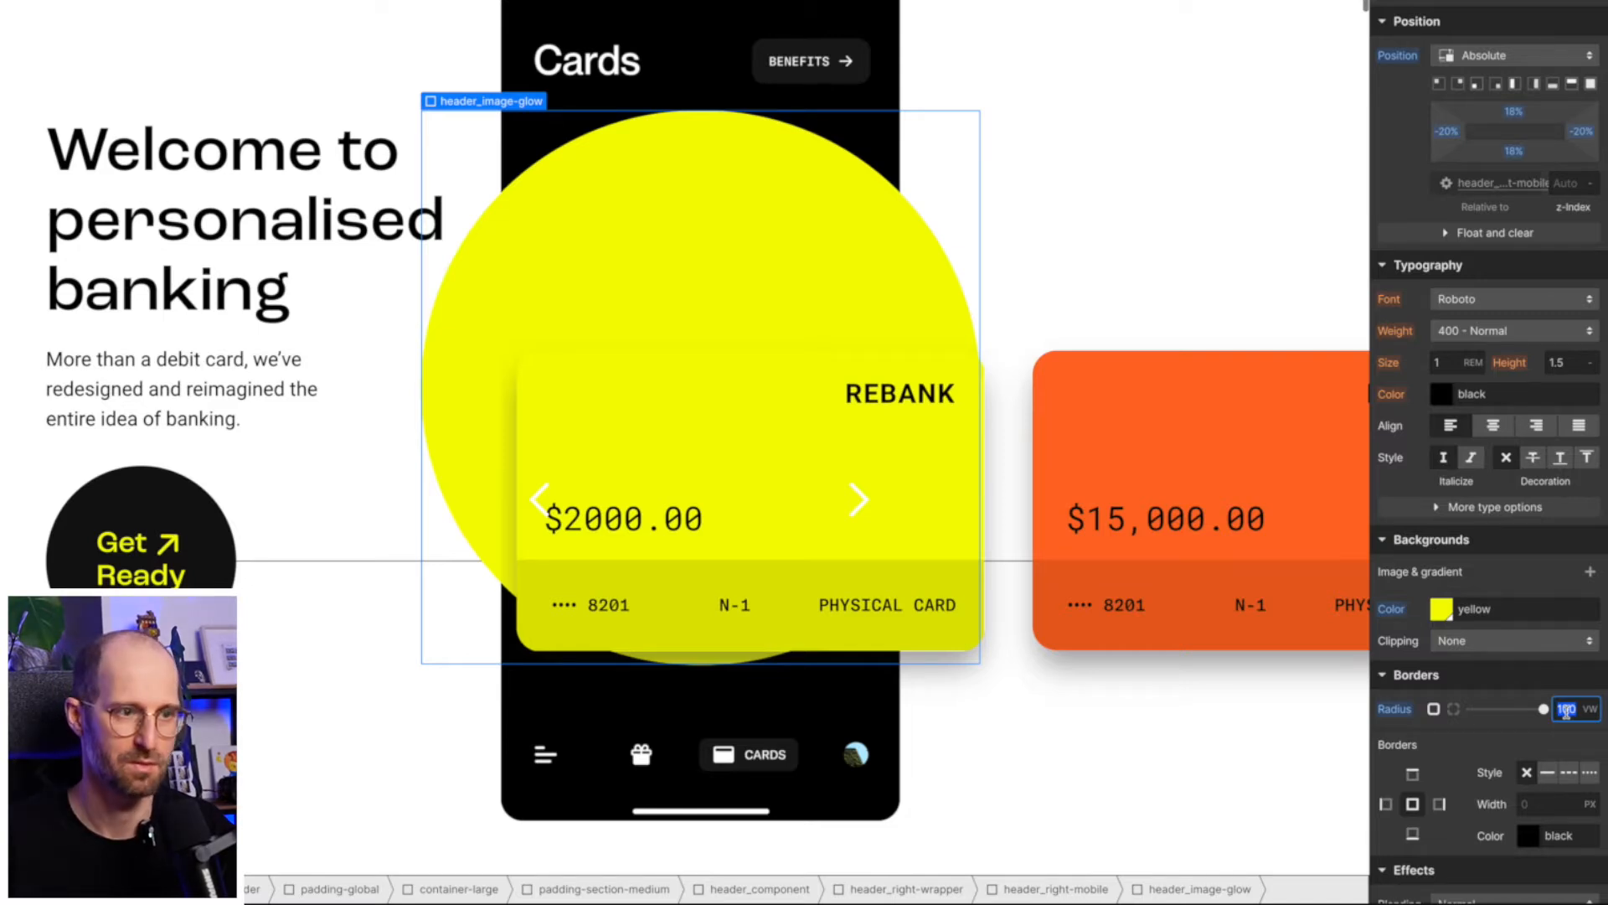
type("8")
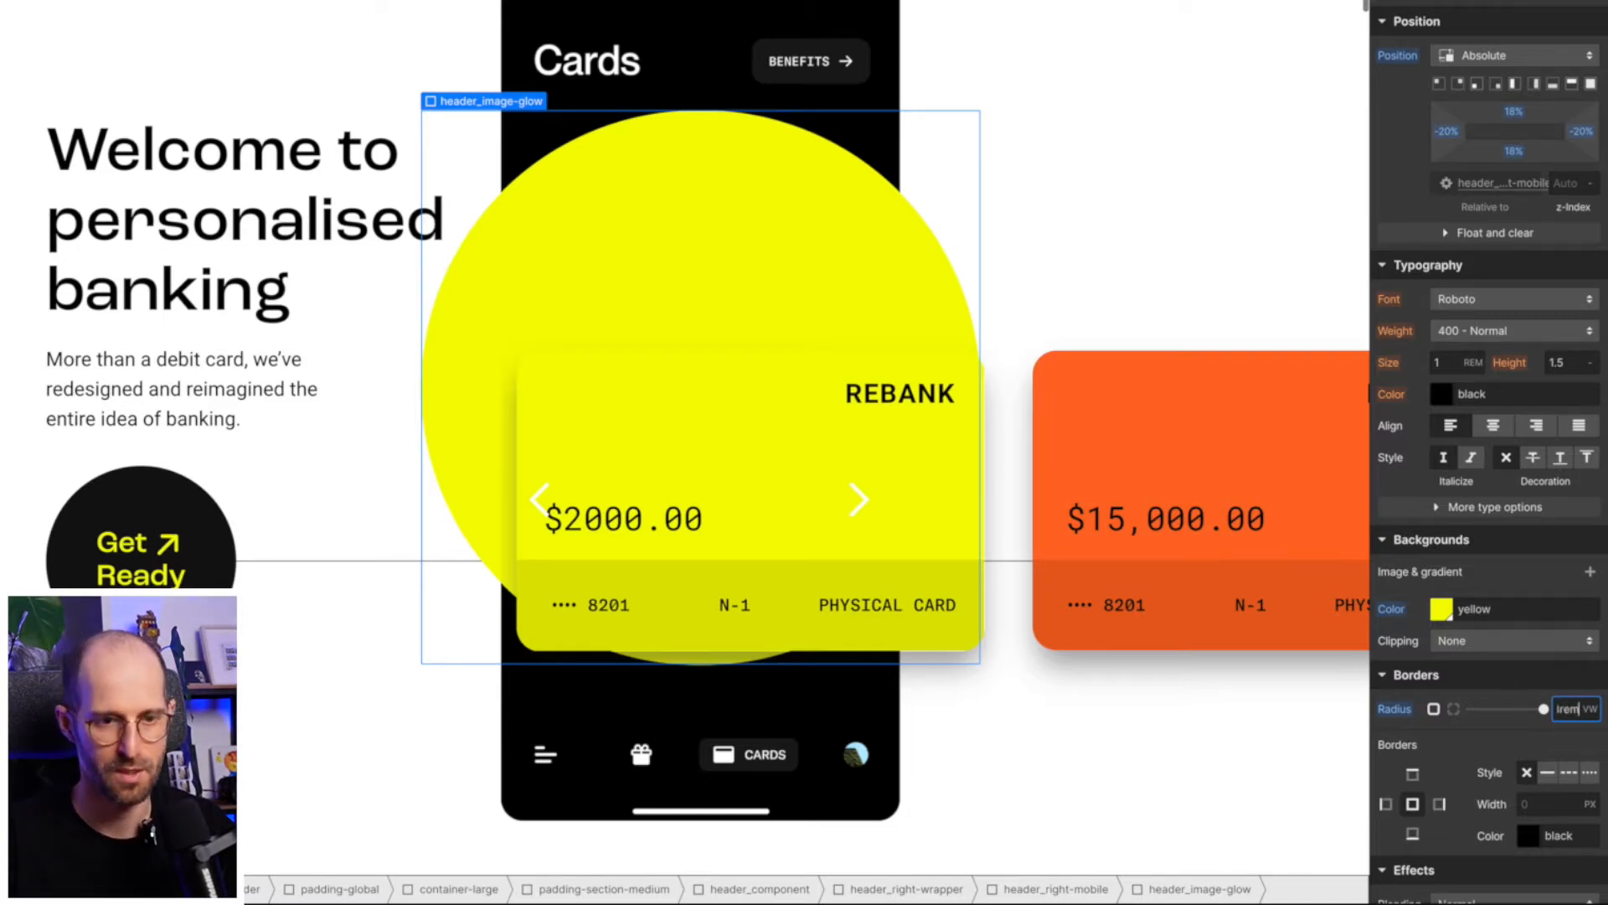
key("Return")
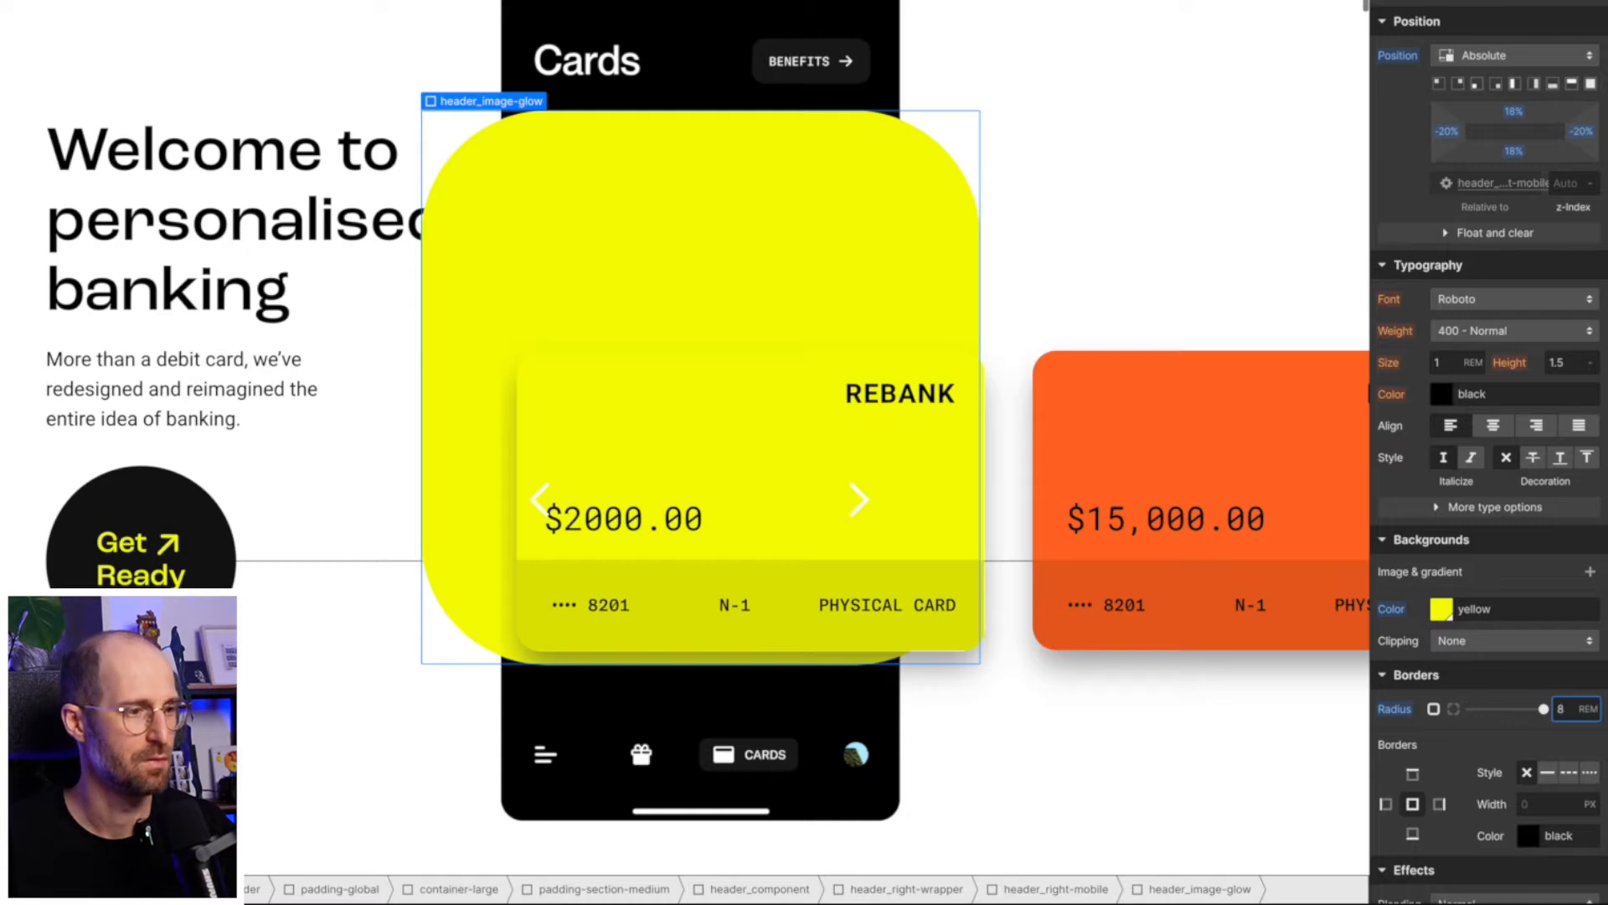
left_click(1522, 581)
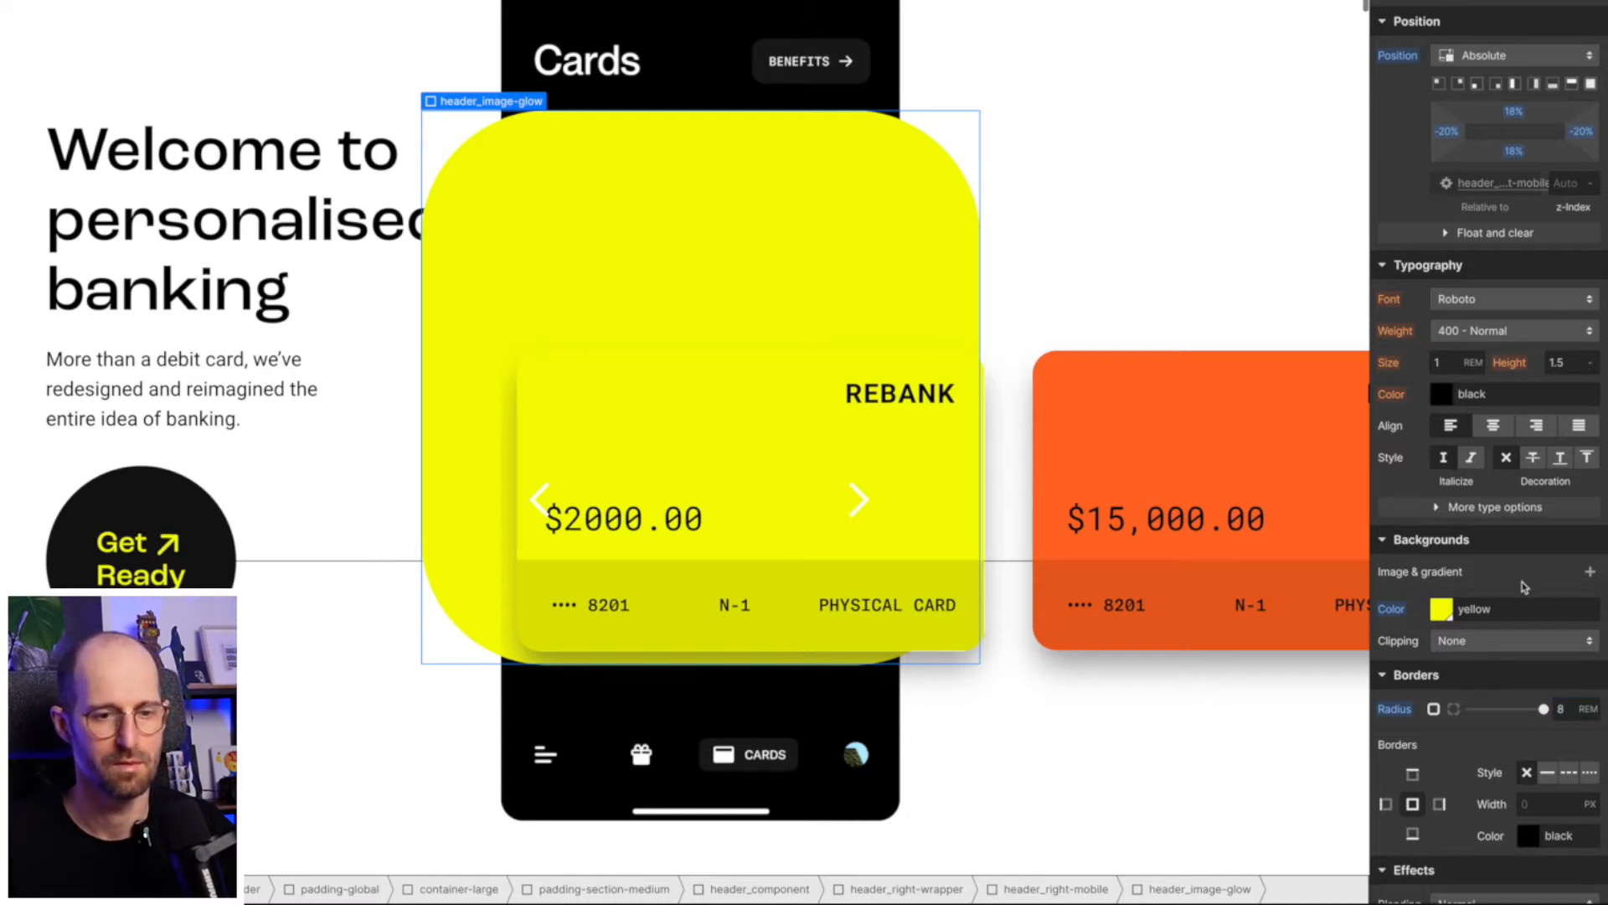
- Add a Blur filter with a 100 px radius to header_image-glow
scroll(1477, 768, "down", 5)
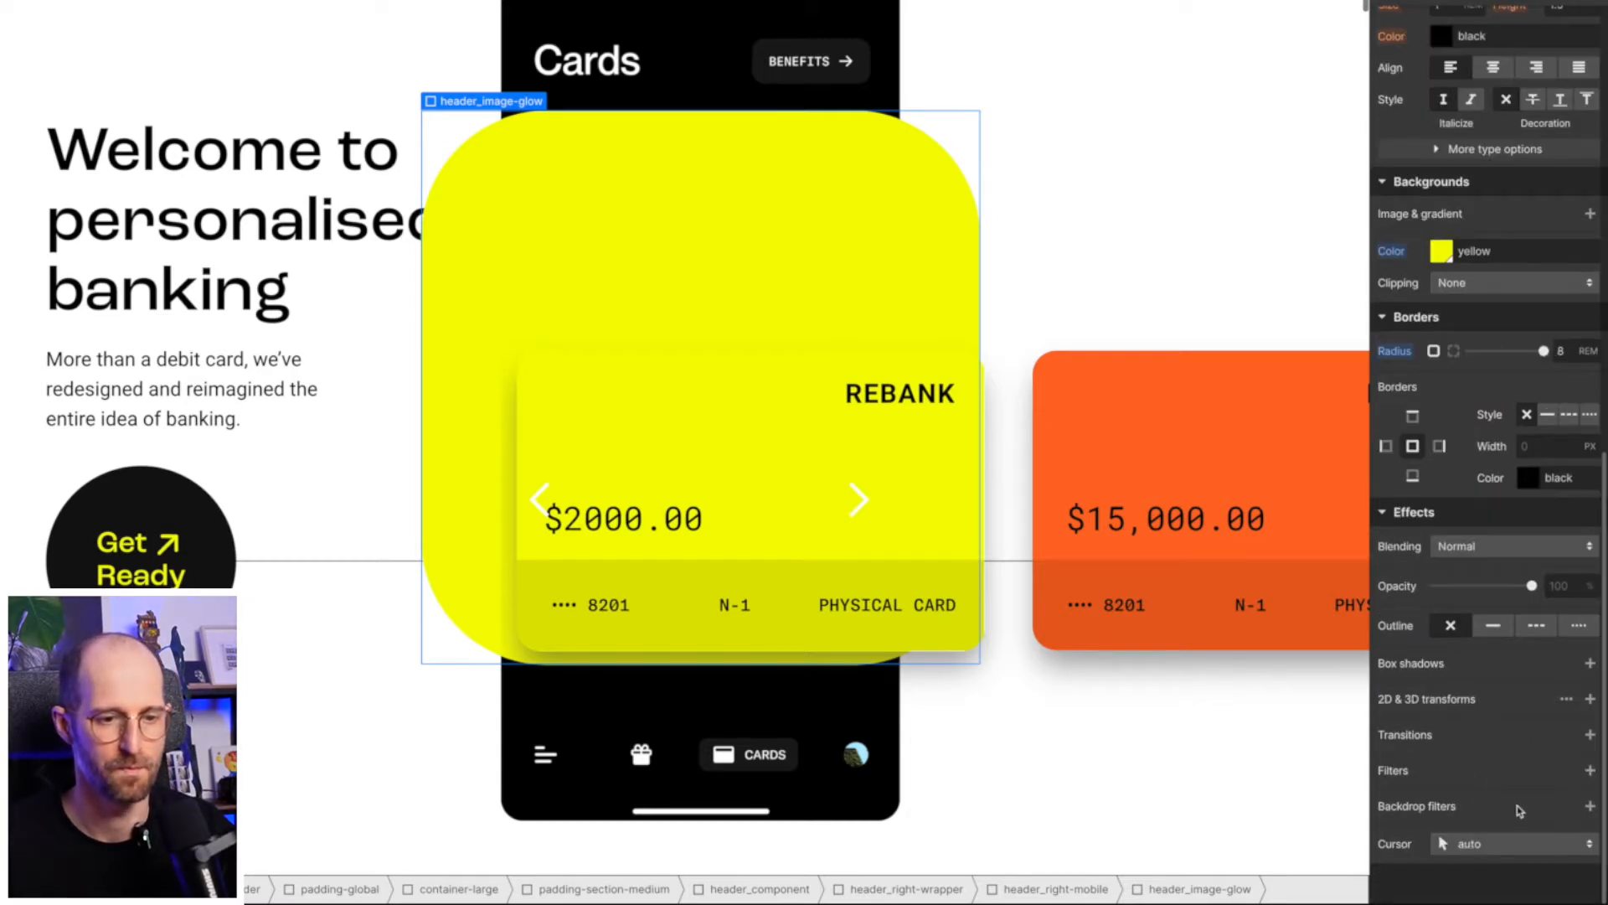
left_click(1591, 771)
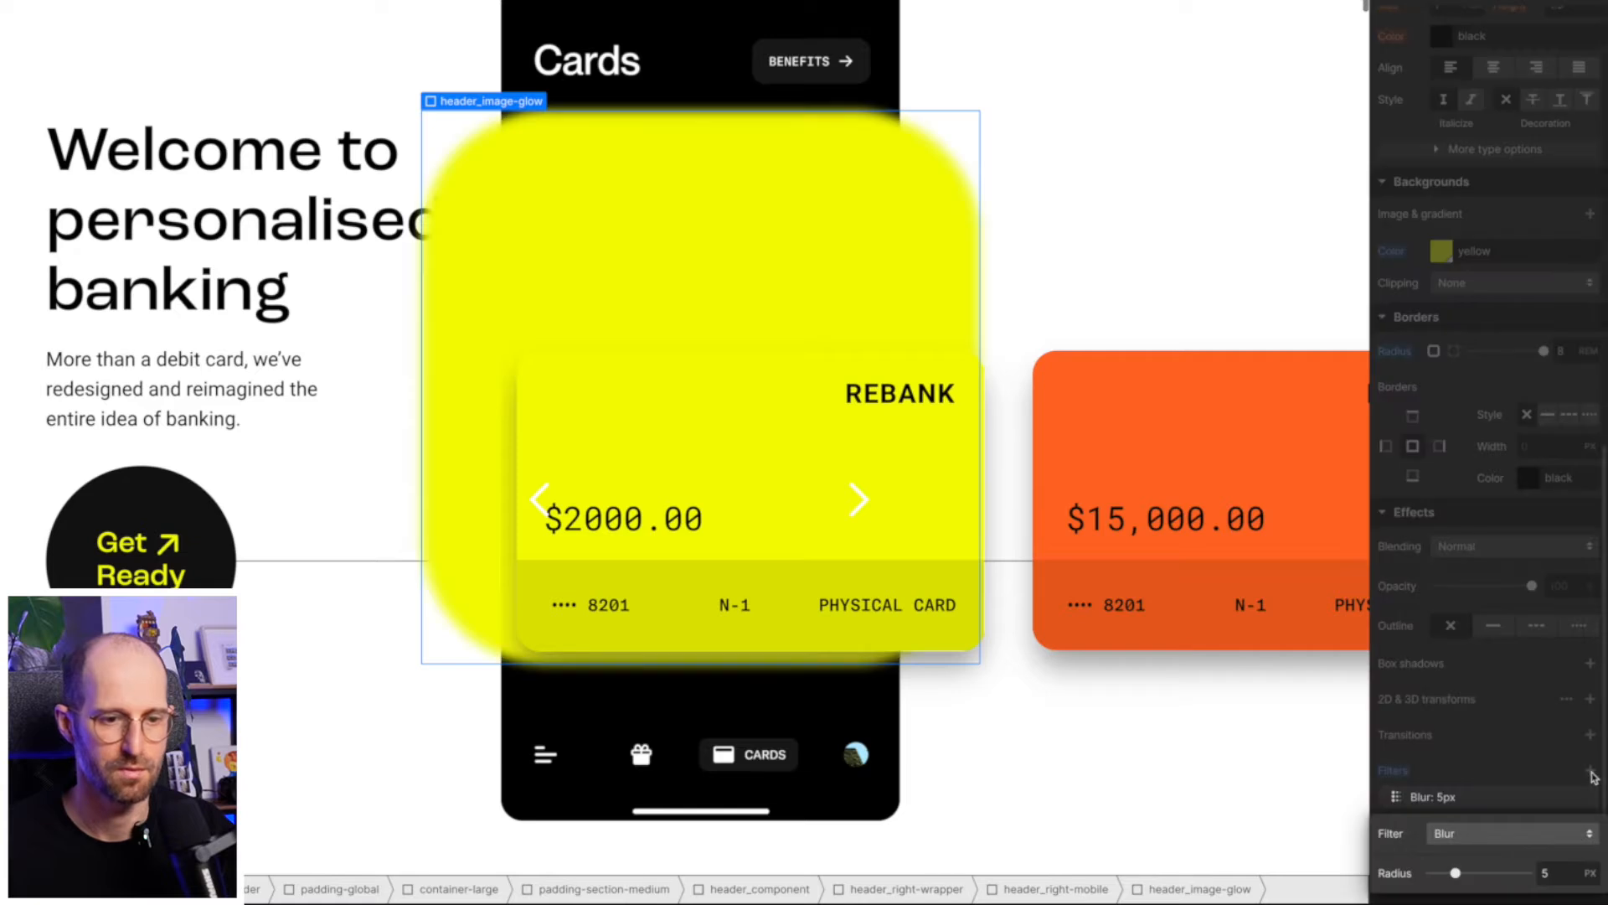
left_click(1554, 873)
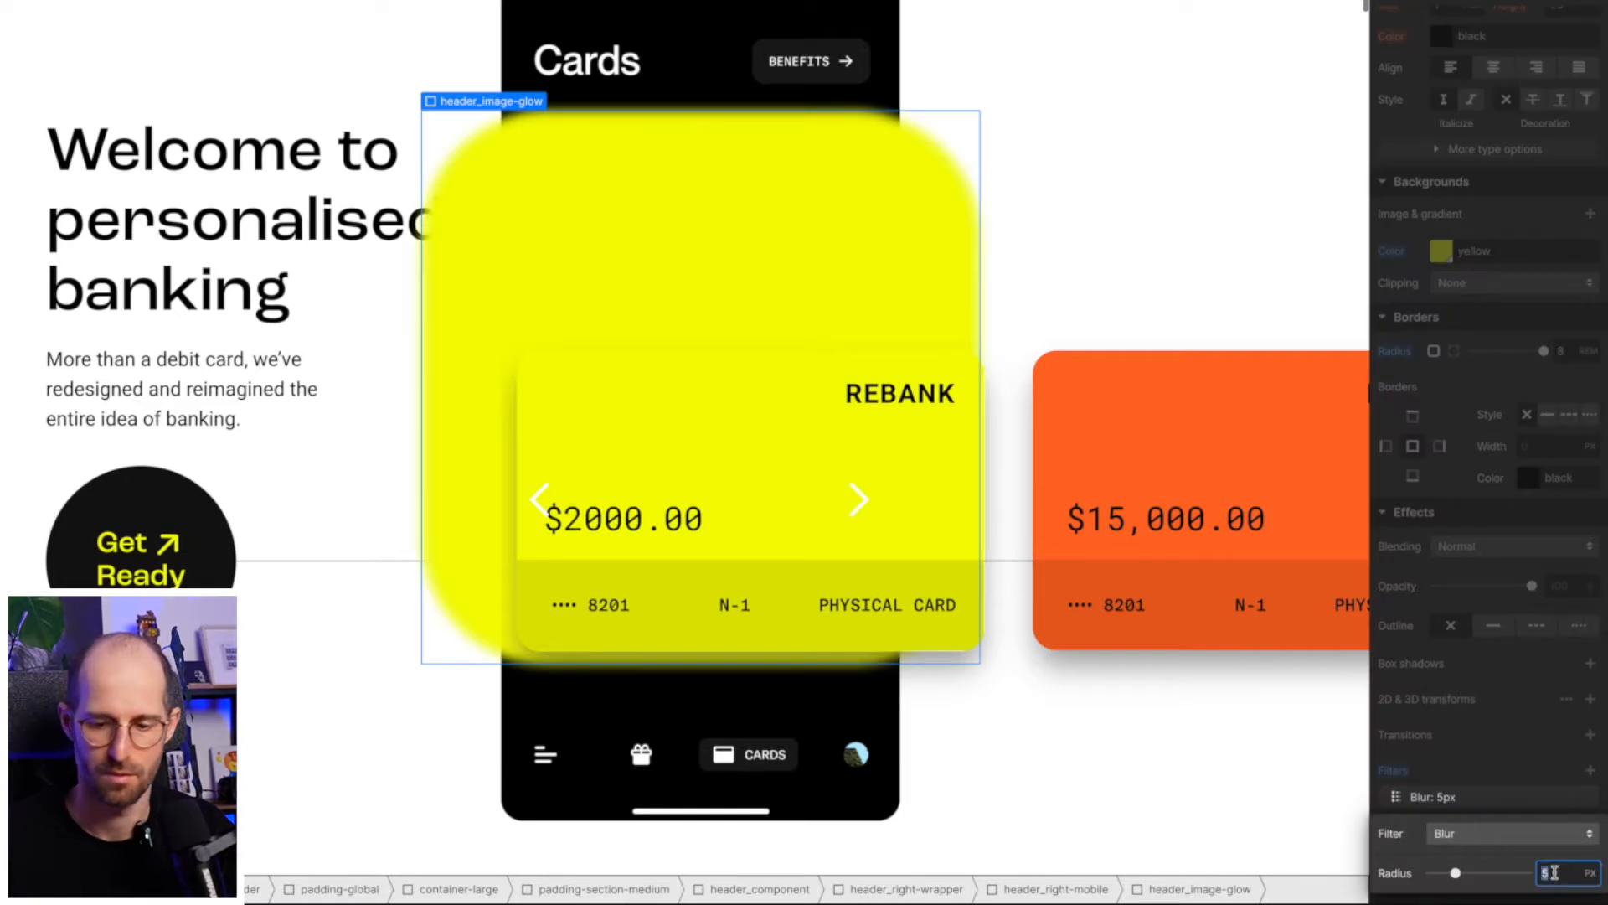
type("100")
key("Return")
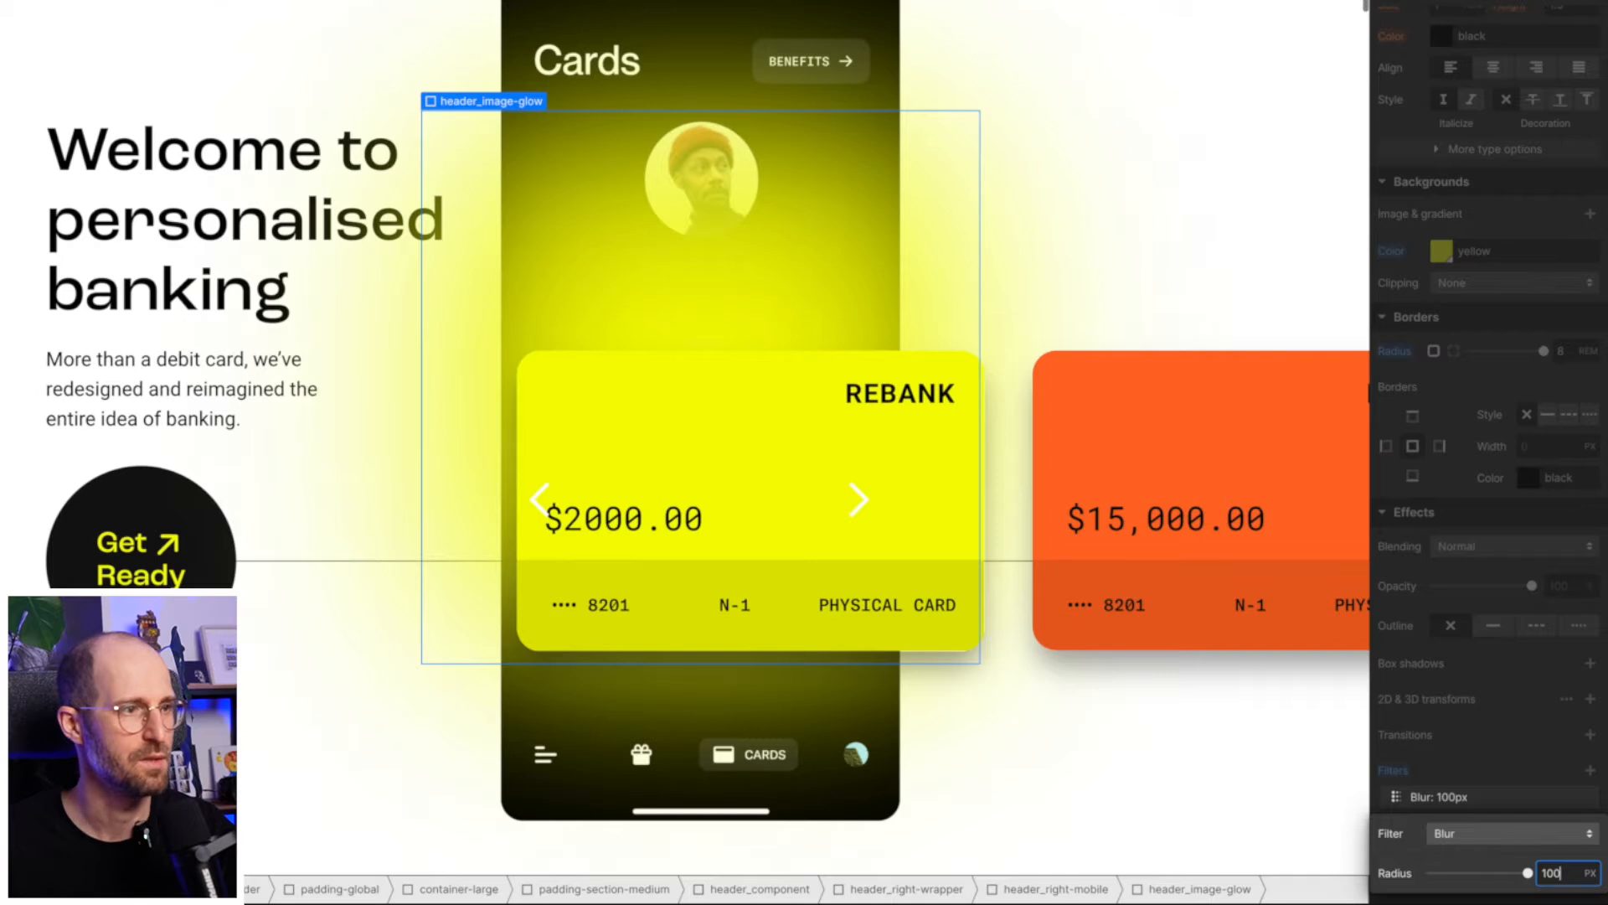
left_click(1540, 807)
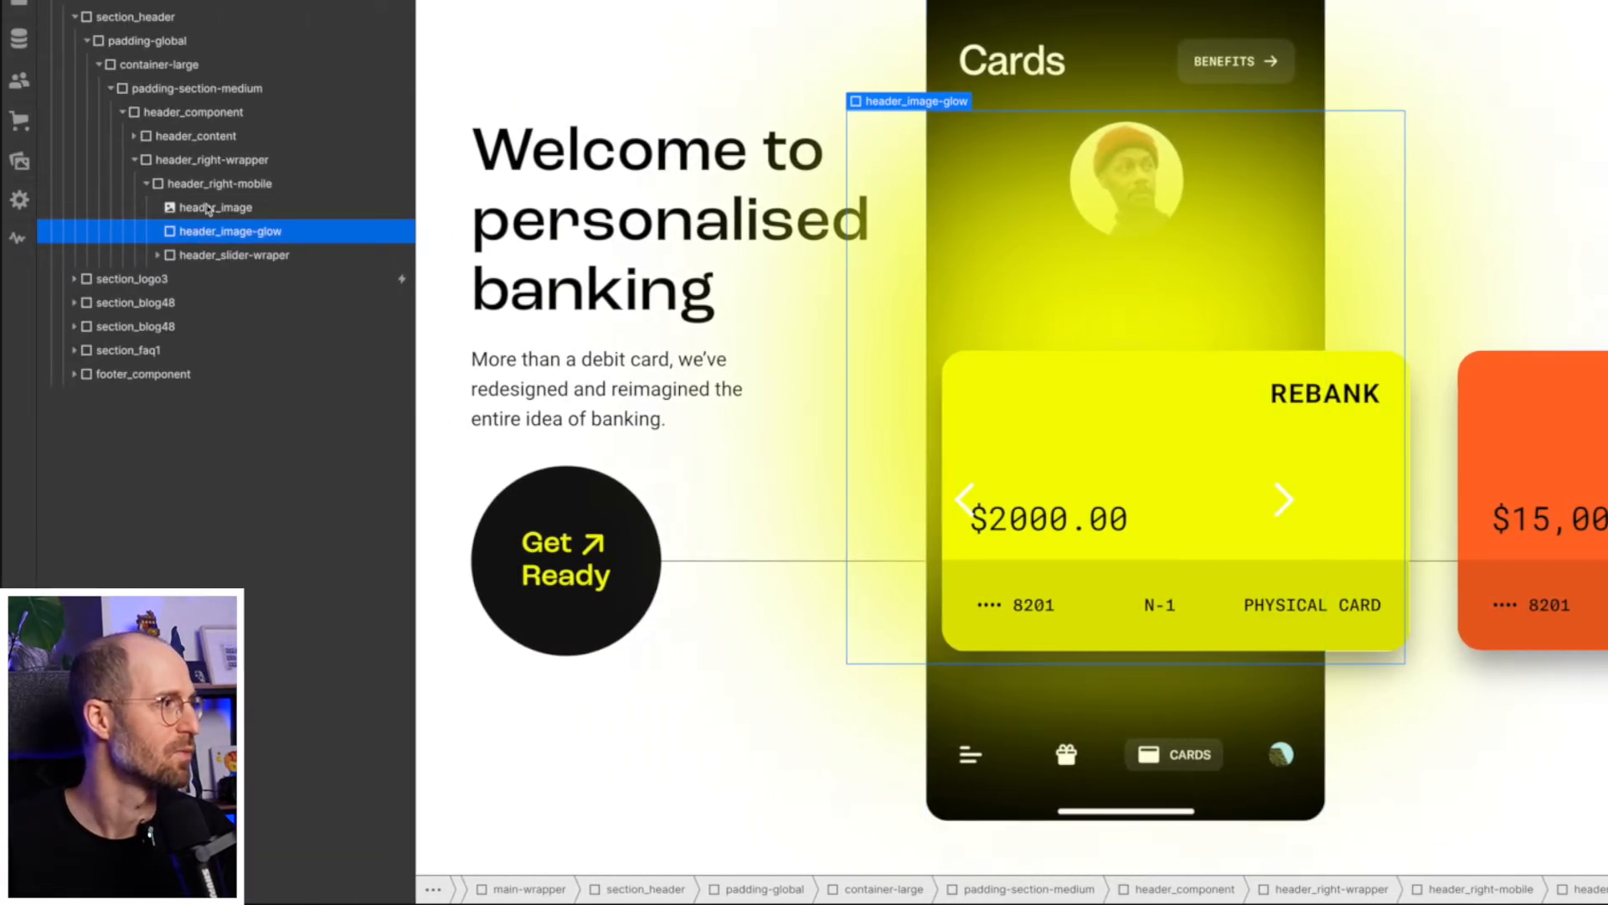
- Place header_image-glow before header_image inside header_right-mobile and lower the glow's opacity
left_click_drag(208, 209, 205, 204)
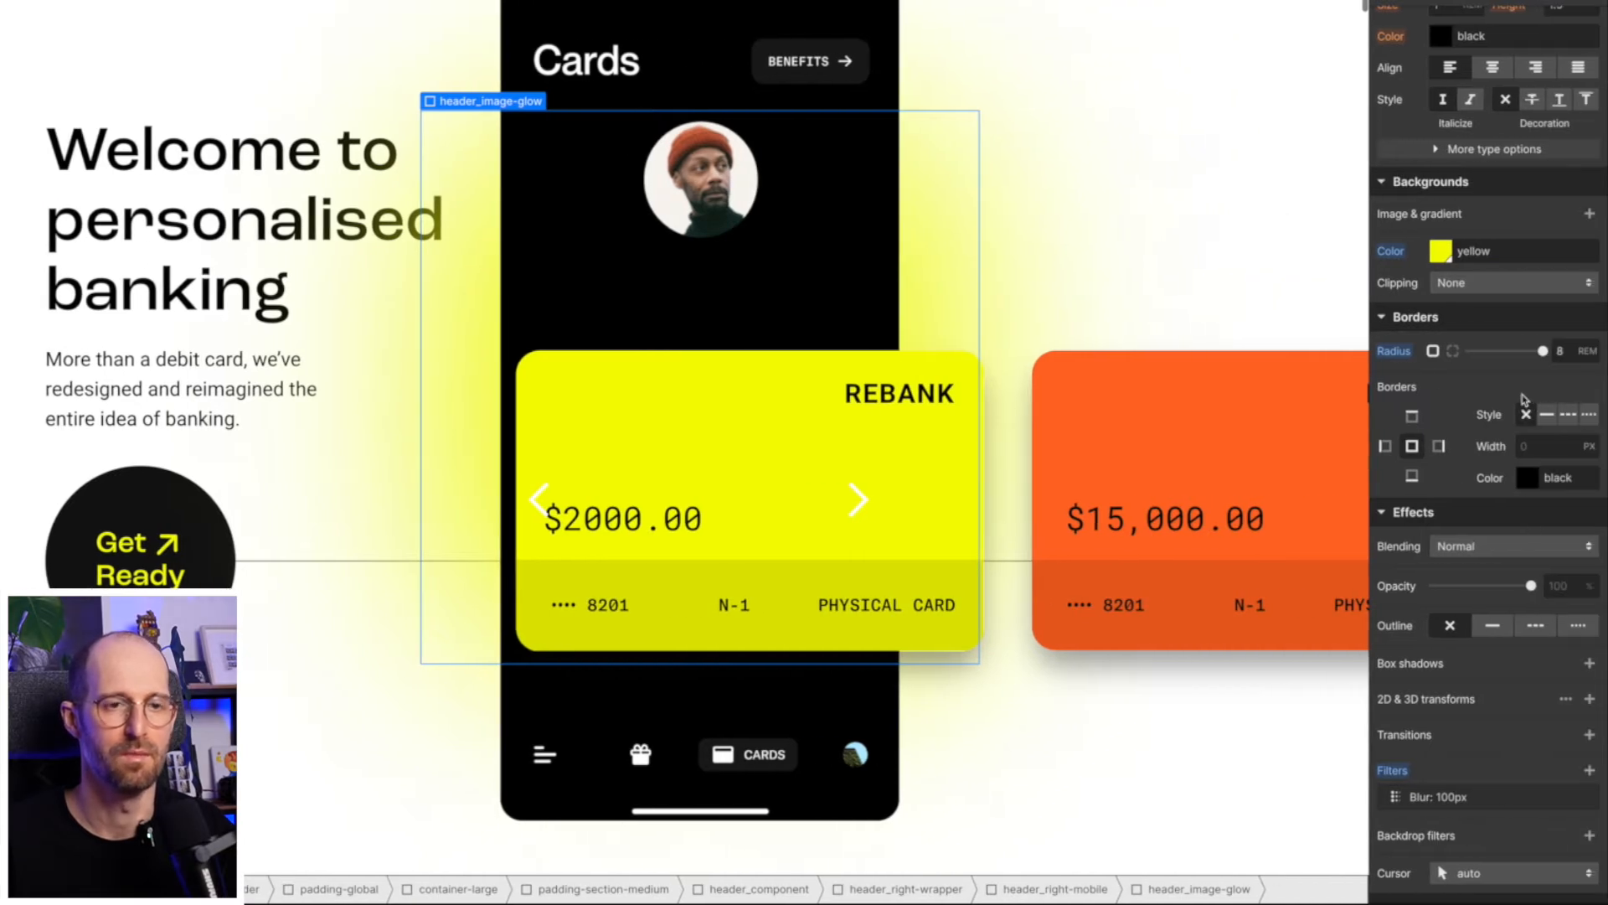
scroll(1523, 399, "up", 1)
scroll(1523, 399, "up", 5)
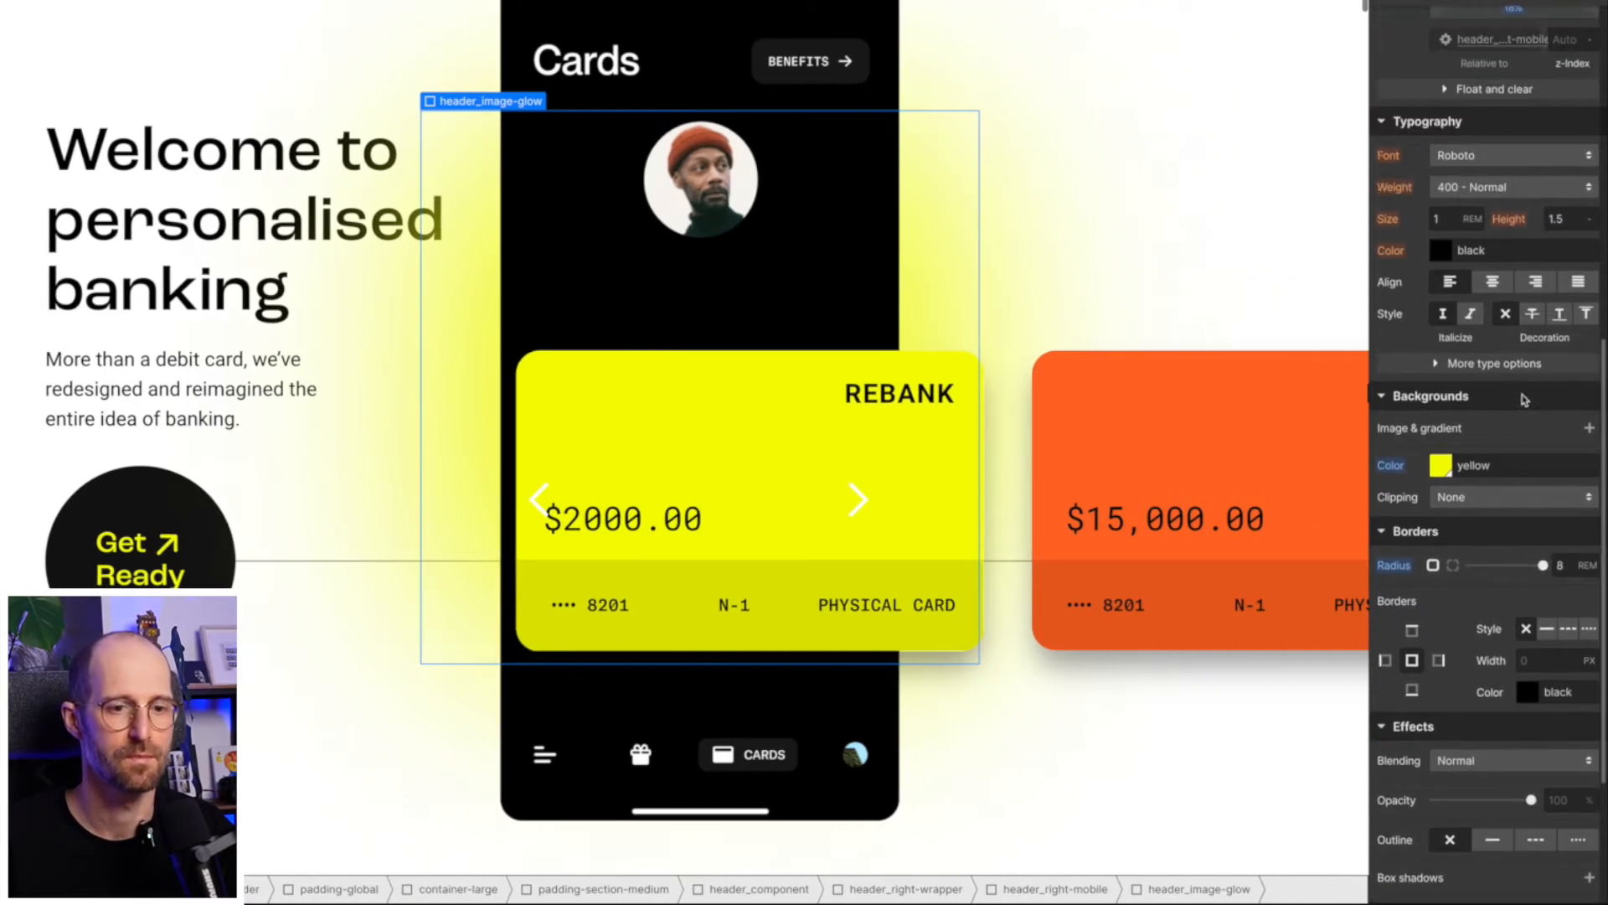
scroll(1523, 400, "up", 3)
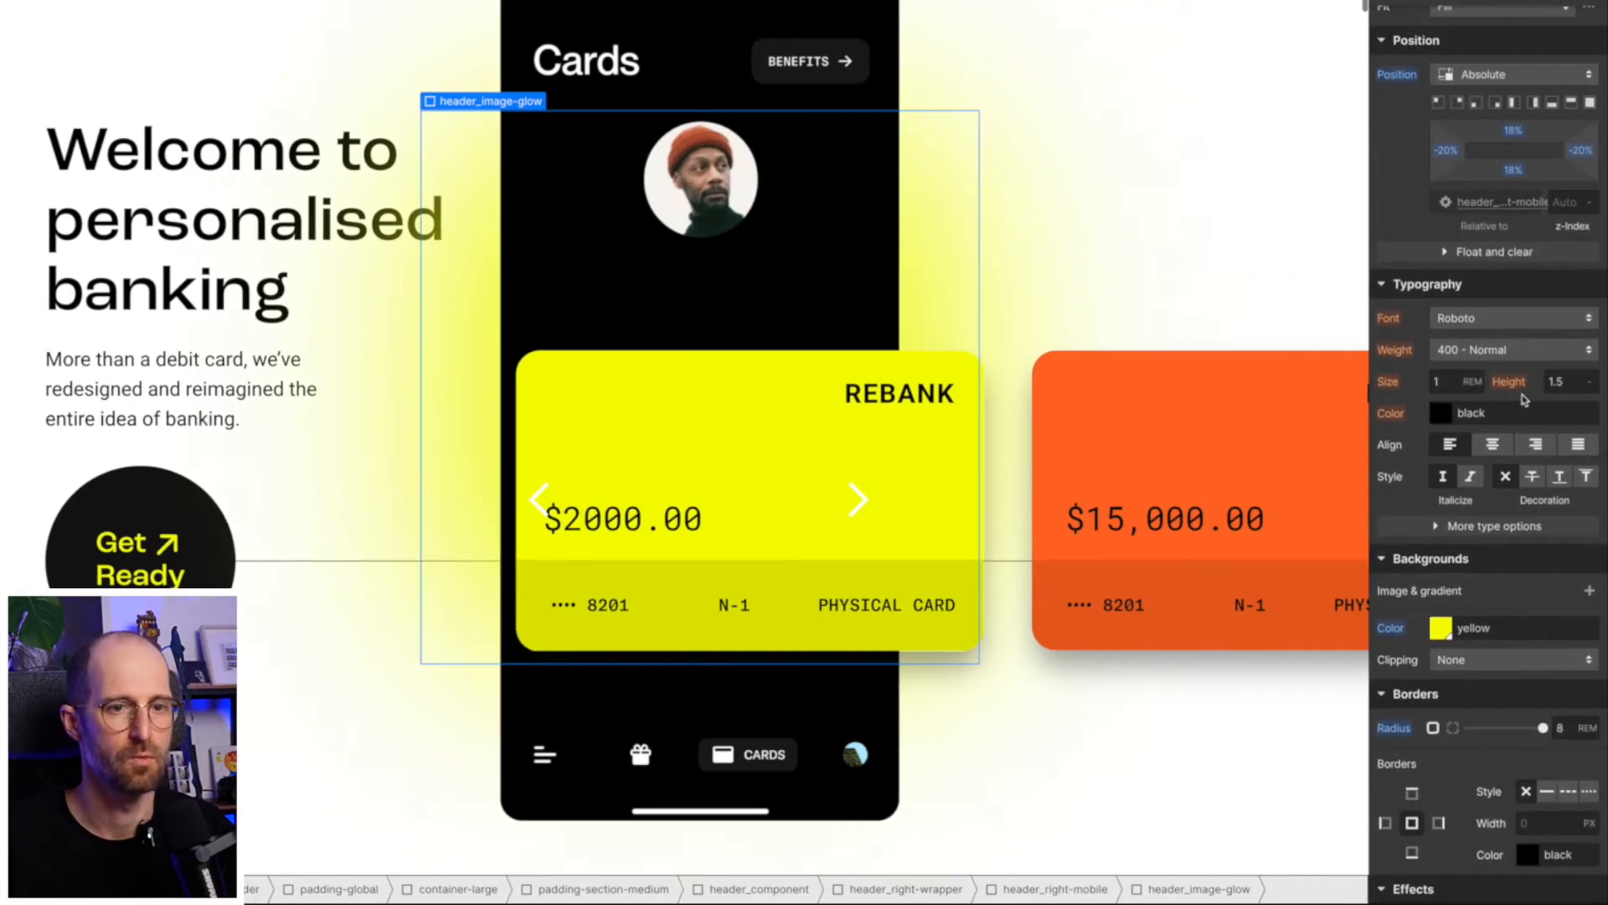
scroll(1523, 399, "up", 1)
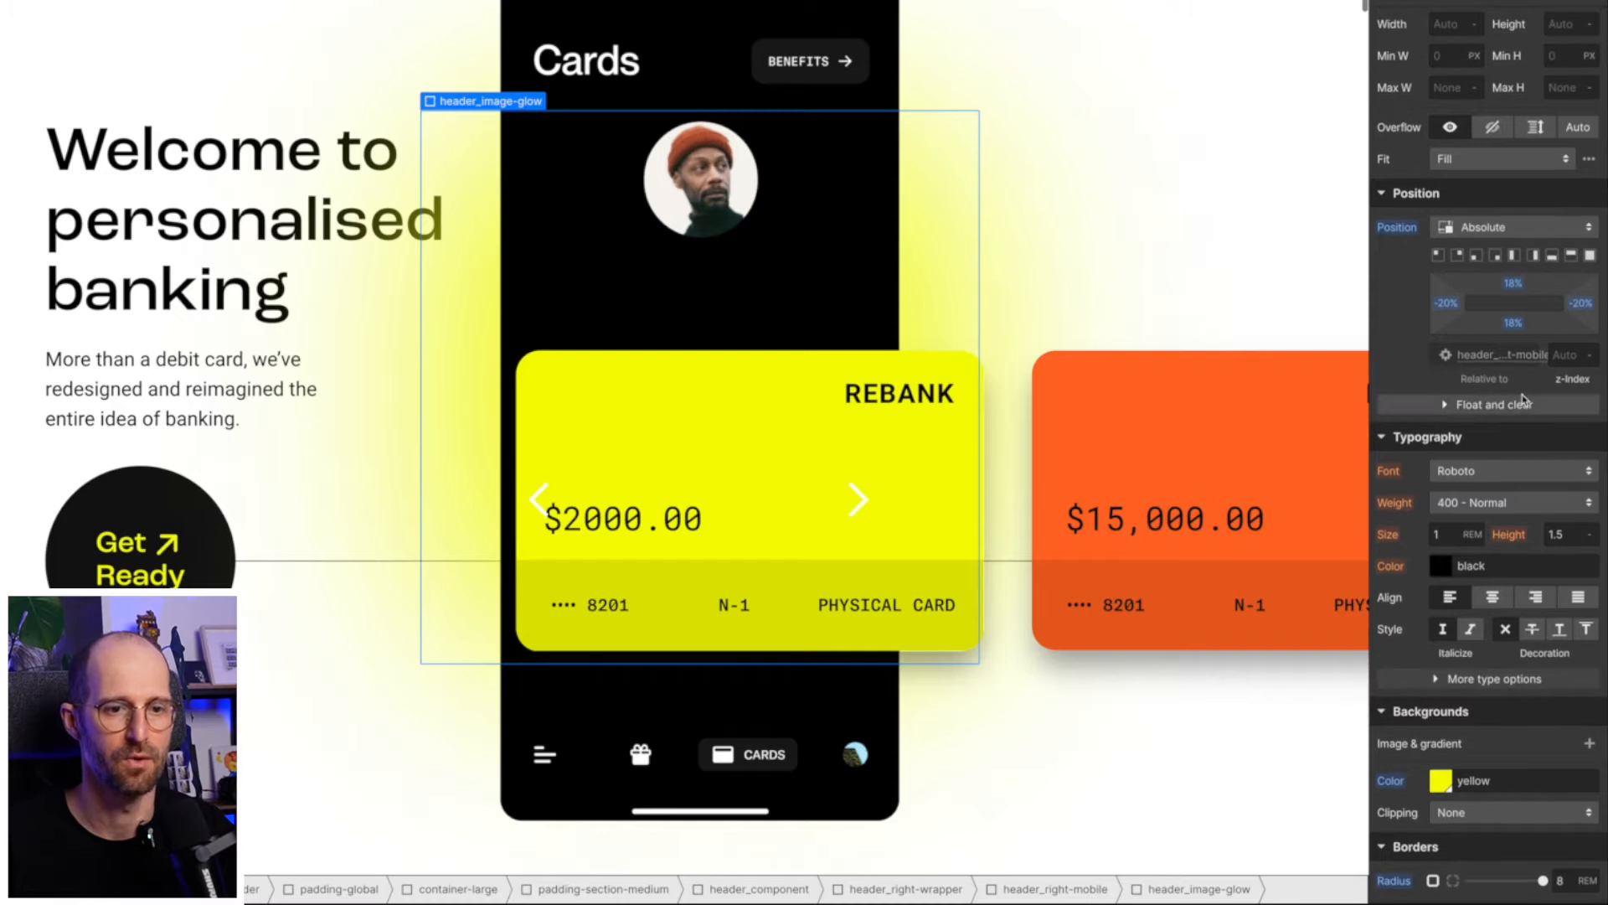
scroll(1523, 400, "down", 7)
scroll(1521, 573, "down", 4)
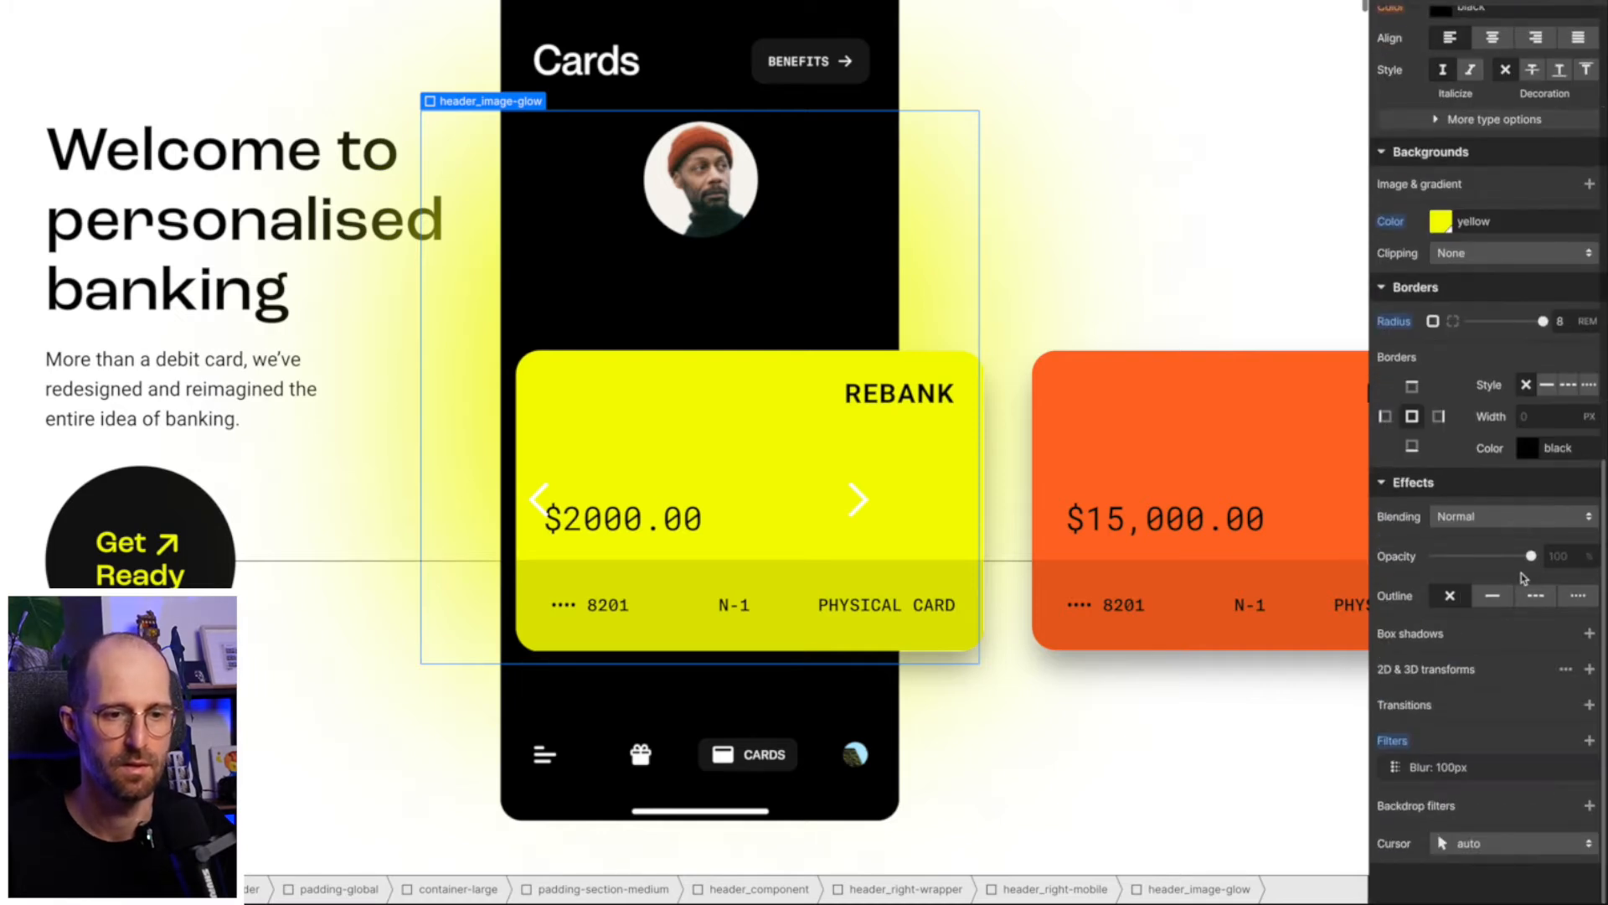
mouse_move(1501, 557)
left_mouse_down()
mouse_move(1484, 556)
mouse_move(1502, 556)
left_mouse_up()
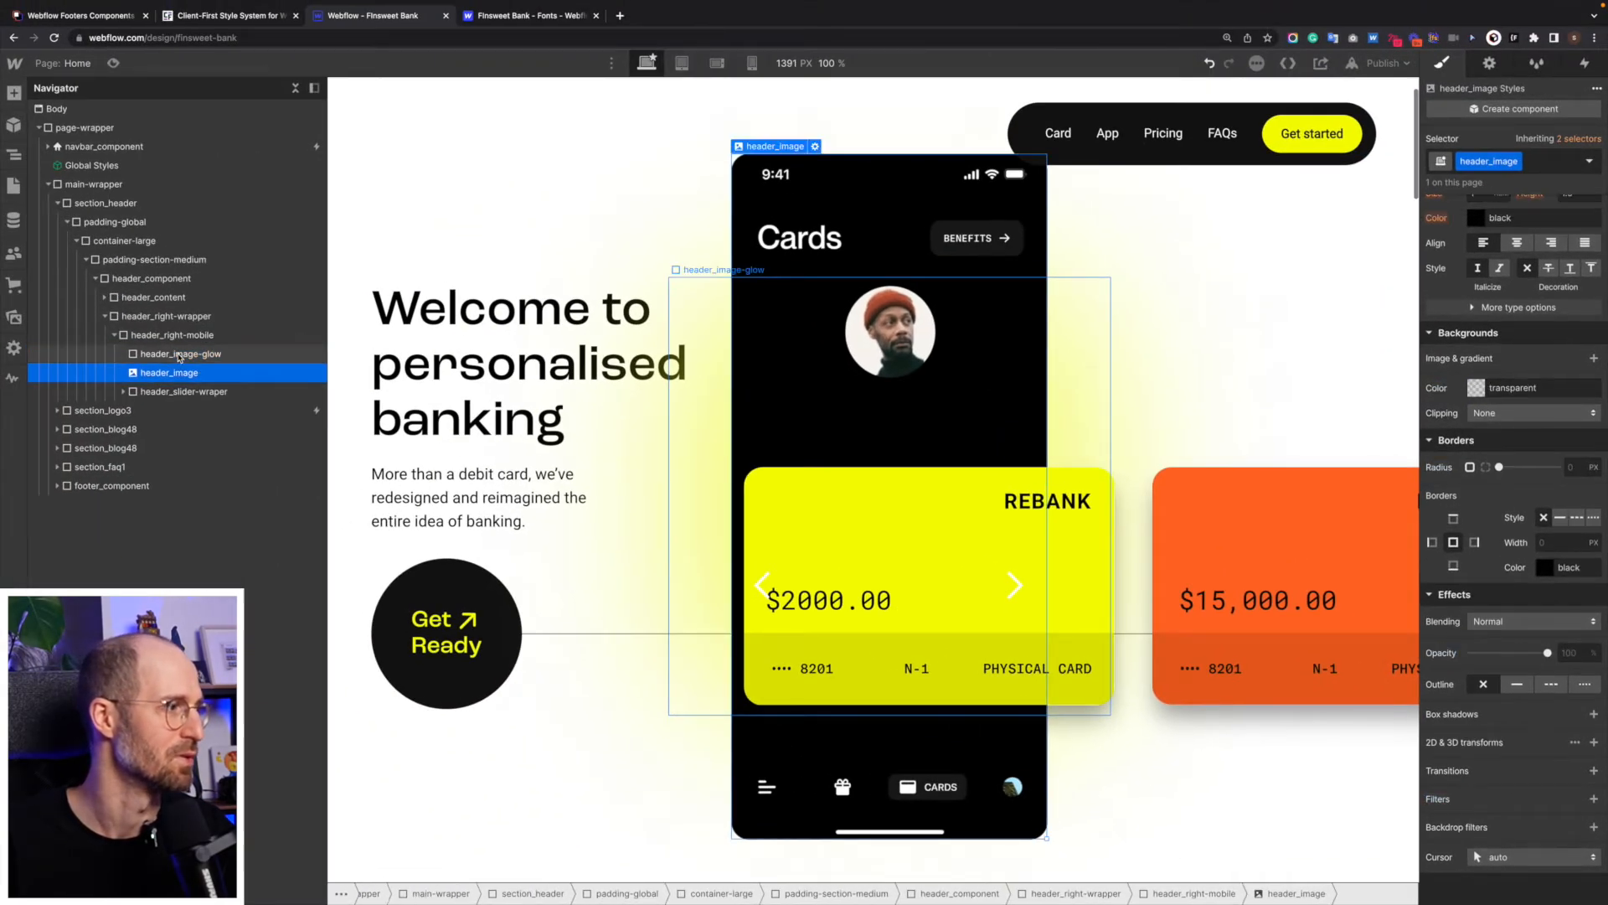
- Add a Slider change element trigger to the first header_slider-slide, the one holding the yellow card
left_click(184, 391)
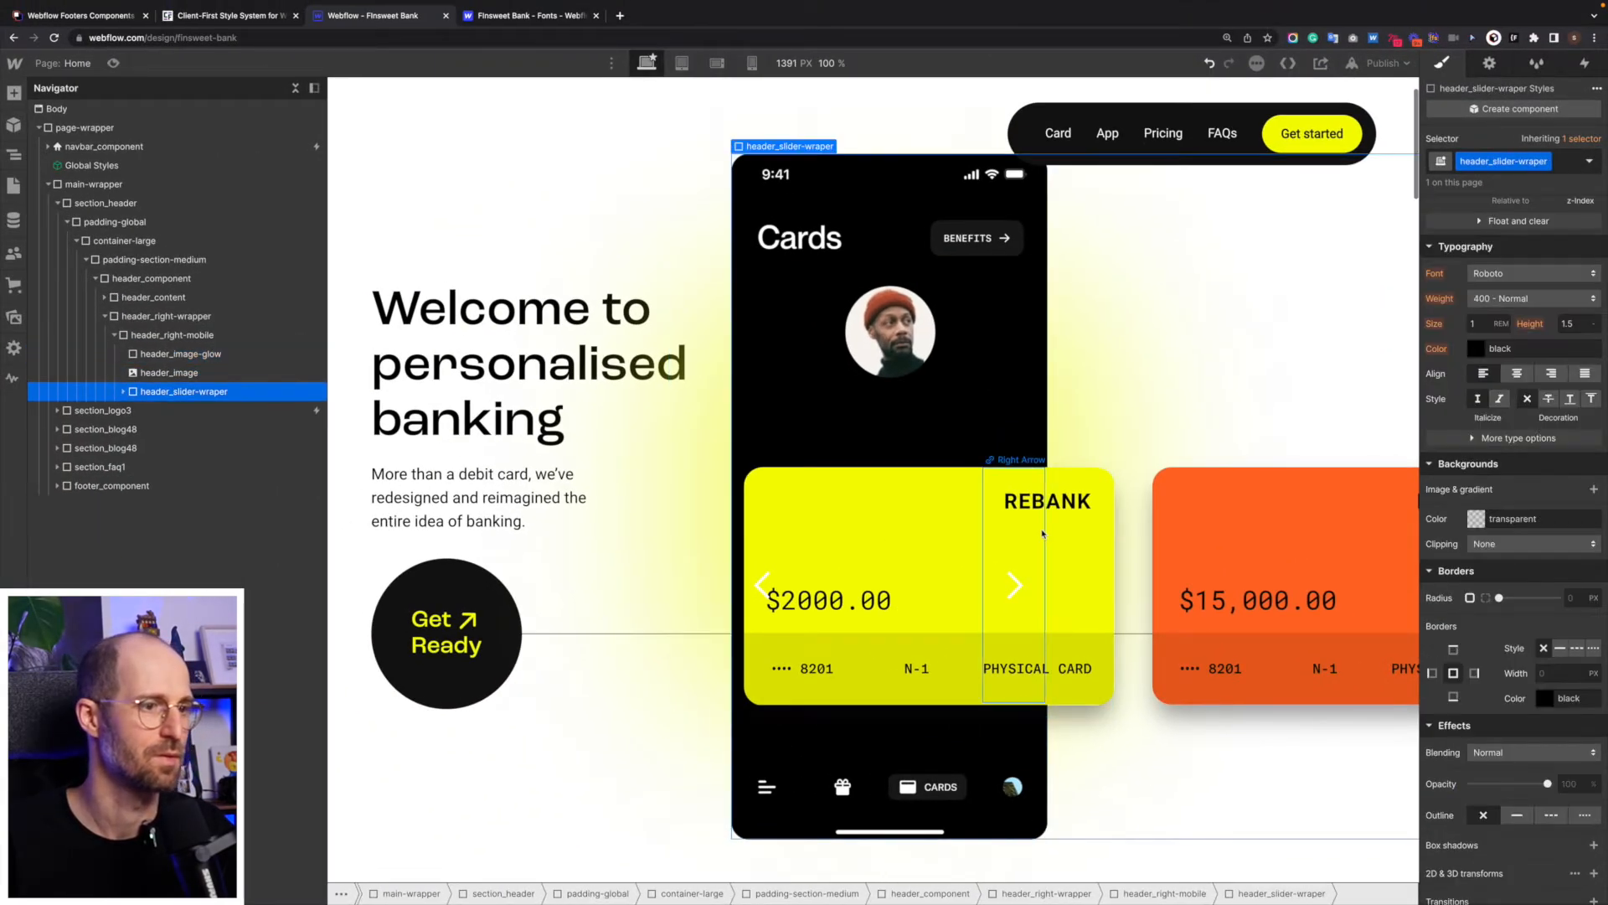
left_click(1043, 534)
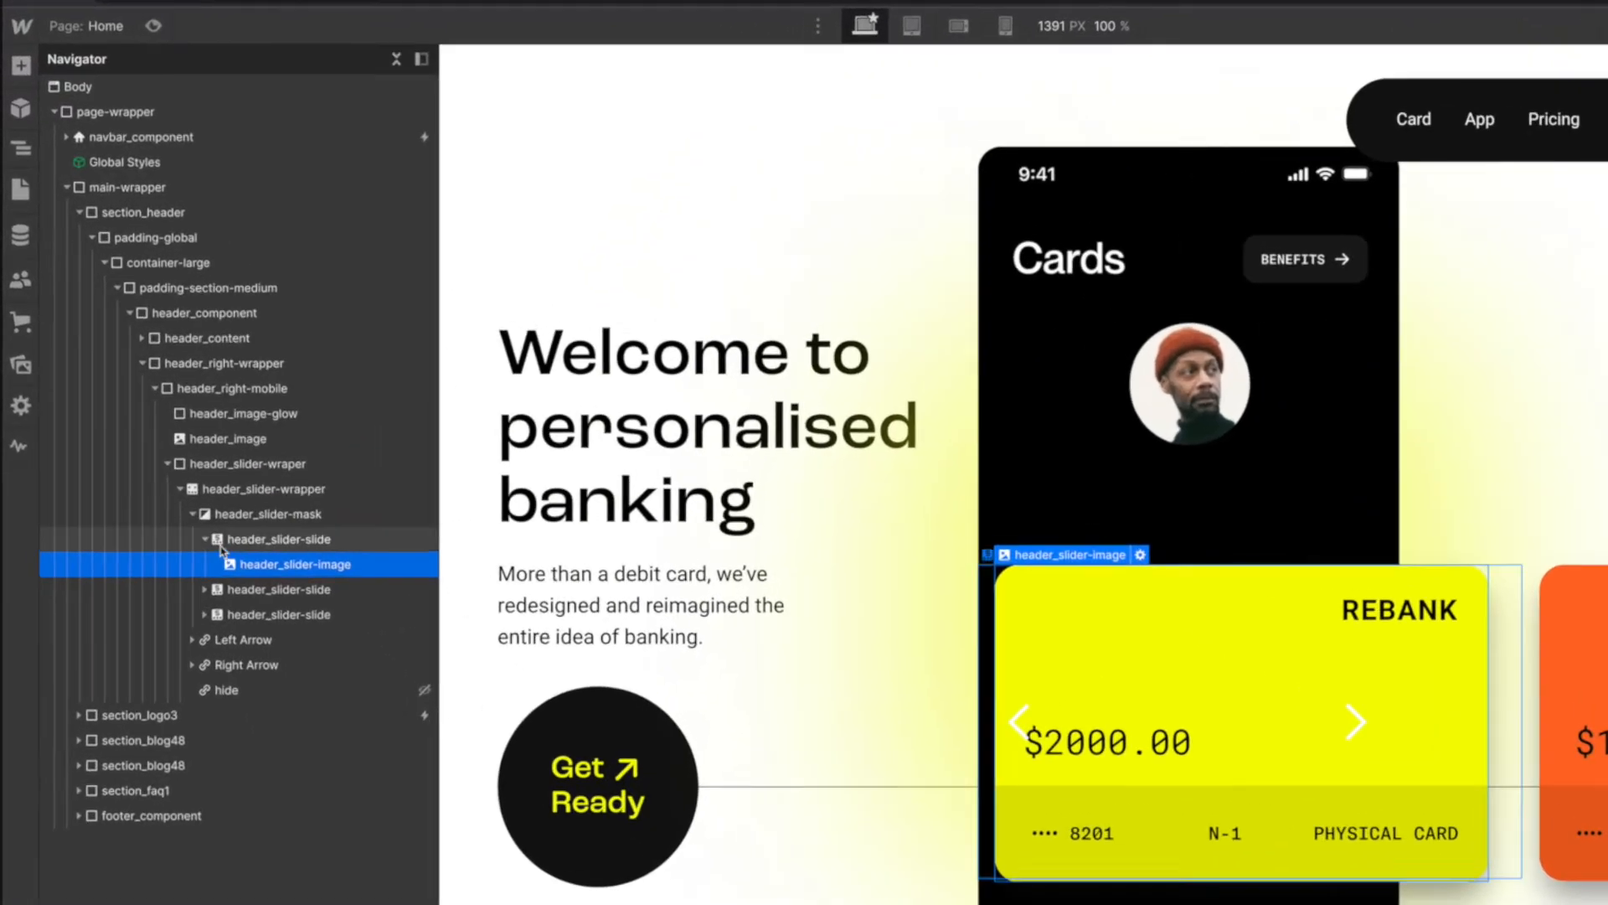
left_click(205, 539)
left_click(331, 541)
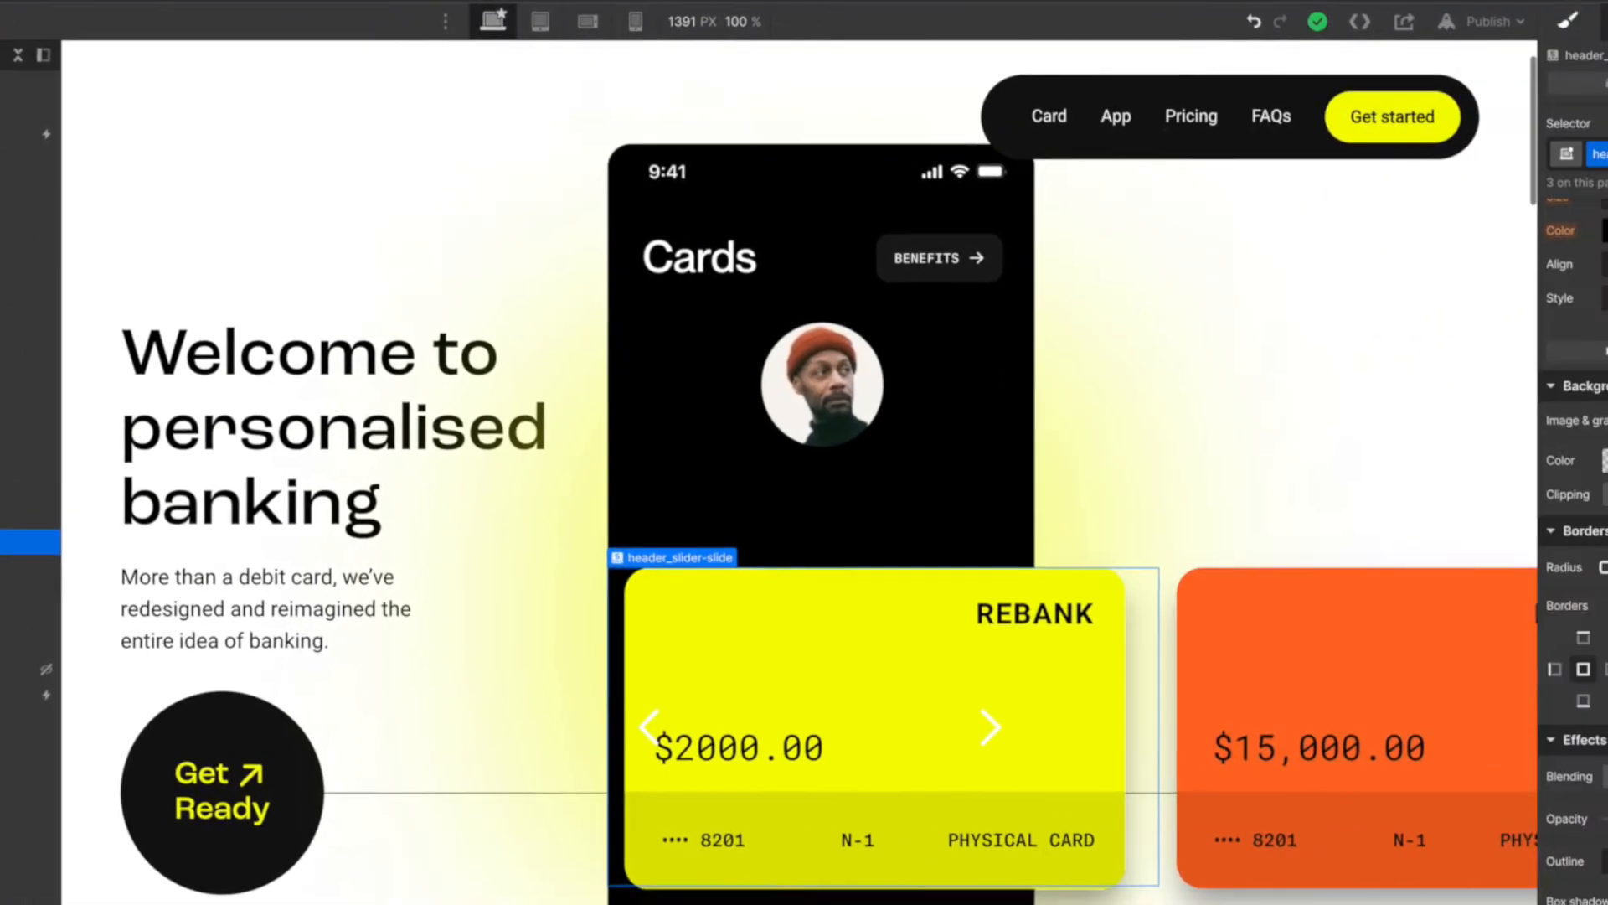
left_click(1568, 23)
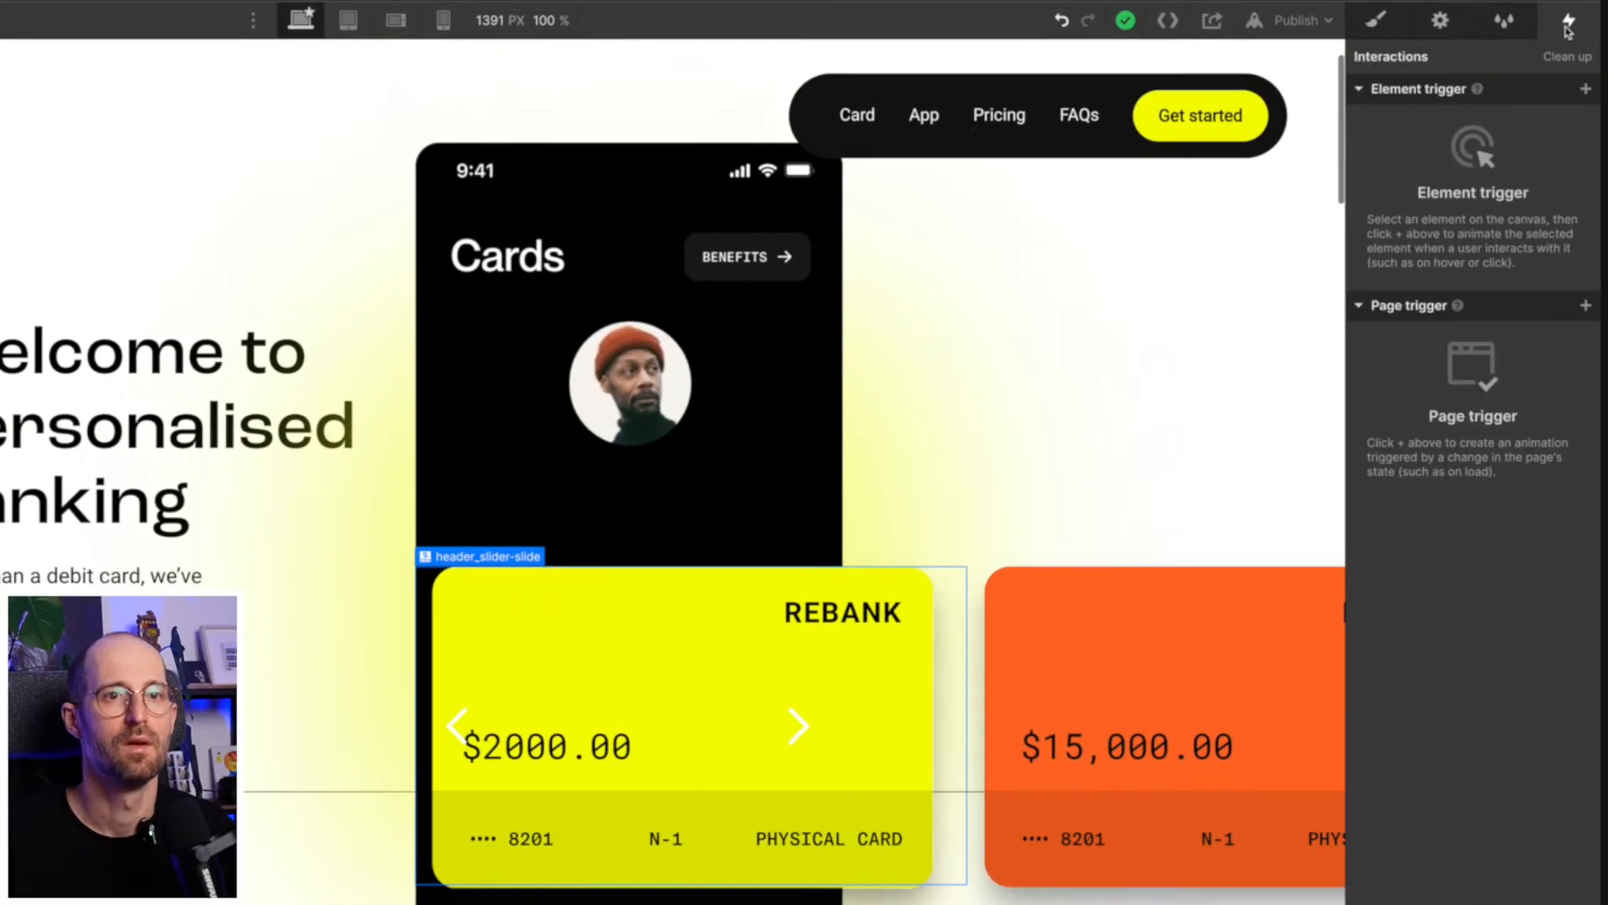
left_click(1586, 89)
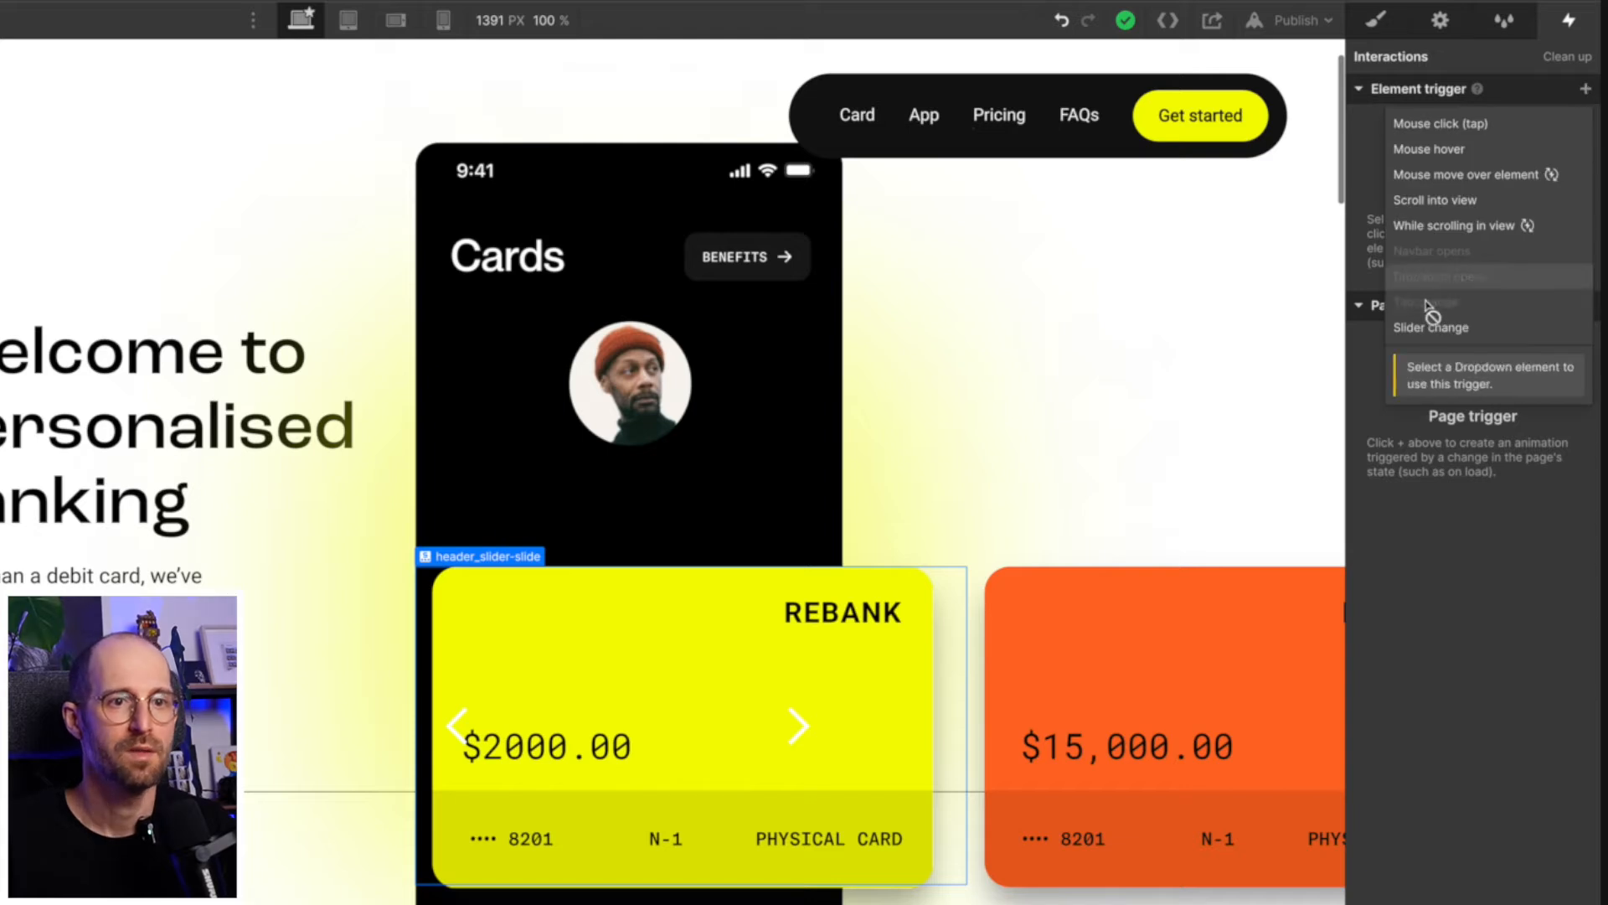
left_click(1431, 327)
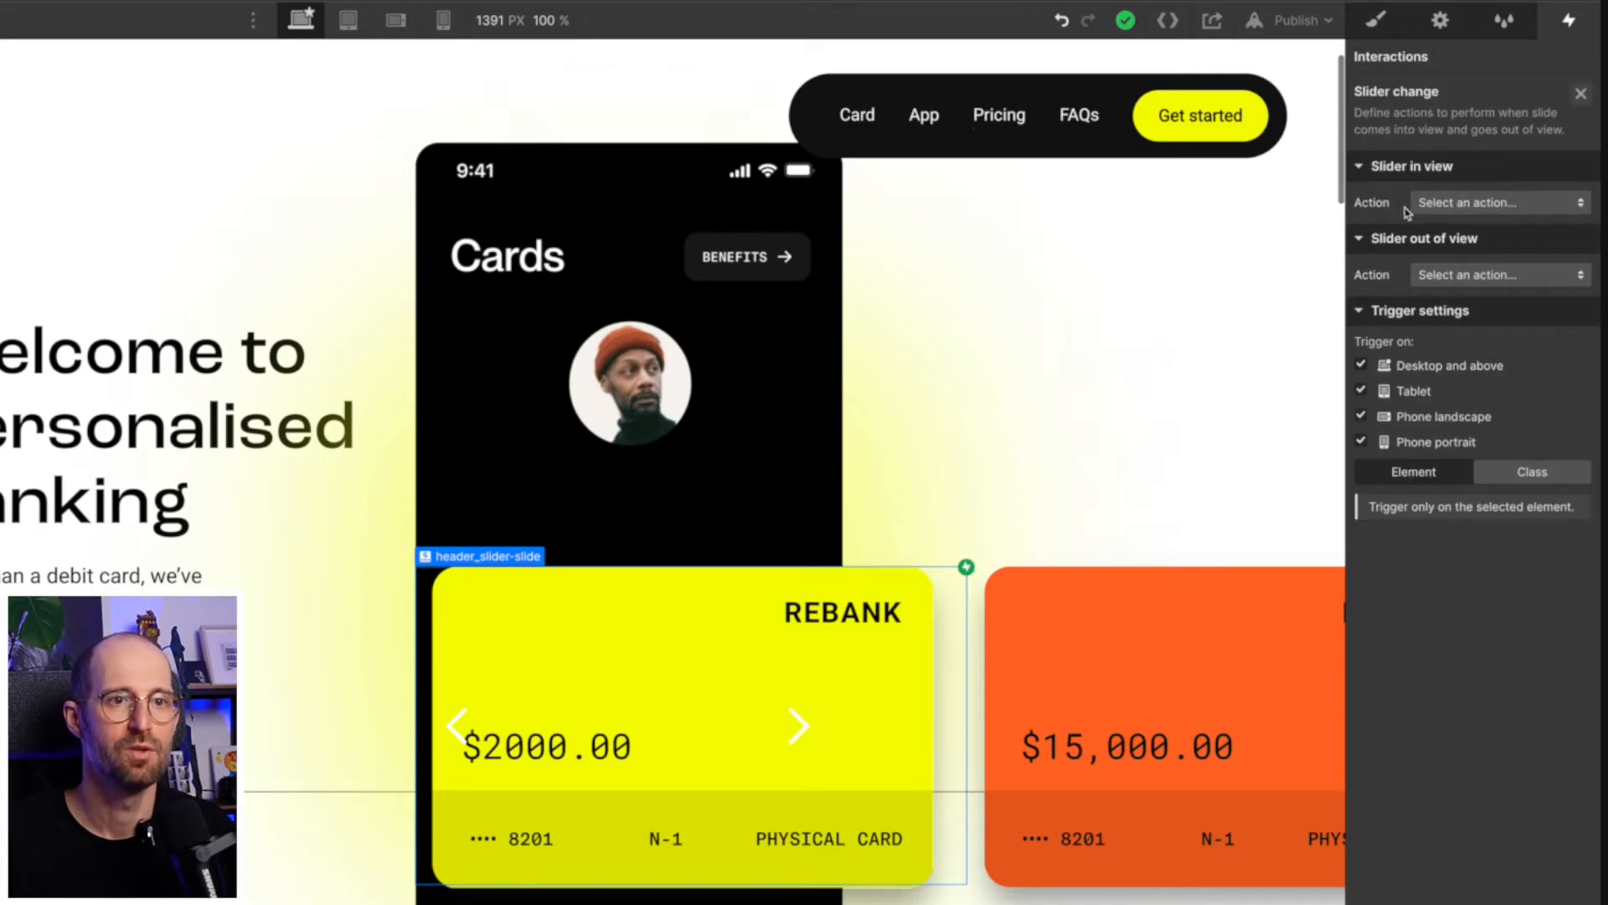
- Make the slider-in-view action start a new timed animation named "Slider yellow in view"
left_click(1452, 203)
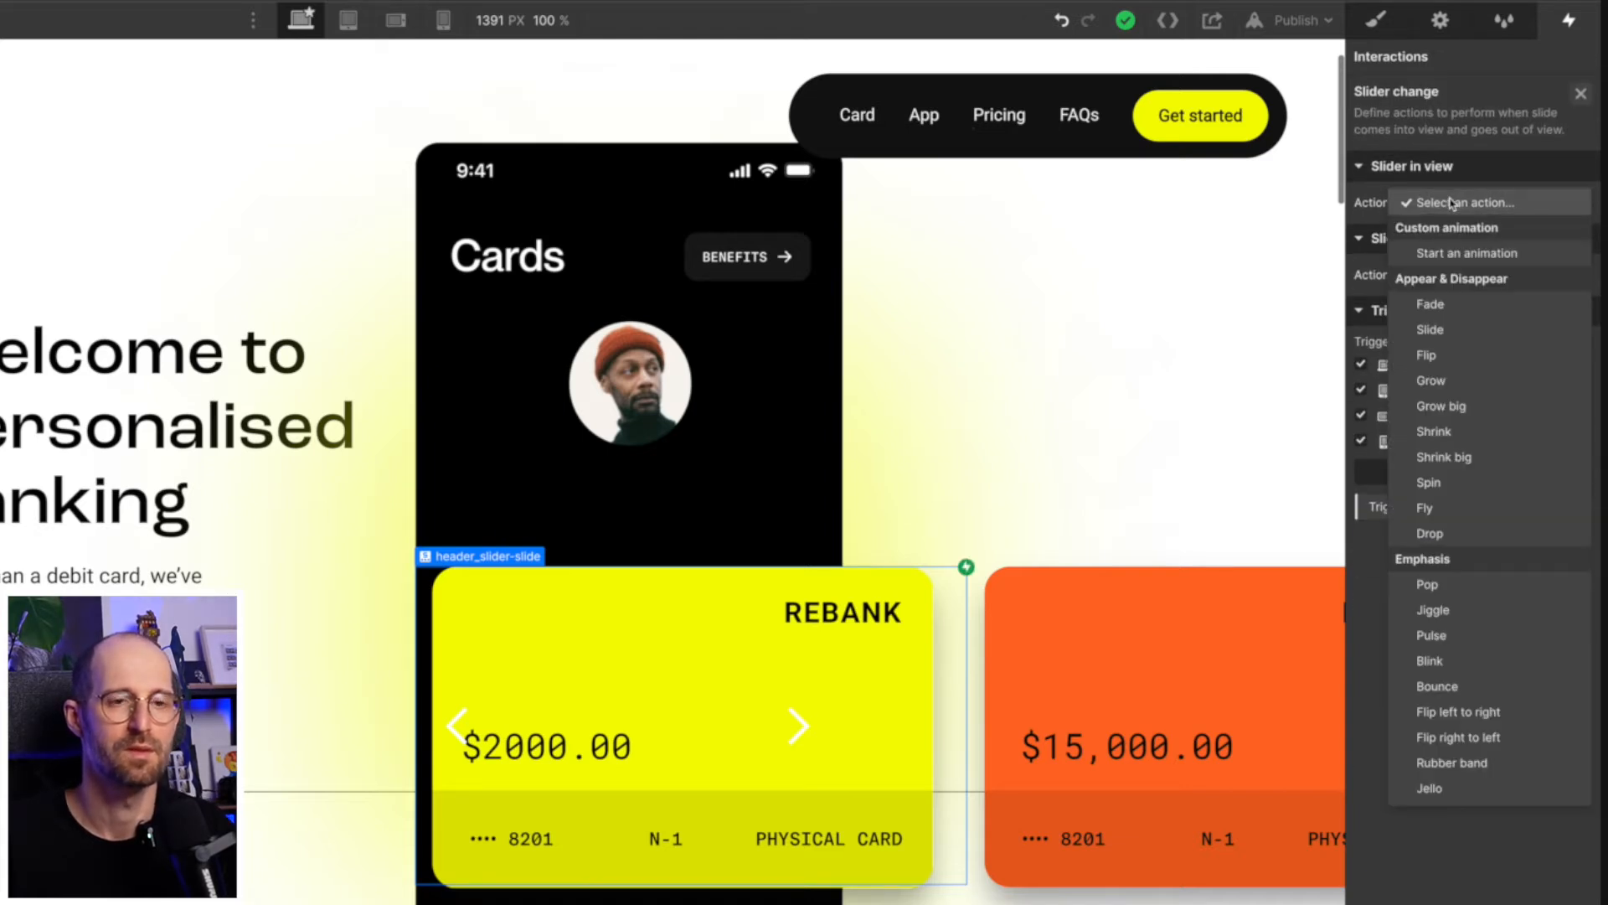
left_click(1484, 253)
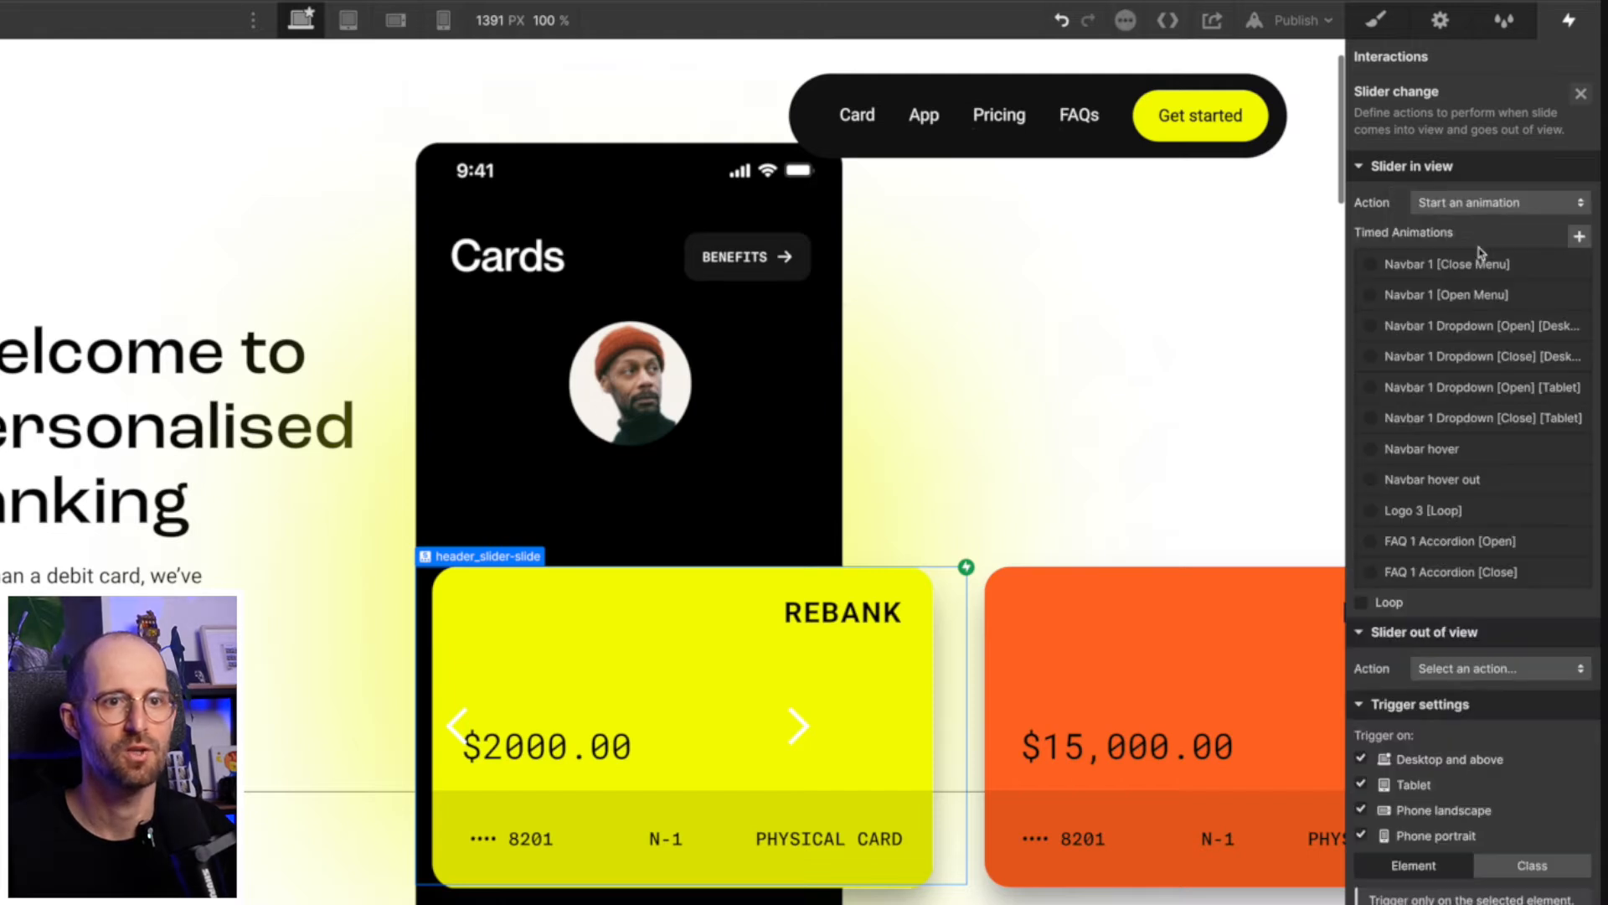
left_click(1579, 236)
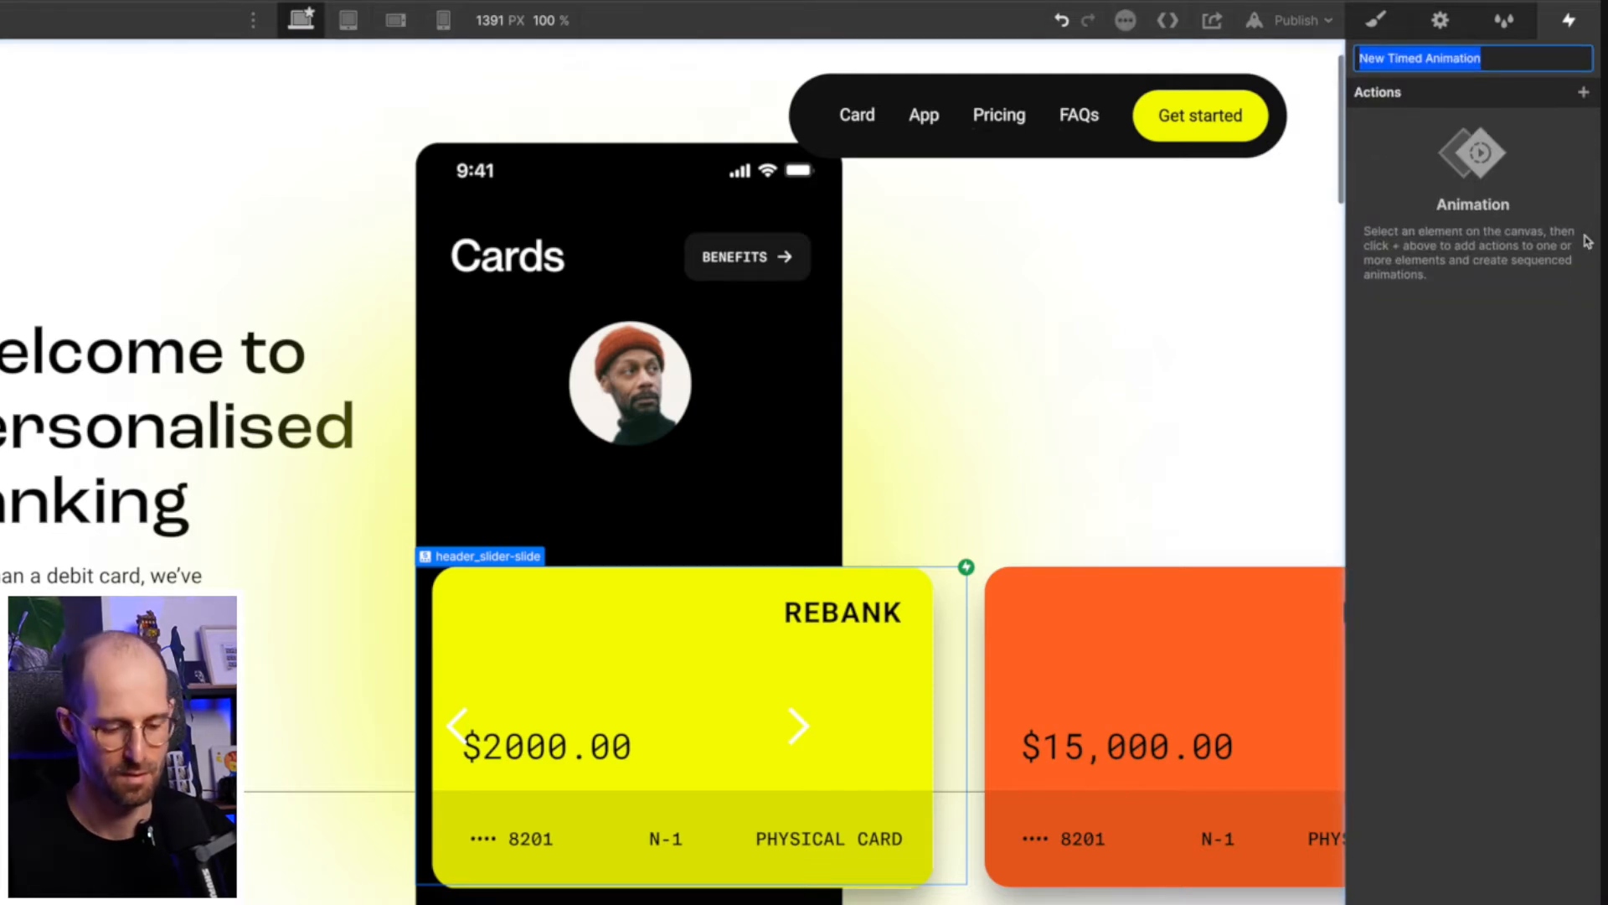
type("Slider")
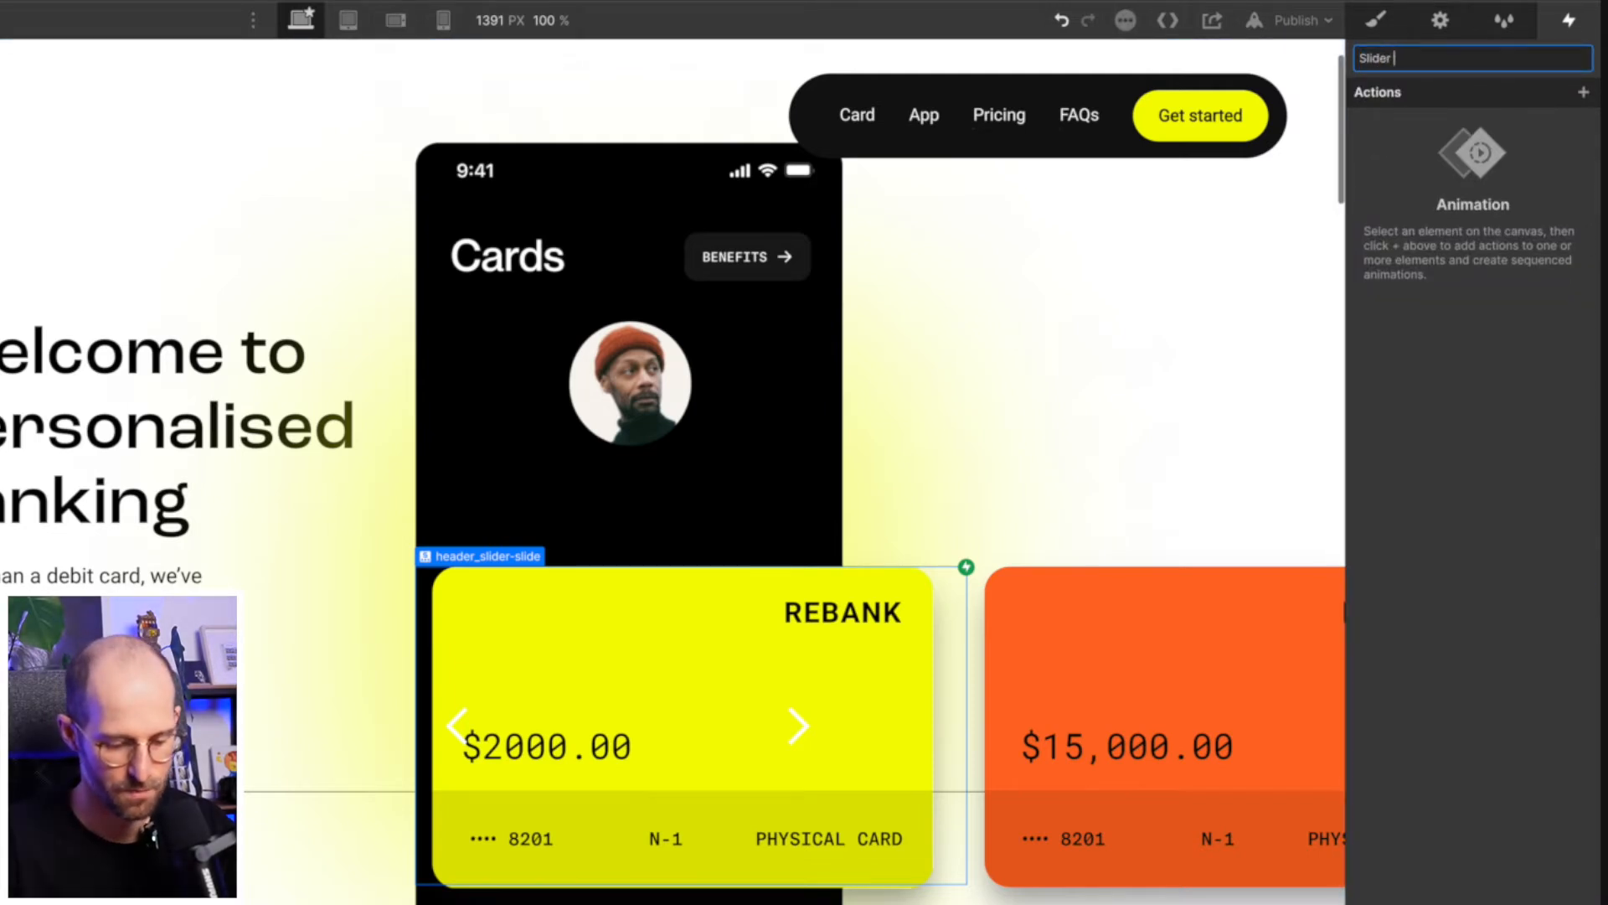
type(" yellow in view")
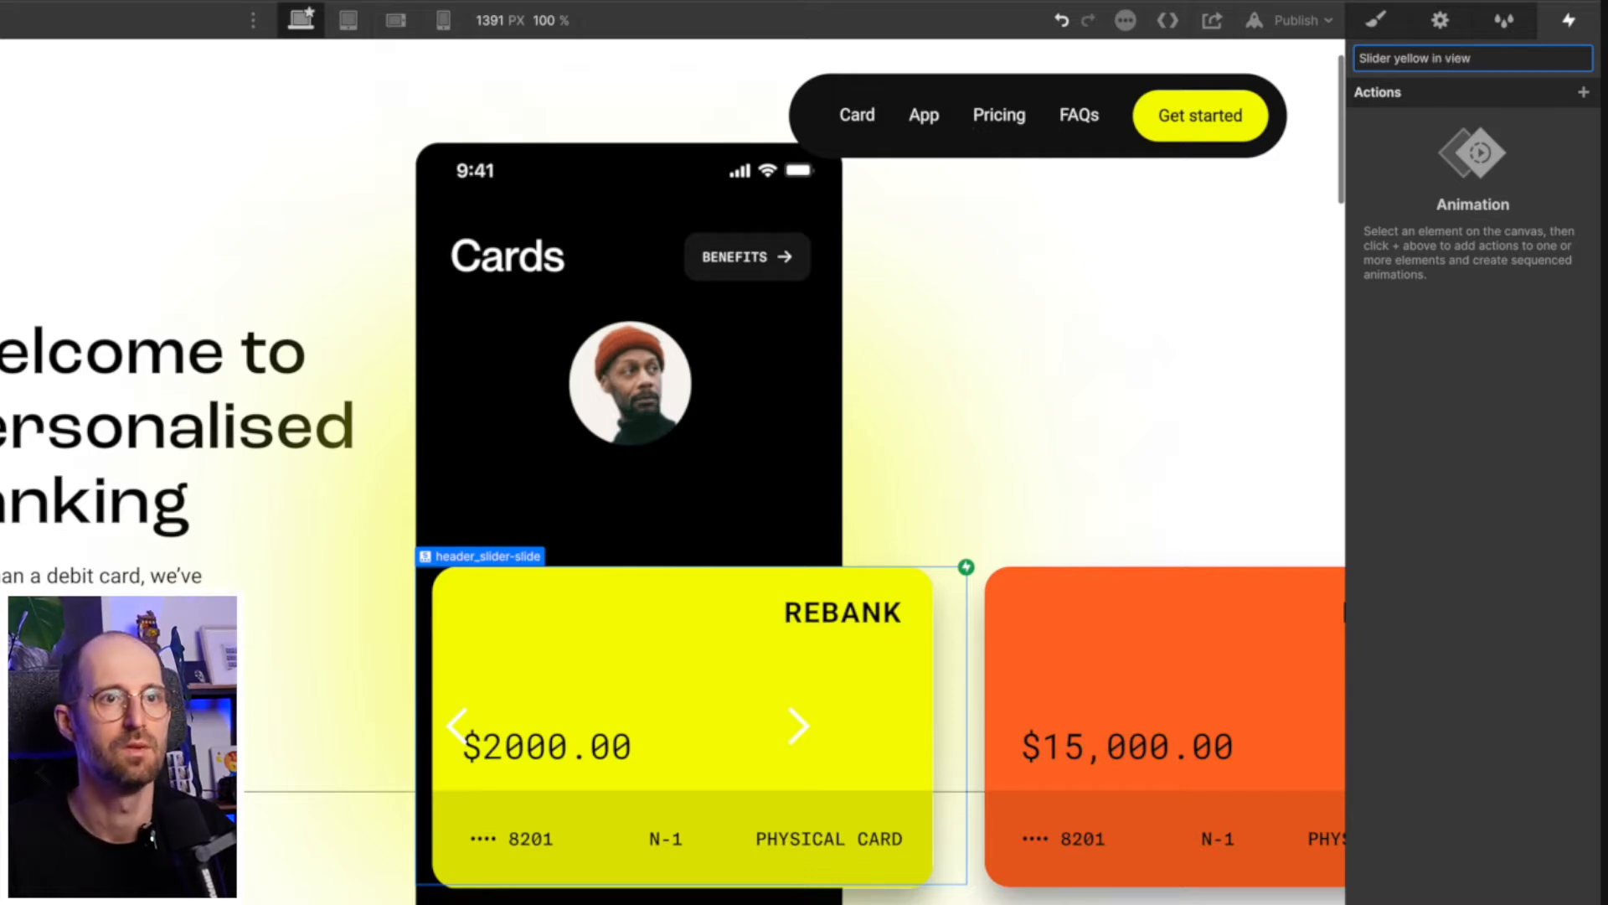
key("Return")
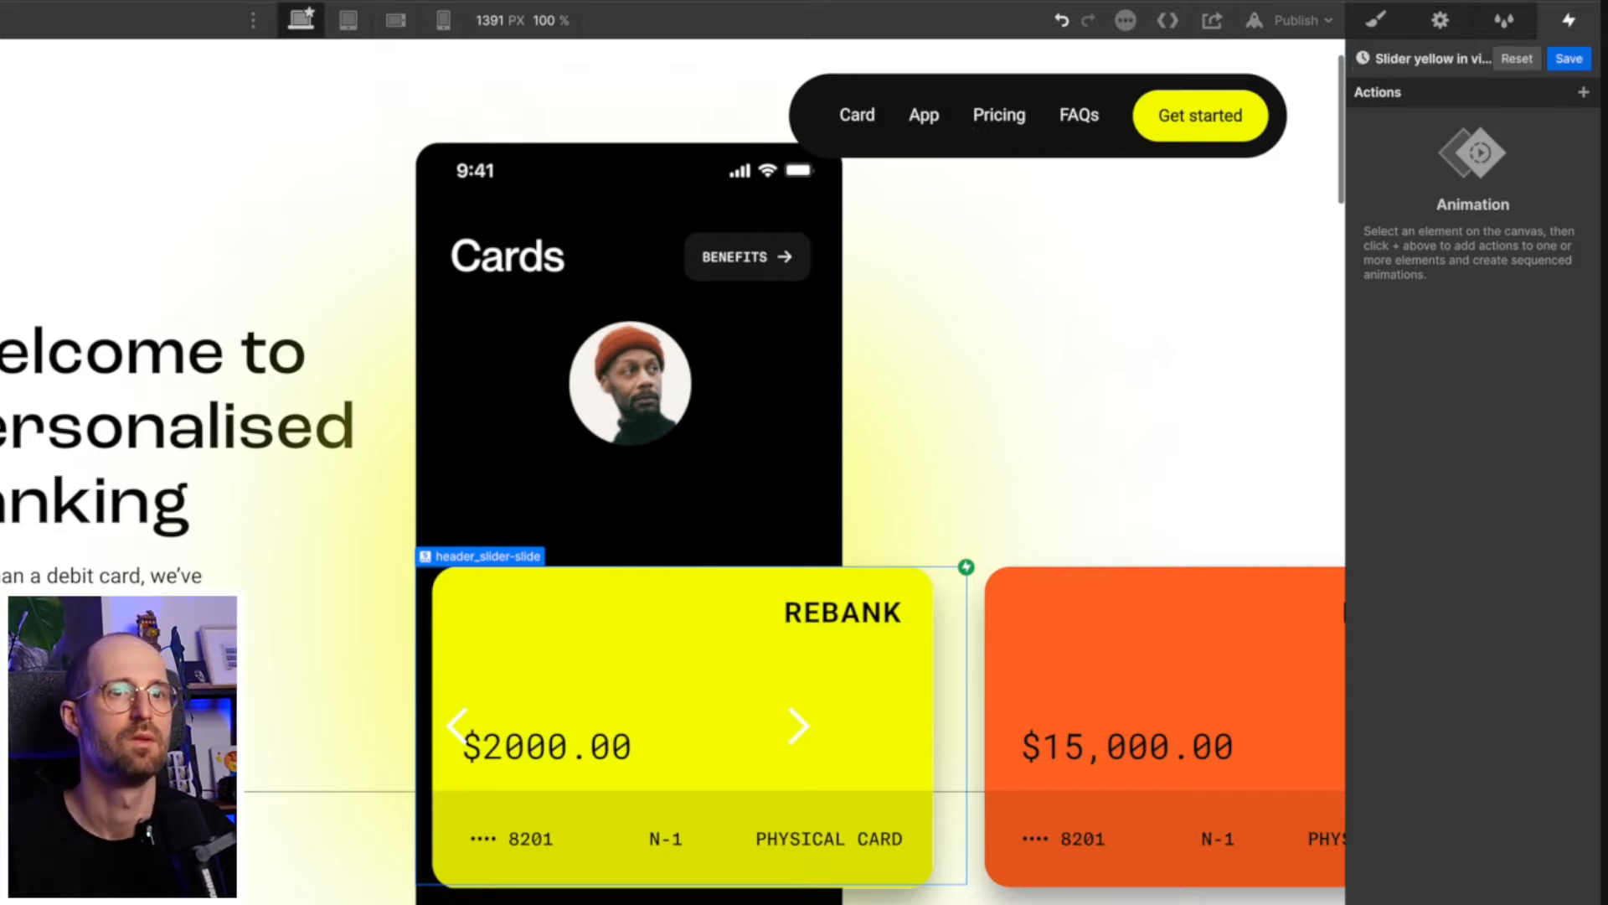
- Add a BG Color action to the "Slider yellow in view" animation and retarget it to header_image-glow
left_click(1584, 93)
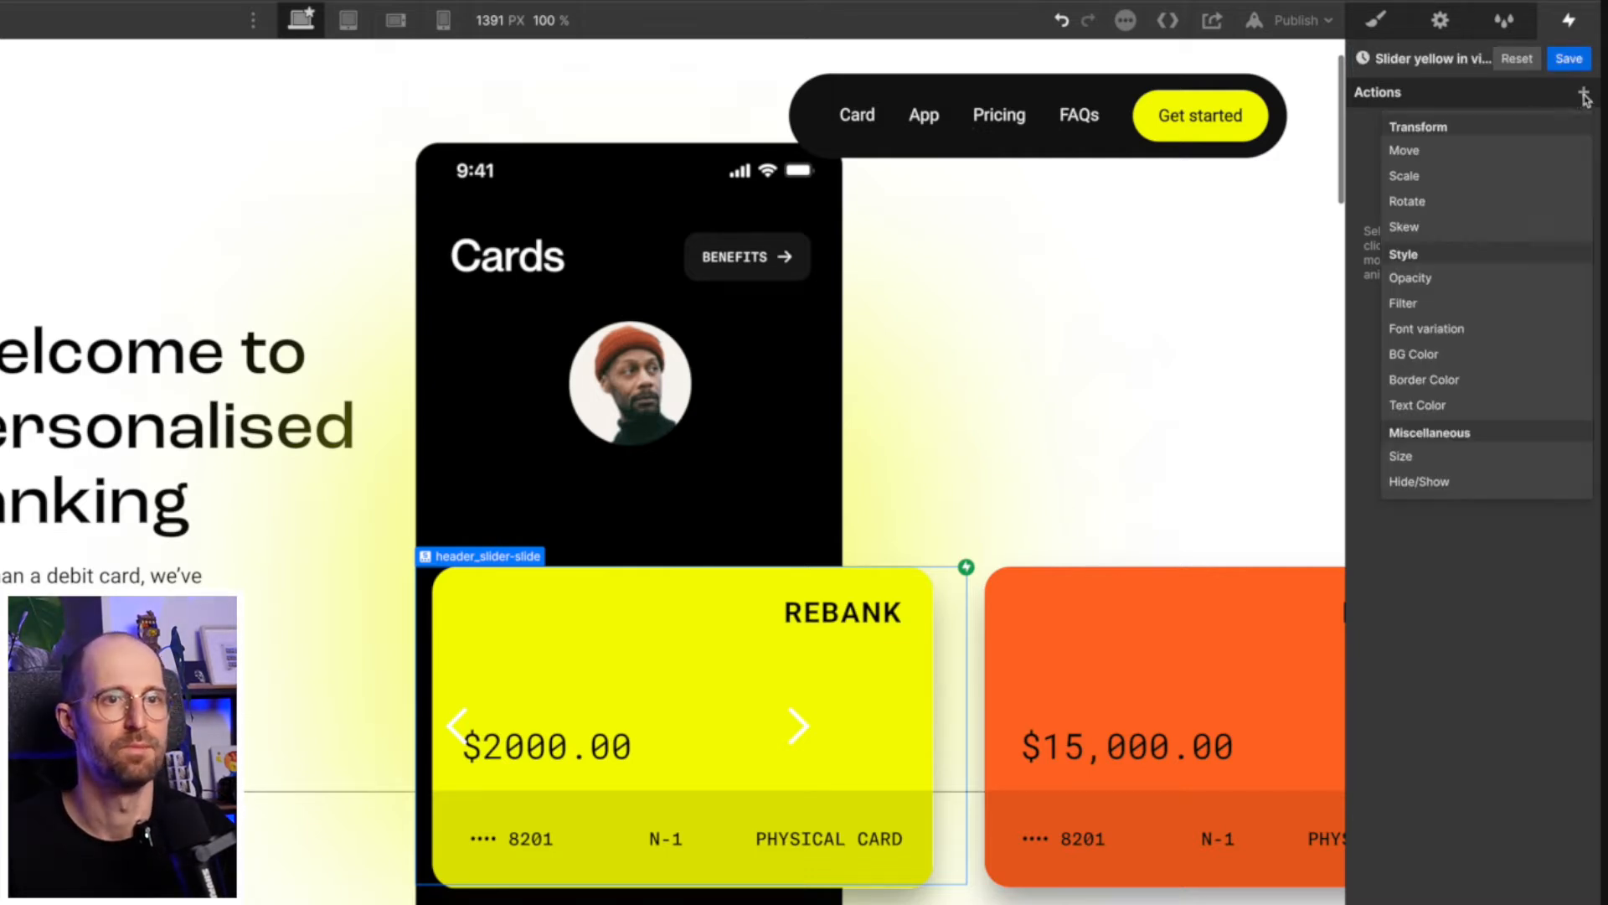
left_click(1434, 362)
right_click(1456, 134)
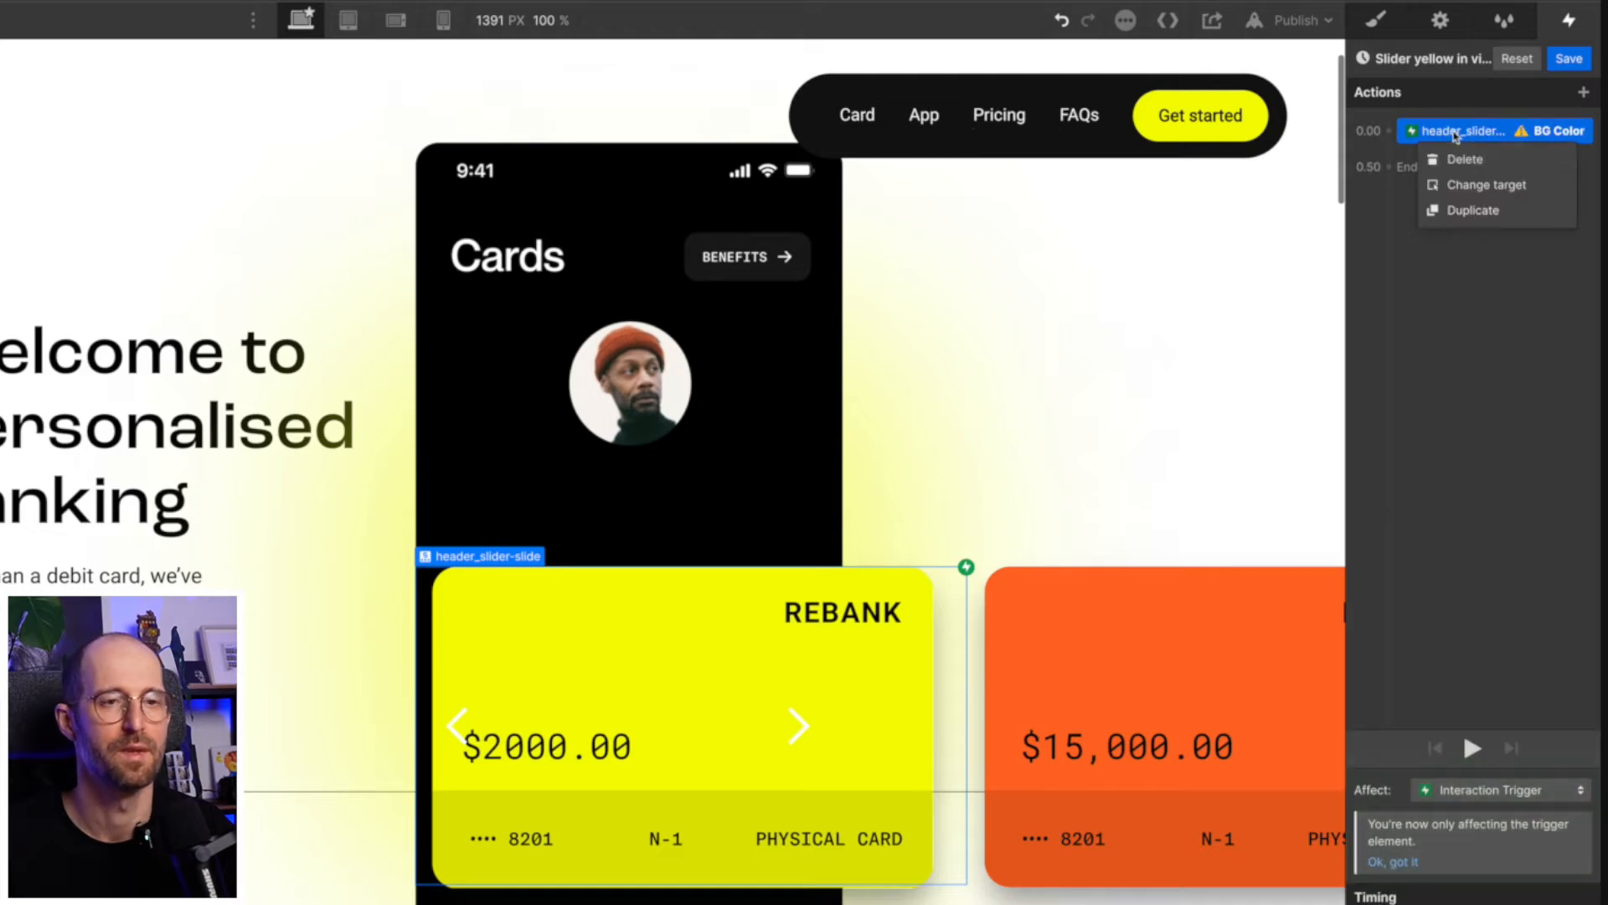
left_click(1487, 186)
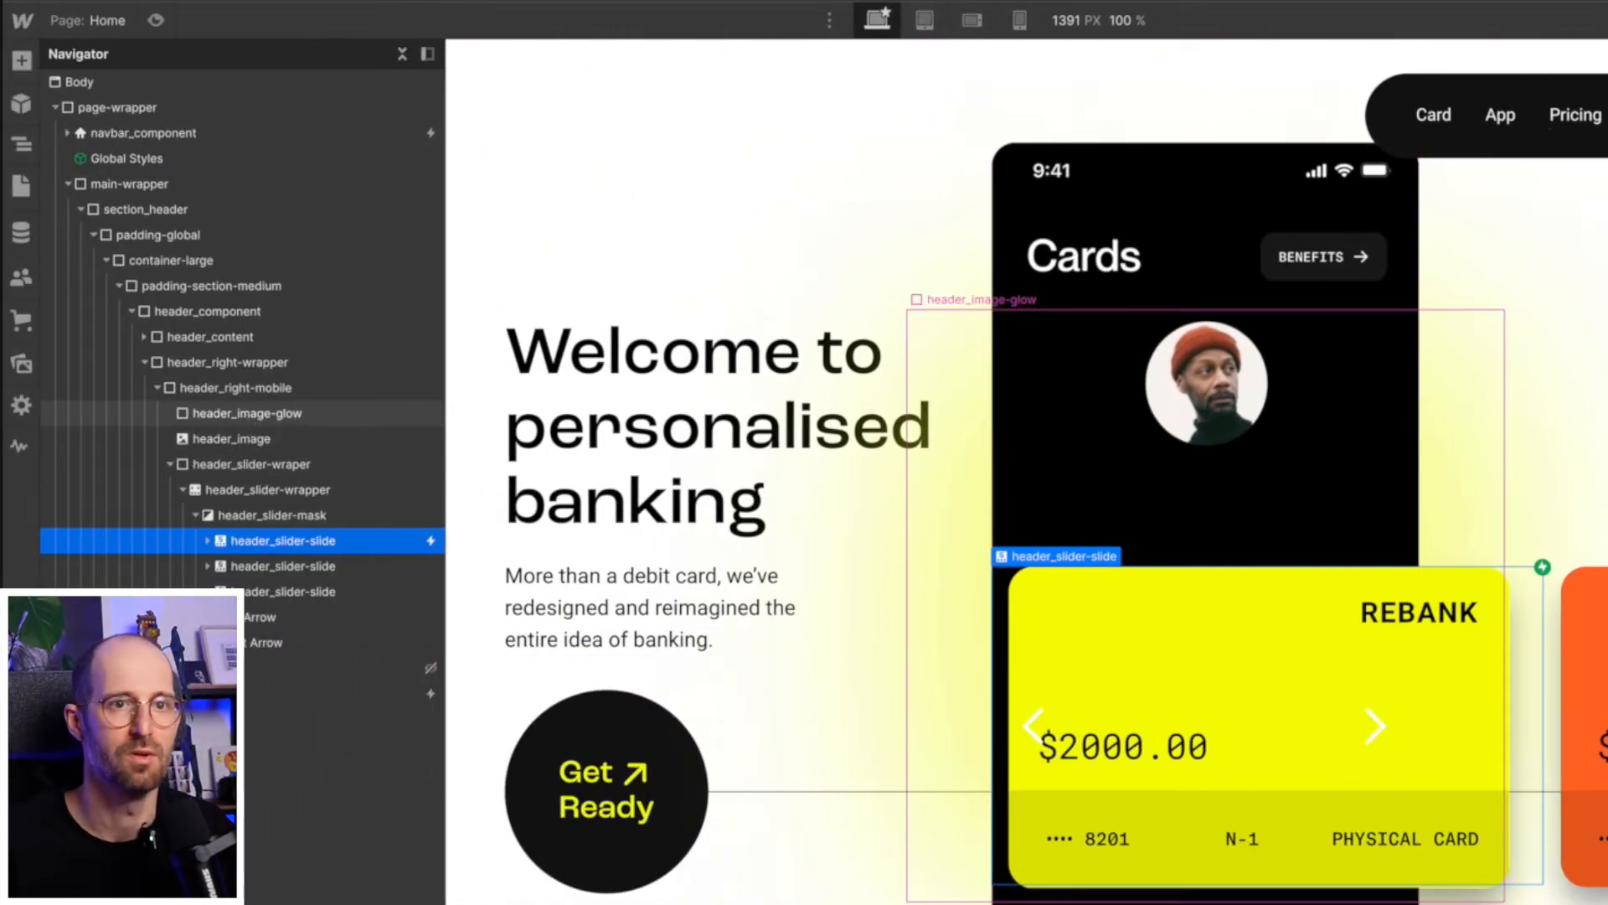
left_click(247, 413)
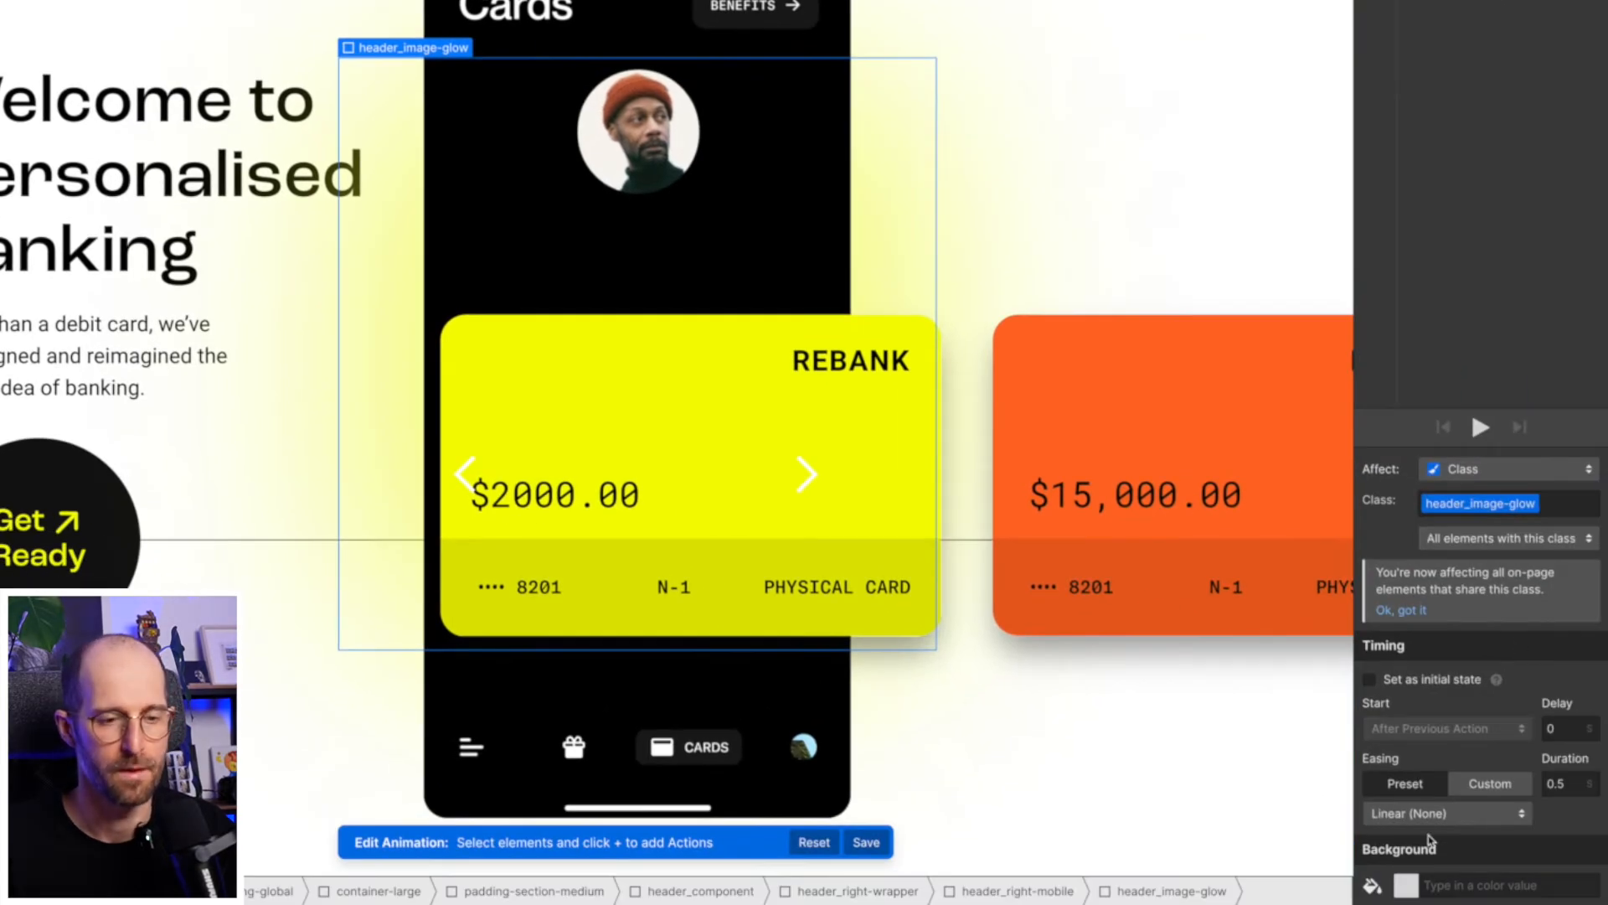
- Set the header_image-glow BG Color action to the card's yellow and save the animation
left_click(1411, 885)
left_click(1405, 847)
left_click(1516, 304)
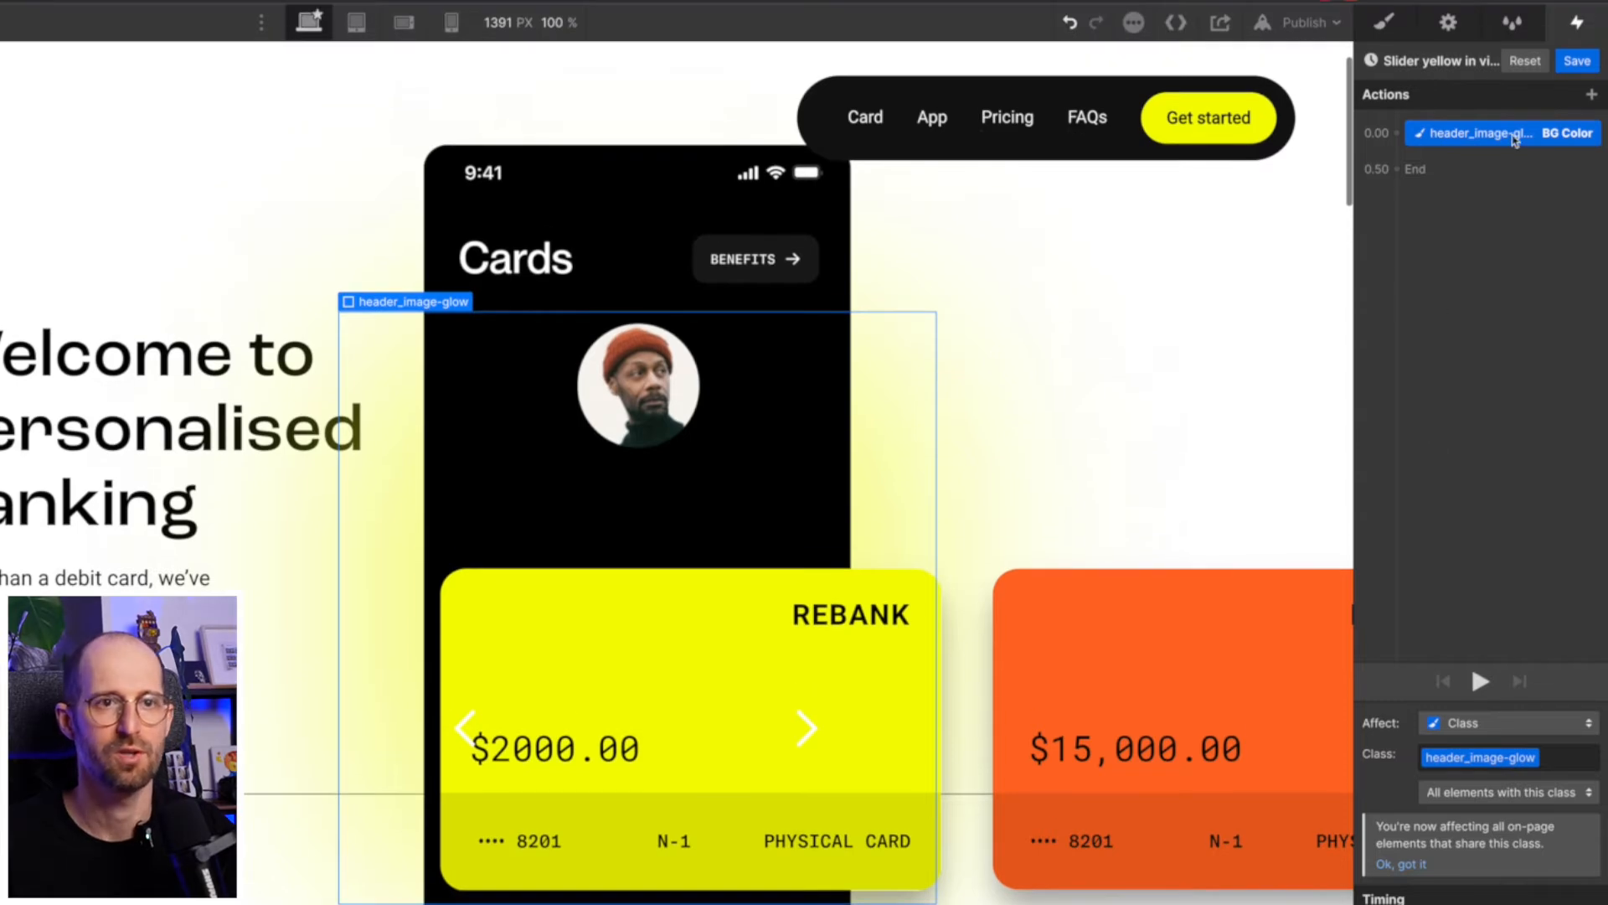
left_click(1583, 63)
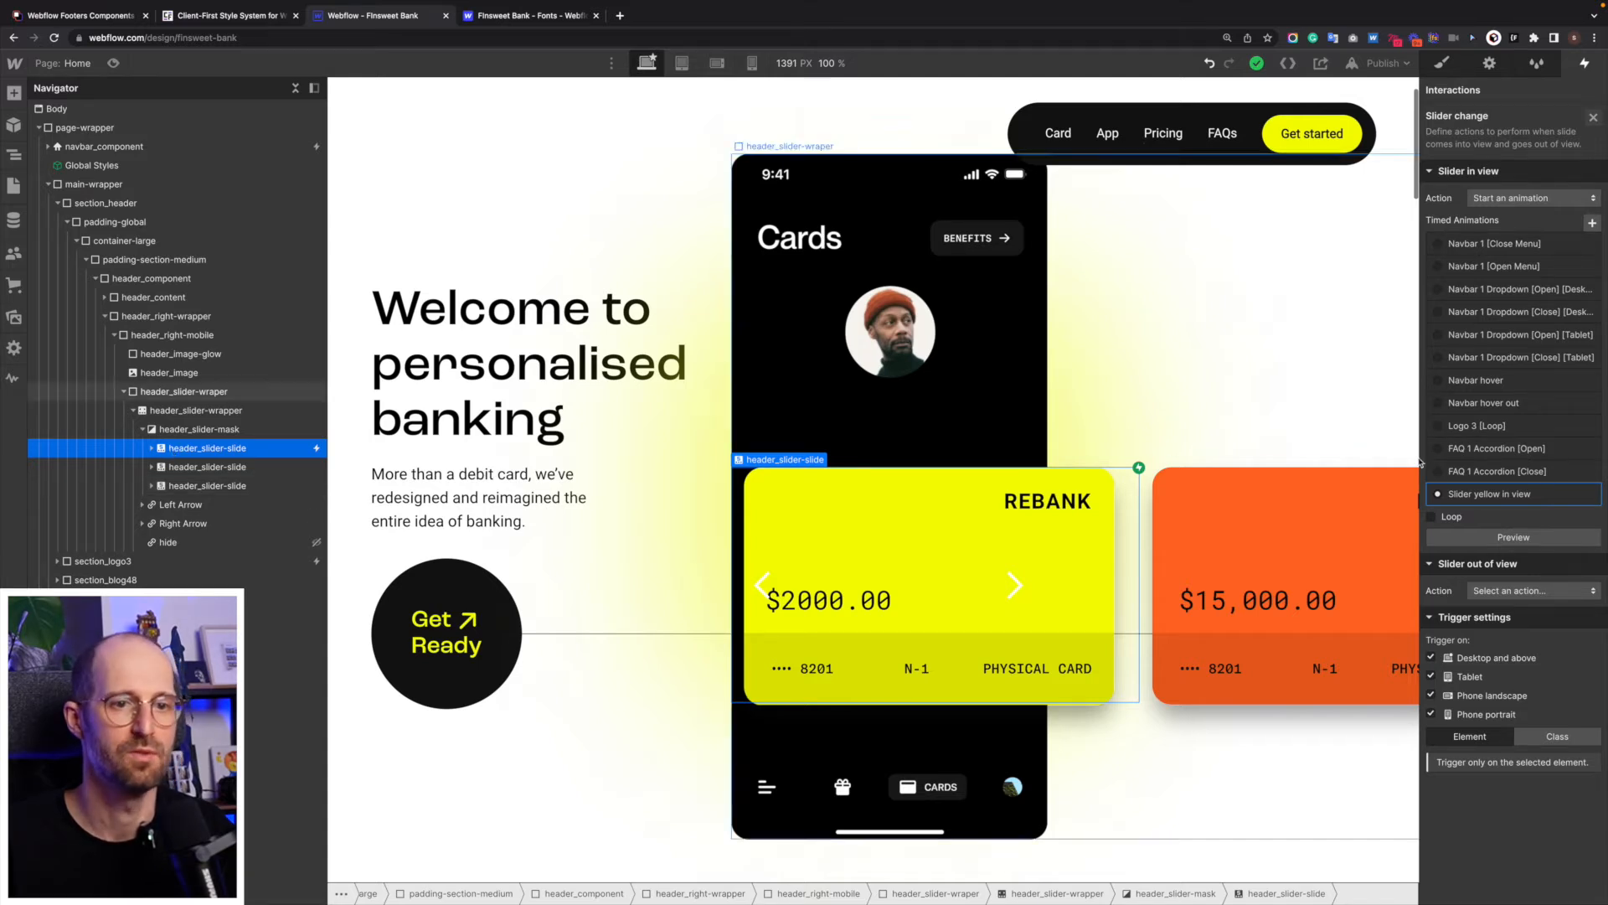
- Reopen "Slider yellow in view" and add a Scale action targeting header_slider-image inside the first header_slider-slide
left_click(1499, 498)
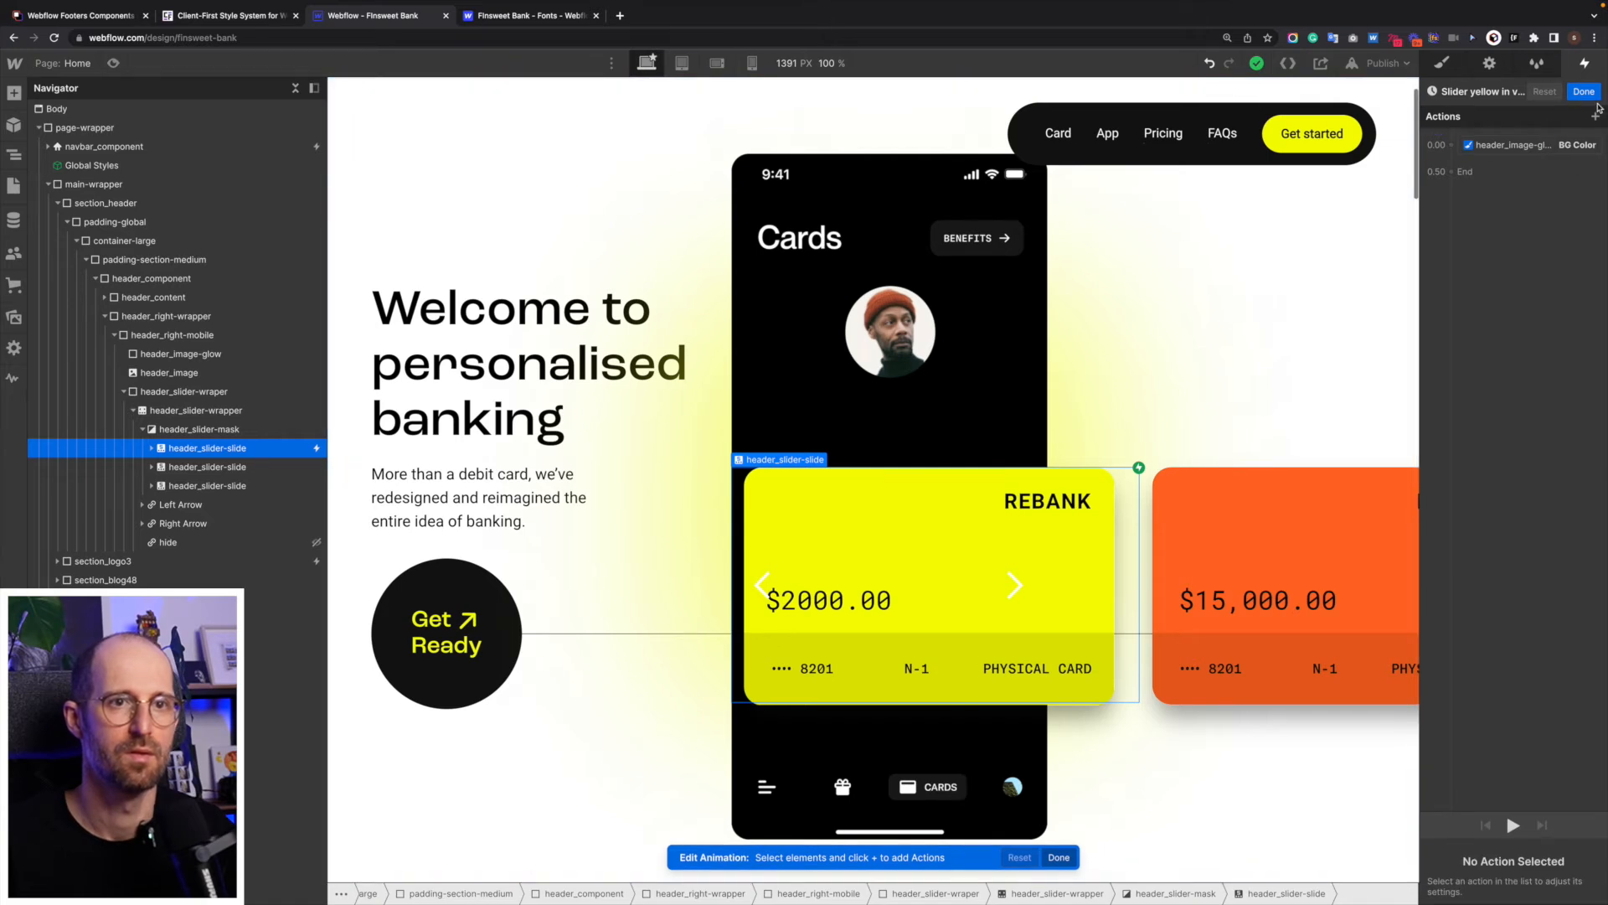
left_click(1597, 115)
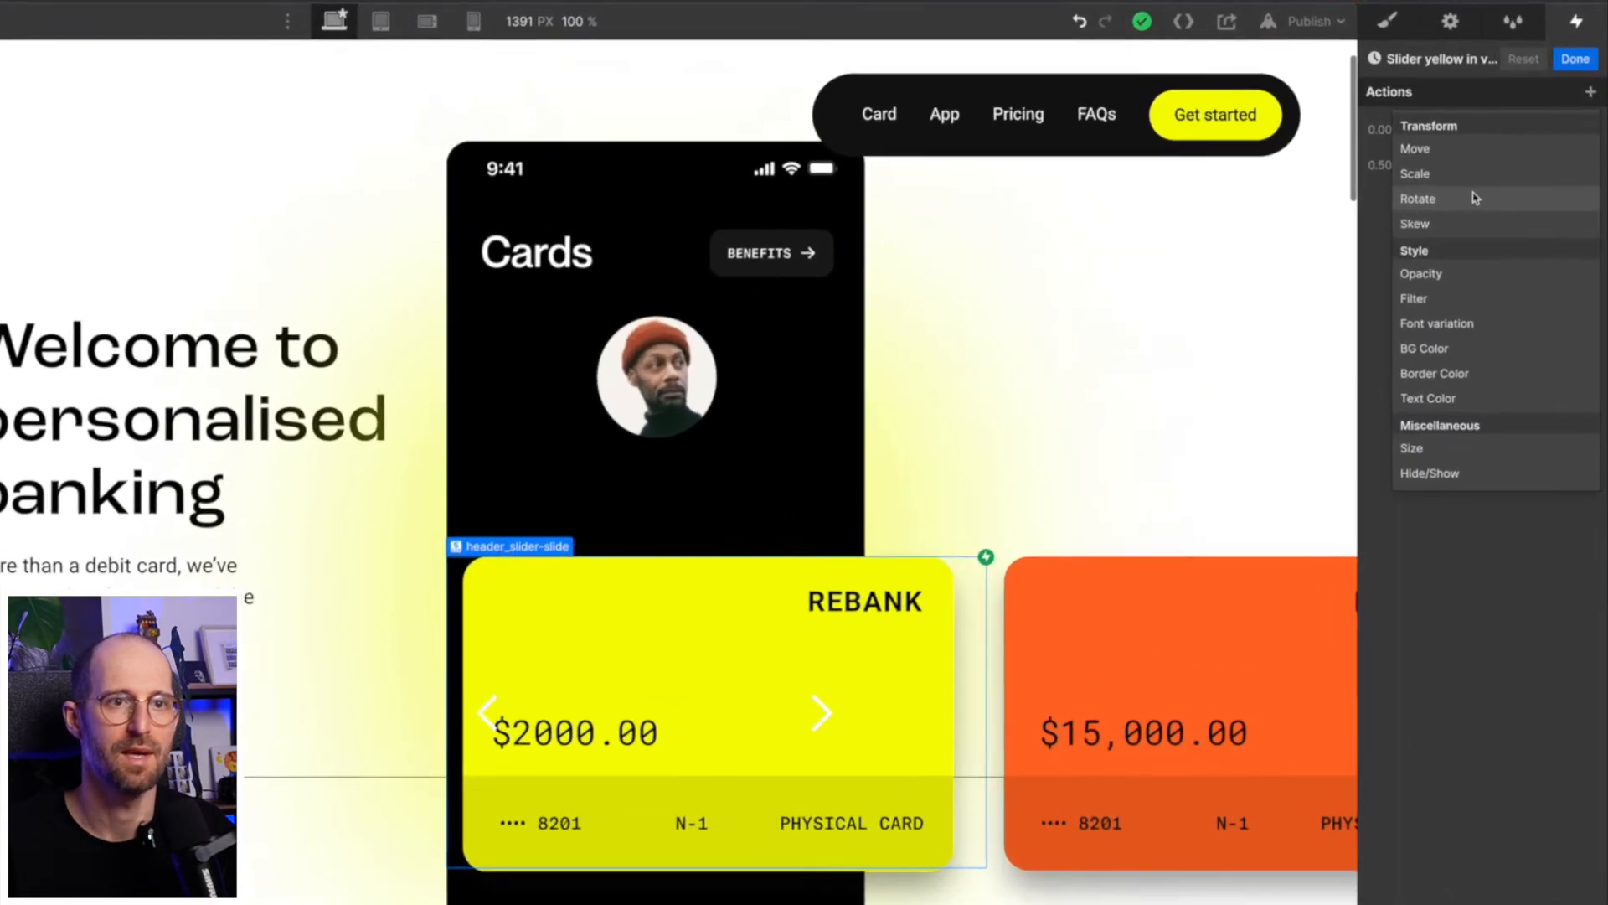
left_click(1474, 176)
right_click(1483, 168)
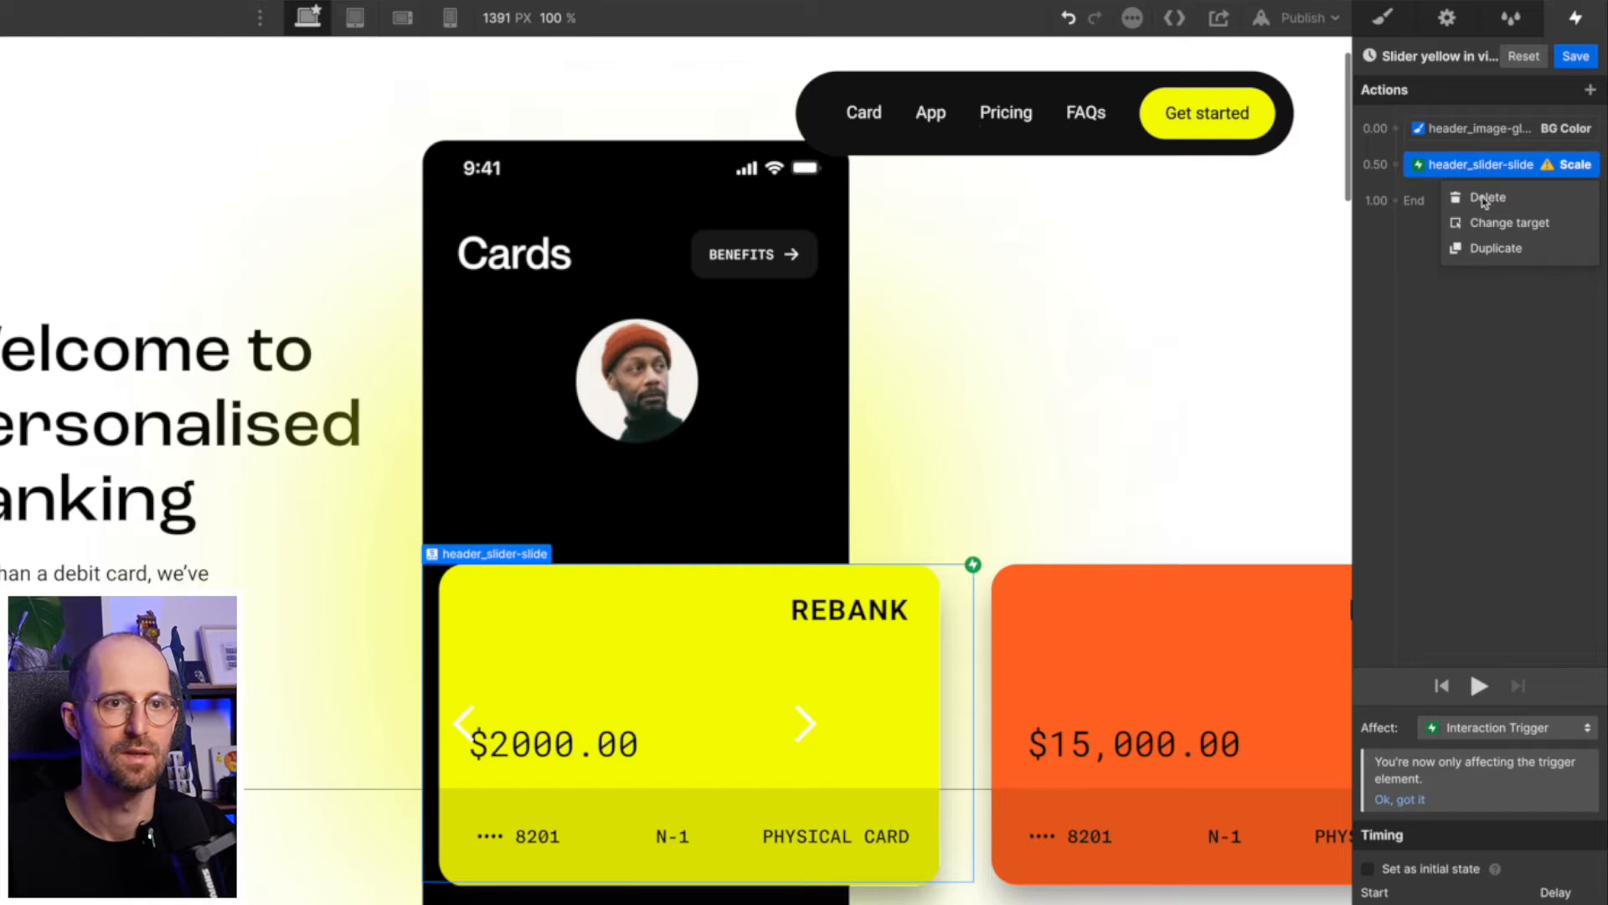
left_click(1489, 223)
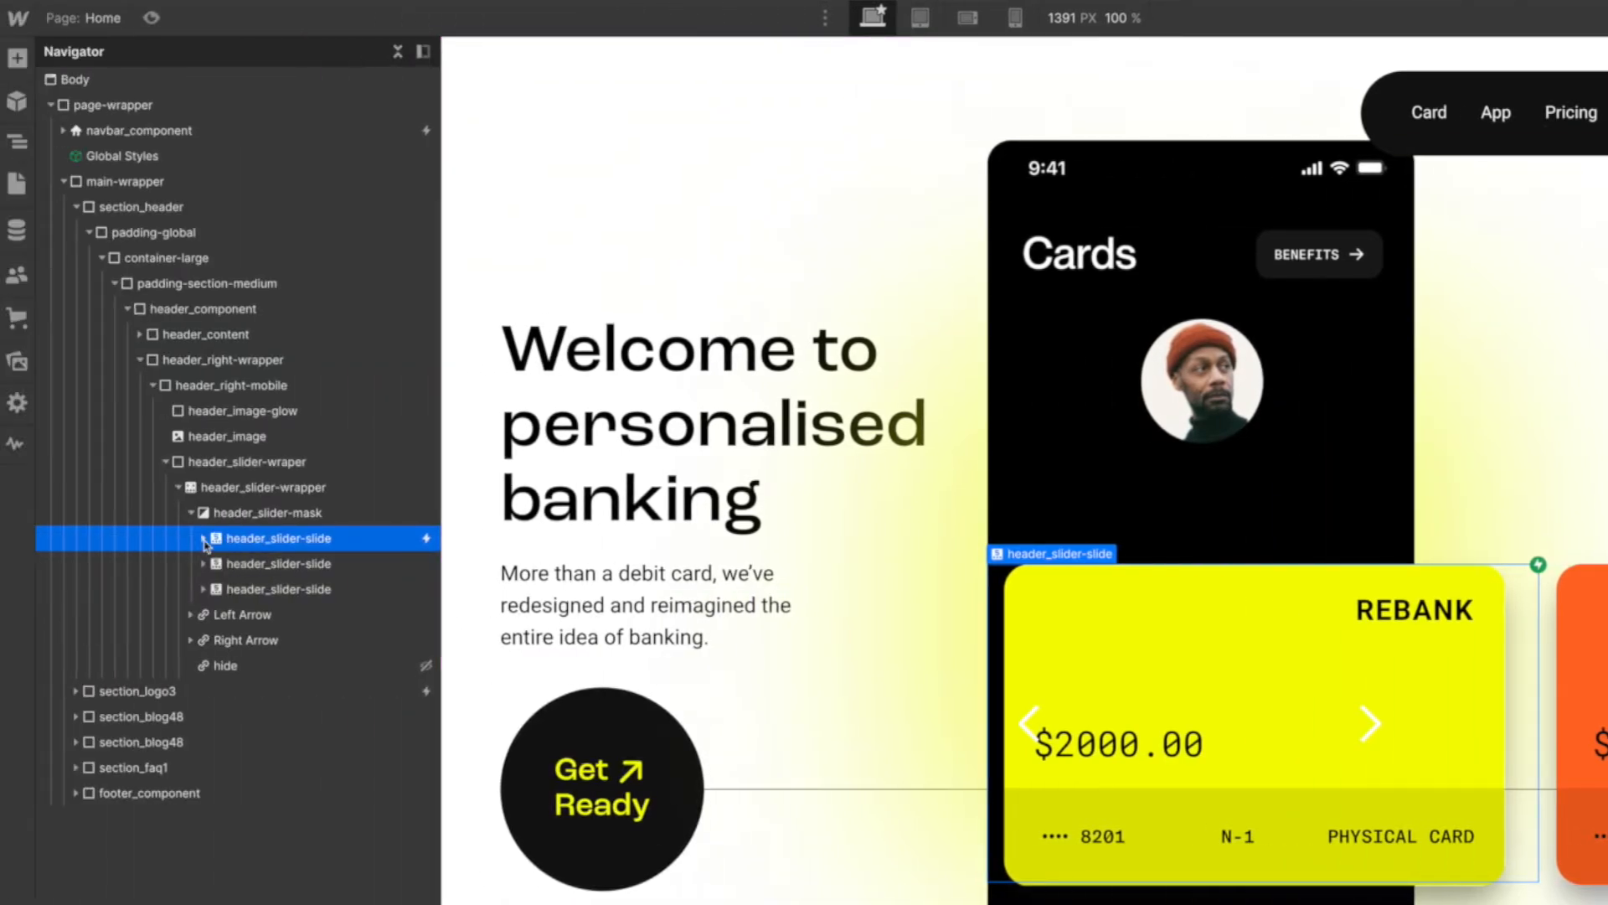
left_click(278, 565)
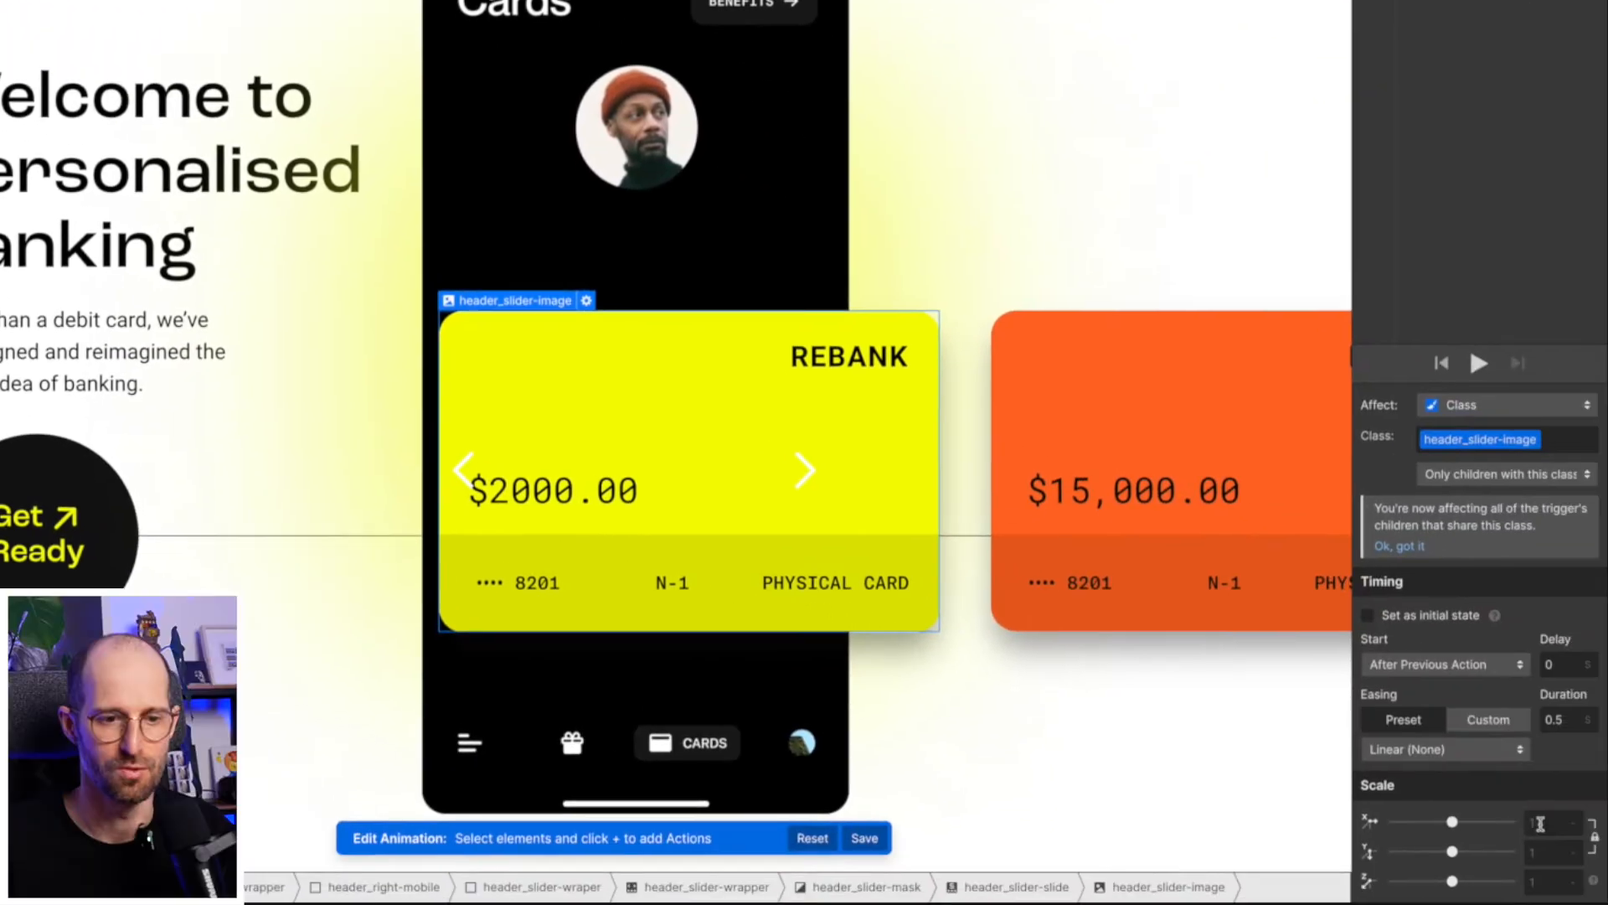
- Give the header_slider-image Scale action a scale of 1, a 0.3 s duration and Out Cubic easing
left_click(1540, 824)
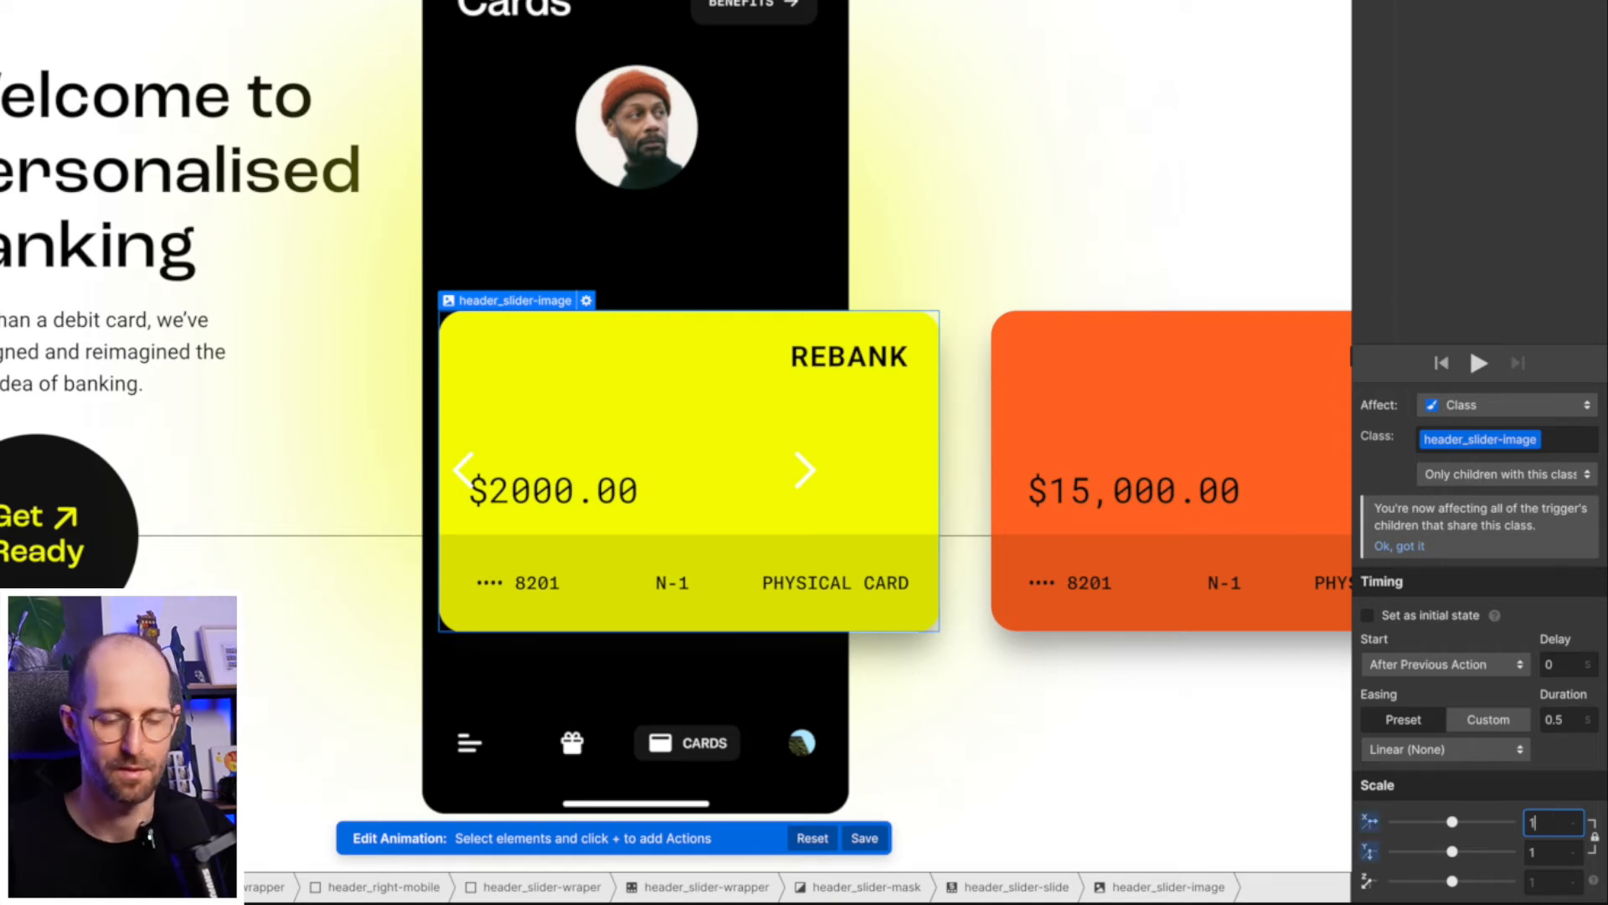
left_click(1556, 718)
type("0")
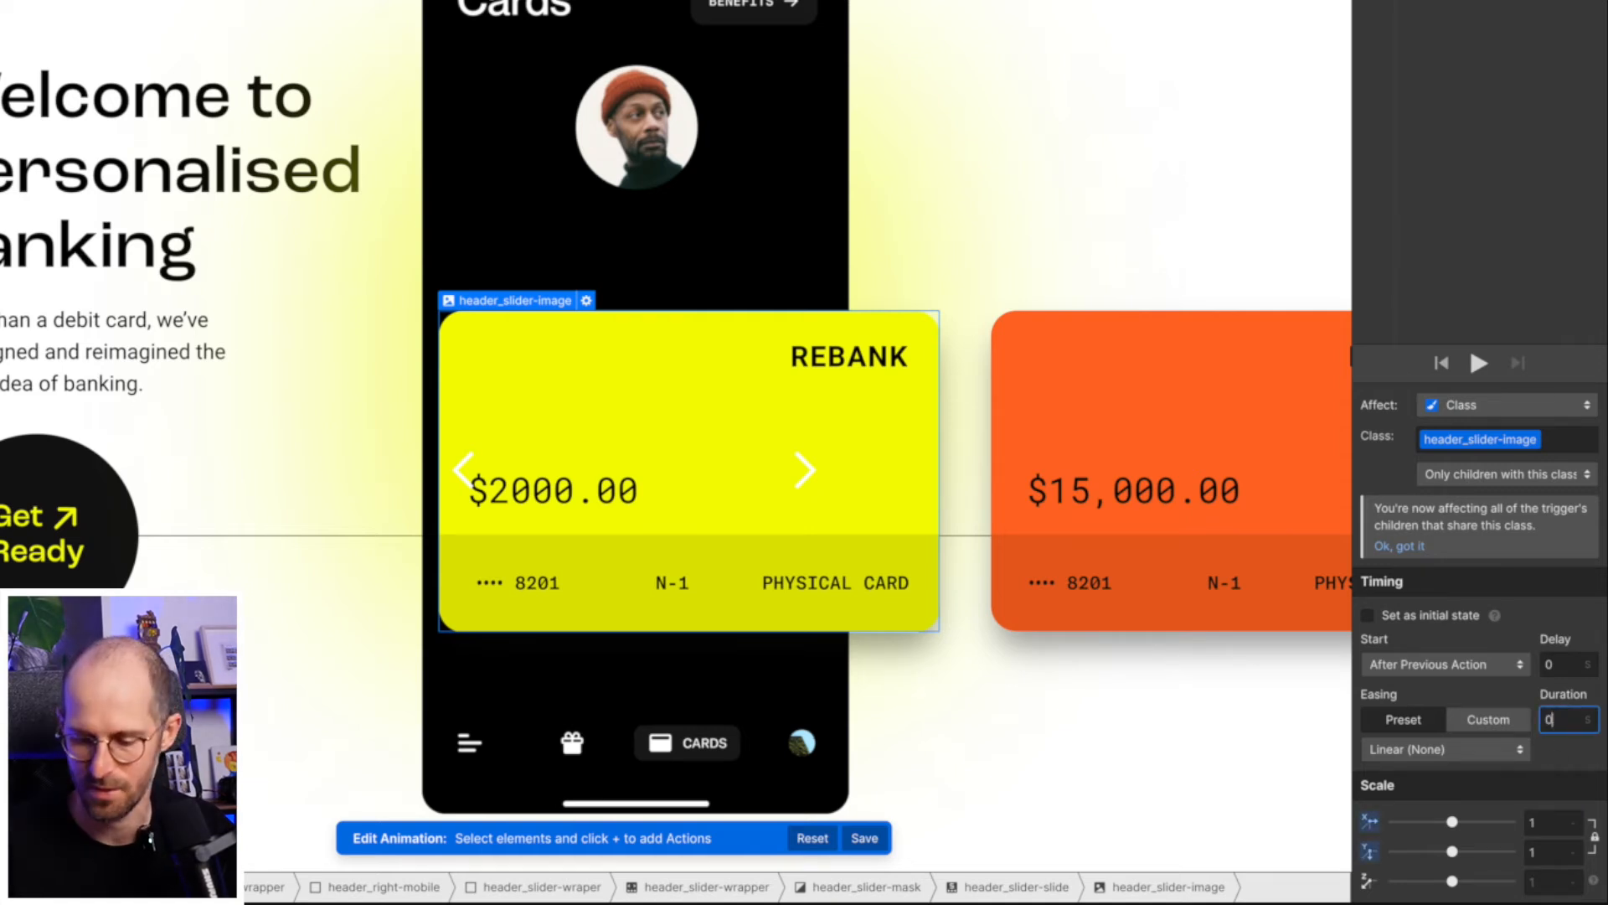
type(".3")
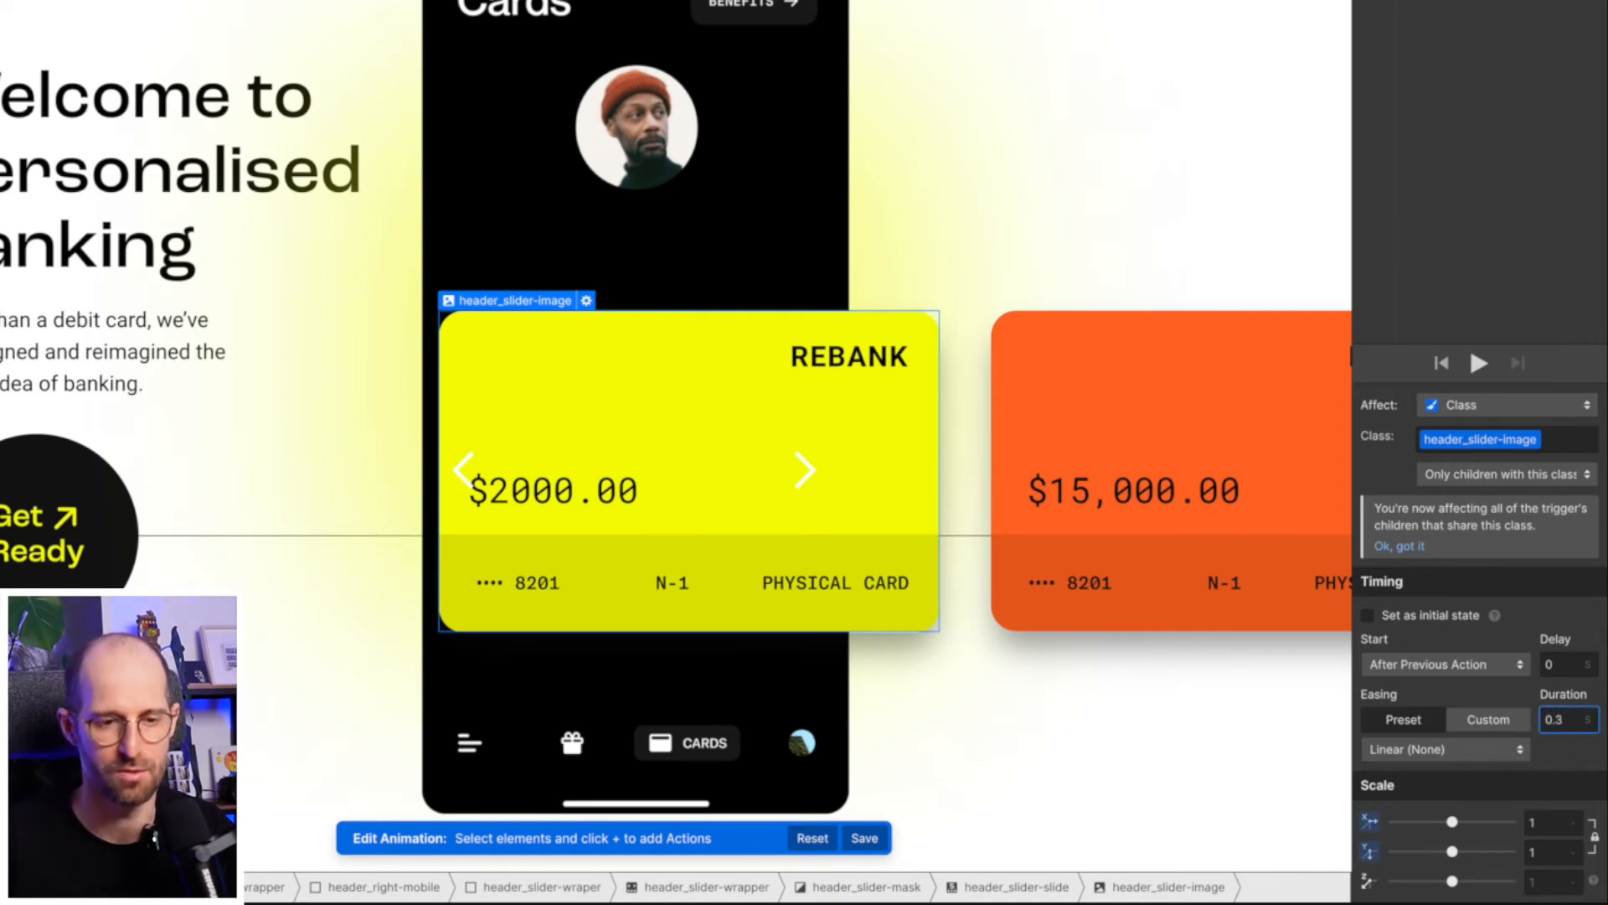
left_click(1443, 750)
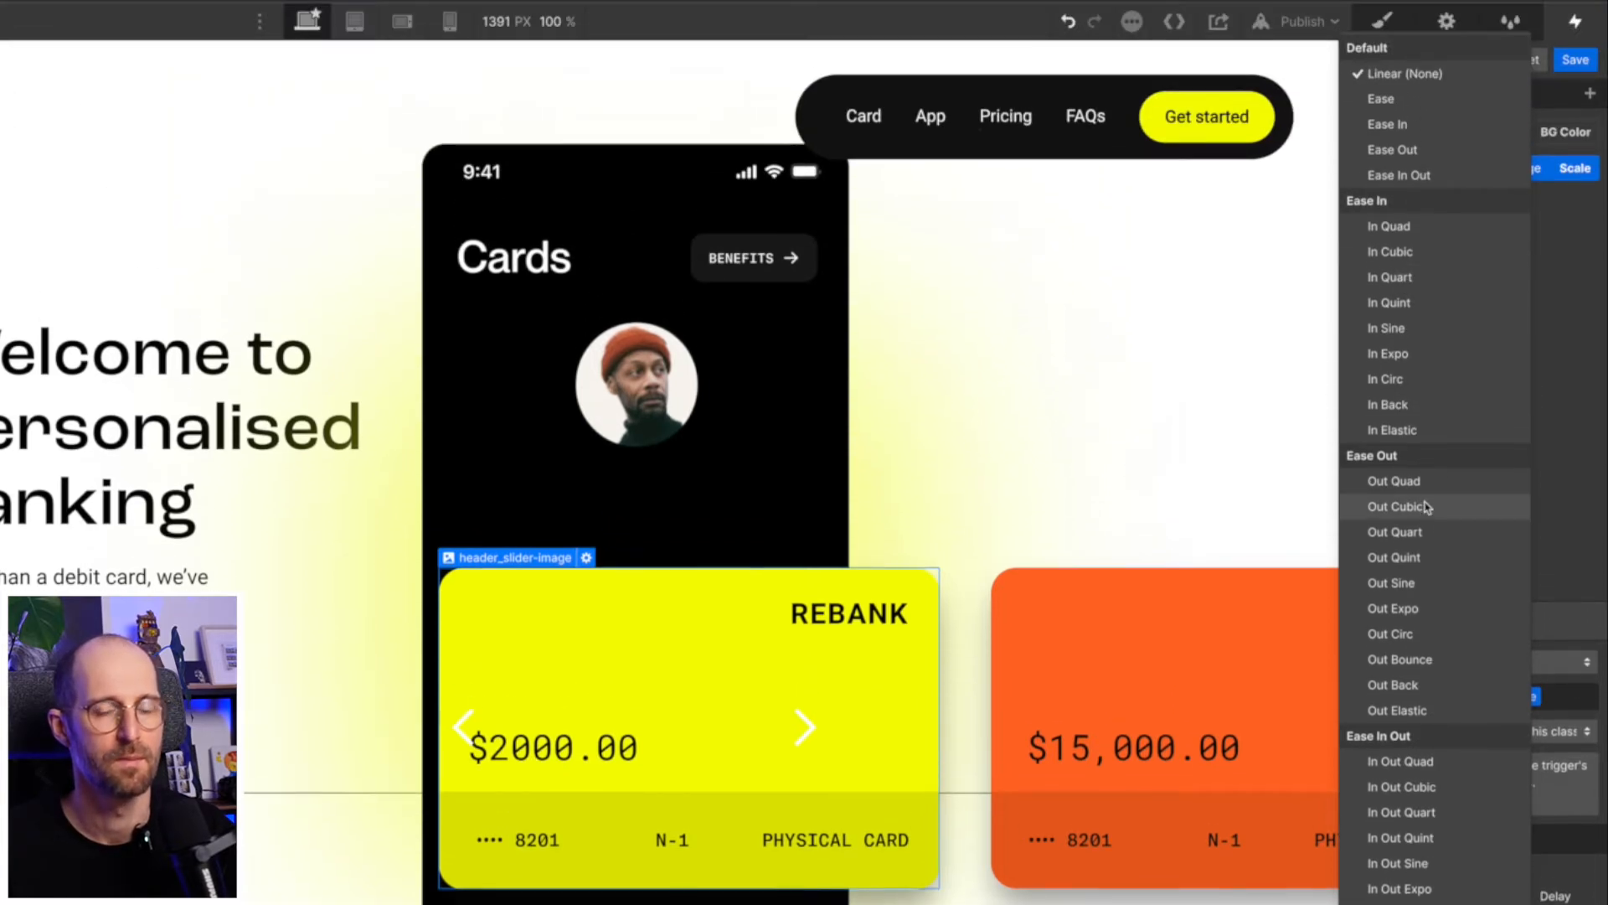
left_click(1426, 506)
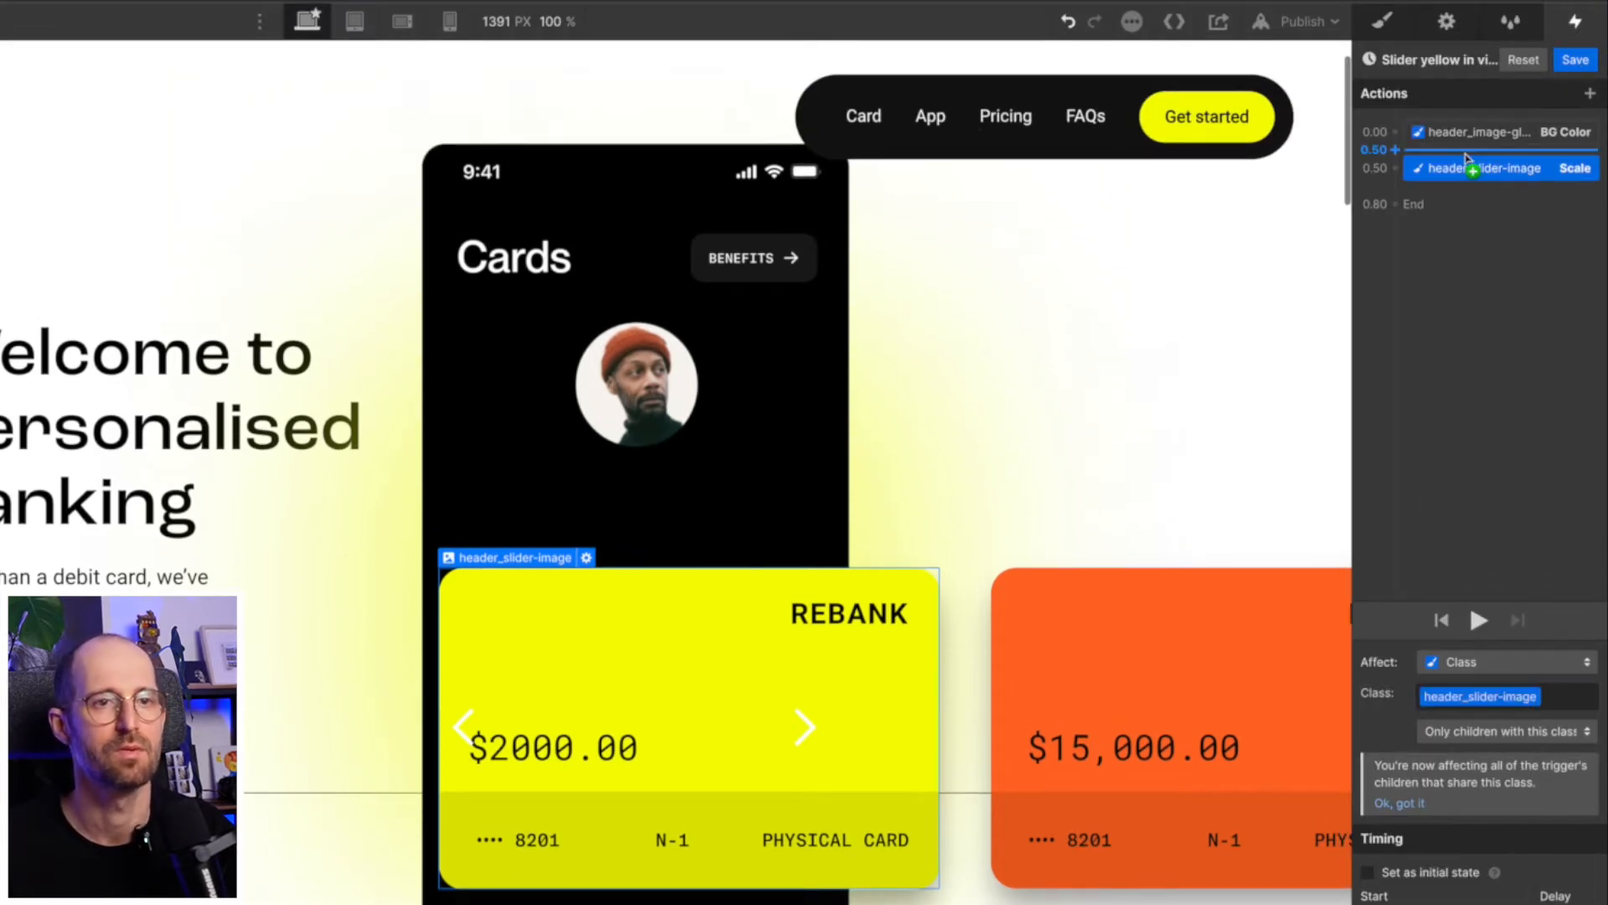
- Make the Scale action run simultaneously with the glow's BG Color action and save the animation
left_click_drag(1470, 167, 1485, 142)
left_click(1479, 132)
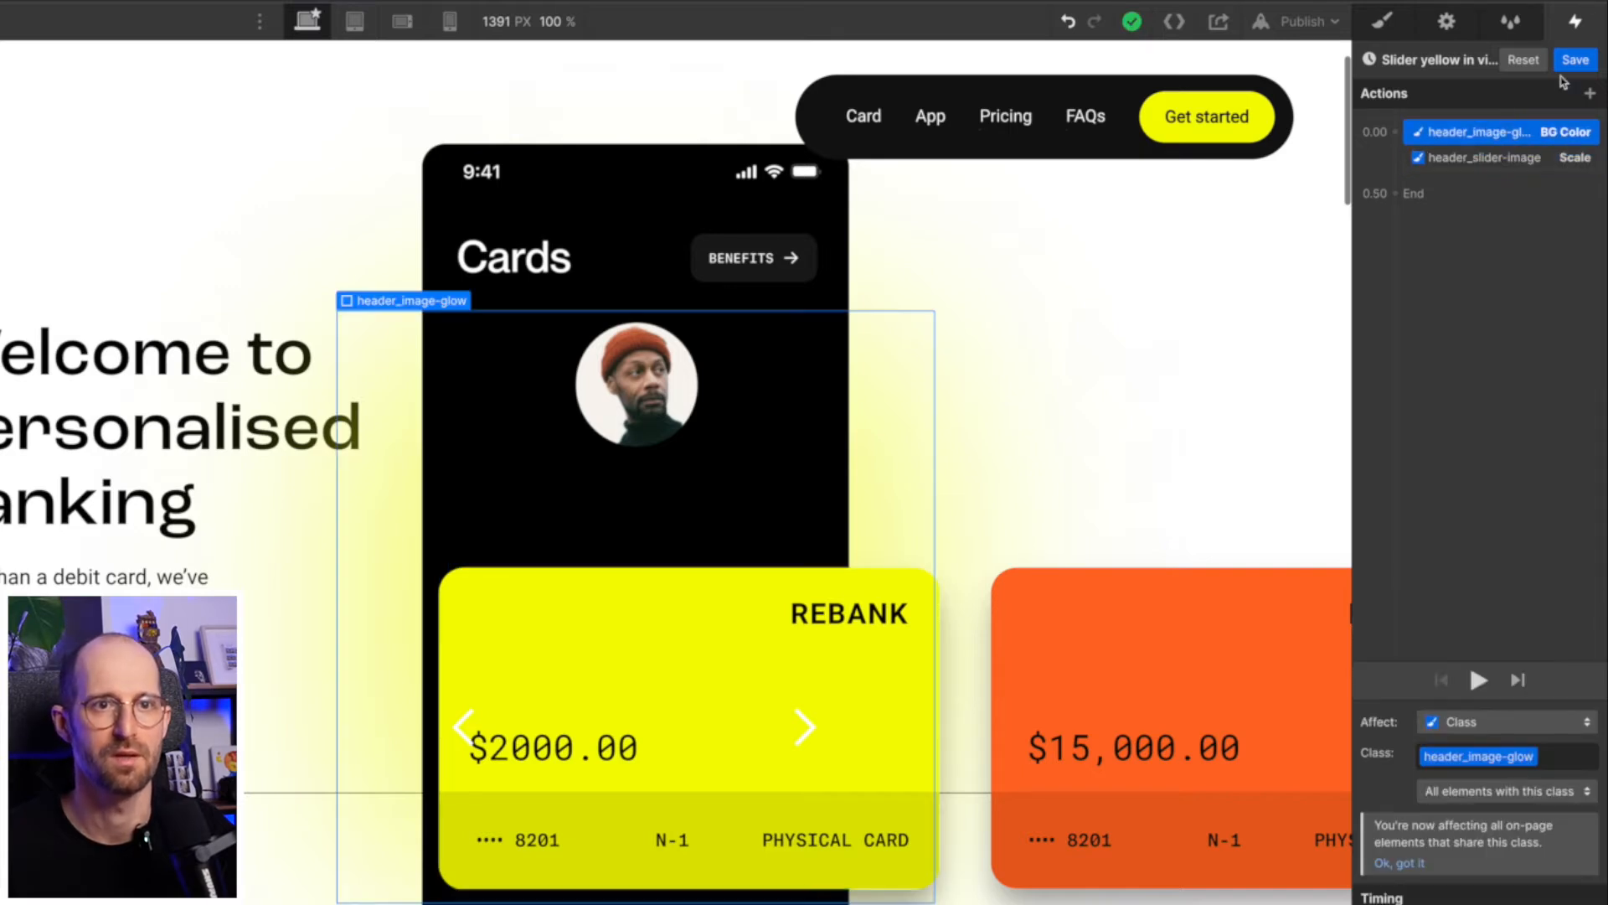
left_click(1575, 60)
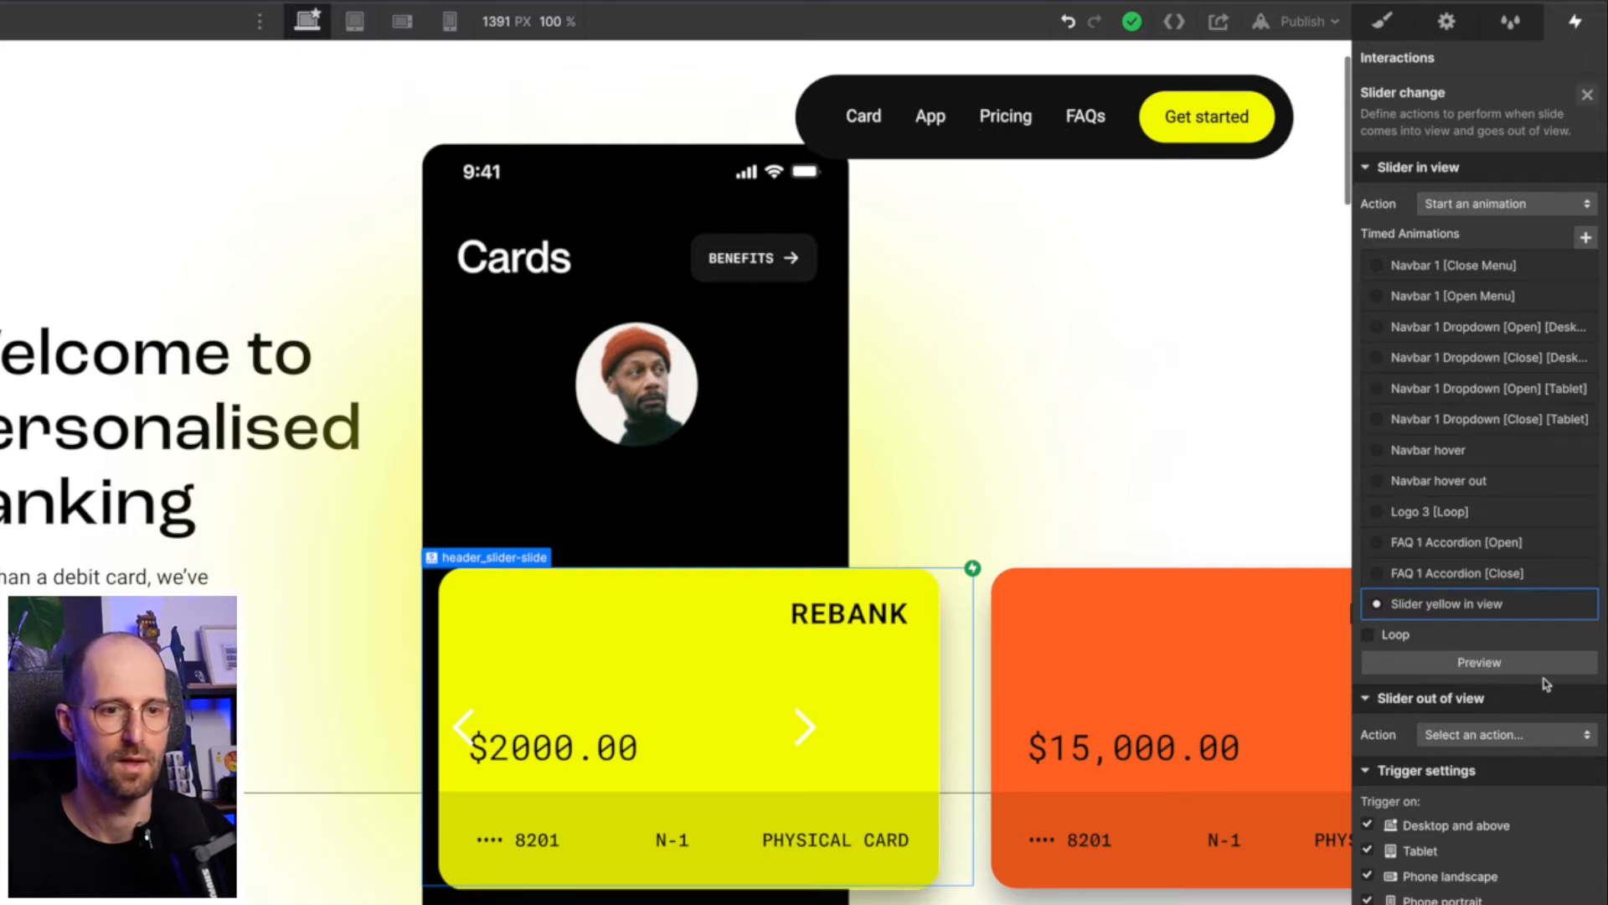
- Set the slider-out-of-view action to start an animation and duplicate "Slider yellow in view" for it
left_click(1497, 735)
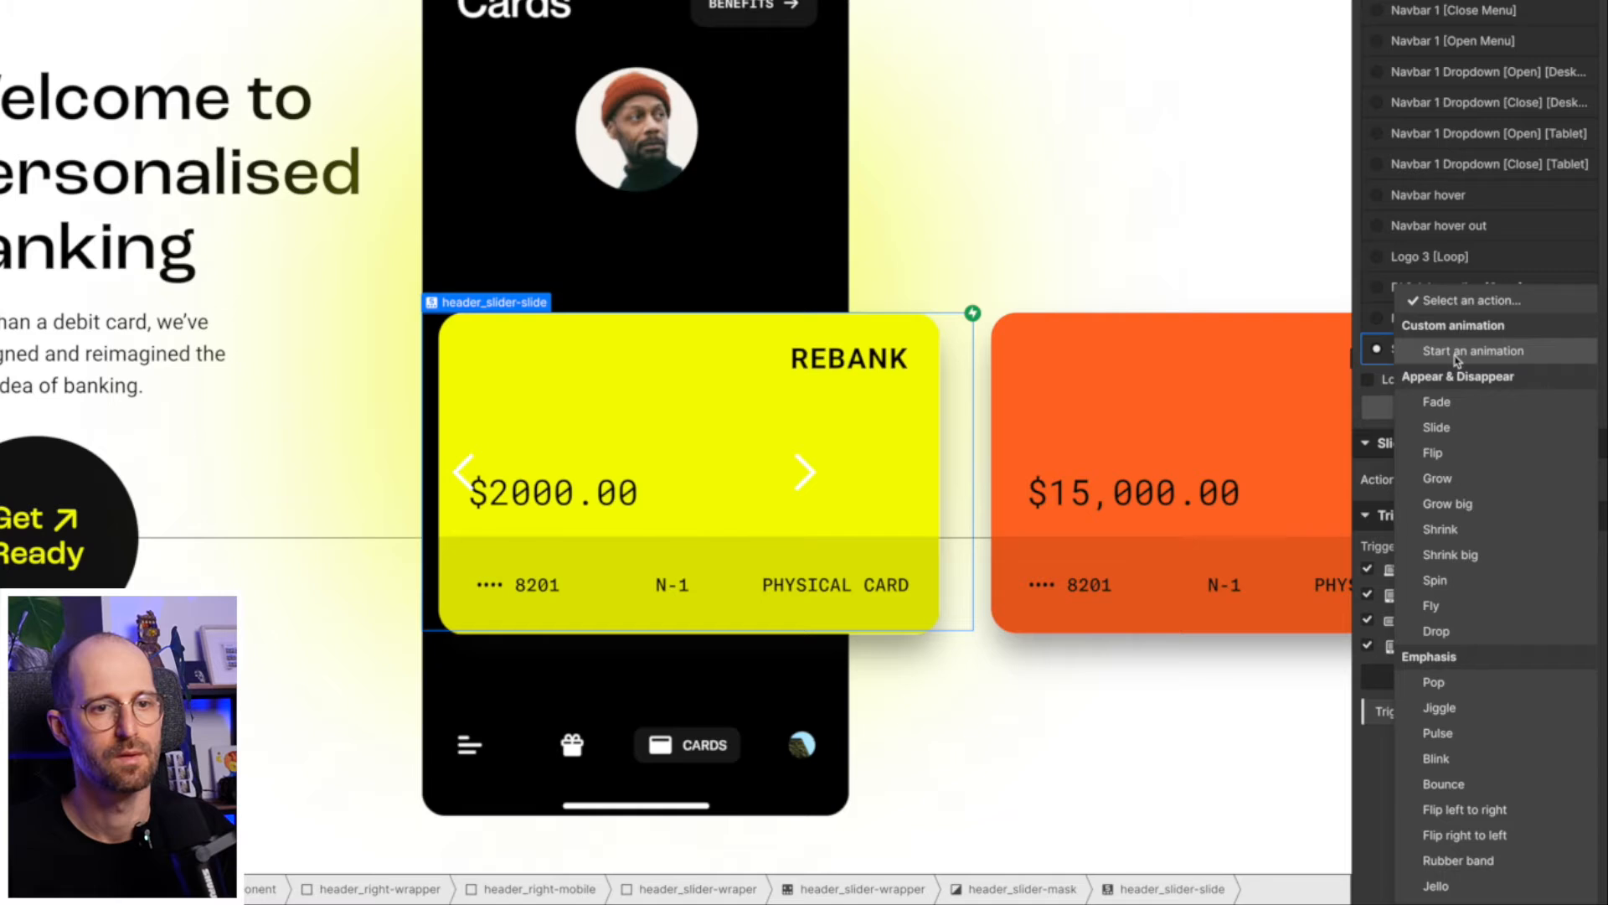
left_click(1471, 351)
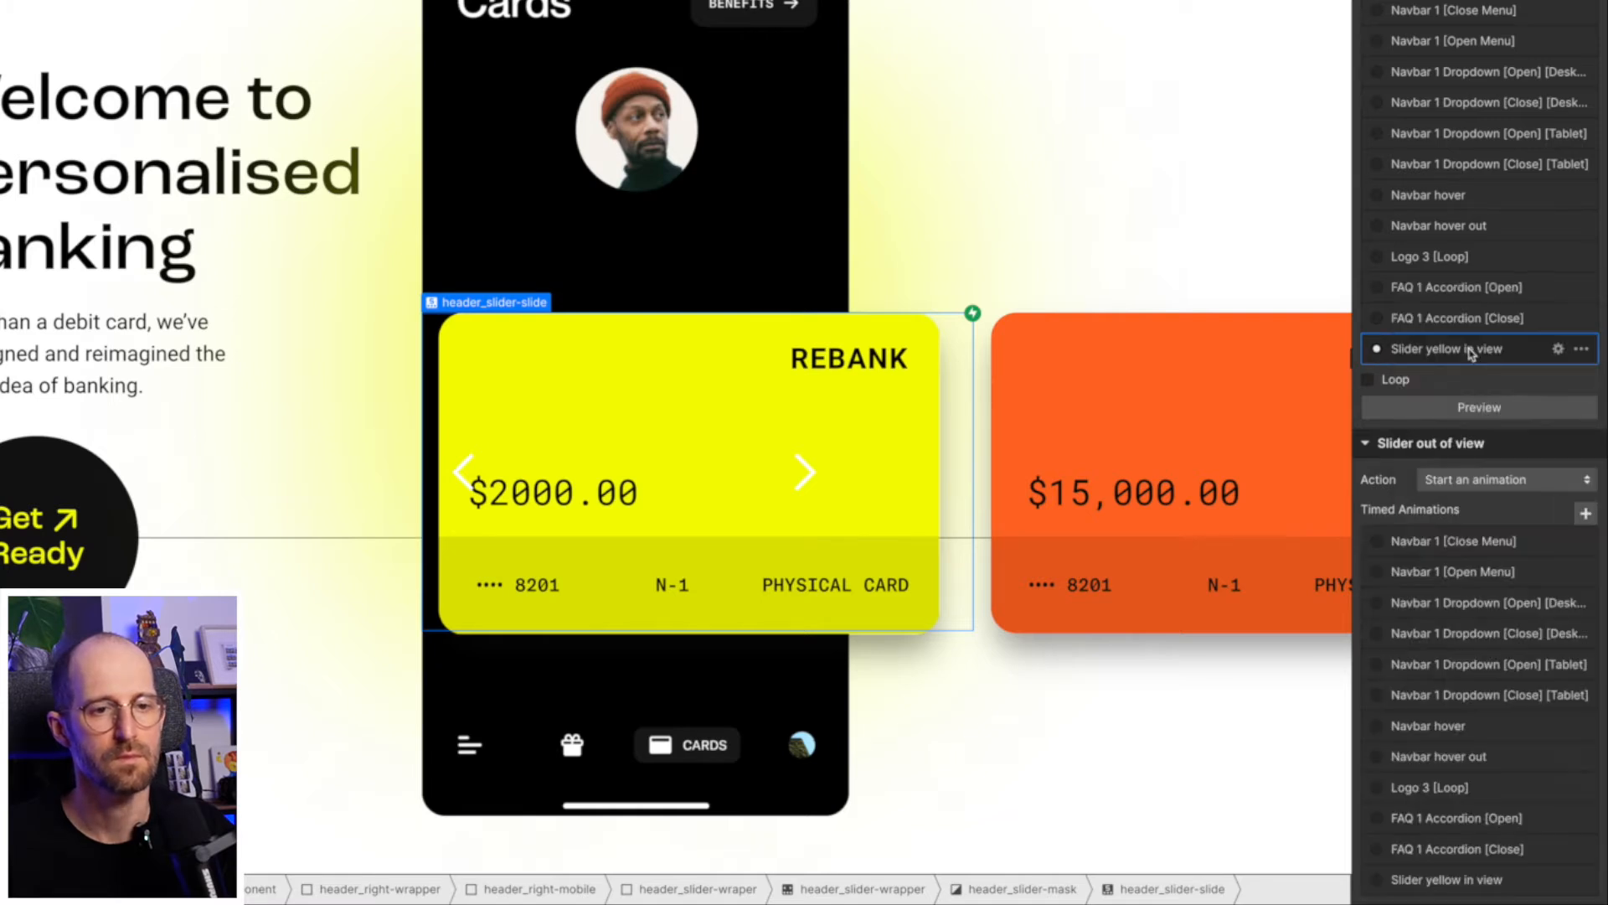
scroll(1441, 653, "down", 3)
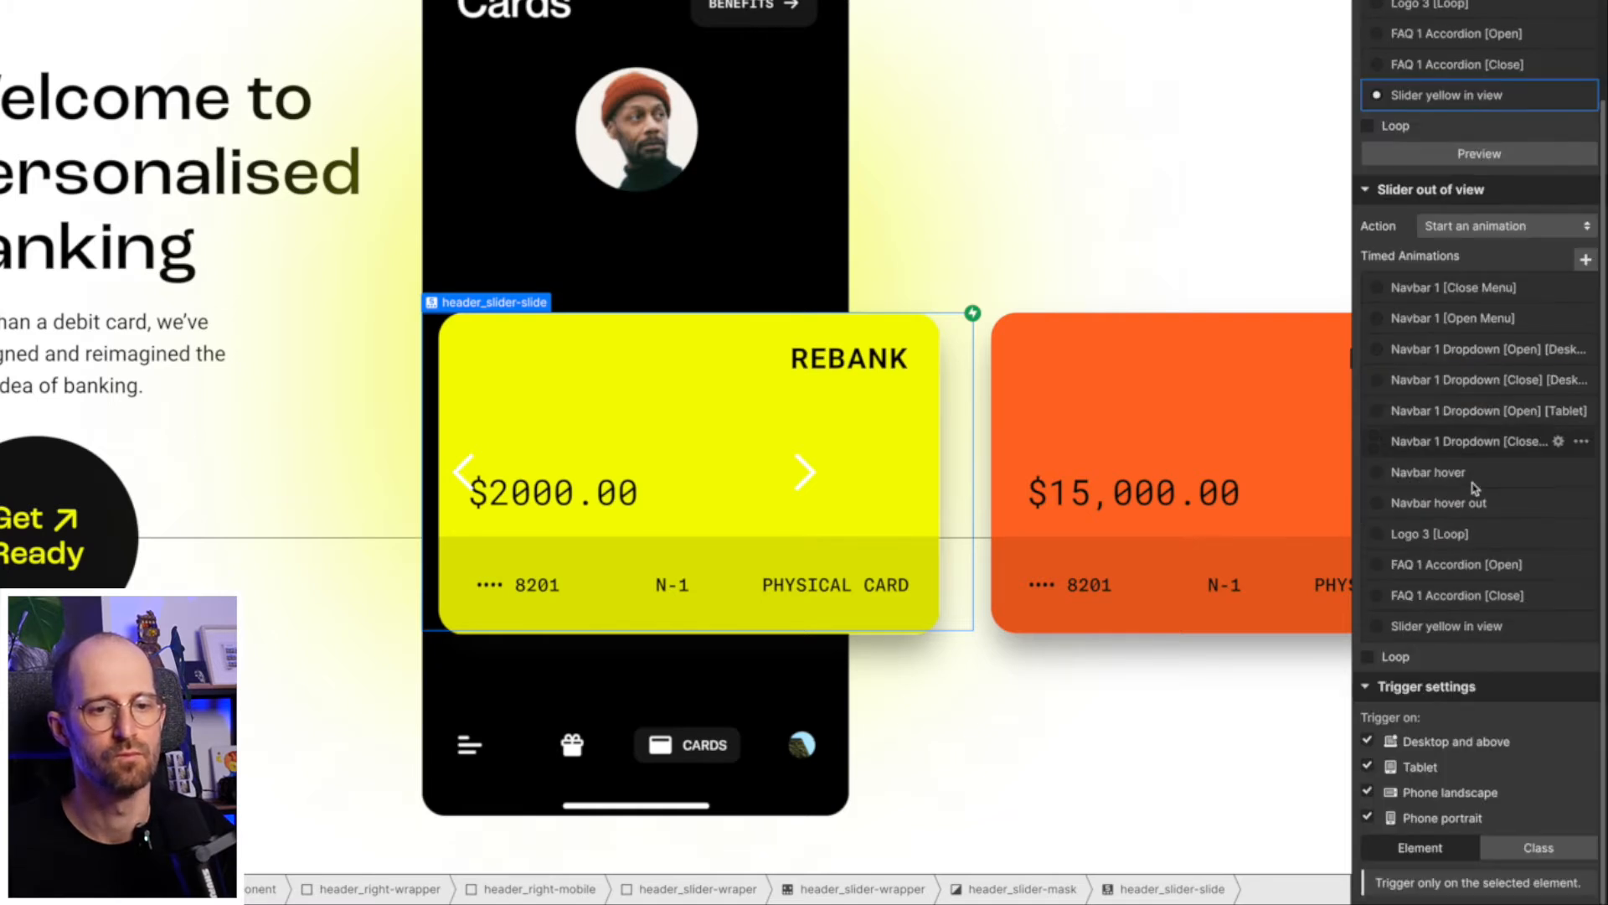
mouse_move(1451, 634)
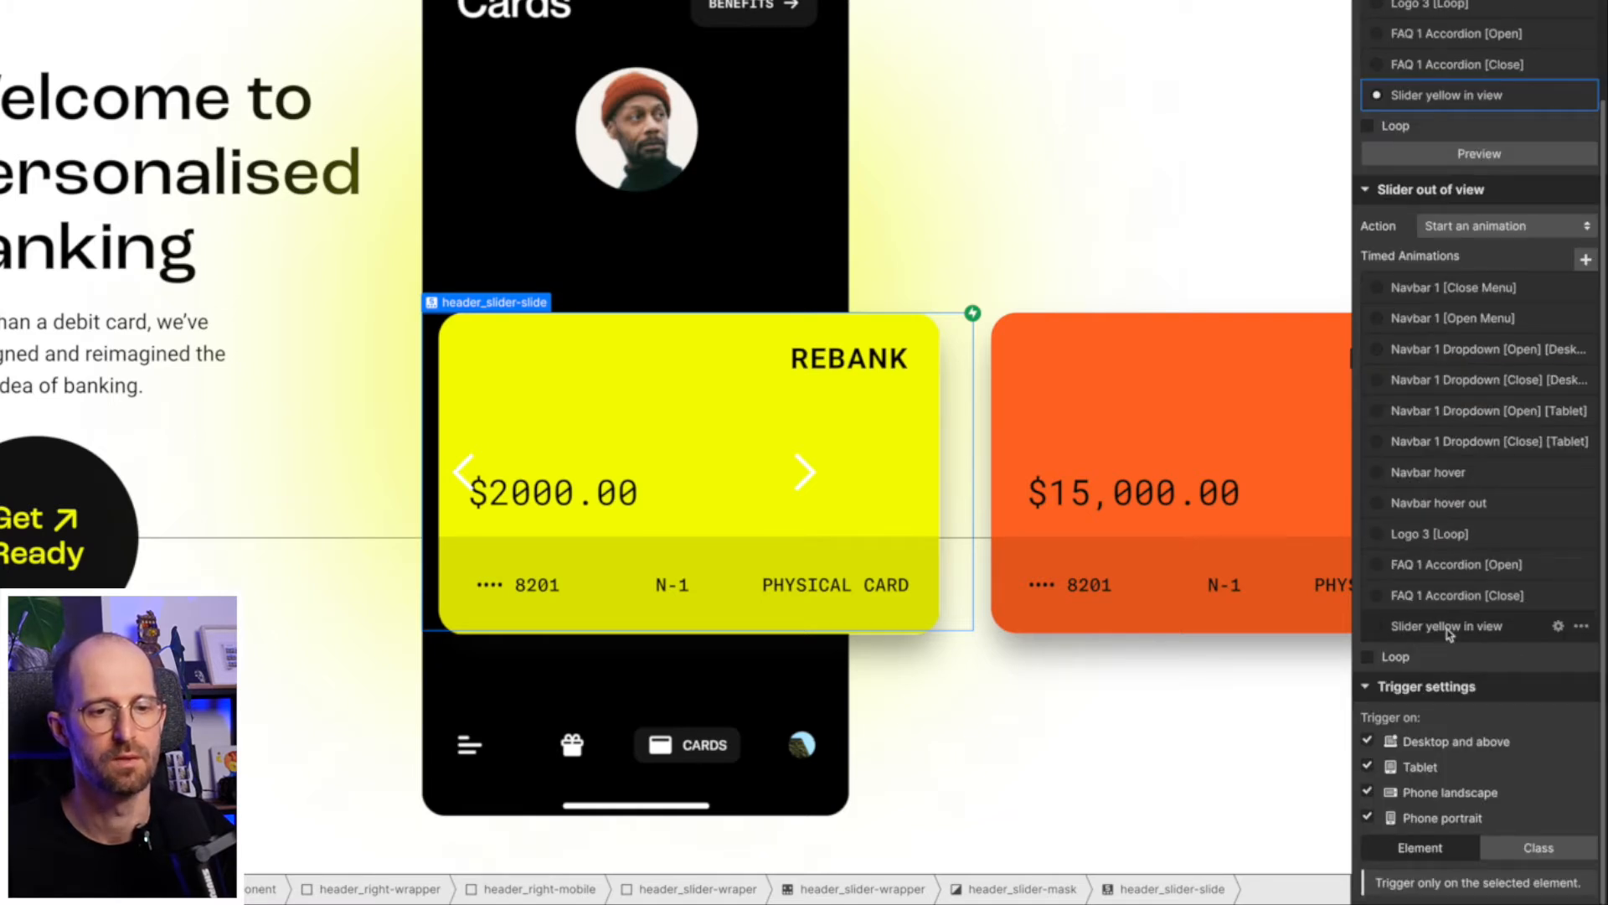
left_click(1581, 628)
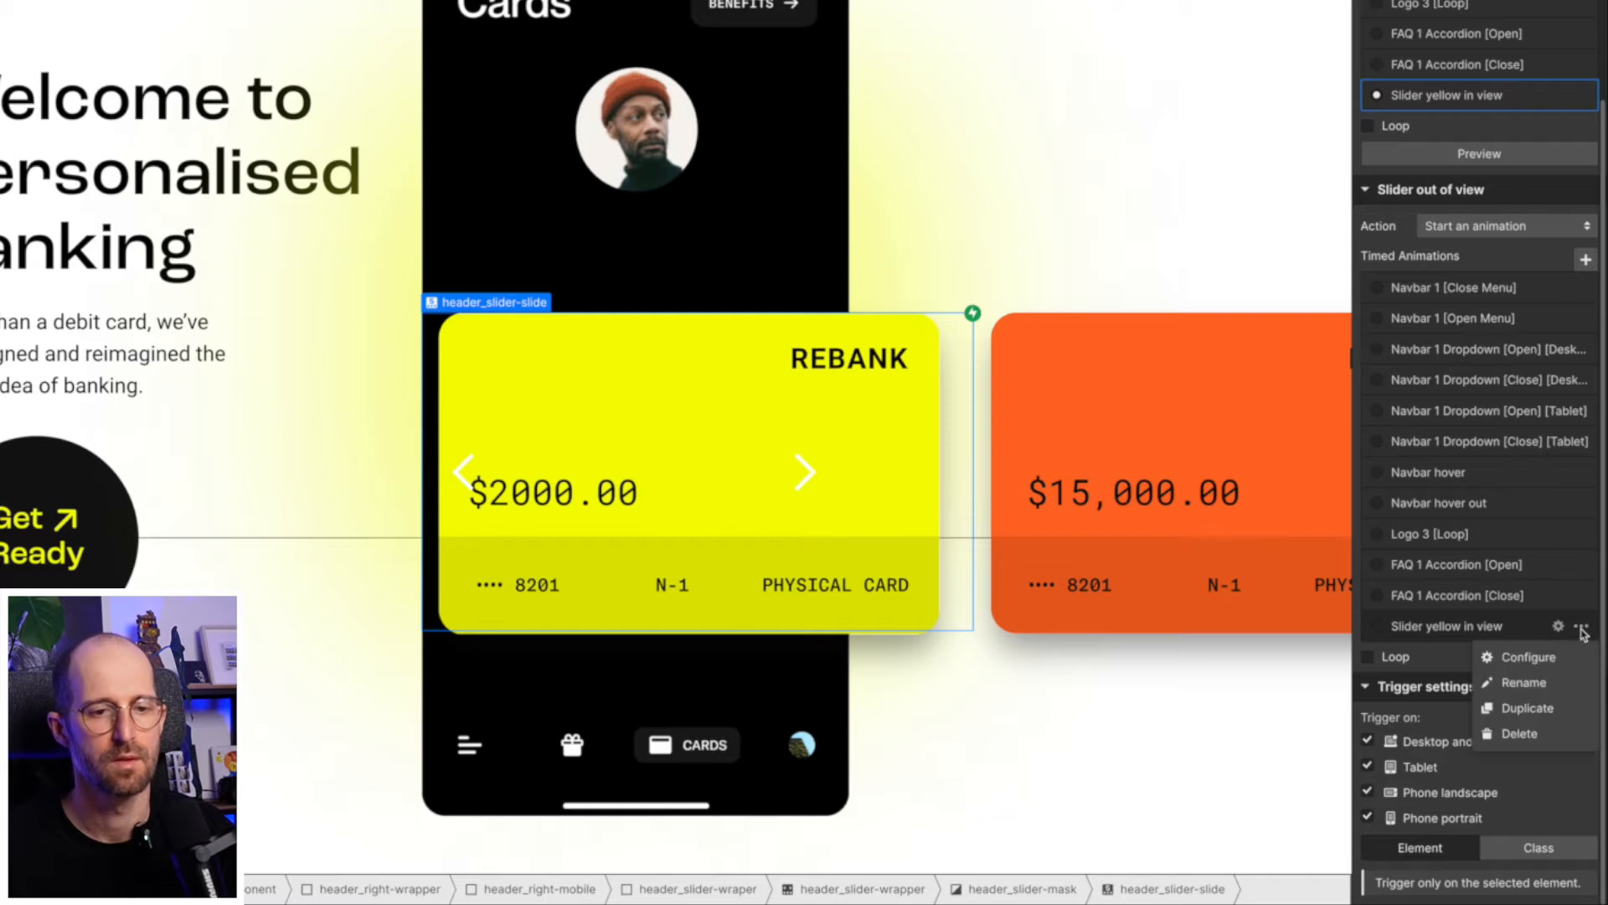
left_click(1536, 708)
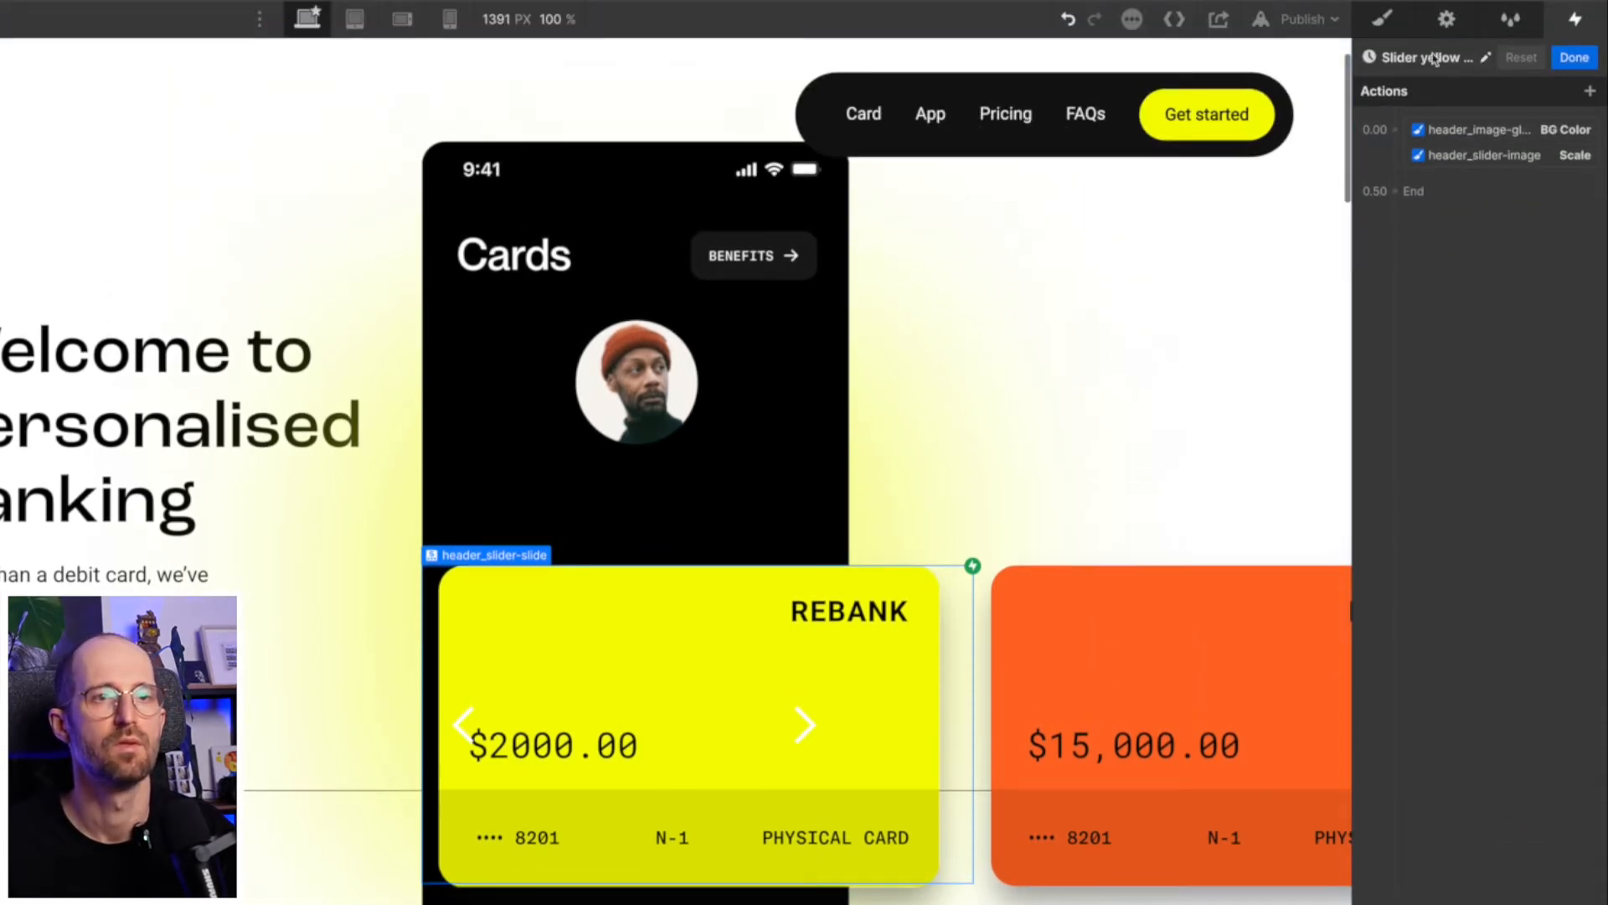
- Rename the duplicated animation to "Slider yellow out view"
left_click(1436, 59)
left_click(1520, 59)
key("alt+shift+Left")
key("alt+shift+Left")
key("alt+shift+Left")
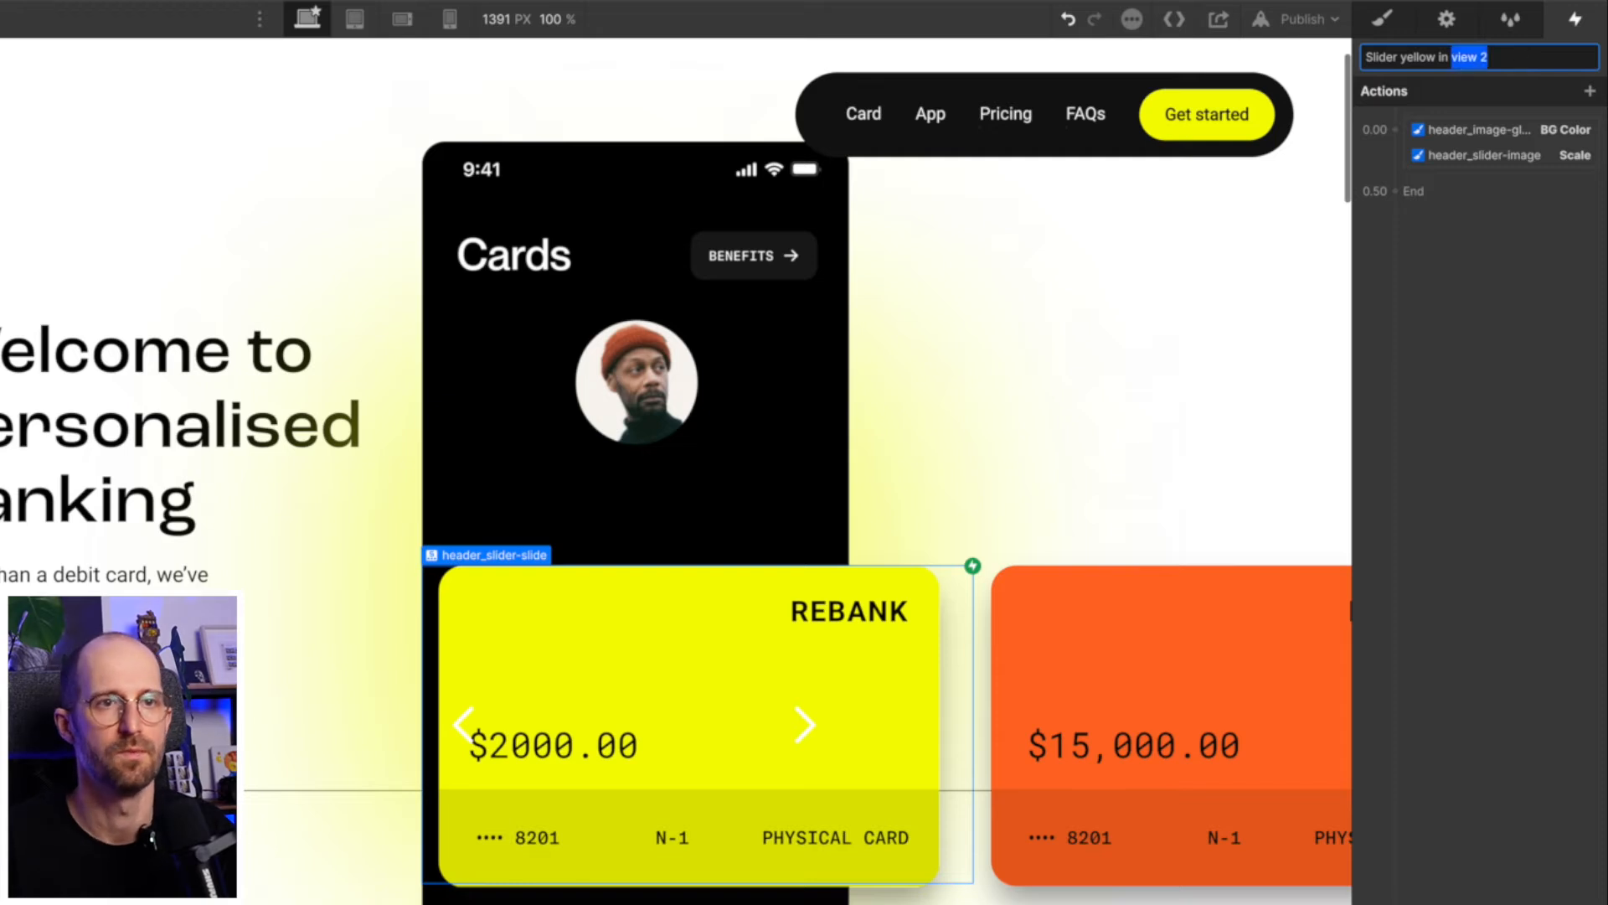
type("out view")
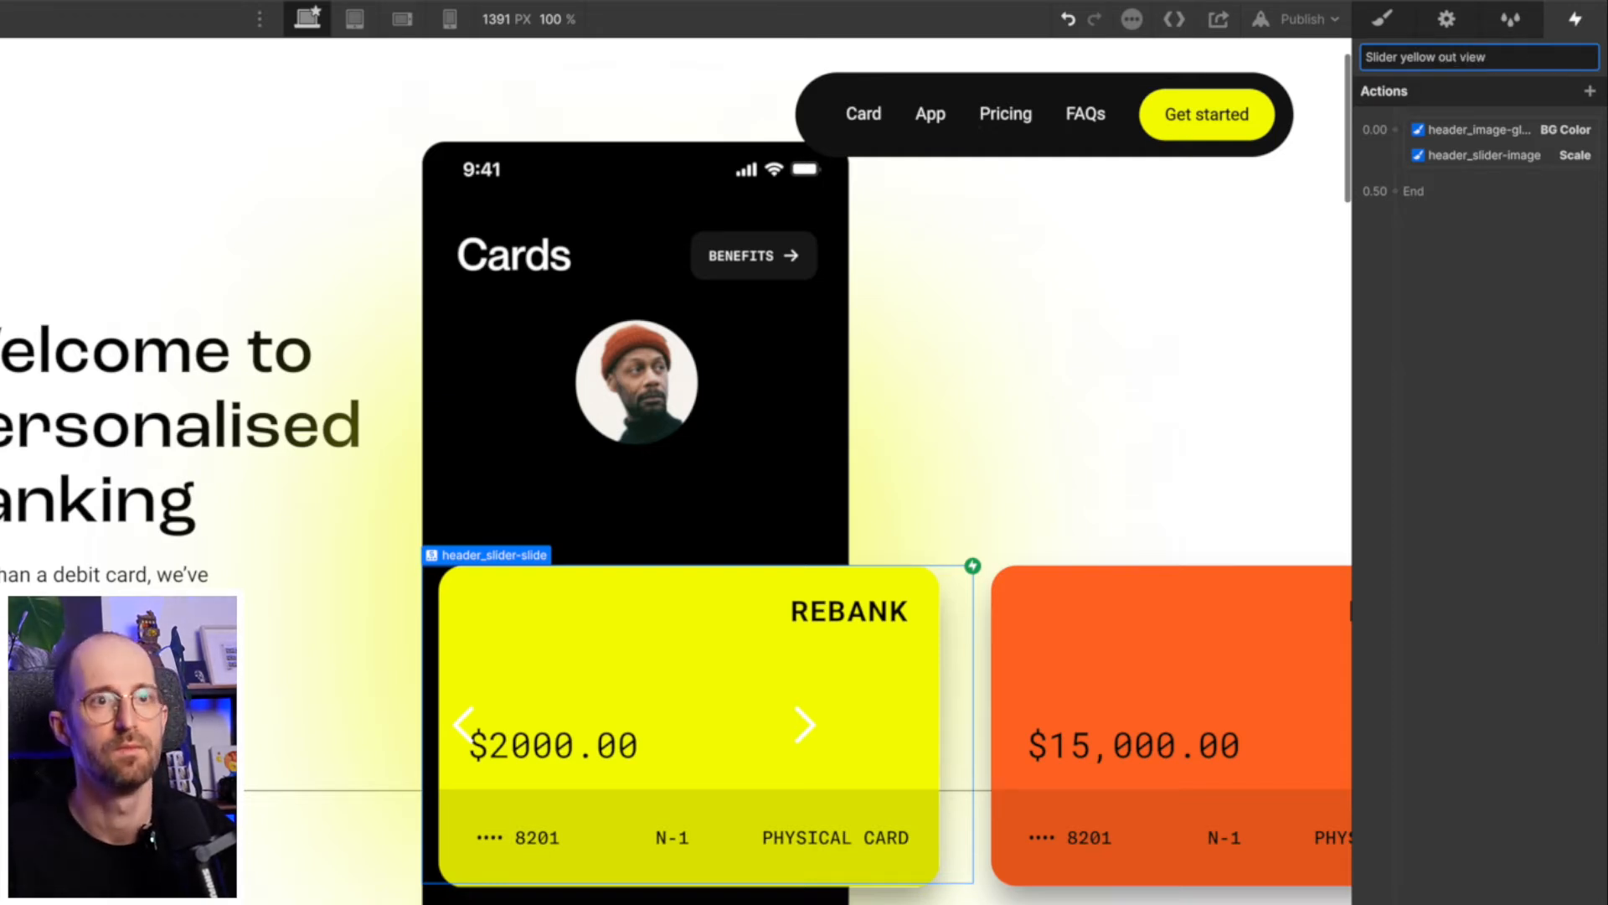
key("Return")
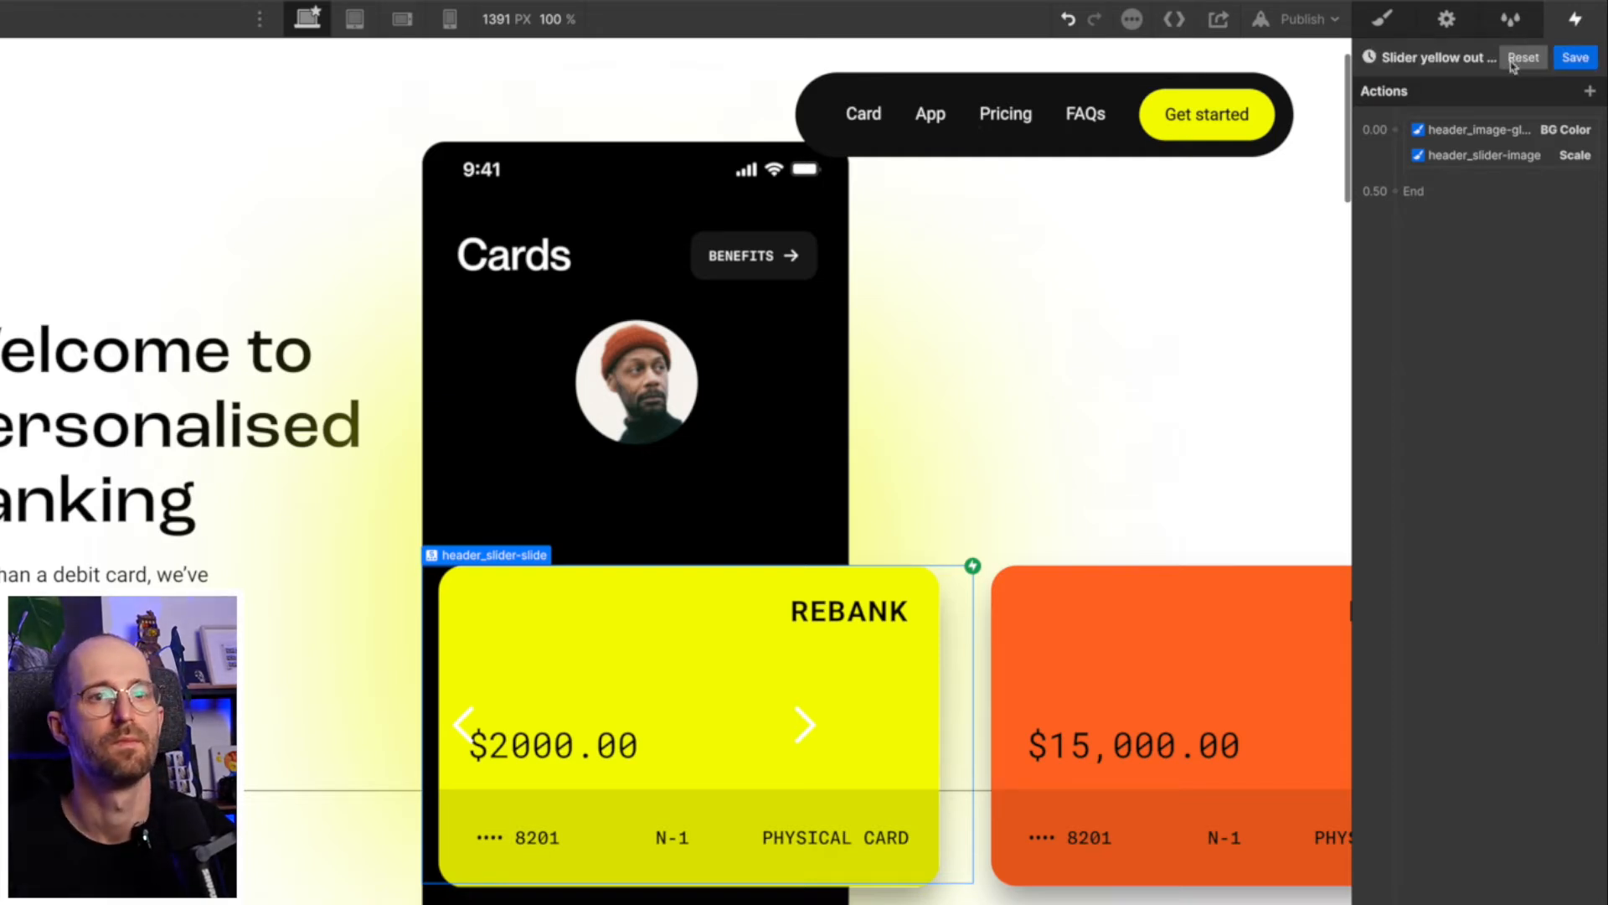
- Set the header_slider-image Scale action in "Slider yellow out view" to 0.9 on both X and Y
left_click(1464, 156)
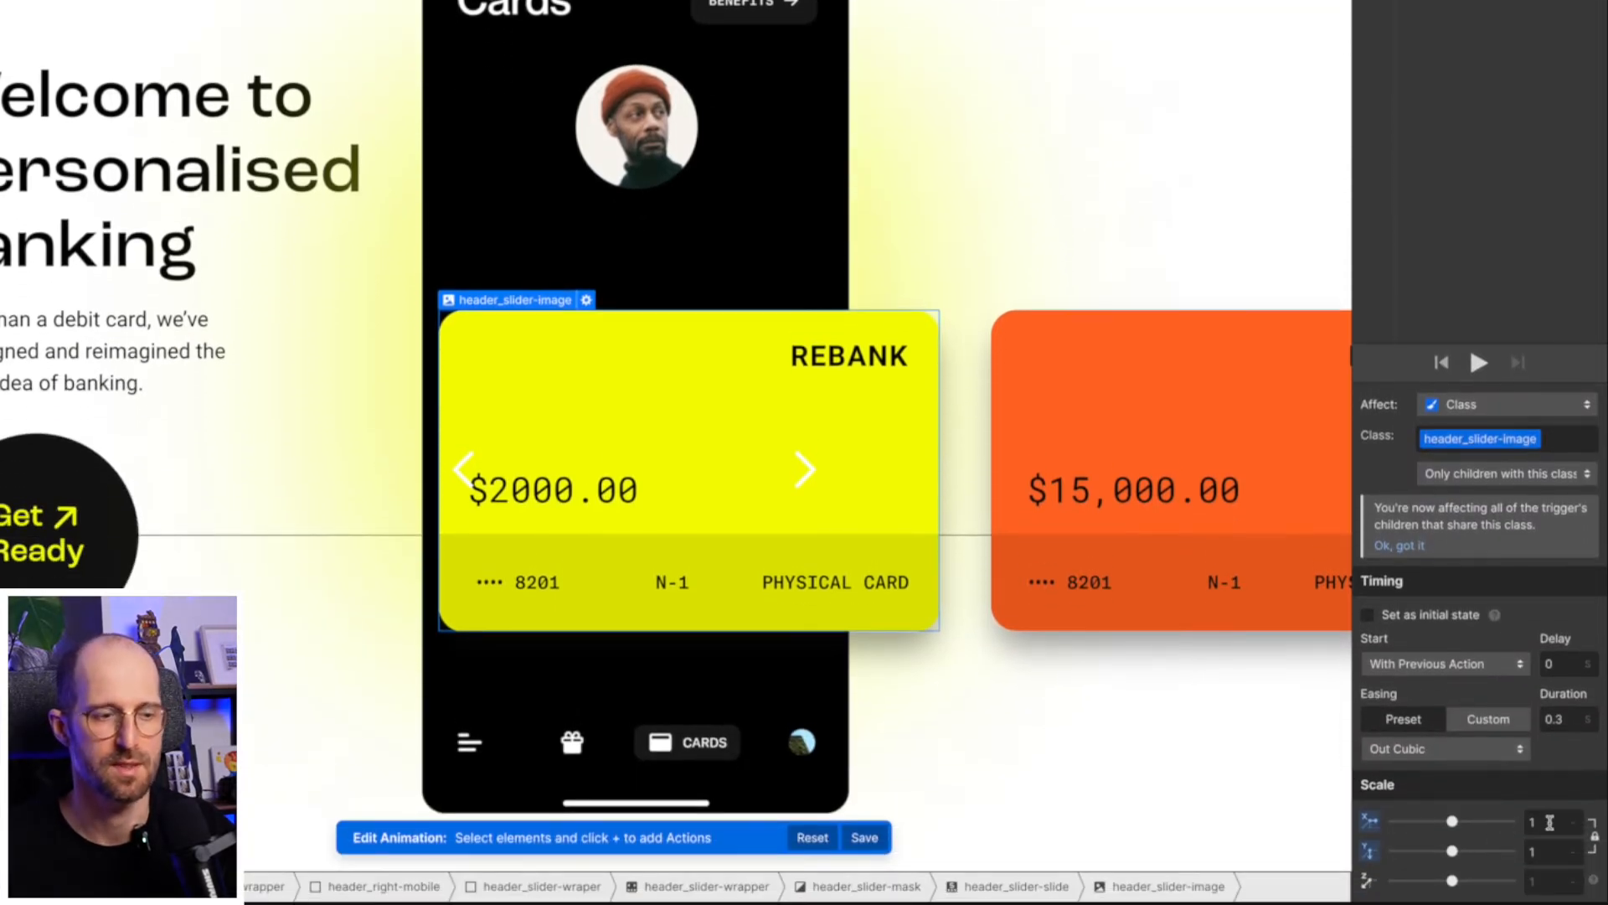
left_click(1553, 821)
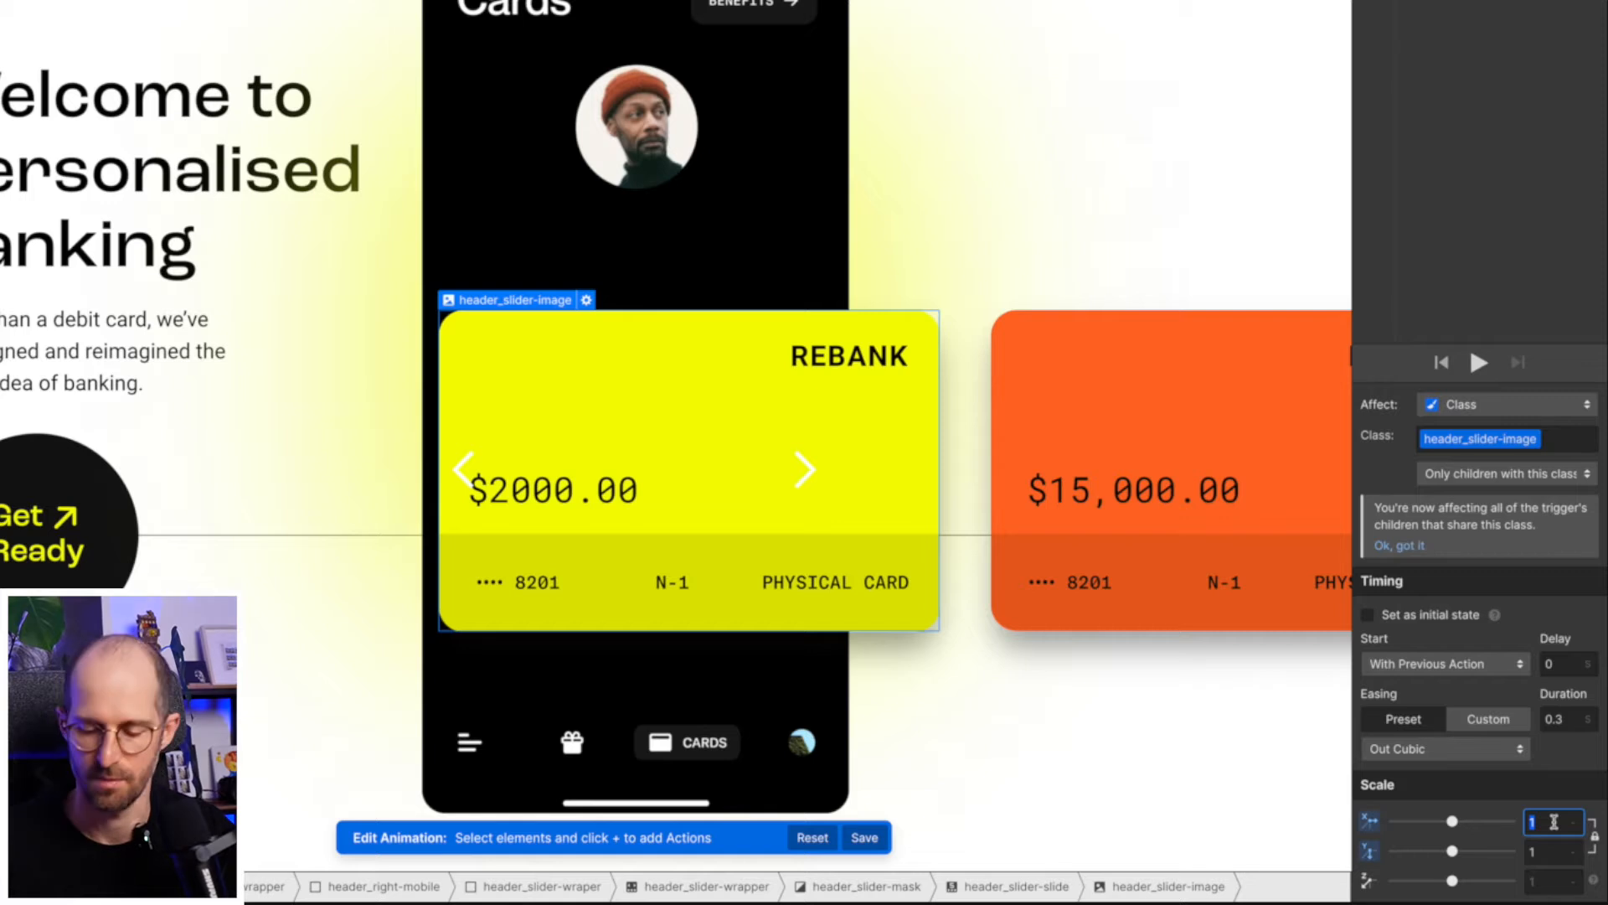
type("0.")
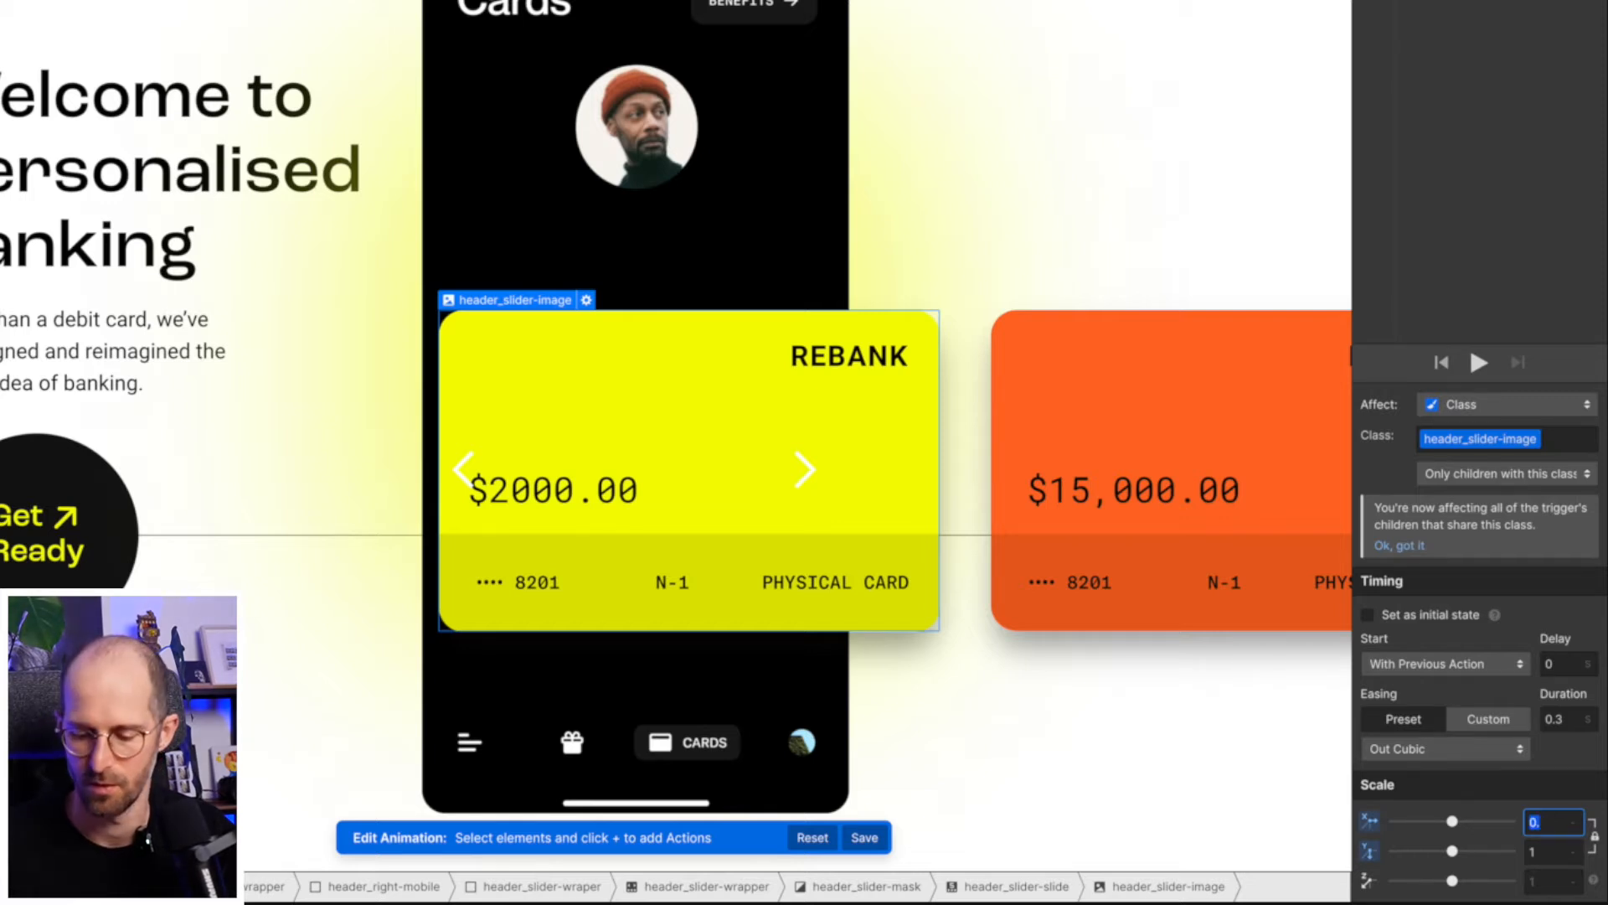
type("9")
key("Return")
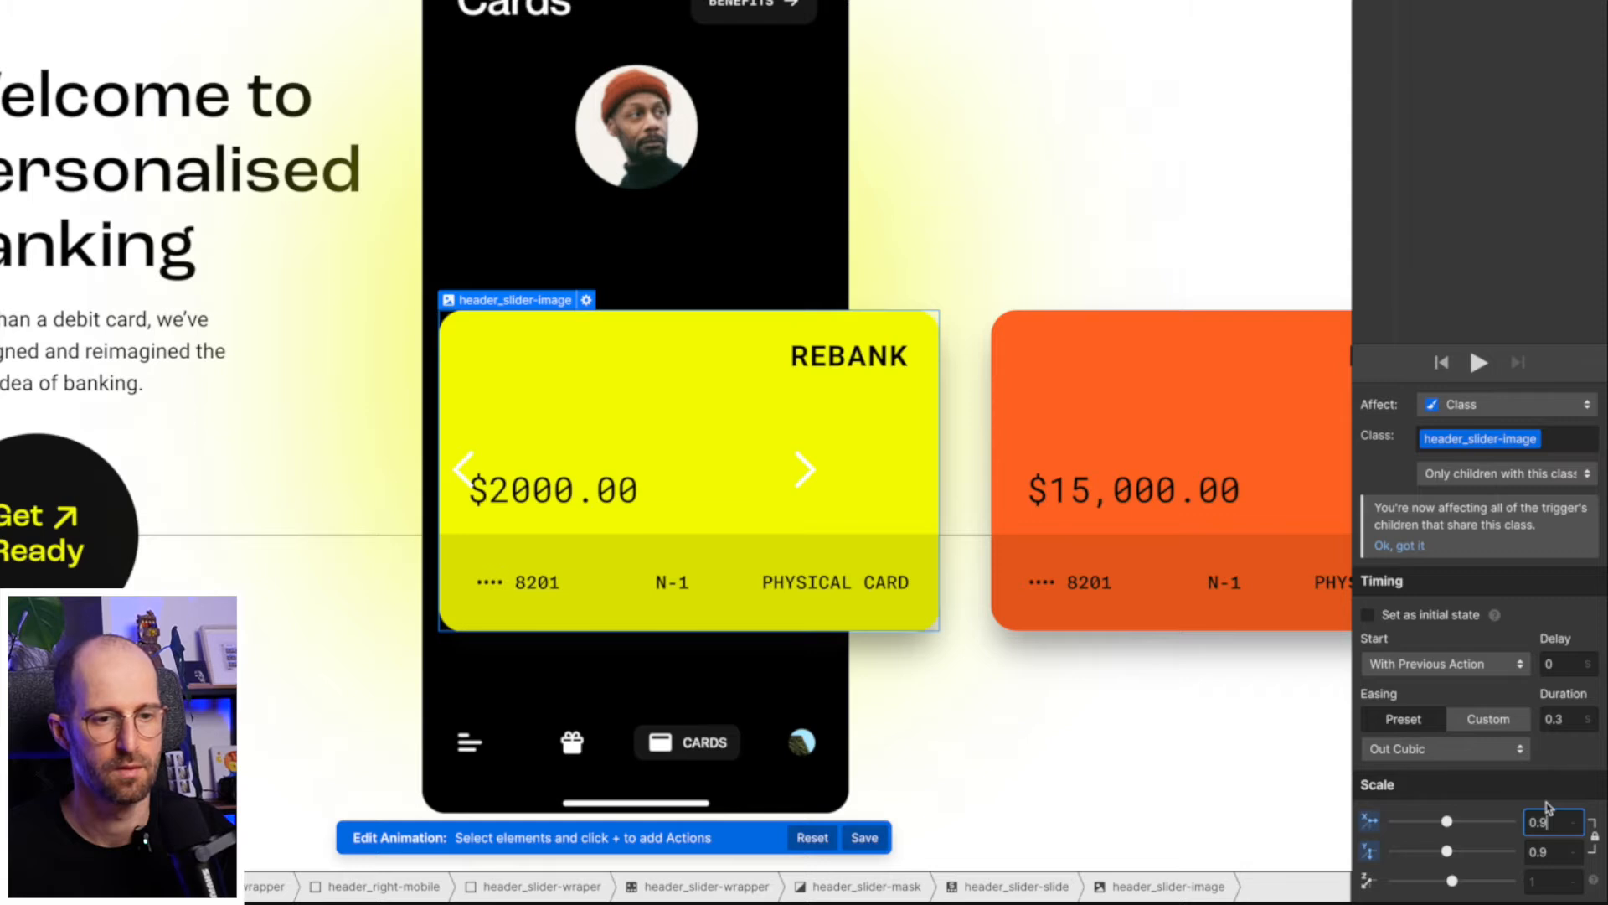
left_click(1566, 719)
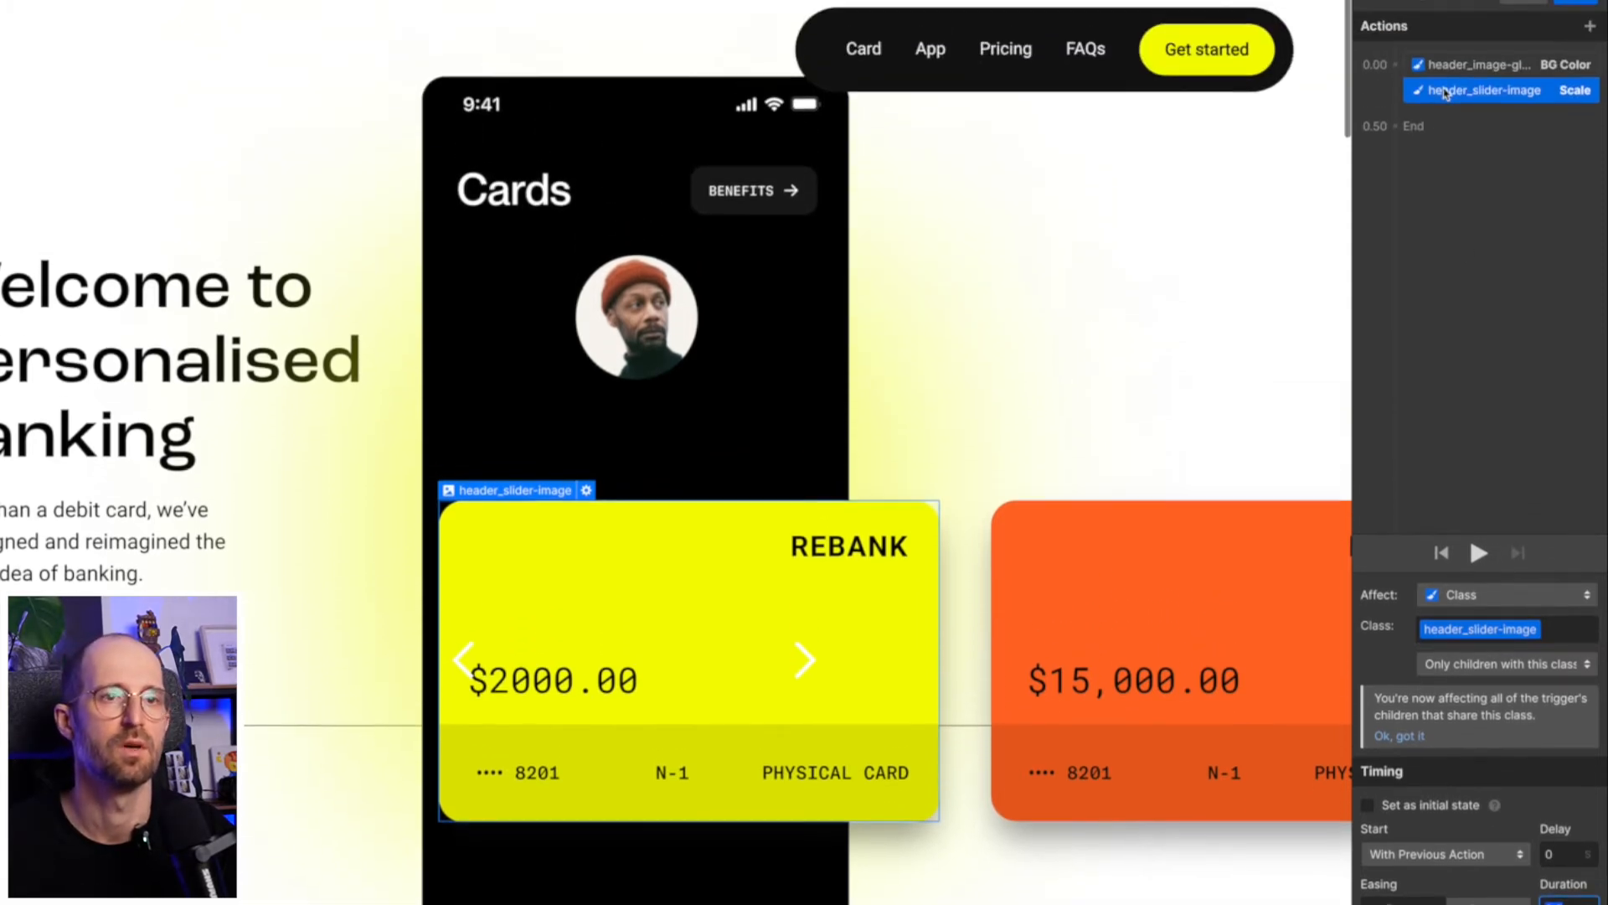
- Delete the header_image-glow BG Color action from "Slider yellow out view" and save the animation
left_click(1463, 66)
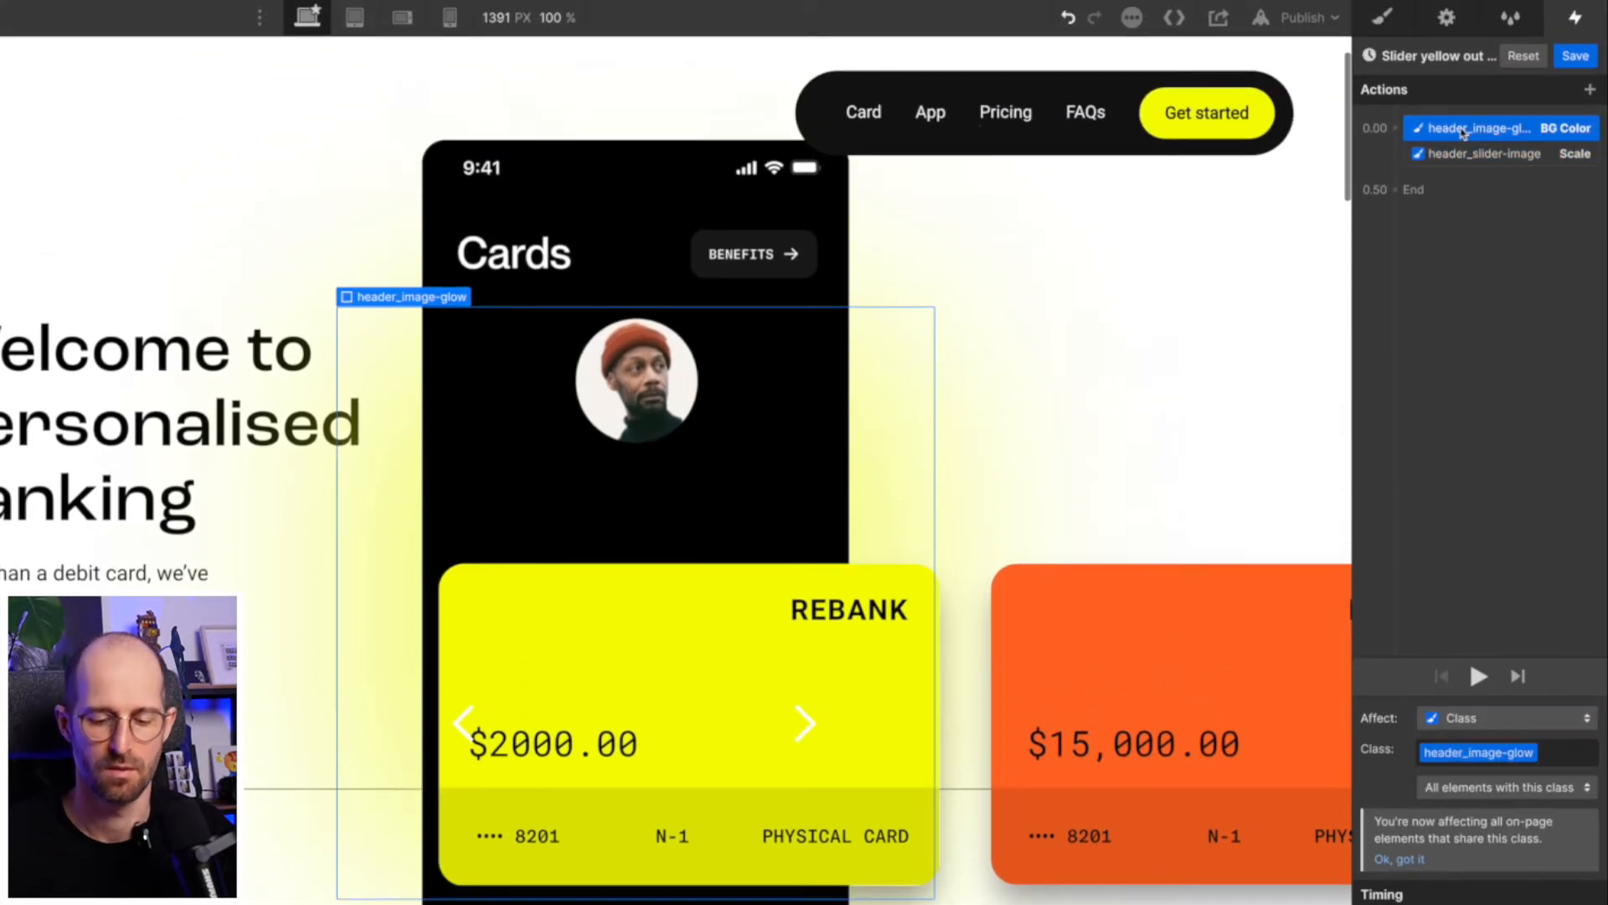
key("Delete")
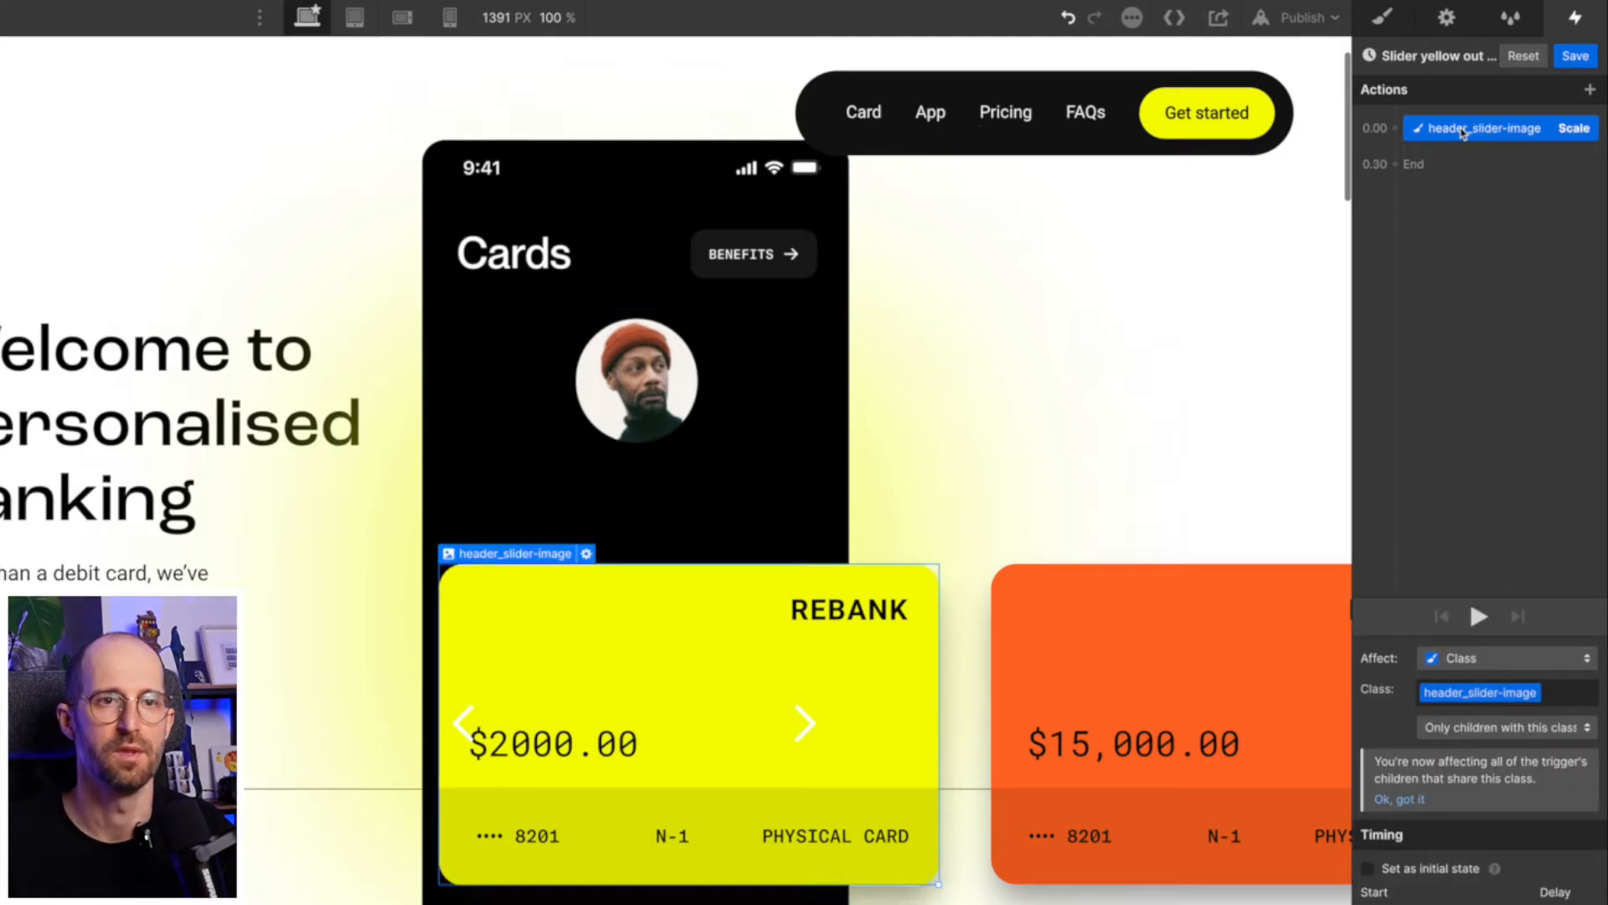
left_click(1573, 57)
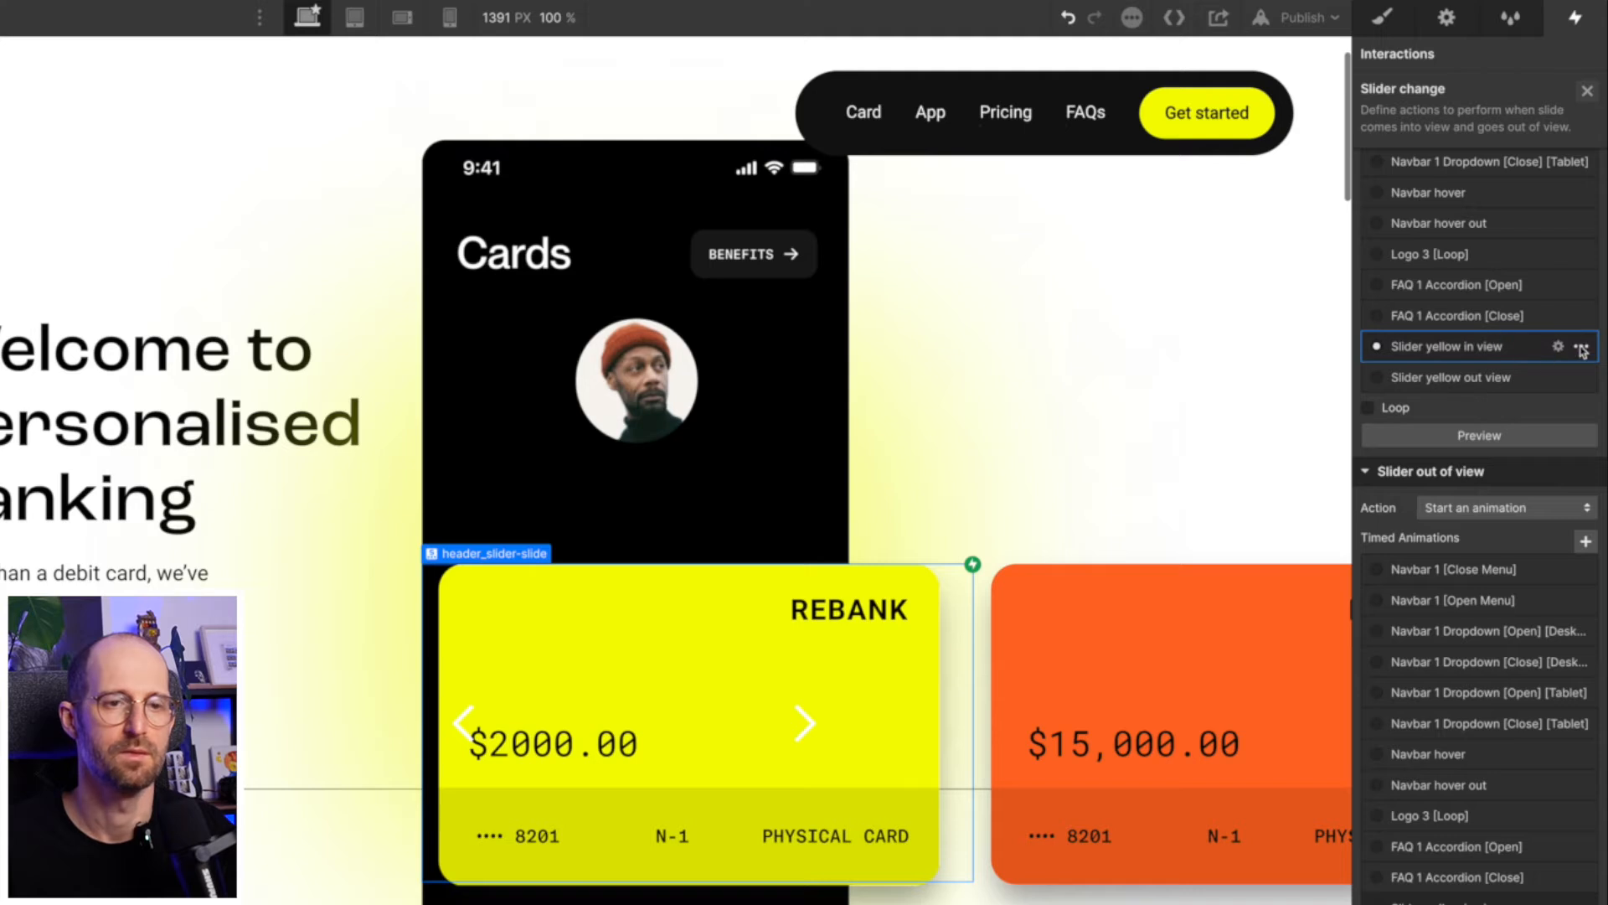
- Duplicate the "Slider yellow in view" animation and close the slider change settings
left_click(1581, 347)
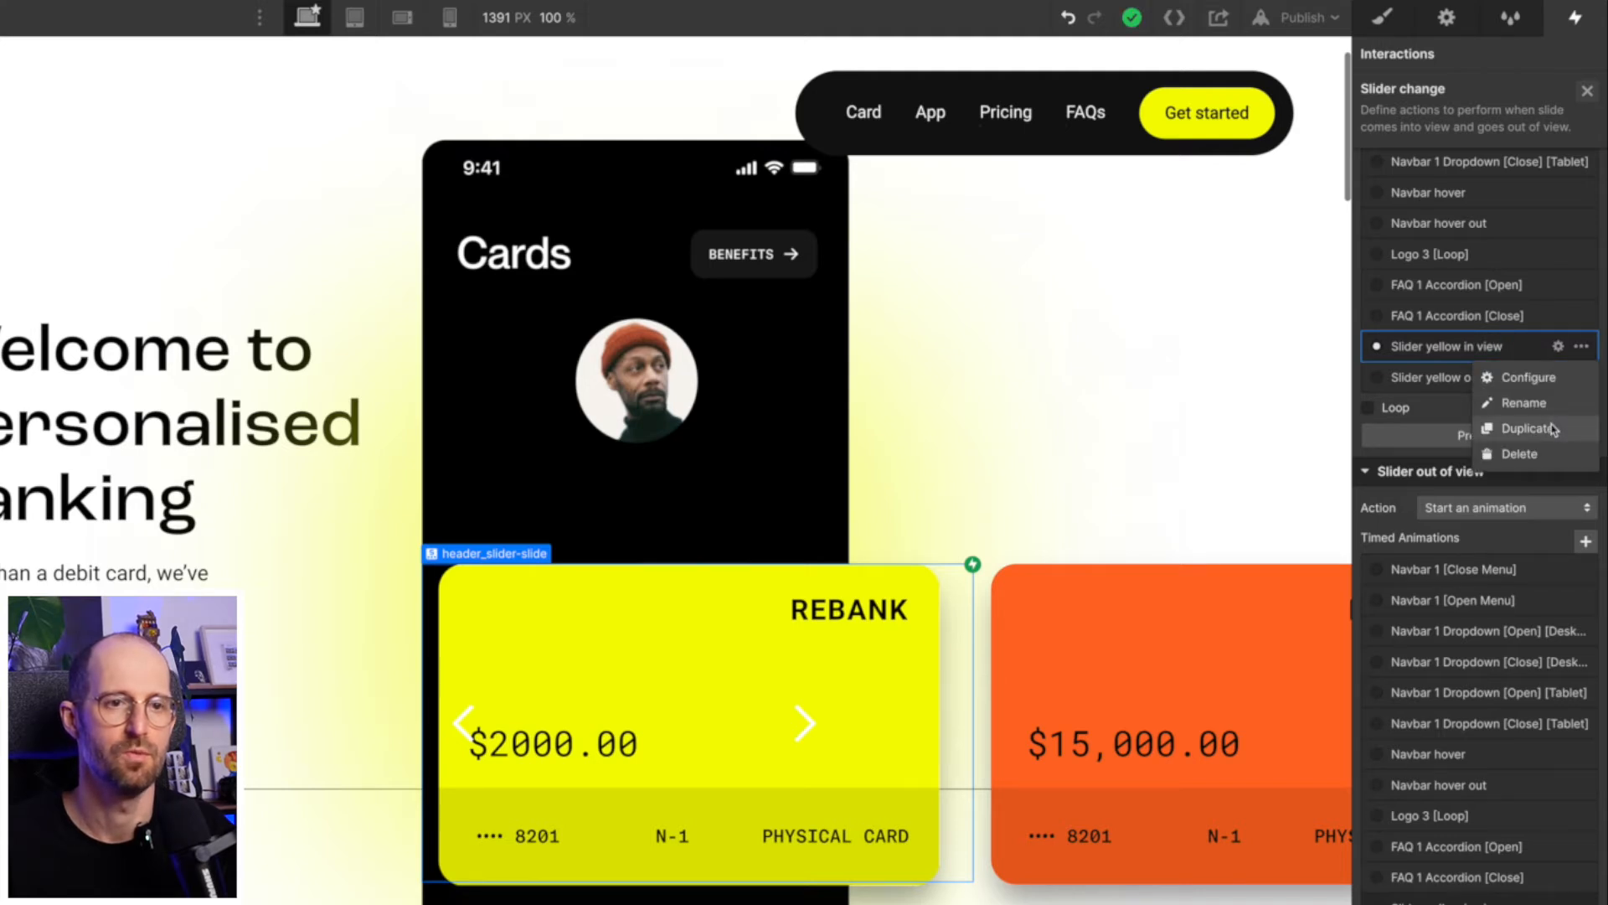
left_click(1525, 428)
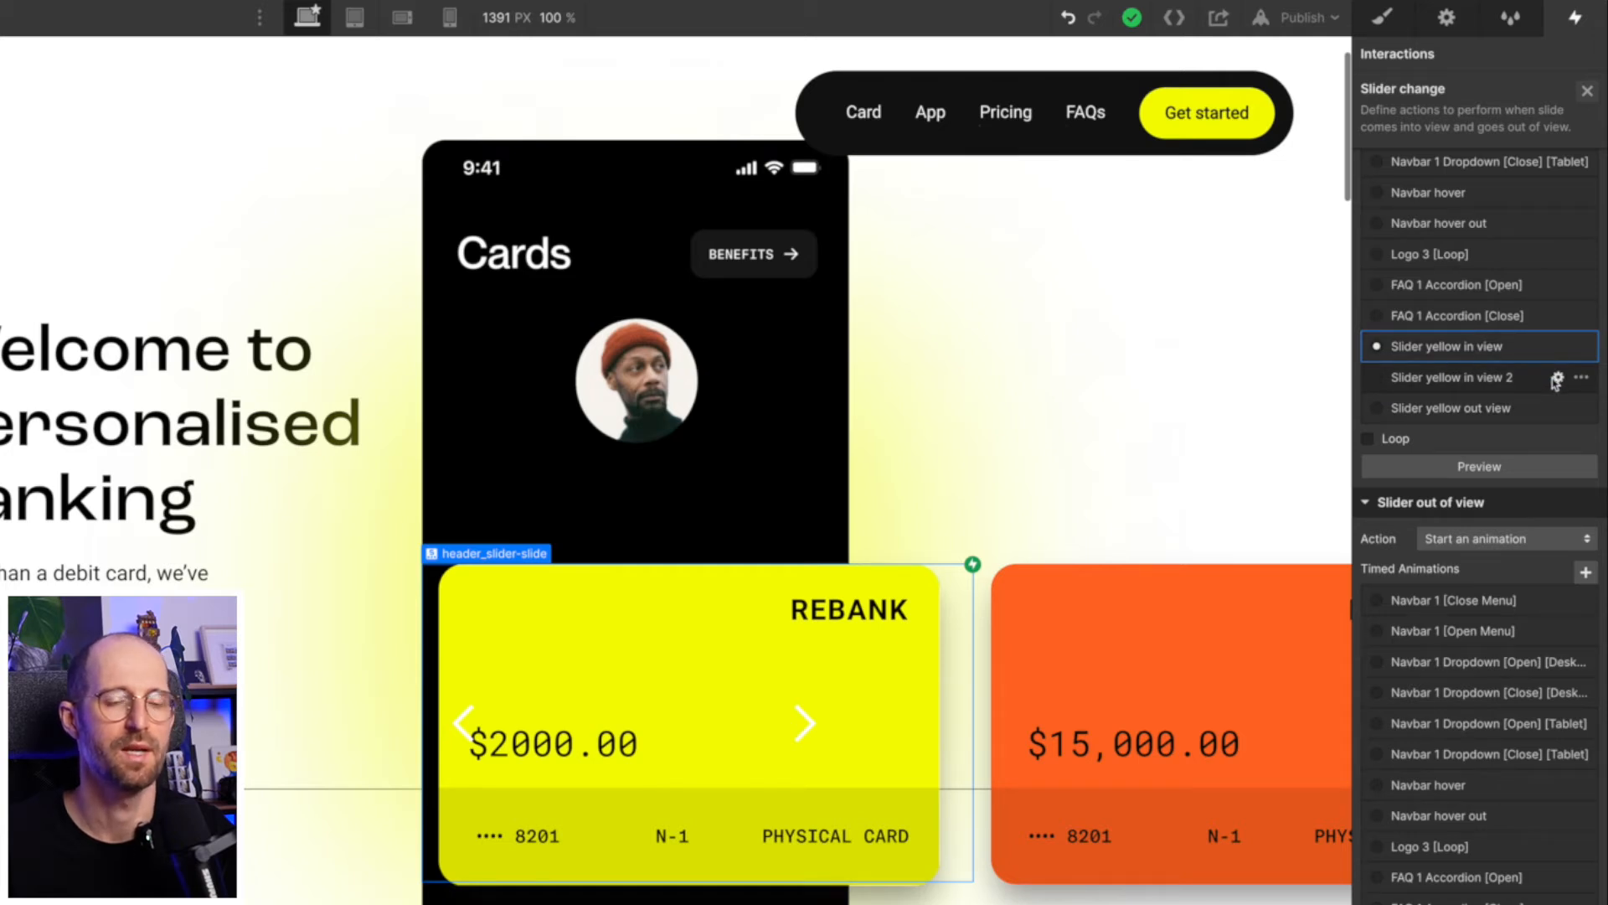
left_click(1589, 92)
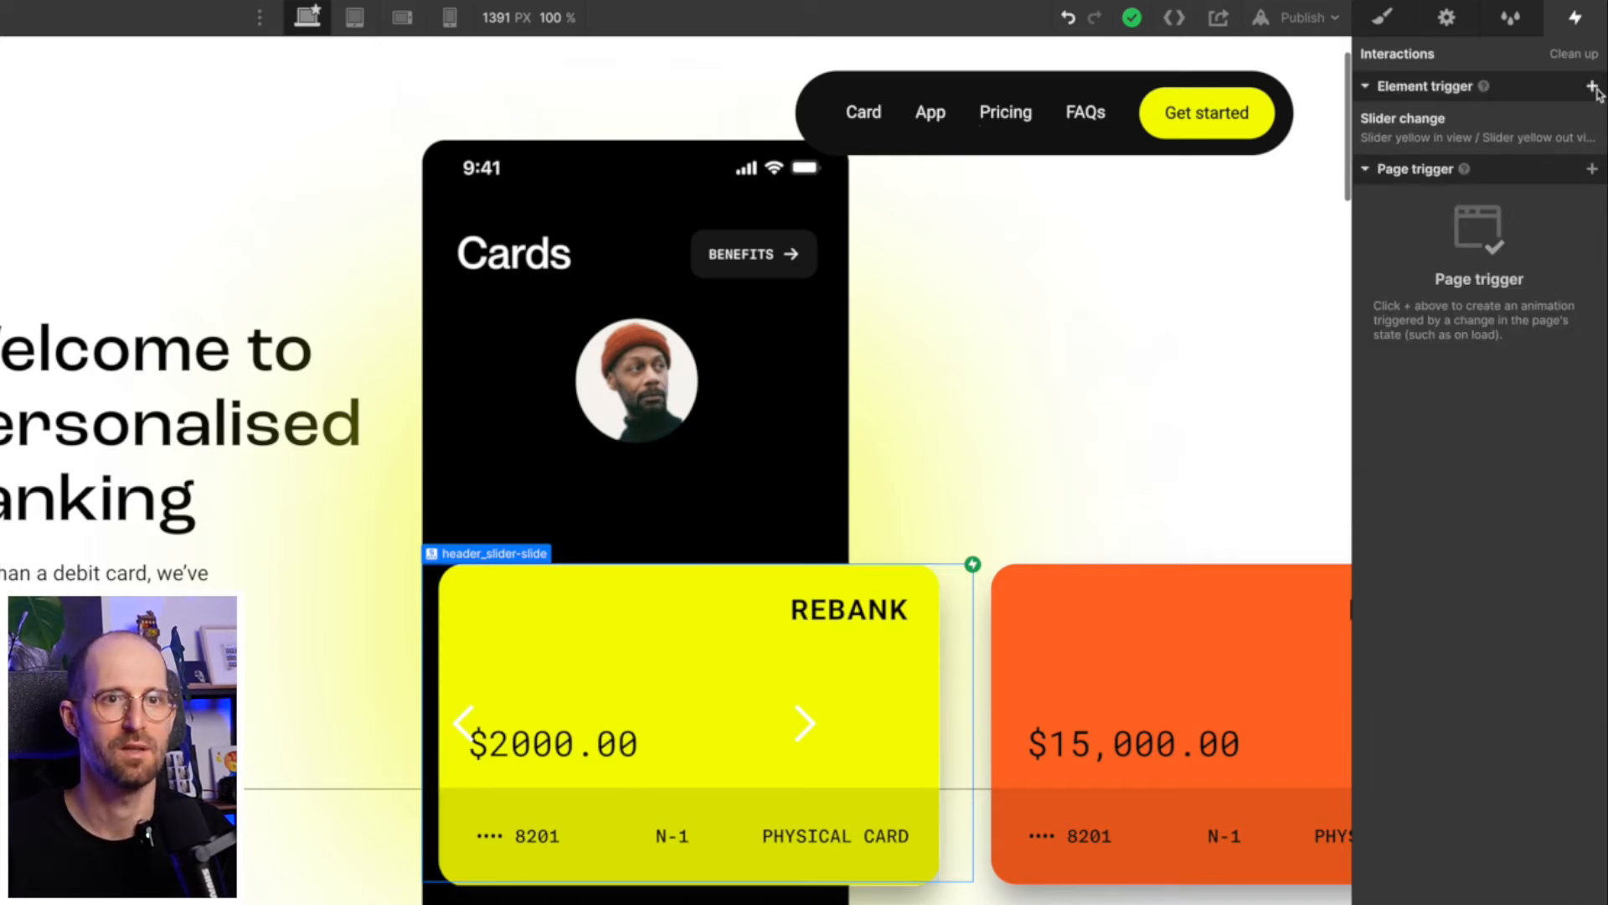
- Add a second slider change trigger to the yellow slide and have its slider-in-view action start the duplicated animation
left_click(1593, 87)
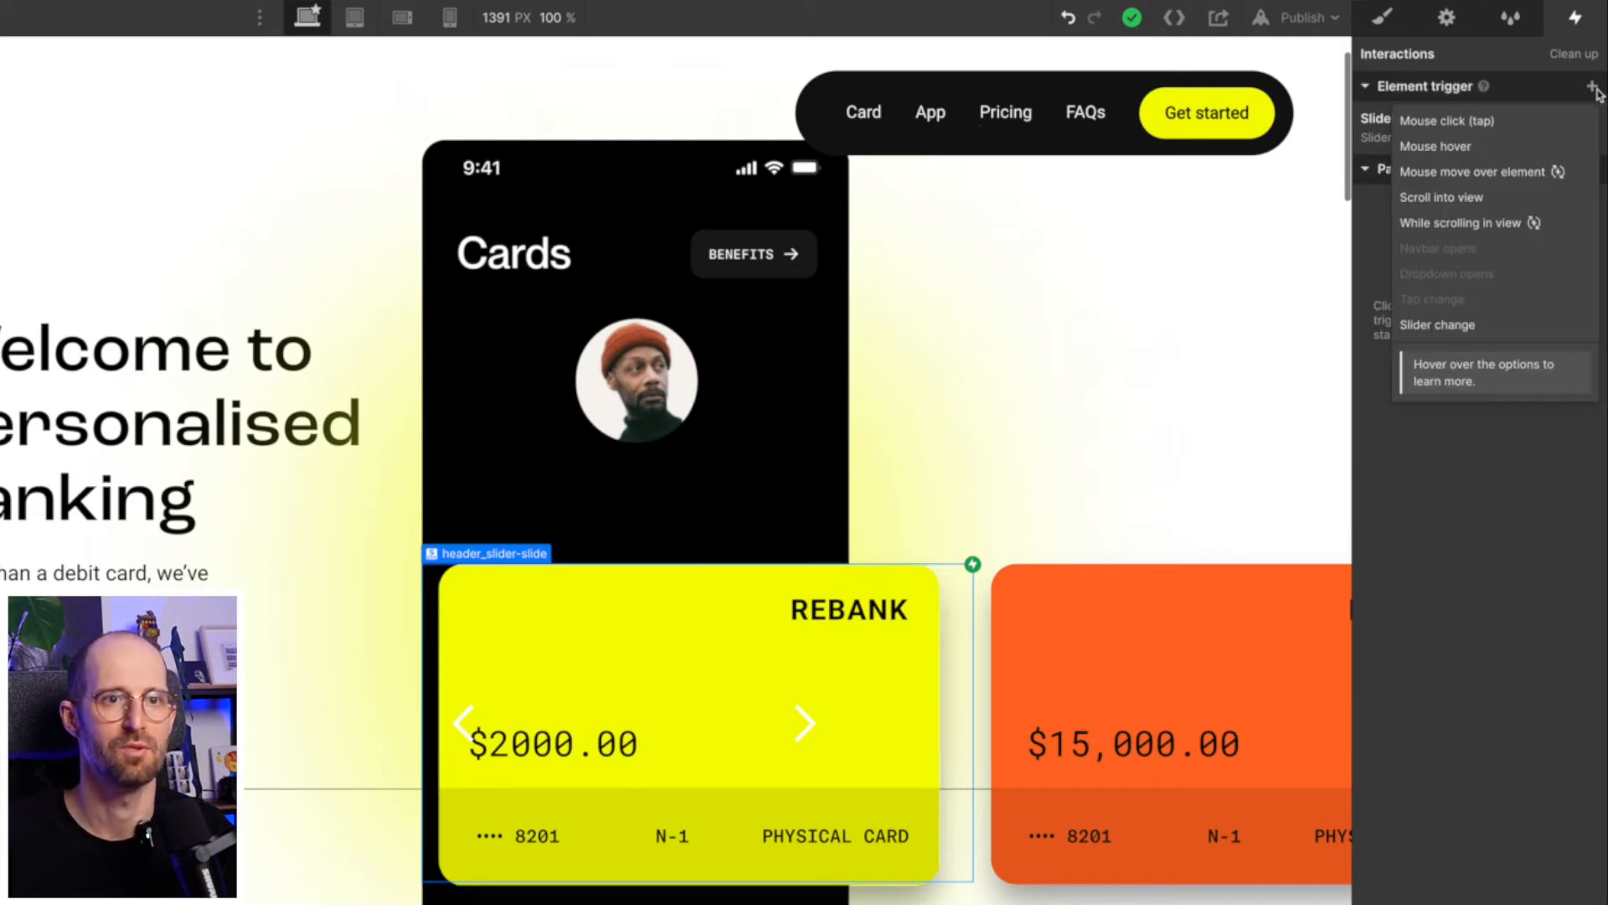
left_click(1472, 328)
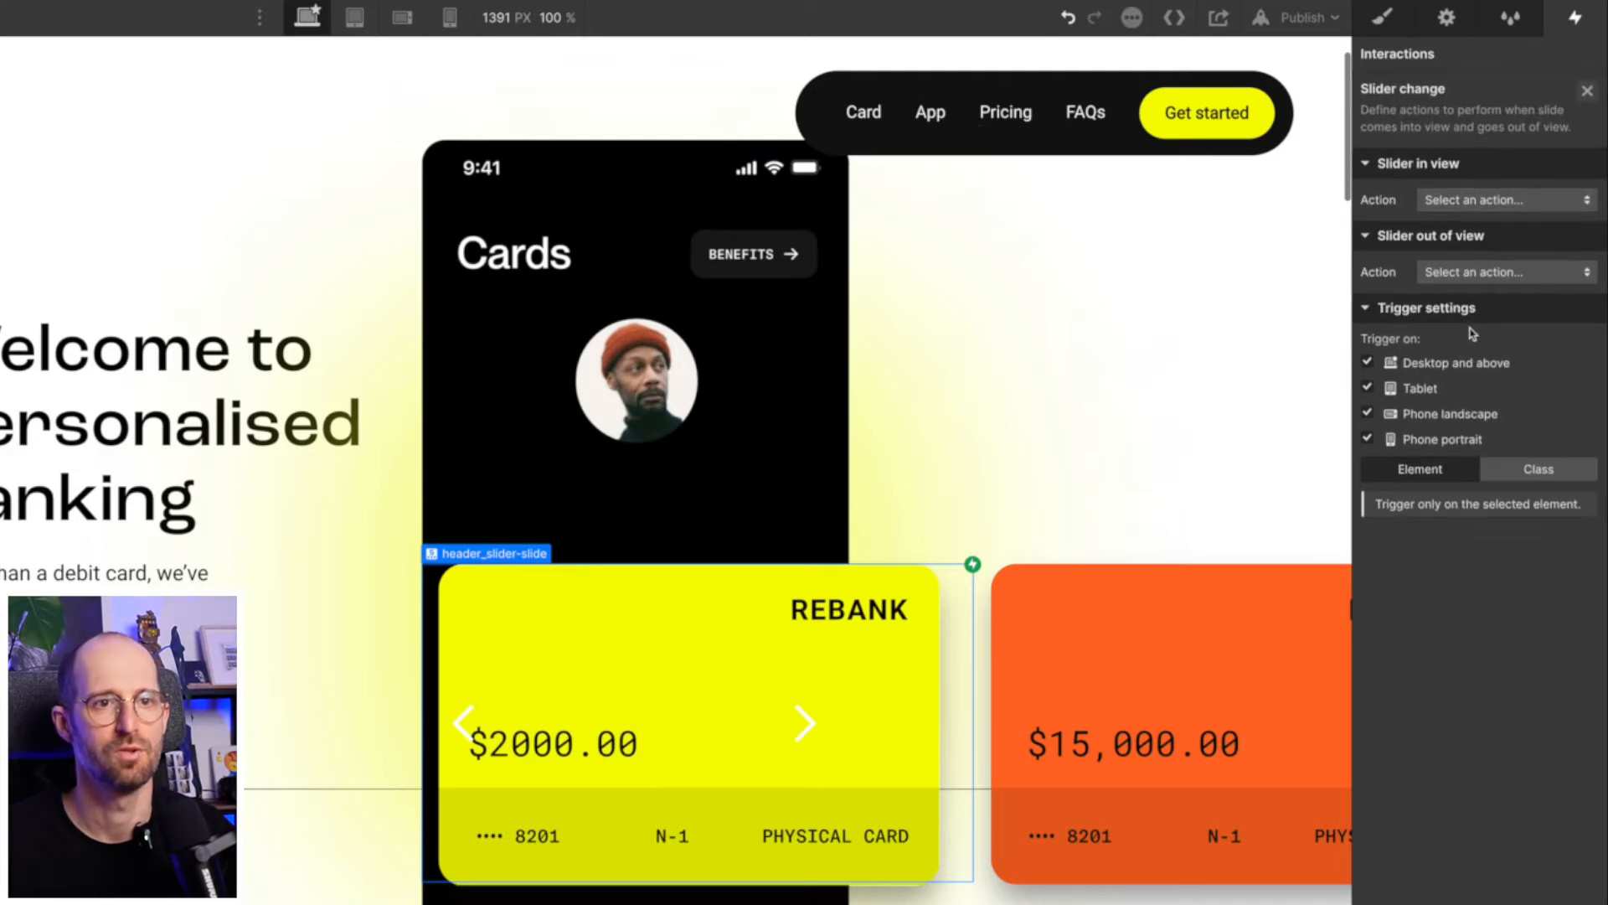
left_click(1468, 201)
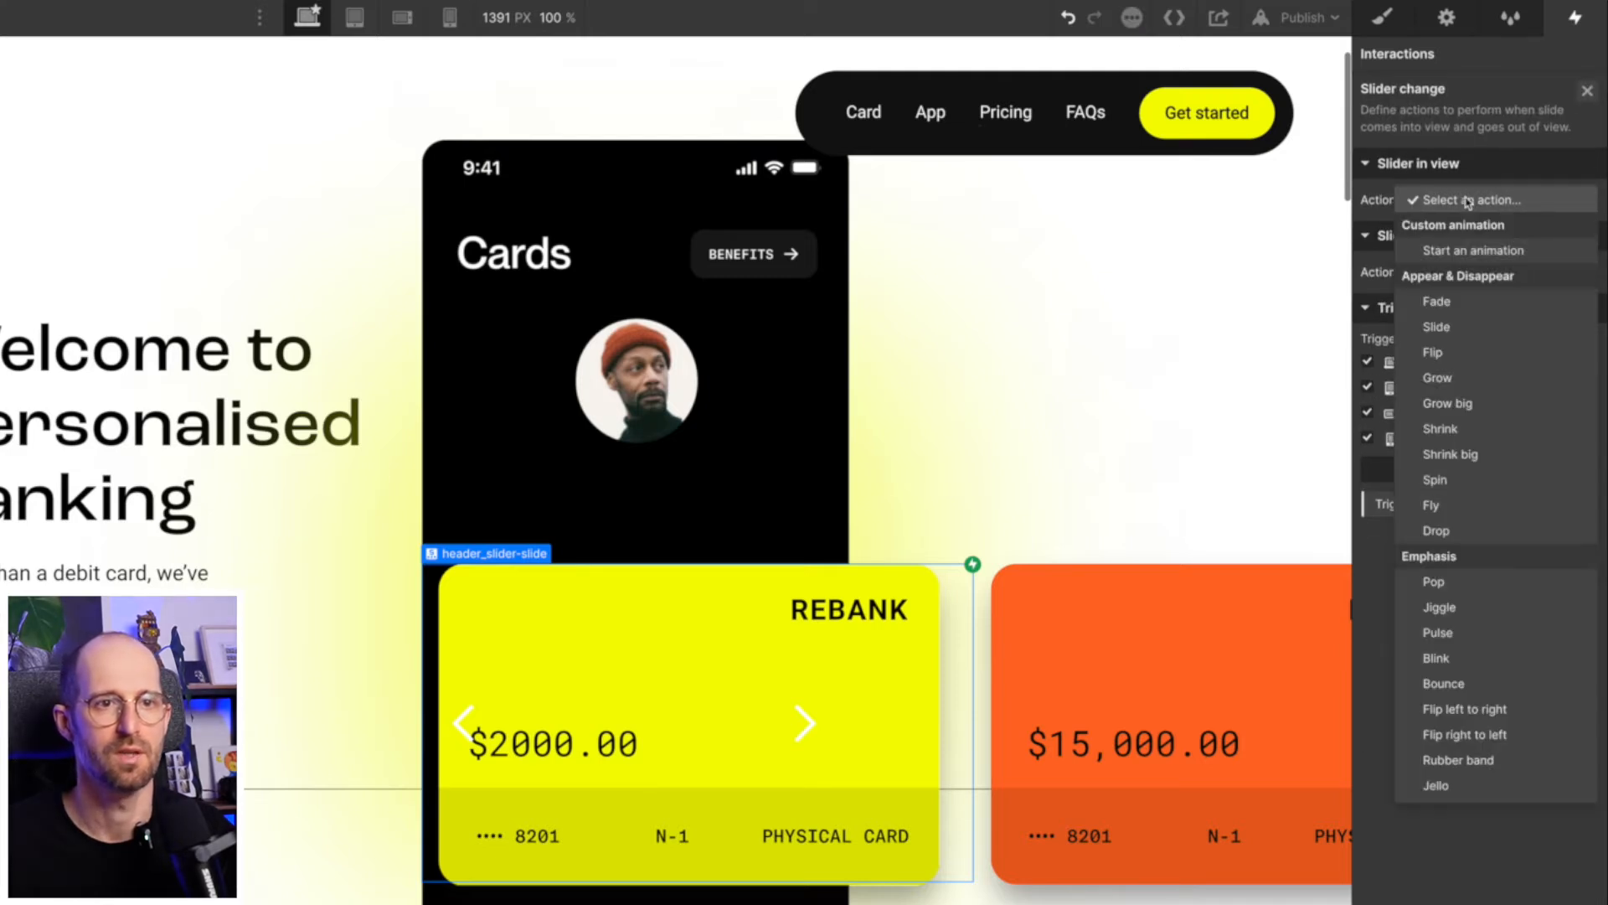
left_click(1458, 253)
left_click(1474, 635)
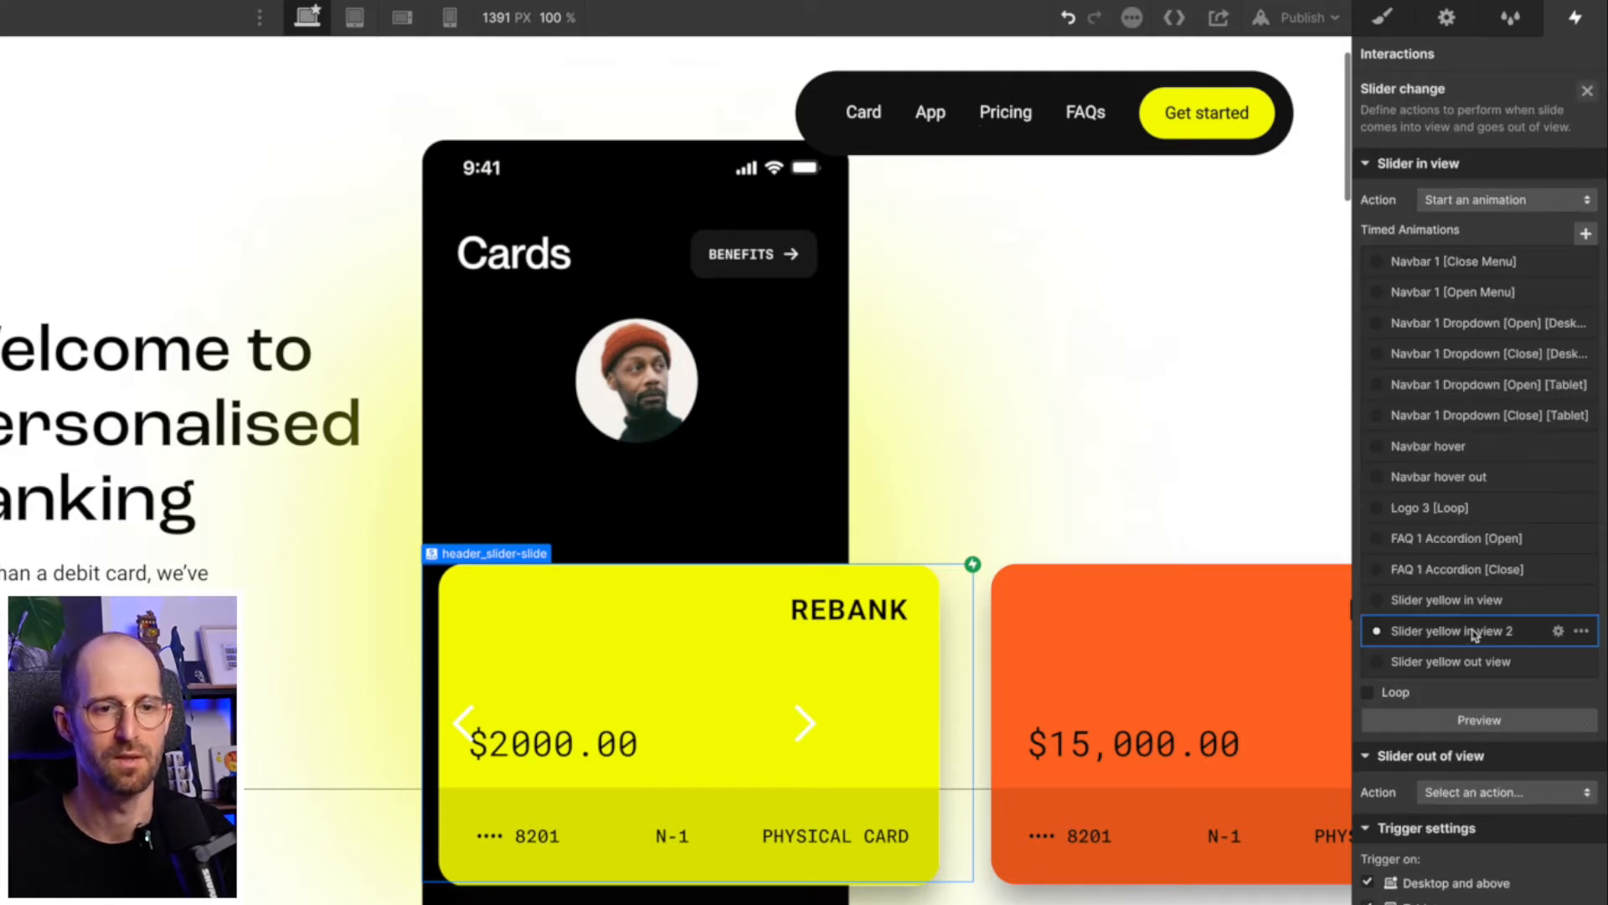
- Delete the header_slider-image Scale action from the duplicated animation, keeping only the header_image-glow BG Color action
double_click(1475, 634)
left_click(1490, 154)
key("Delete")
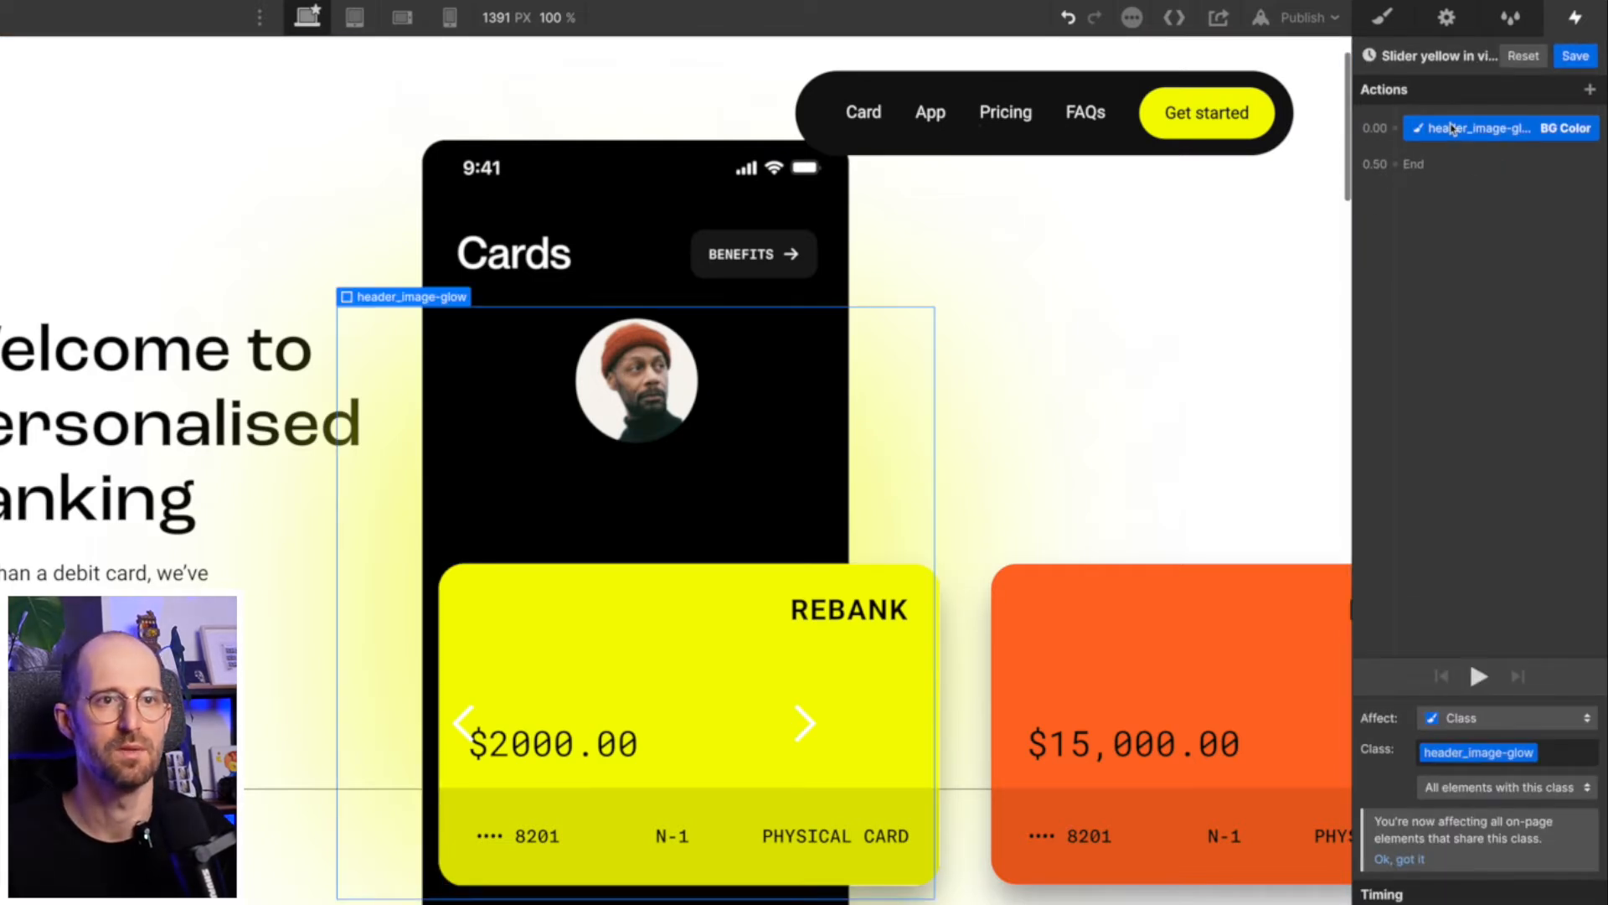
- Rename the duplicated animation to "Slider yellow in view" and save it
double_click(1448, 55)
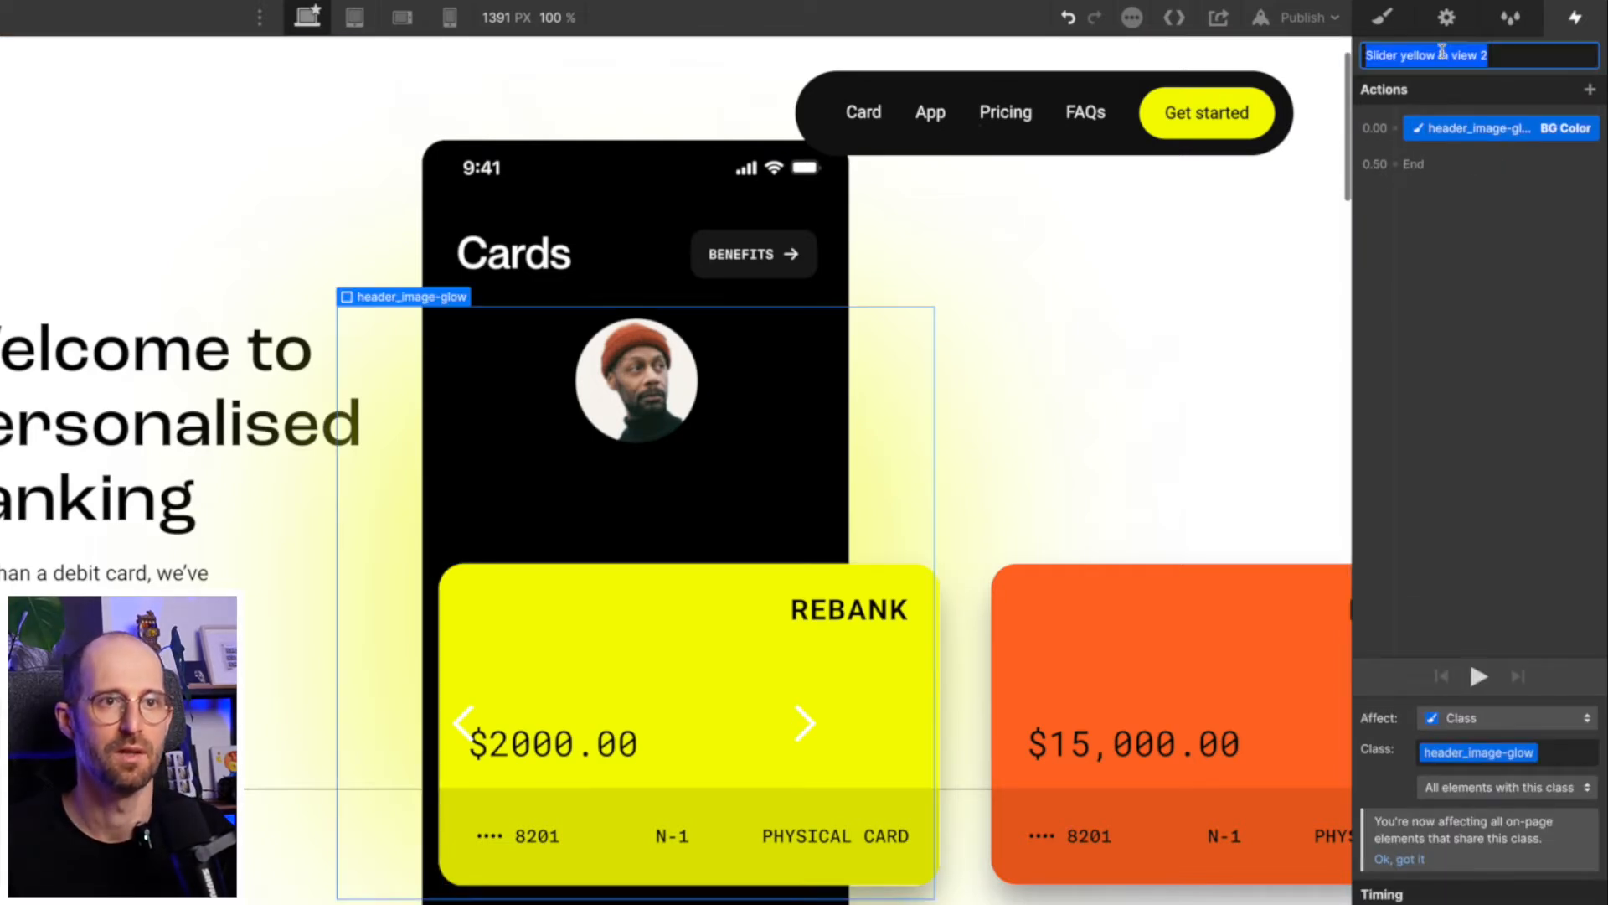
left_click(1512, 55)
key("BackSpace")
key("BackSpace")
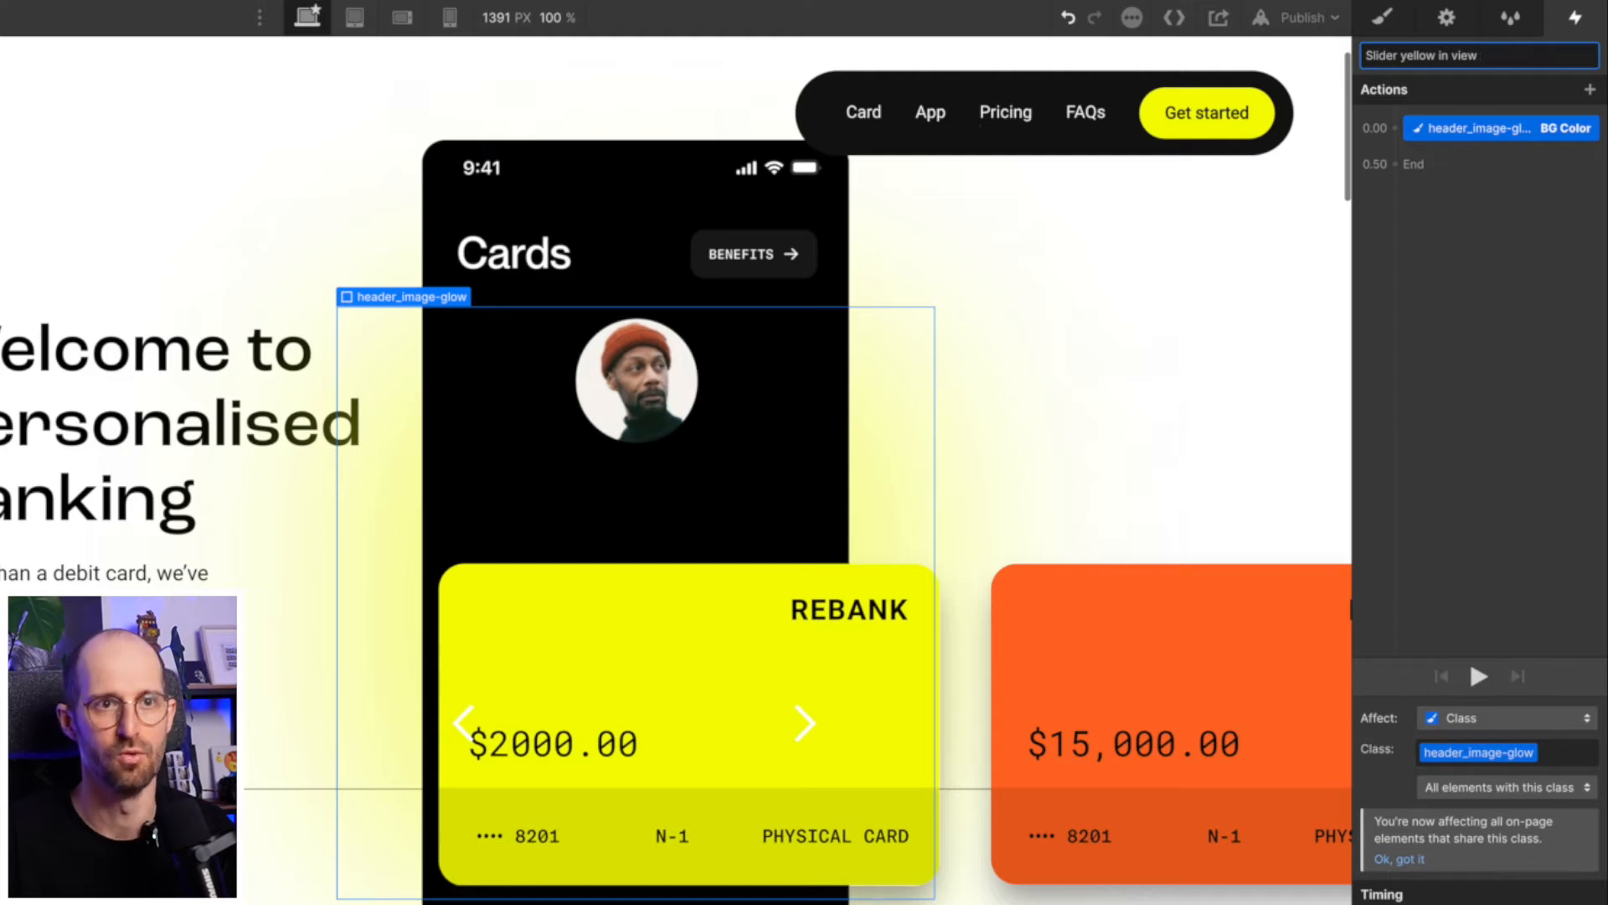
key("Left")
key("Left")
key("Left")
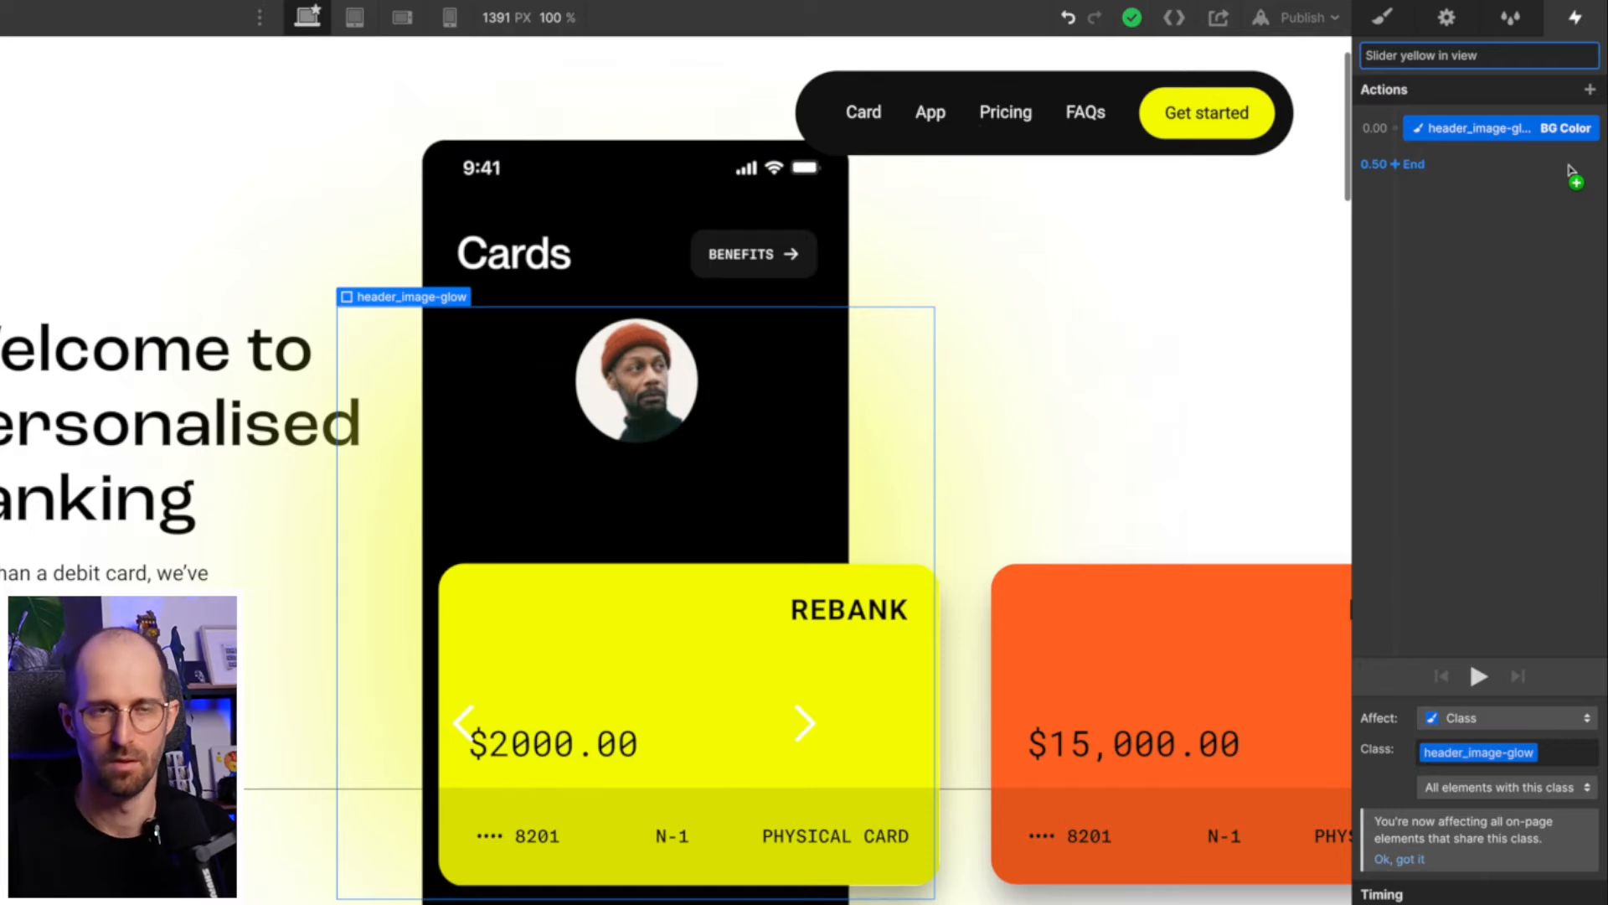
key("Return")
left_click(1582, 56)
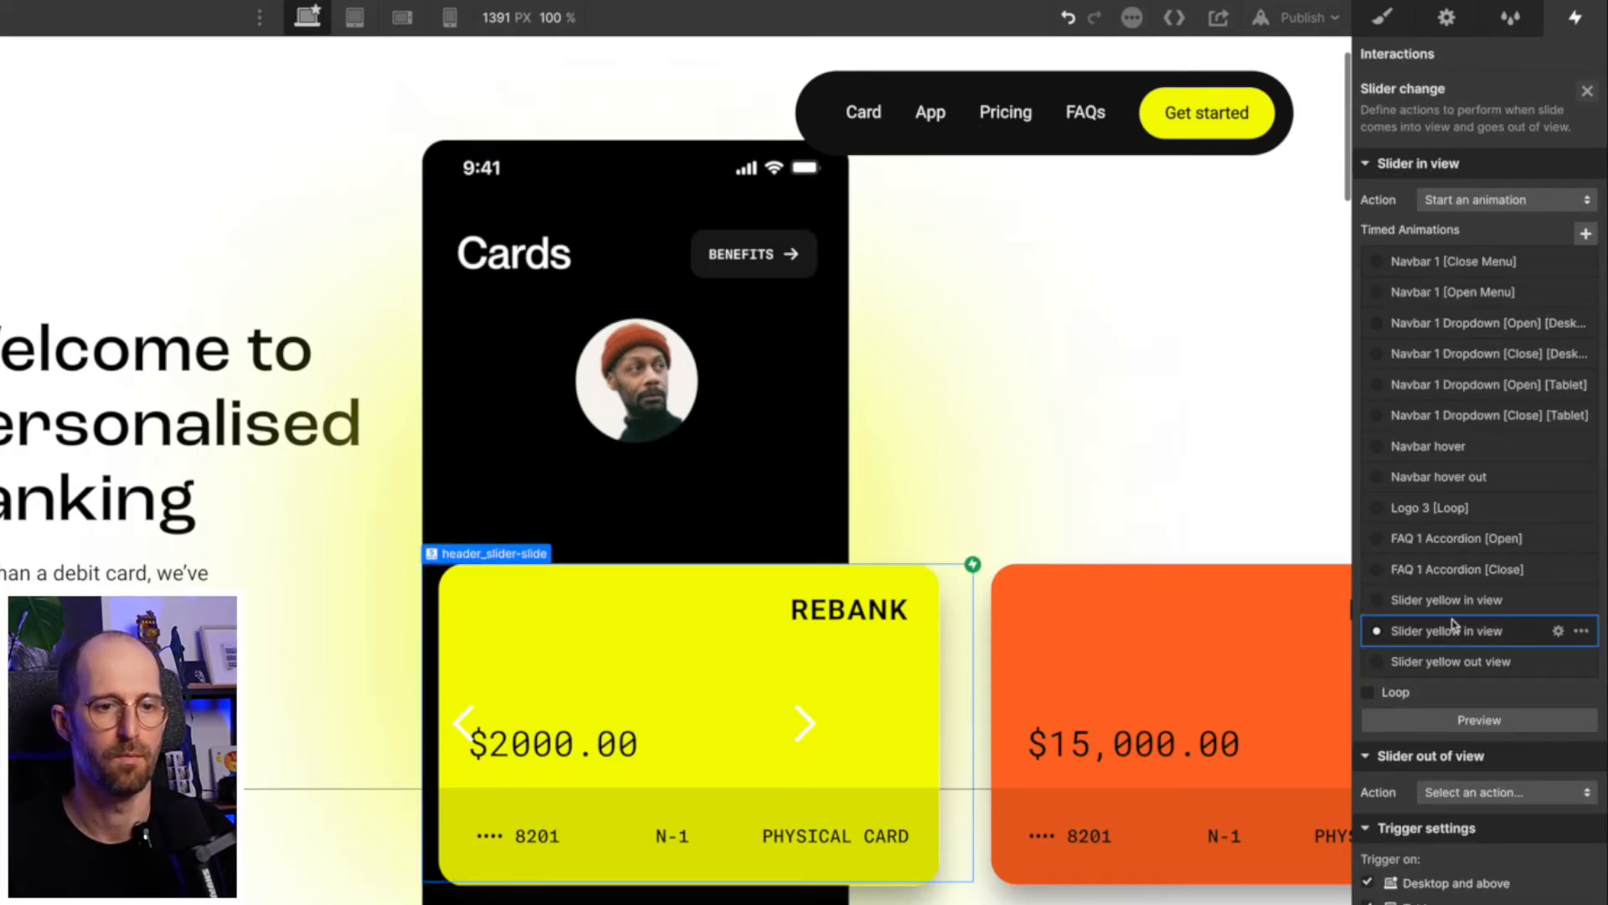
- Rename the in-view animation used by the first slider change trigger to "Slider in view"
left_click(1588, 90)
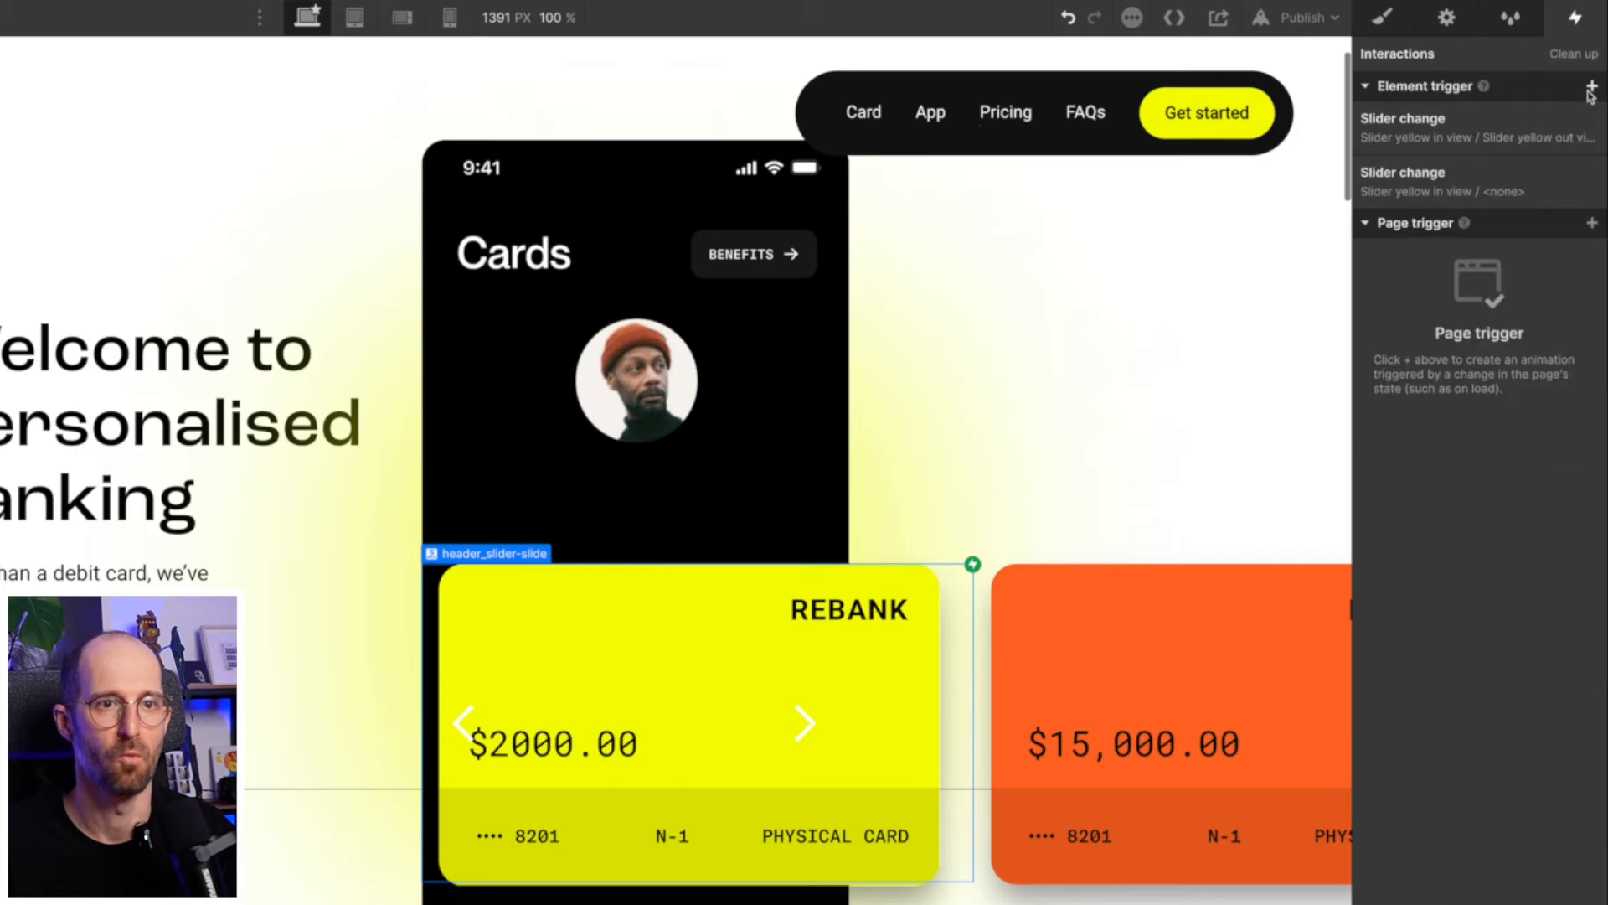
left_click(1475, 136)
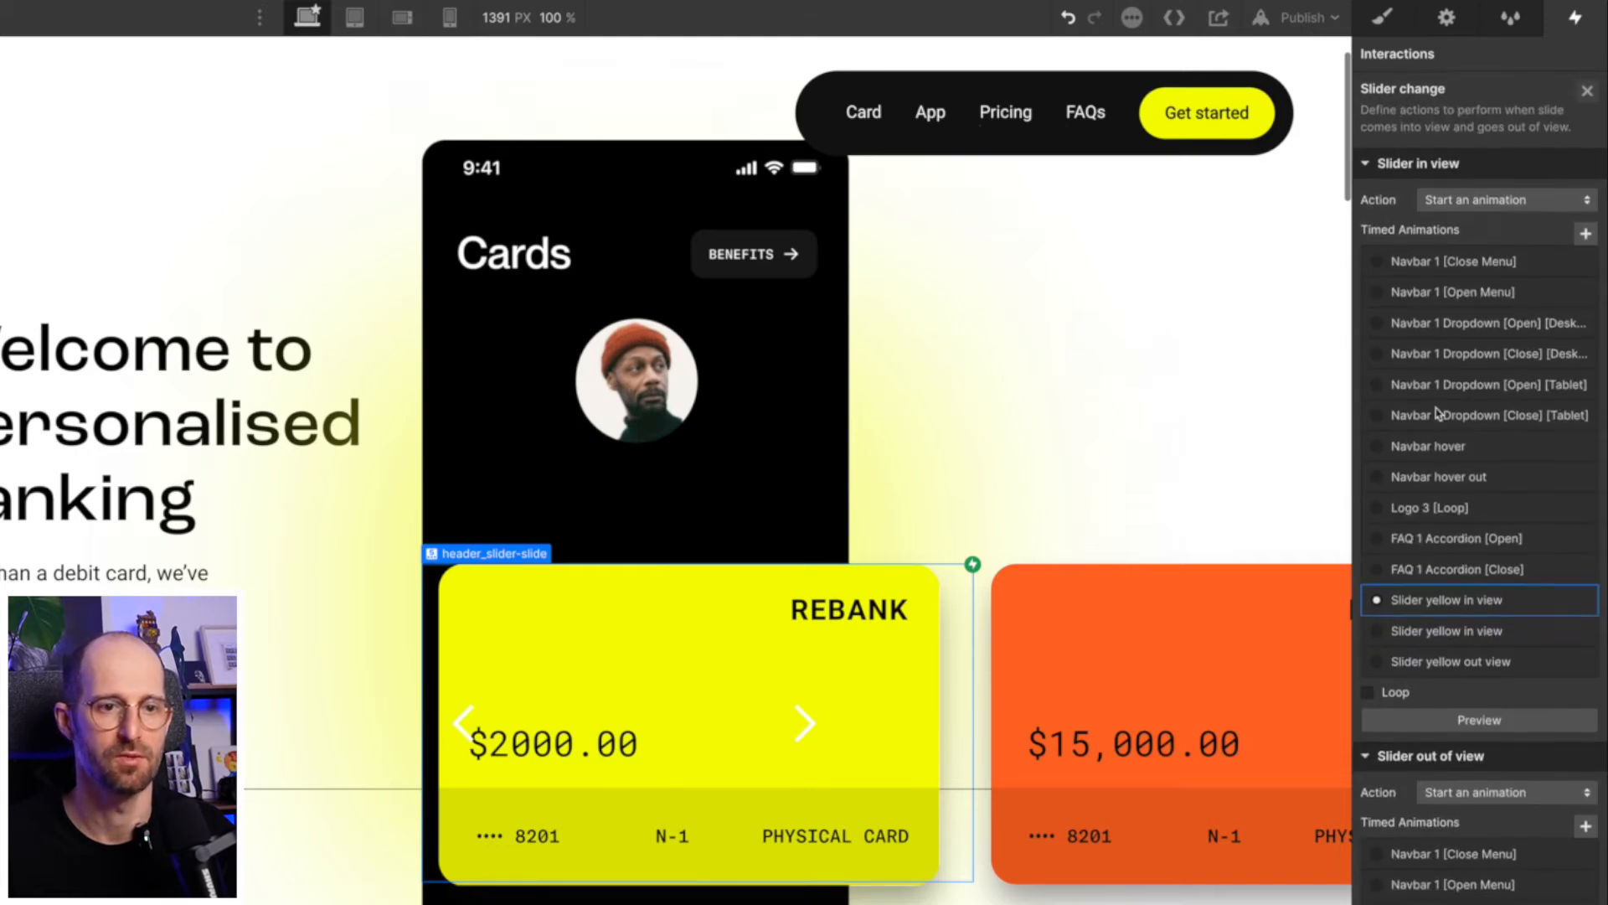
left_click(1479, 602)
triple_click(1399, 55)
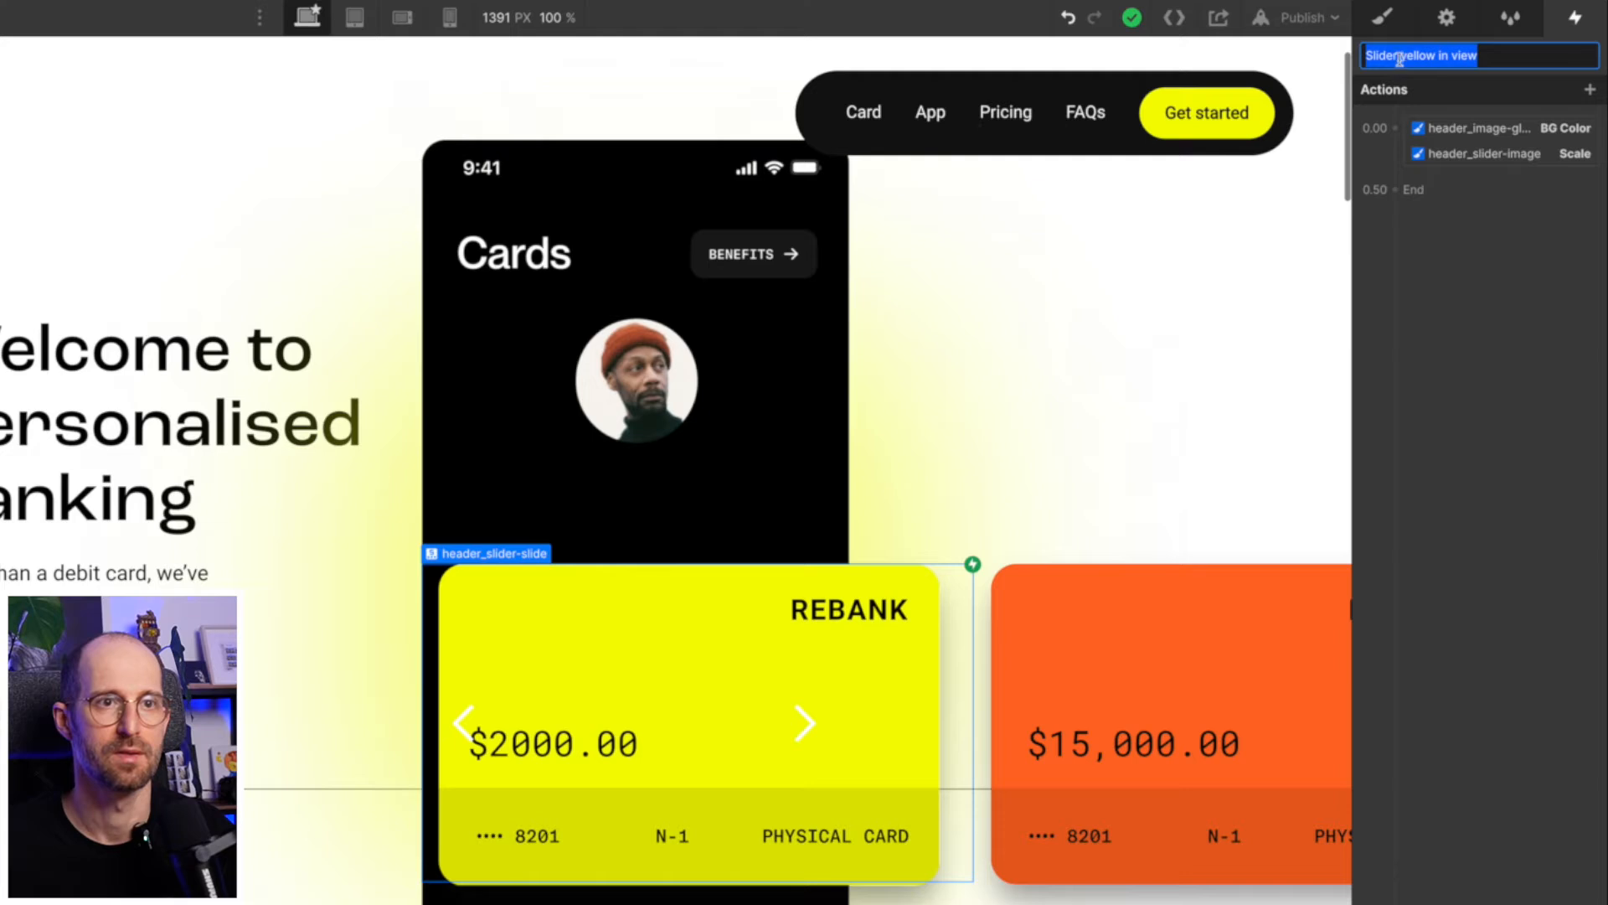
left_click(1398, 55)
double_click(1403, 55)
key("BackSpace")
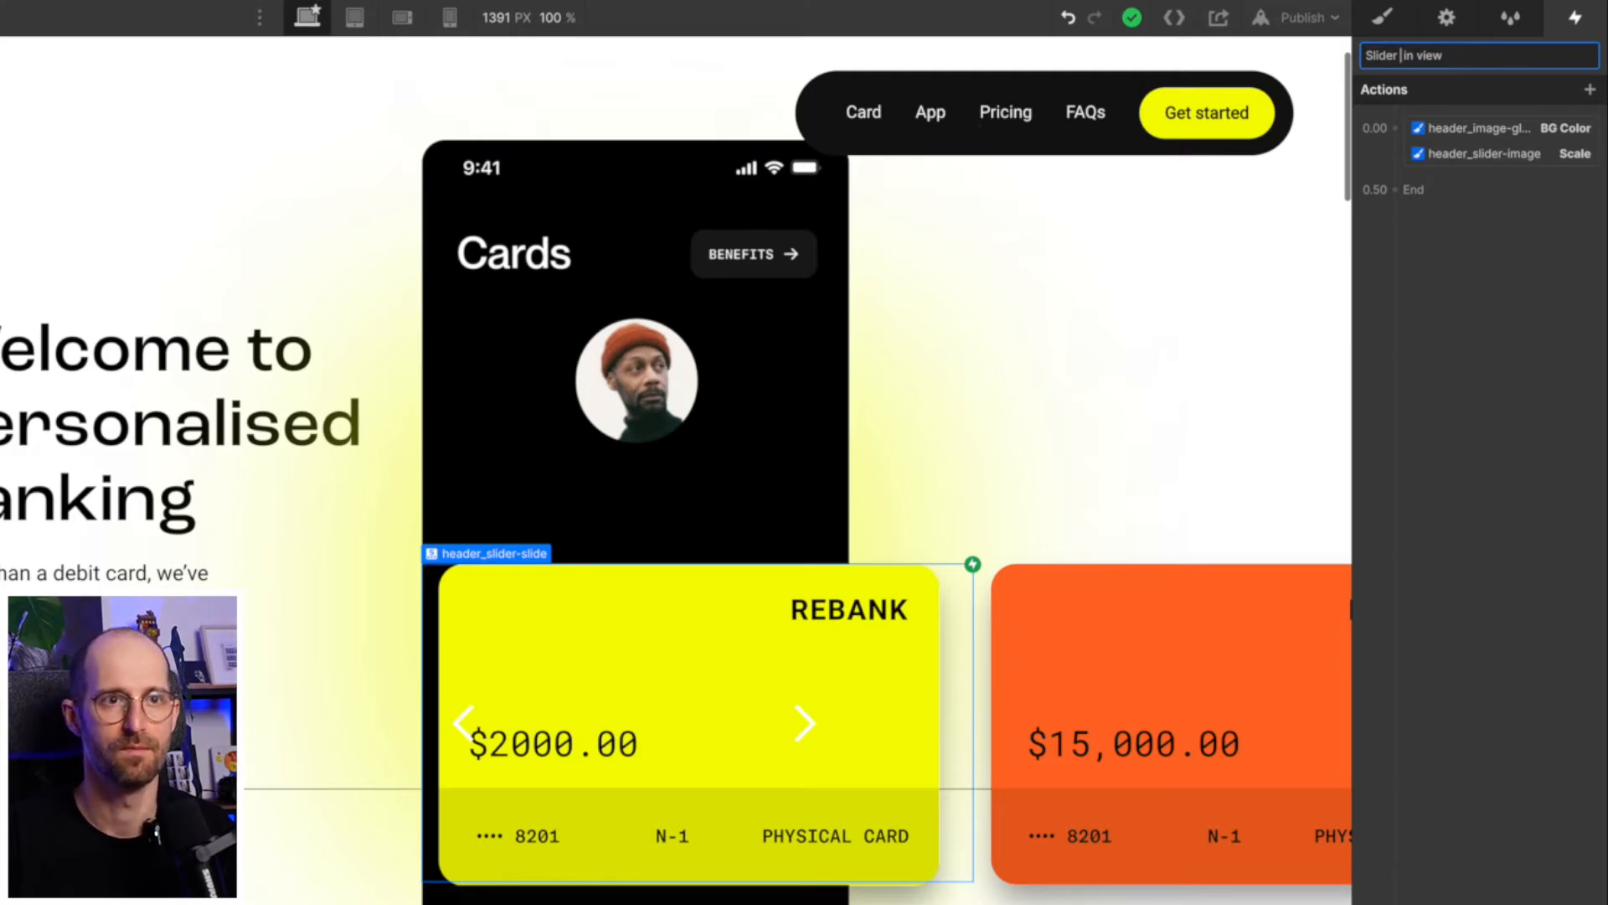
- Delete the header_image-glow BG Color action from "Slider in view" and save the animation
left_click(1483, 134)
left_click(1484, 153)
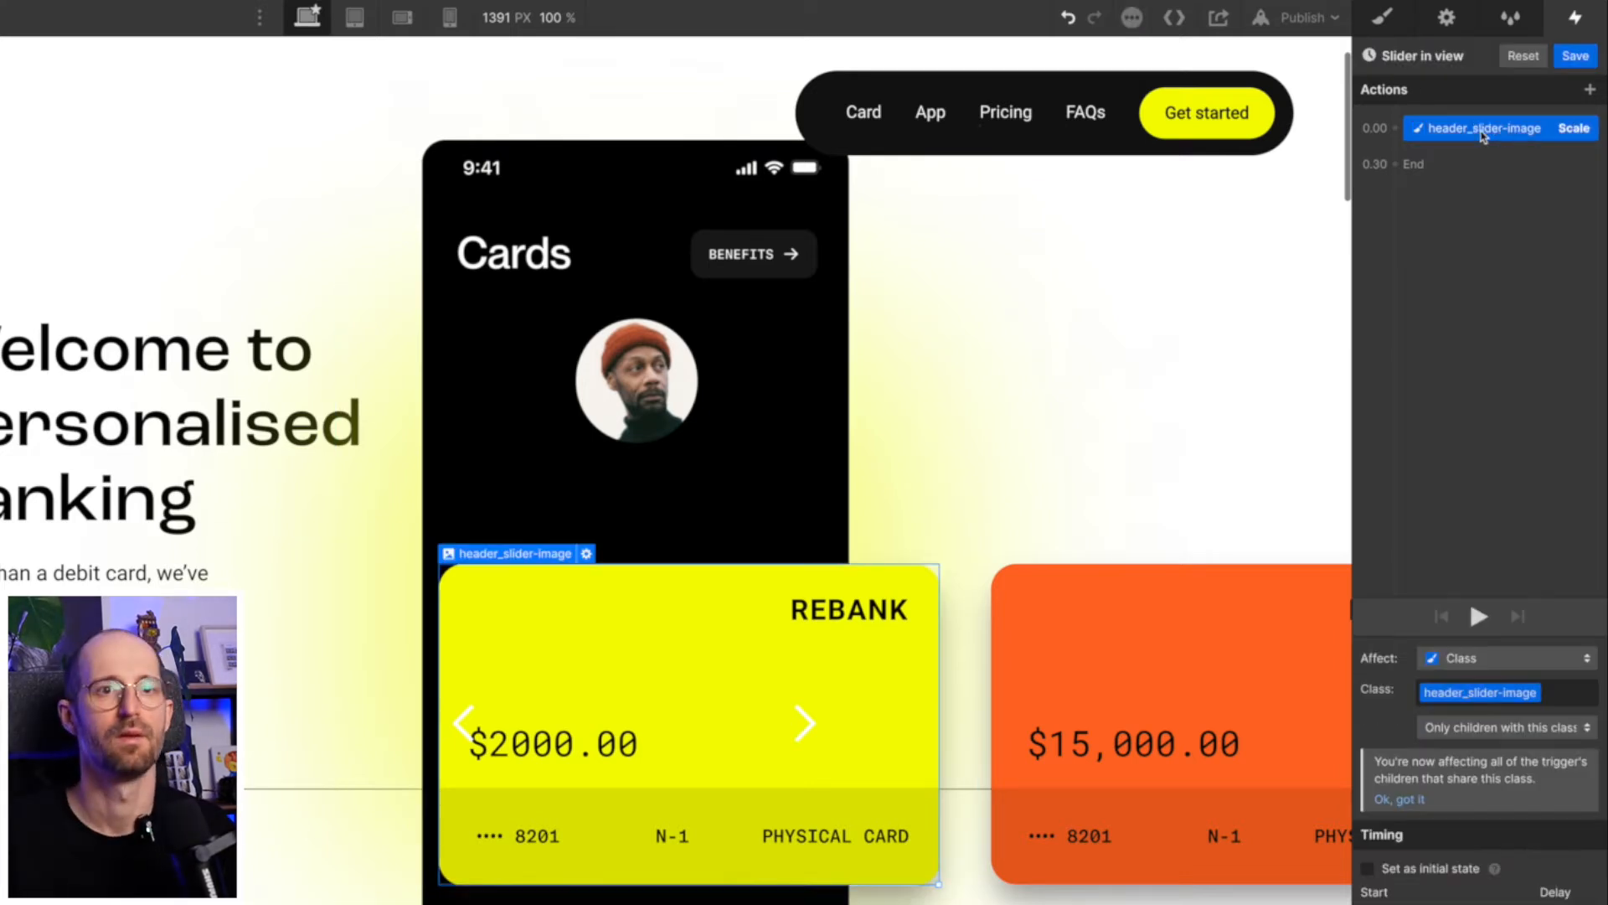
left_click(1576, 56)
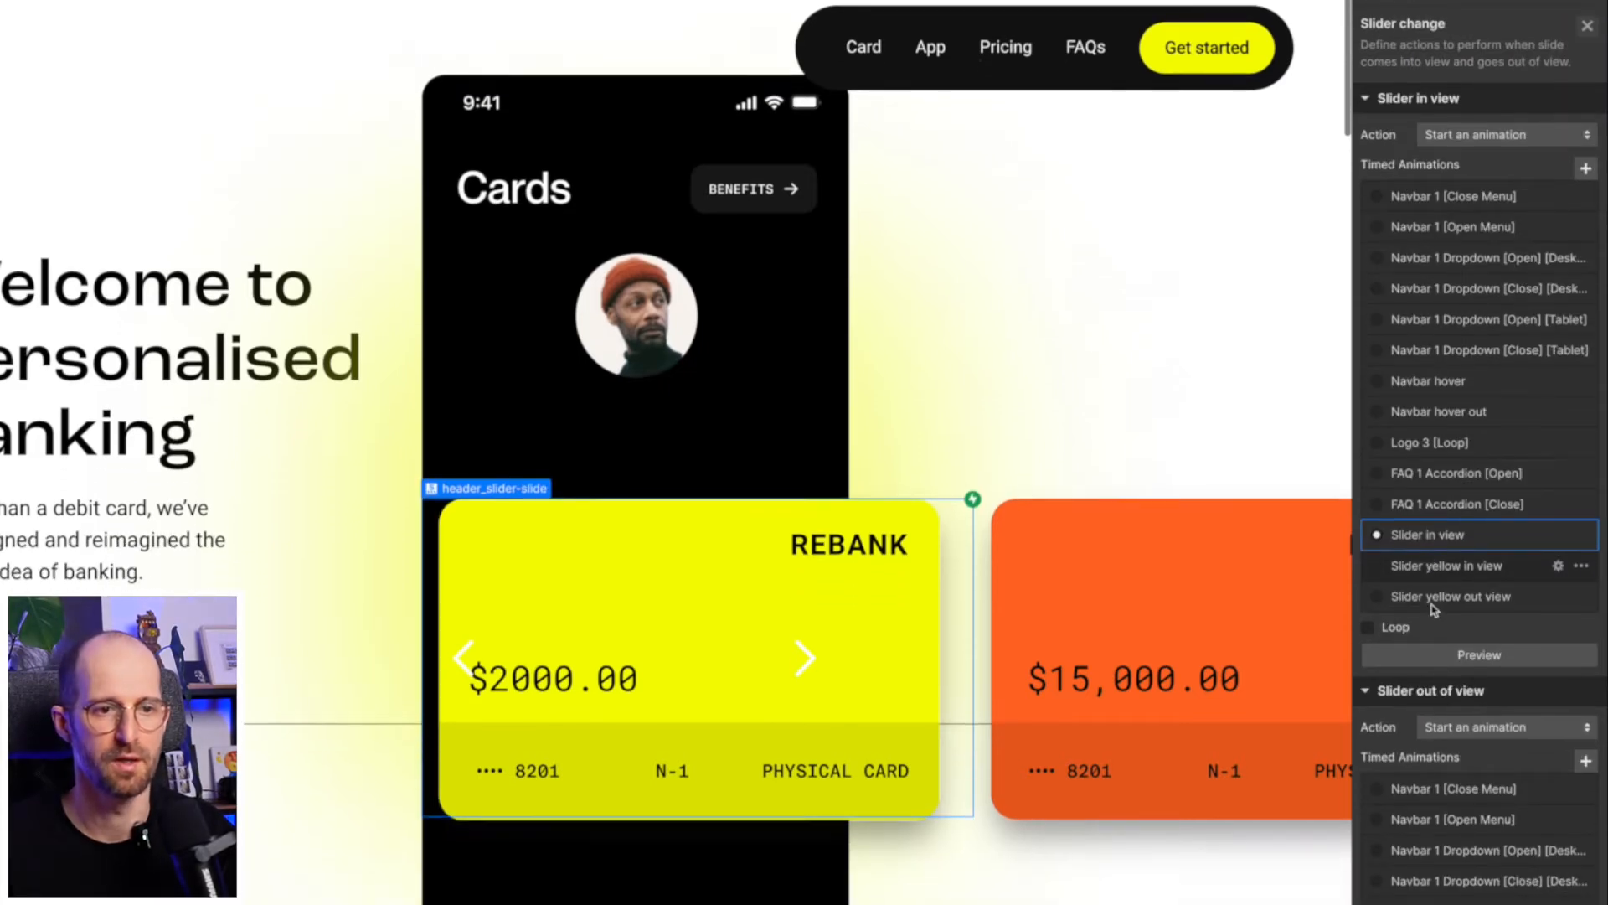
- Review the first trigger's slider-out-of-view animation and compare the slider change triggers on the three header_slider-slide elements
scroll(1432, 630, "down", 8)
left_click(1434, 593)
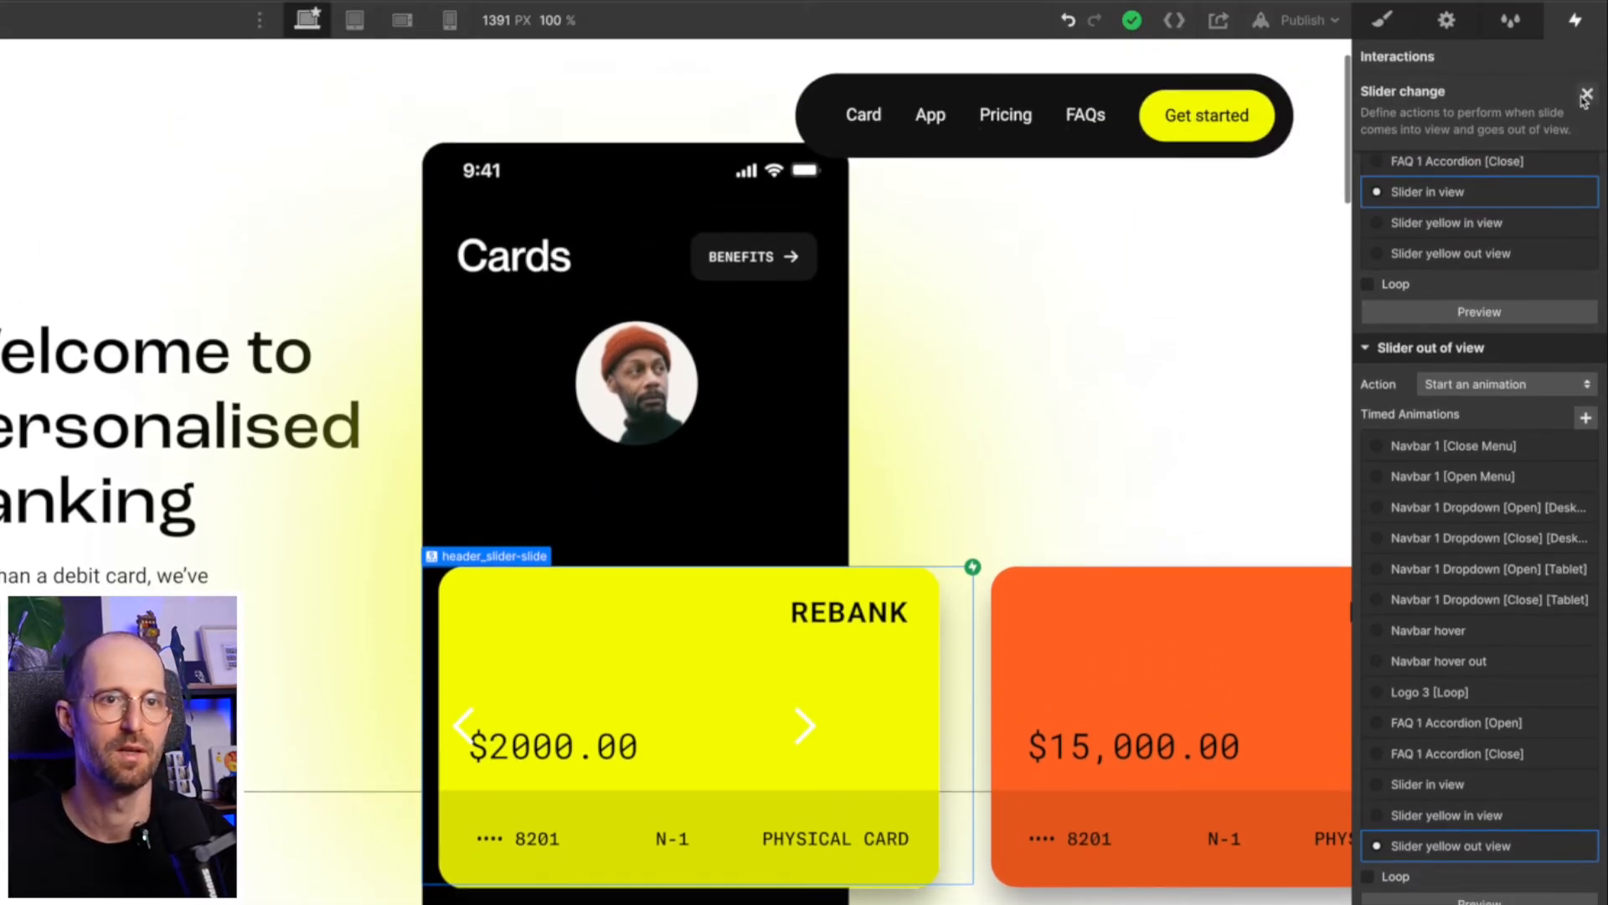
left_click(1586, 94)
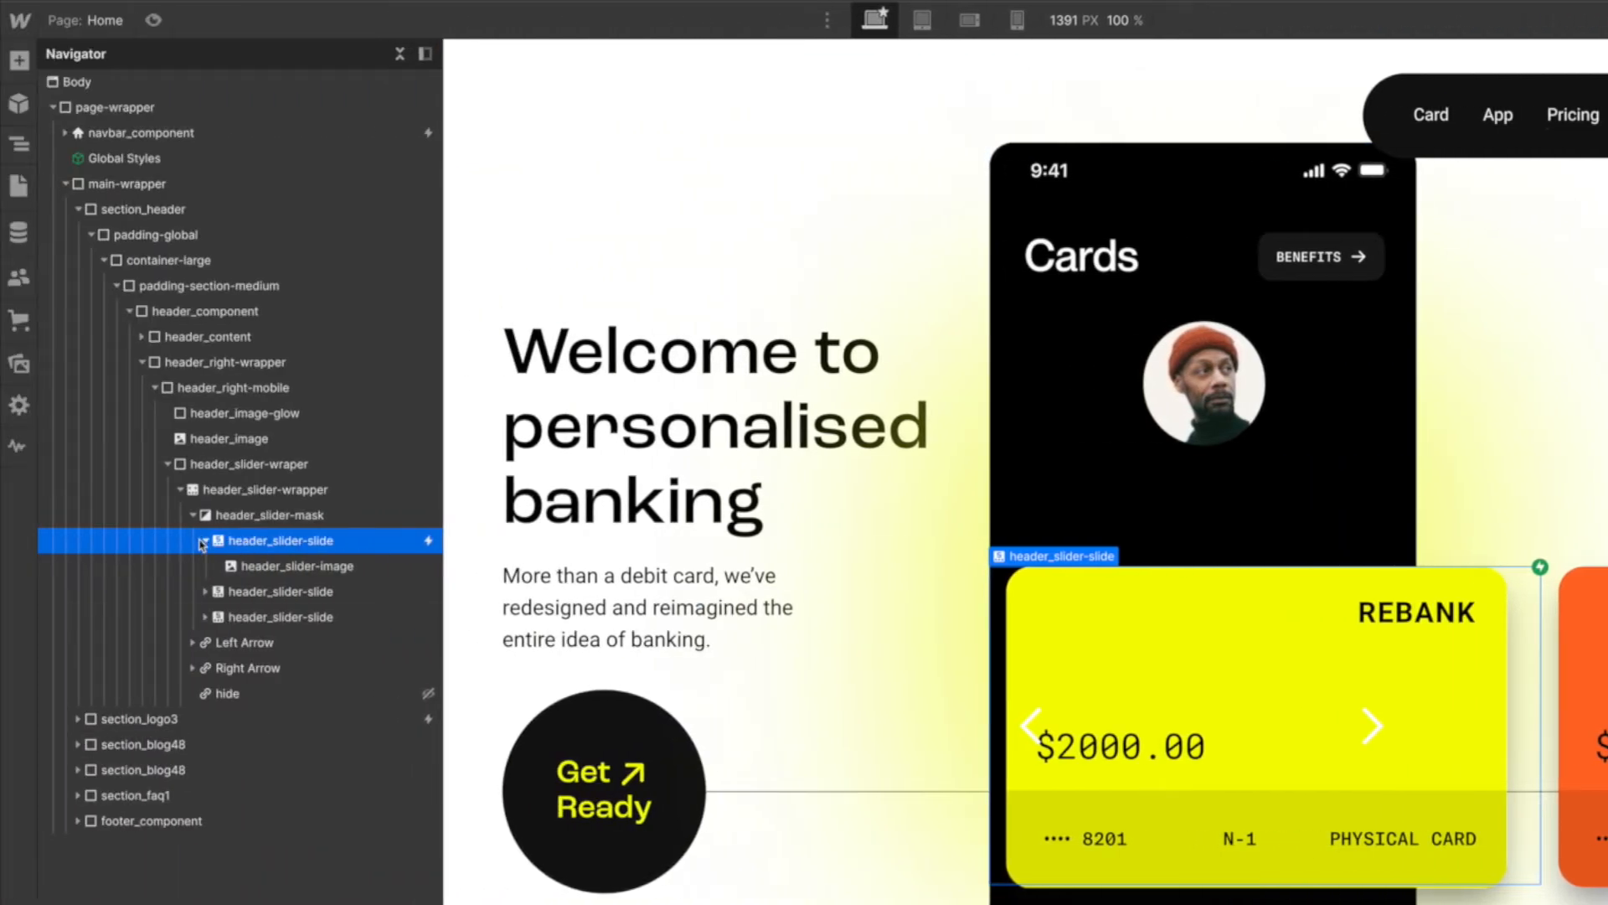
left_click(202, 542)
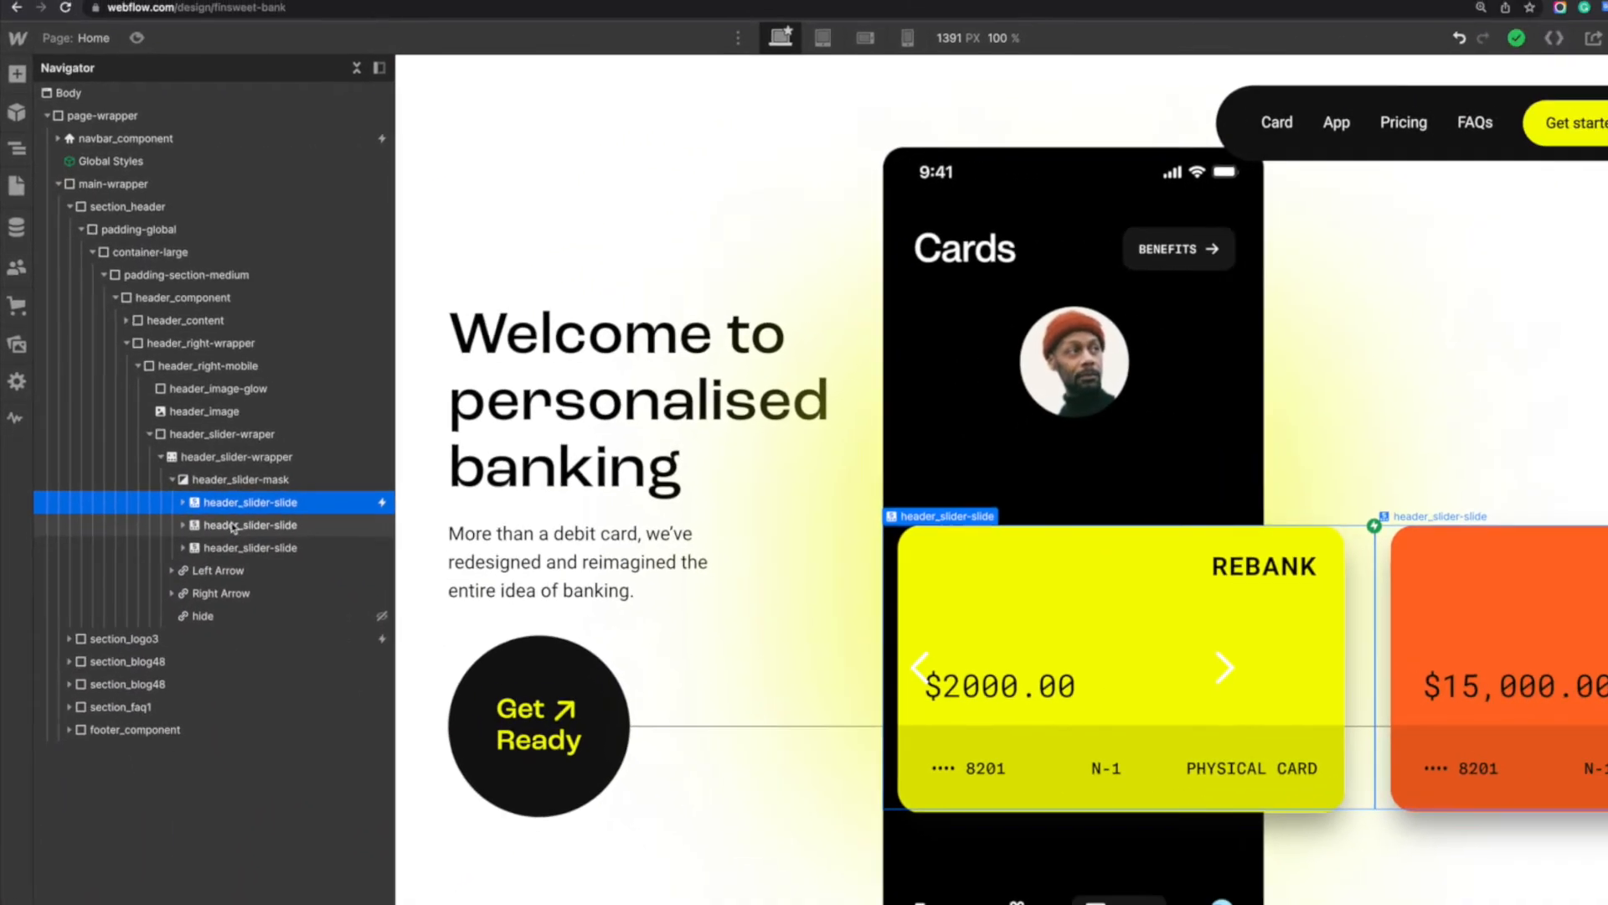
left_click(258, 567)
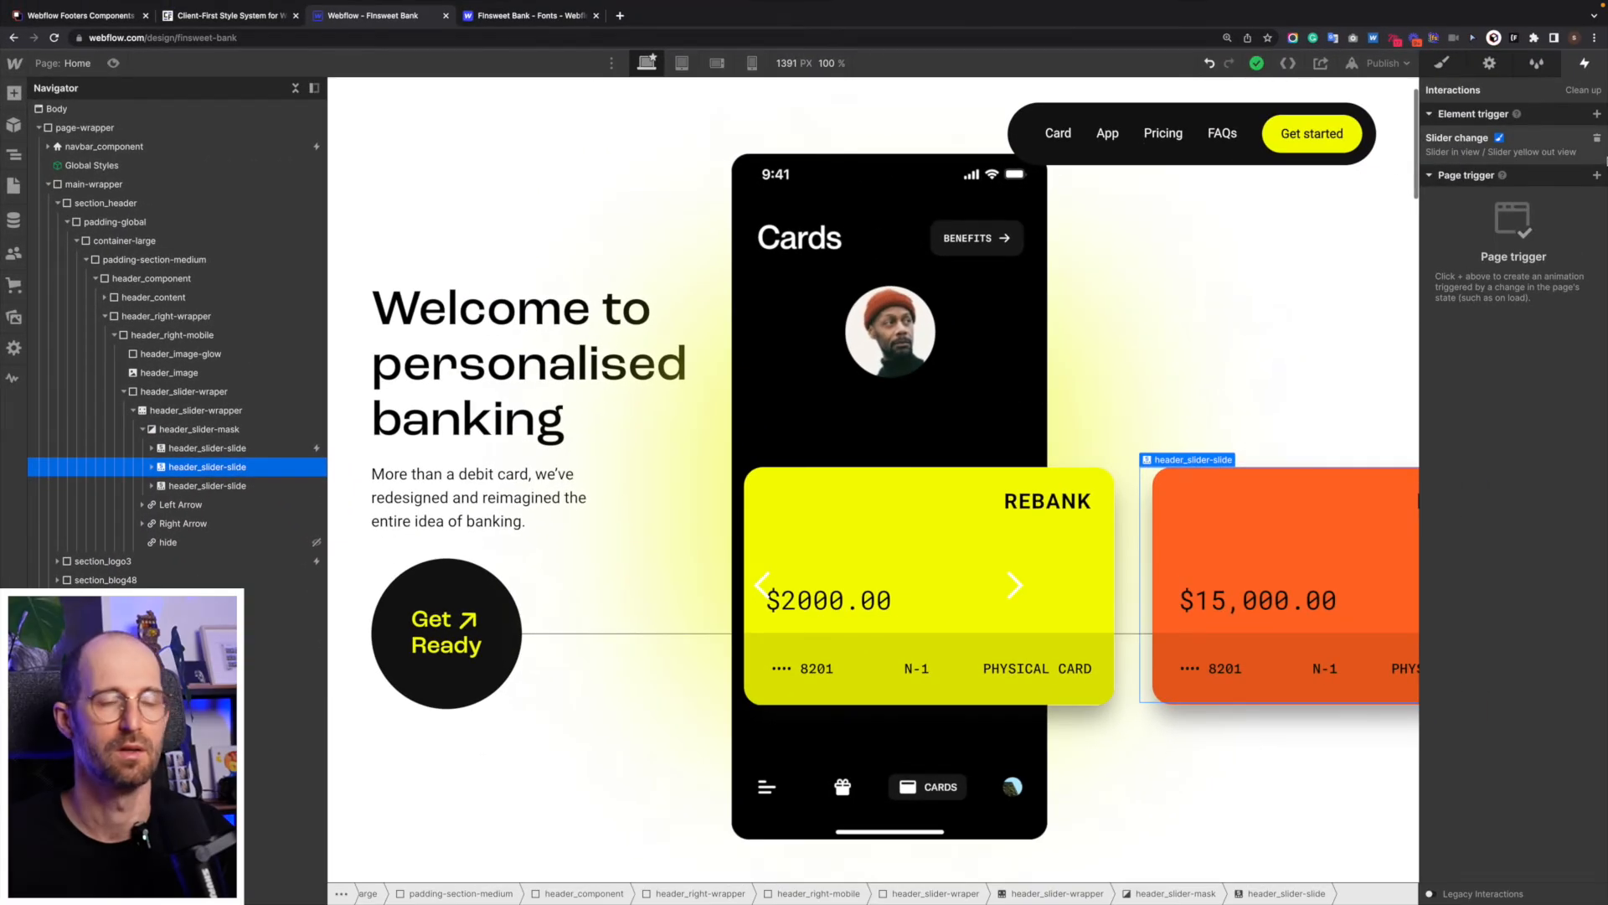
left_click(285, 449)
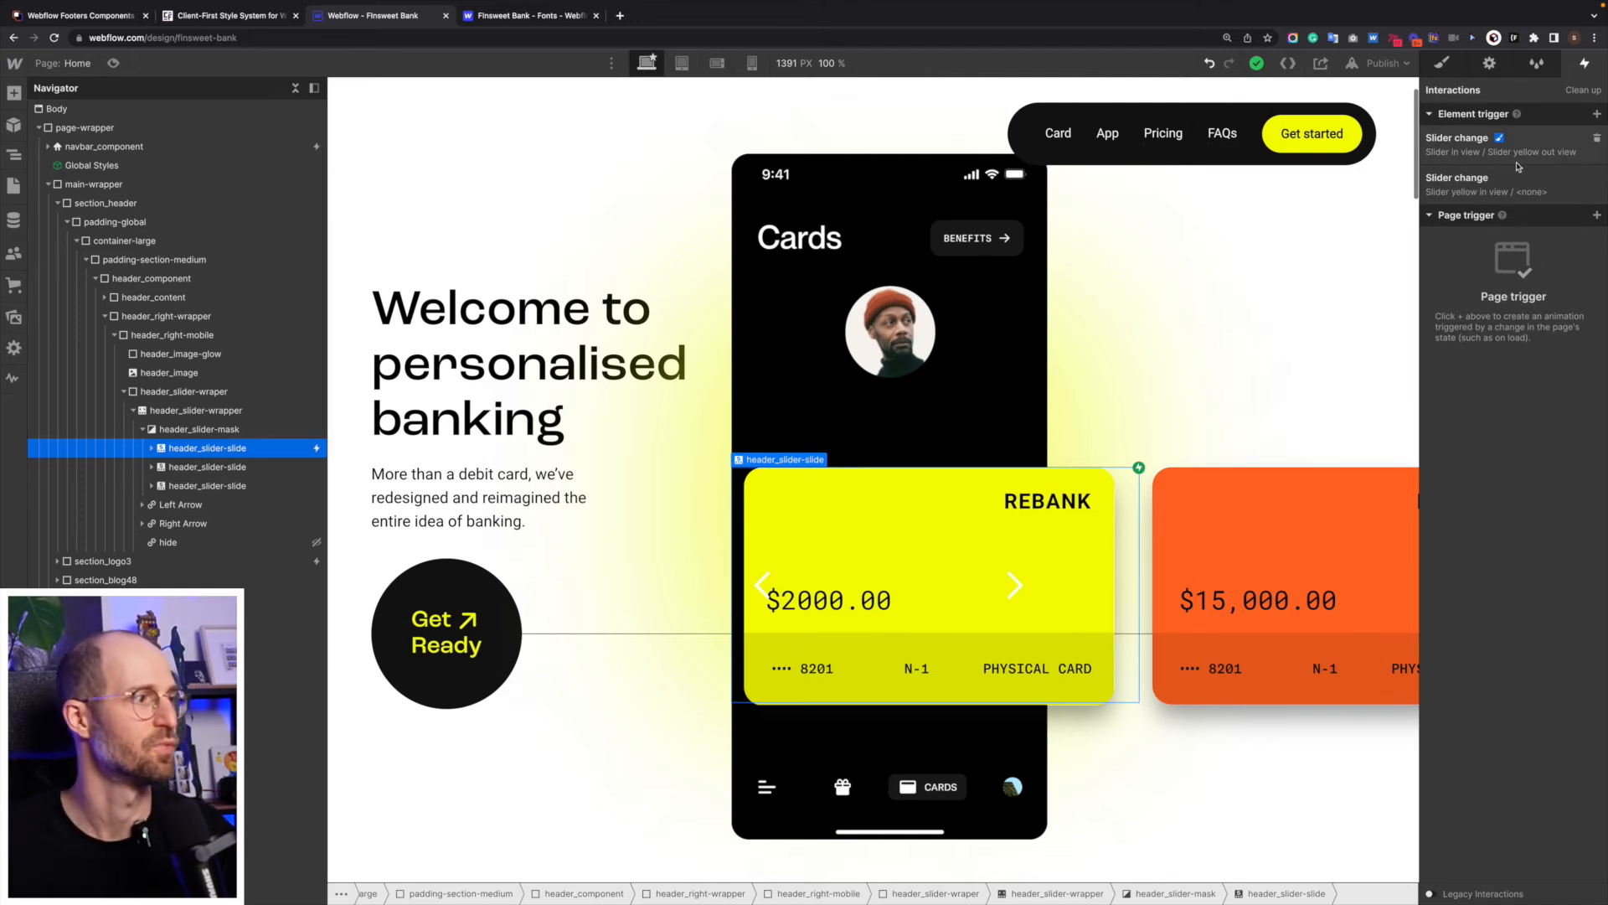
left_click(247, 466)
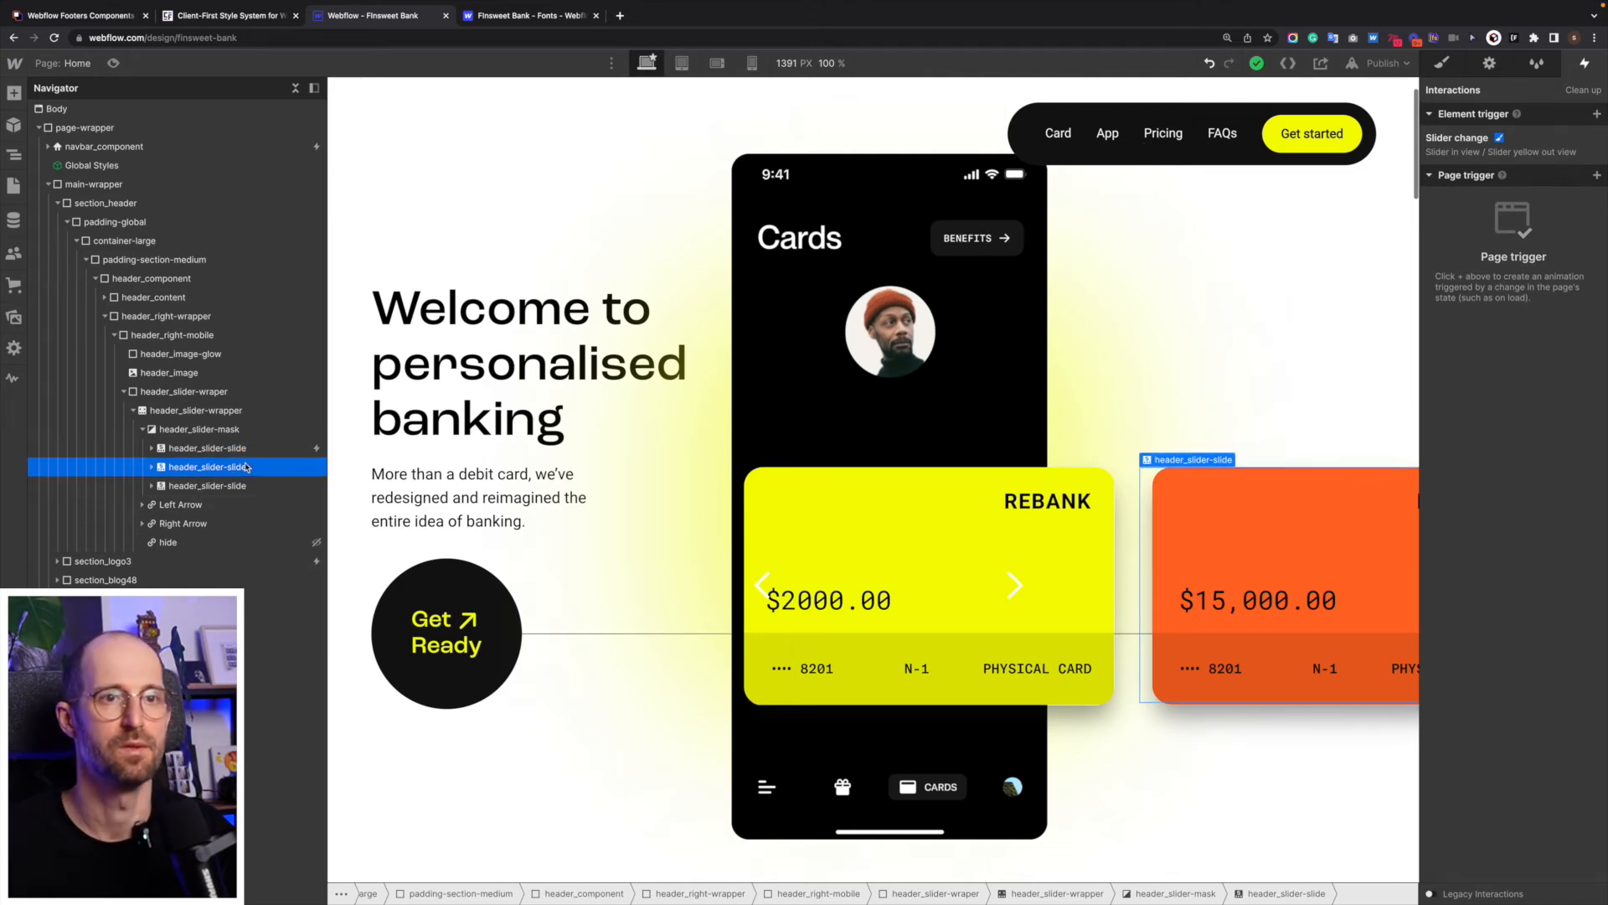
left_click(238, 484)
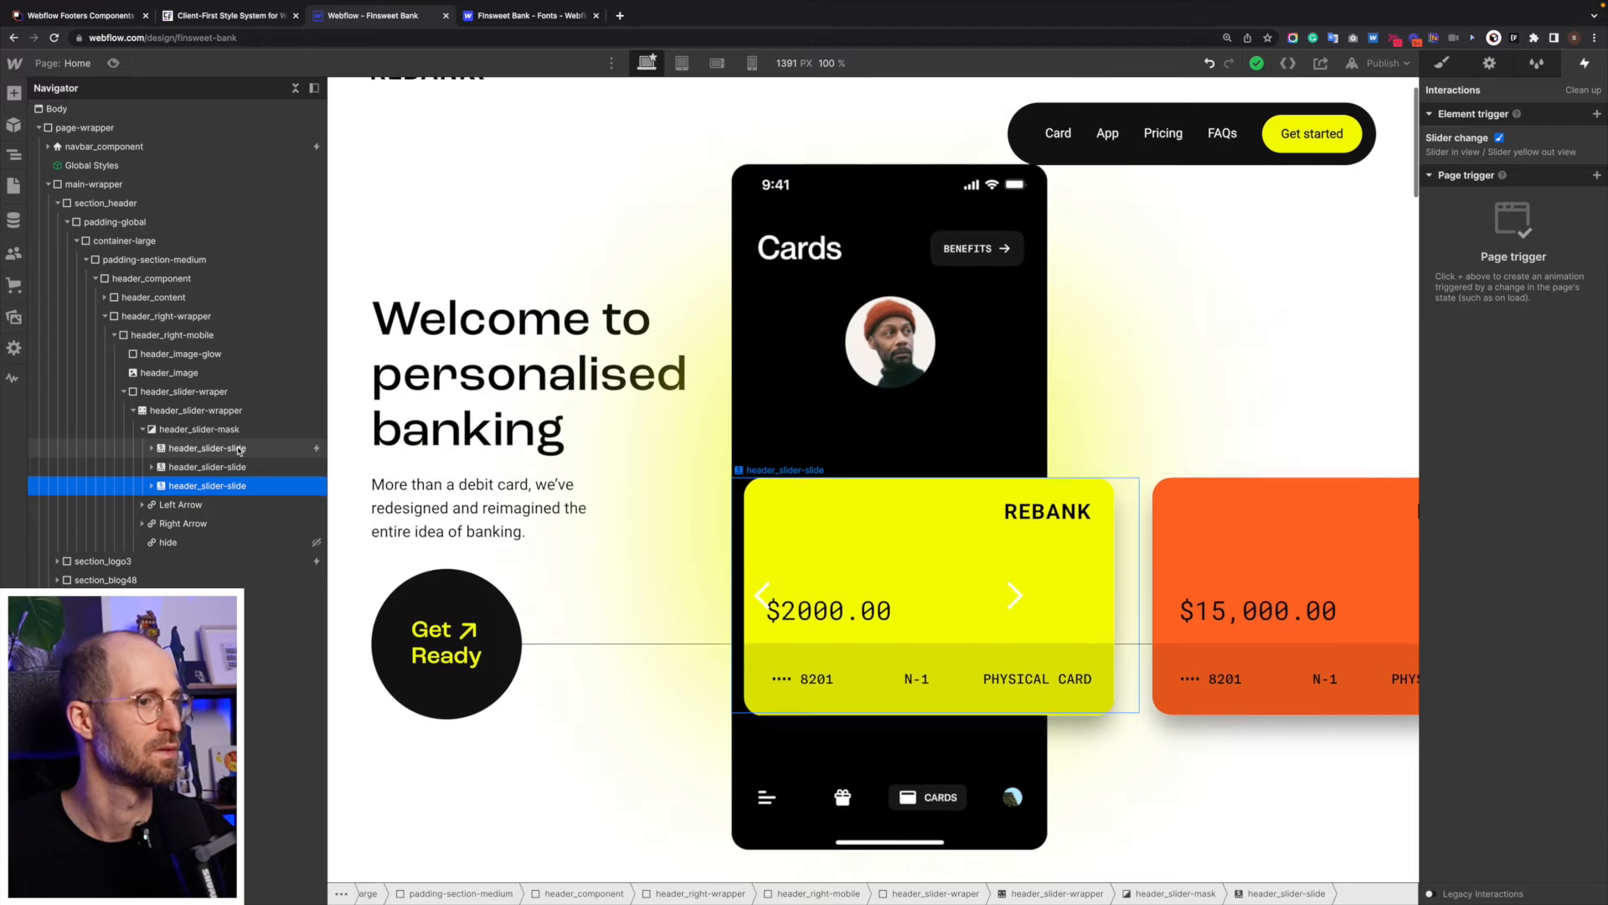
left_click(238, 449)
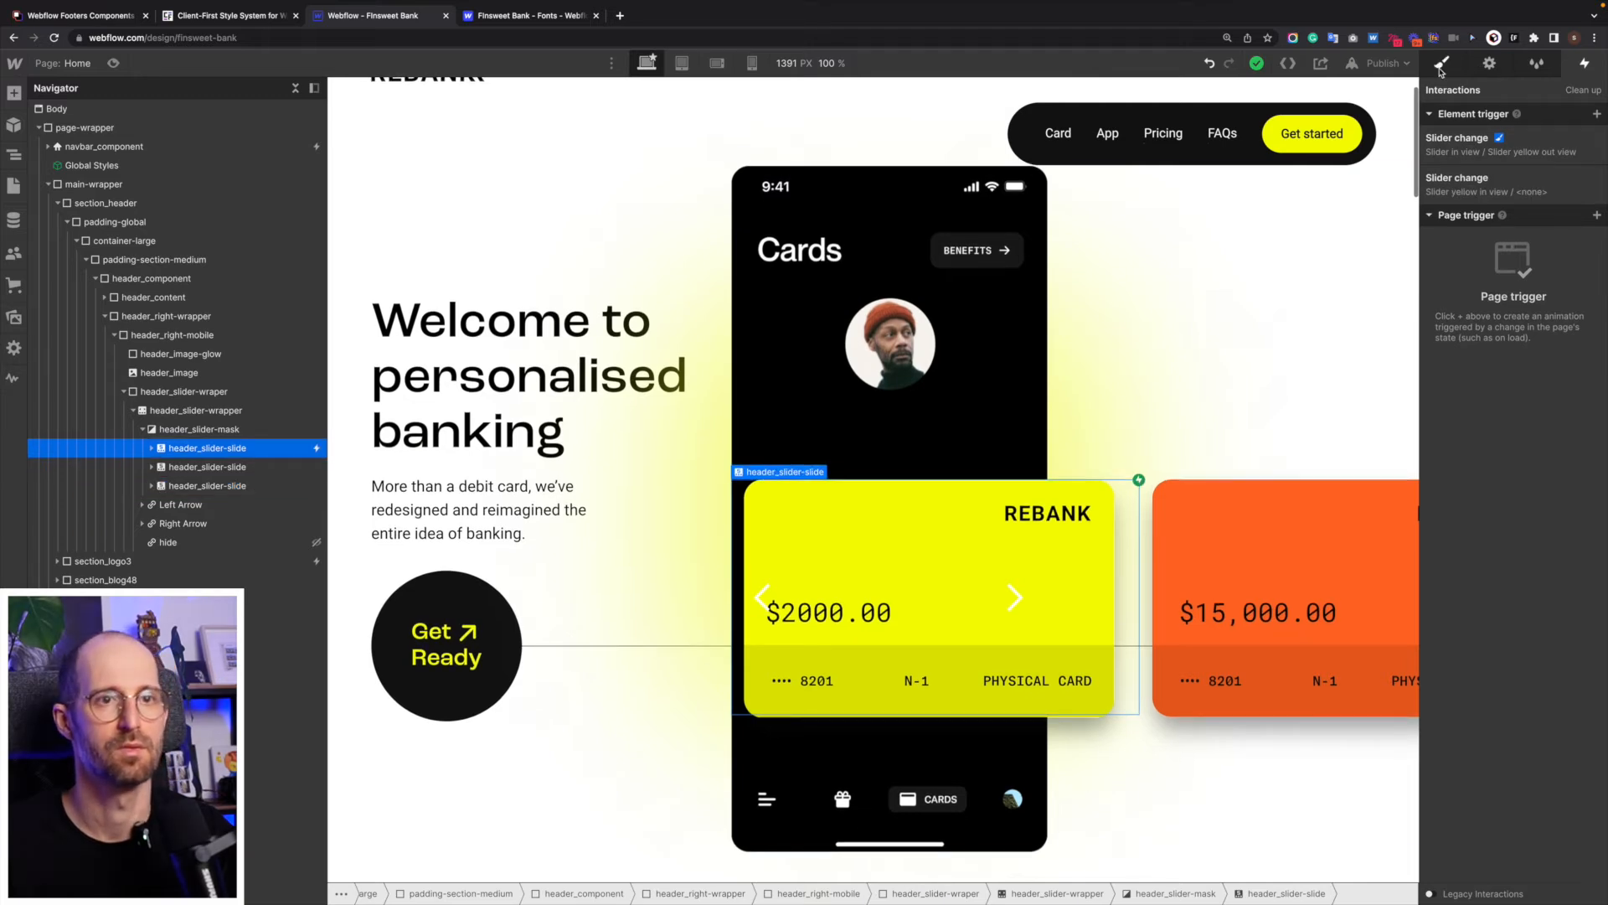
- Inspect the "Slider in view" actions and the shared trigger's out-of-view and class settings, and recheck the second slide's triggers
left_click(1525, 147)
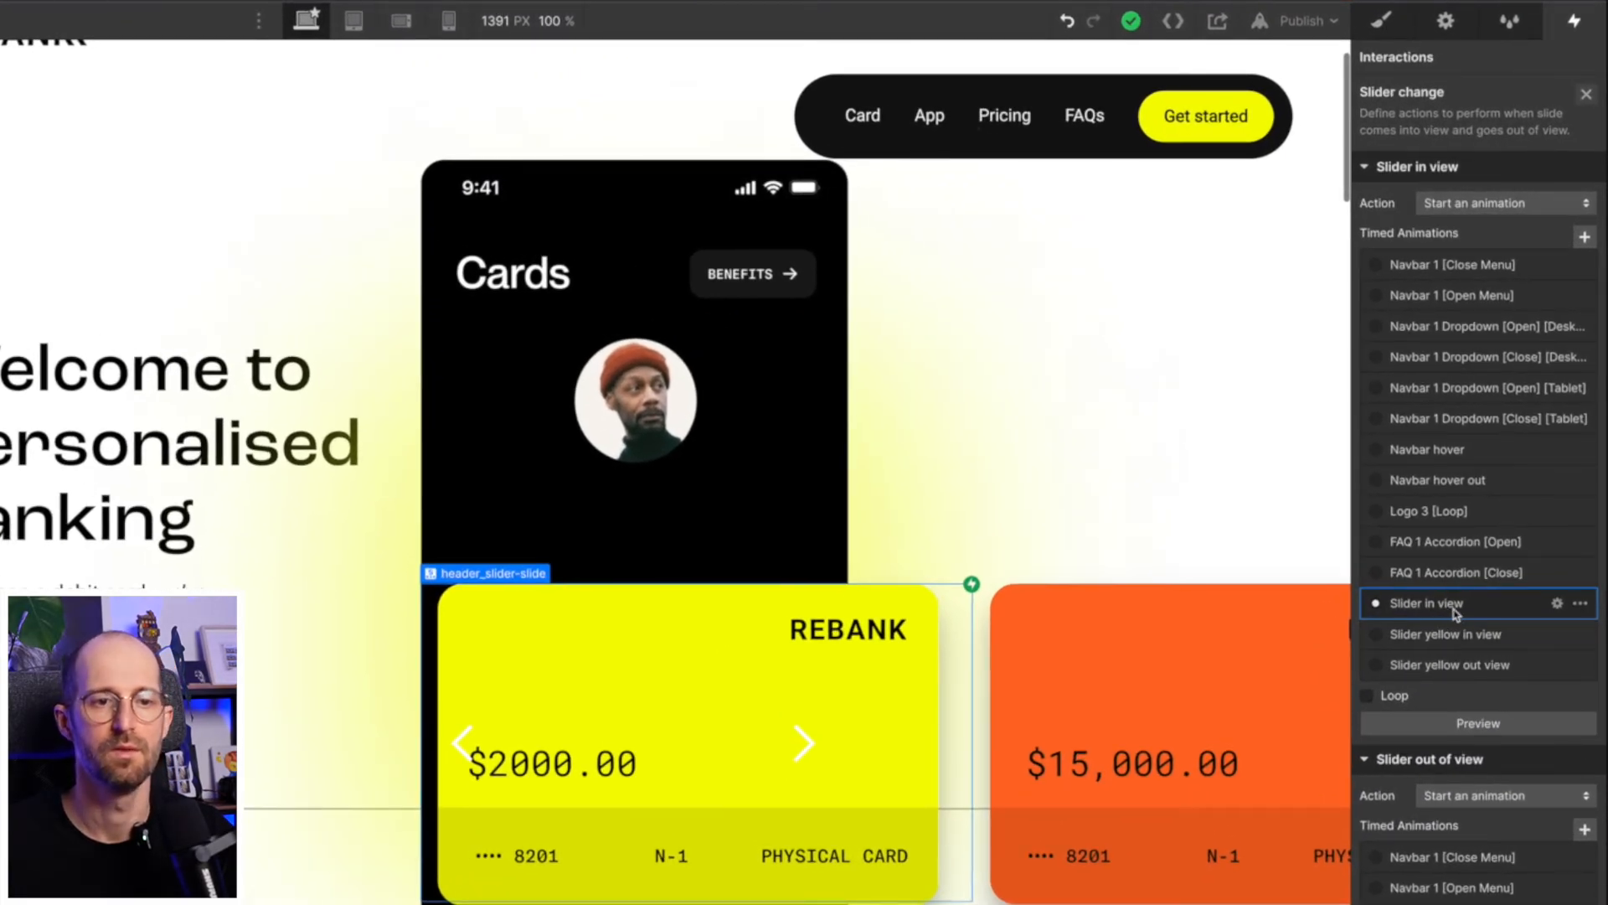
left_click(1454, 611)
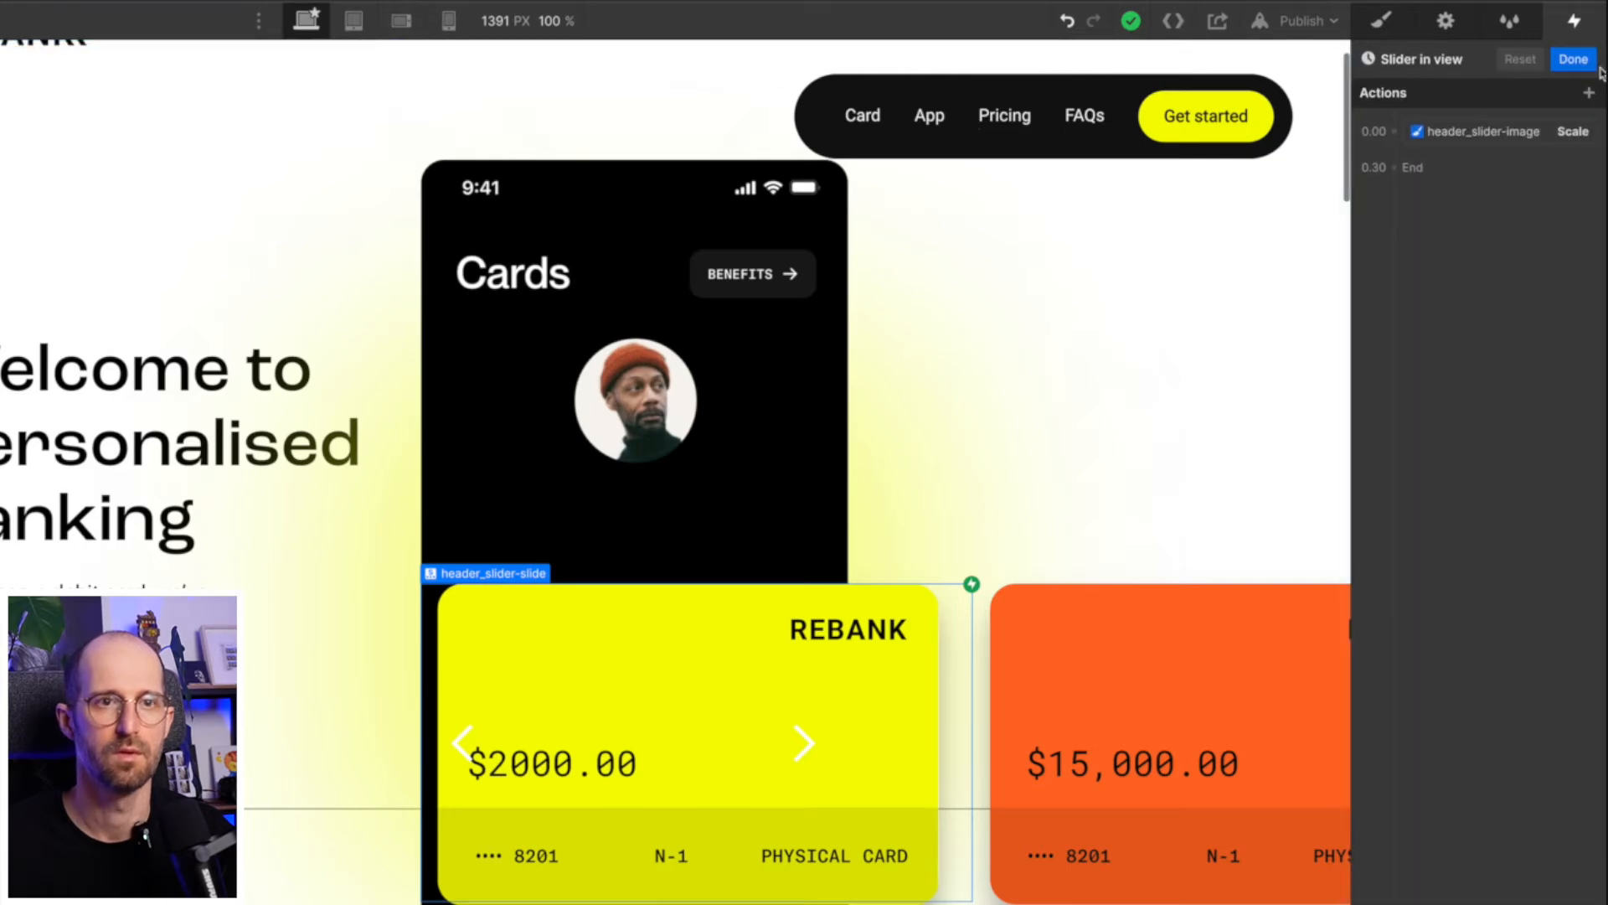
left_click(1573, 60)
scroll(1491, 804, "down", 5)
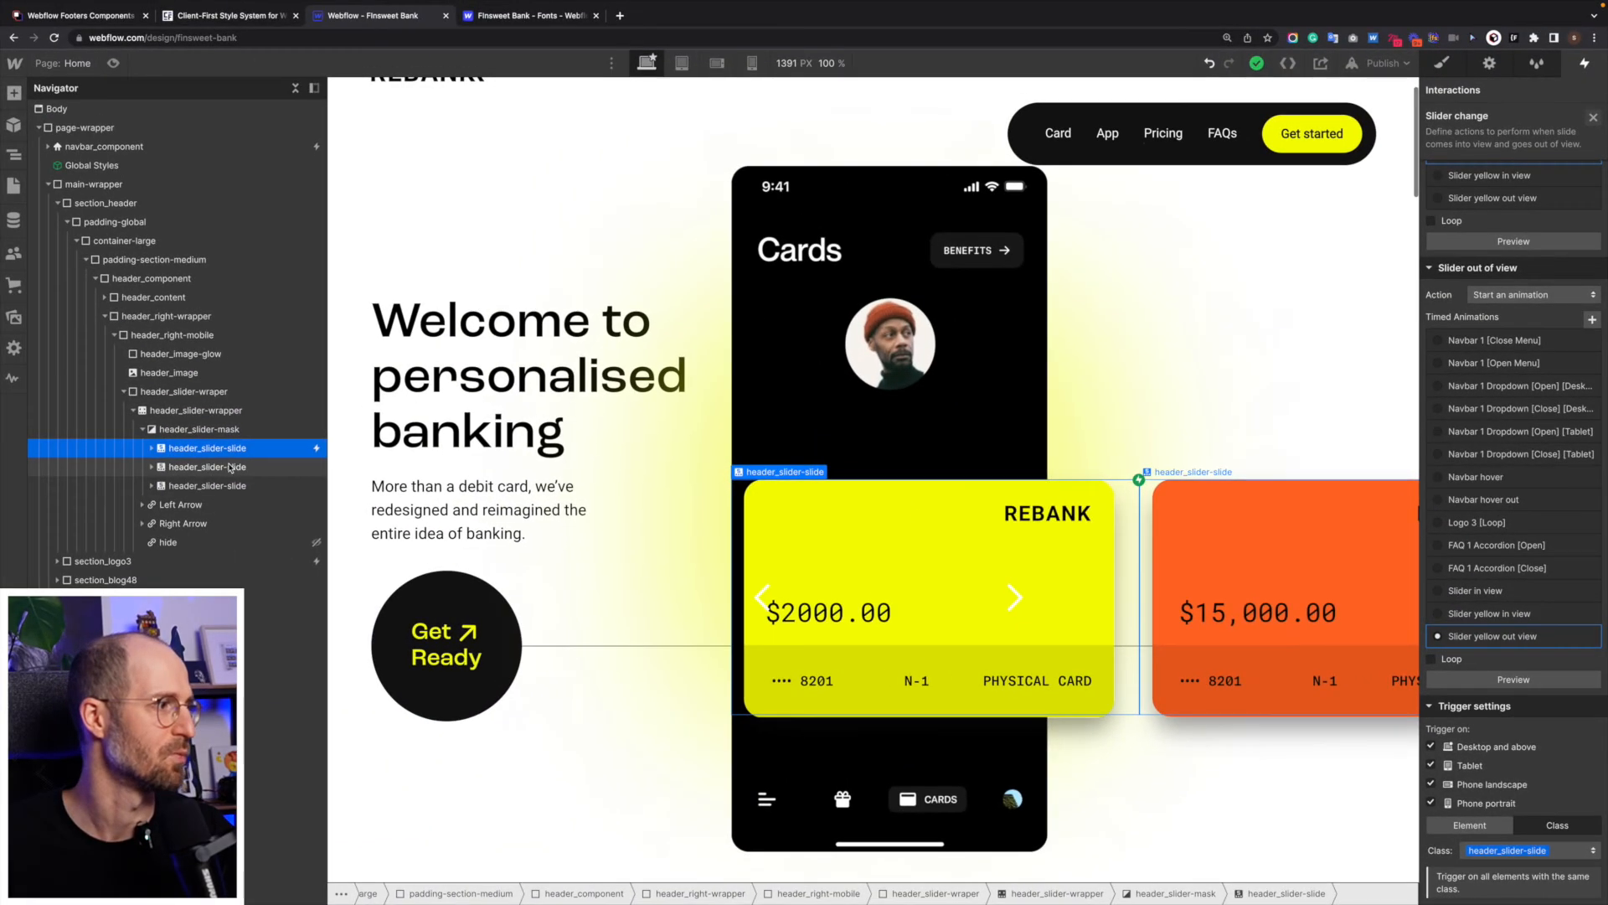
left_click(230, 468)
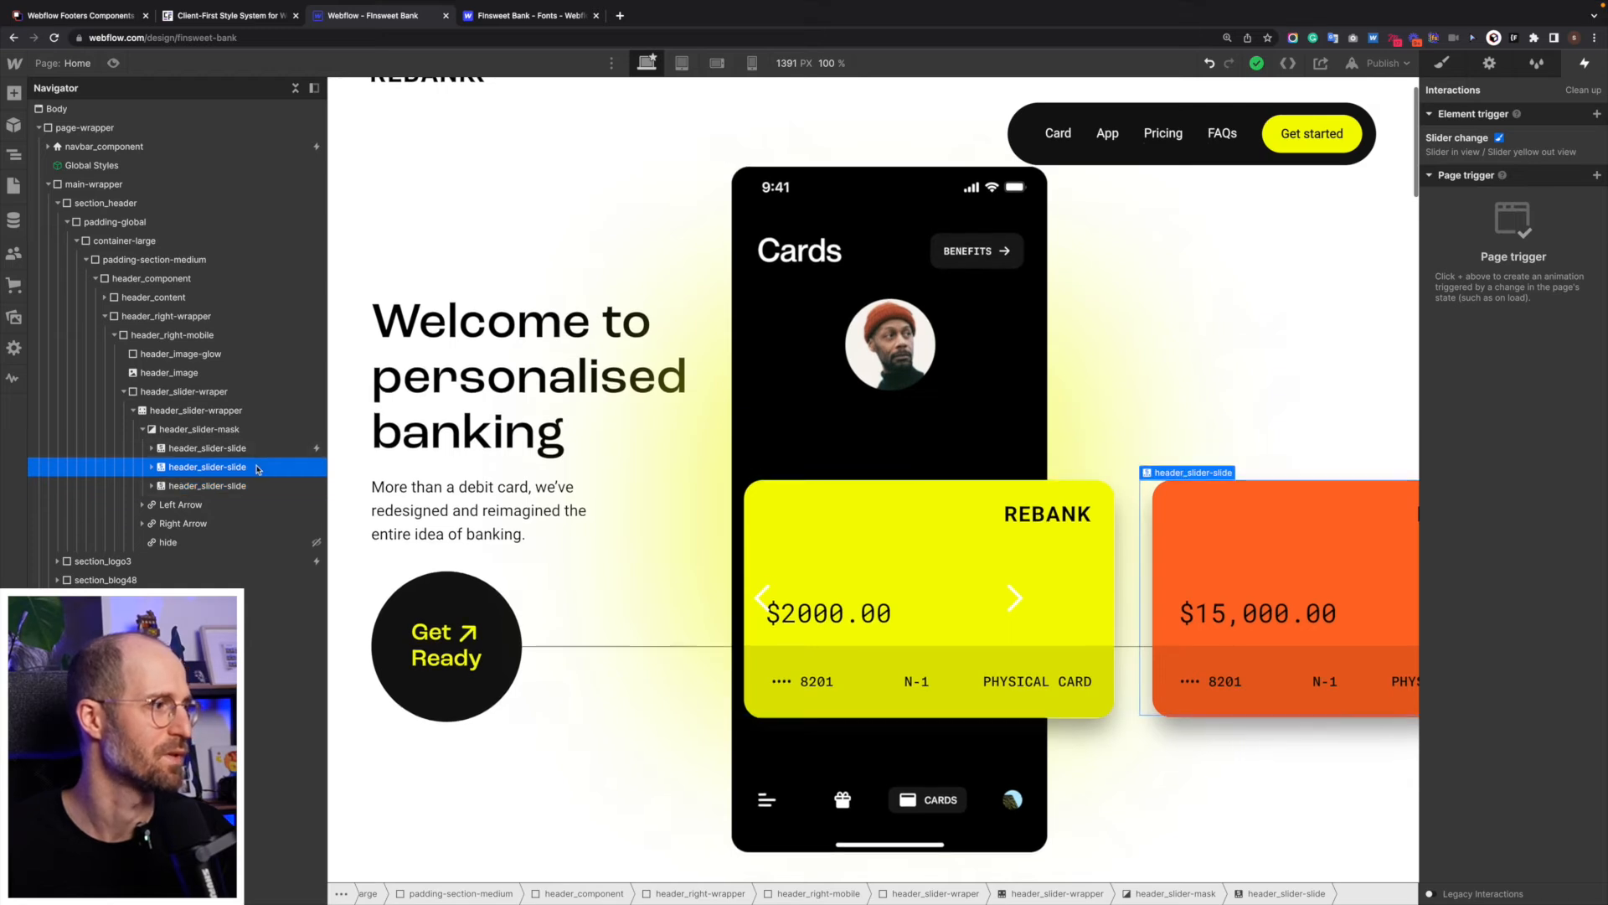
left_click(268, 447)
- Preview the page and move the card slider forward and back to test the scaling and glow animations
left_click(113, 63)
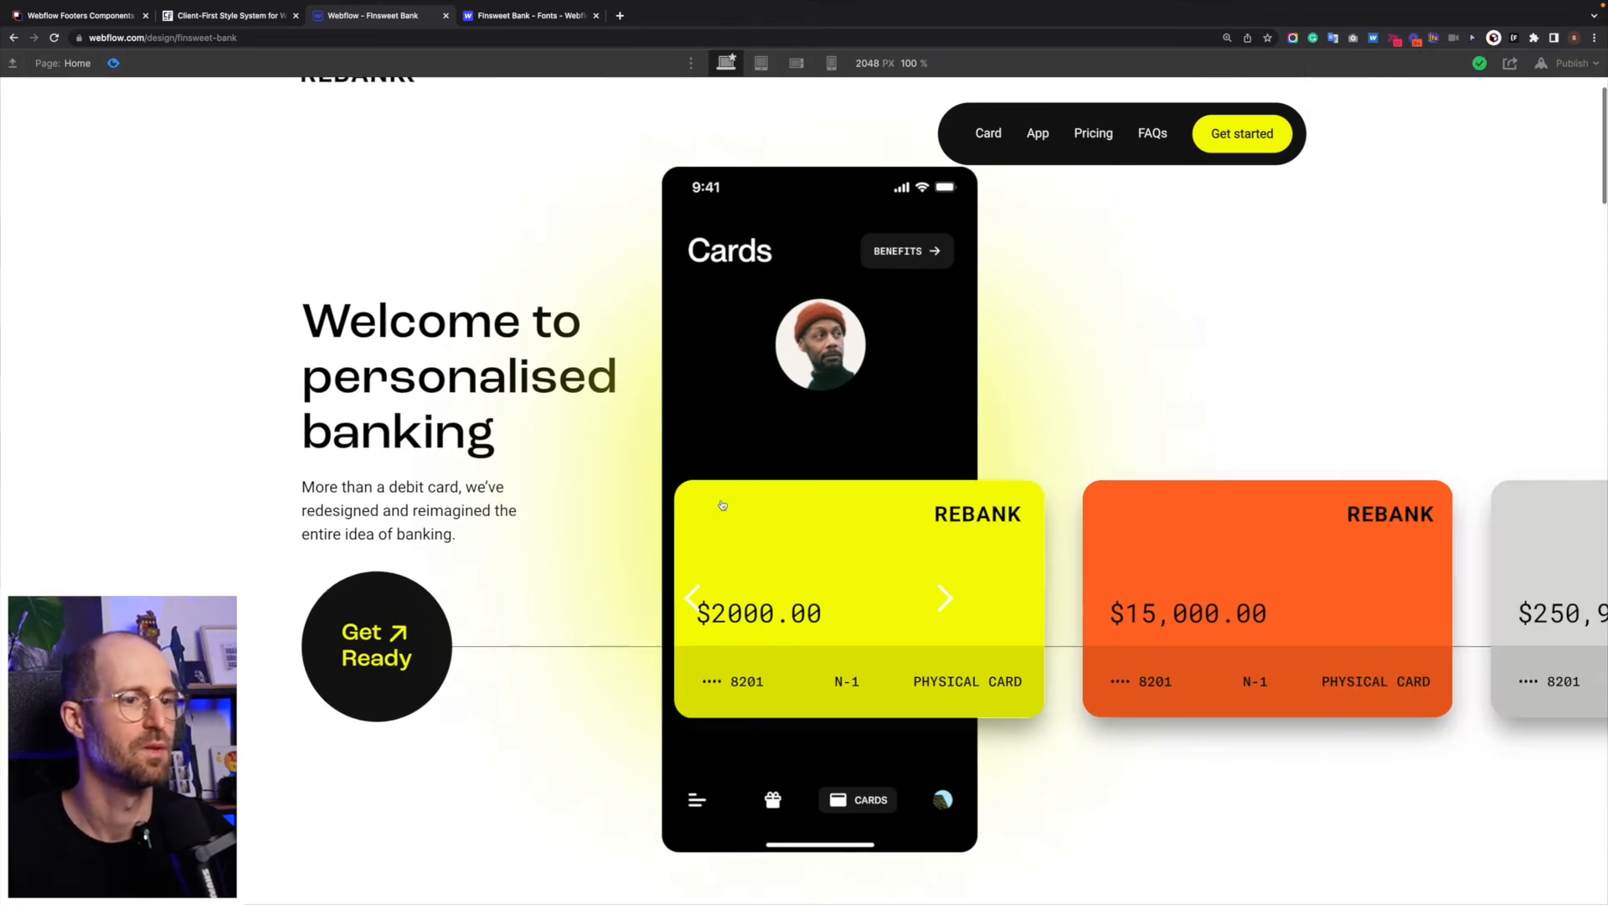
left_click(937, 601)
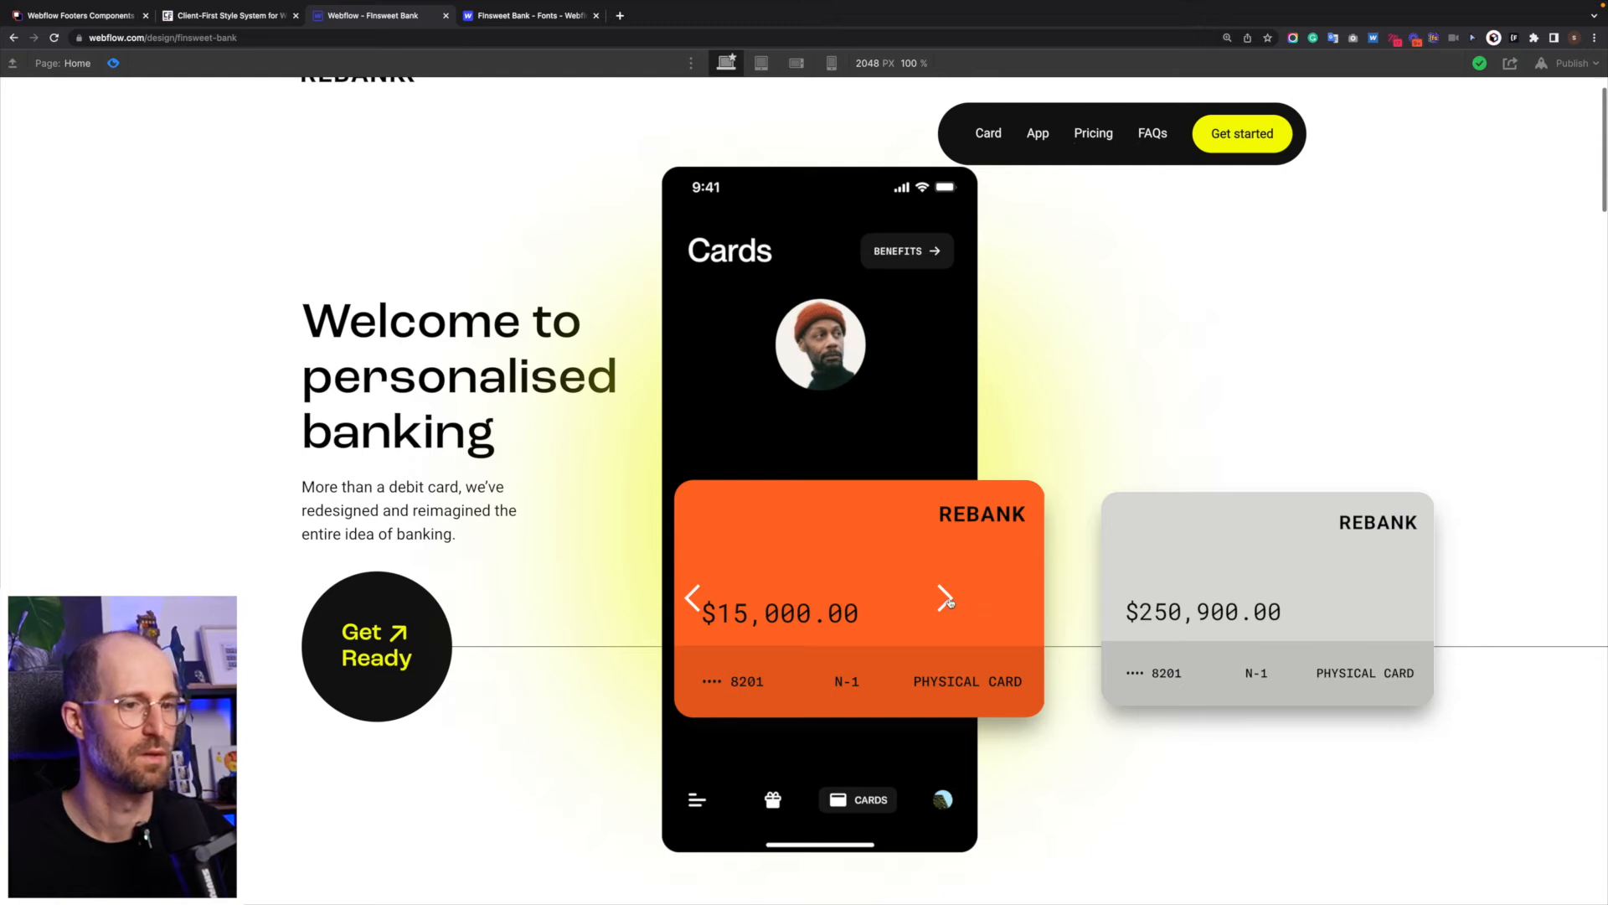
left_click(947, 599)
left_click(694, 598)
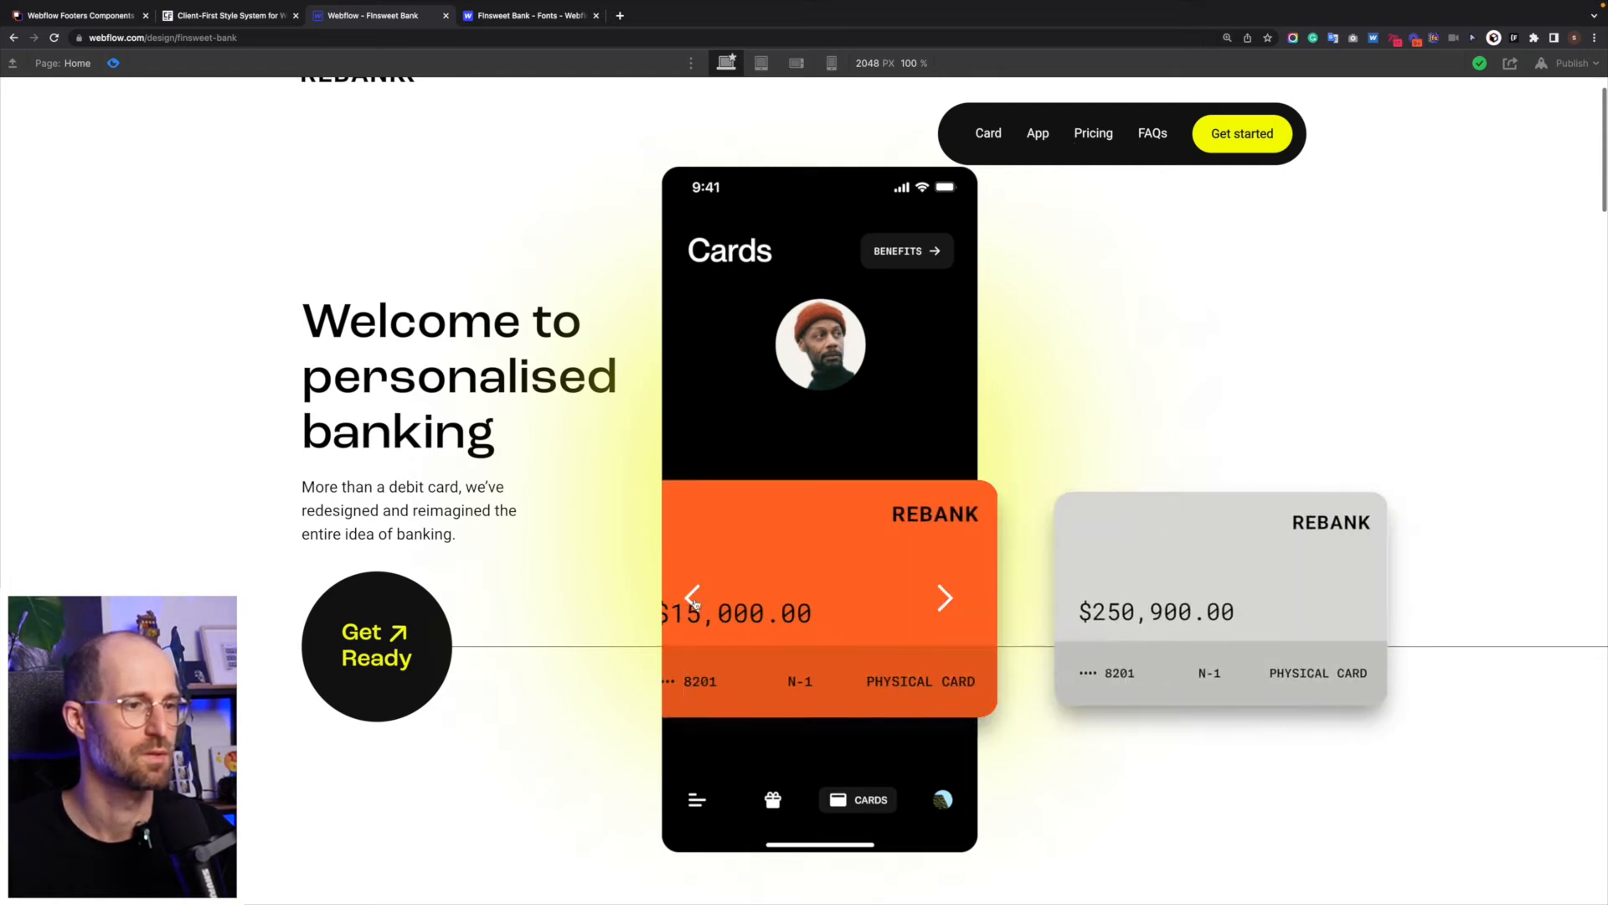
left_click(694, 598)
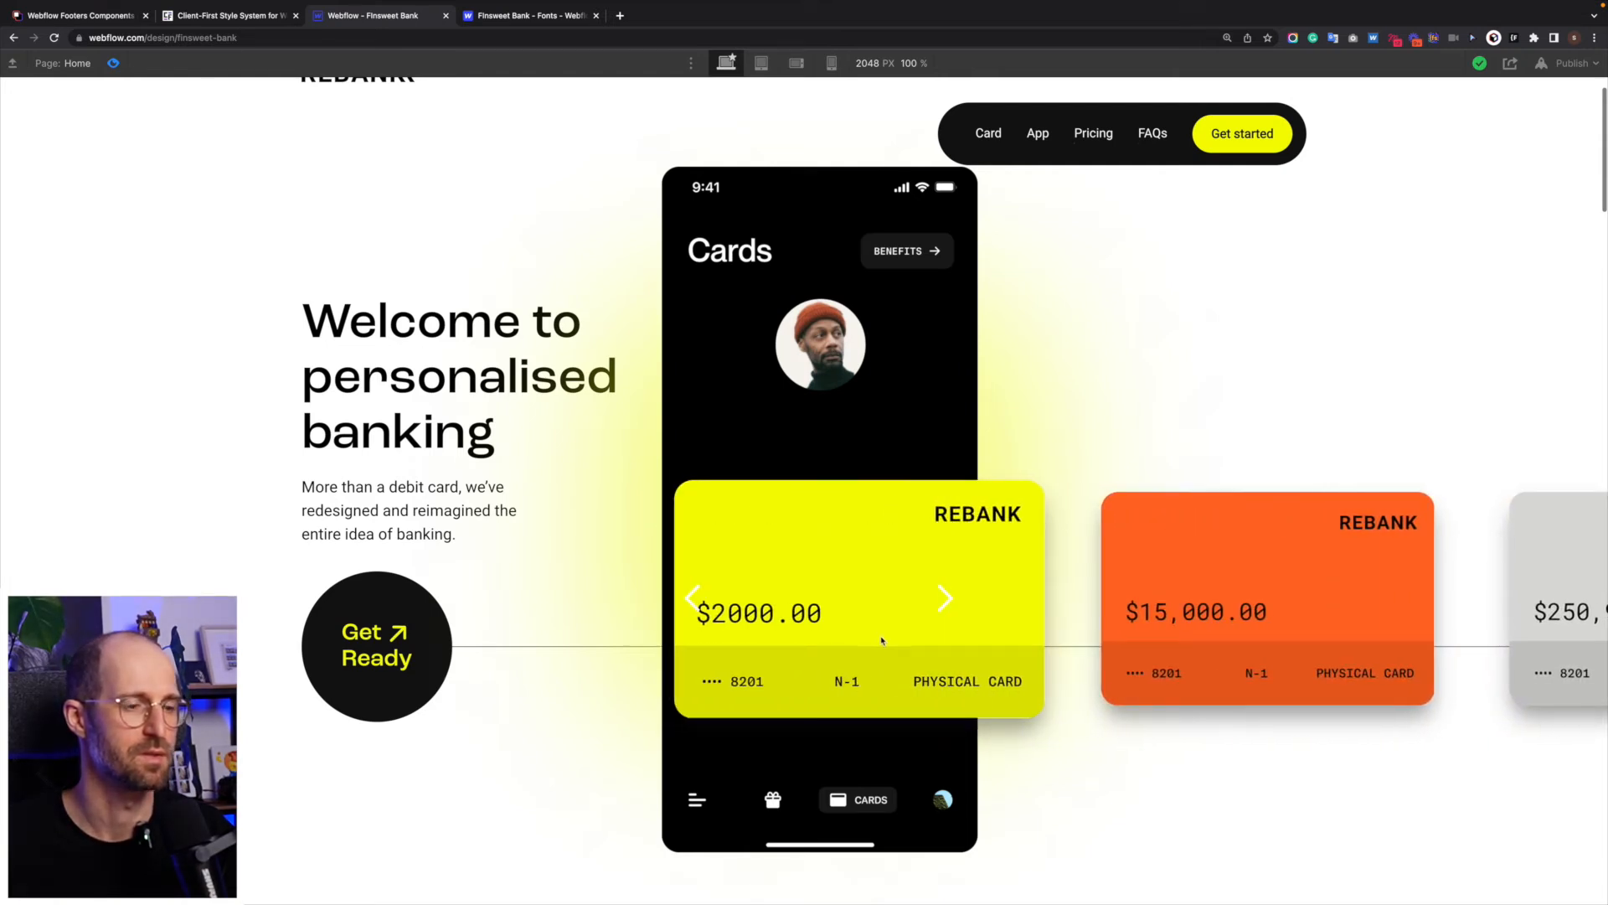
left_click(951, 605)
left_click(946, 599)
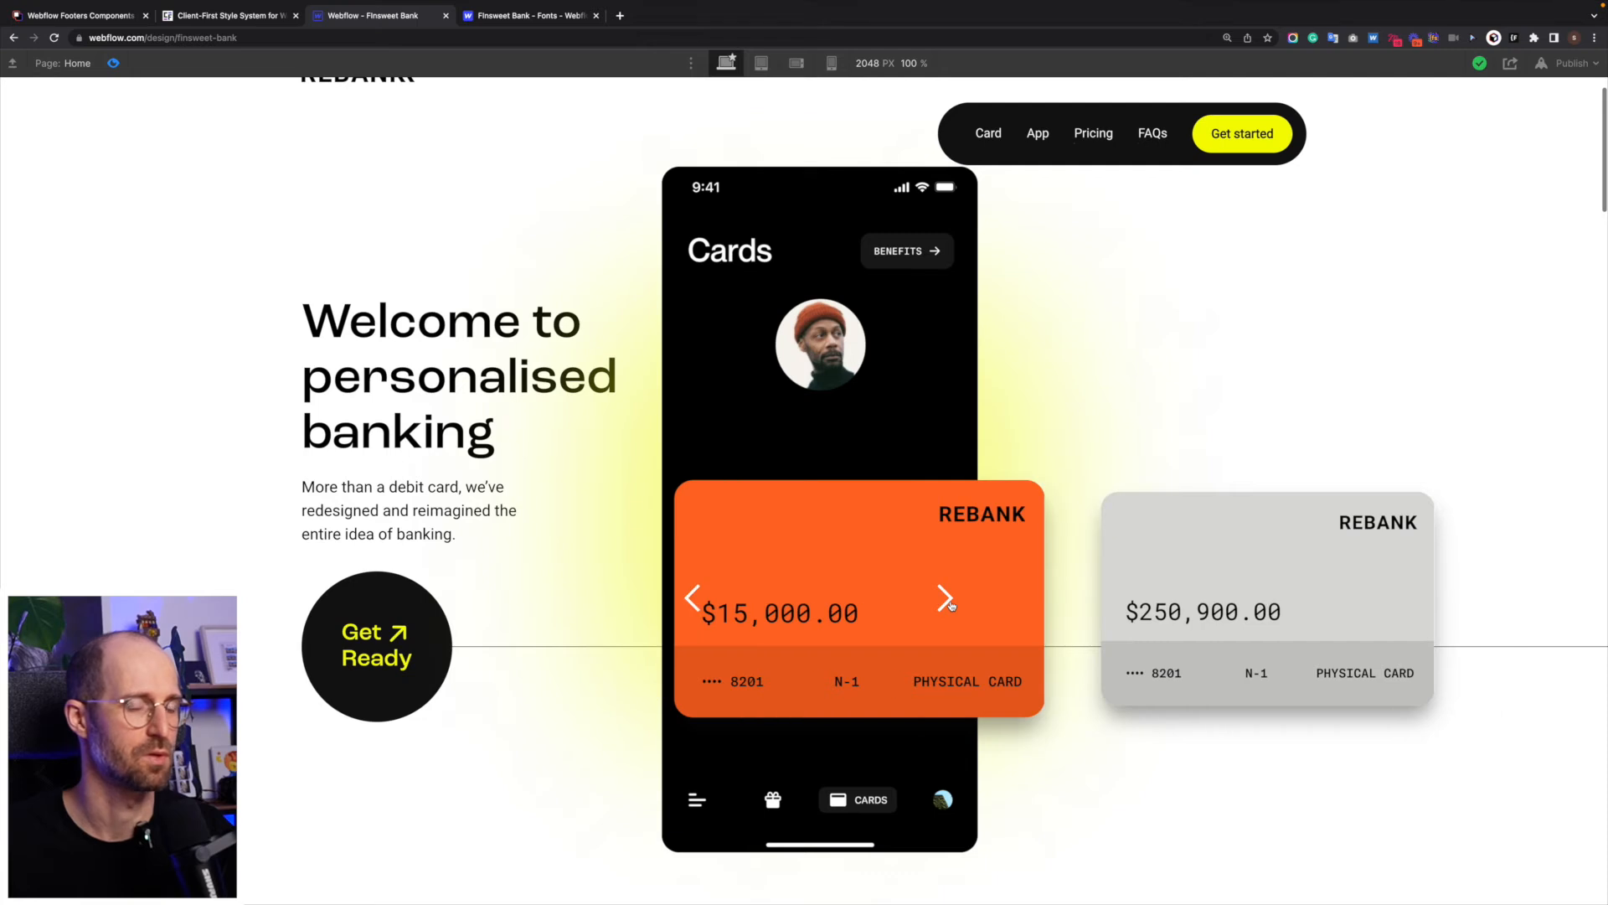
- Return the card slider to the first, yellow card and leave the preview
left_click(692, 598)
left_click(691, 598)
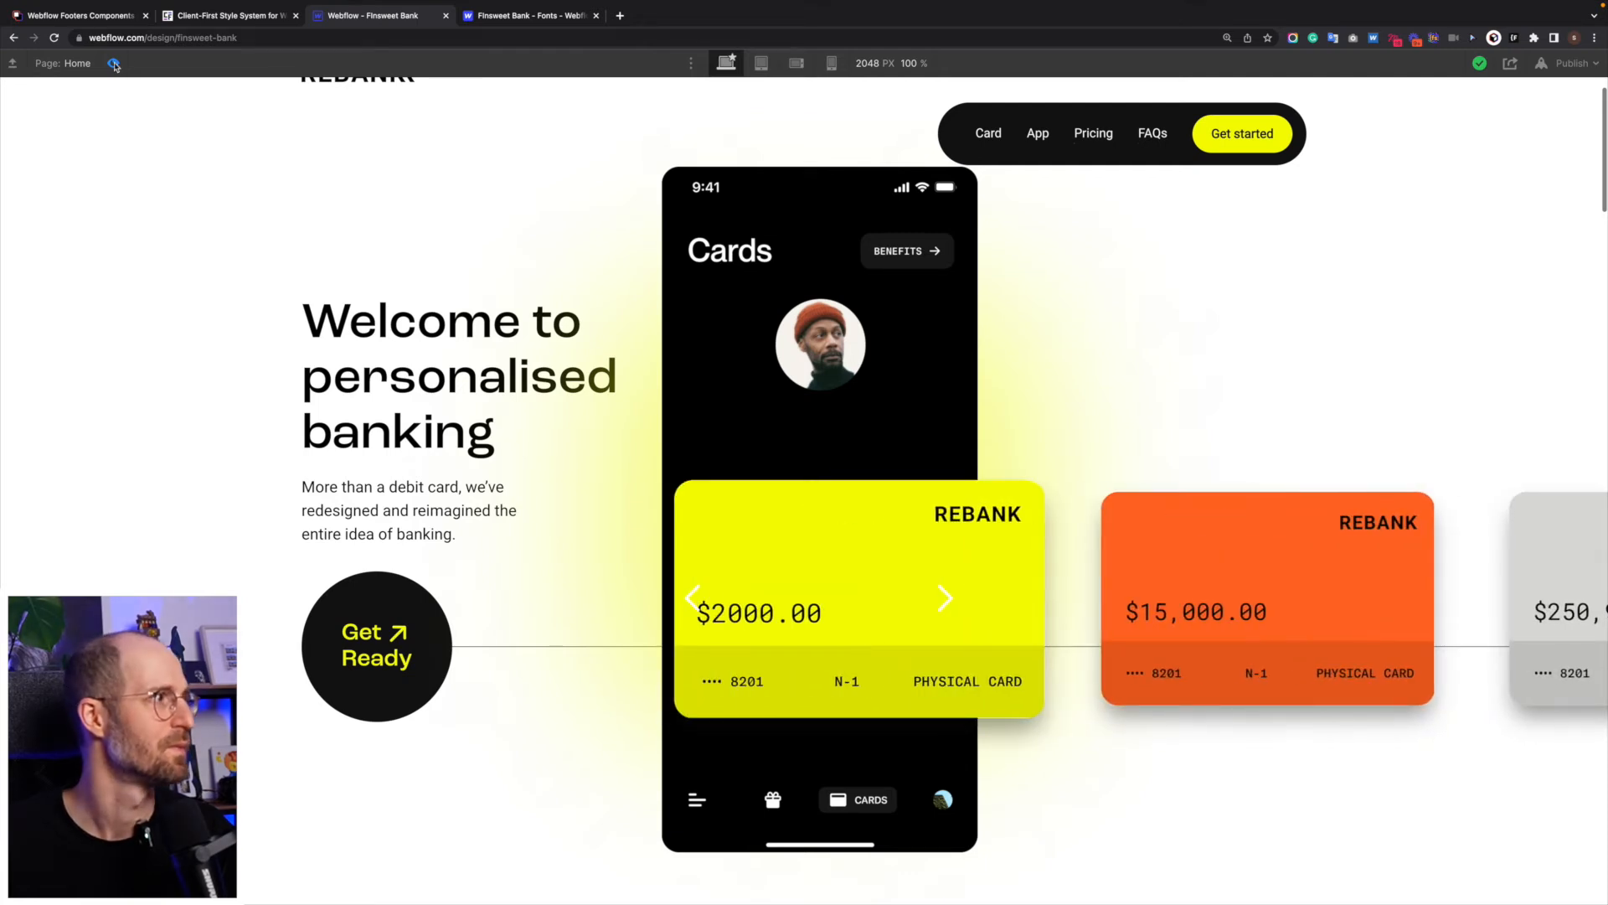
left_click(115, 65)
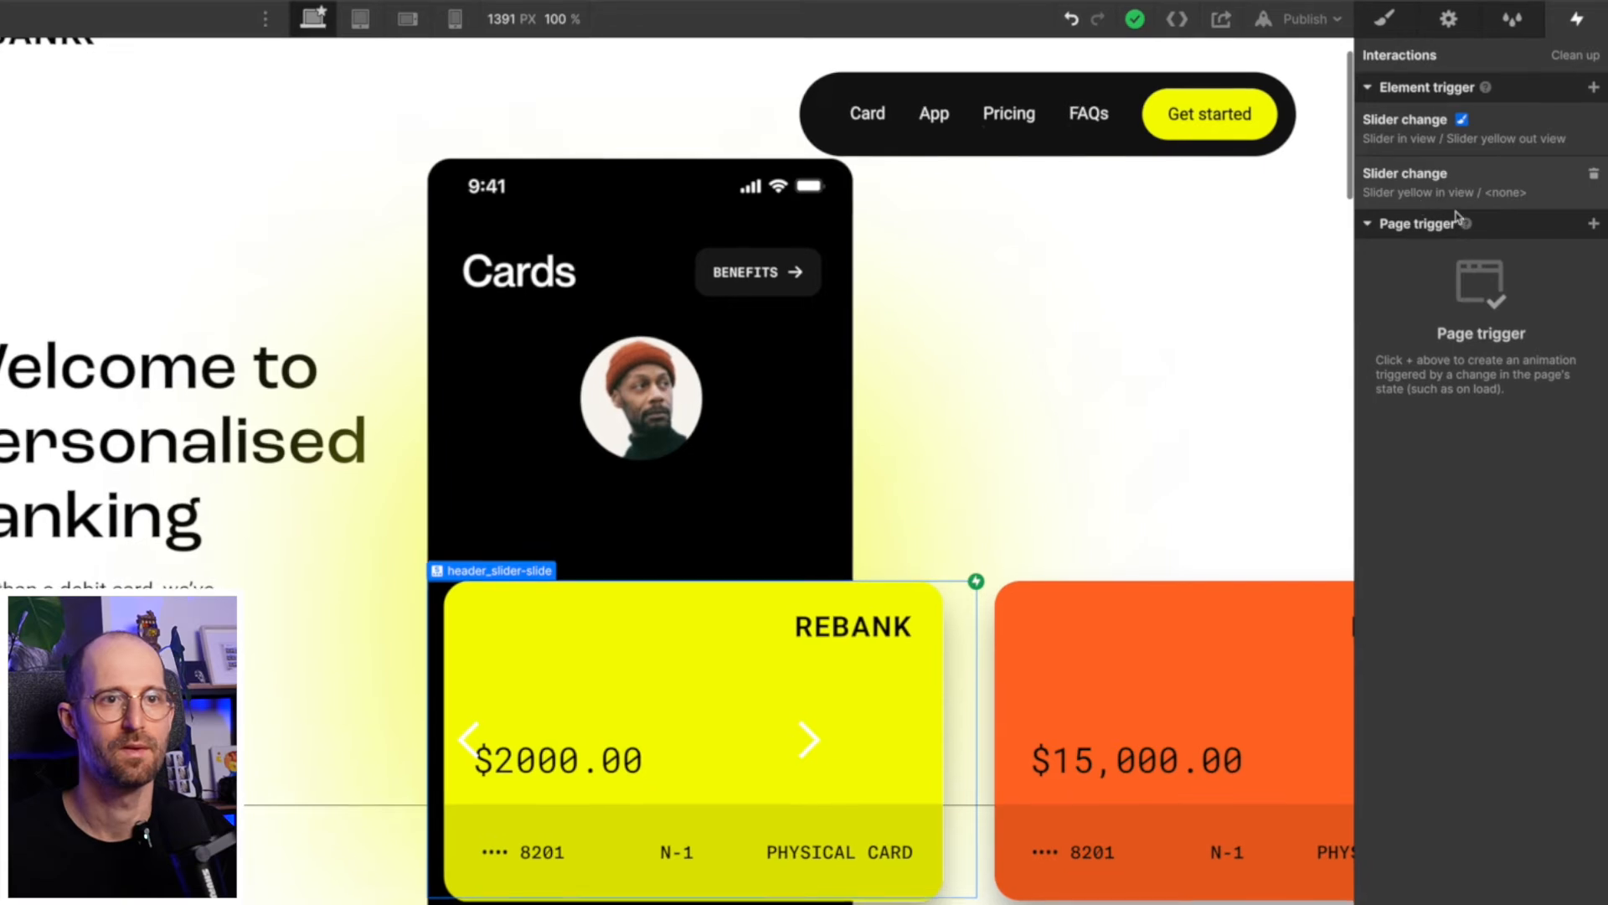
- In the first slider change trigger's "Slider in view" animation, set the header_slider-image scale to 0.9 and save
left_click(1470, 132)
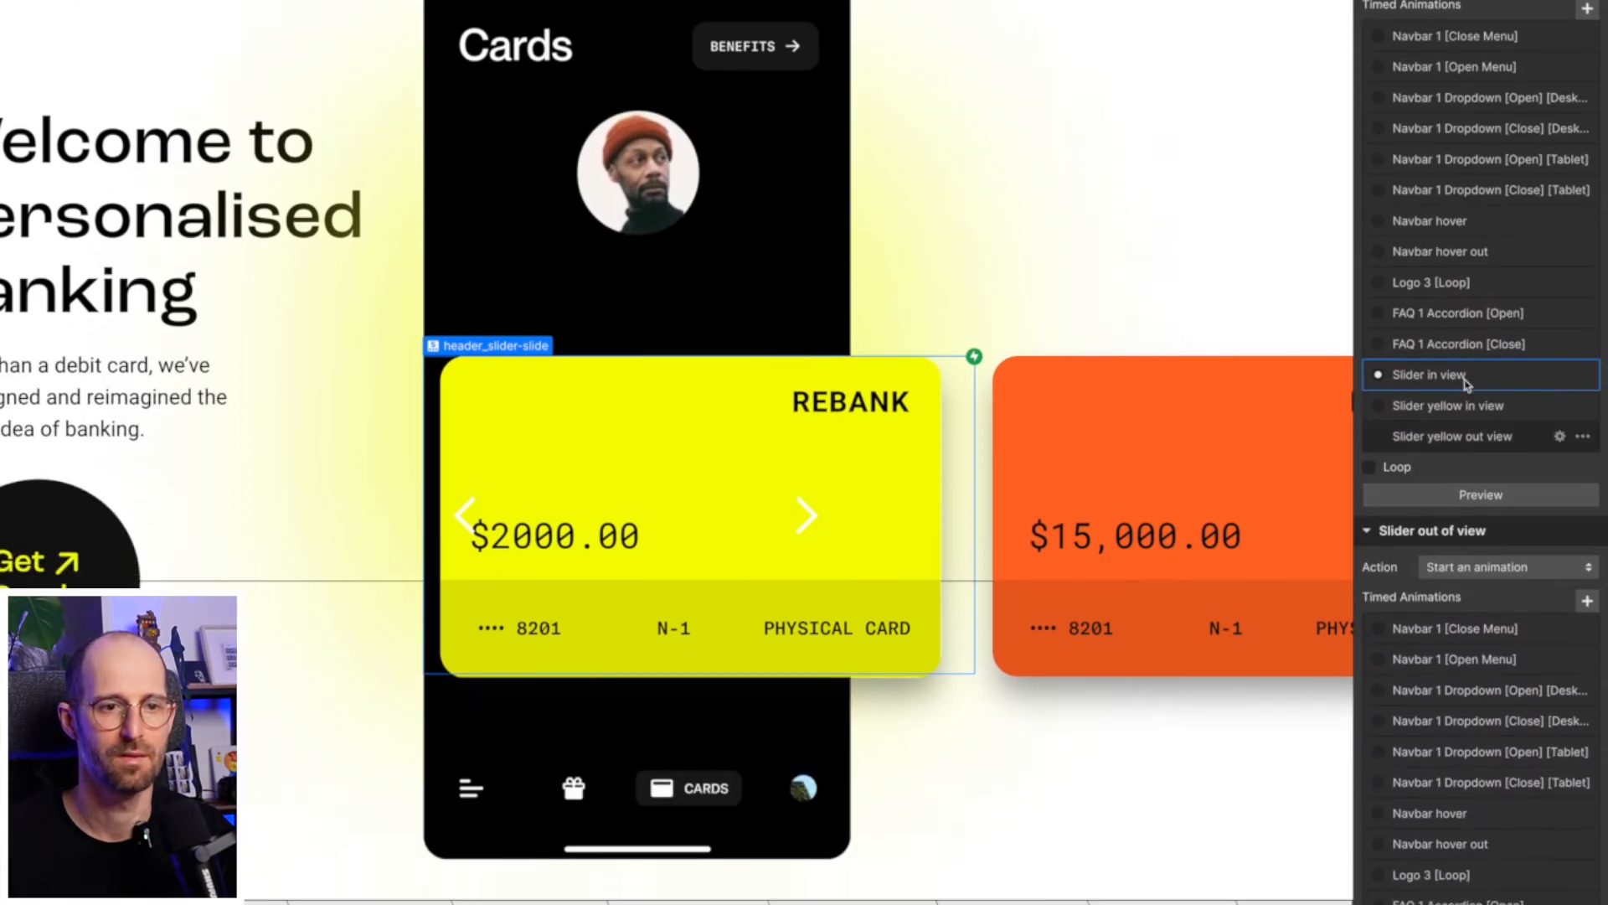
left_click(1465, 353)
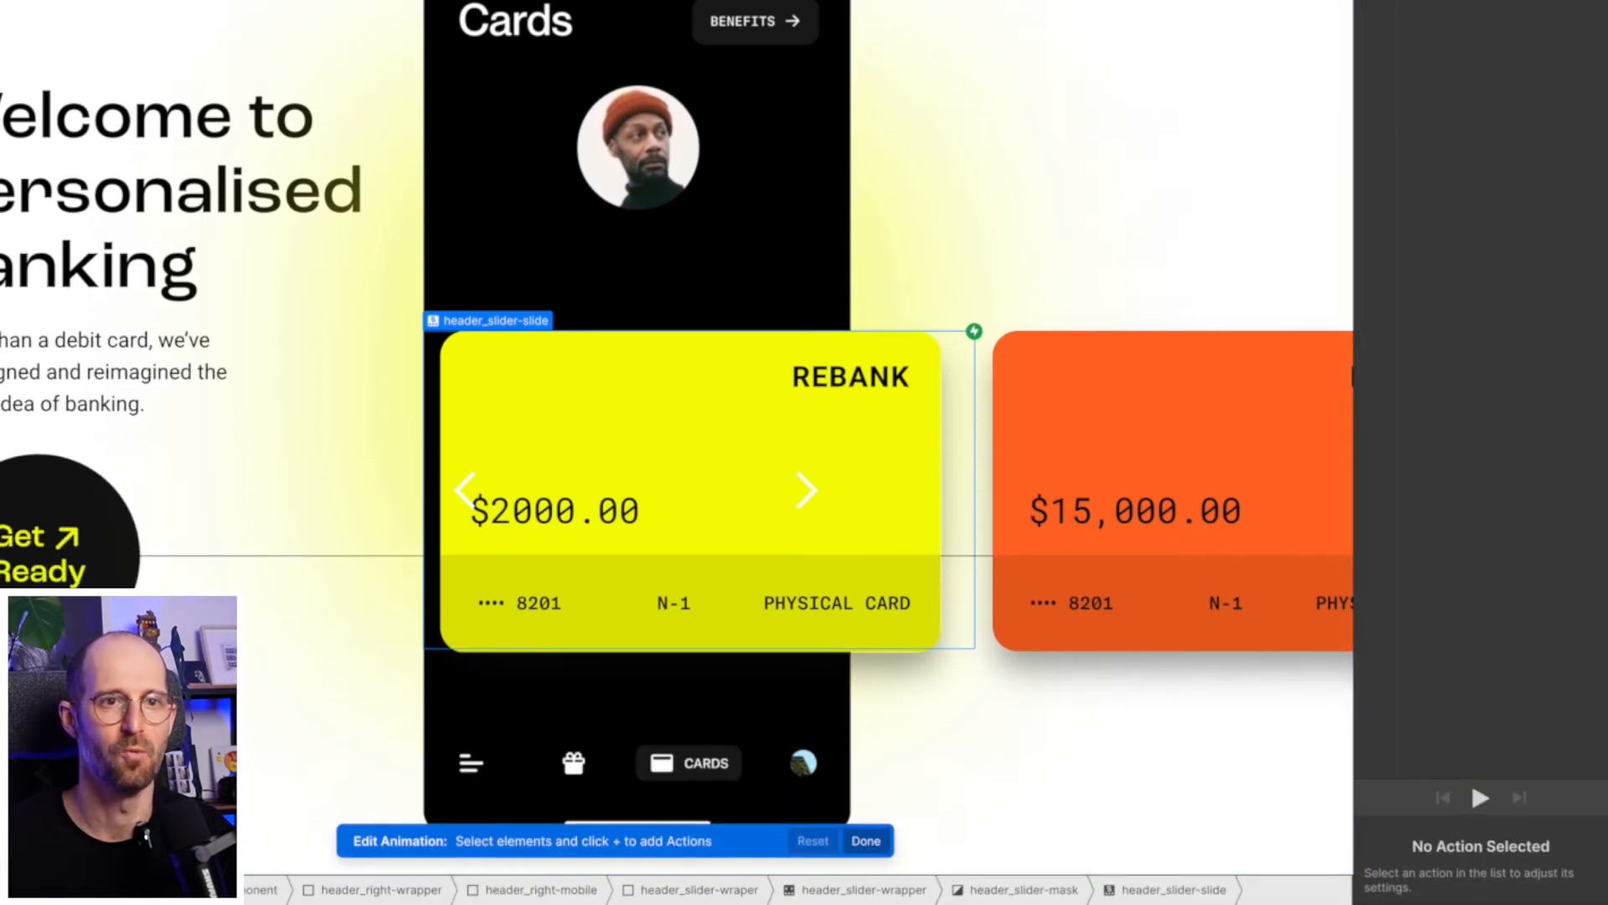
left_click(1552, 832)
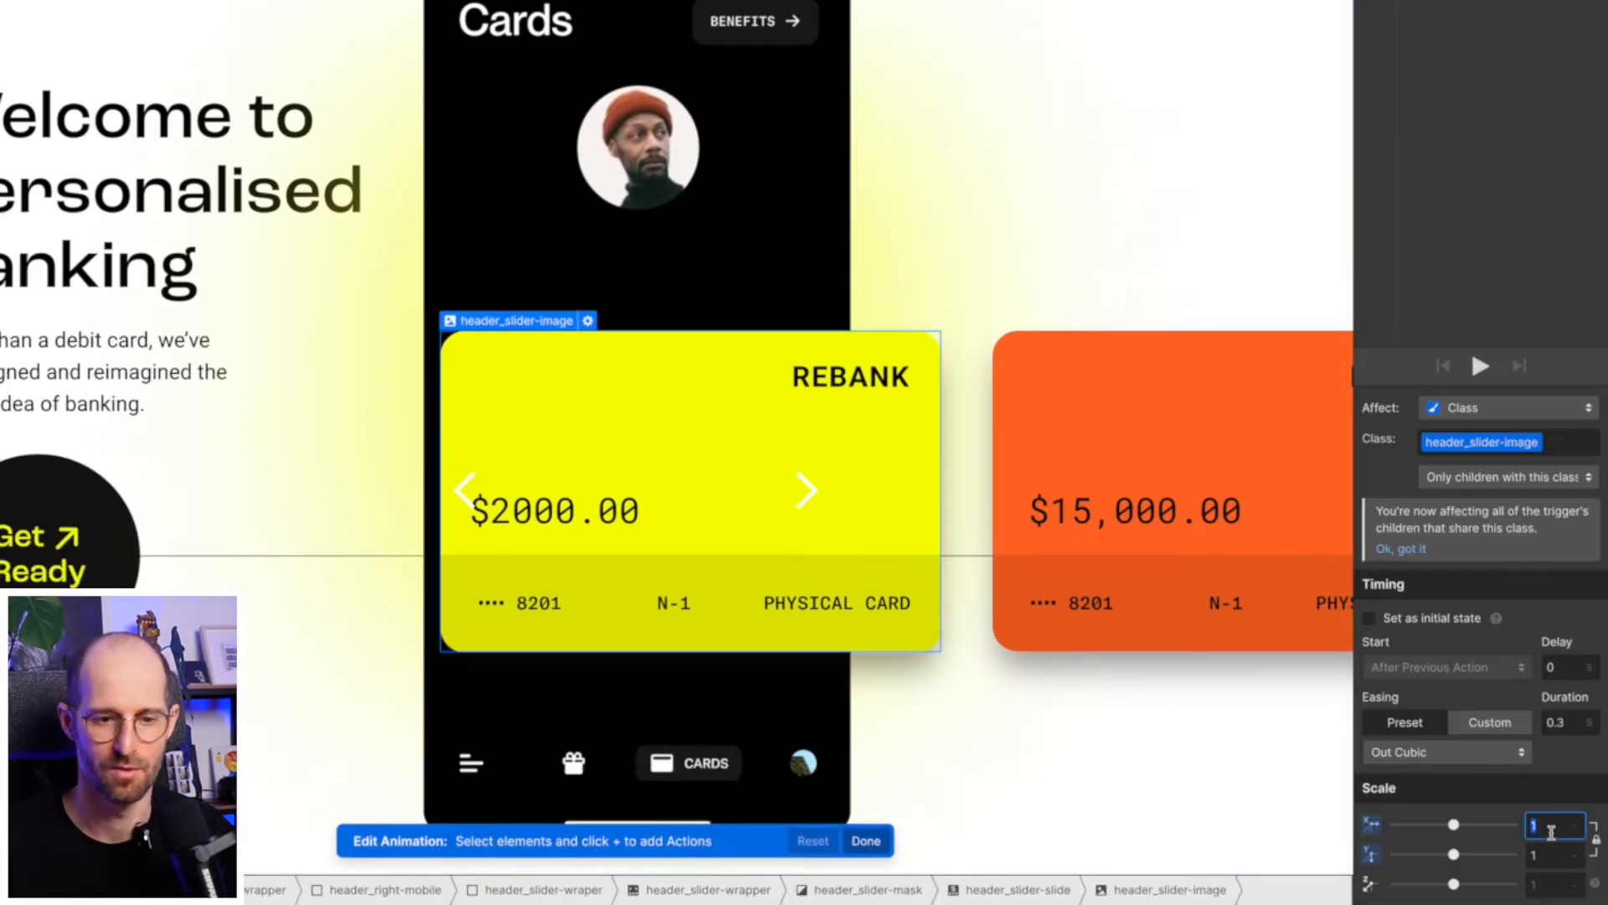
type("0.9")
key("Return")
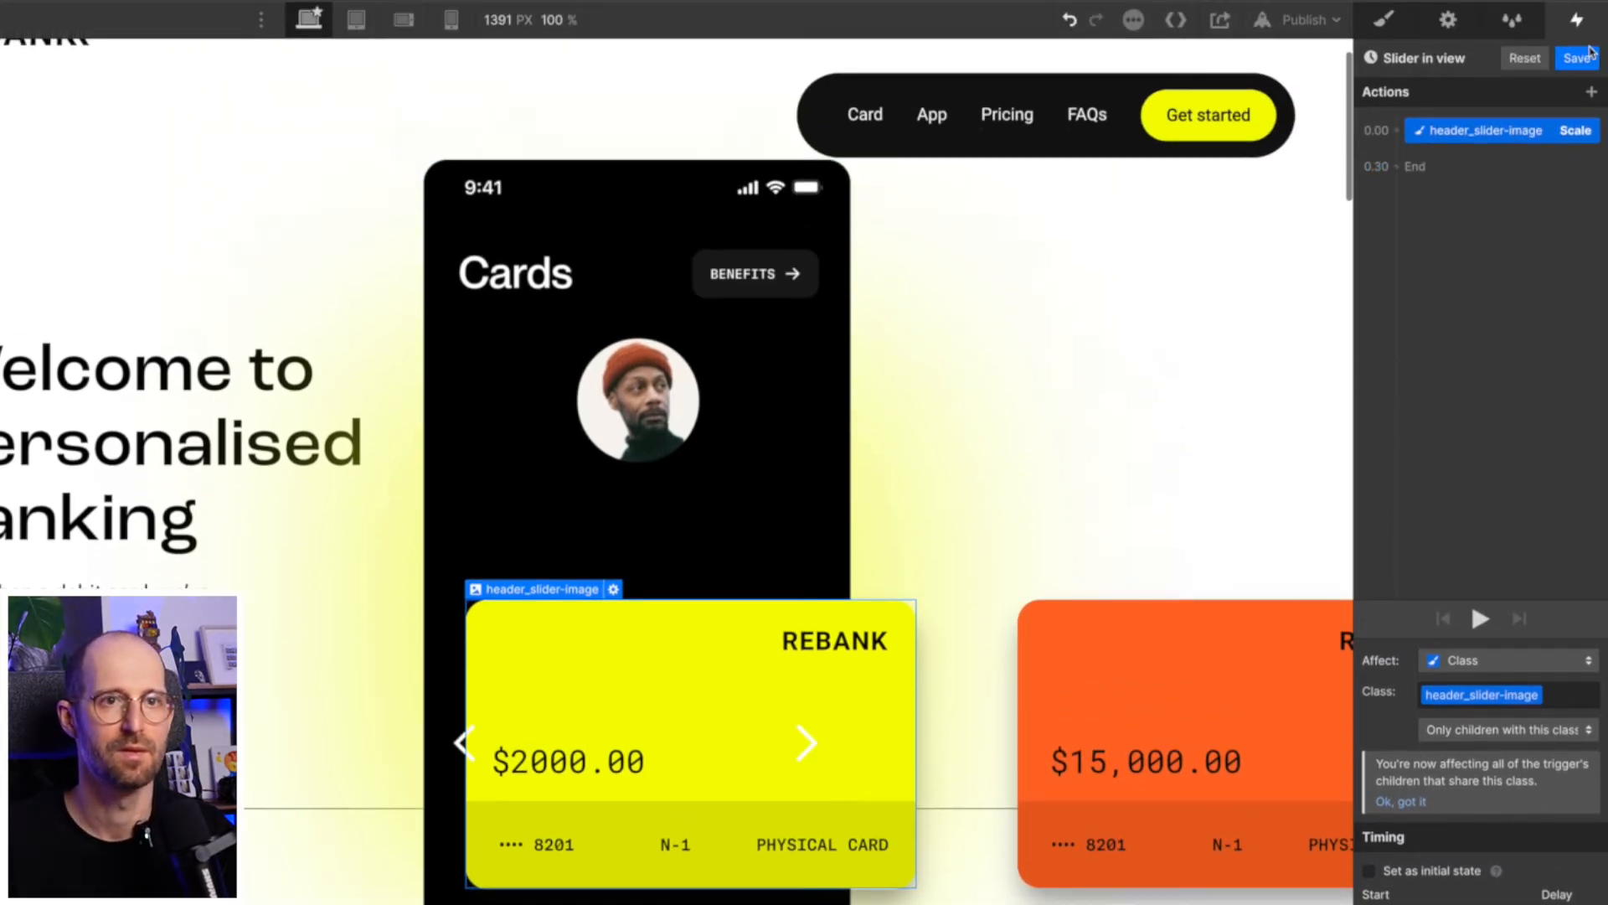
left_click(1577, 58)
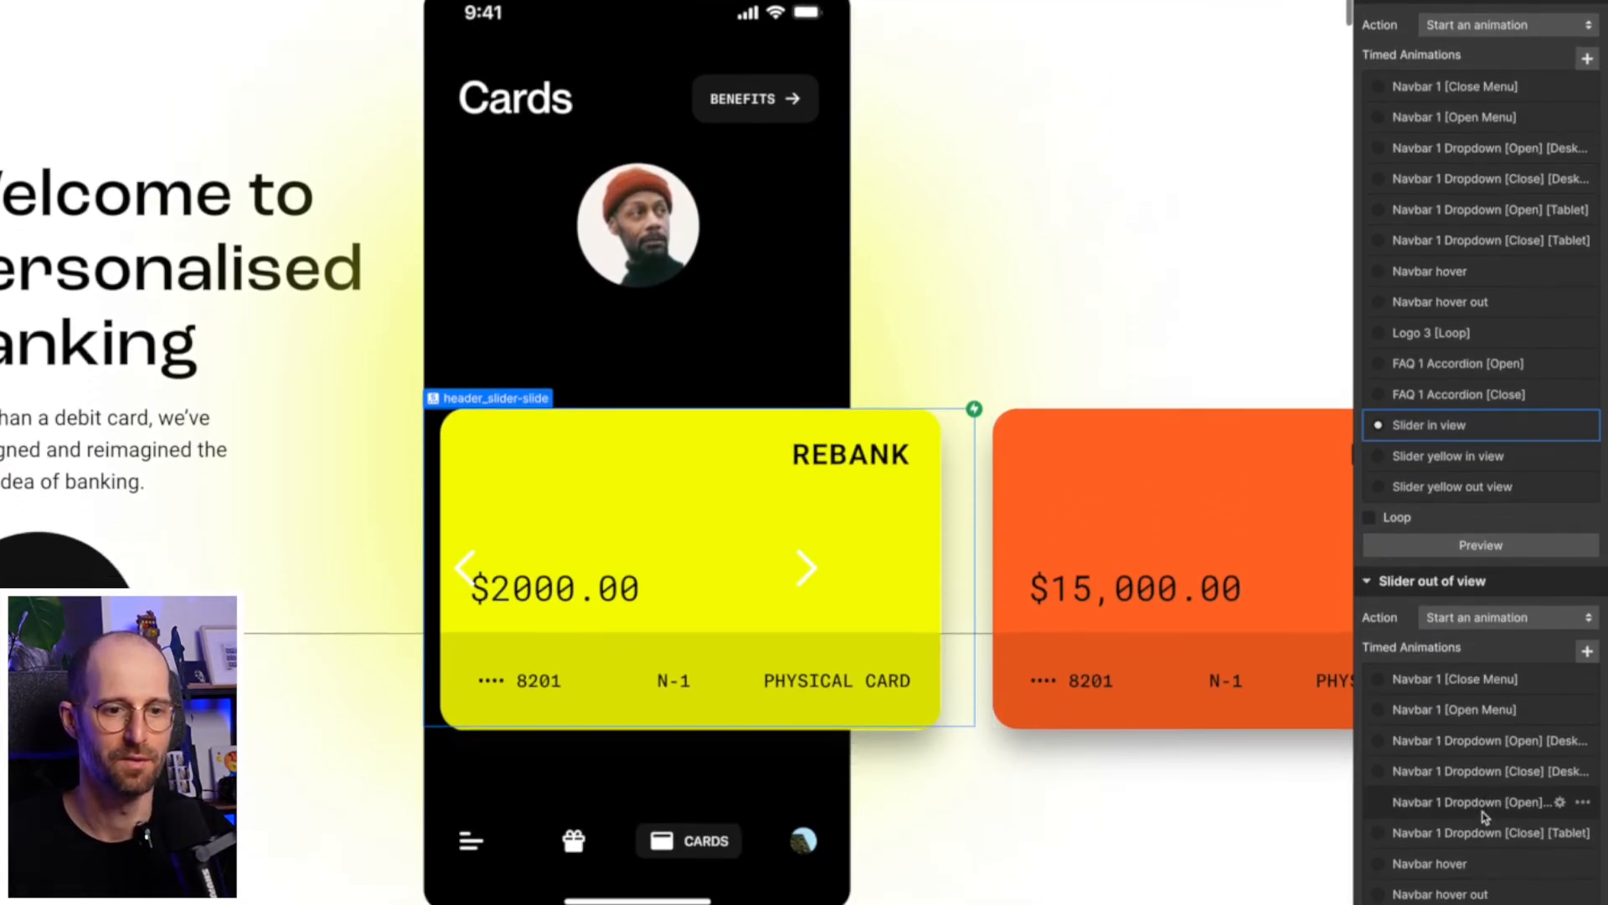
- In the "Slider yellow out view" animation, set the header_slider-image scale to 1 and save
scroll(1474, 586, "down", 5)
left_click(1455, 544)
left_click(1455, 546)
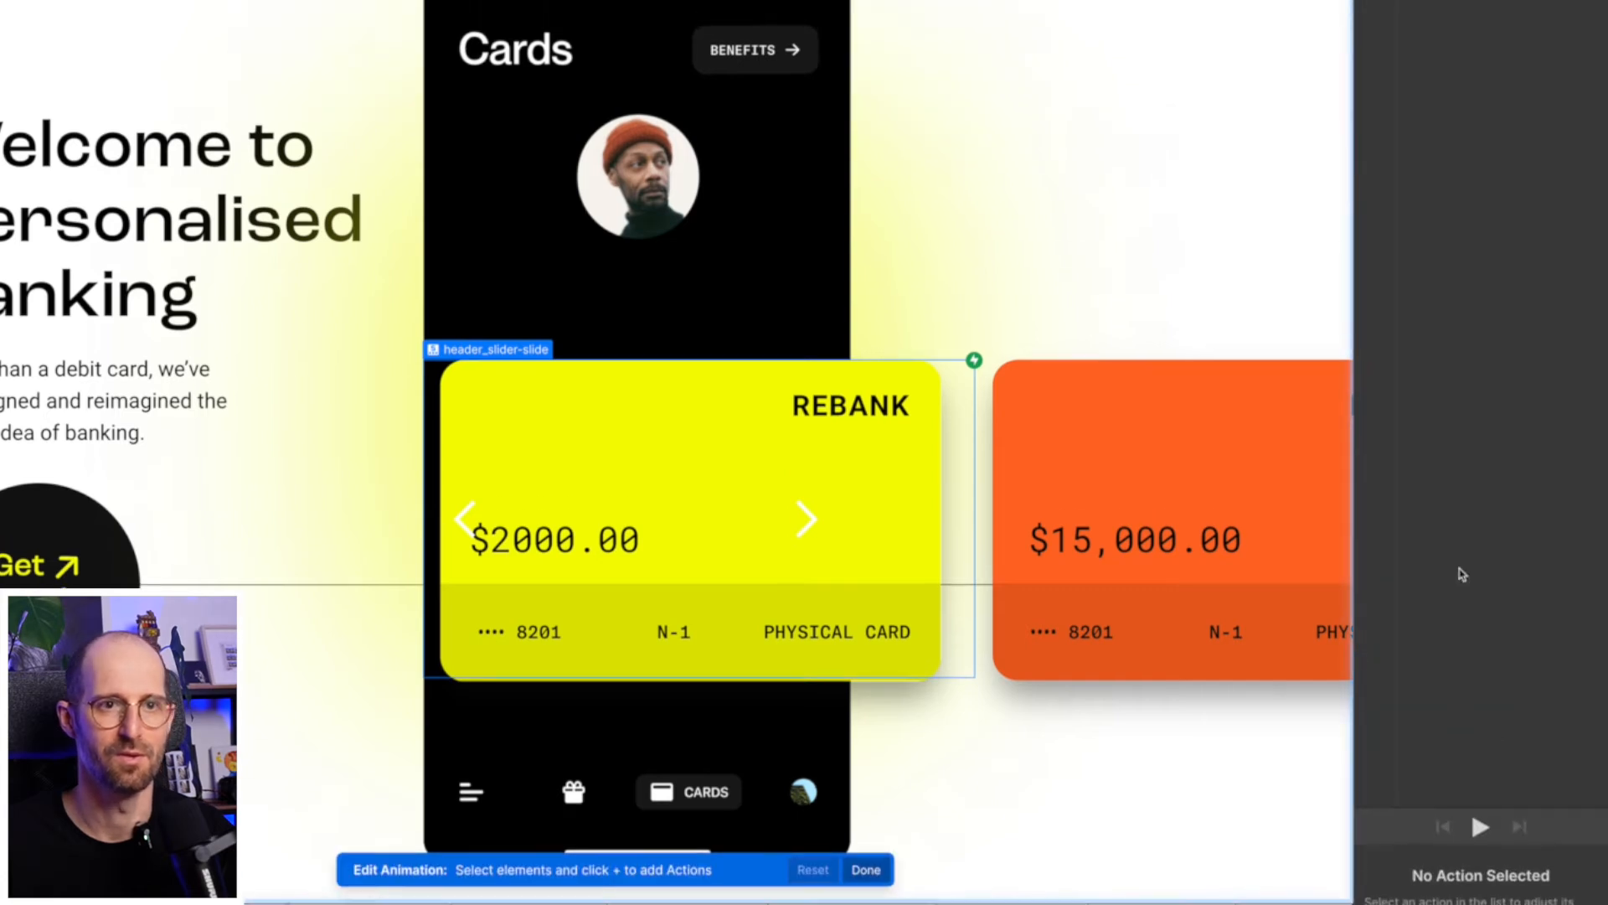
left_click(1513, 130)
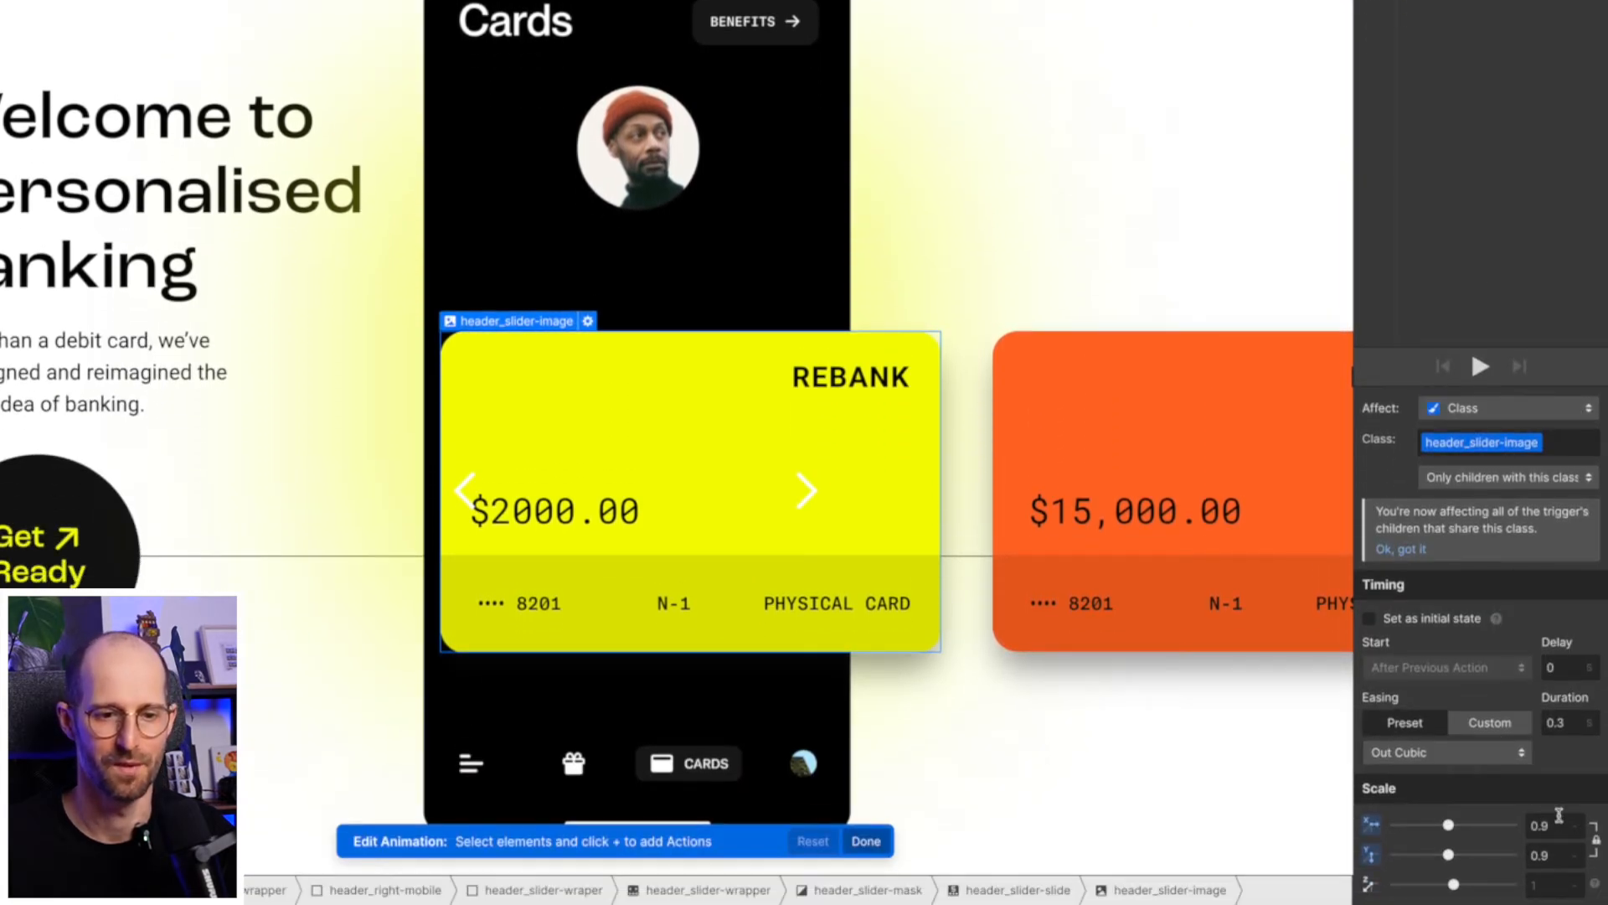
left_click(1550, 825)
type("1")
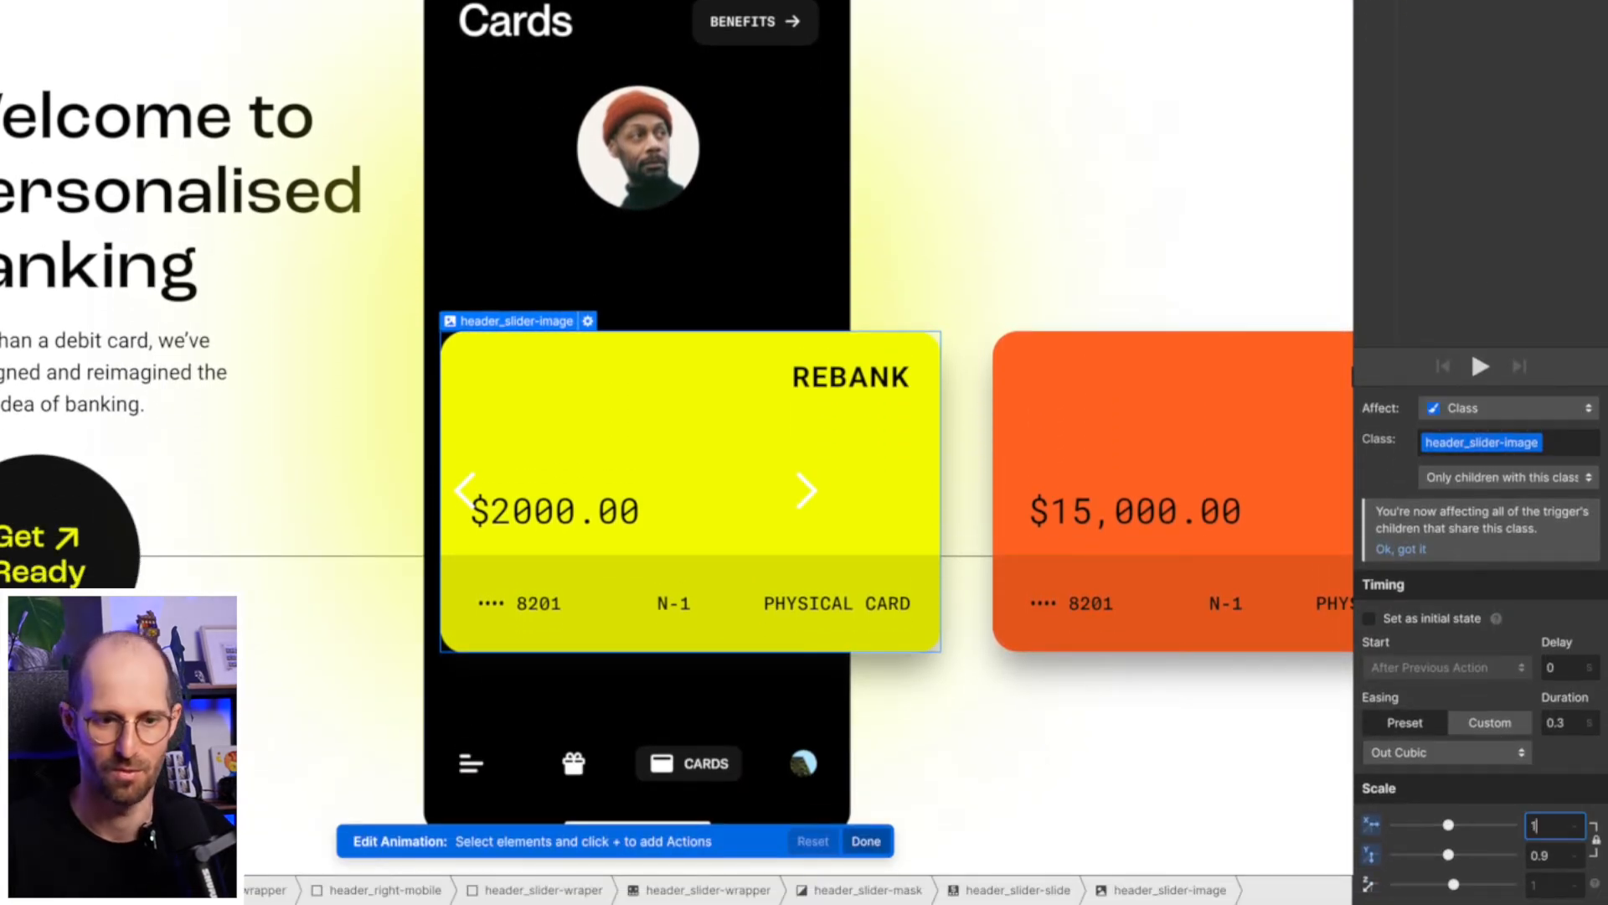
key("Return")
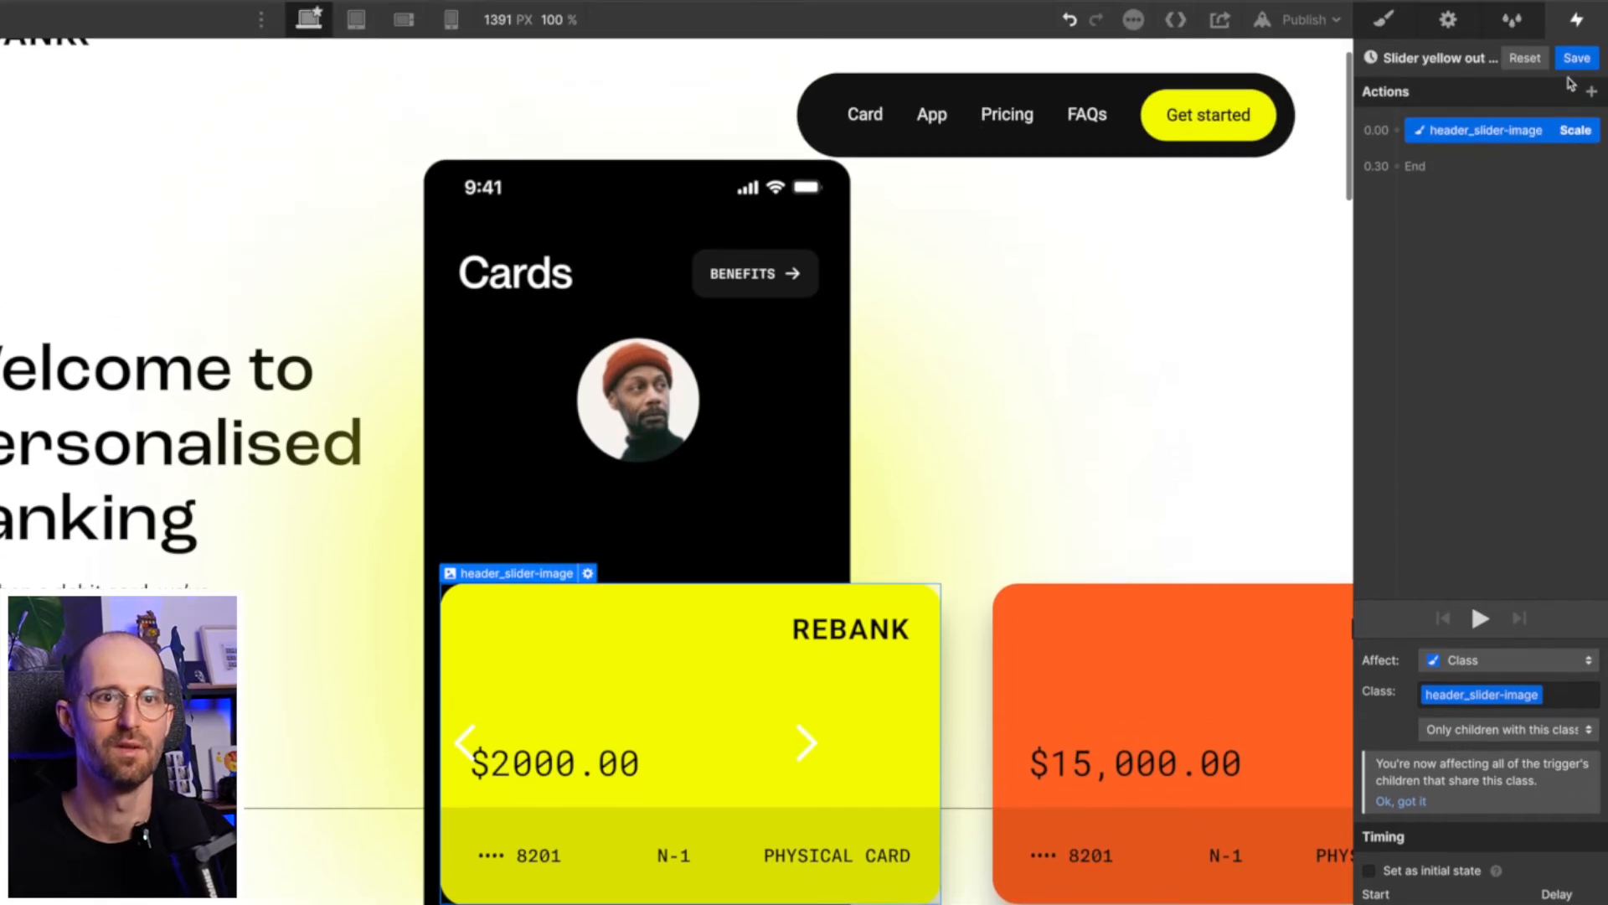
left_click(1577, 56)
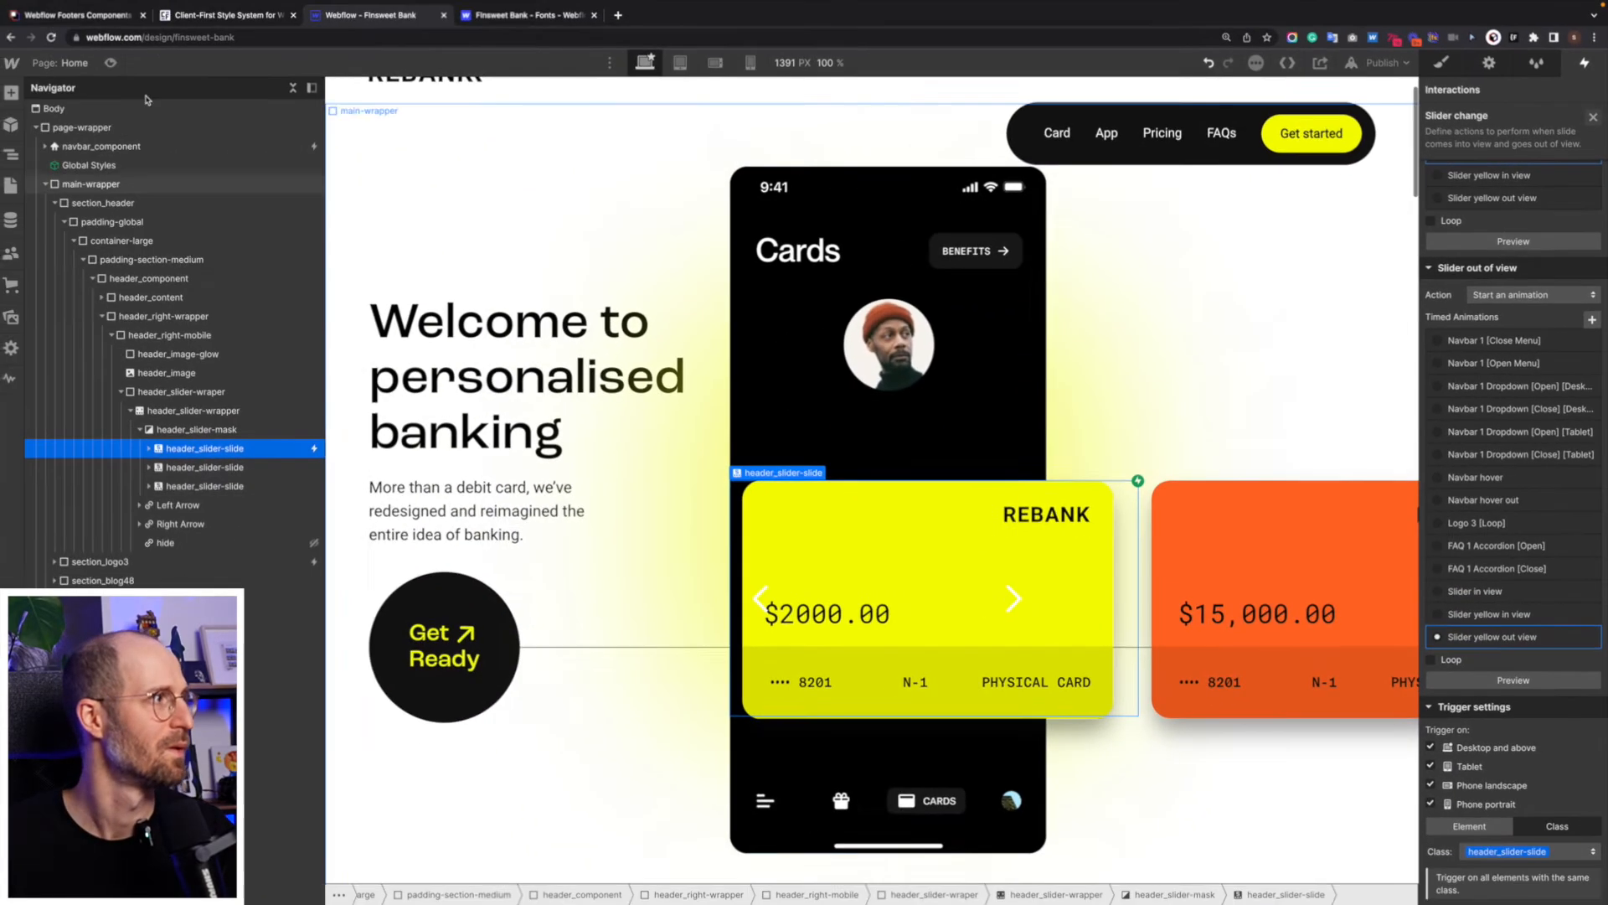
- Preview the page and move through the cards in both directions to test the swapped scale values
key("super+shift+p")
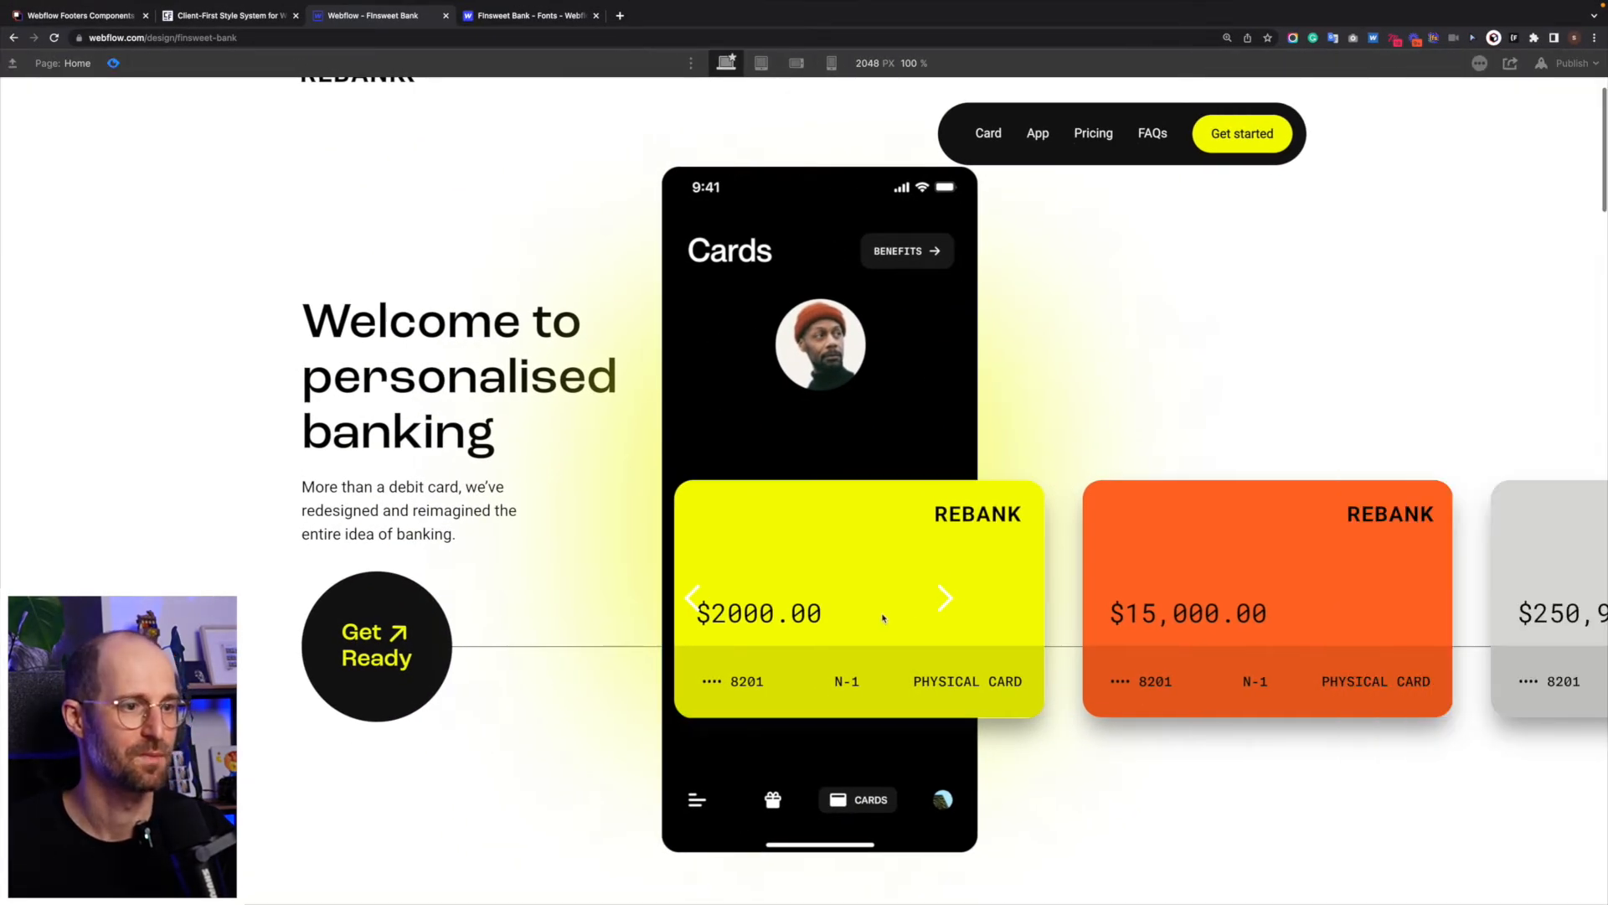
left_click(950, 599)
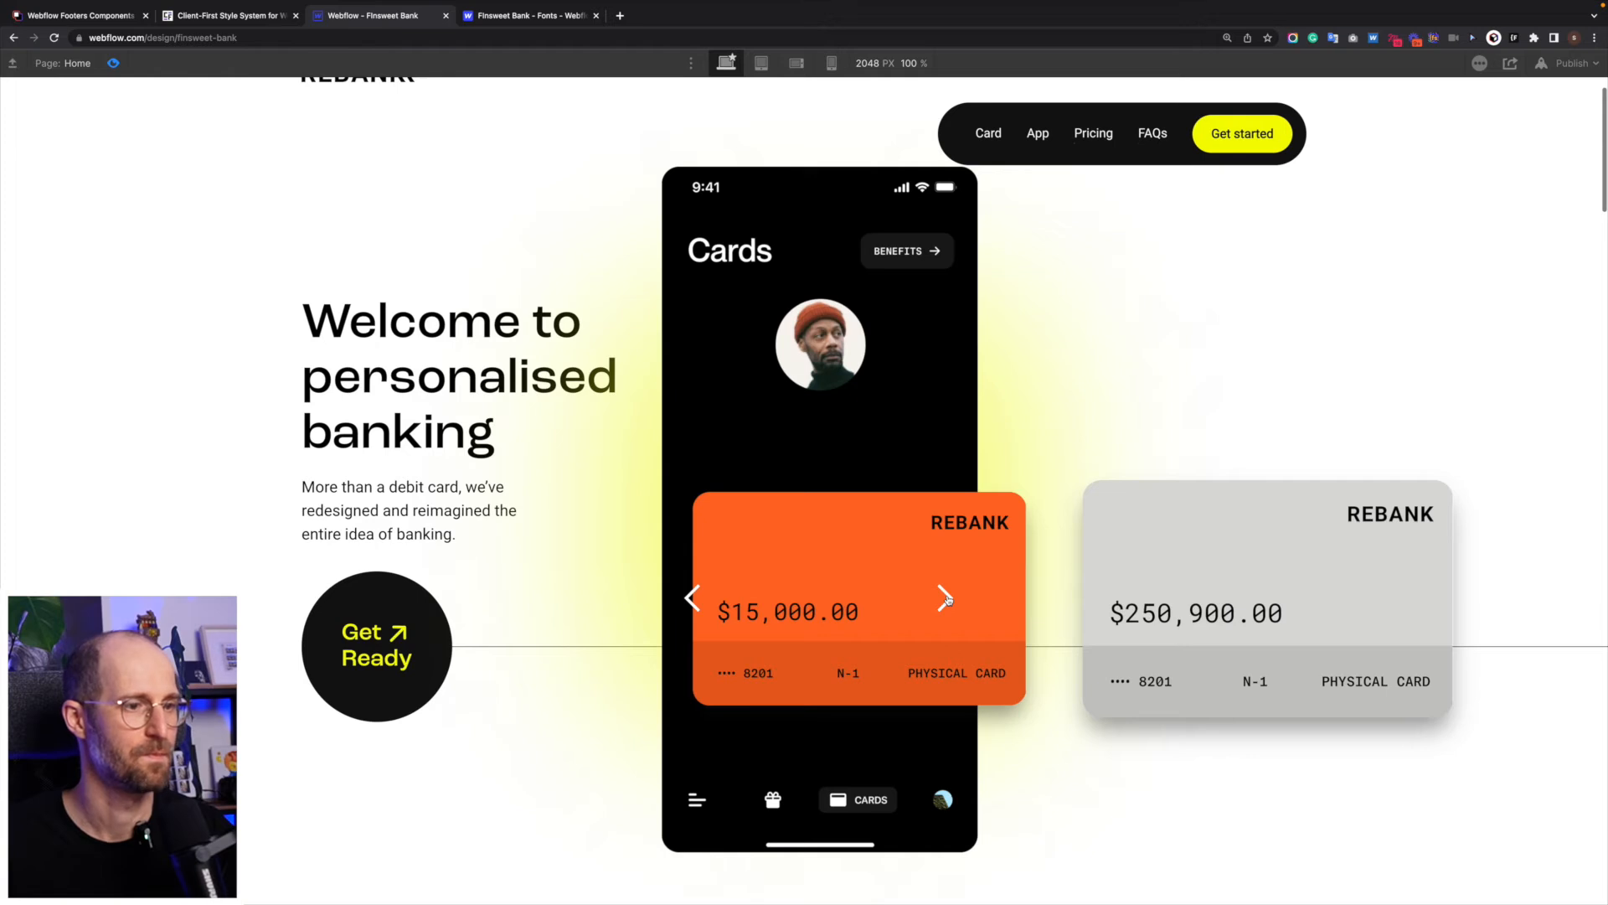
left_click(946, 598)
left_click(689, 598)
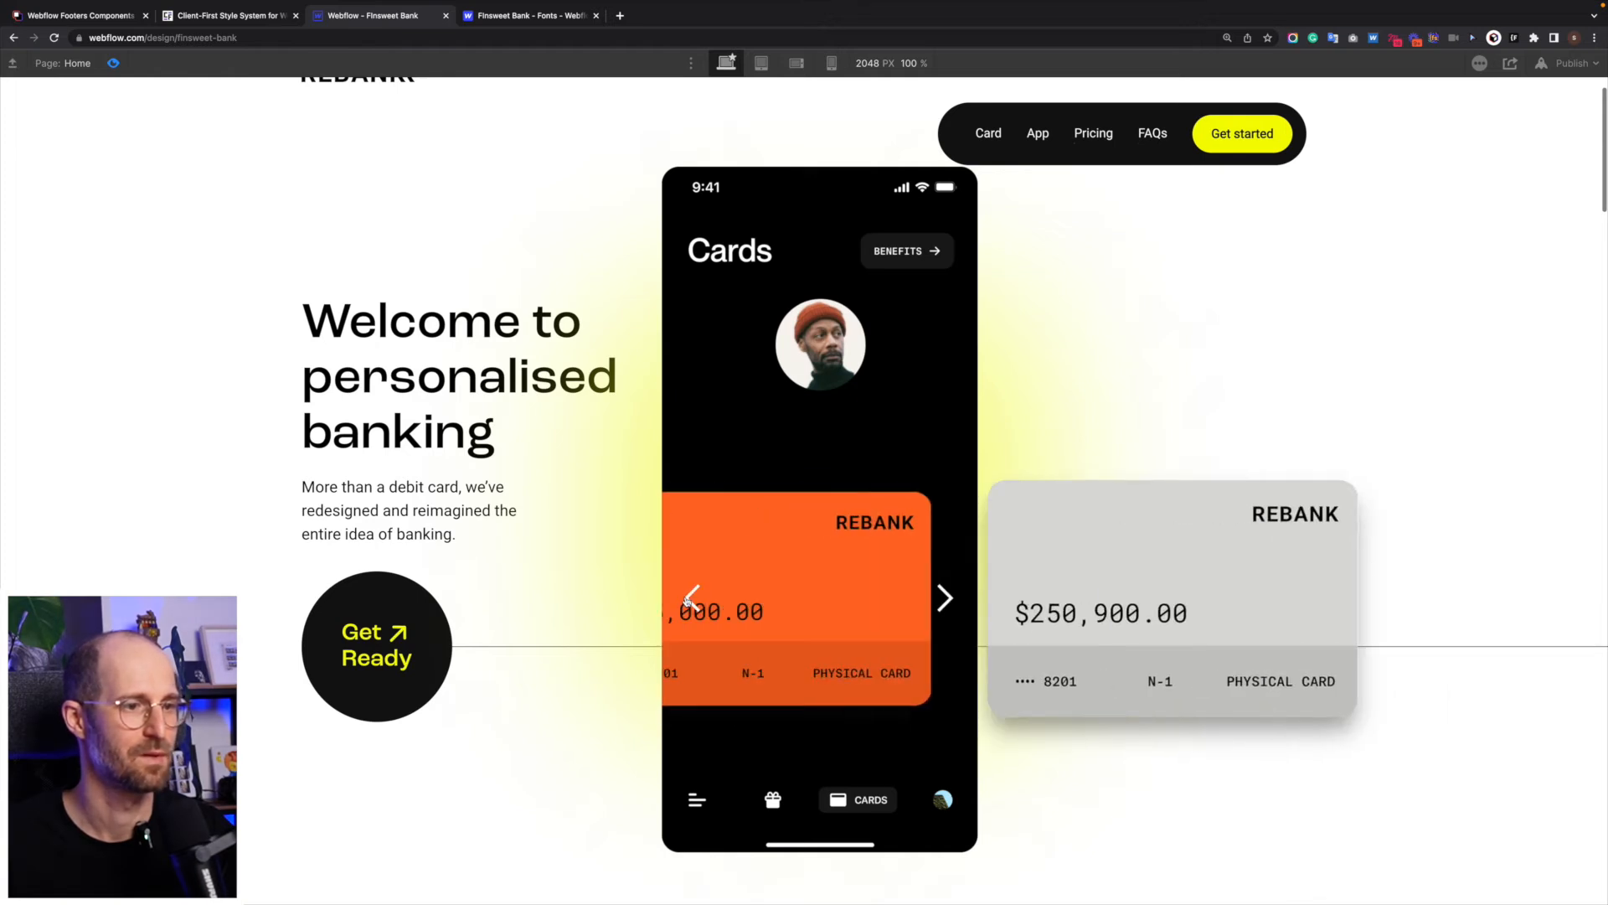
left_click(688, 598)
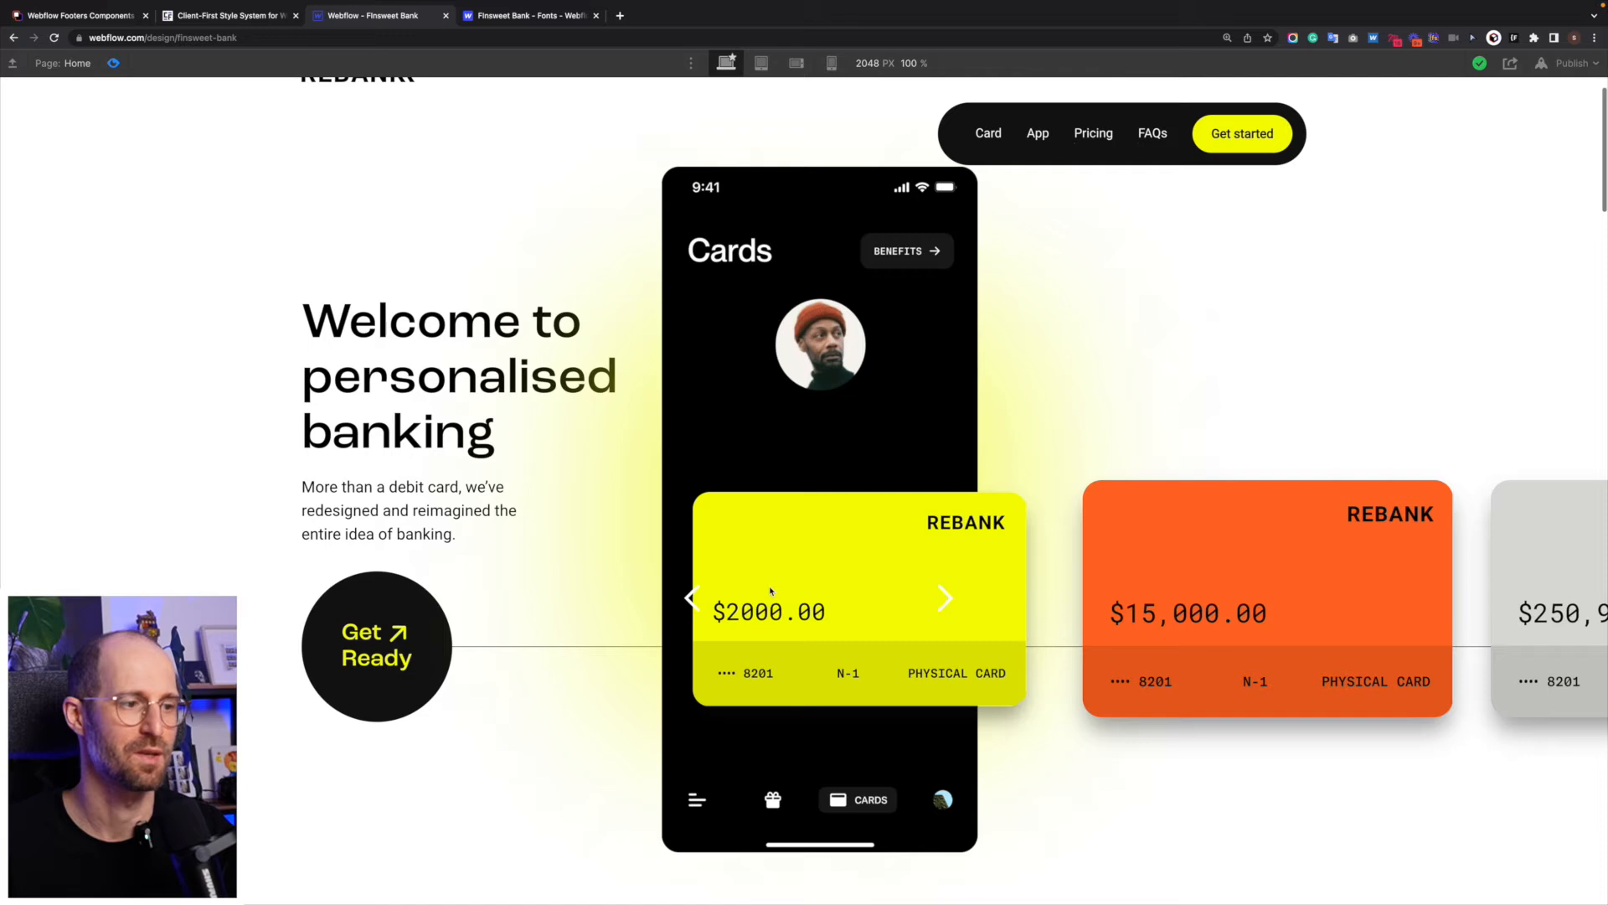
left_click(939, 598)
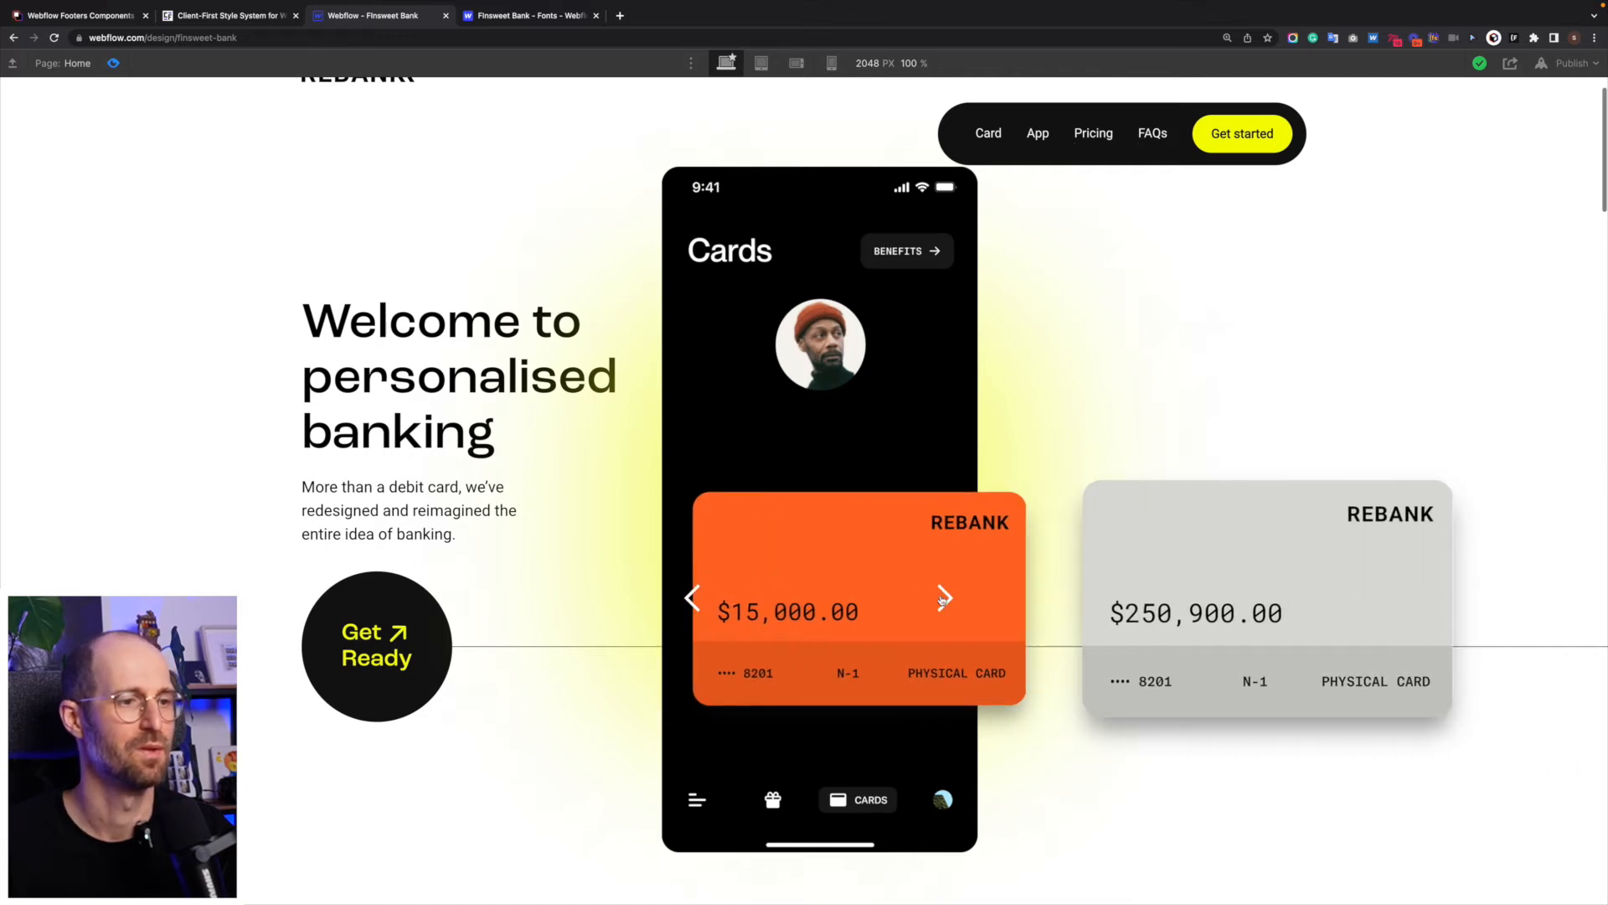
left_click(942, 598)
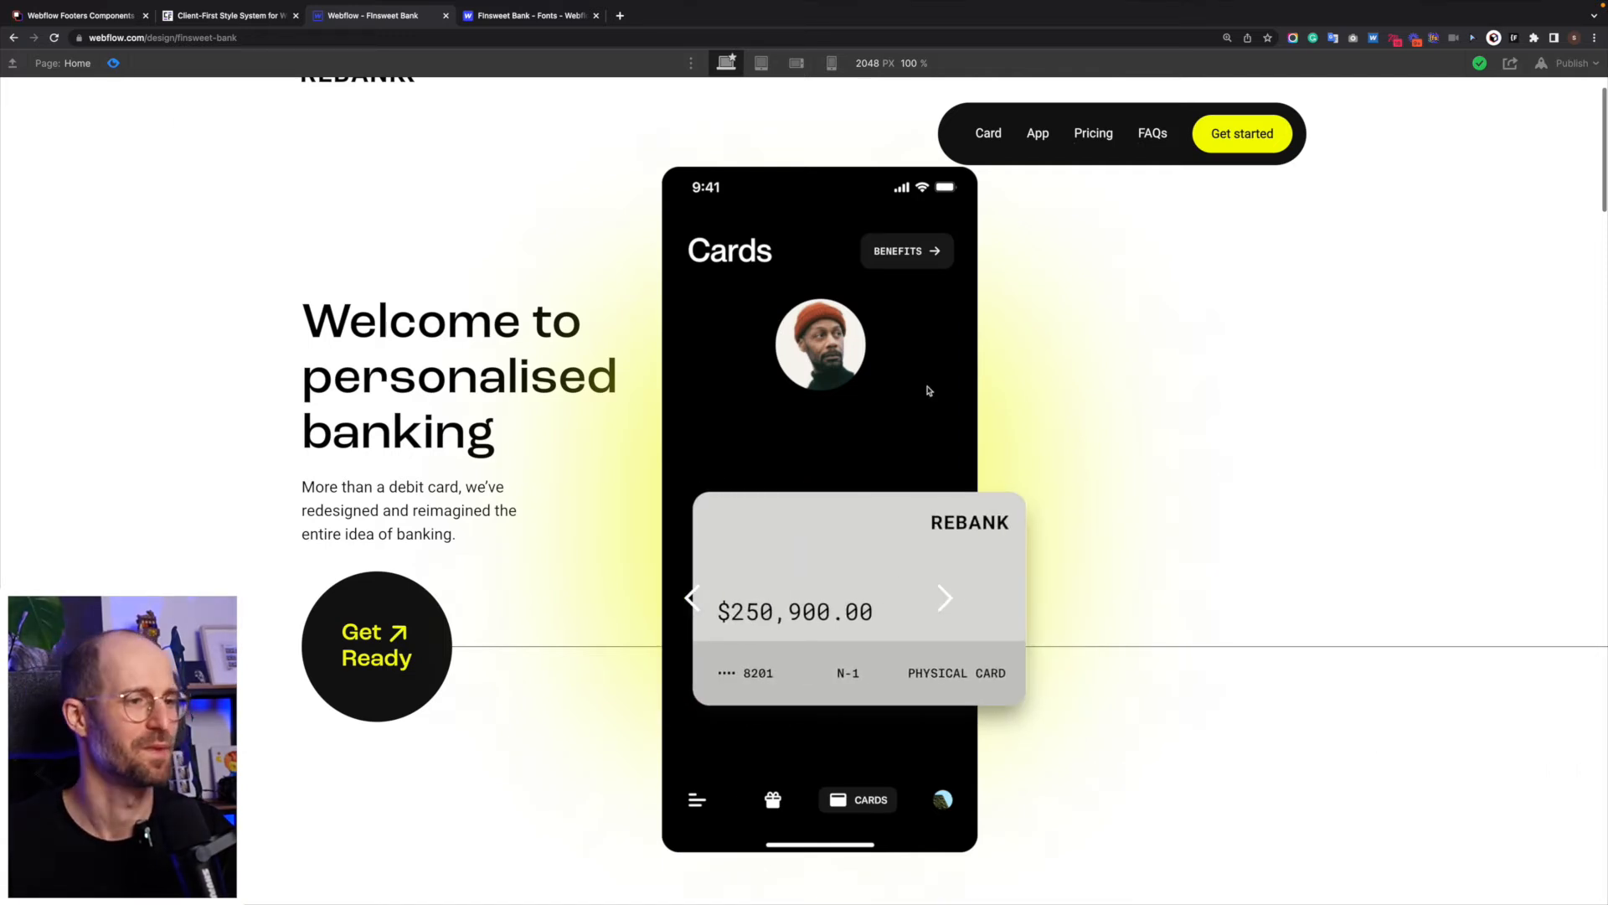
- Leave the preview and undo the scale changes in the slider in-view and out-of-view animations, rechecking the "Slider in view" actions
key("super+shift+p")
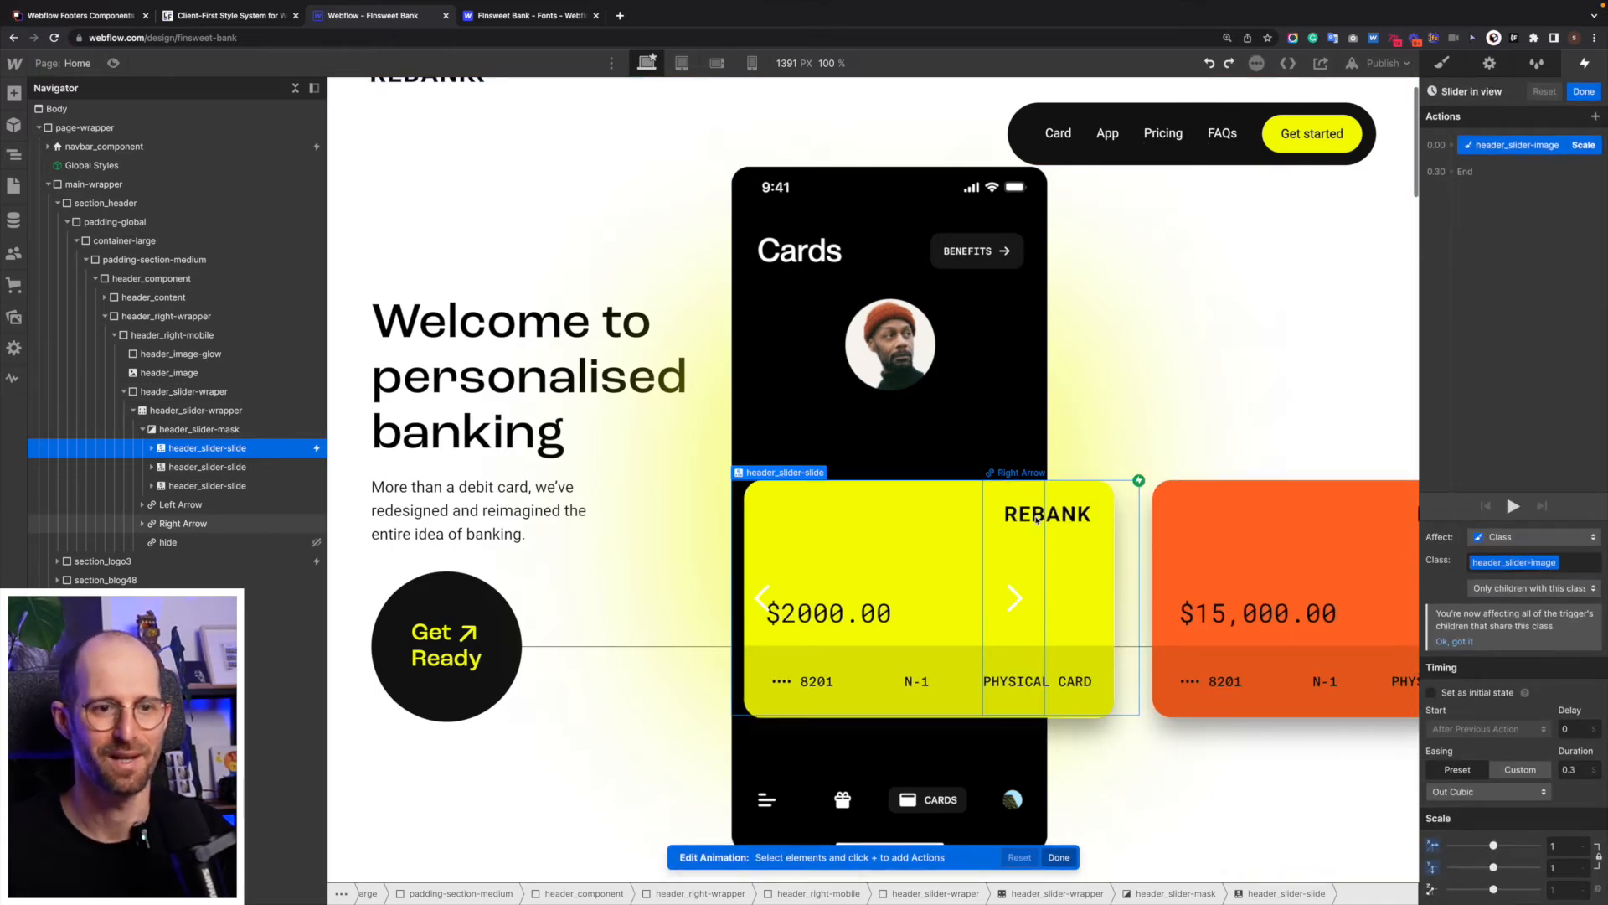
key("Escape")
key("Escape")
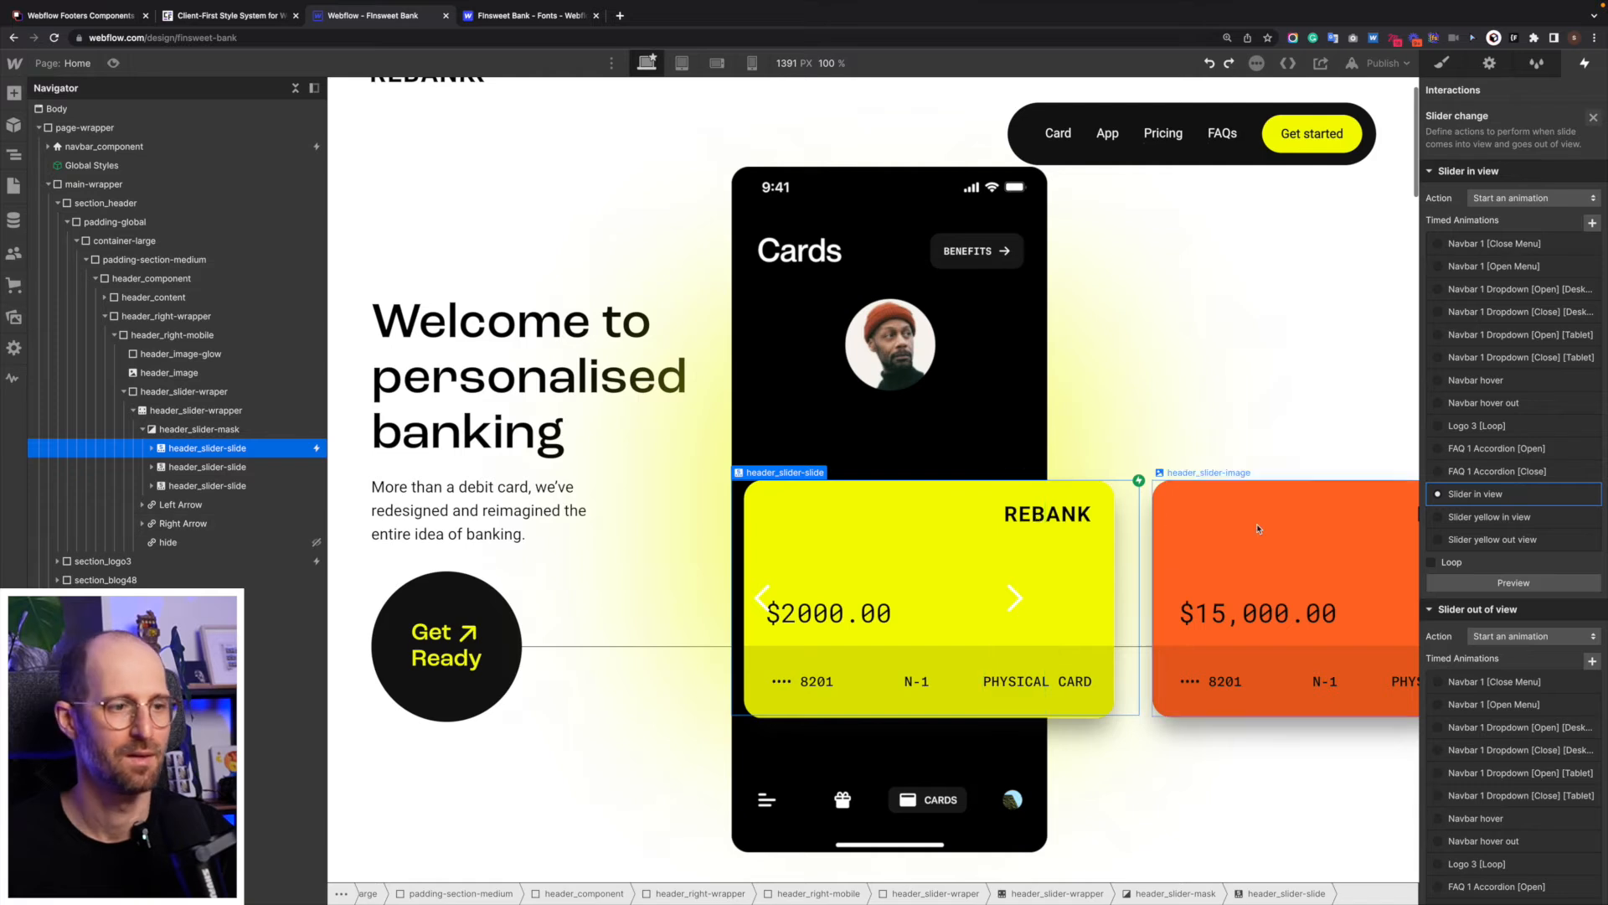
left_click(1526, 496)
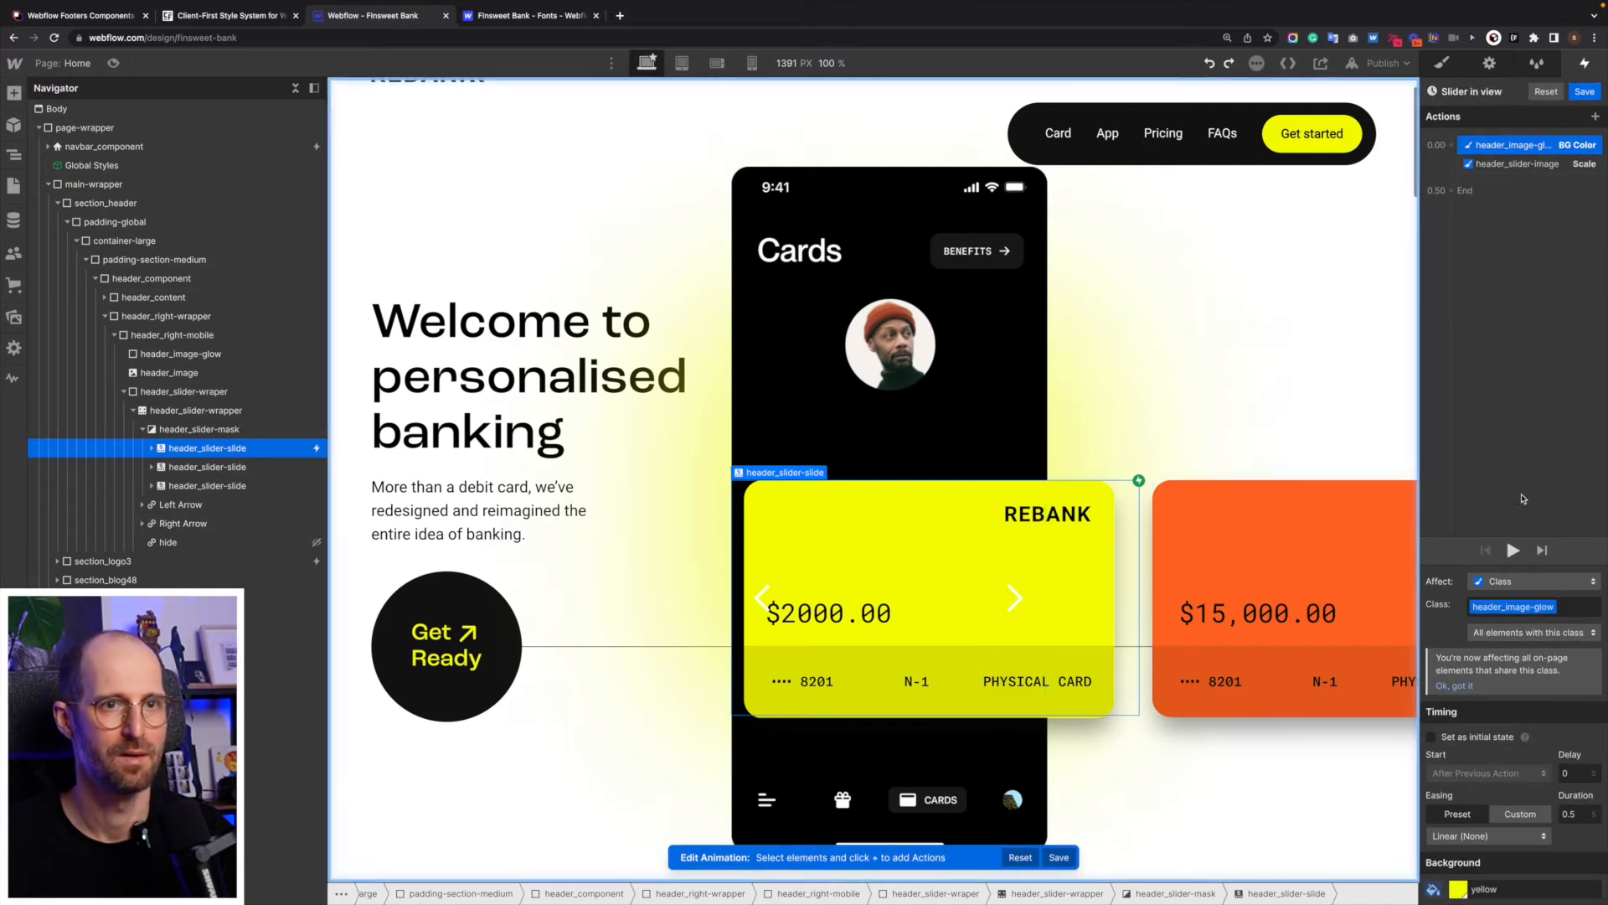
key("Escape")
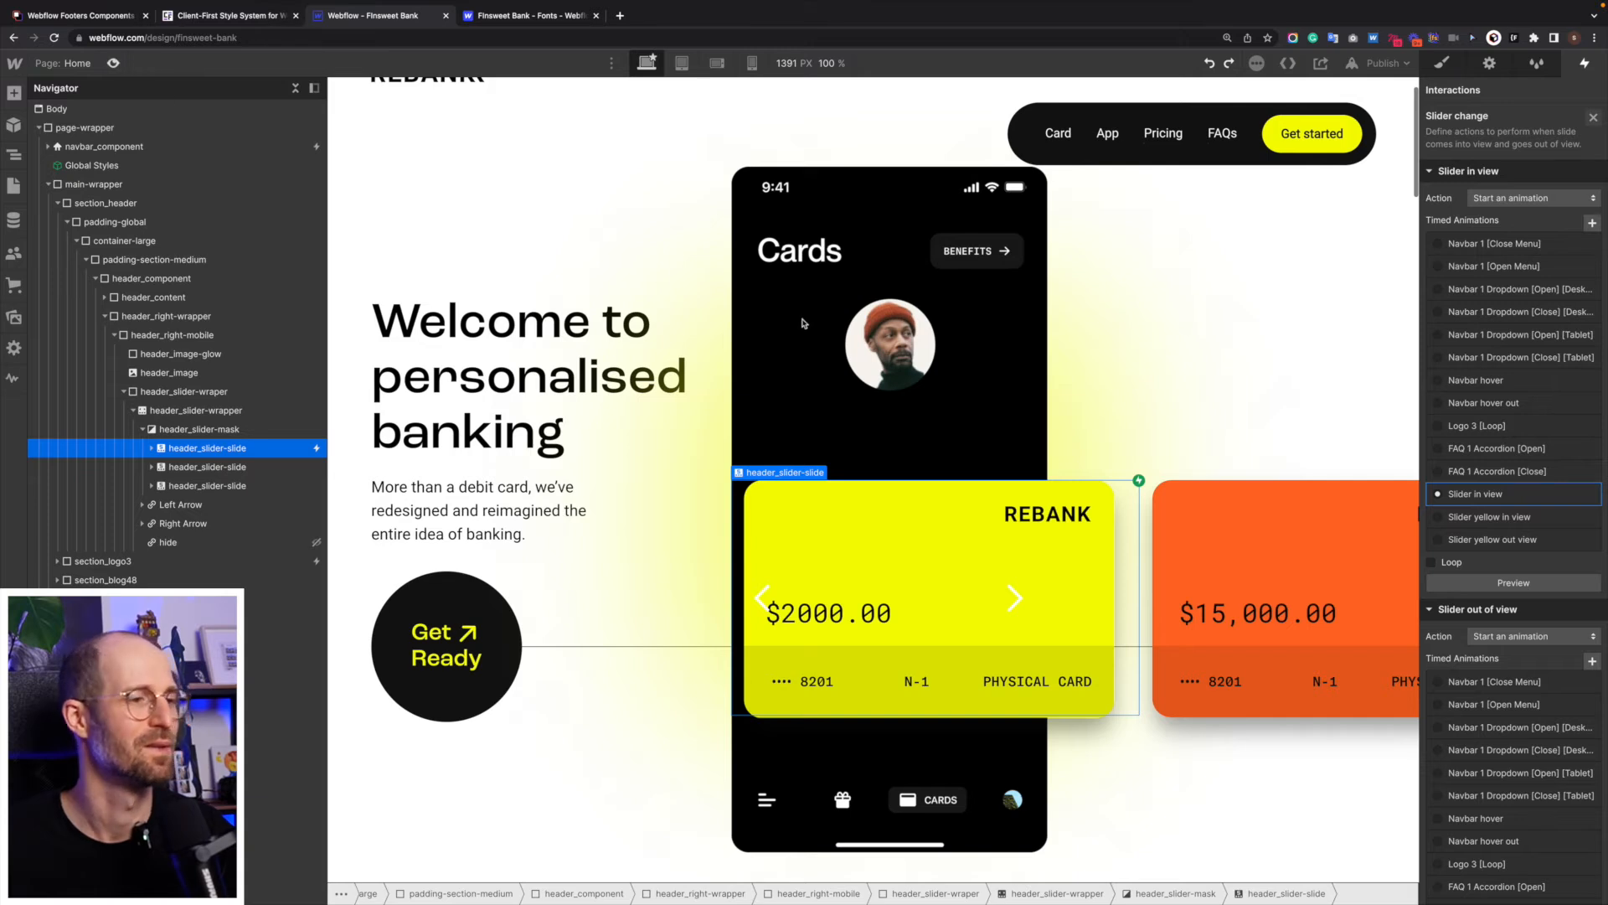
- Preview the page again and cycle through all three cards twice to check the restored scaling, then exit the preview
key("super+shift+p")
left_click(944, 599)
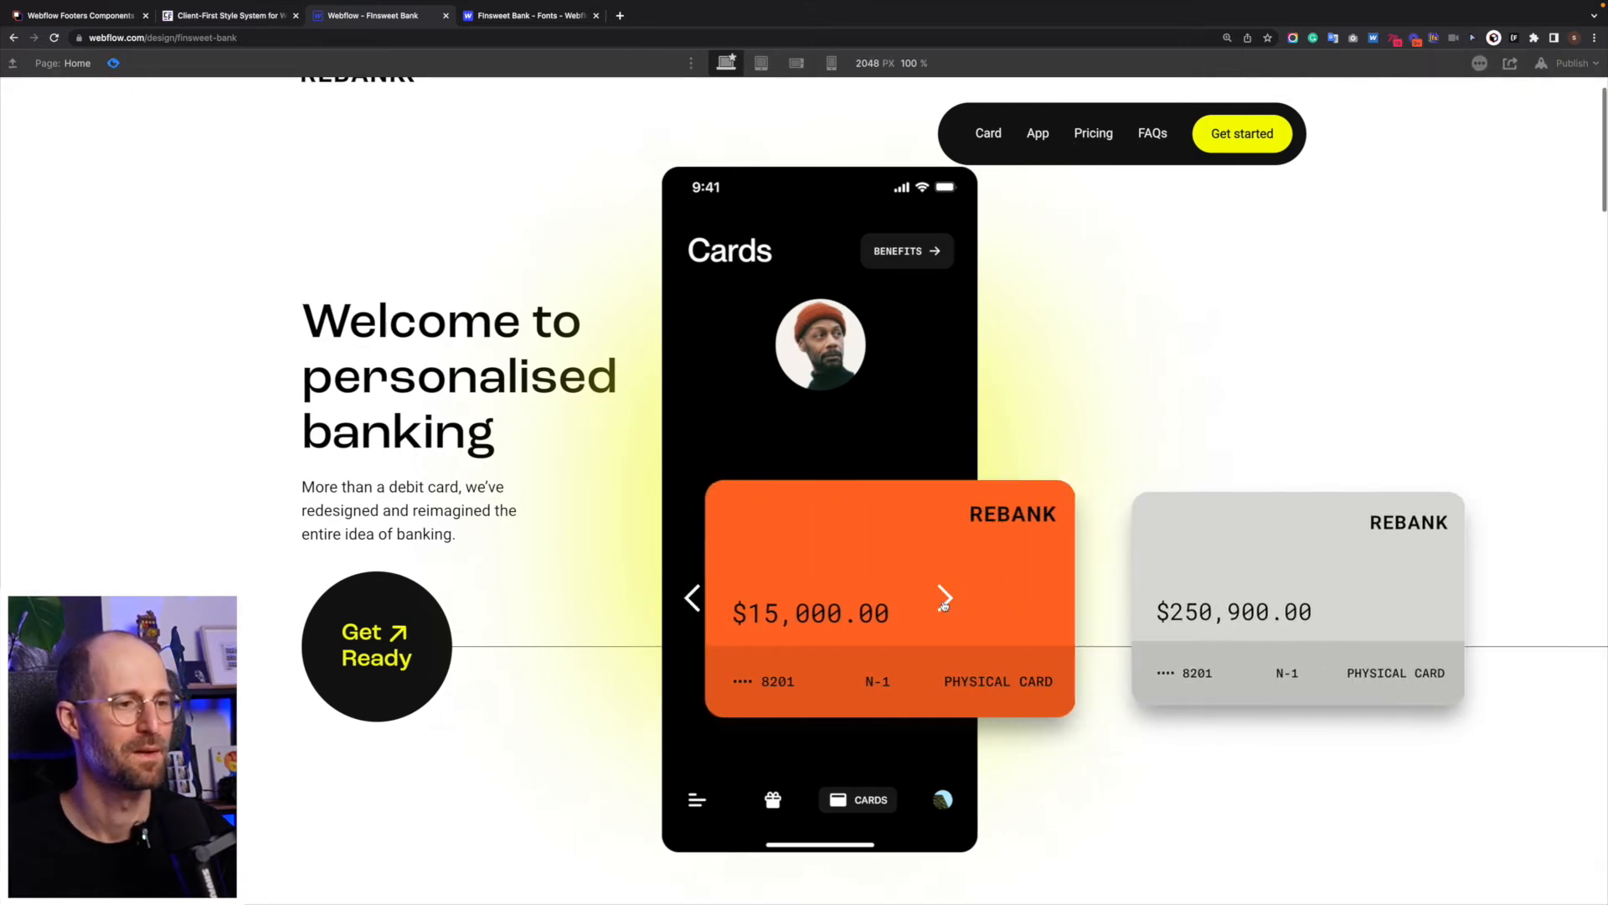
left_click(944, 598)
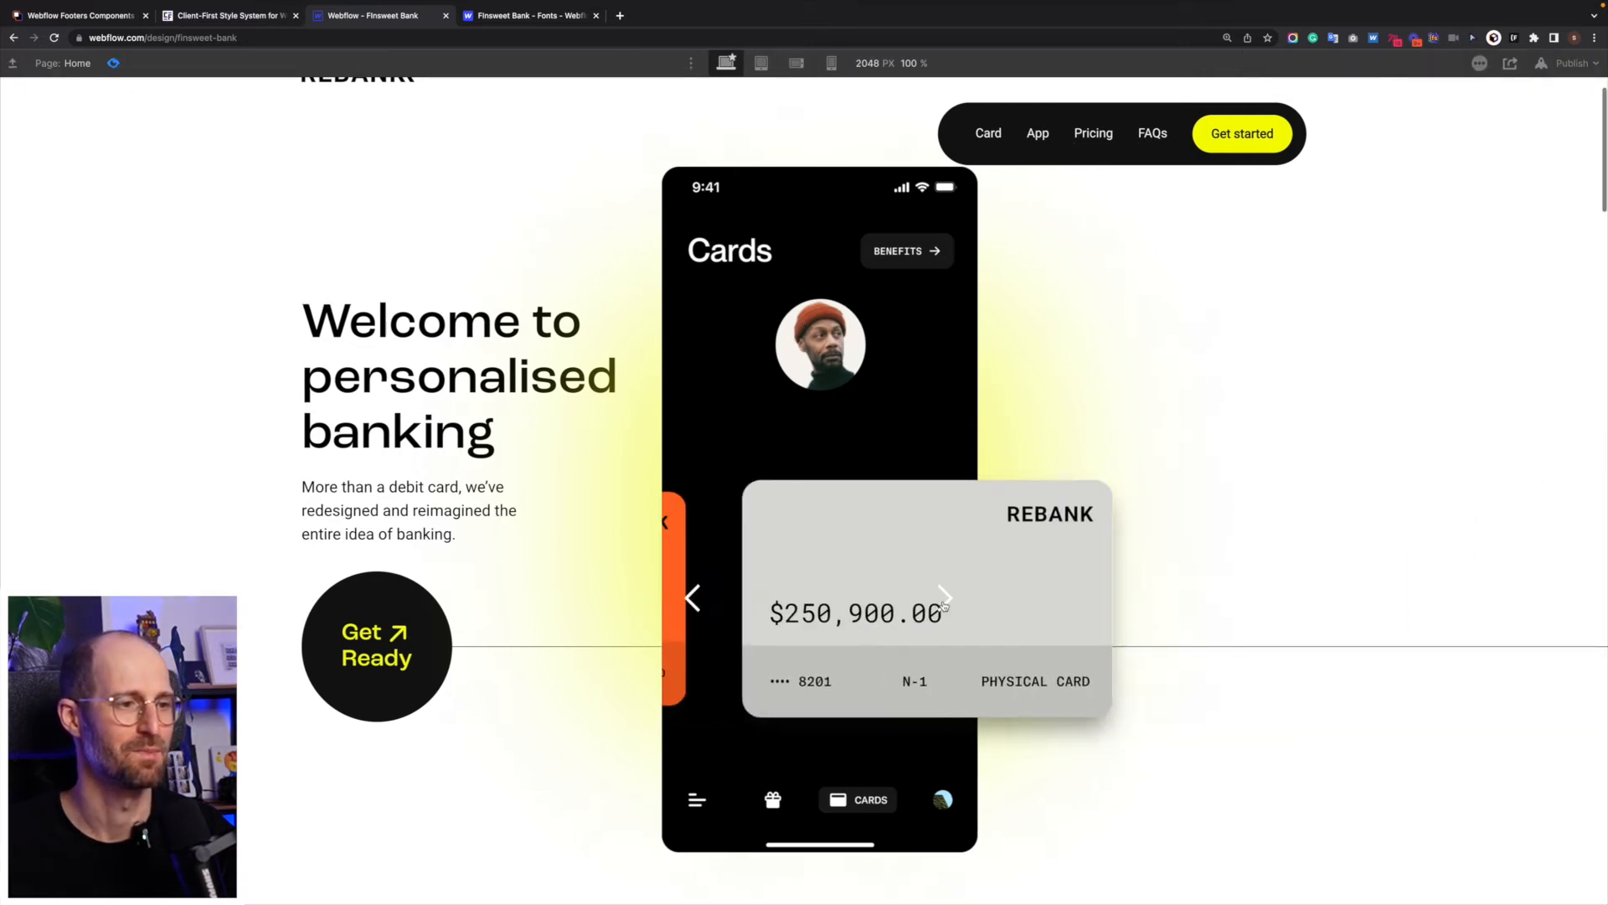
left_click(692, 598)
left_click(692, 598)
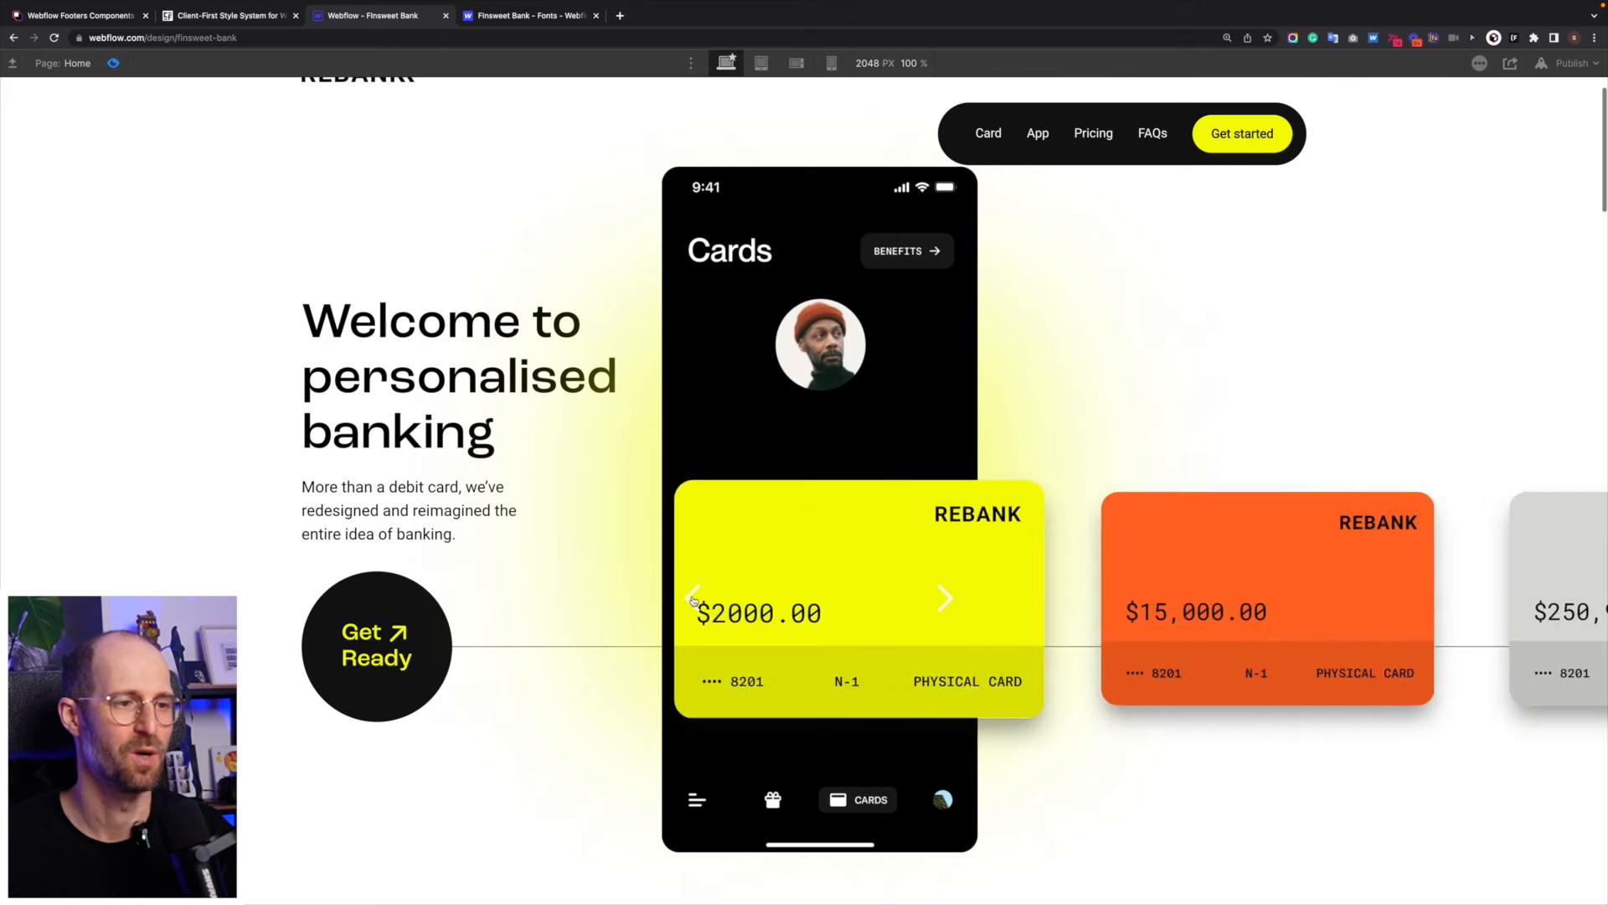
left_click(926, 604)
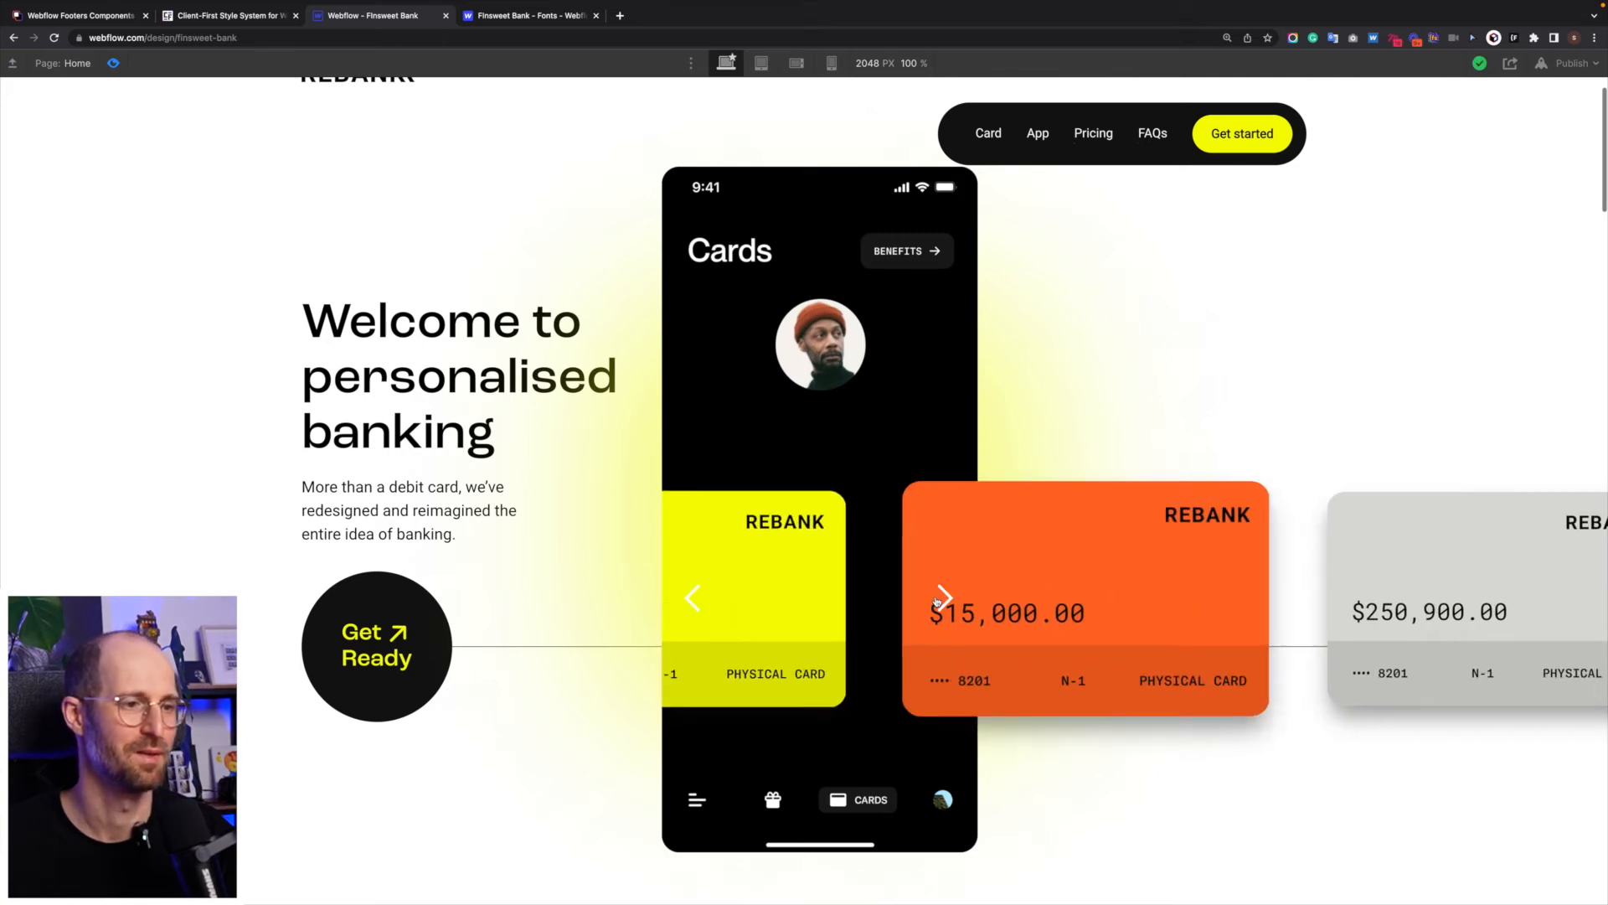
left_click(932, 603)
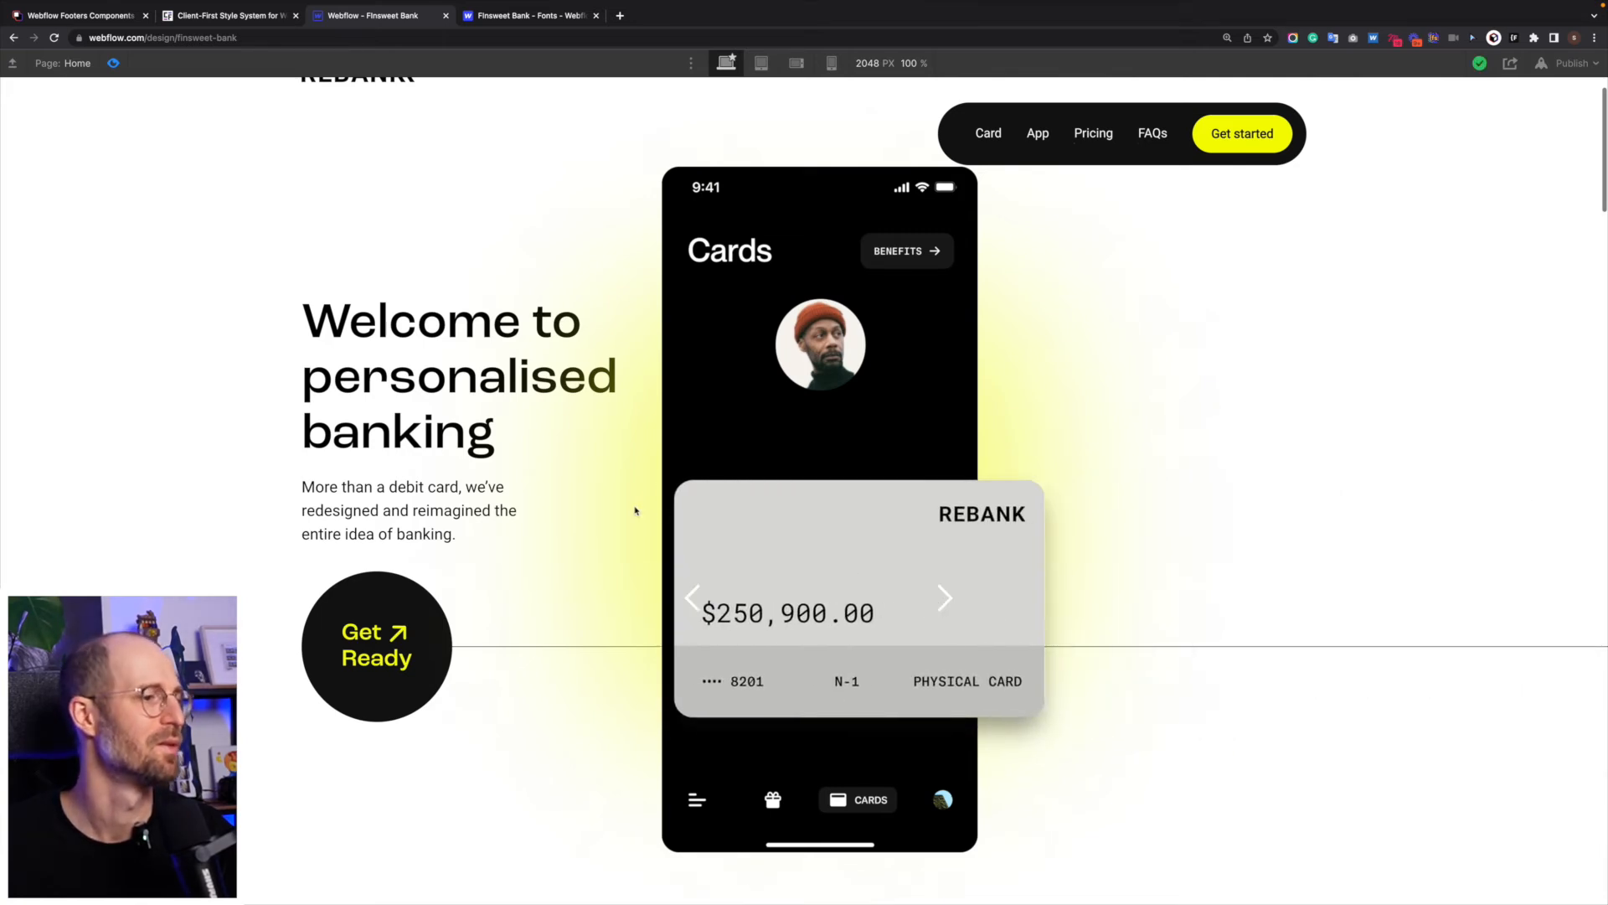
left_click(686, 598)
left_click(686, 598)
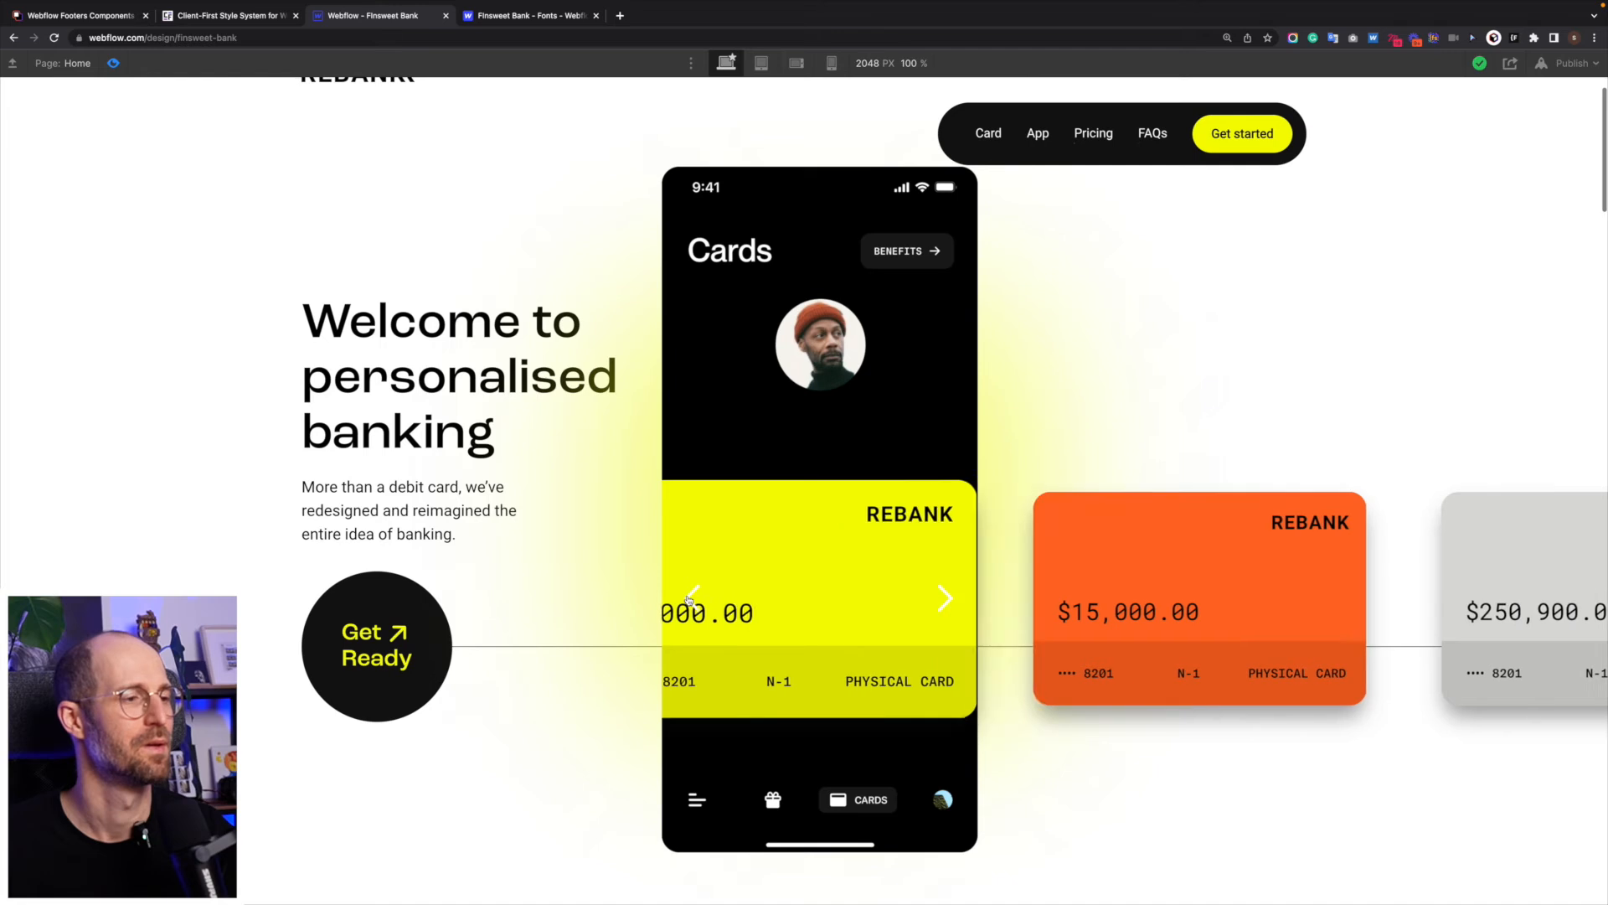
left_click(113, 64)
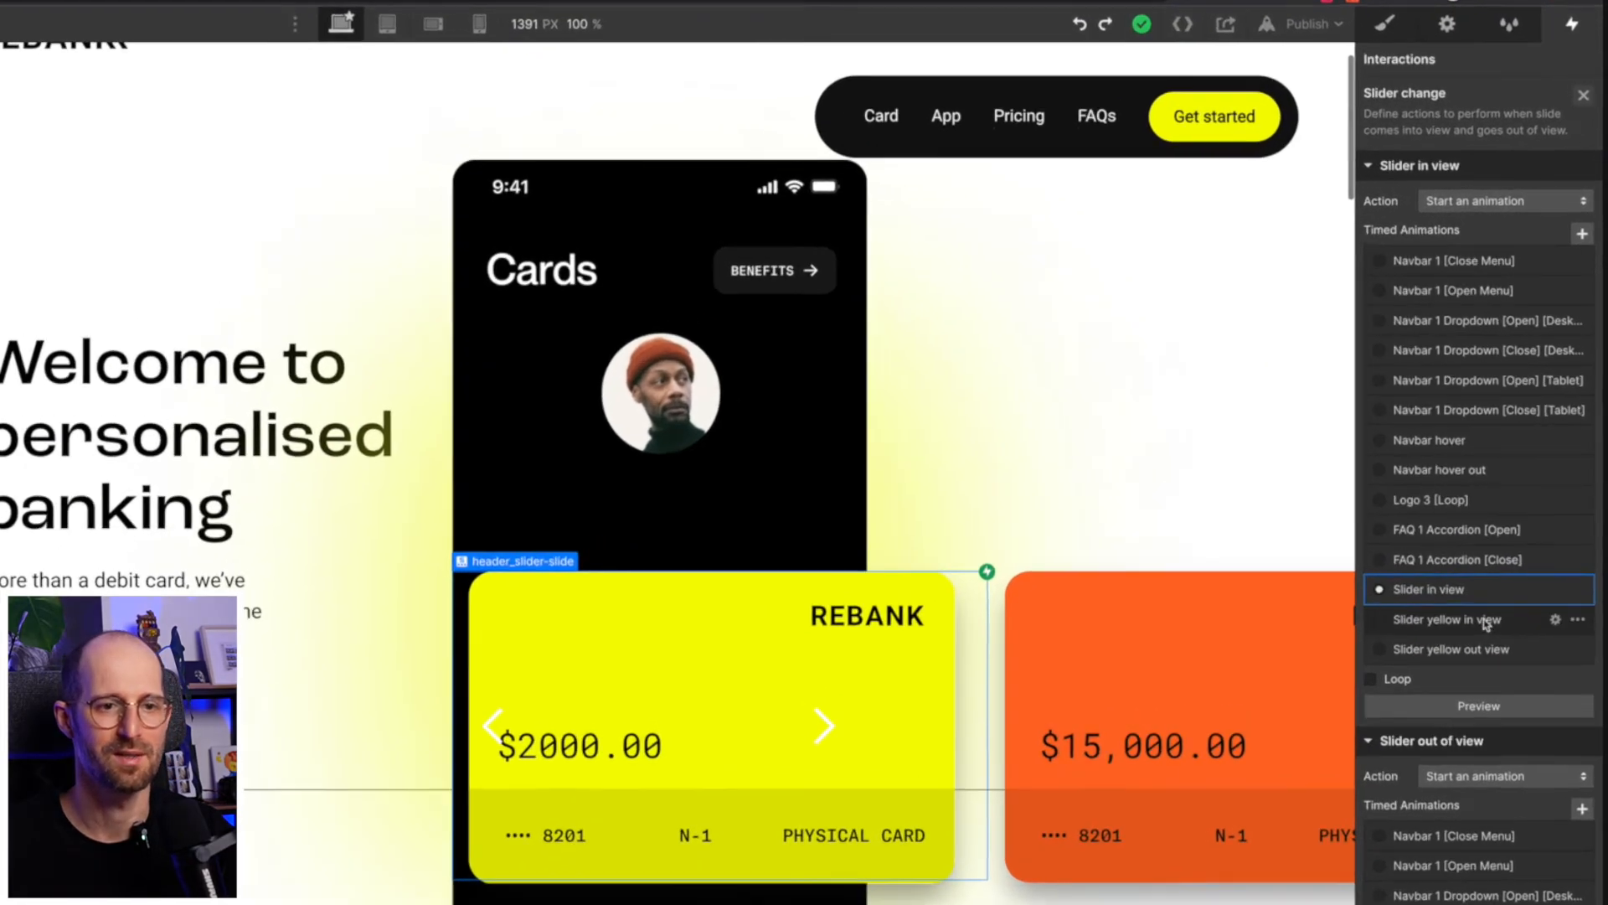
- Duplicate the header_slider-image Scale action in "Slider in view", set one of the two to 0.9 as initial state, and save
left_click(1555, 588)
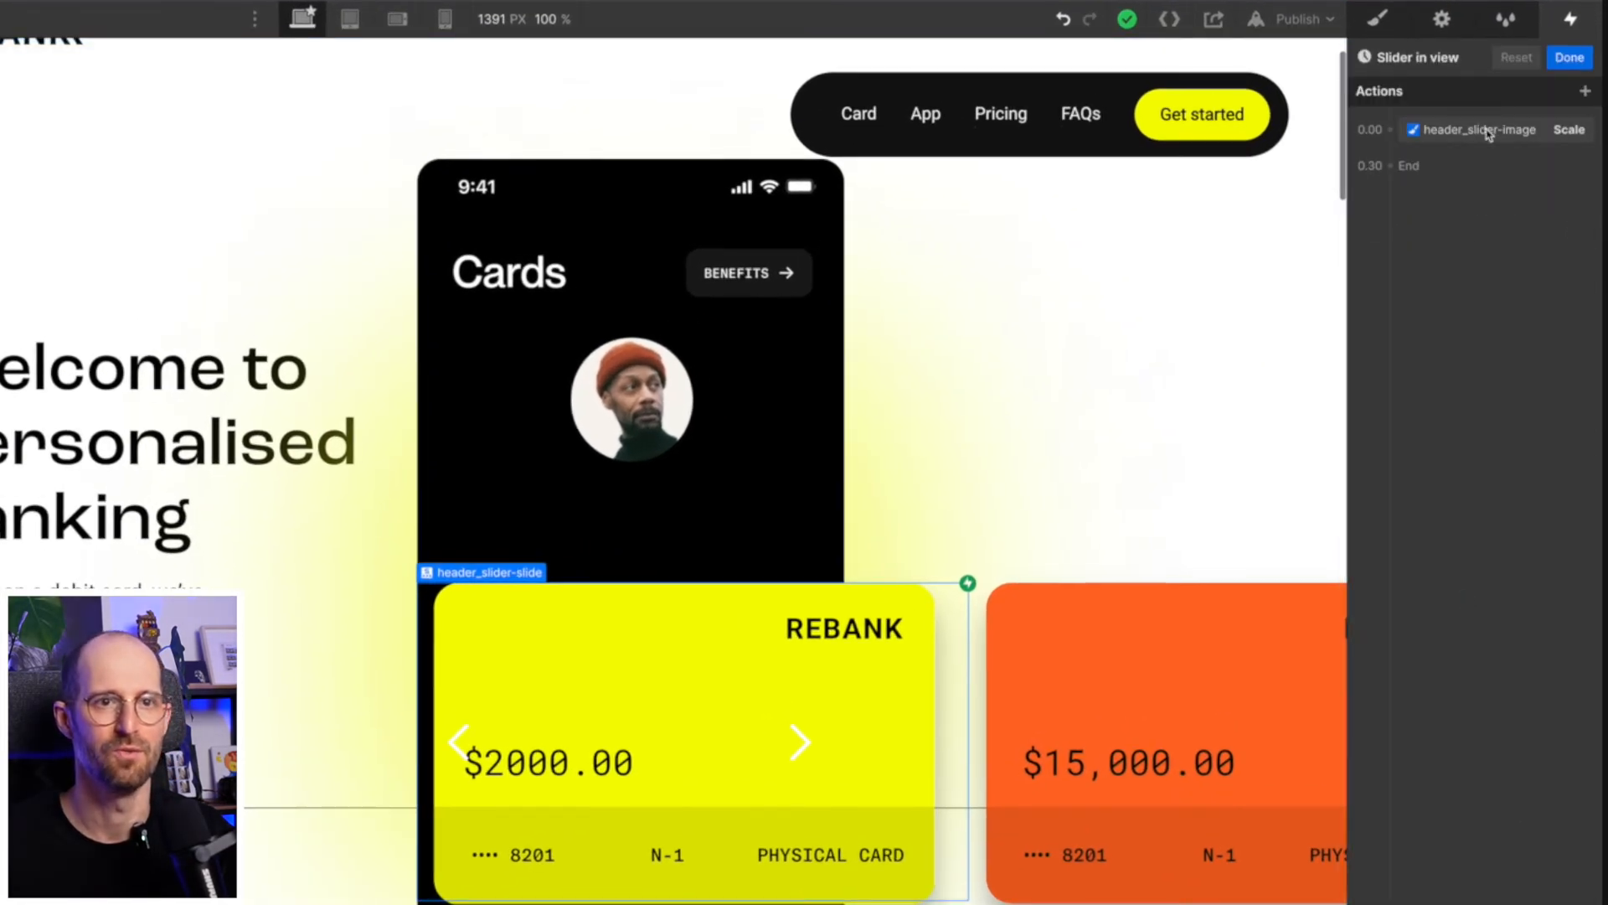
left_click(1489, 131)
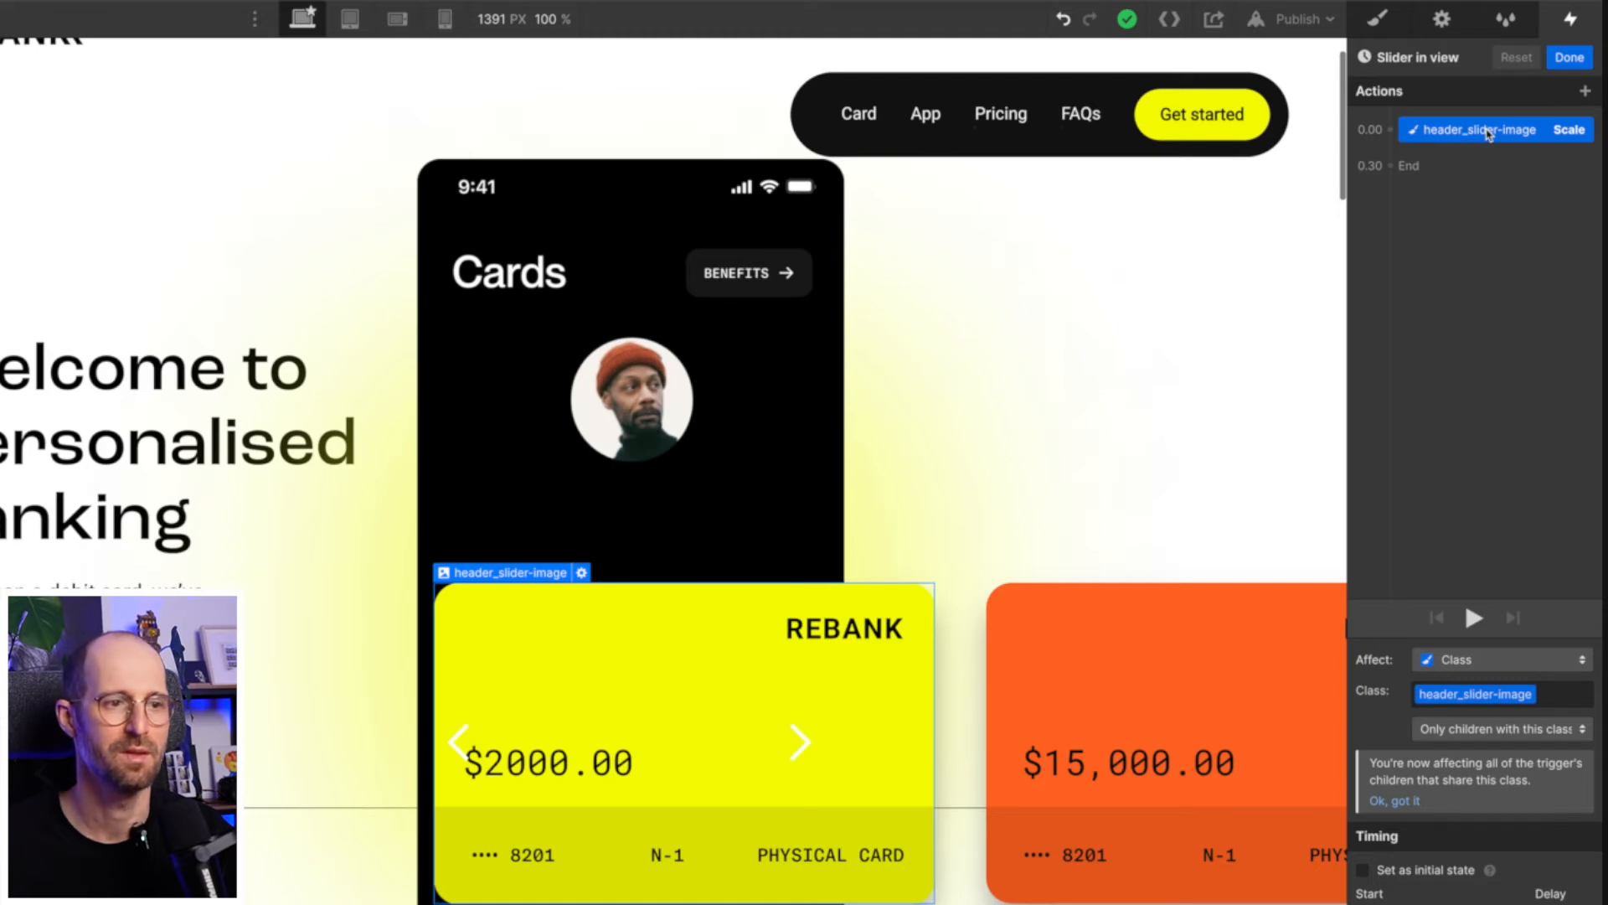
right_click(1479, 134)
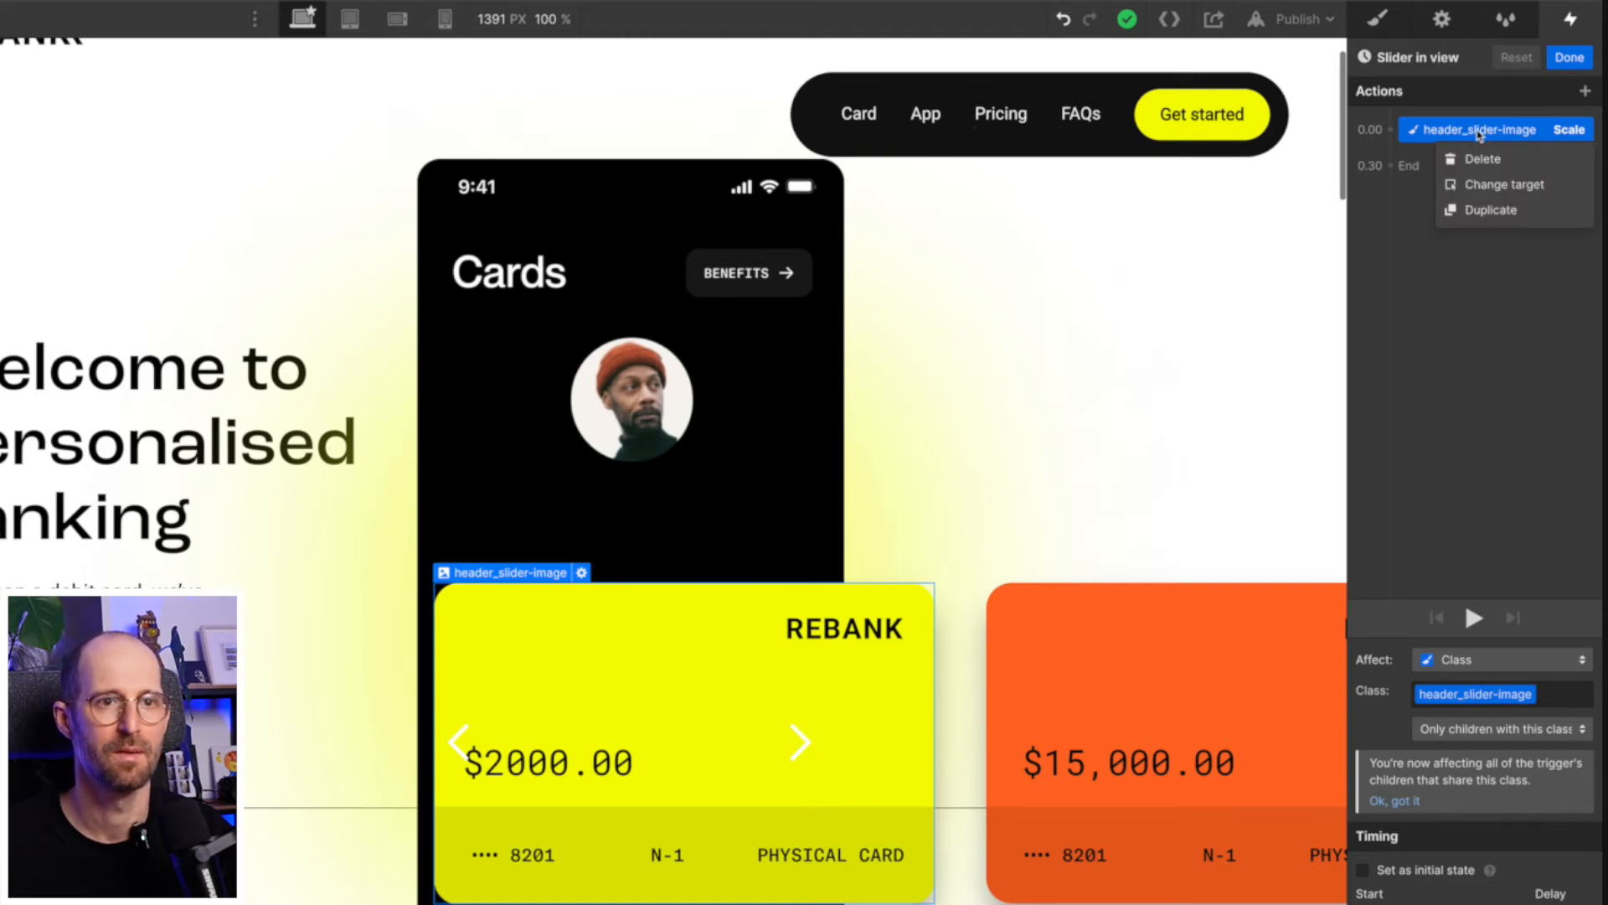
left_click(1482, 210)
left_click(1553, 832)
type("0.9")
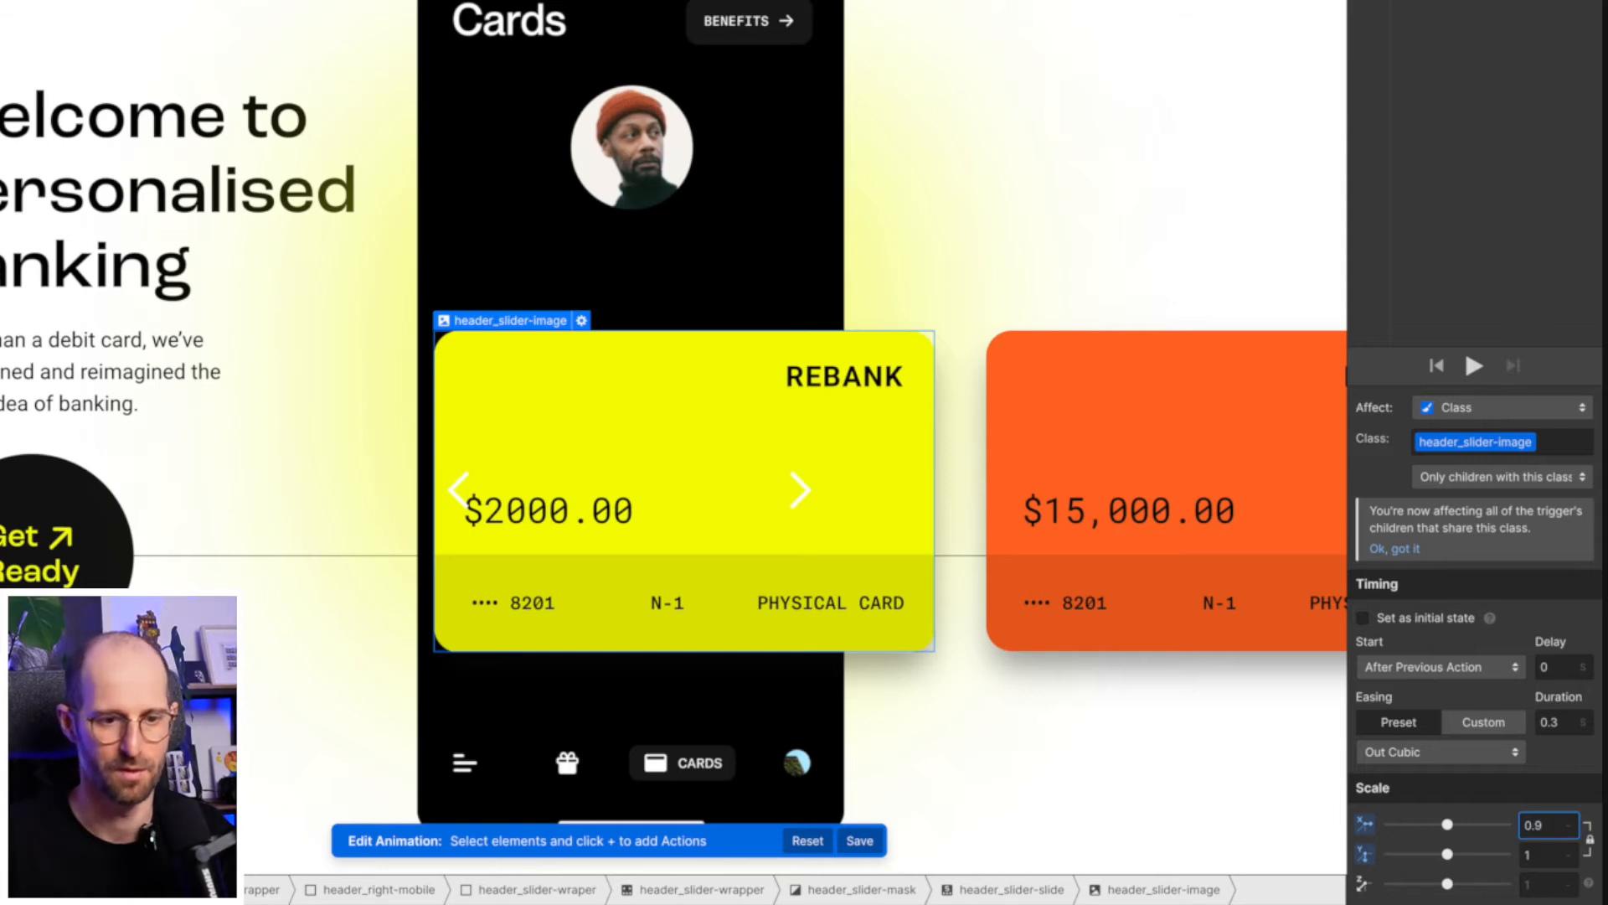
key("Return")
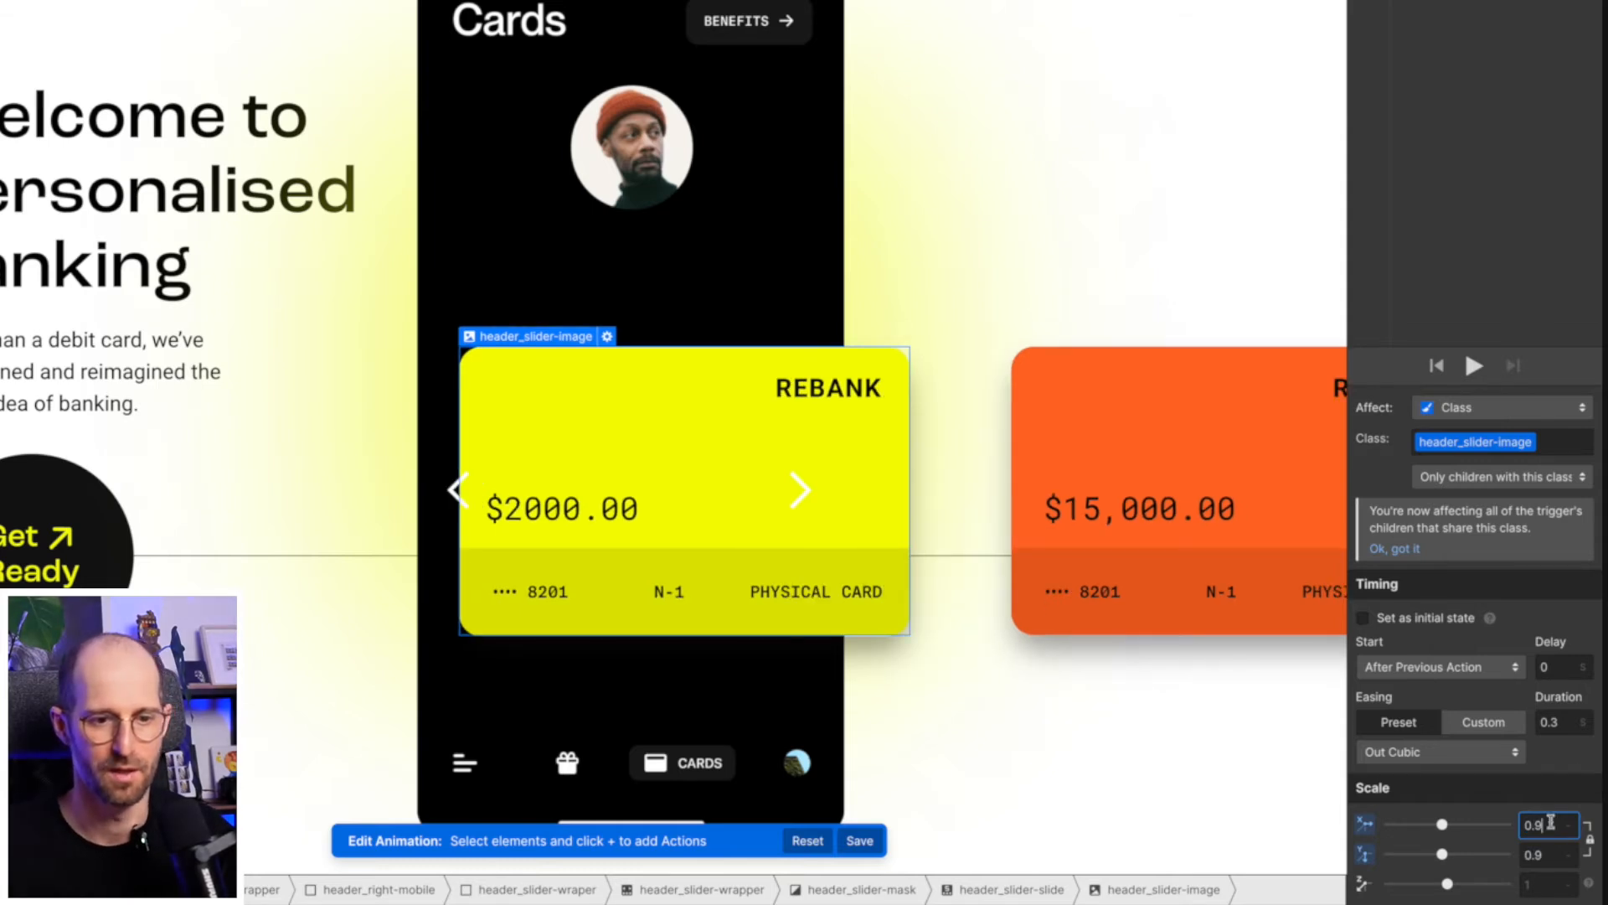
left_click(1363, 618)
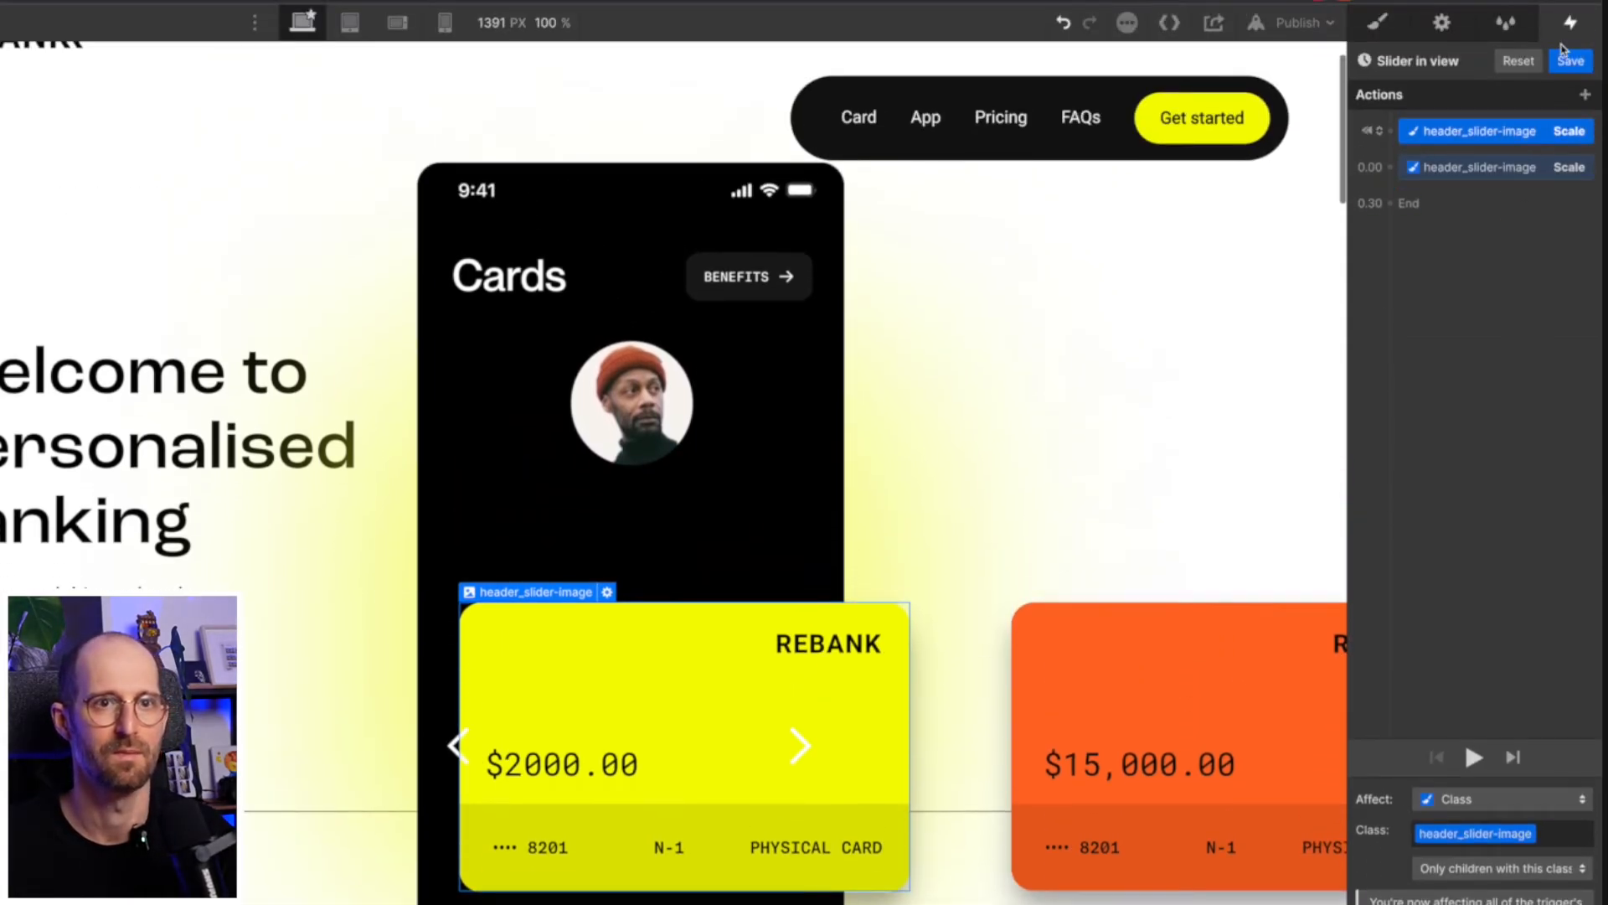
left_click(1565, 55)
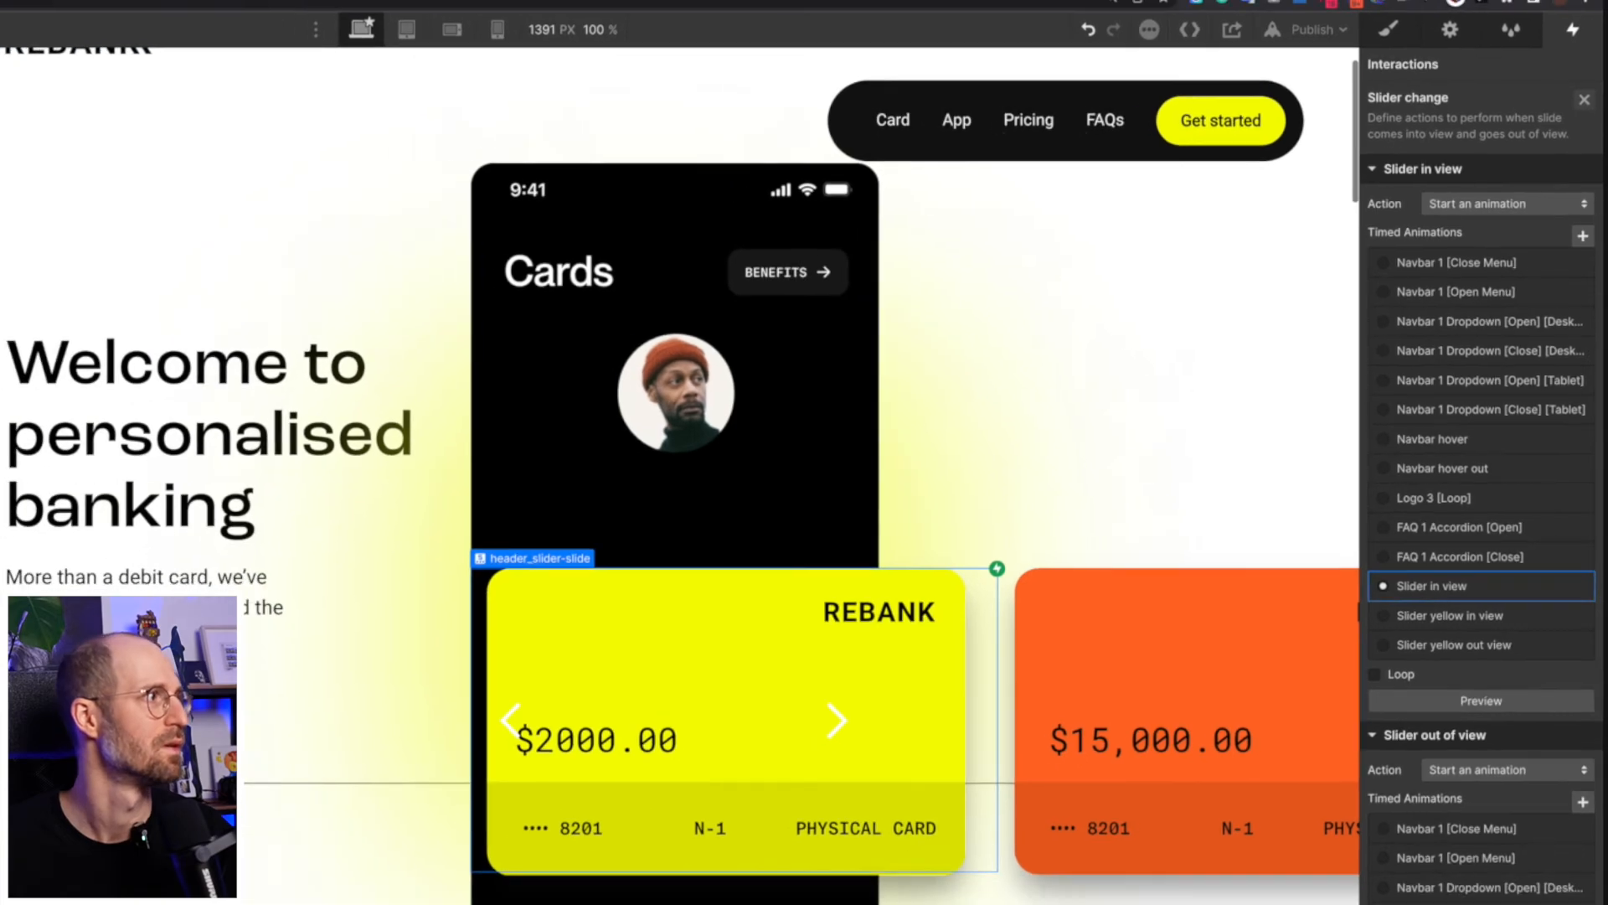
- Preview the page, move to the orange card and back to test the initial-state scaling, and exit the preview
left_click(114, 64)
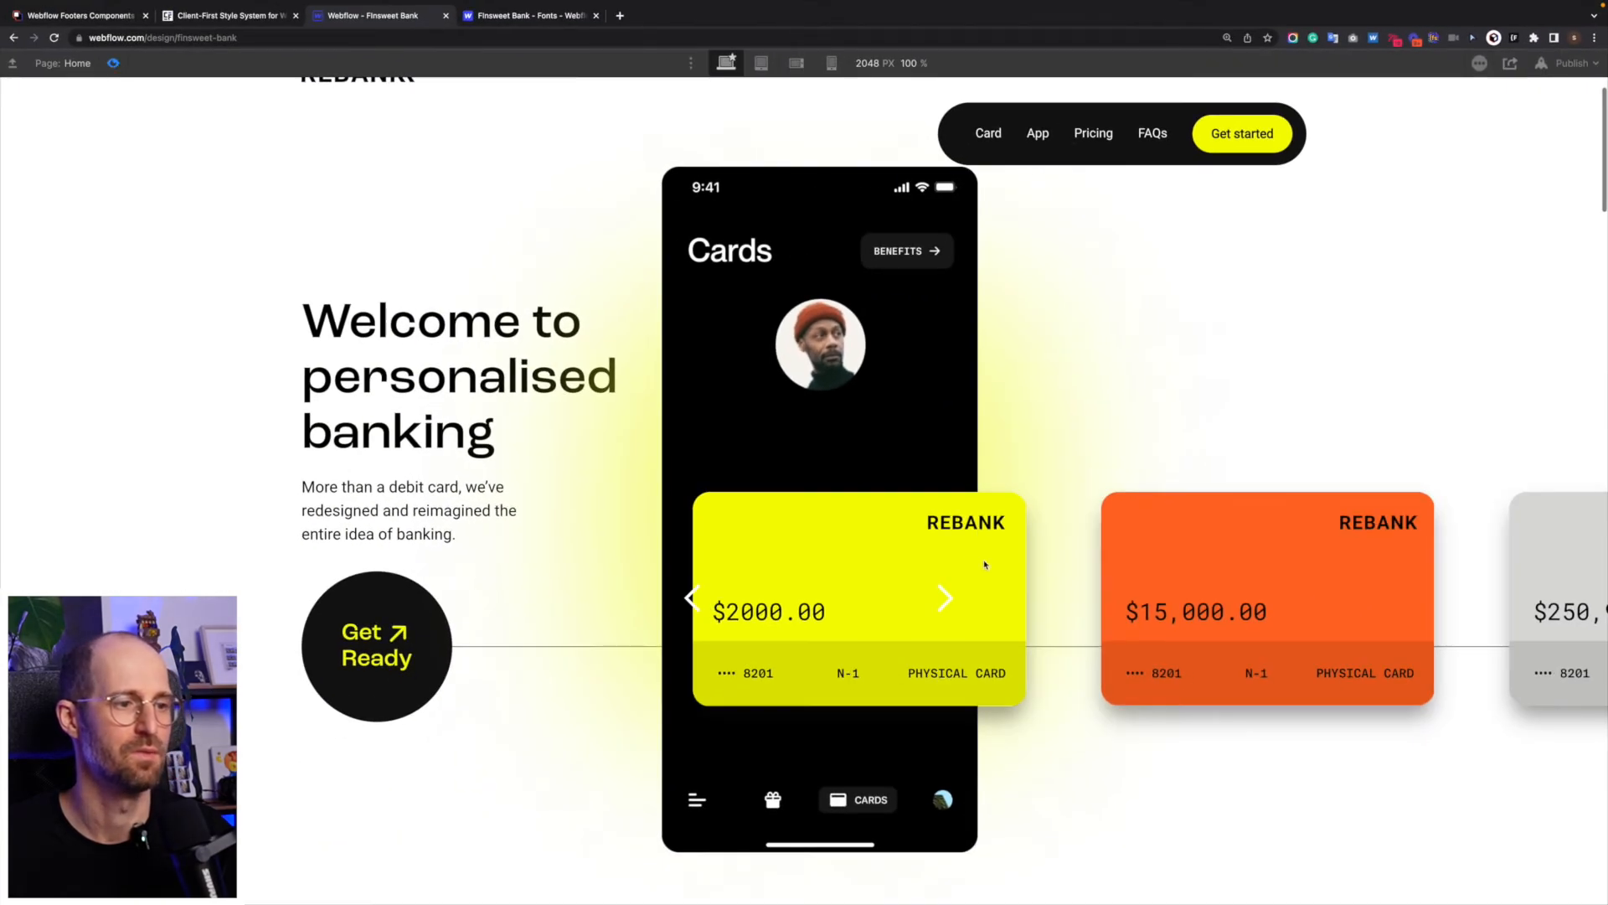
left_click(955, 602)
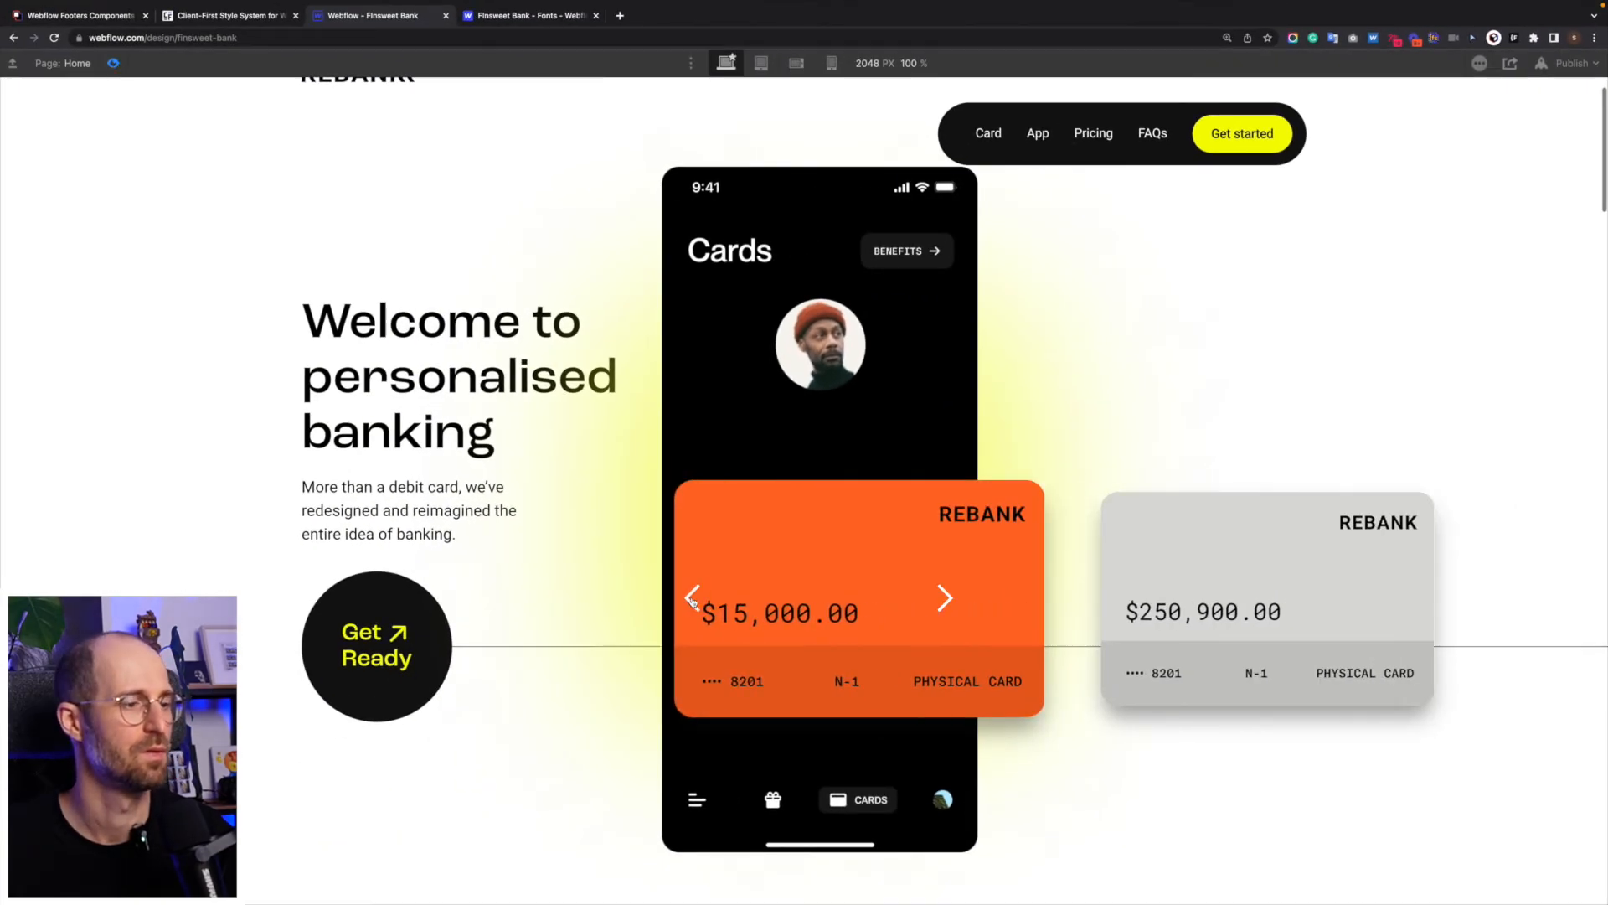
left_click(692, 598)
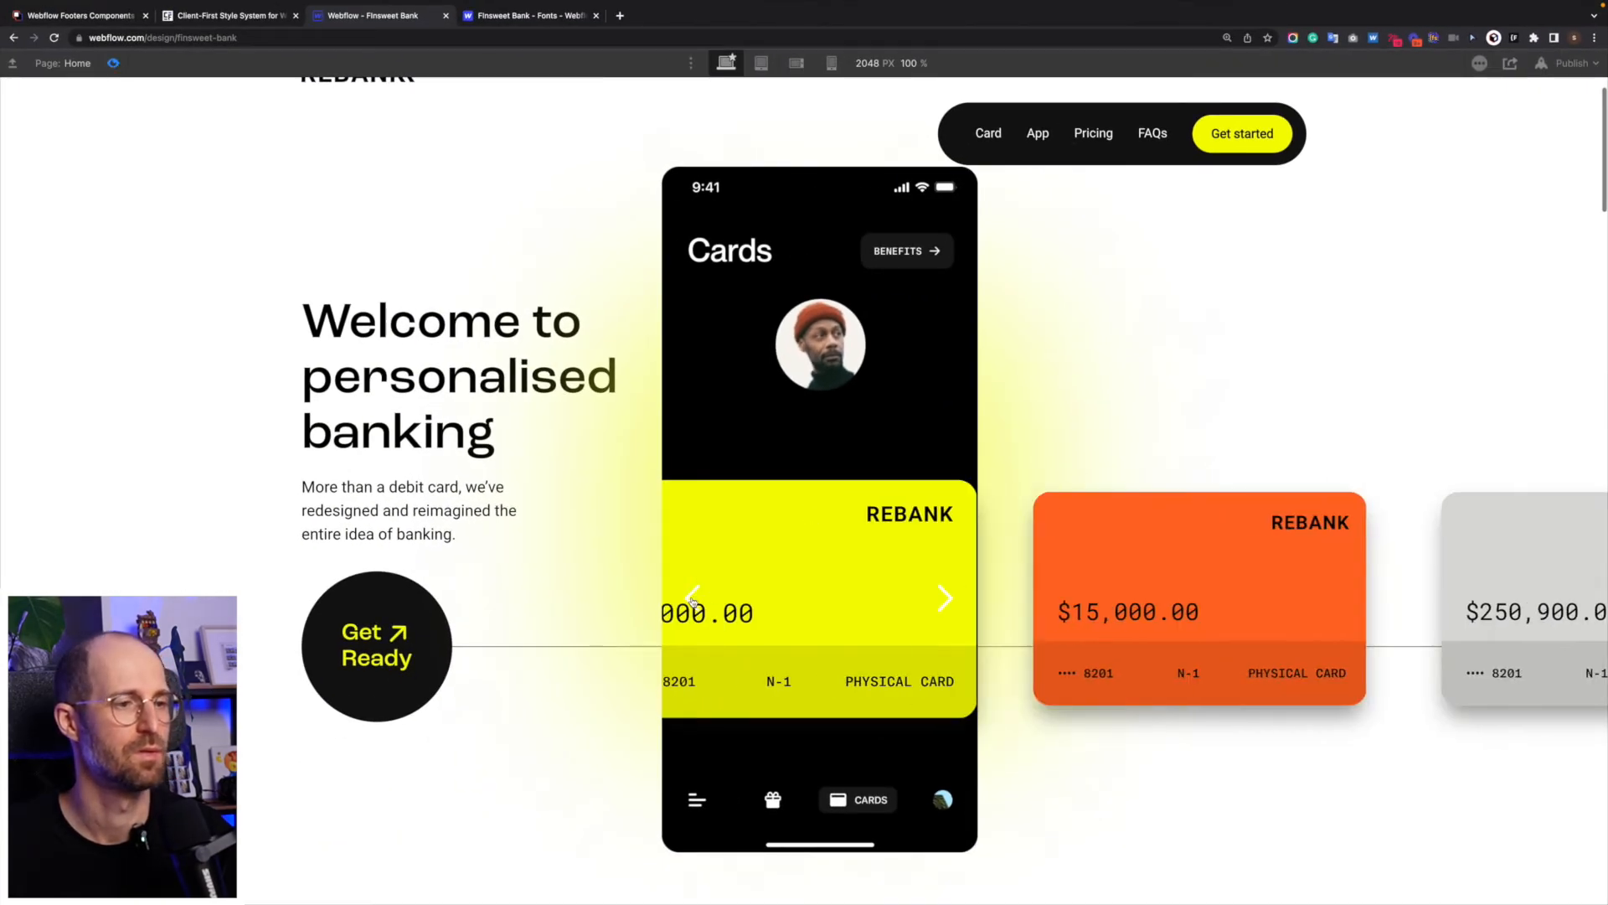
left_click(113, 63)
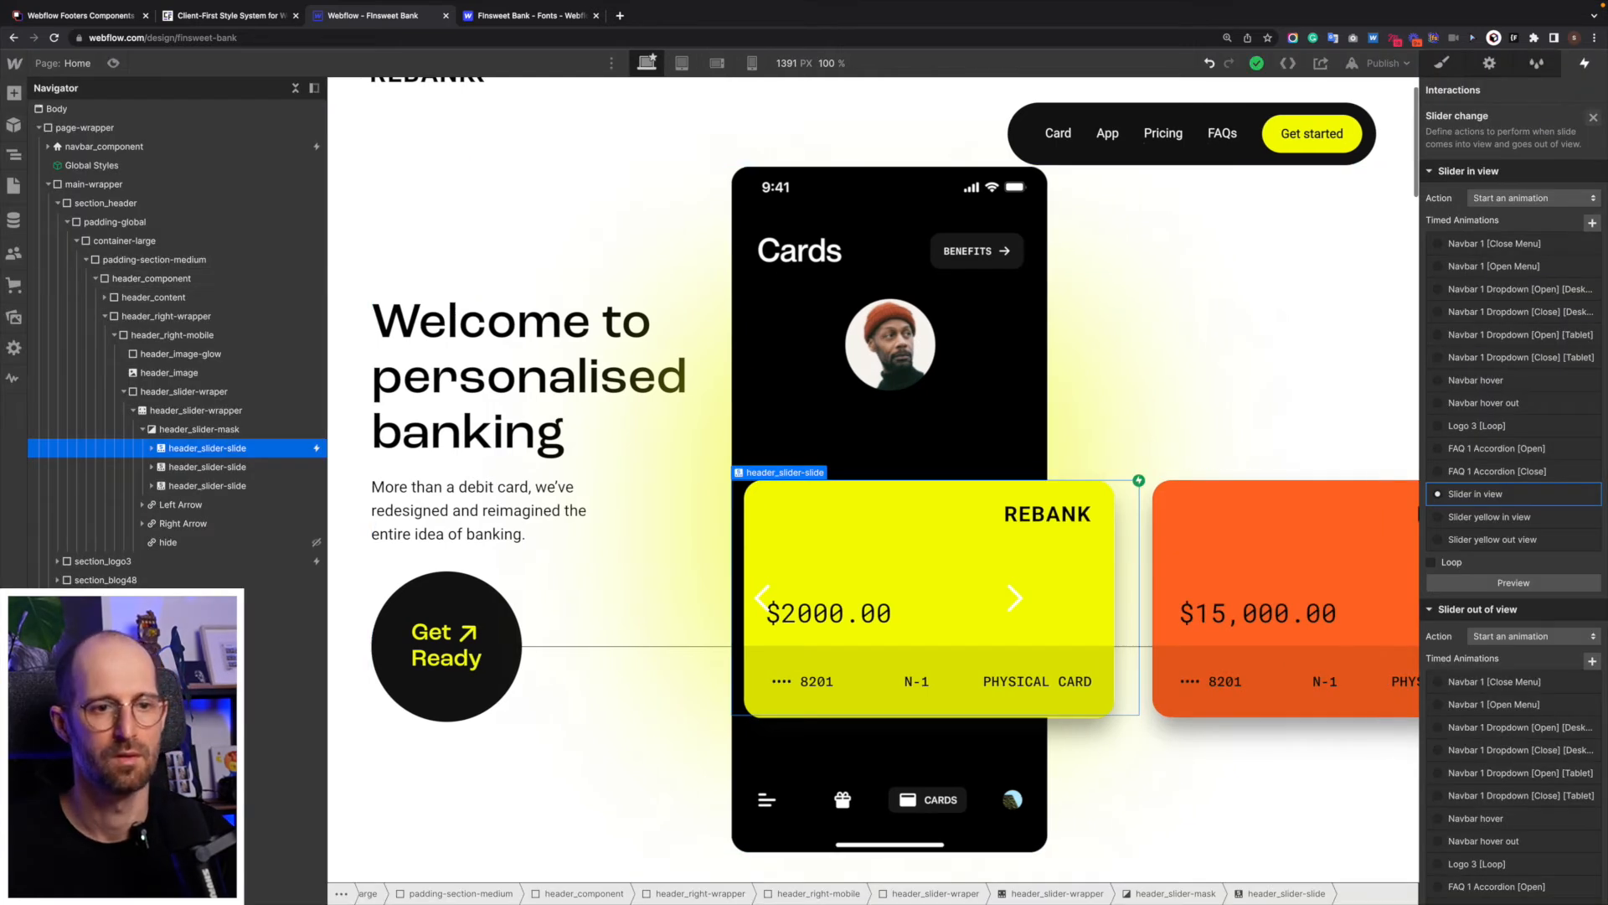
- Remove the initial-state header_slider-image Scale action from "Slider in view" and save the animation
left_click(1520, 493)
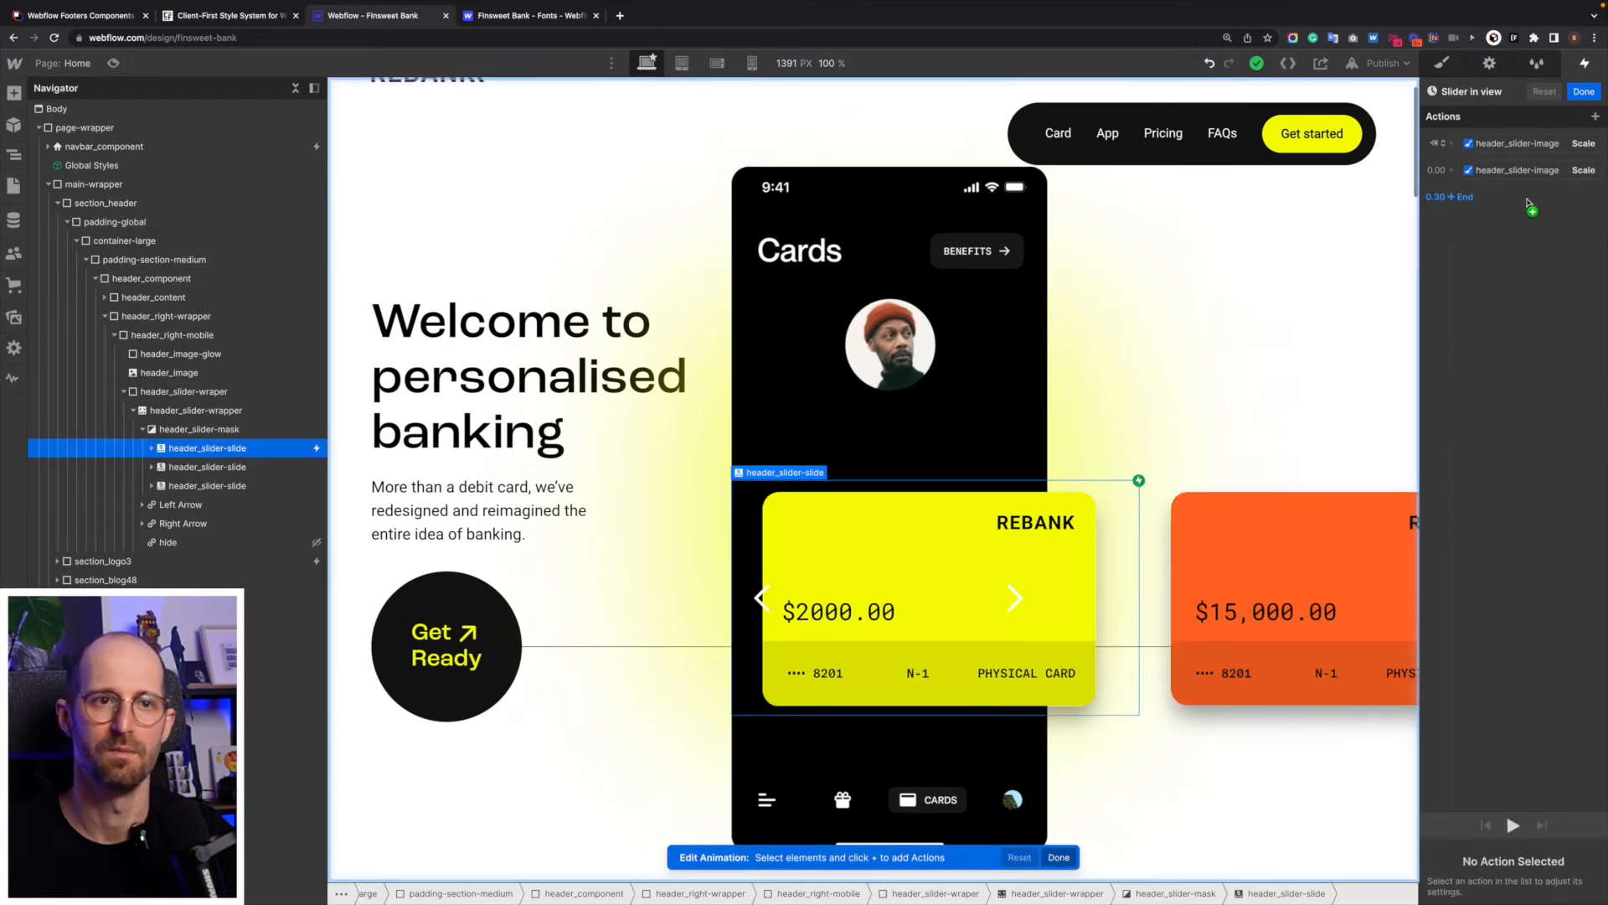
left_click(1529, 145)
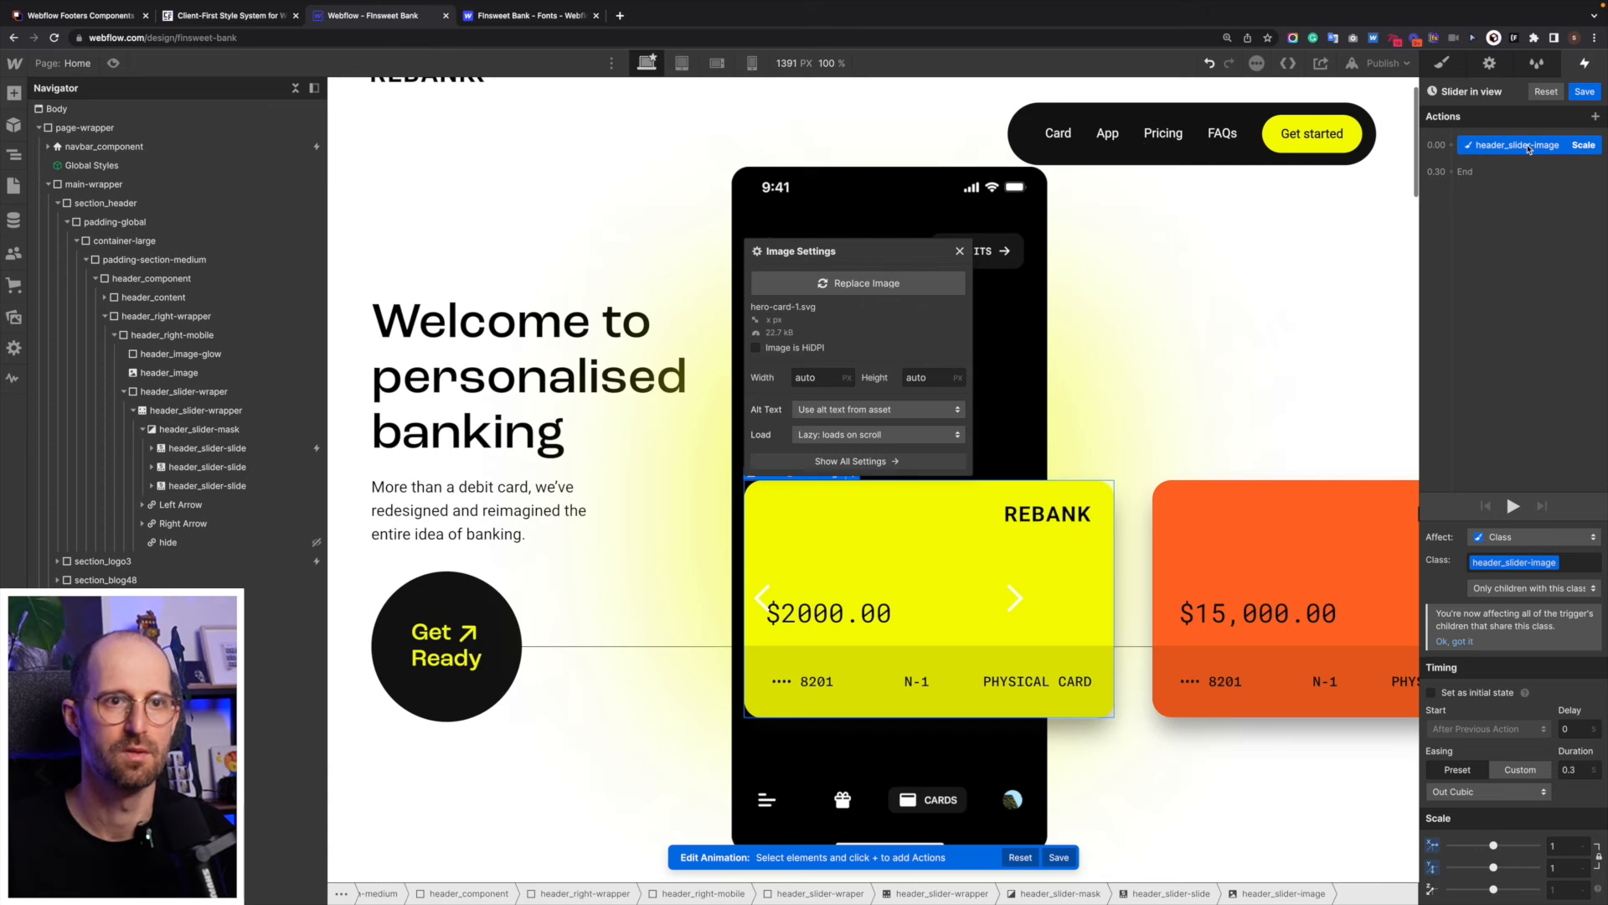
left_click(1582, 94)
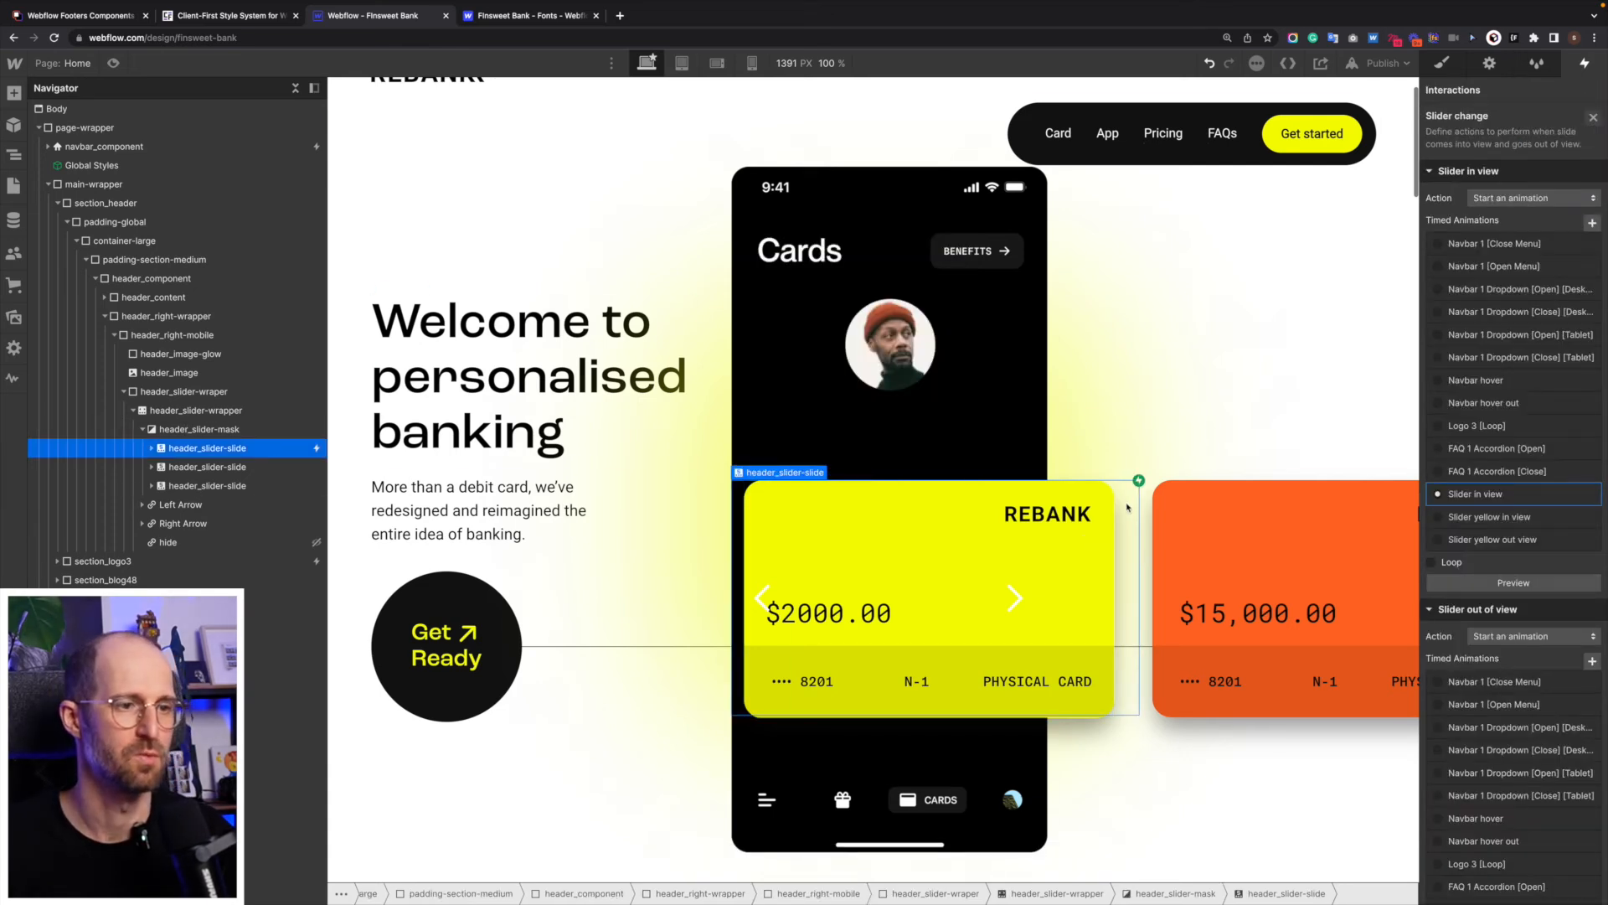
- Add a scale transform of 0.9 on X and Y to the header_slider-image class, using the orange card's image
left_click(1187, 506)
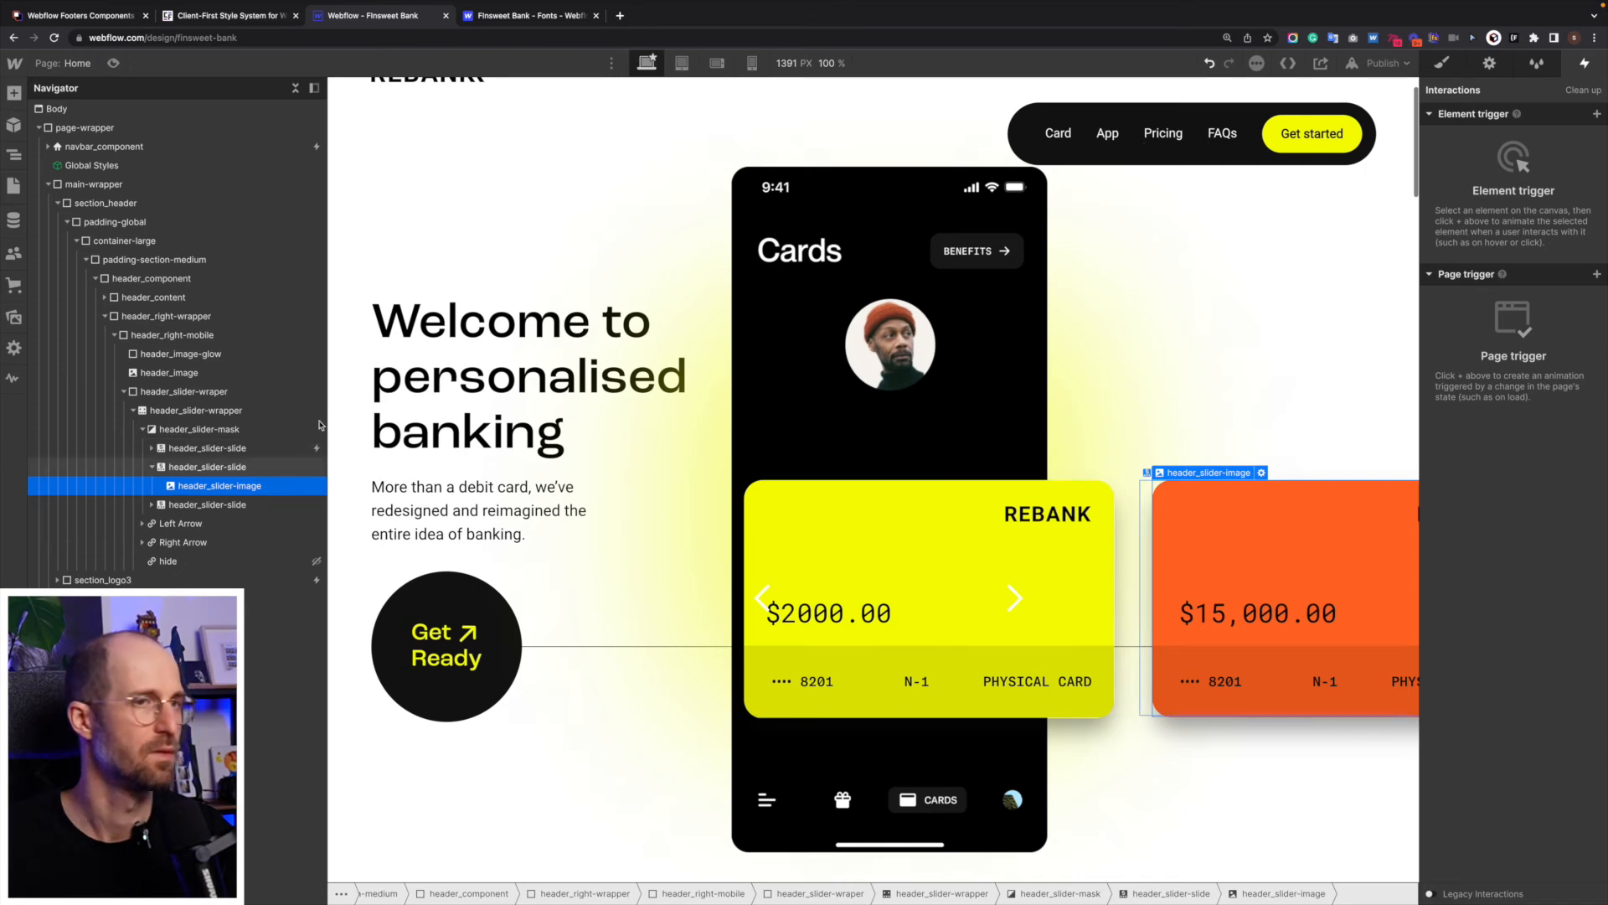
left_click(1450, 72)
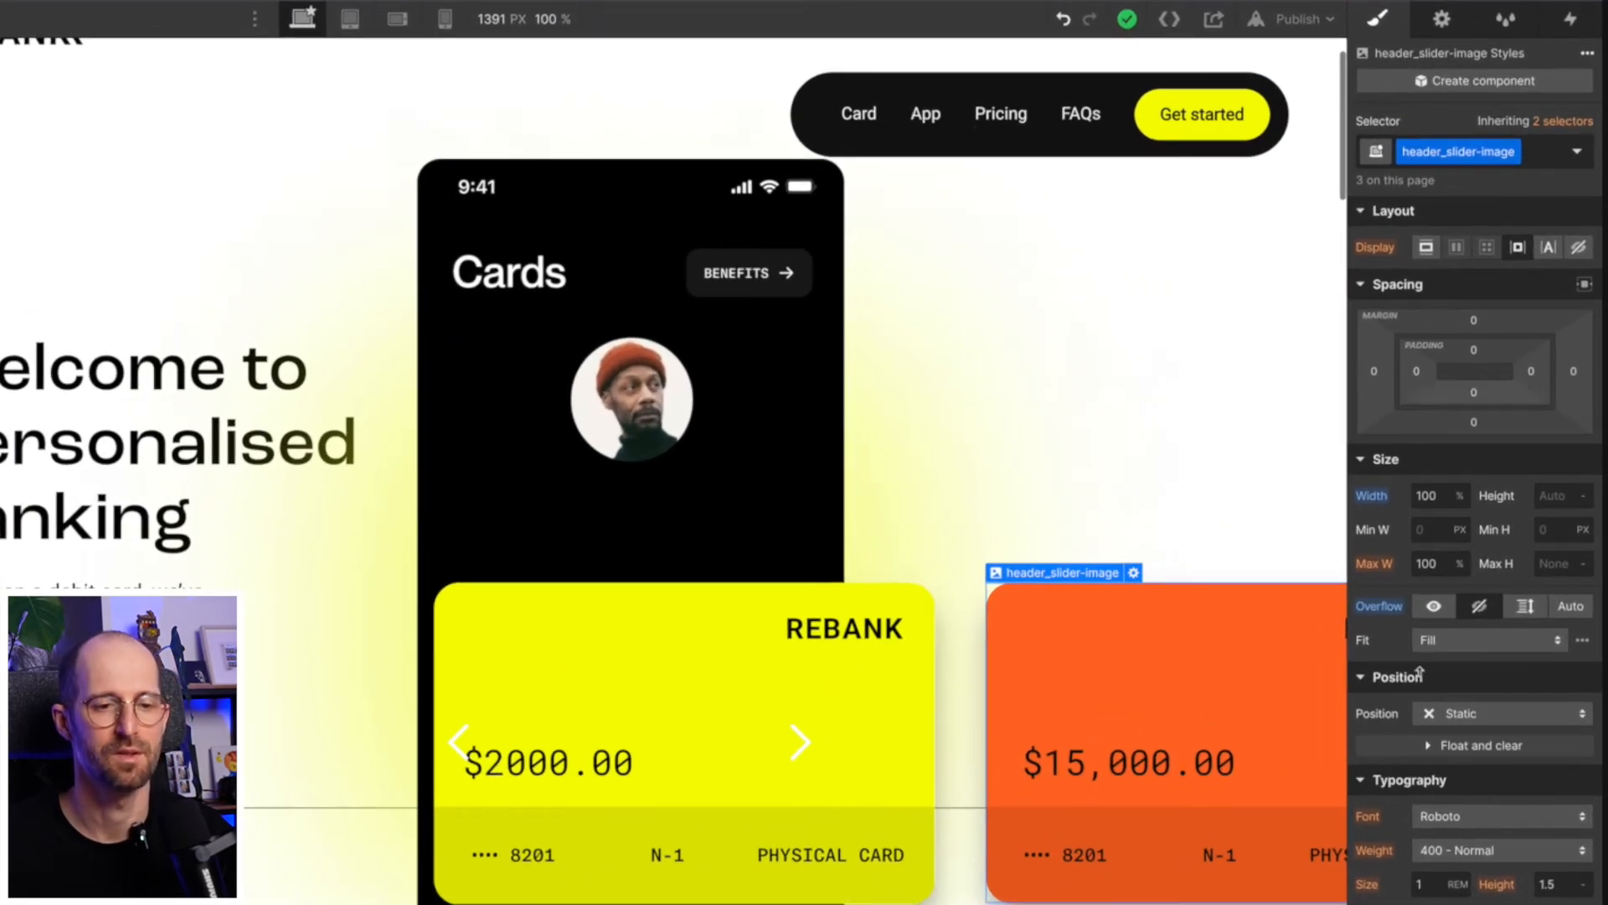
scroll(1473, 779, "down", 8)
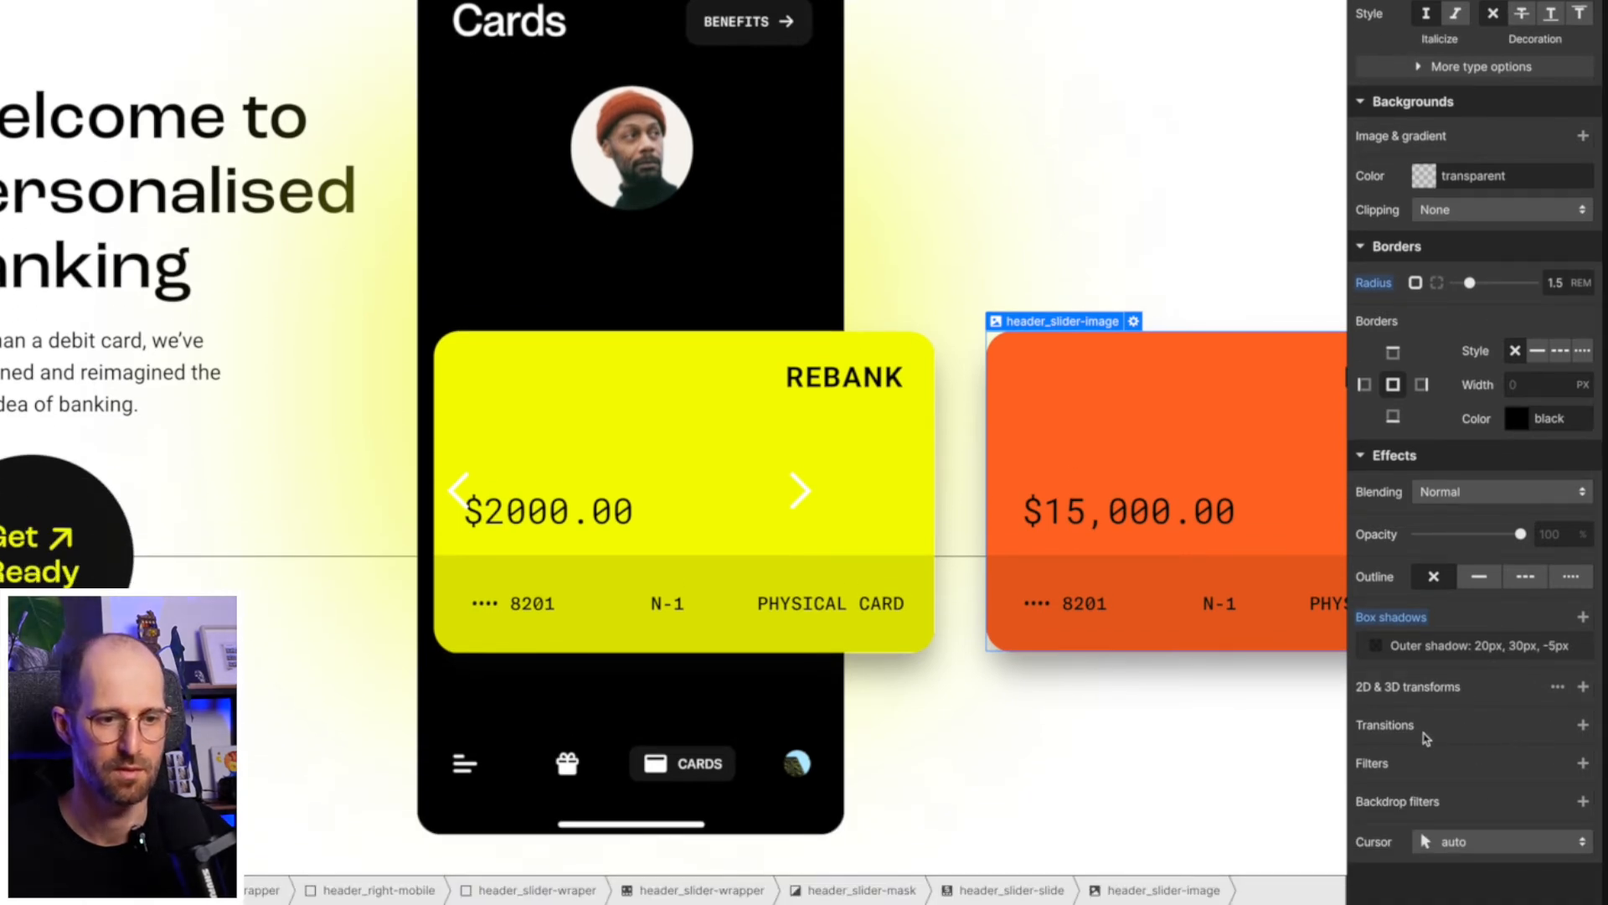
left_click(1583, 687)
left_click(1556, 797)
type("0.9")
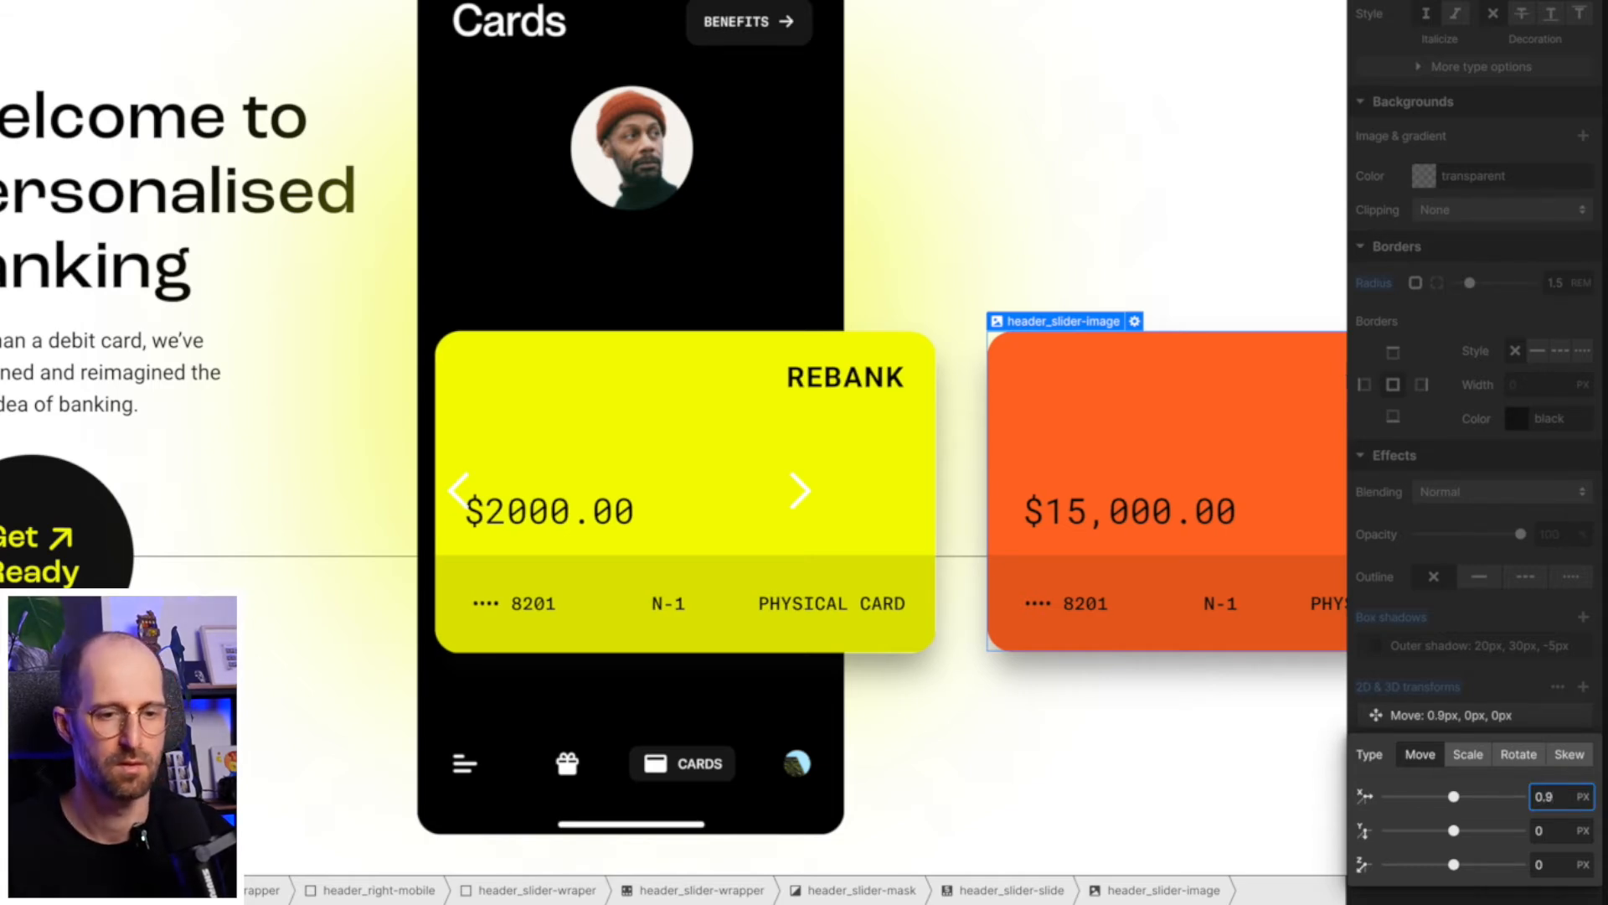
left_click(1468, 754)
left_click(1548, 796)
type("0.9")
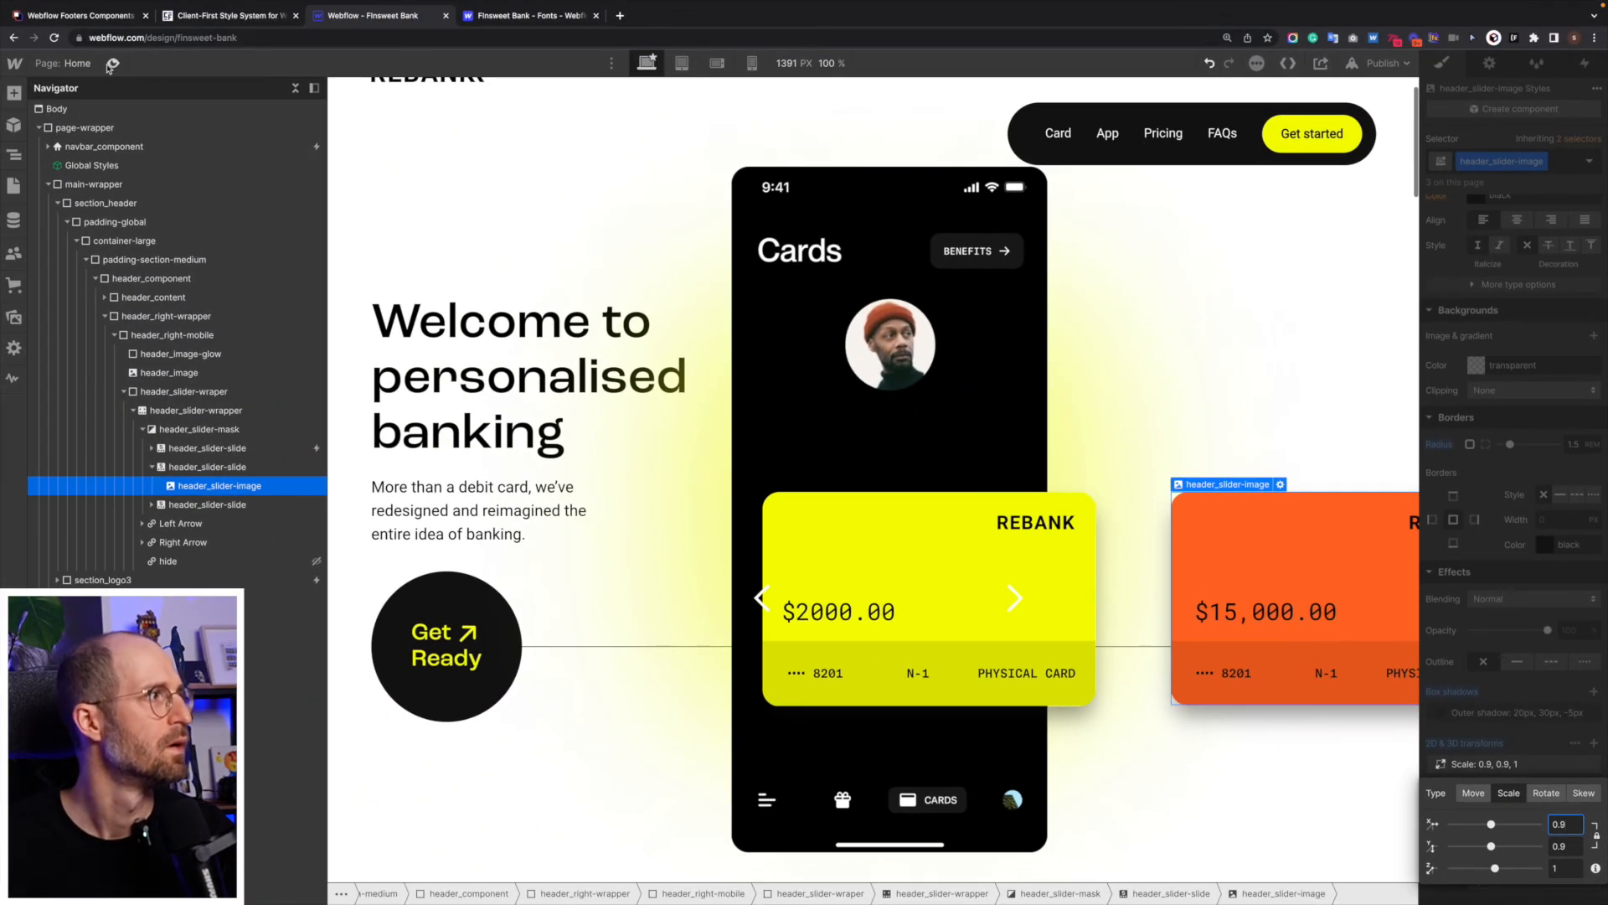
- Preview the page and move through all three cards and back to test the 0.9 base scale
left_click(113, 63)
left_click(948, 607)
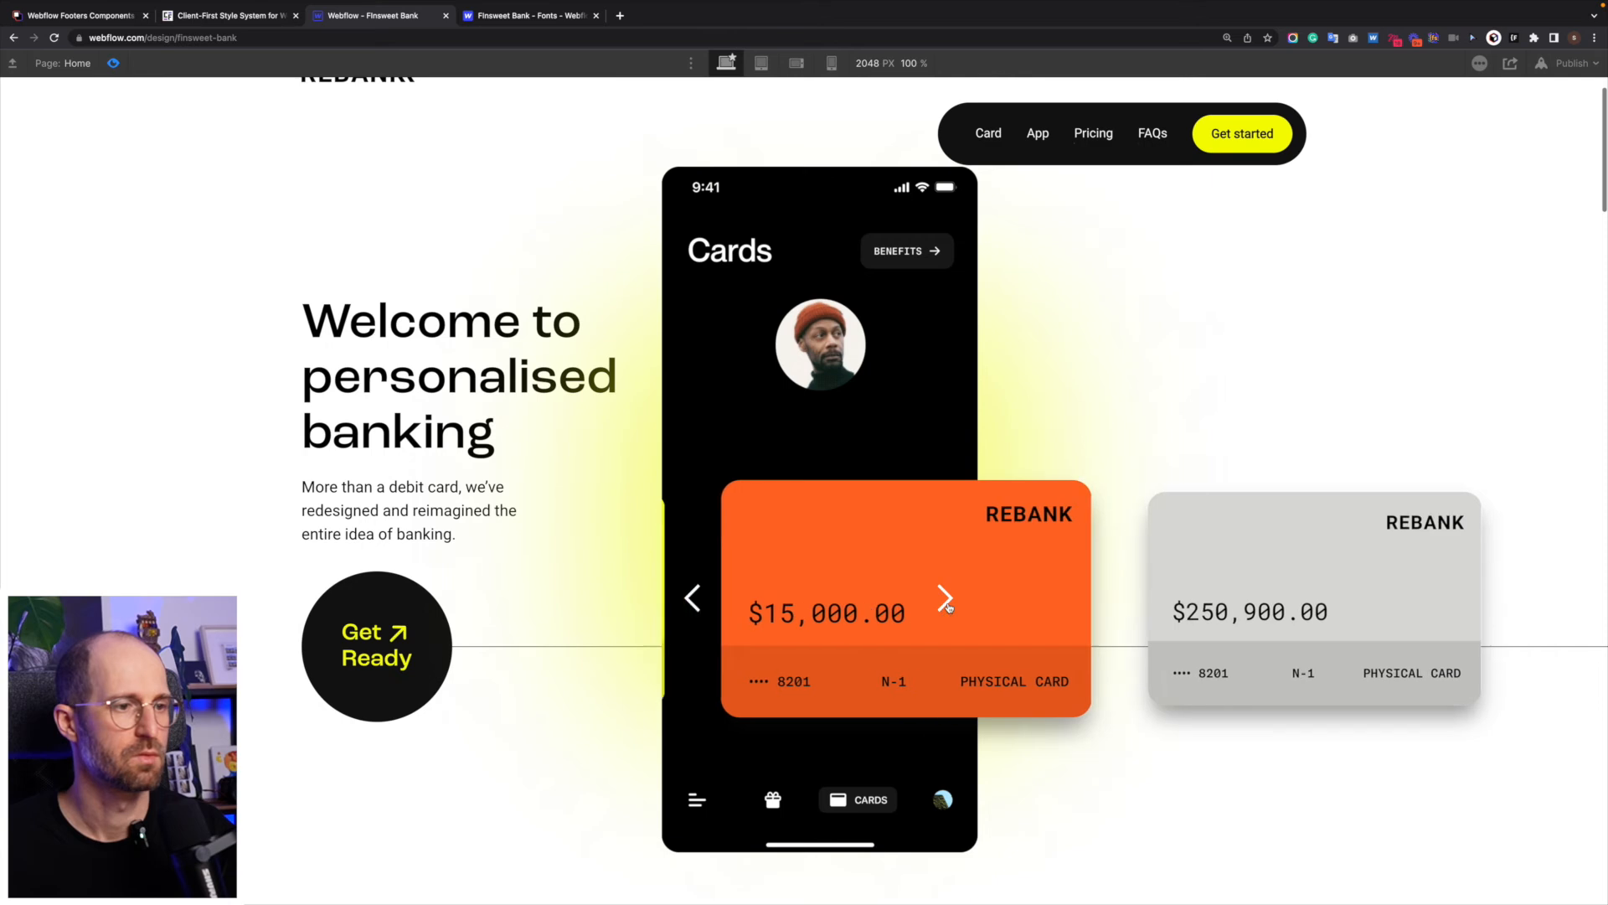
left_click(947, 603)
left_click(662, 599)
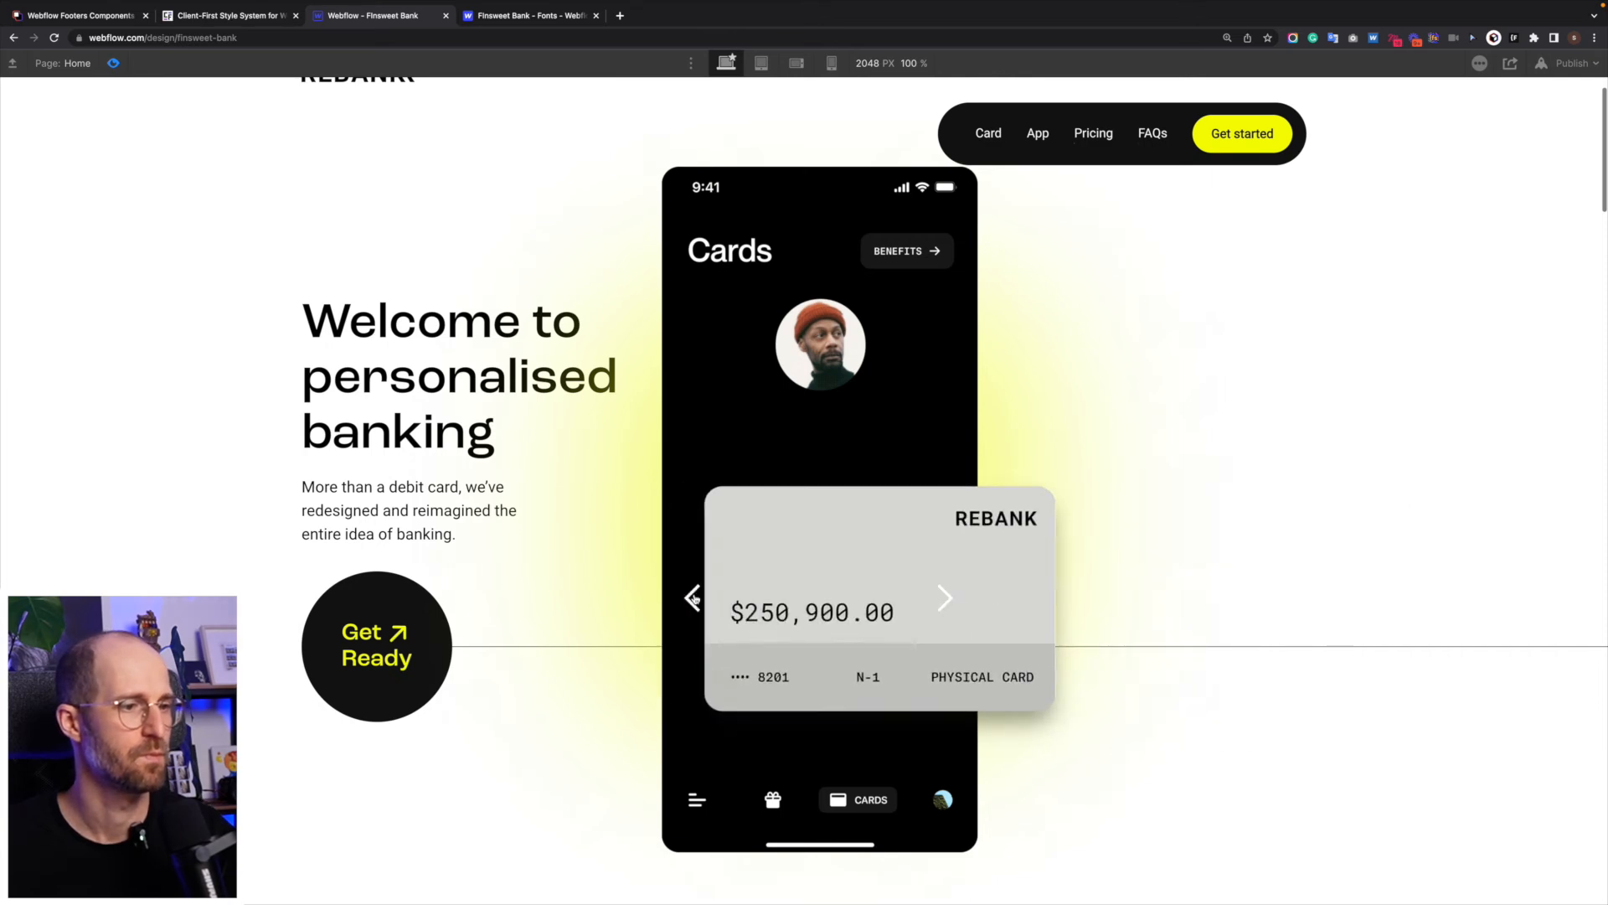
left_click(662, 600)
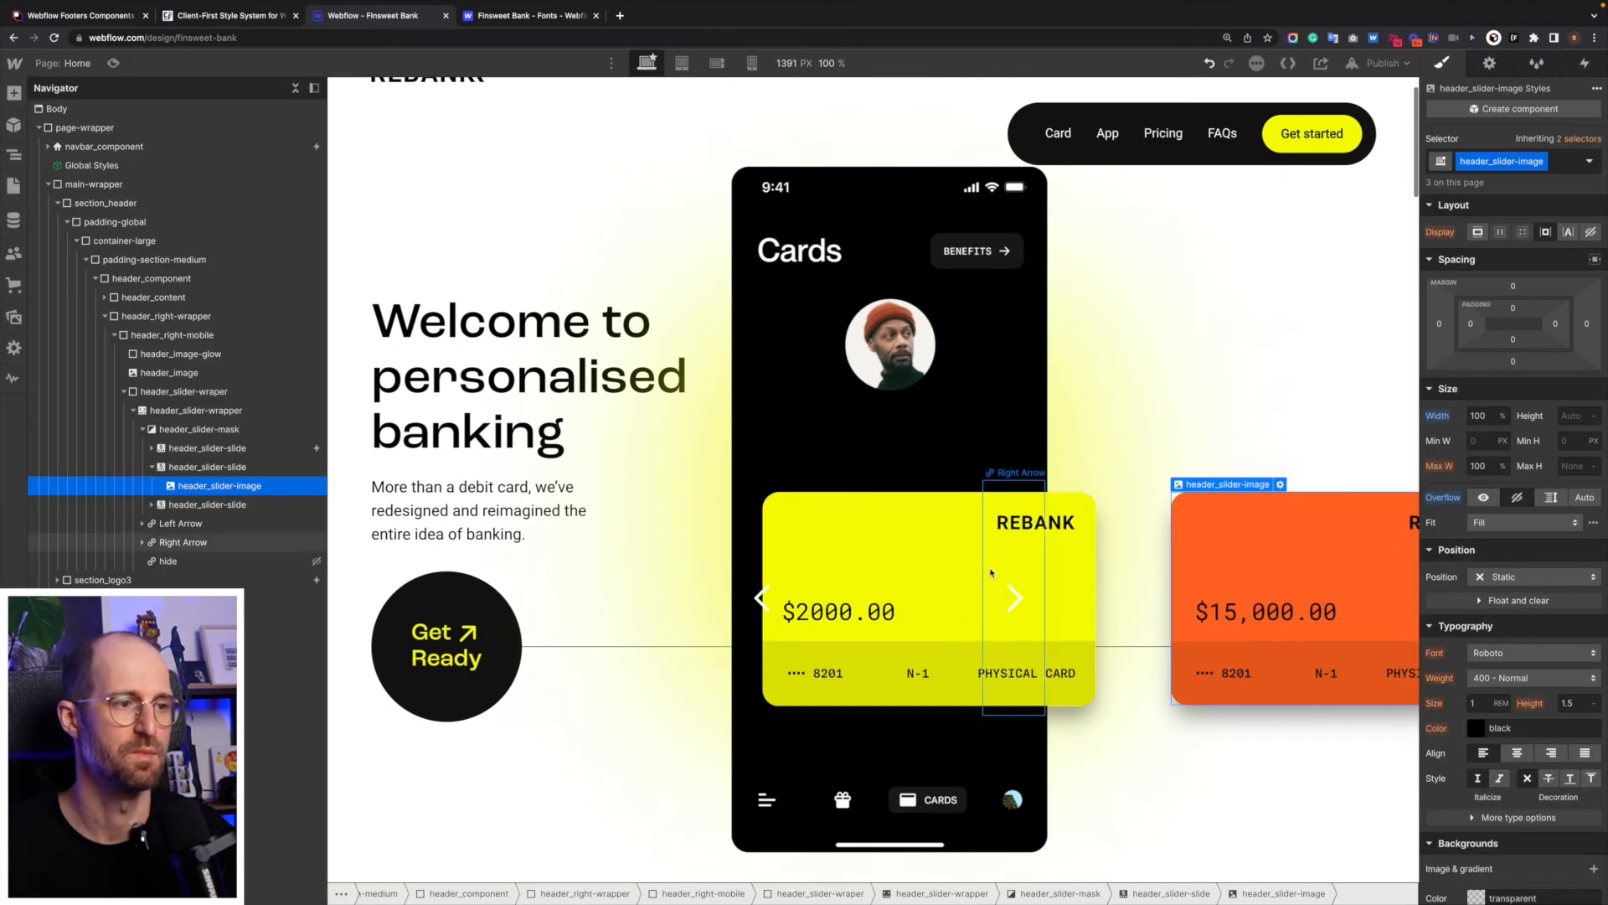
- Add the combo class "is-first" to the yellow card's header_slider-image
left_click(992, 572)
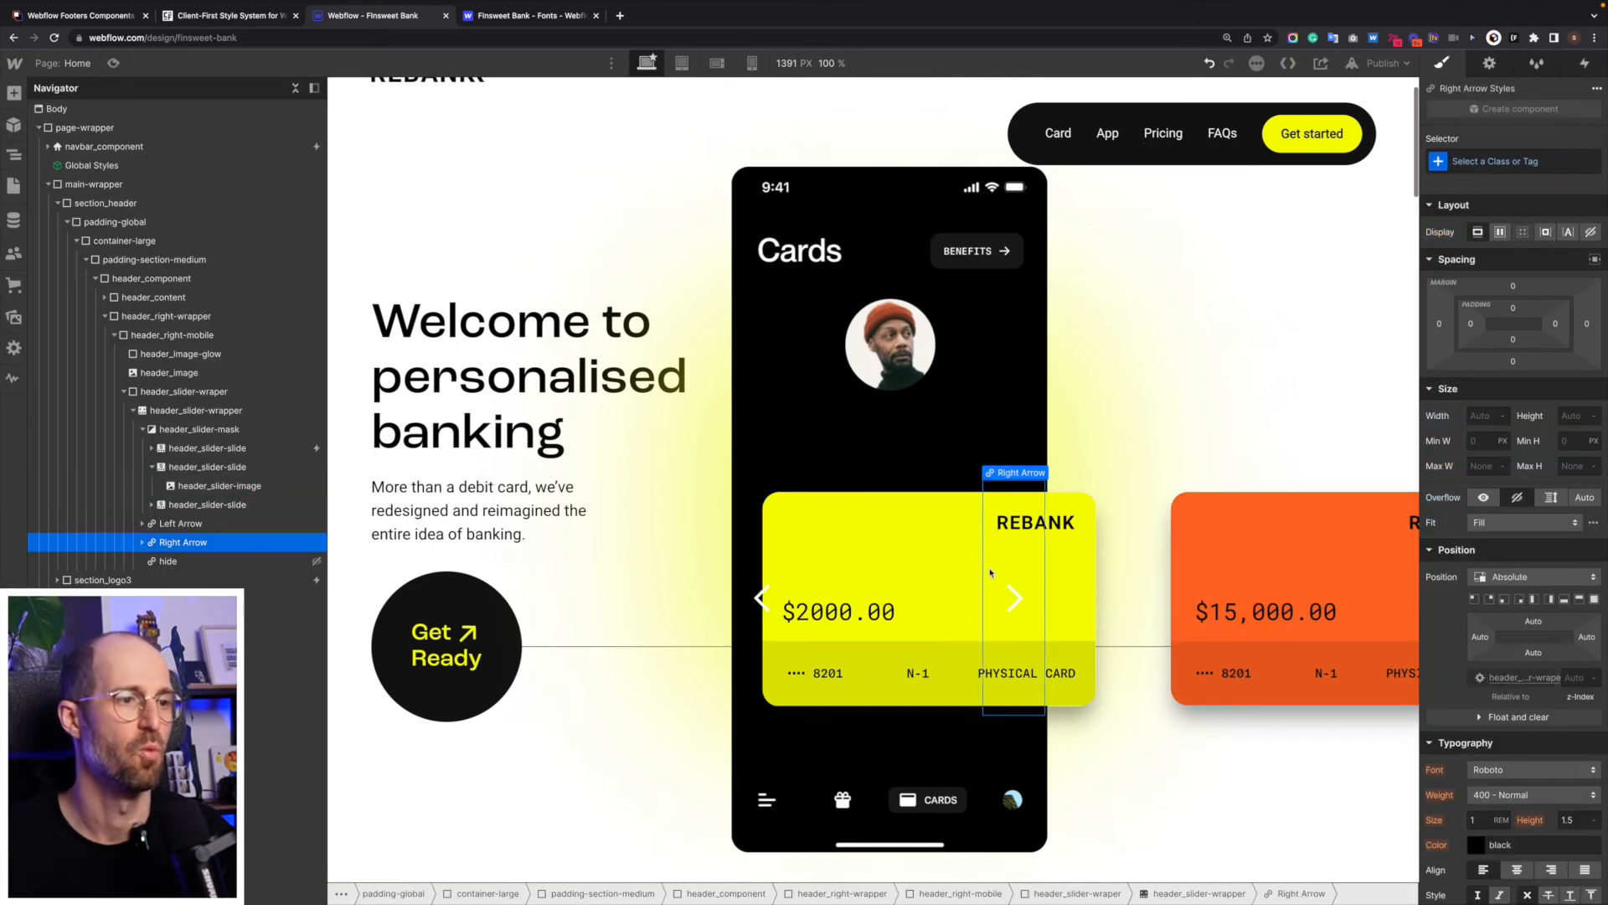
left_click(964, 554)
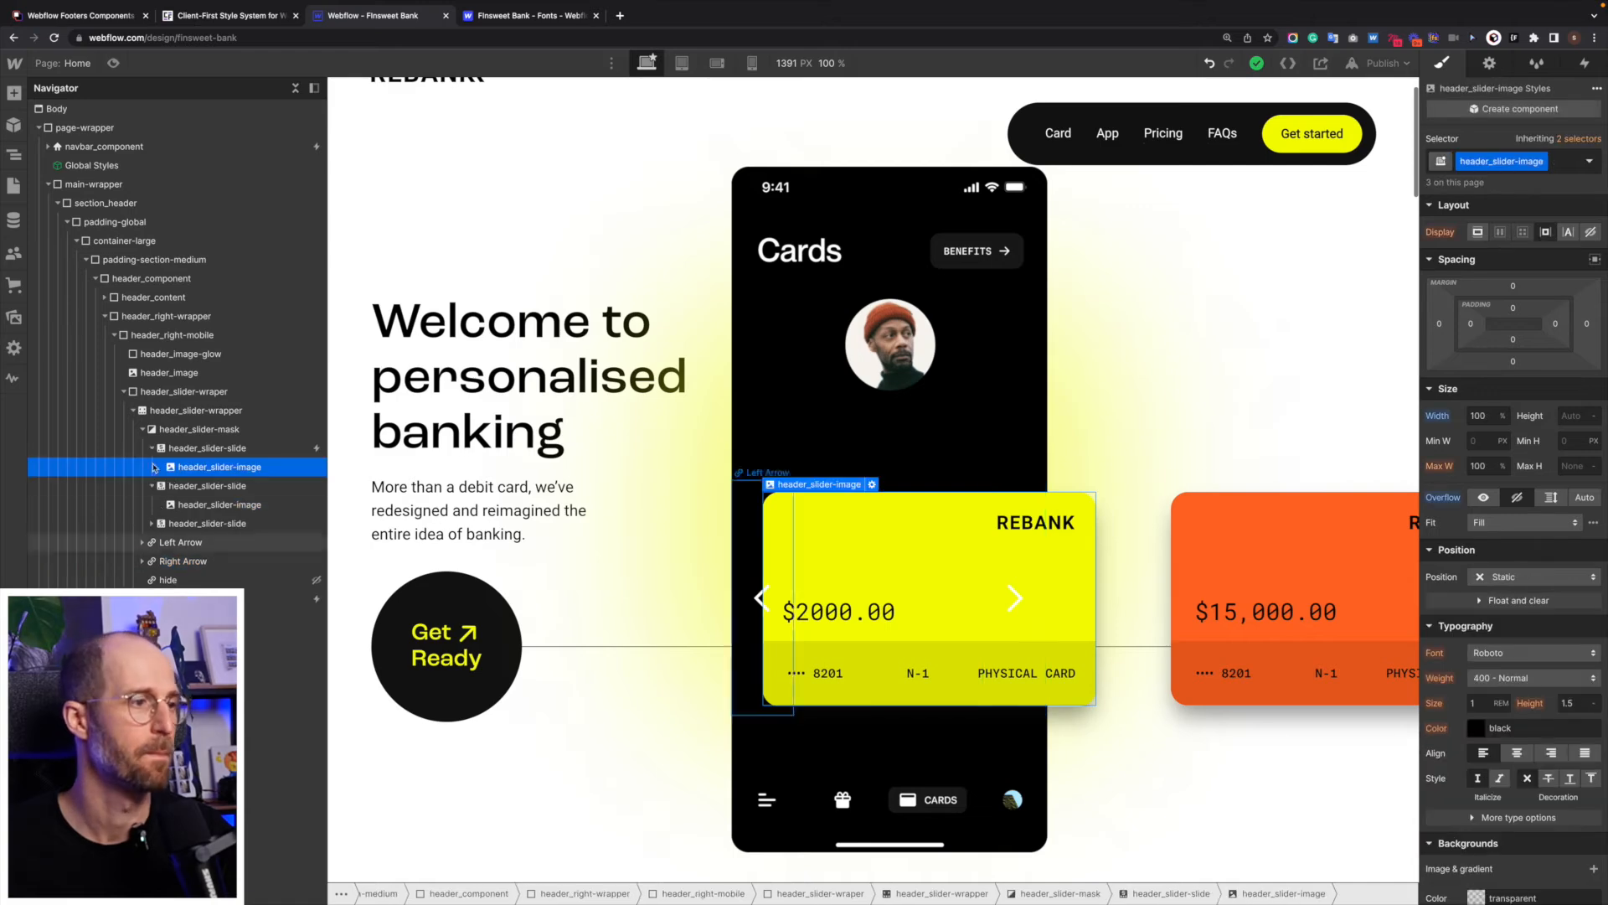
left_click(212, 454)
left_click(212, 467)
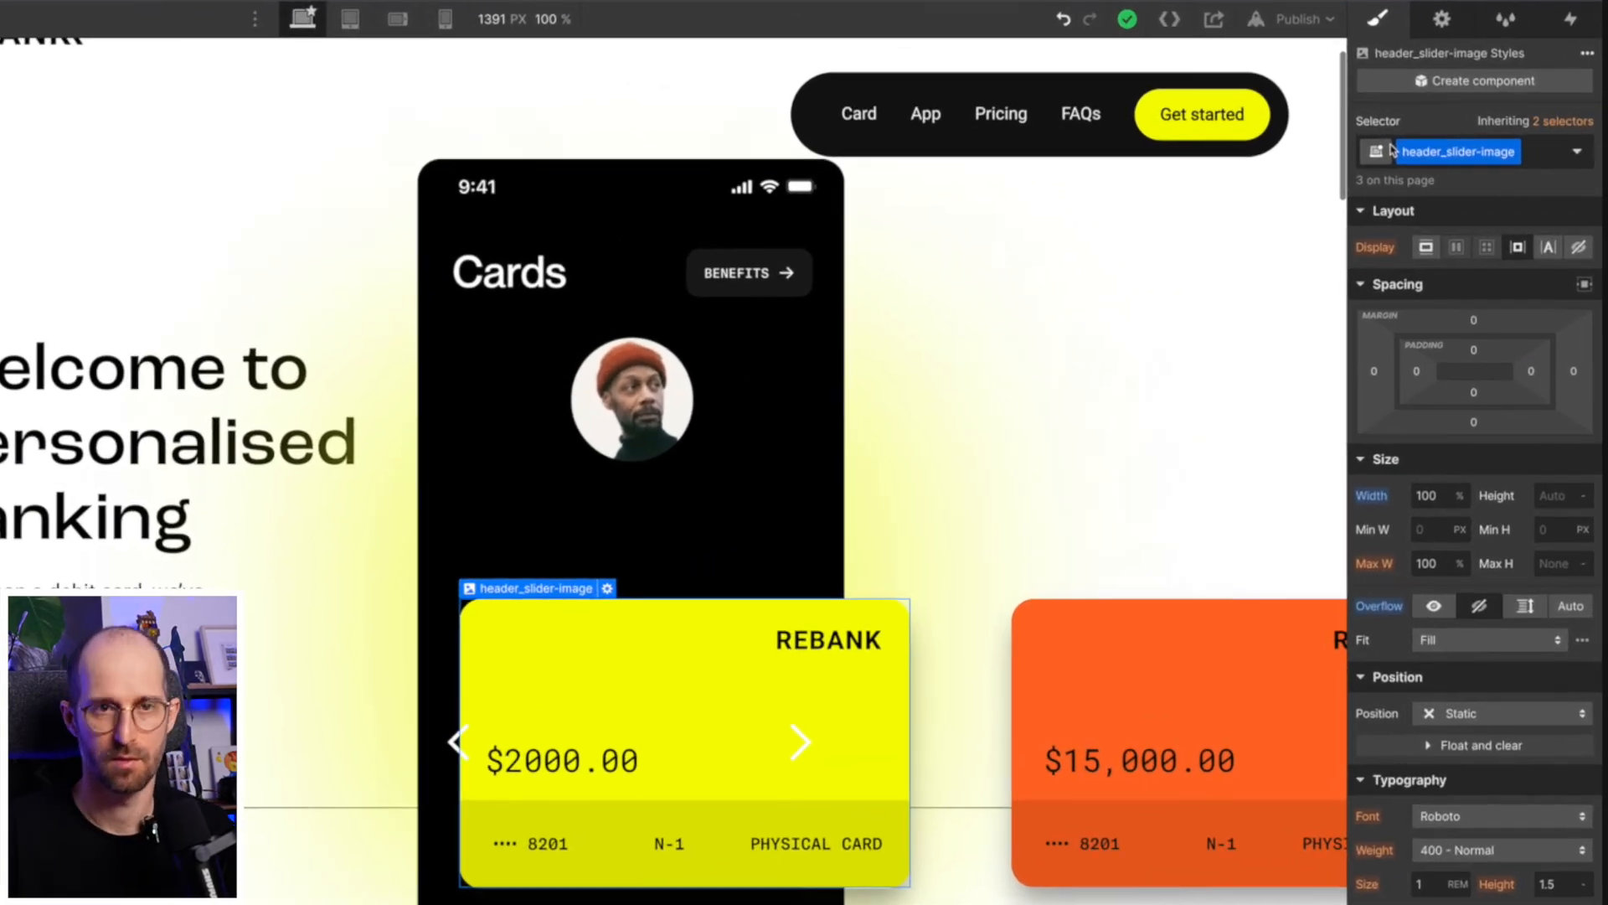
left_click(1455, 161)
type("is-first")
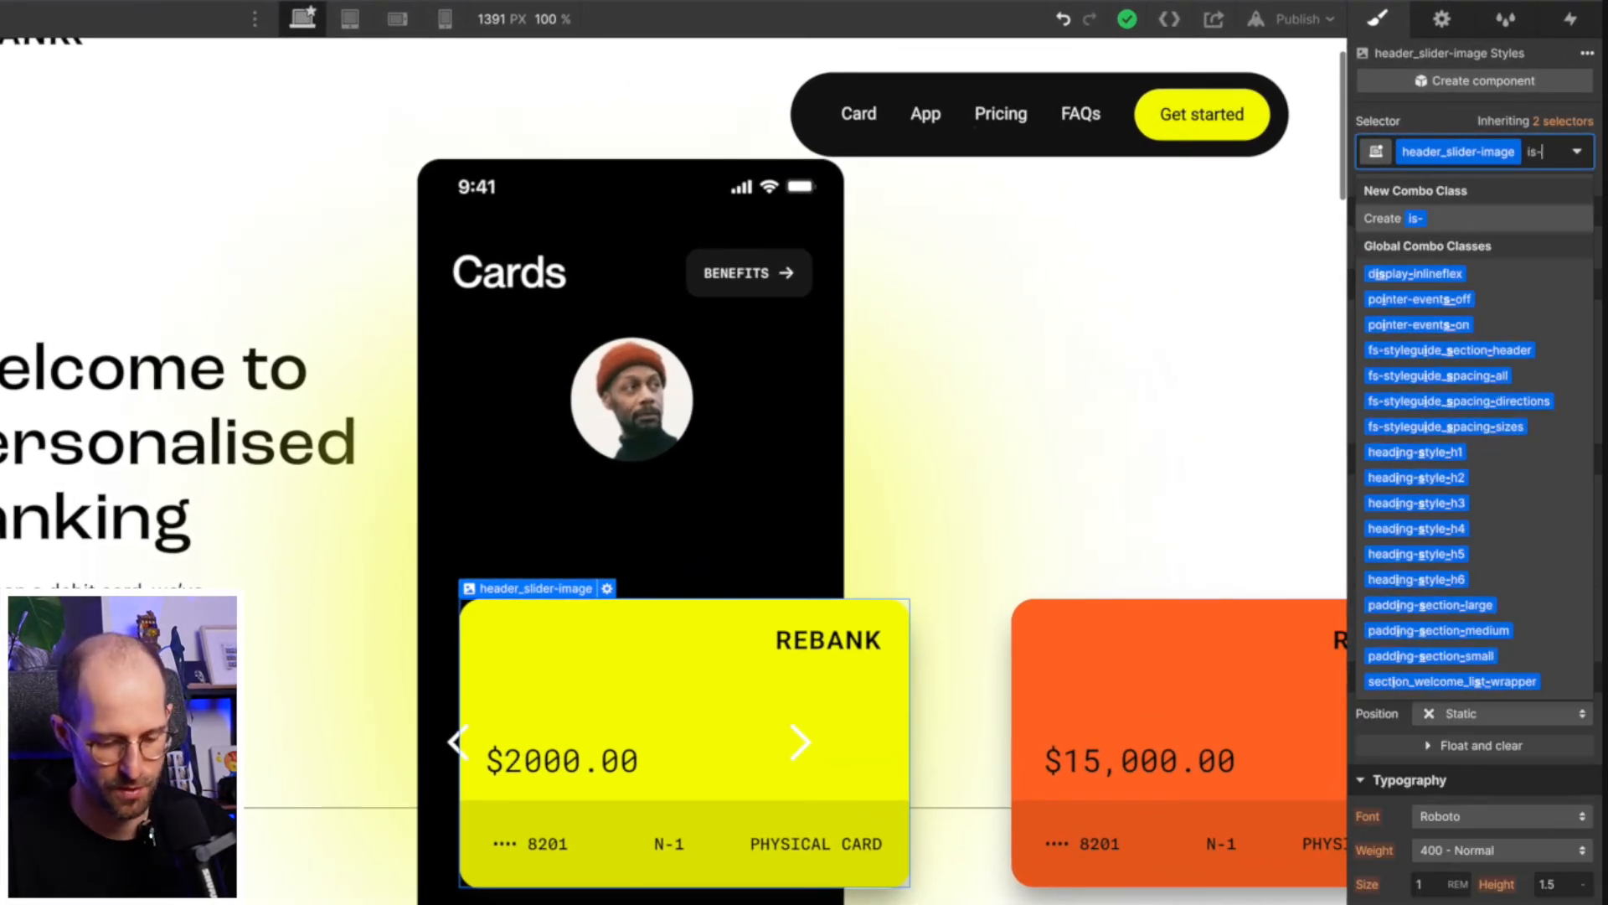
key("Return")
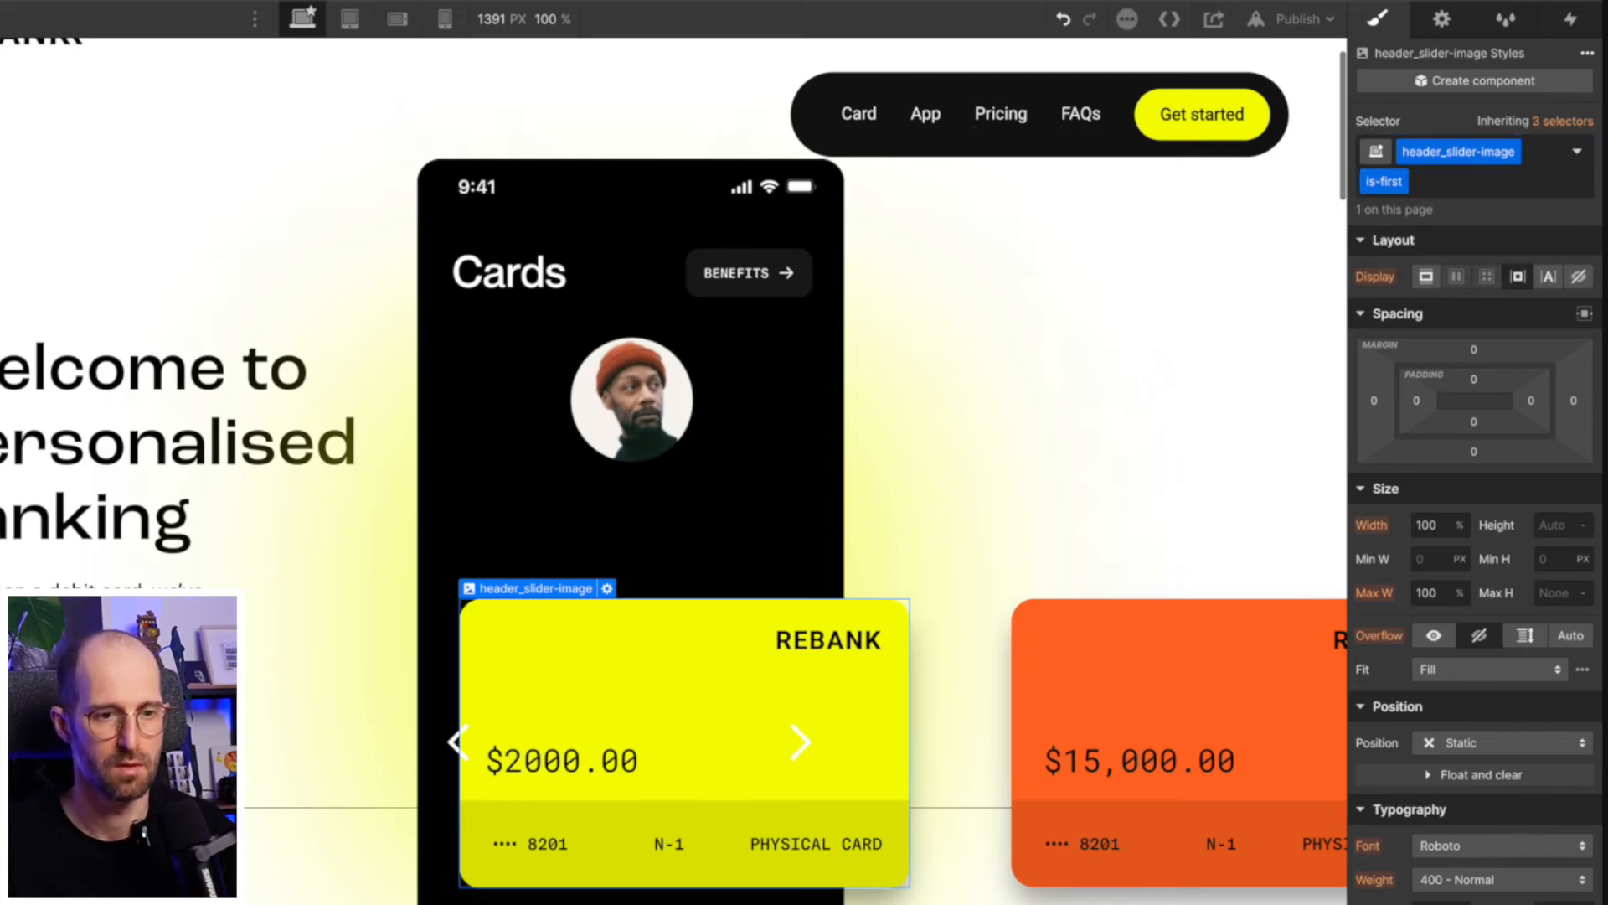
- Set the scale transform of the yellow card's is-first combo class to 1
scroll(1515, 720, "down", 10)
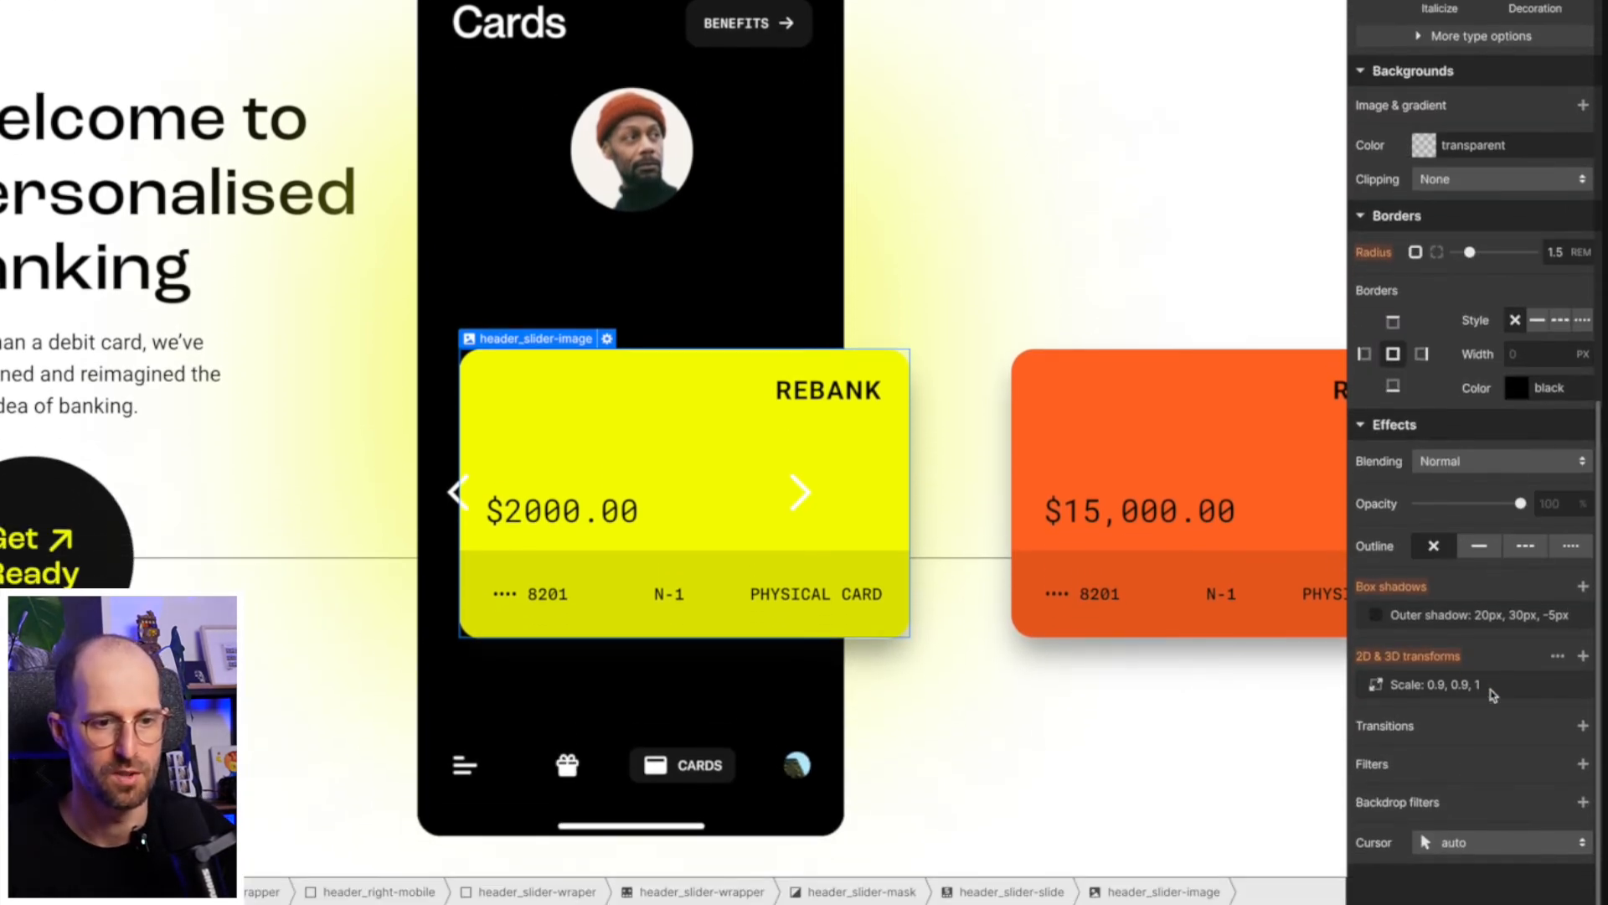
left_click(1492, 689)
left_click(1548, 767)
type("1")
key("Return")
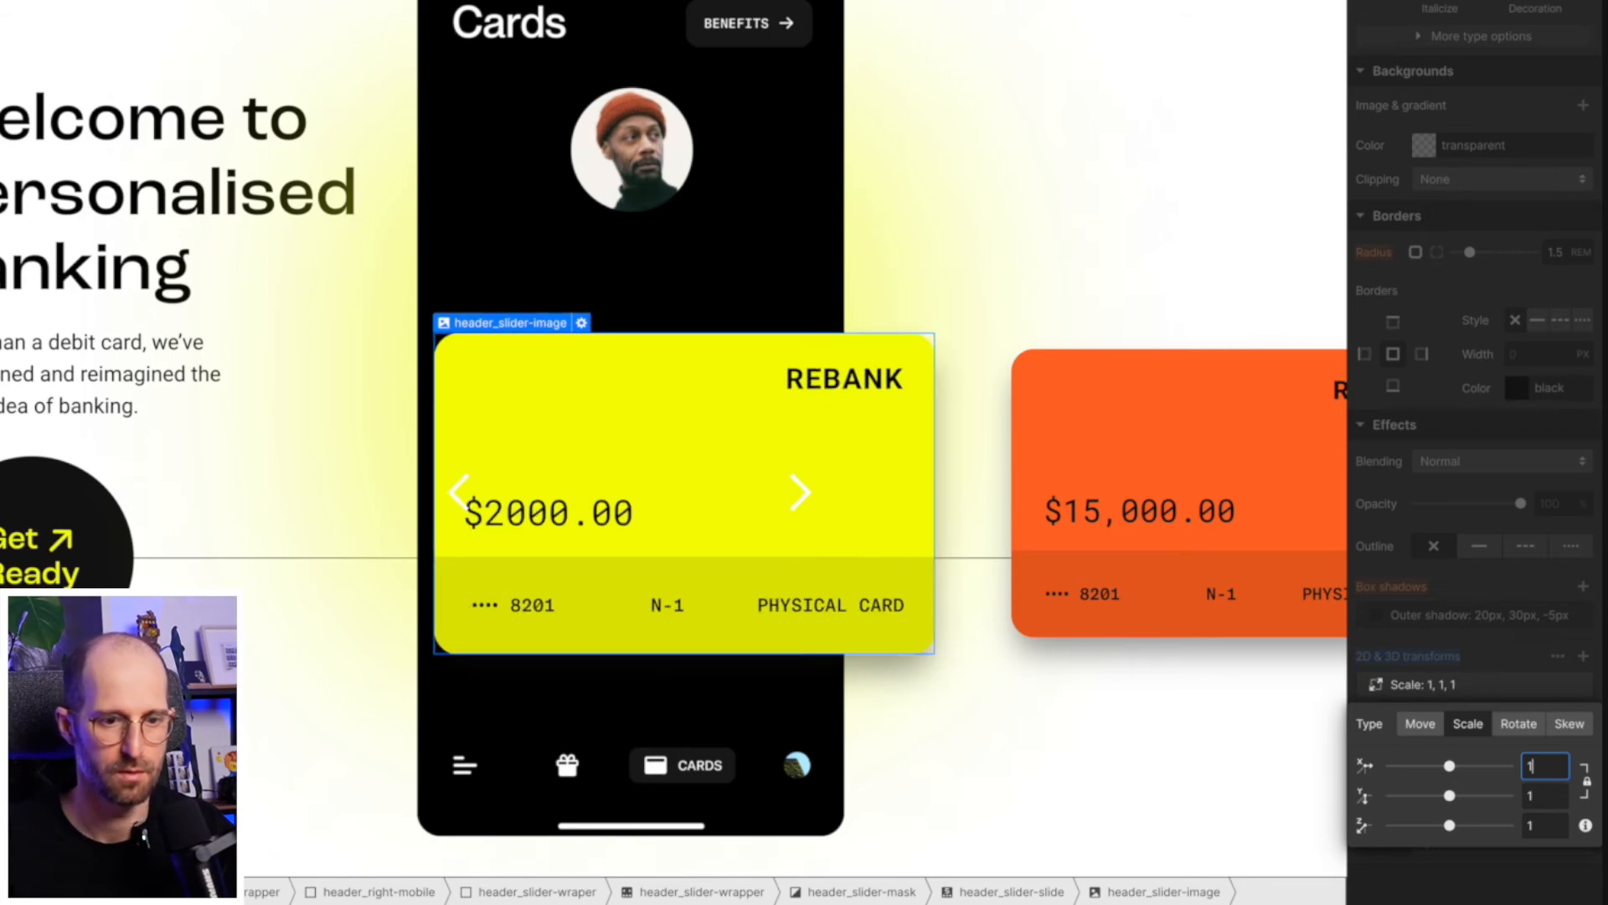
- Preview the page, move forward and back through the cards to test the first card's scale, and exit the preview
left_click(113, 63)
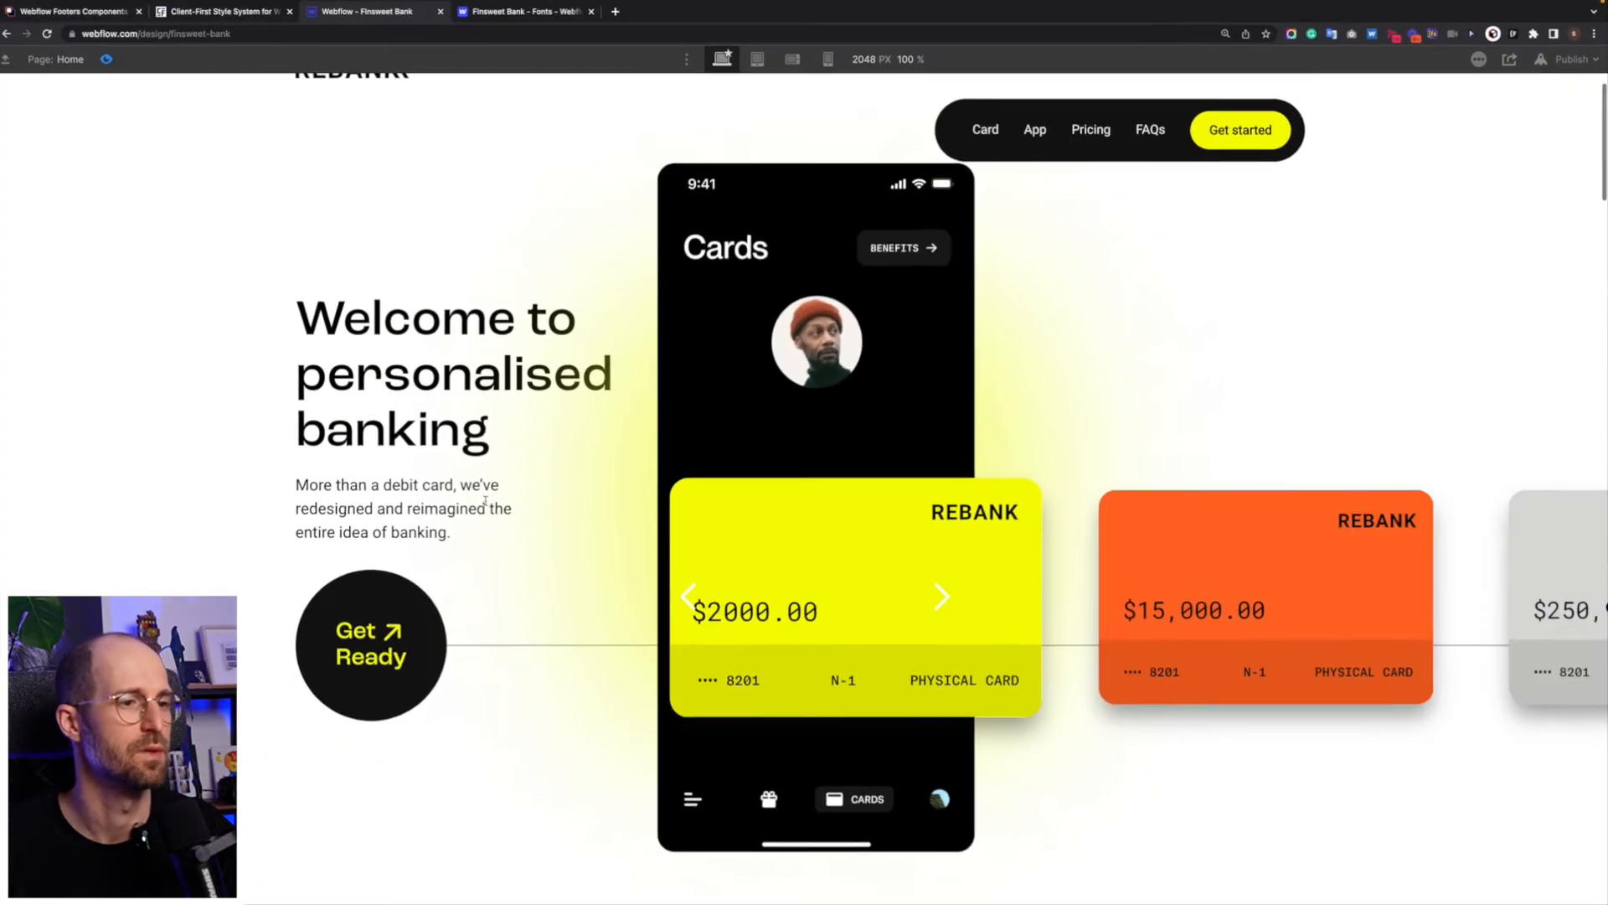
left_click(947, 611)
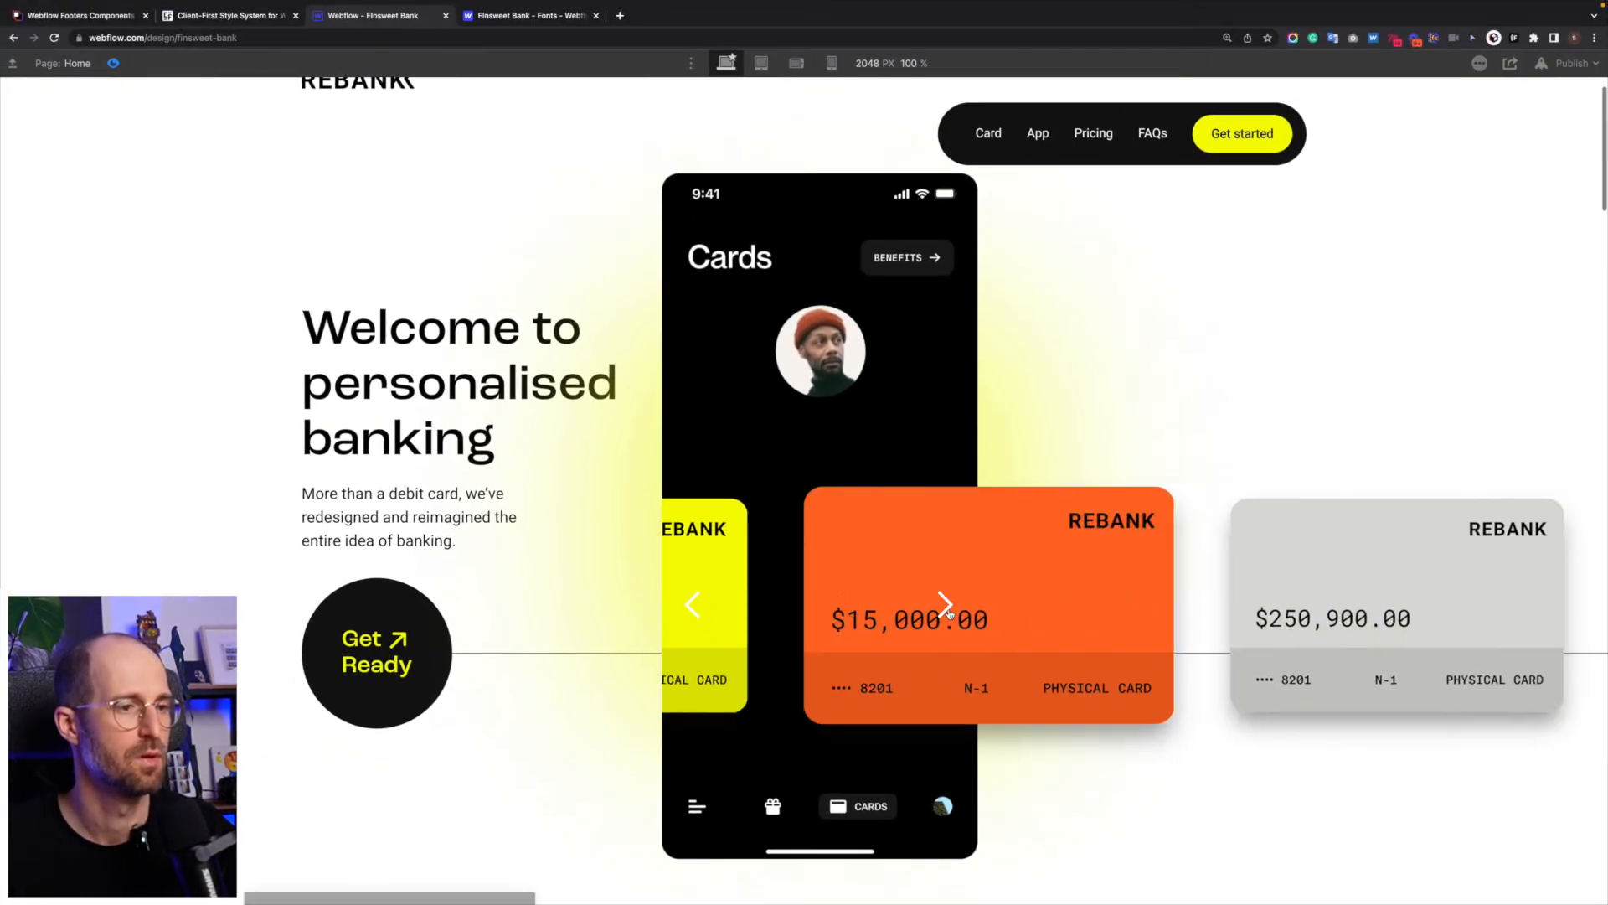
left_click(935, 617)
left_click(692, 601)
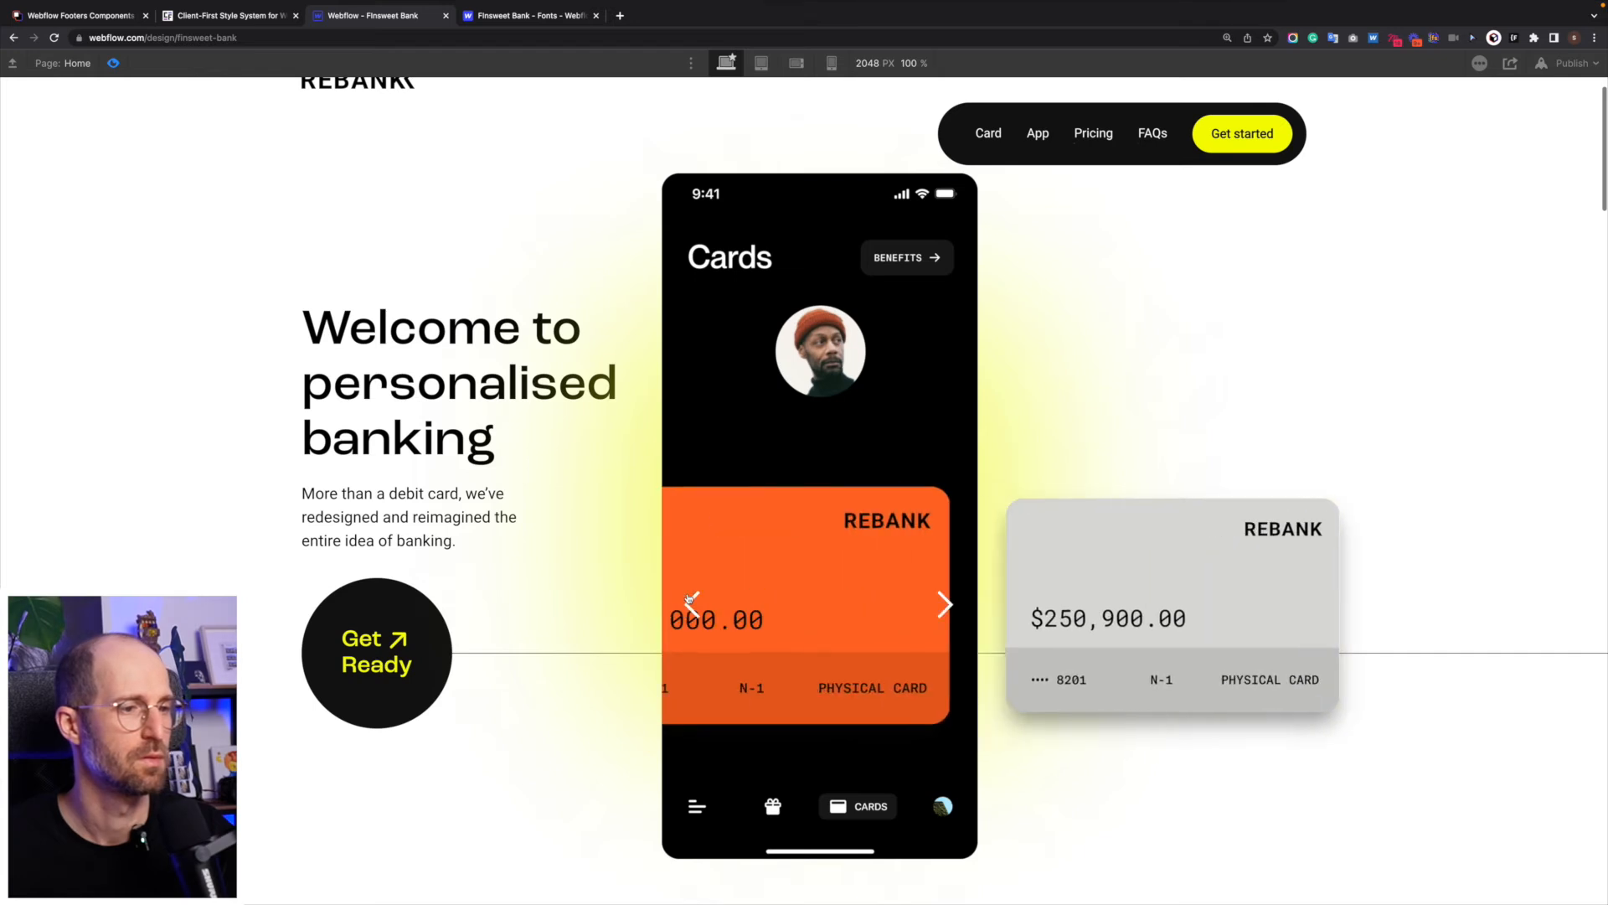
left_click(690, 600)
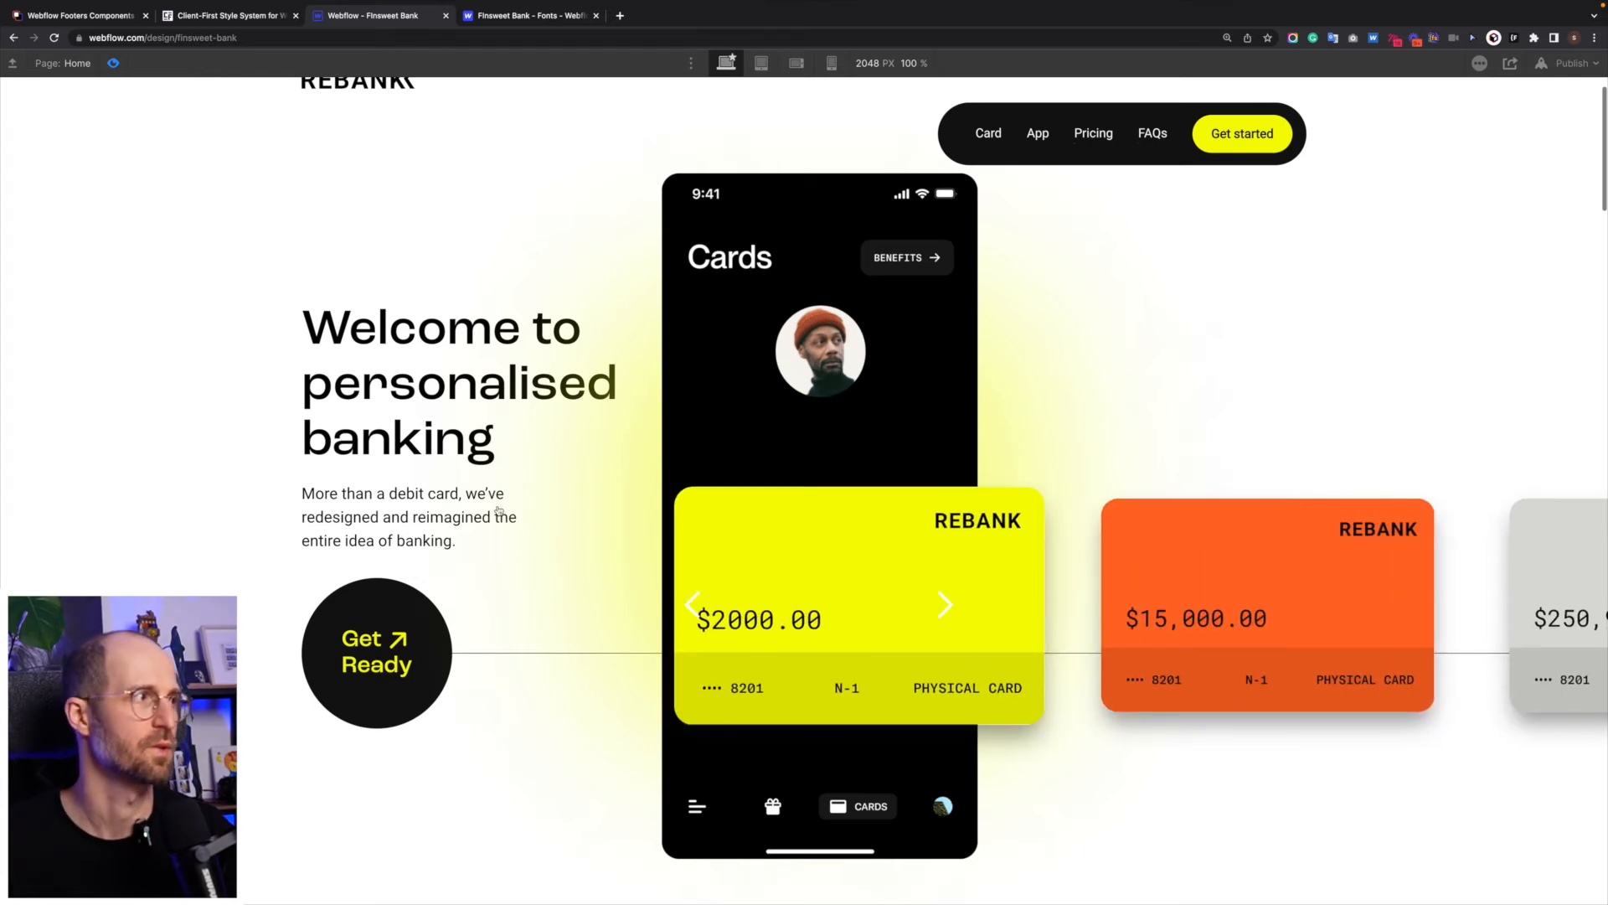
left_click(113, 63)
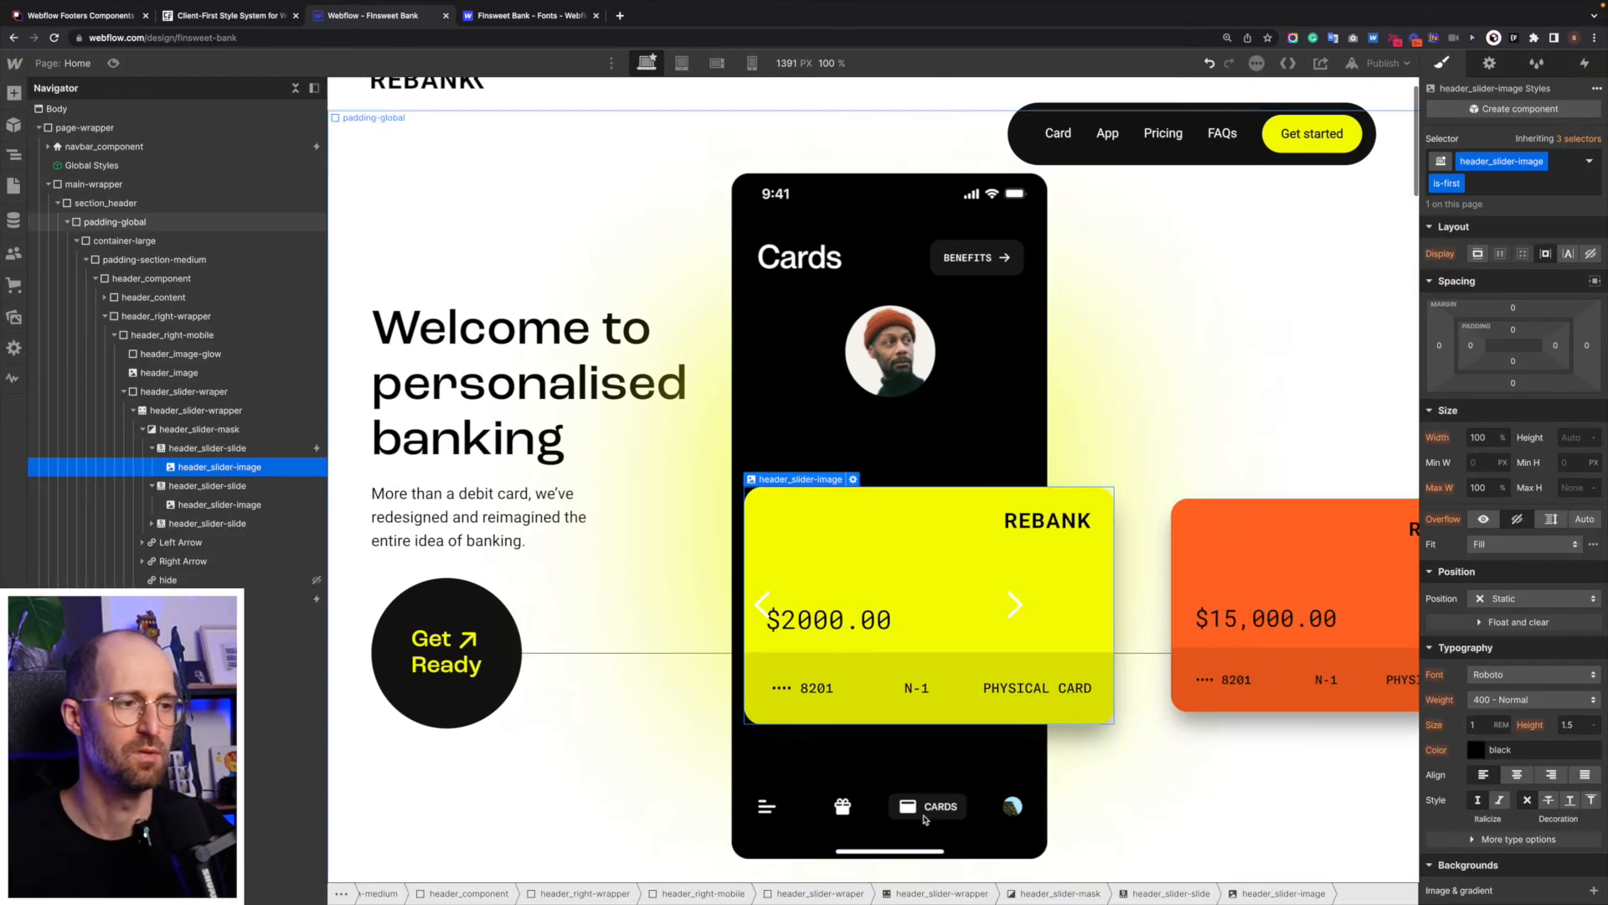
scroll(955, 684, "up", 1)
scroll(955, 683, "down", 1)
scroll(955, 683, "up", 1)
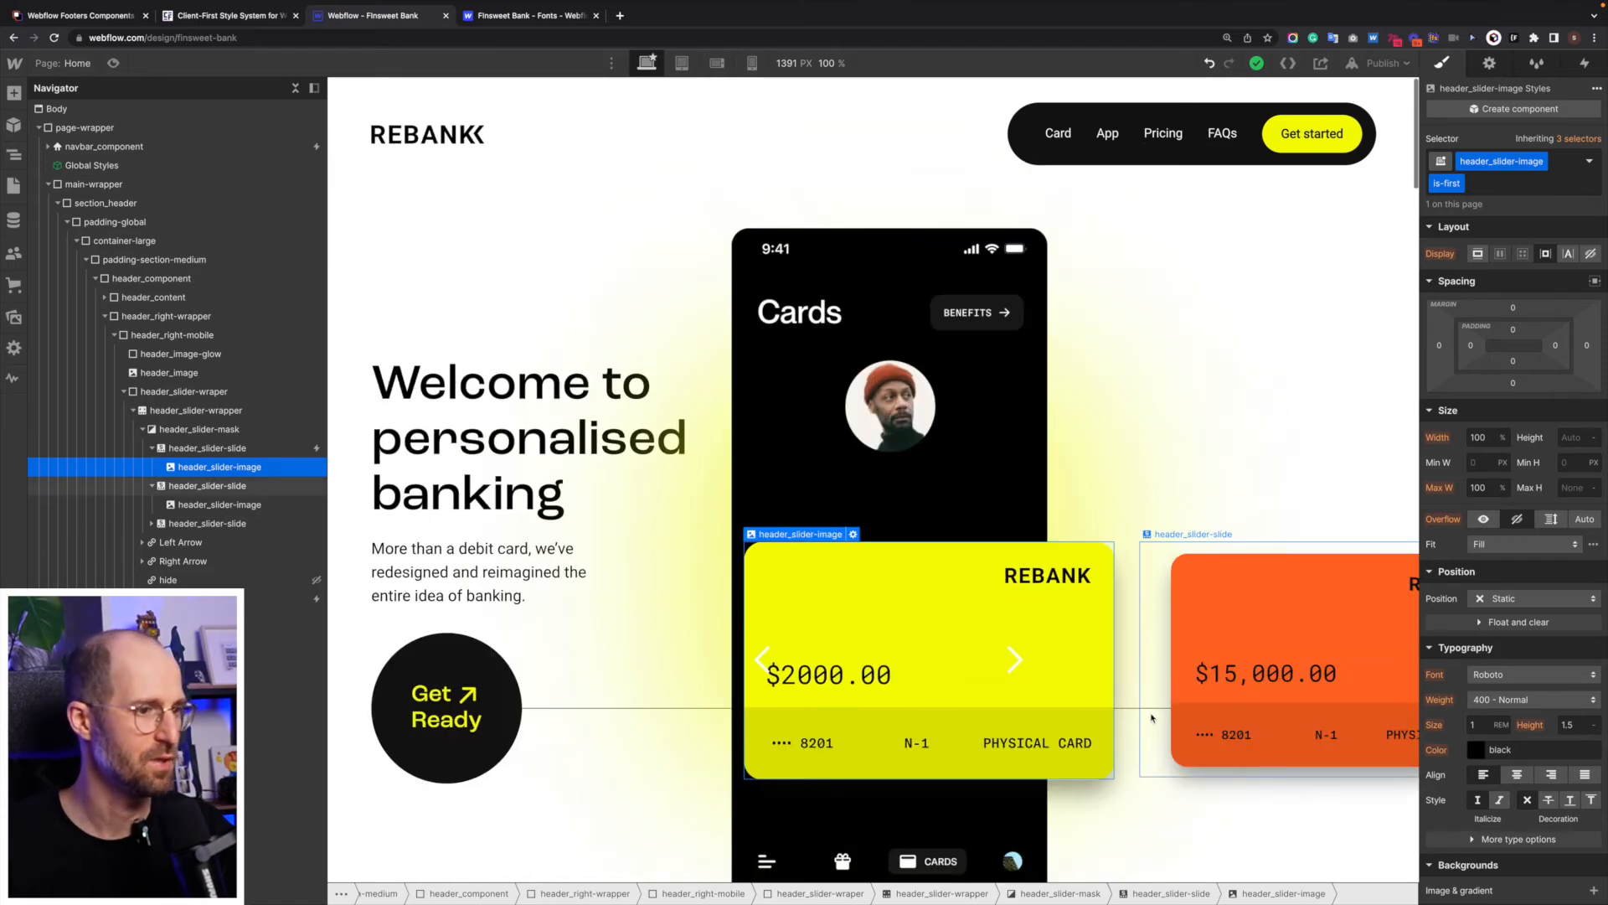
scroll(829, 612, "down", 1)
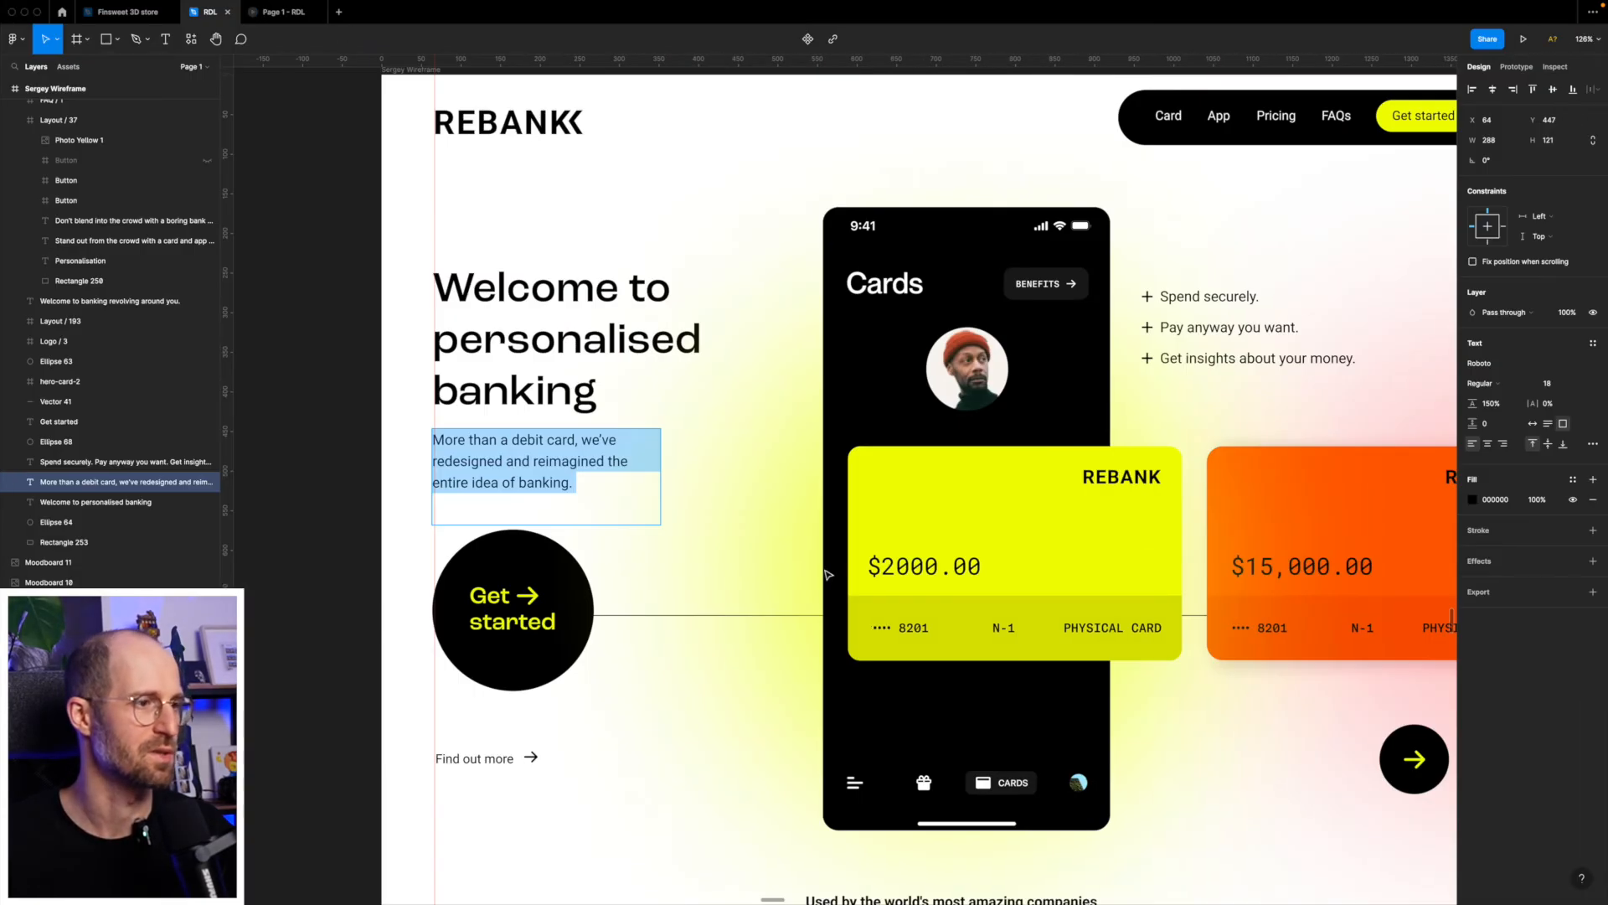
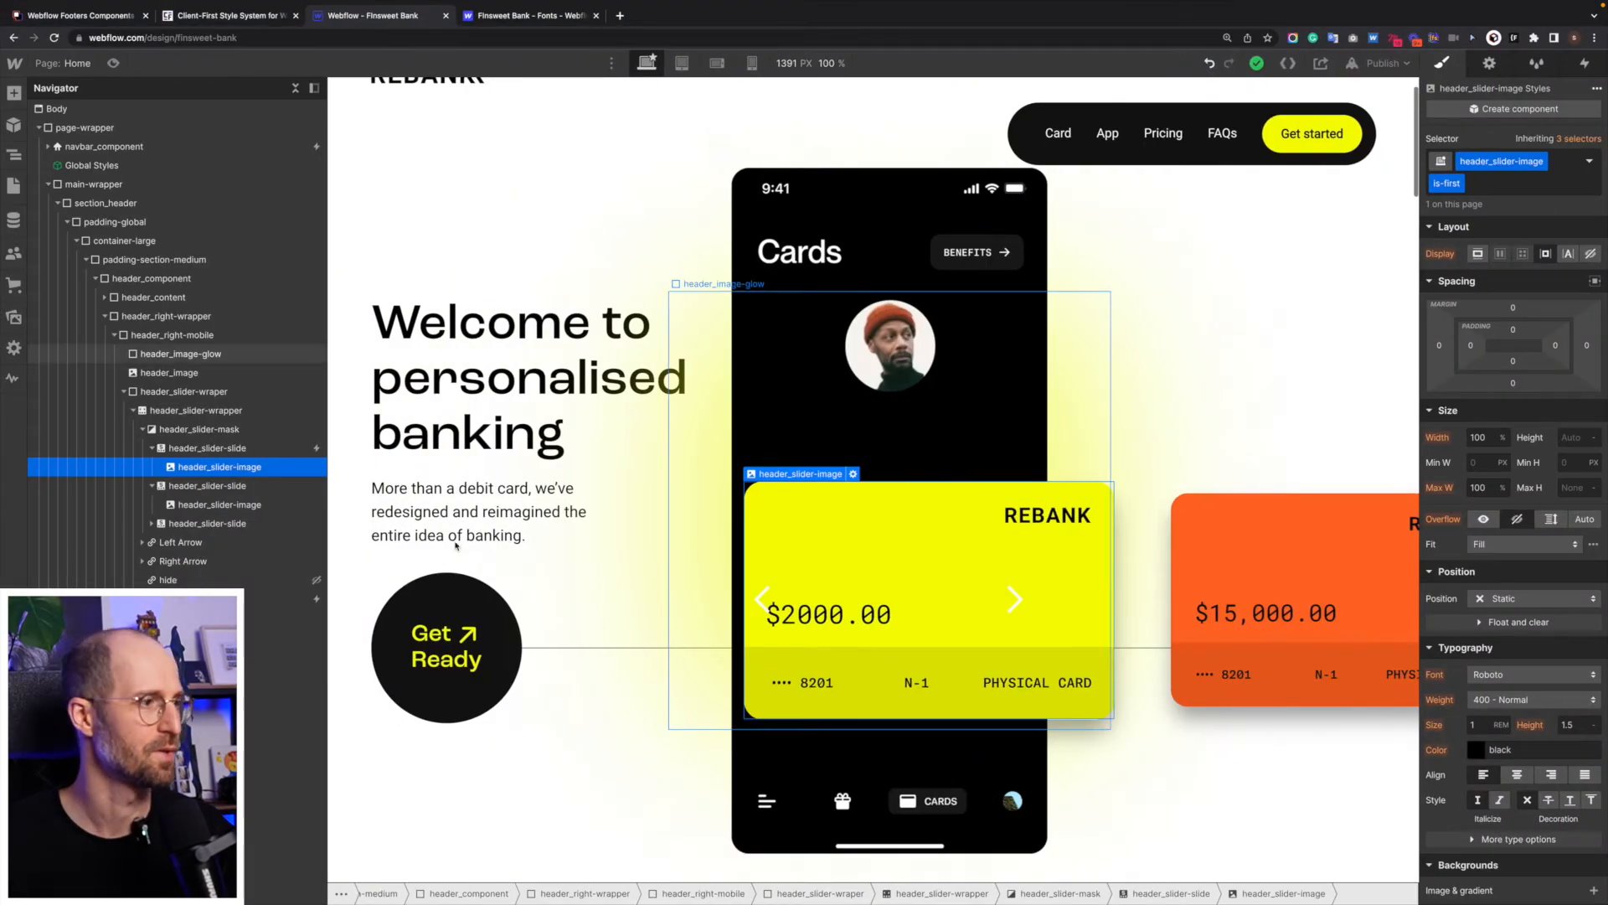
- Duplicate the margin-top block that holds the Get Ready button inside header_content
left_click(419, 619)
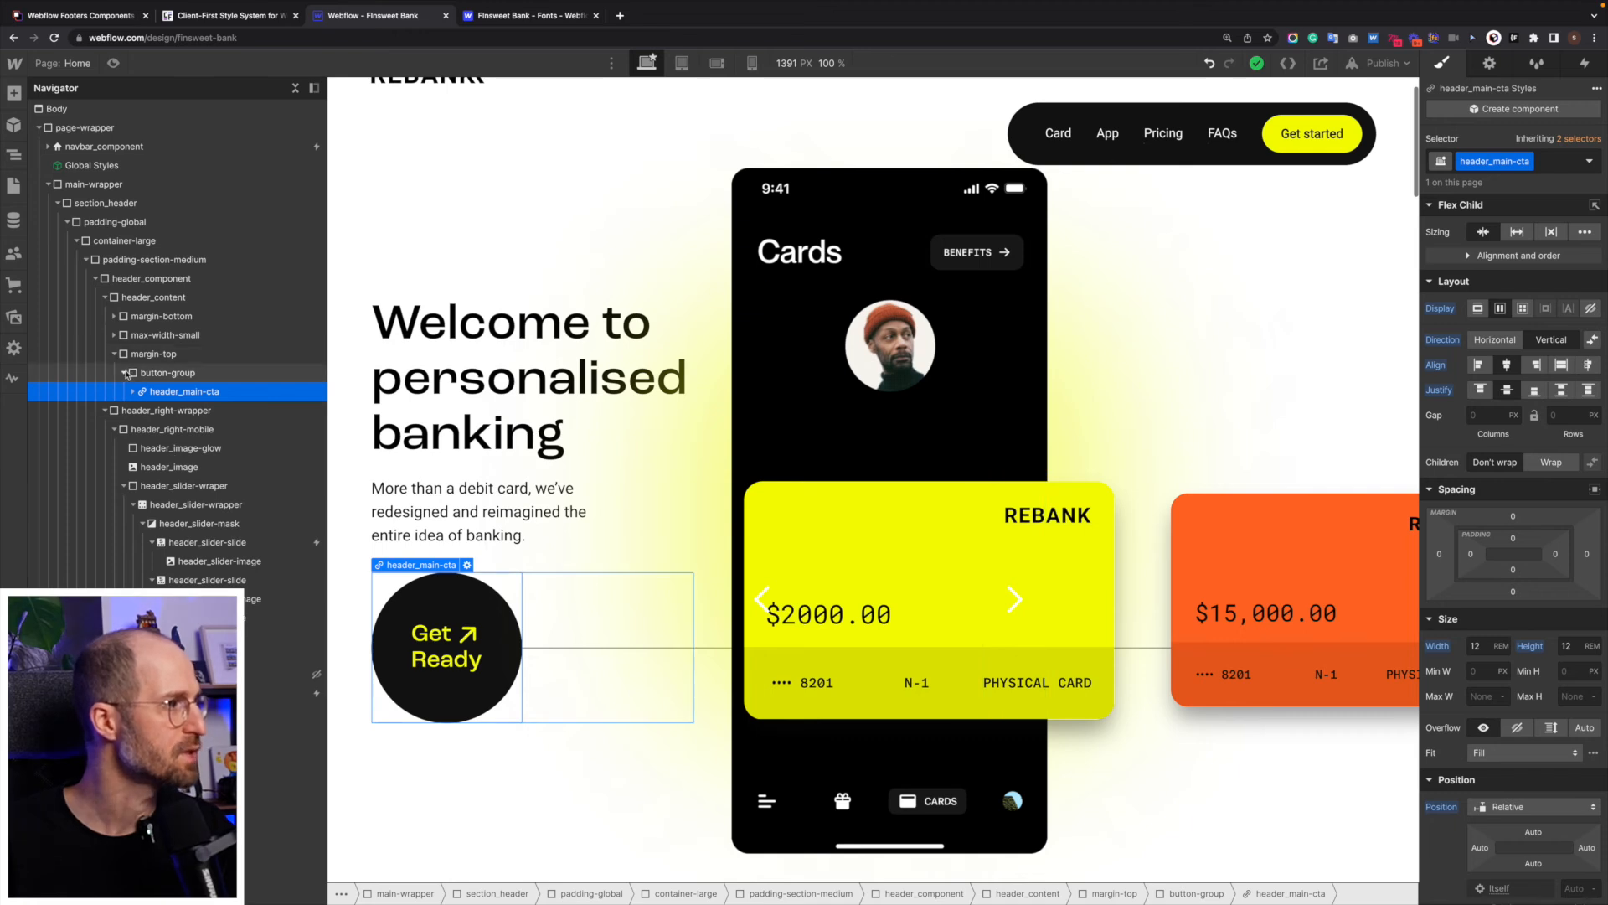
left_click(123, 372)
left_click(156, 355)
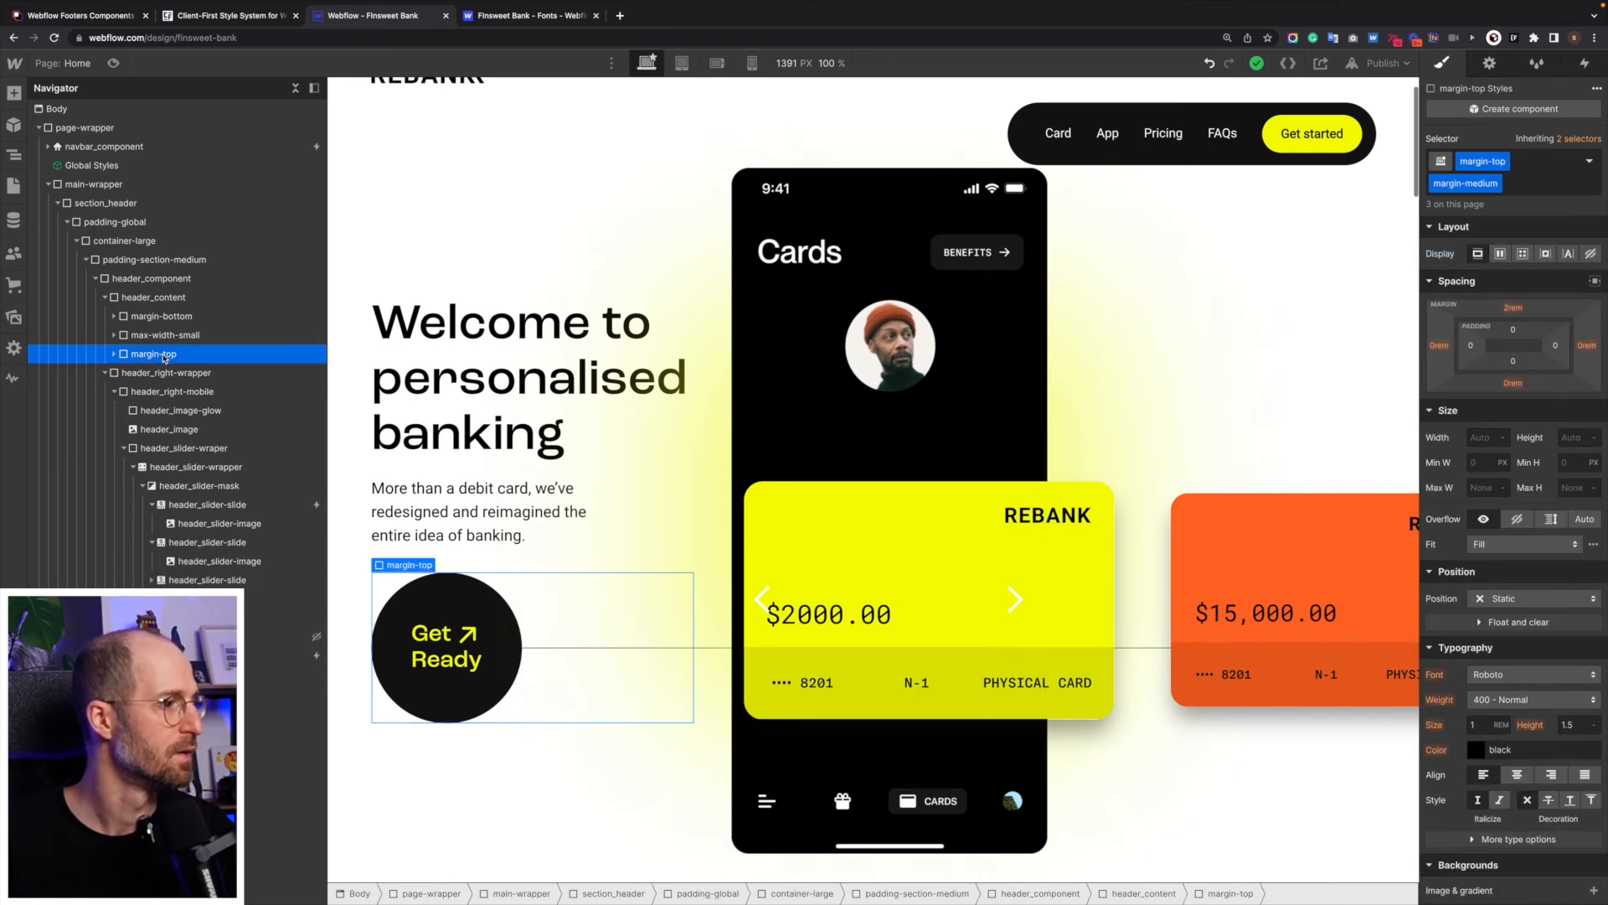
left_click(178, 335)
left_click(159, 354)
left_click(146, 191)
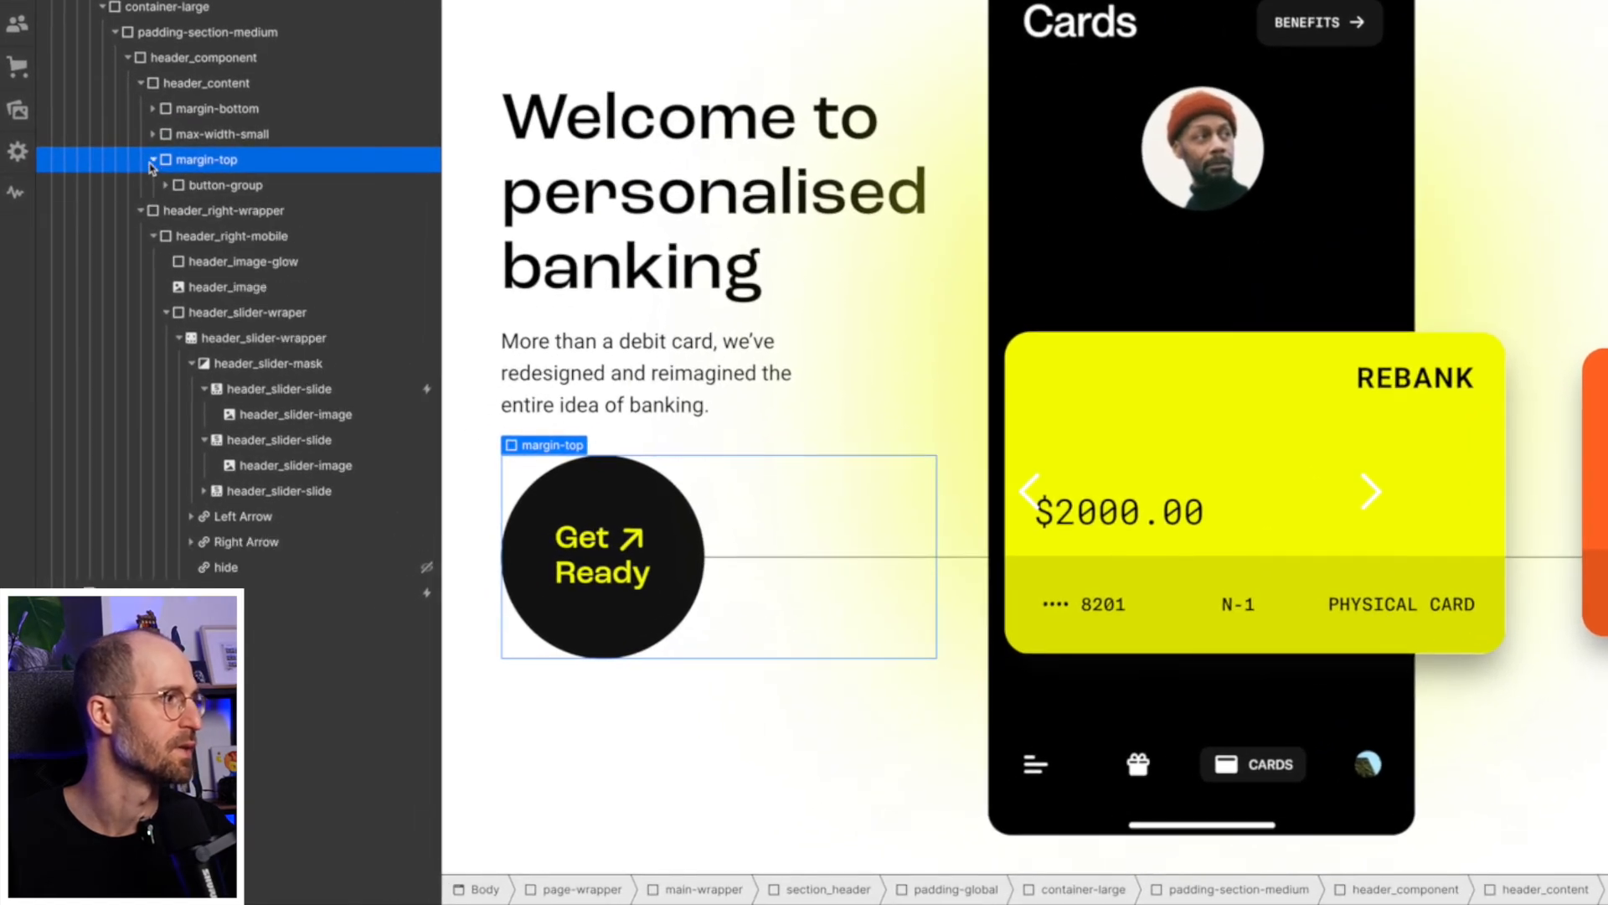
left_click(153, 159)
key("ctrl+d")
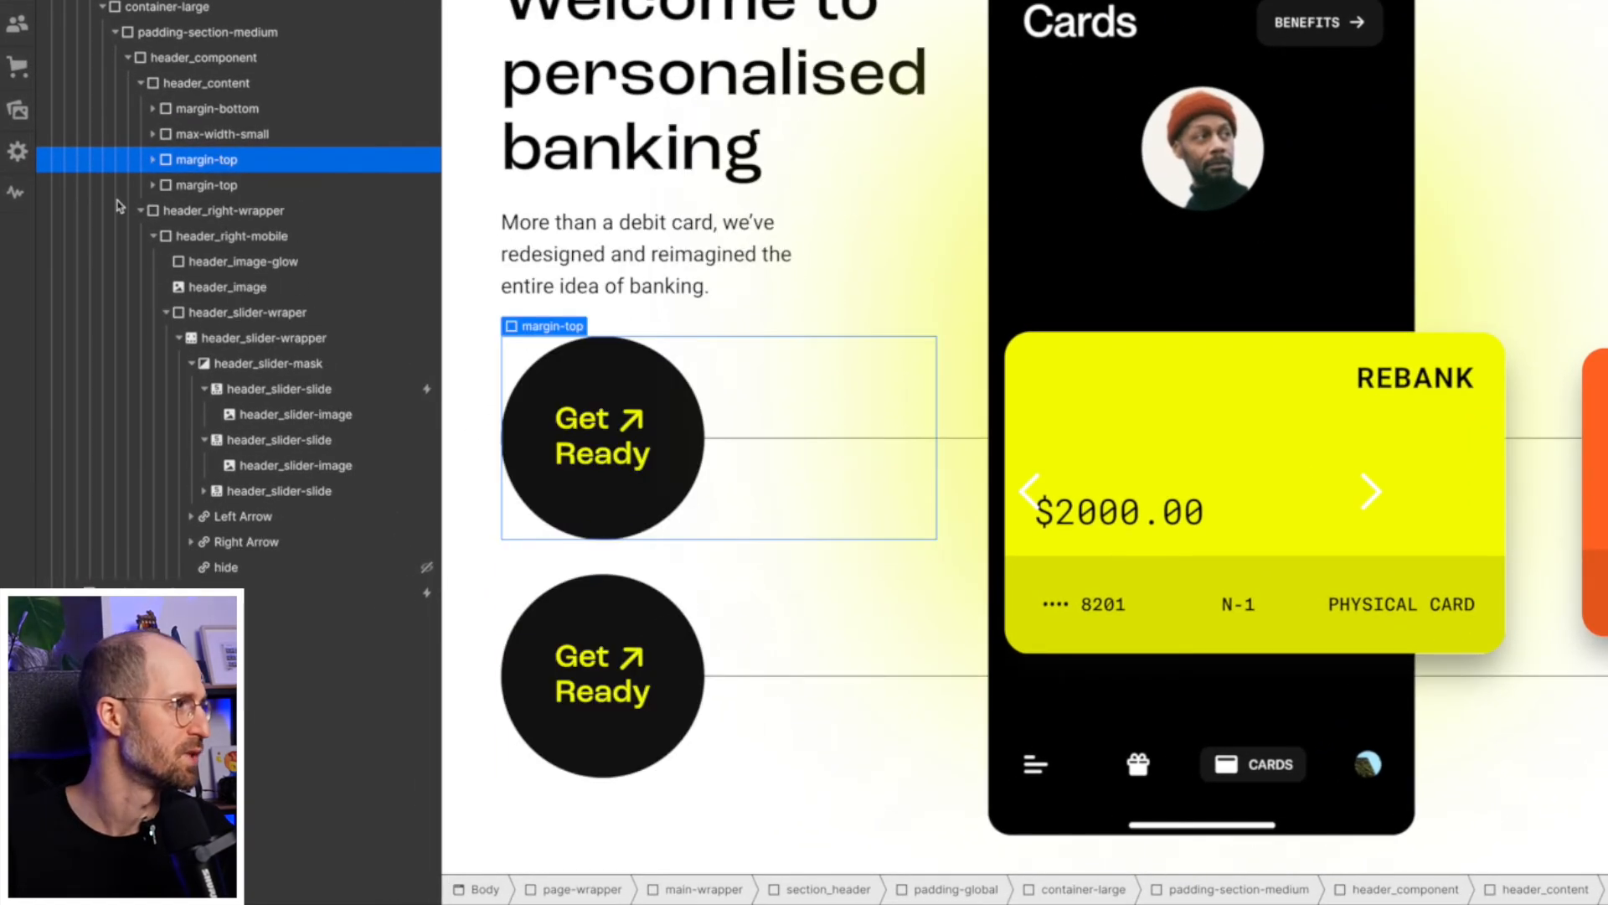
- Delete the button-group from the duplicated margin-top block
left_click(167, 189)
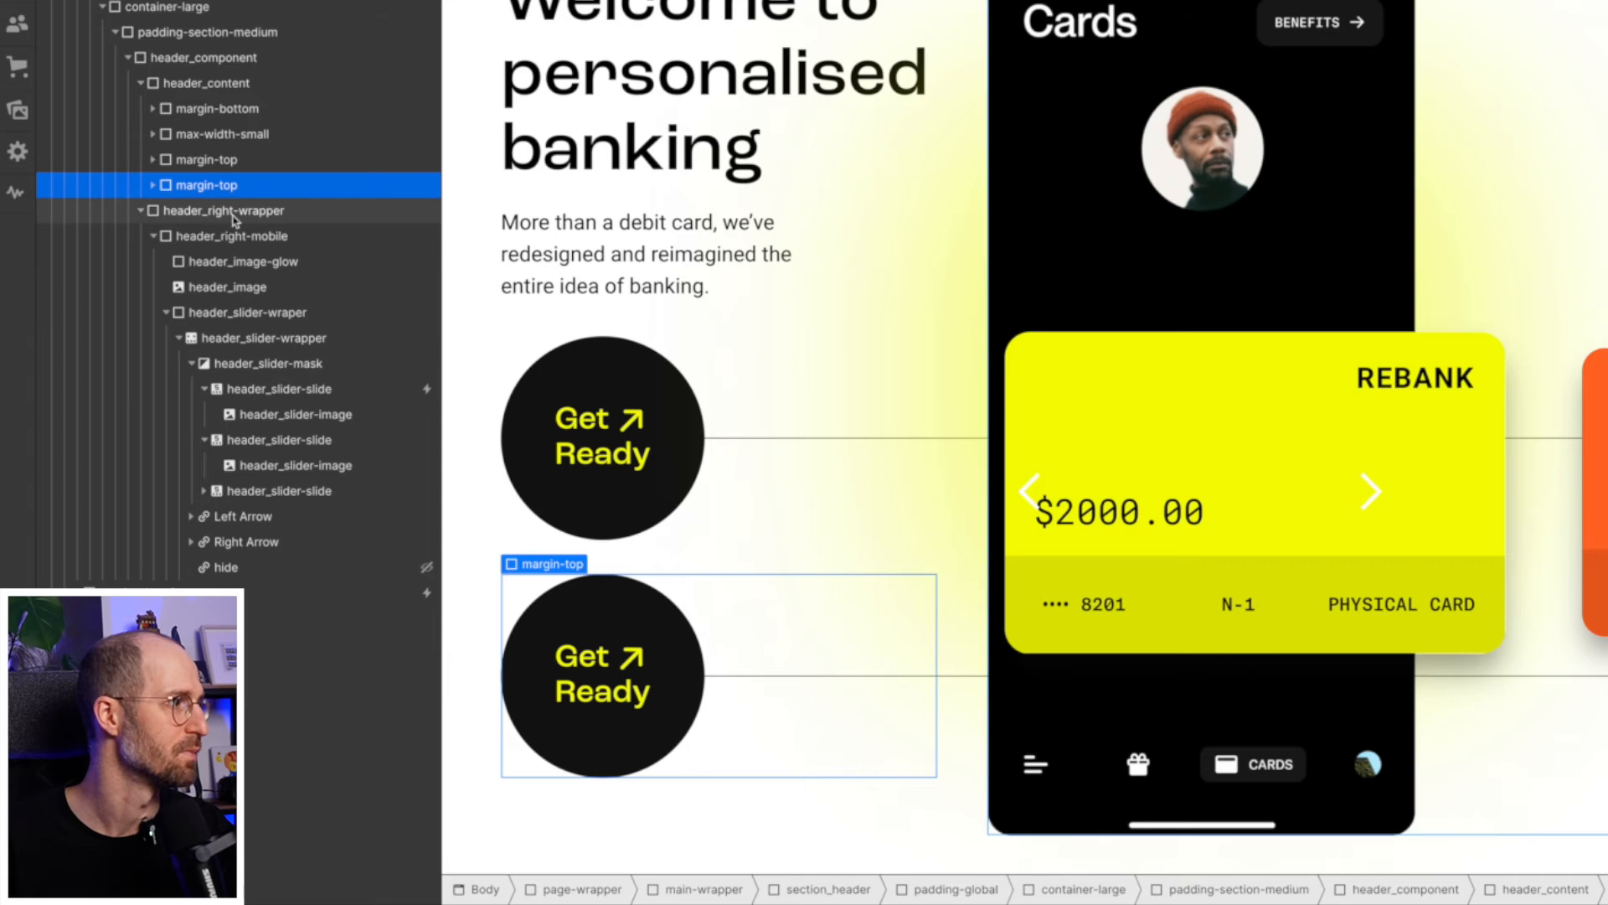
left_click(152, 184)
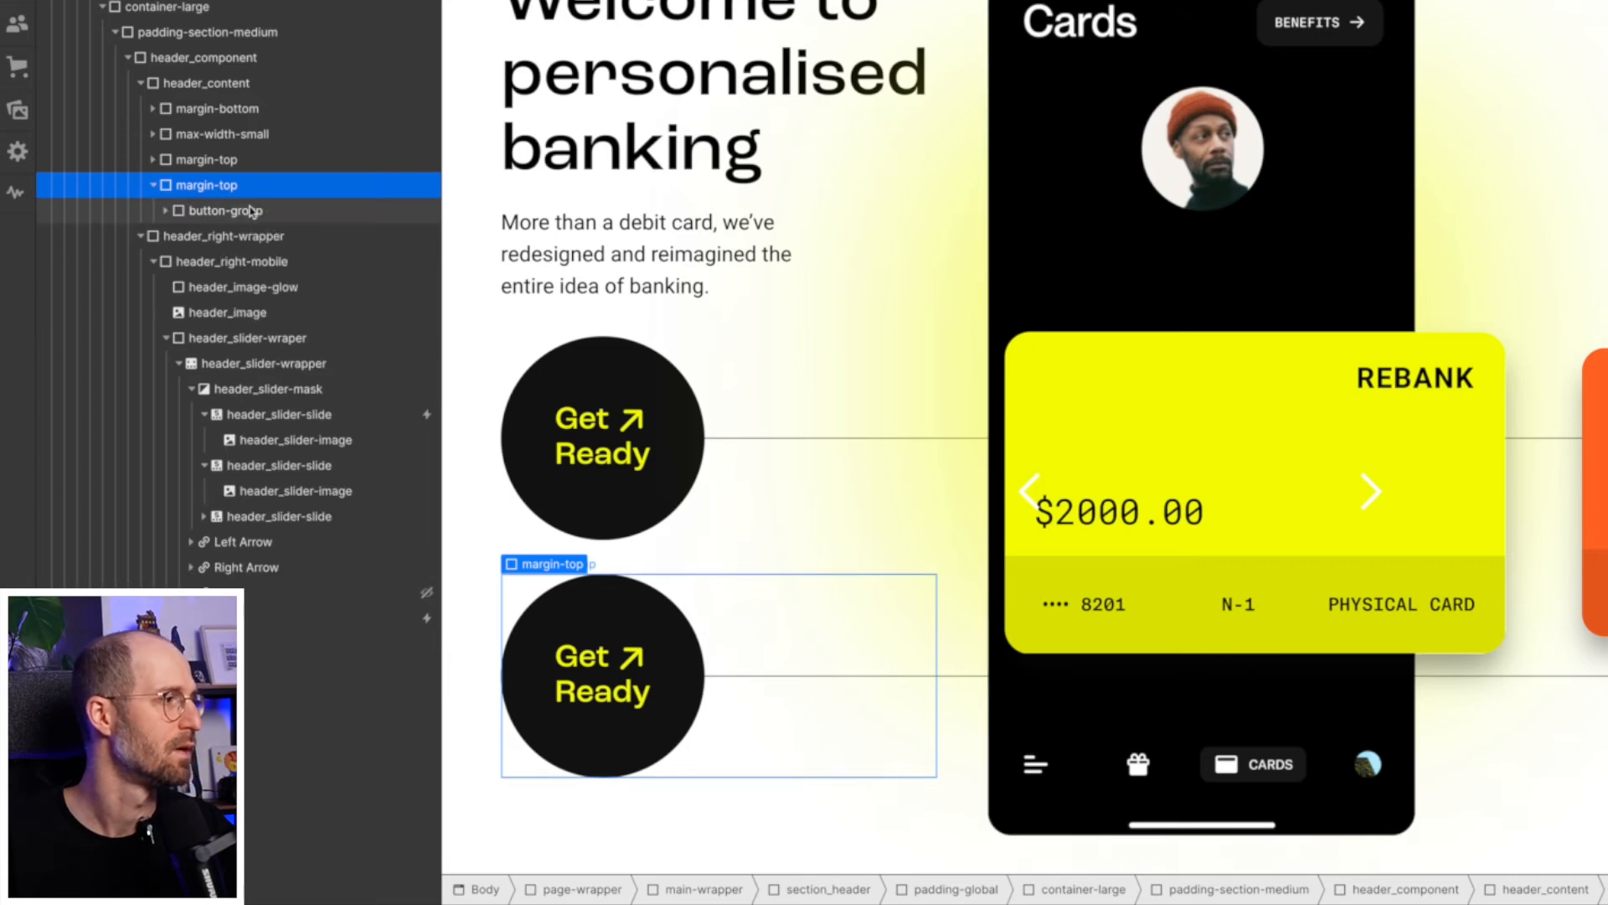
left_click(252, 210)
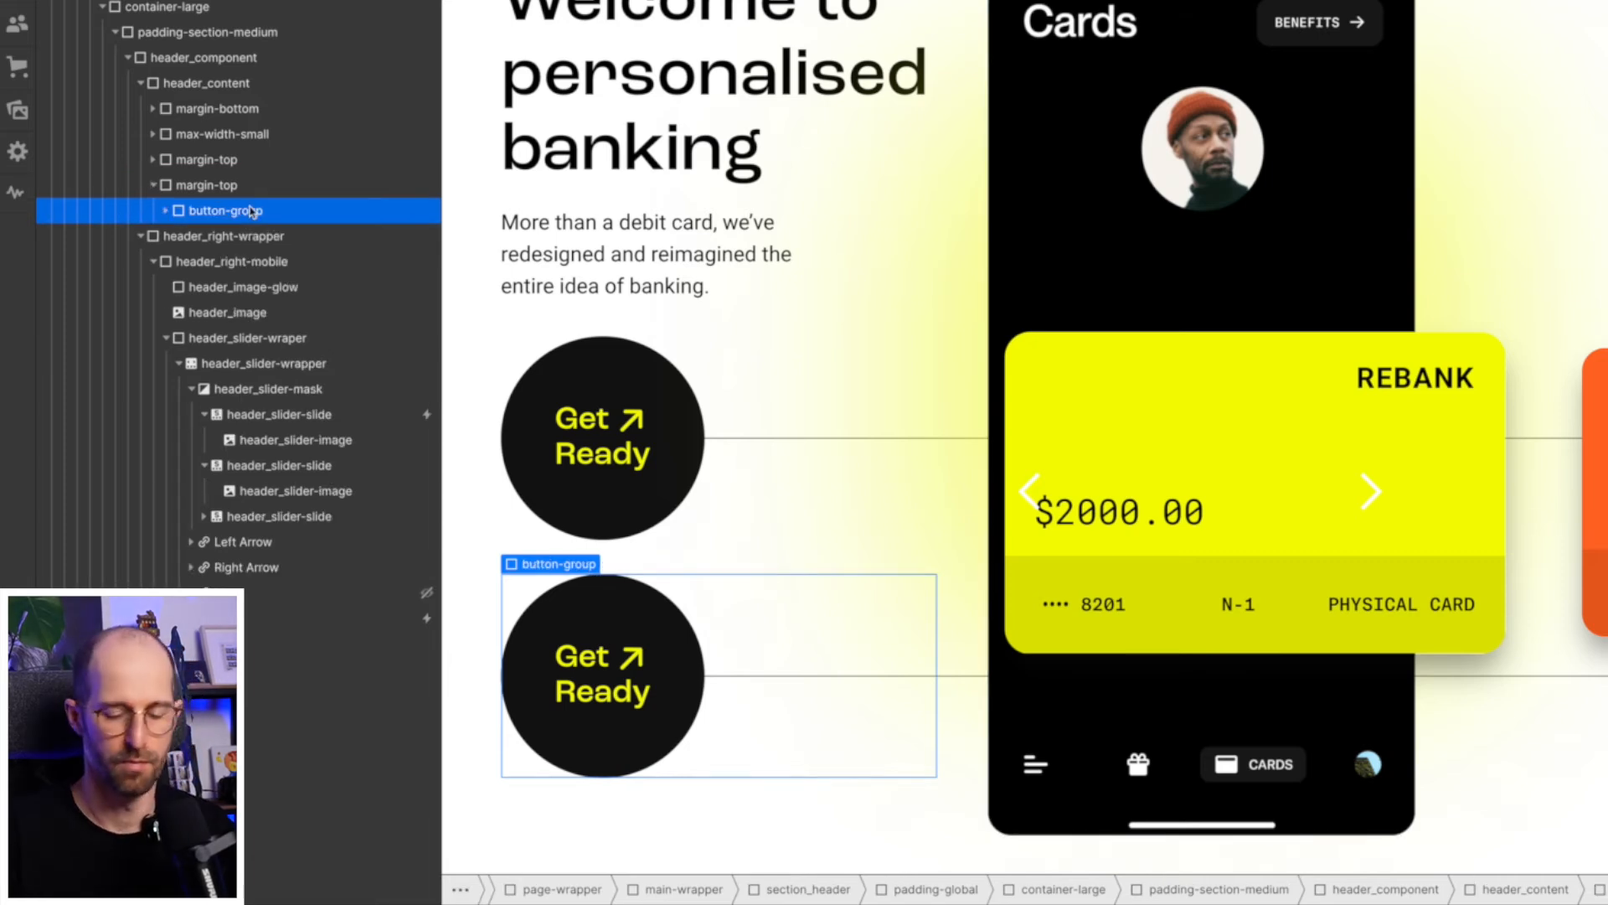
key("Delete")
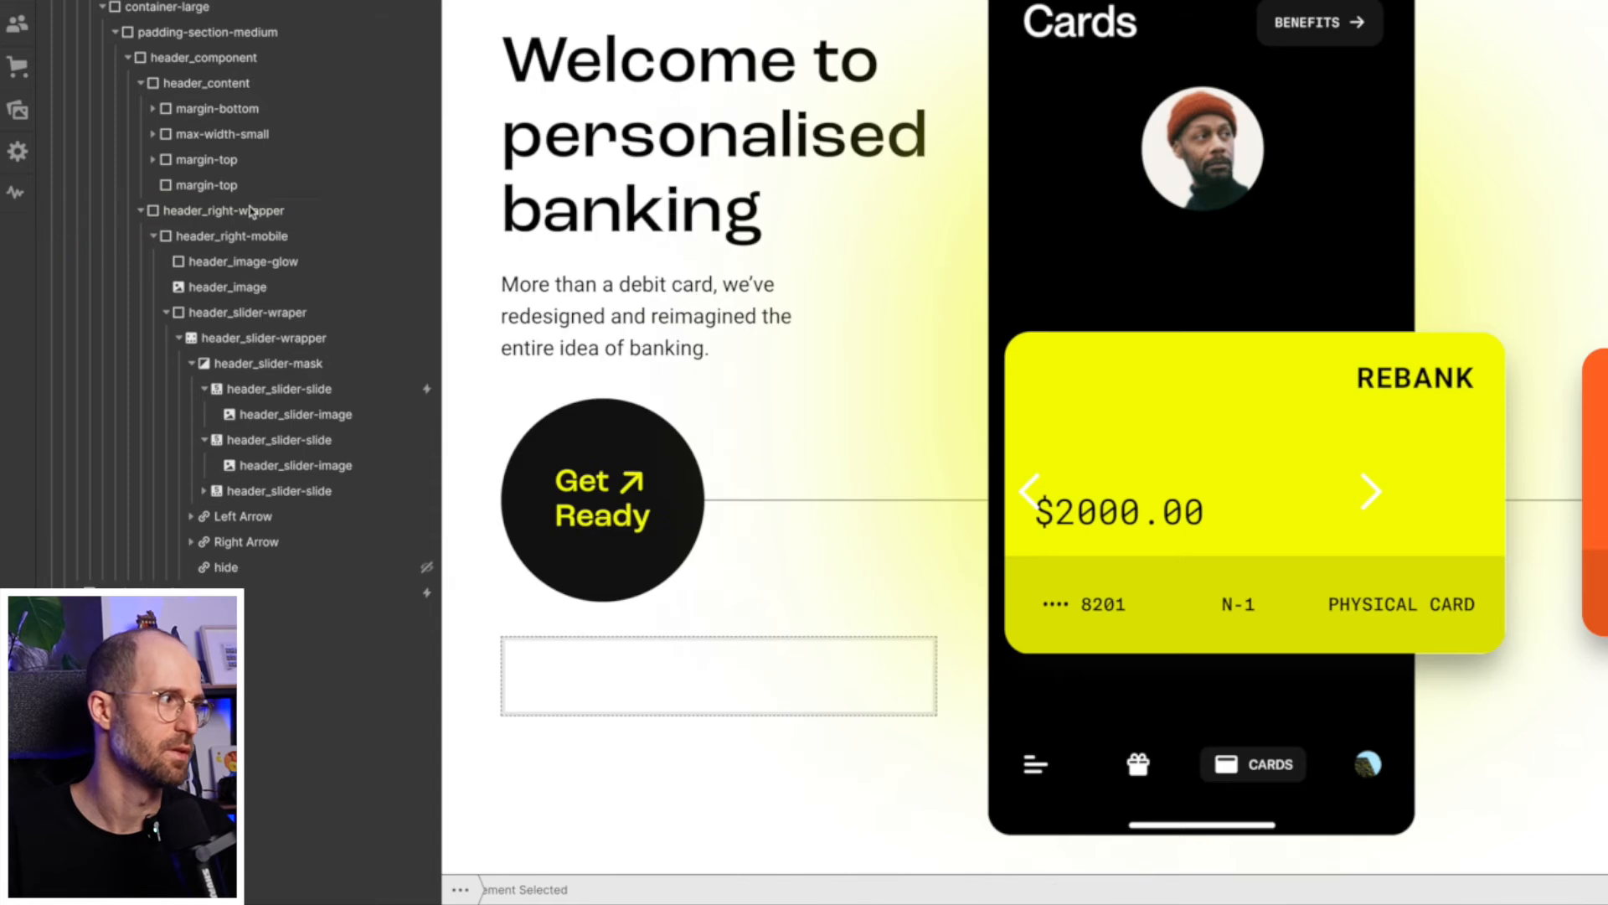
- Insert a Link Block into the empty margin-top block
left_click(238, 188)
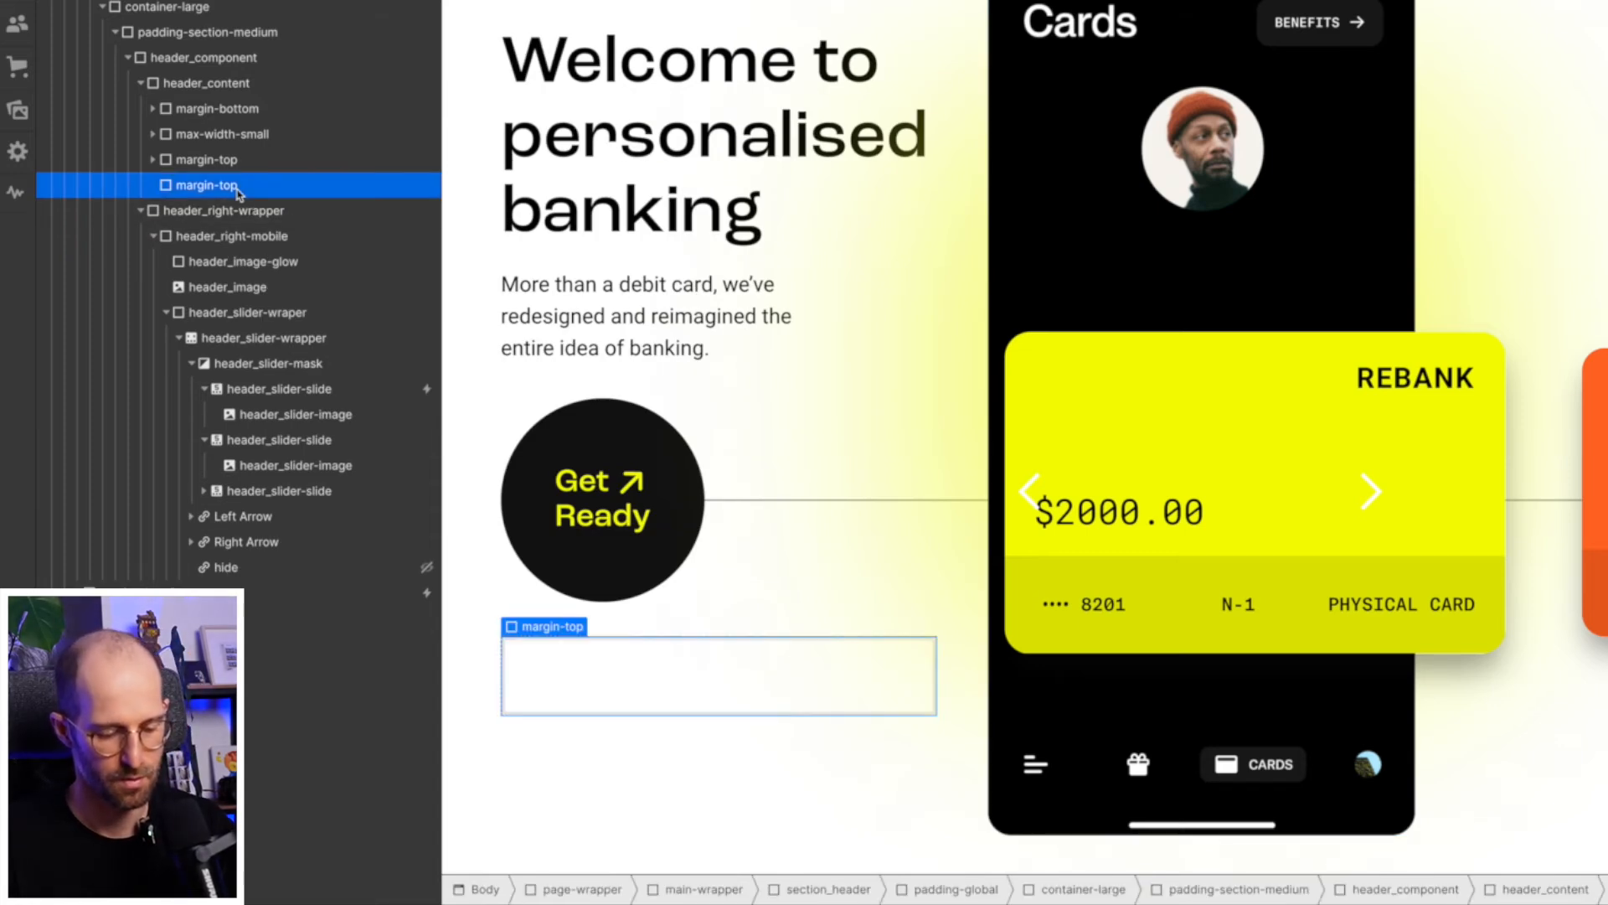
key("ctrl+k")
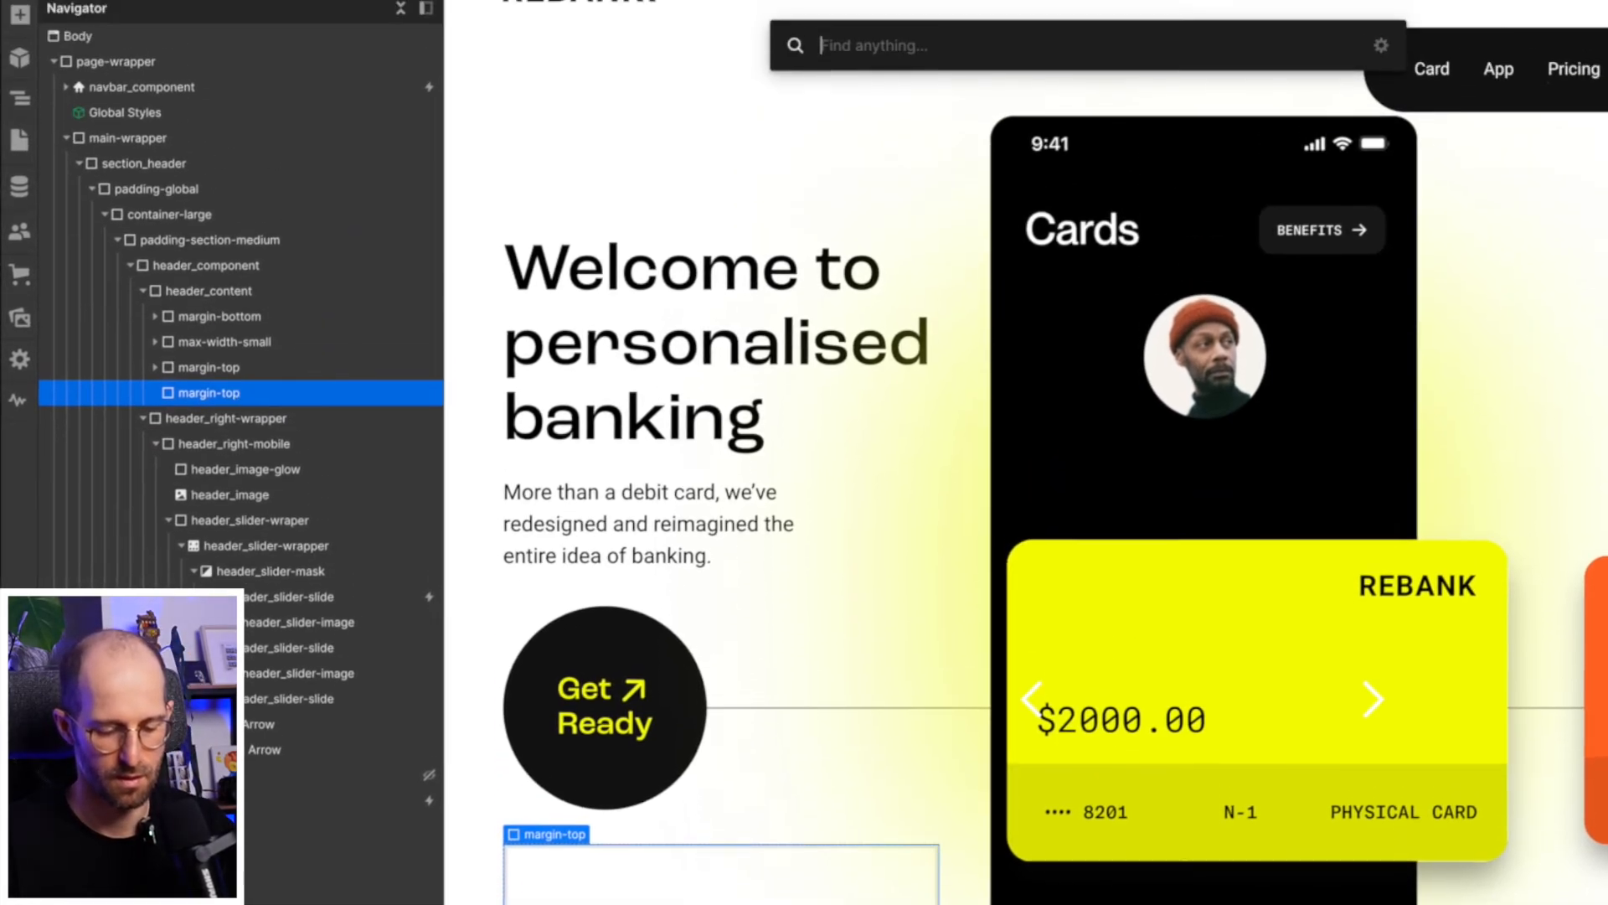
type("link")
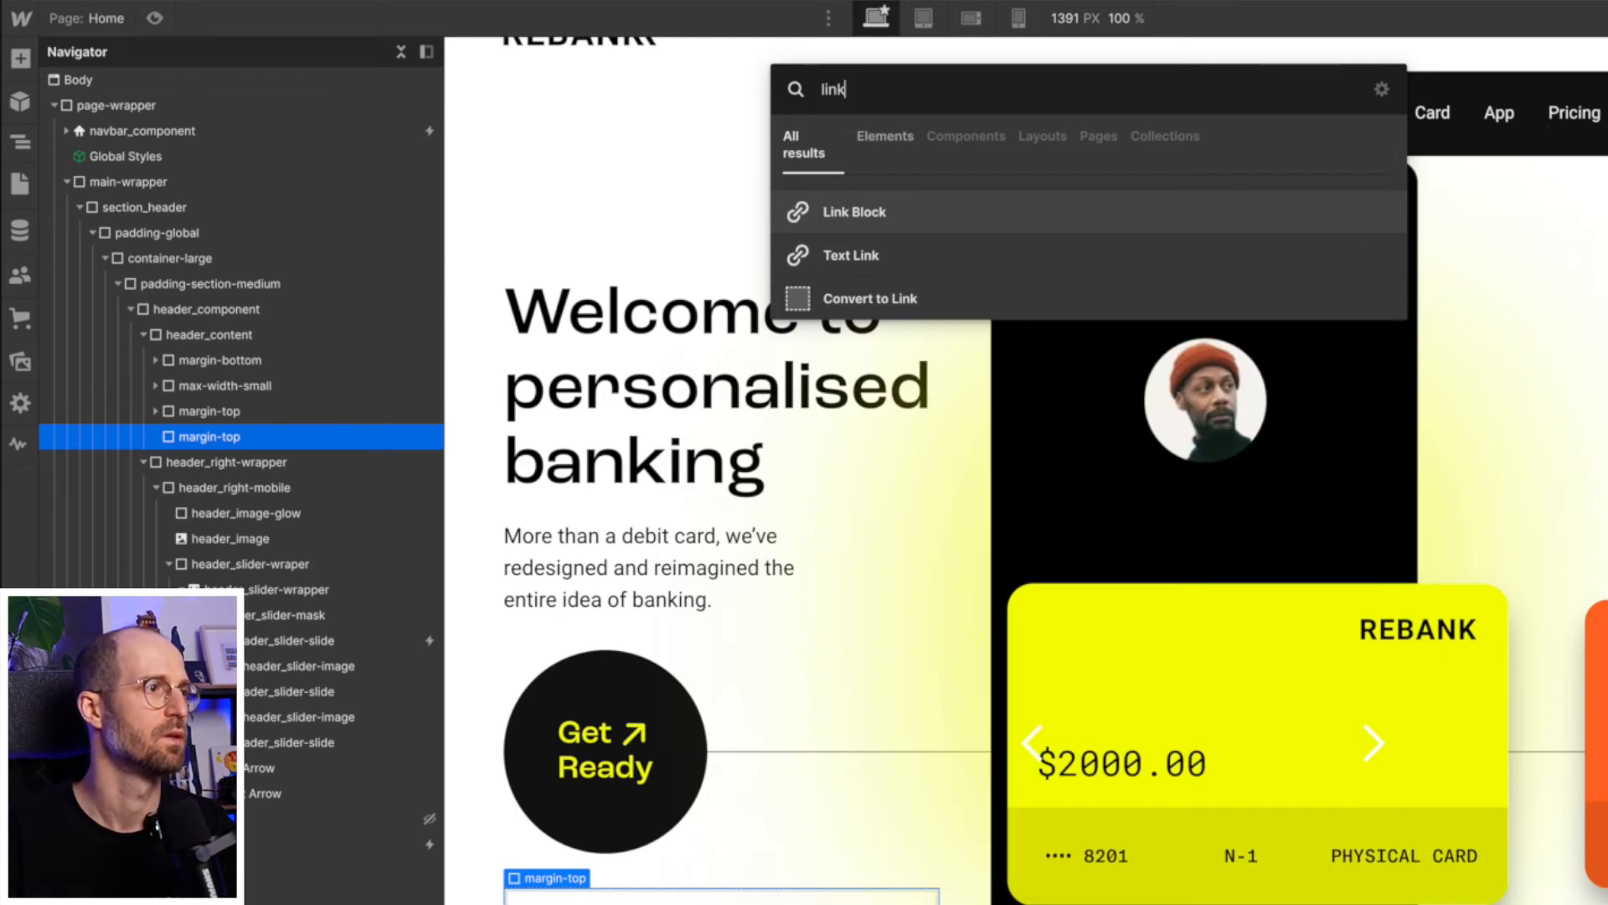
key("Return")
- Try the existing class "button" on the new link block and remove it again
key("ctrl+Return")
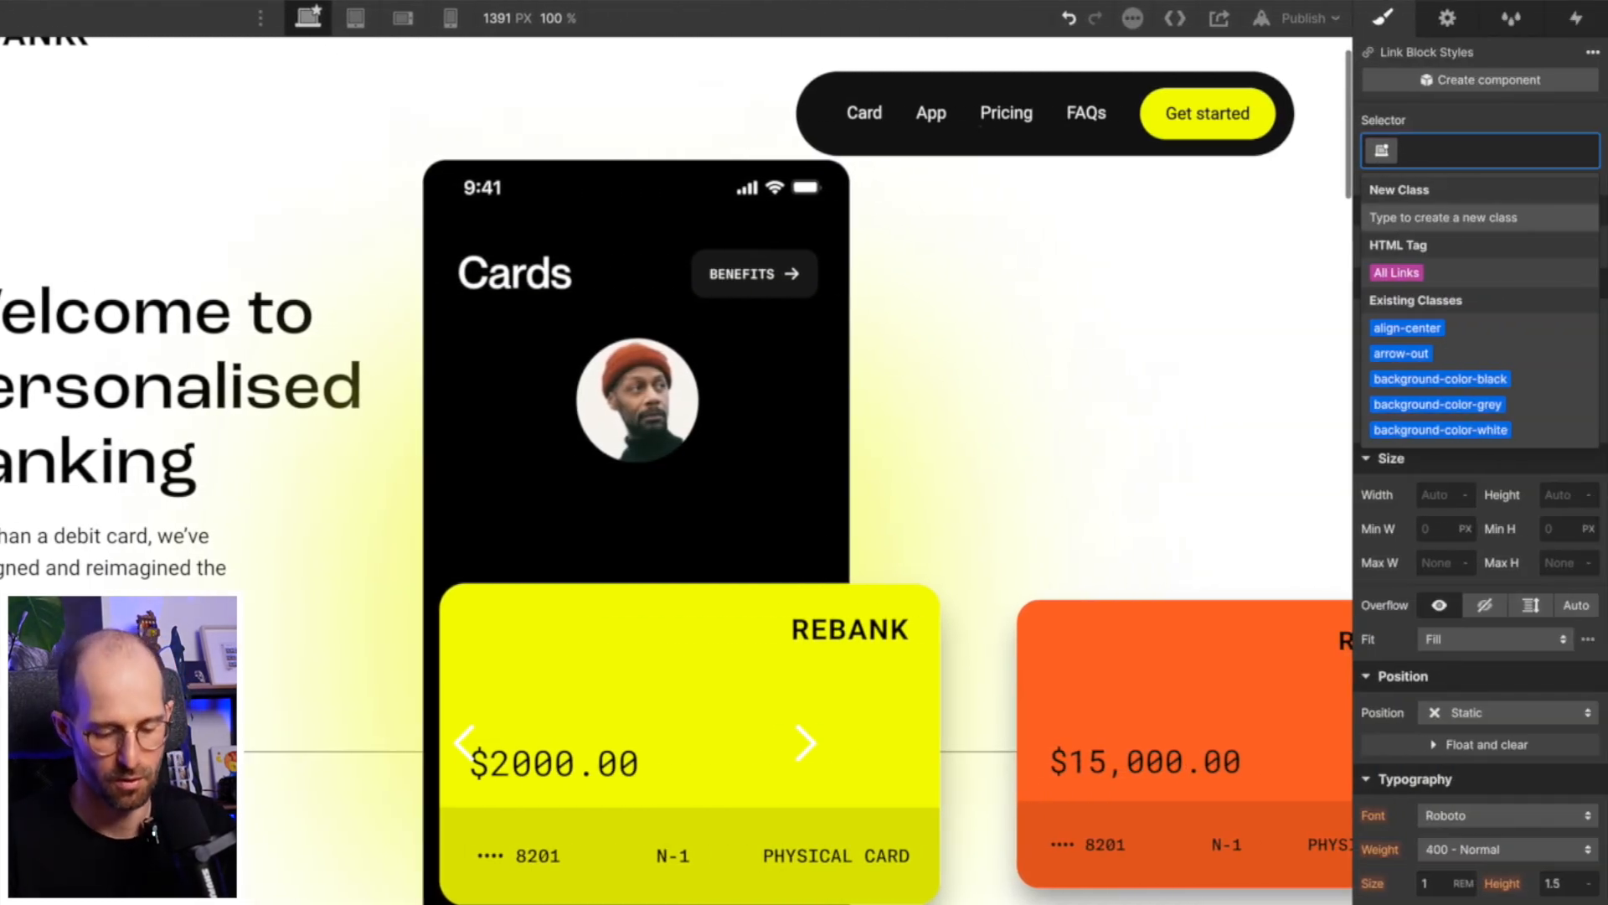
type("button")
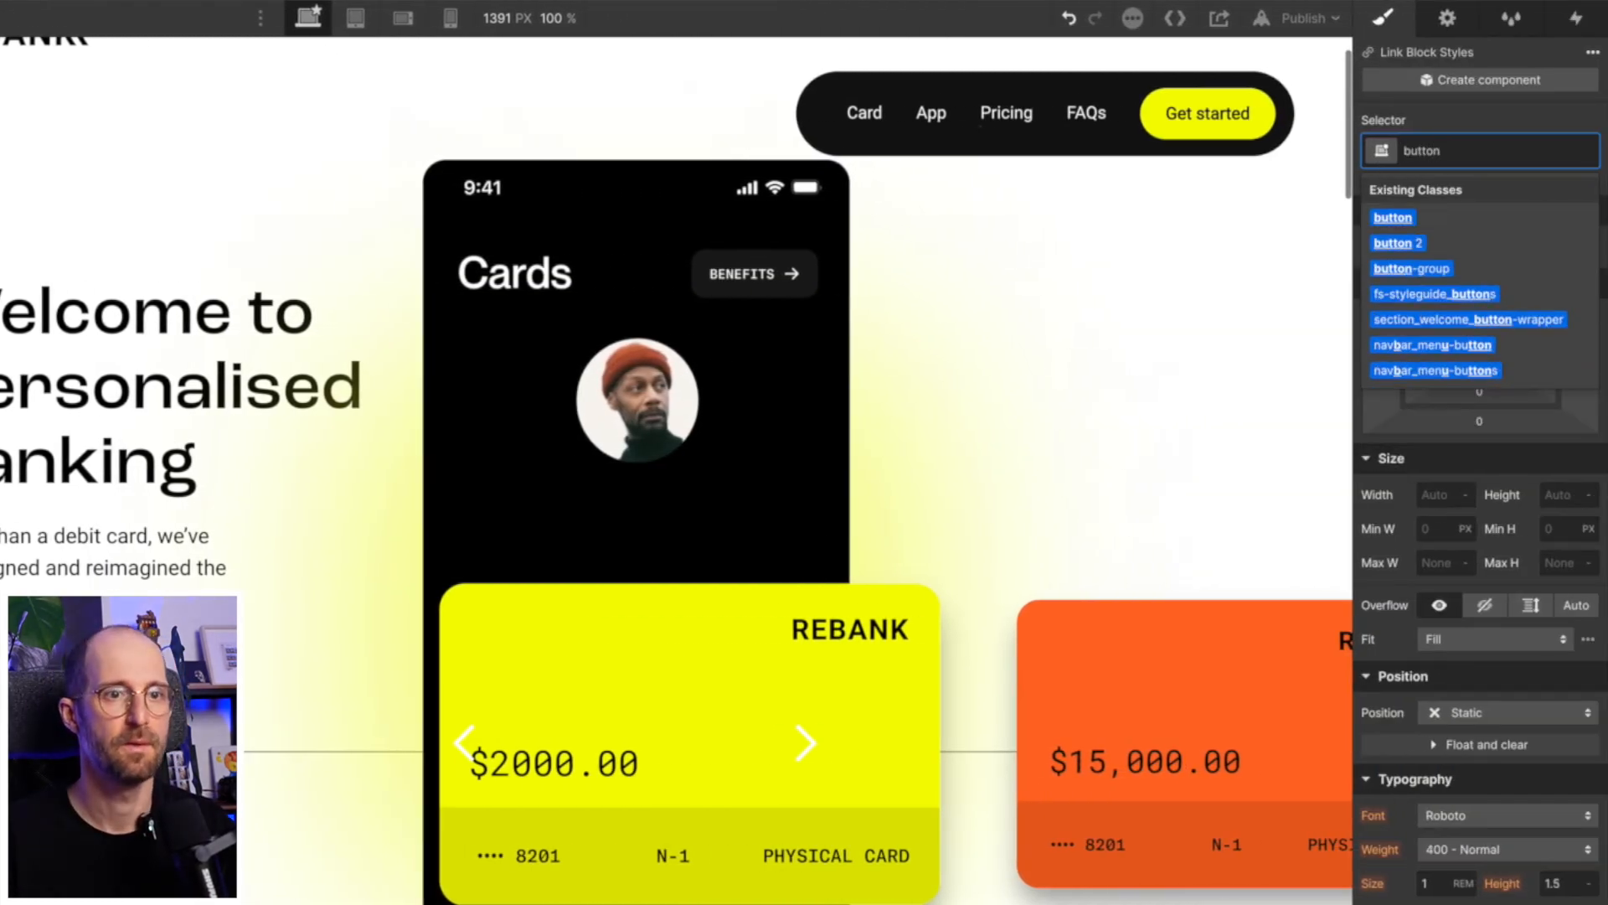
key("Return")
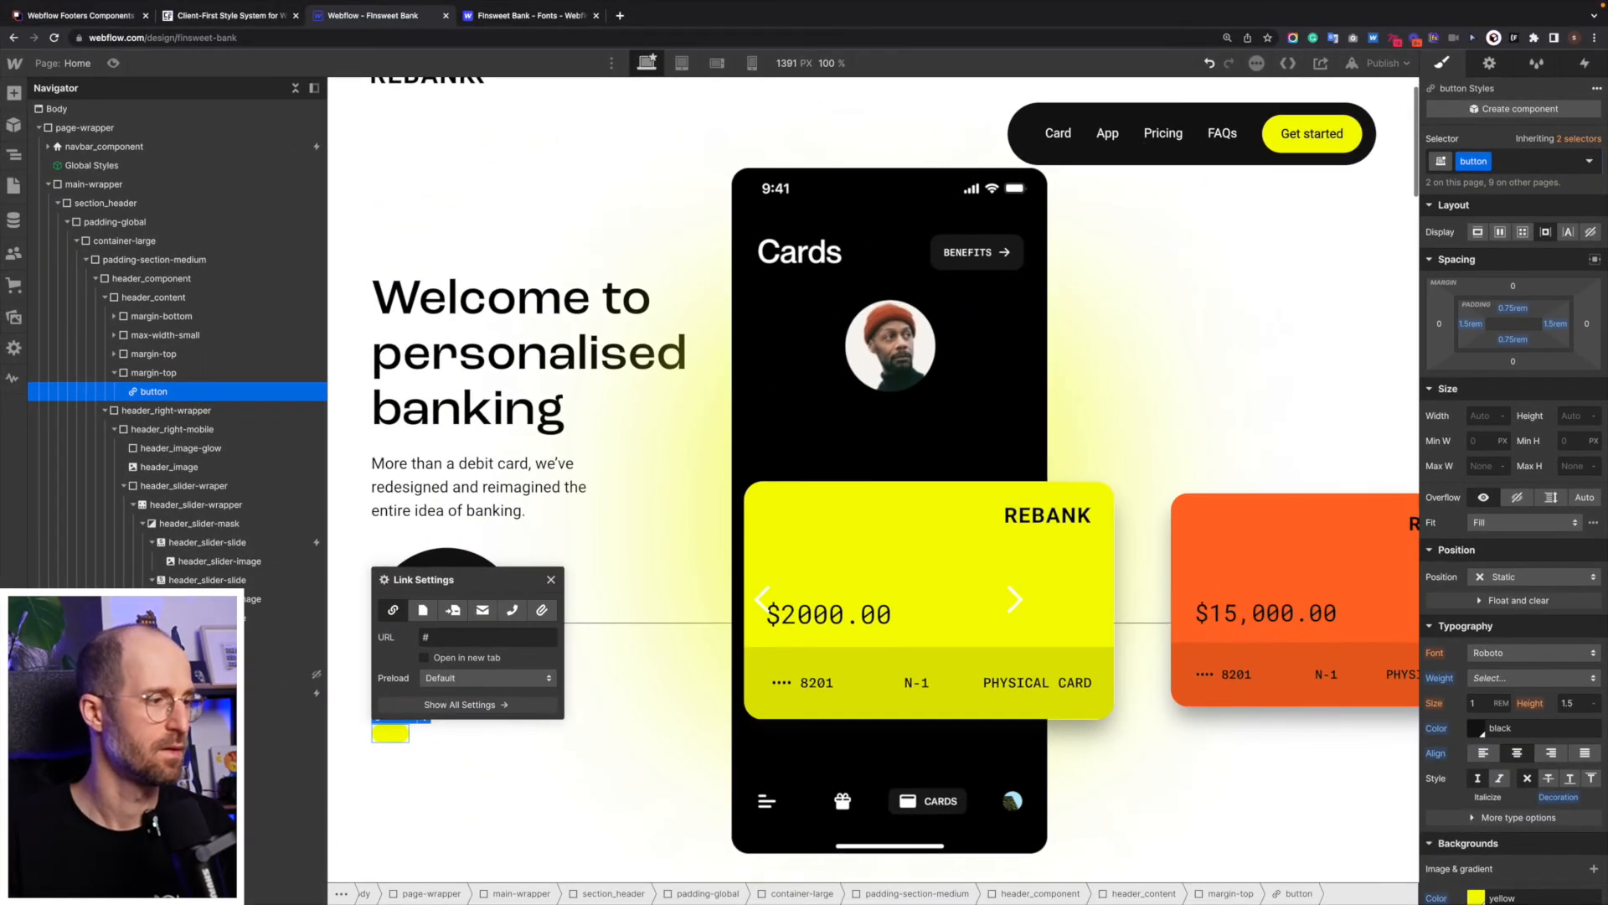
mouse_move(1489, 166)
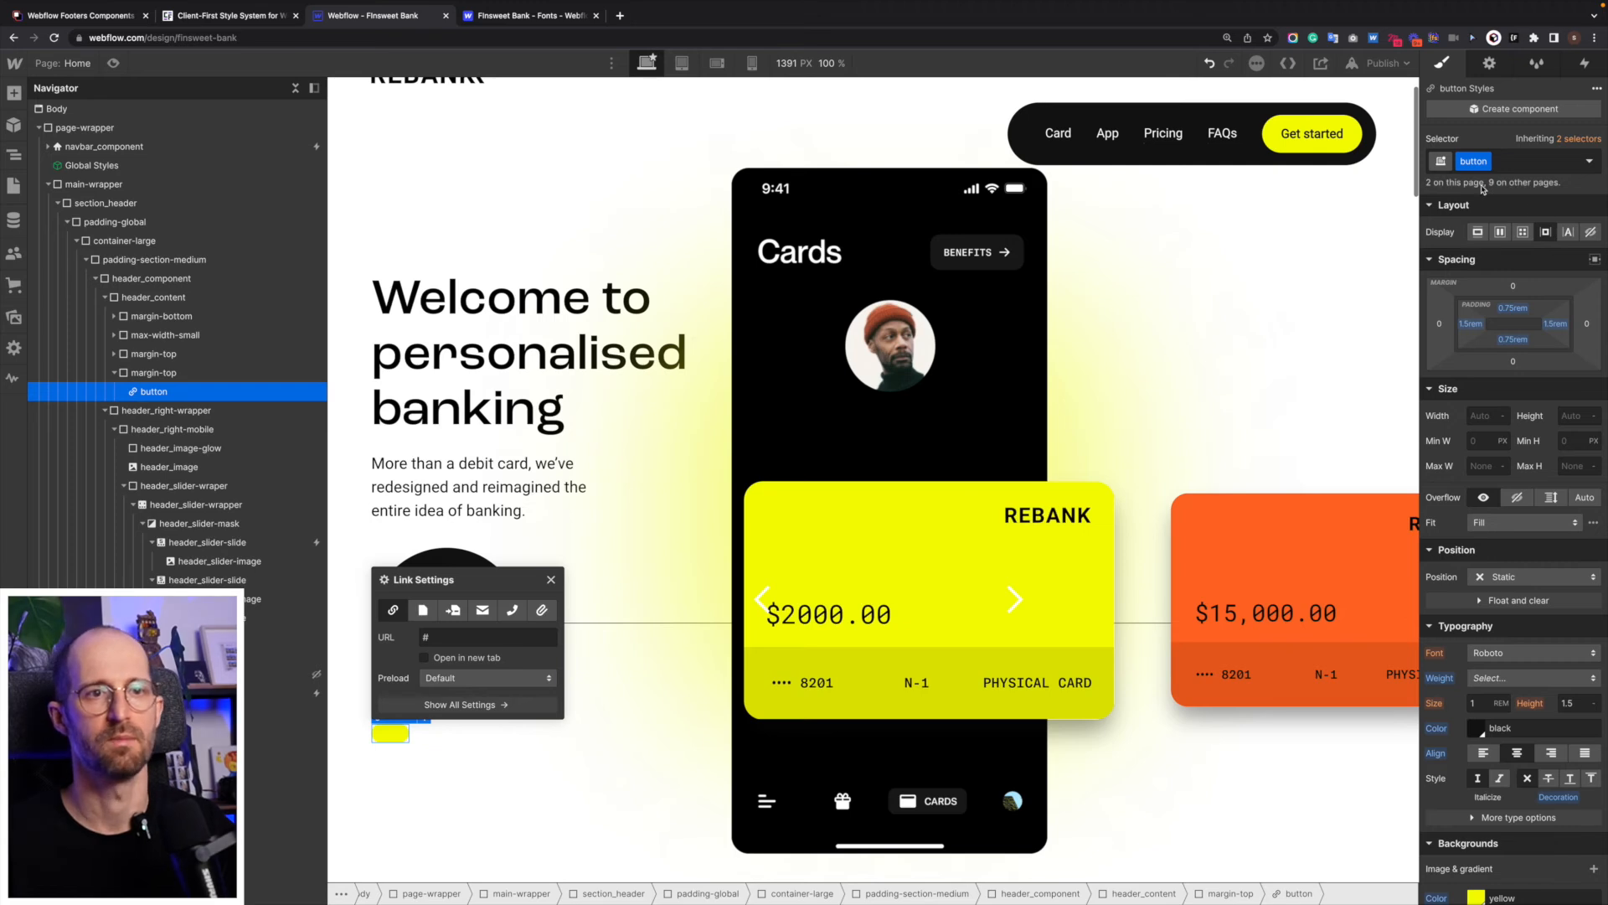
key("super+Return")
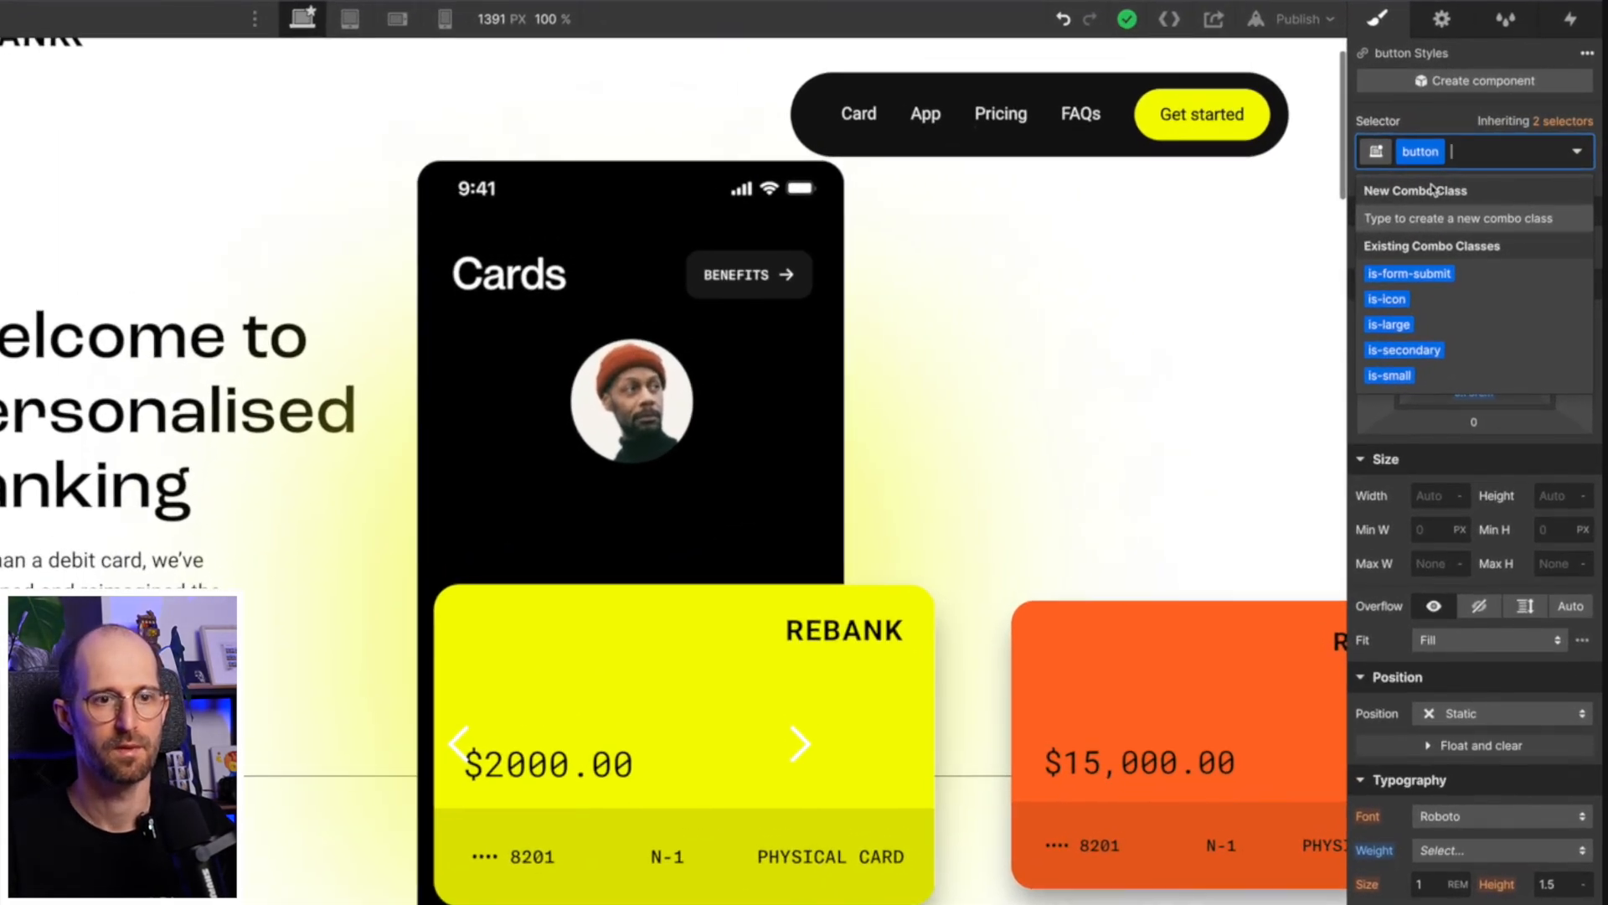
key("BackSpace")
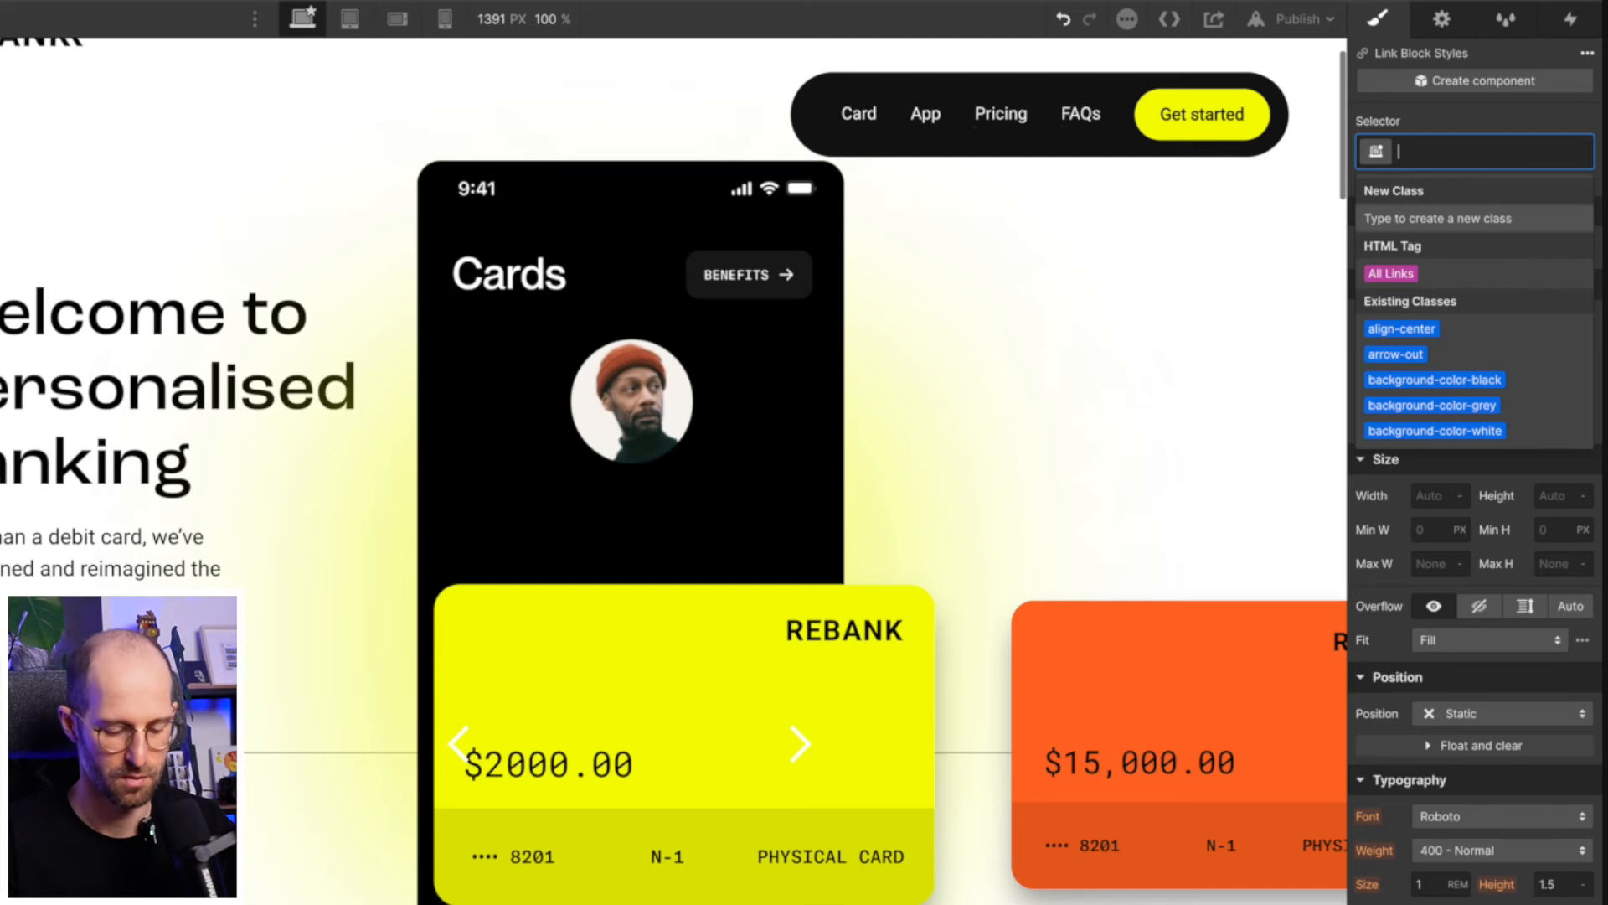
- Create the class "button-link" on the new link block
type("button")
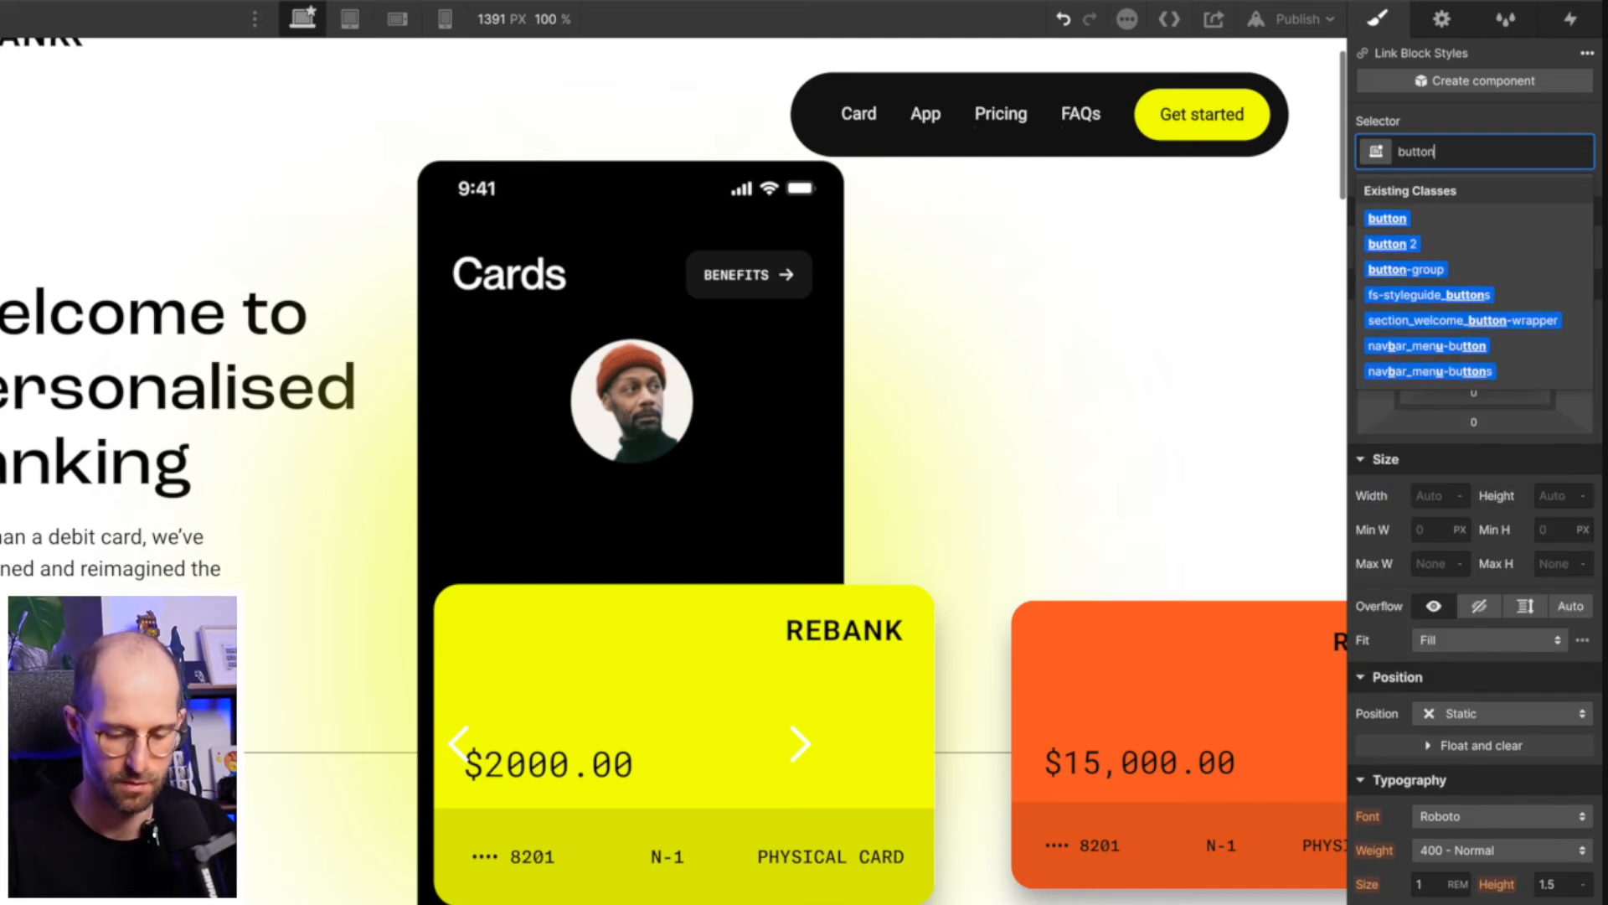
type("-")
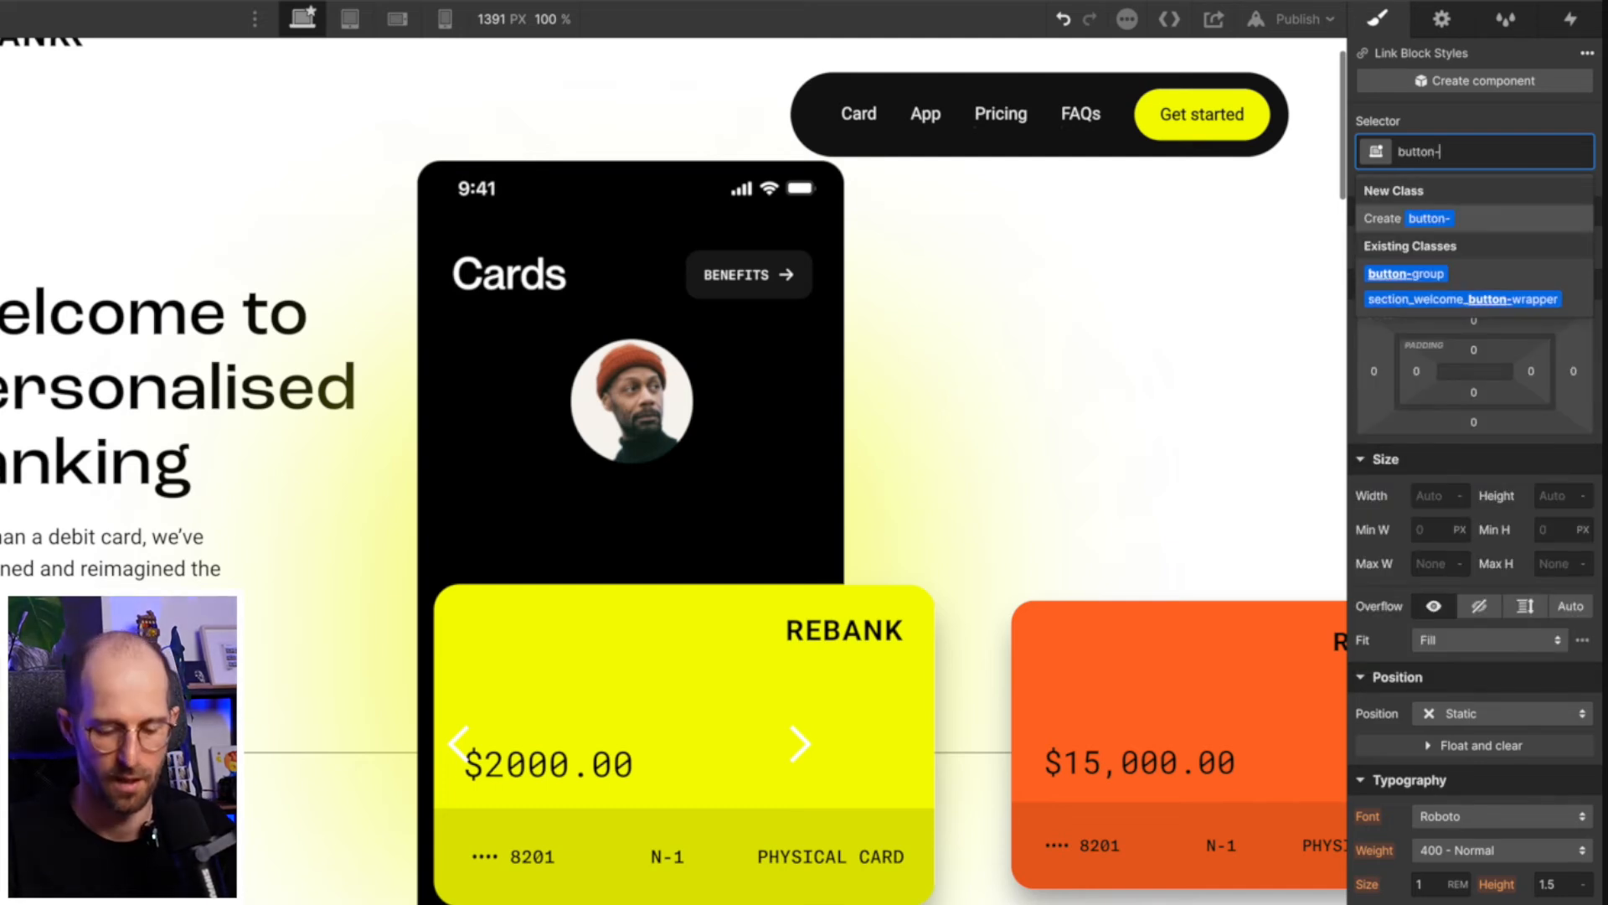
type("link")
key("Return")
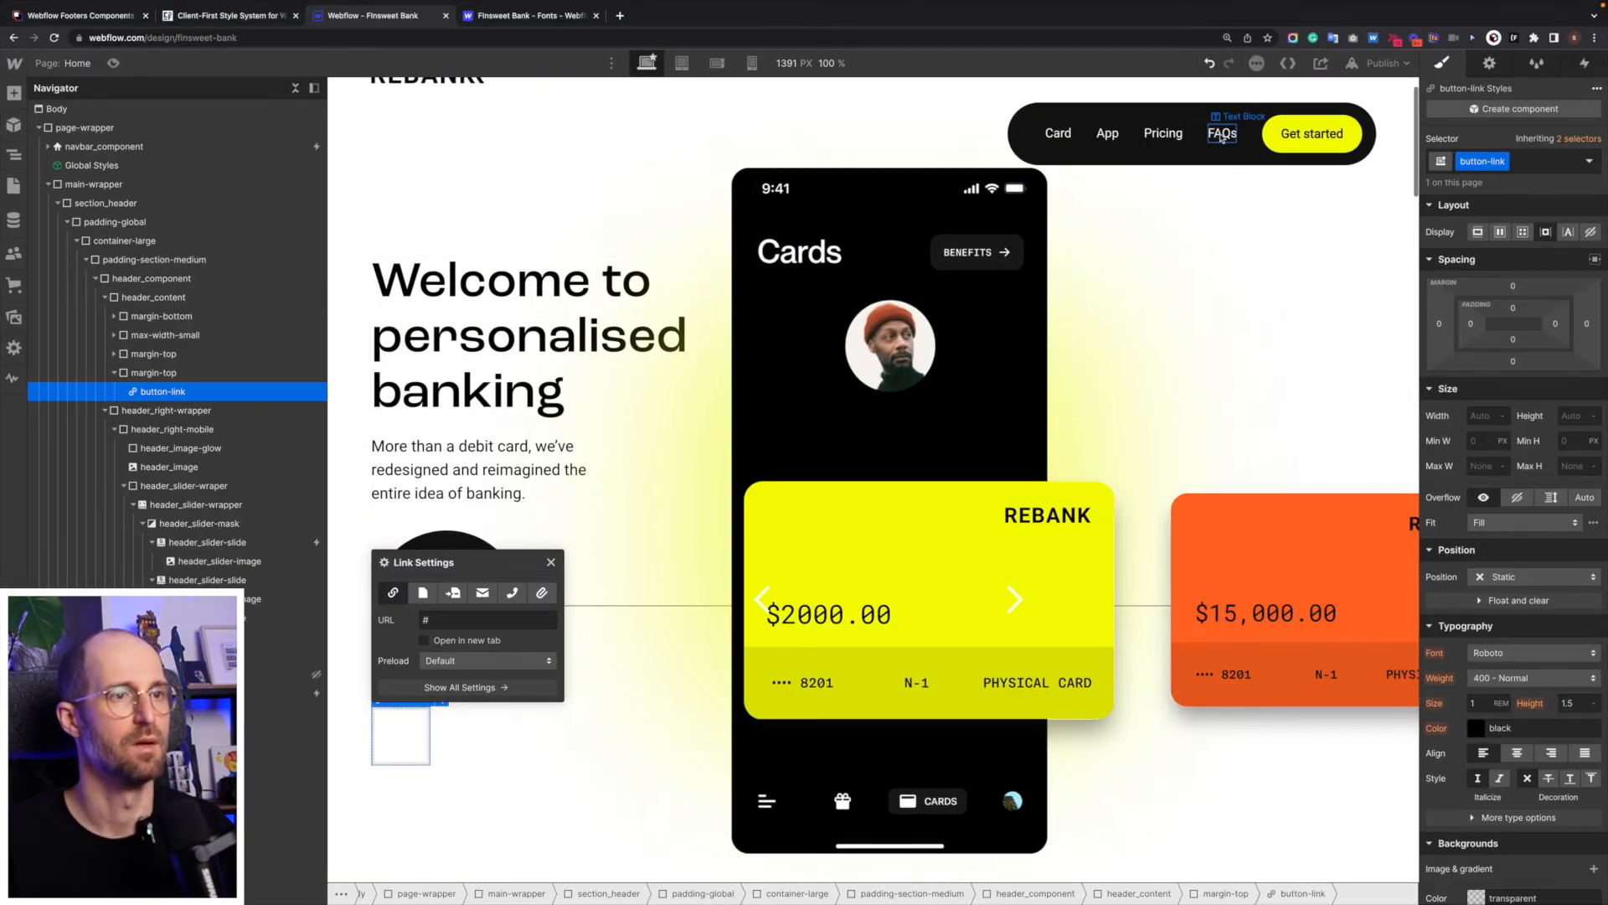
- Examine how the navbar's FAQs link is structured, and return to the empty button-link block
left_click(1223, 134)
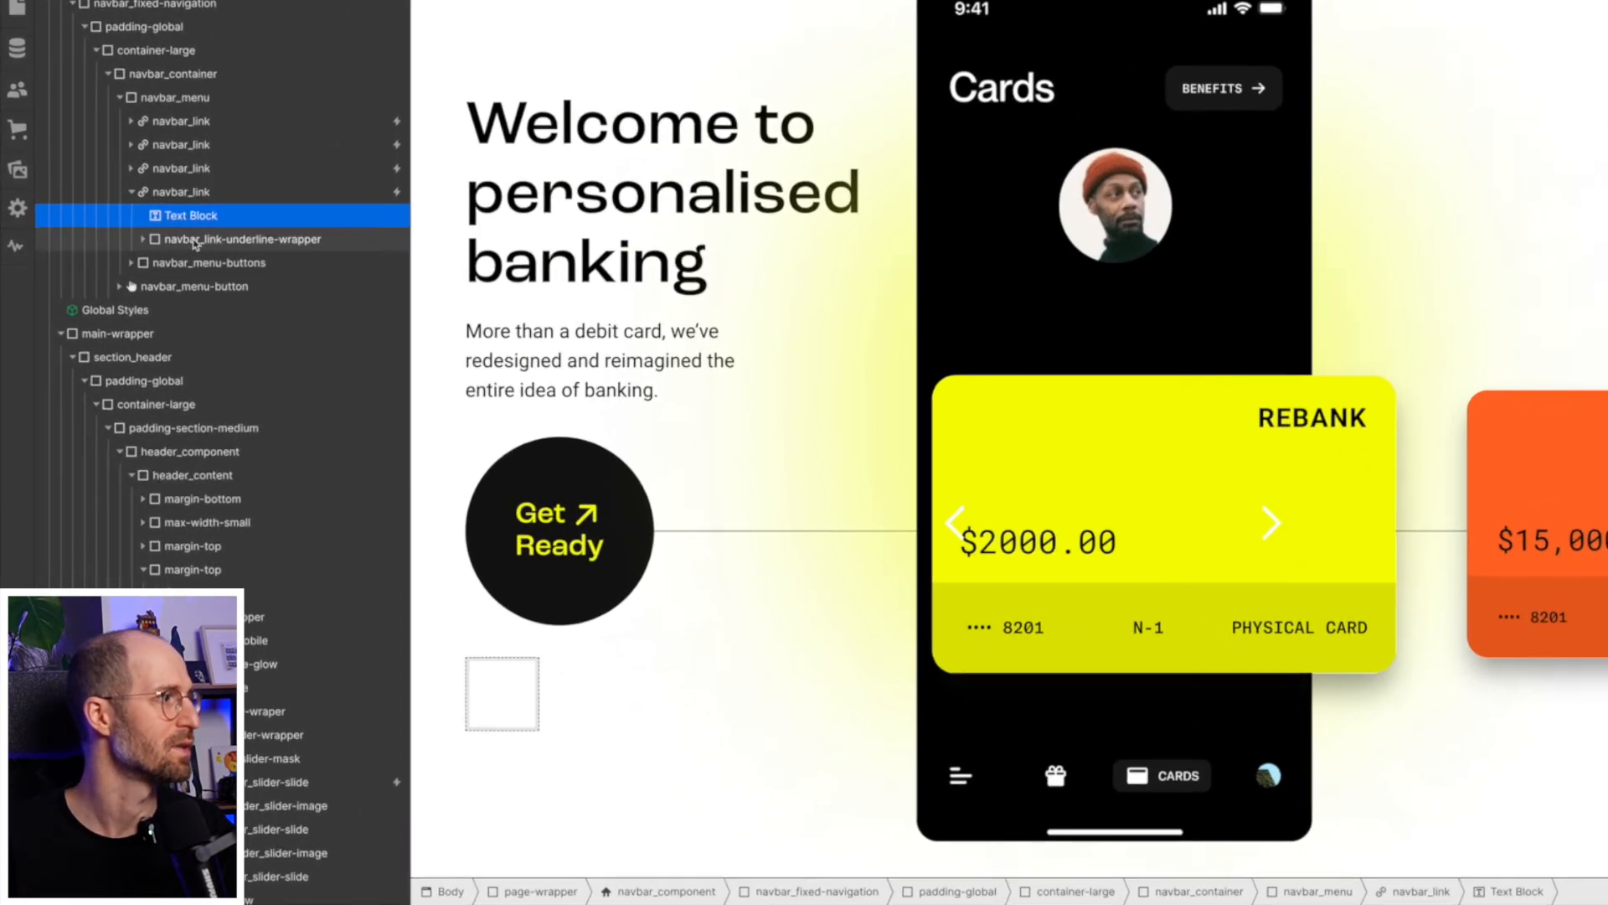
left_click(193, 241)
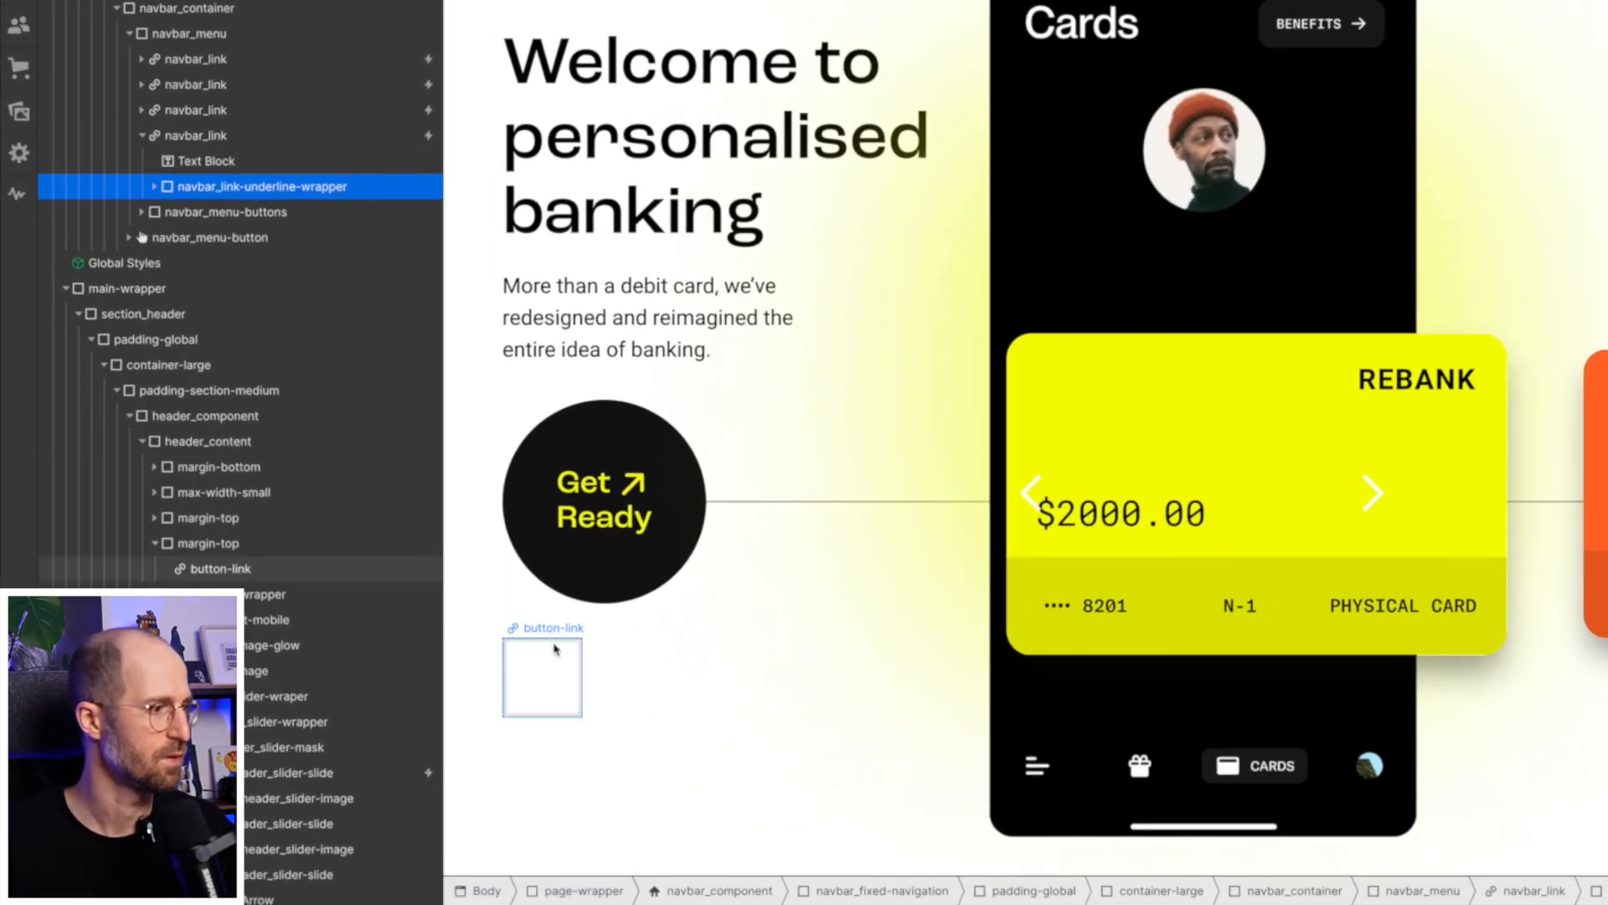
left_click(557, 676)
- Try to insert a Text Link inside the button-link block
key("ctrl+k")
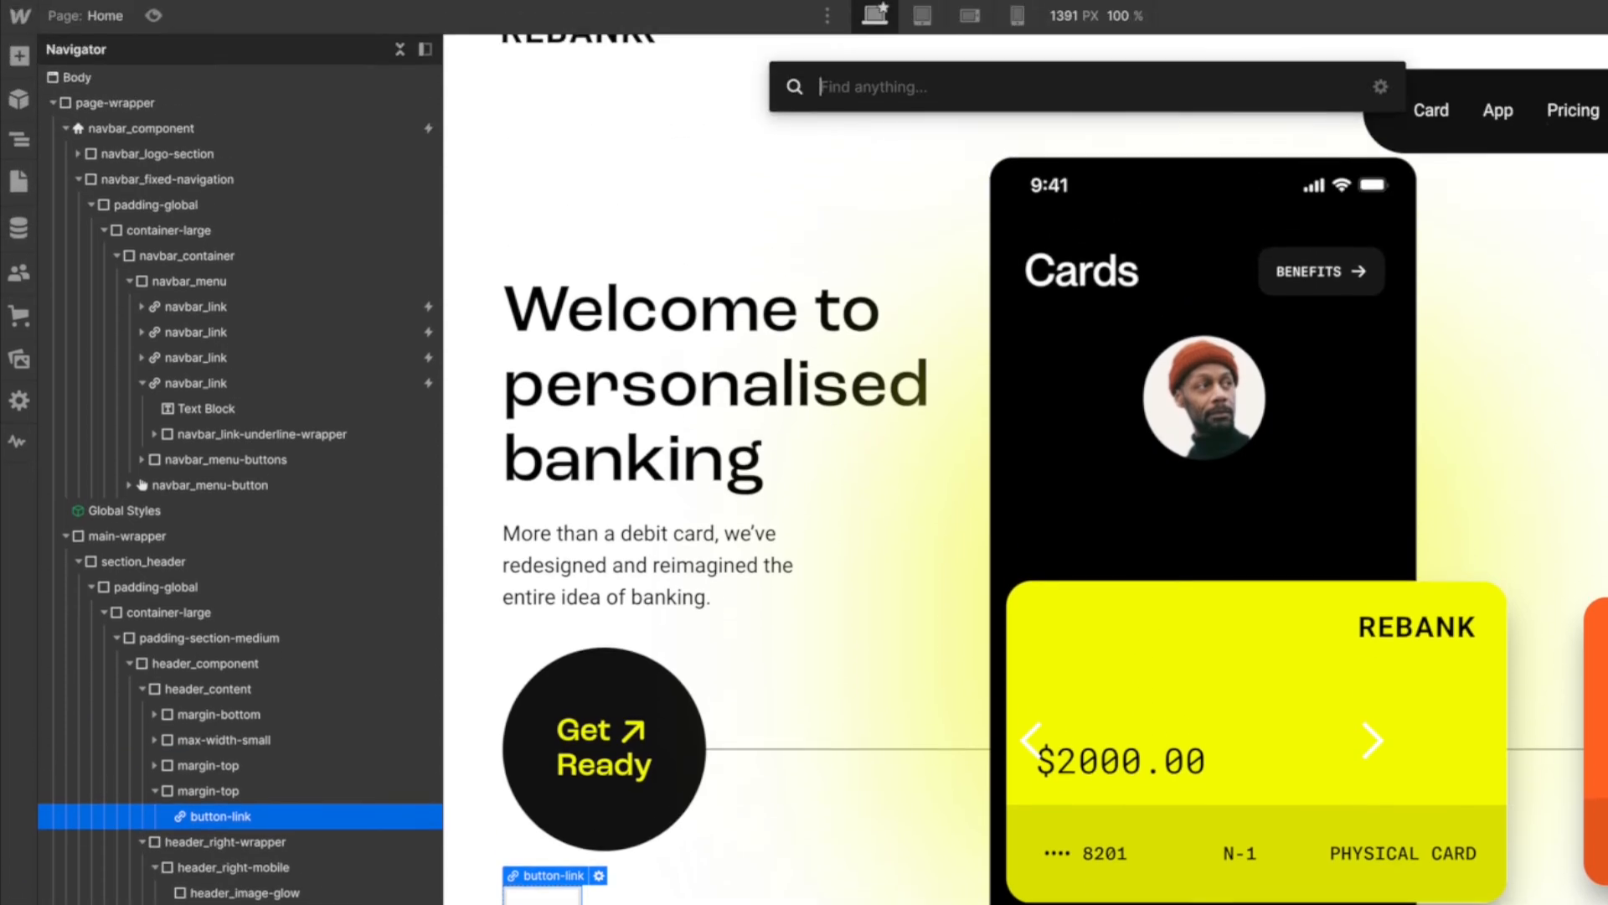
type("text")
key("Return")
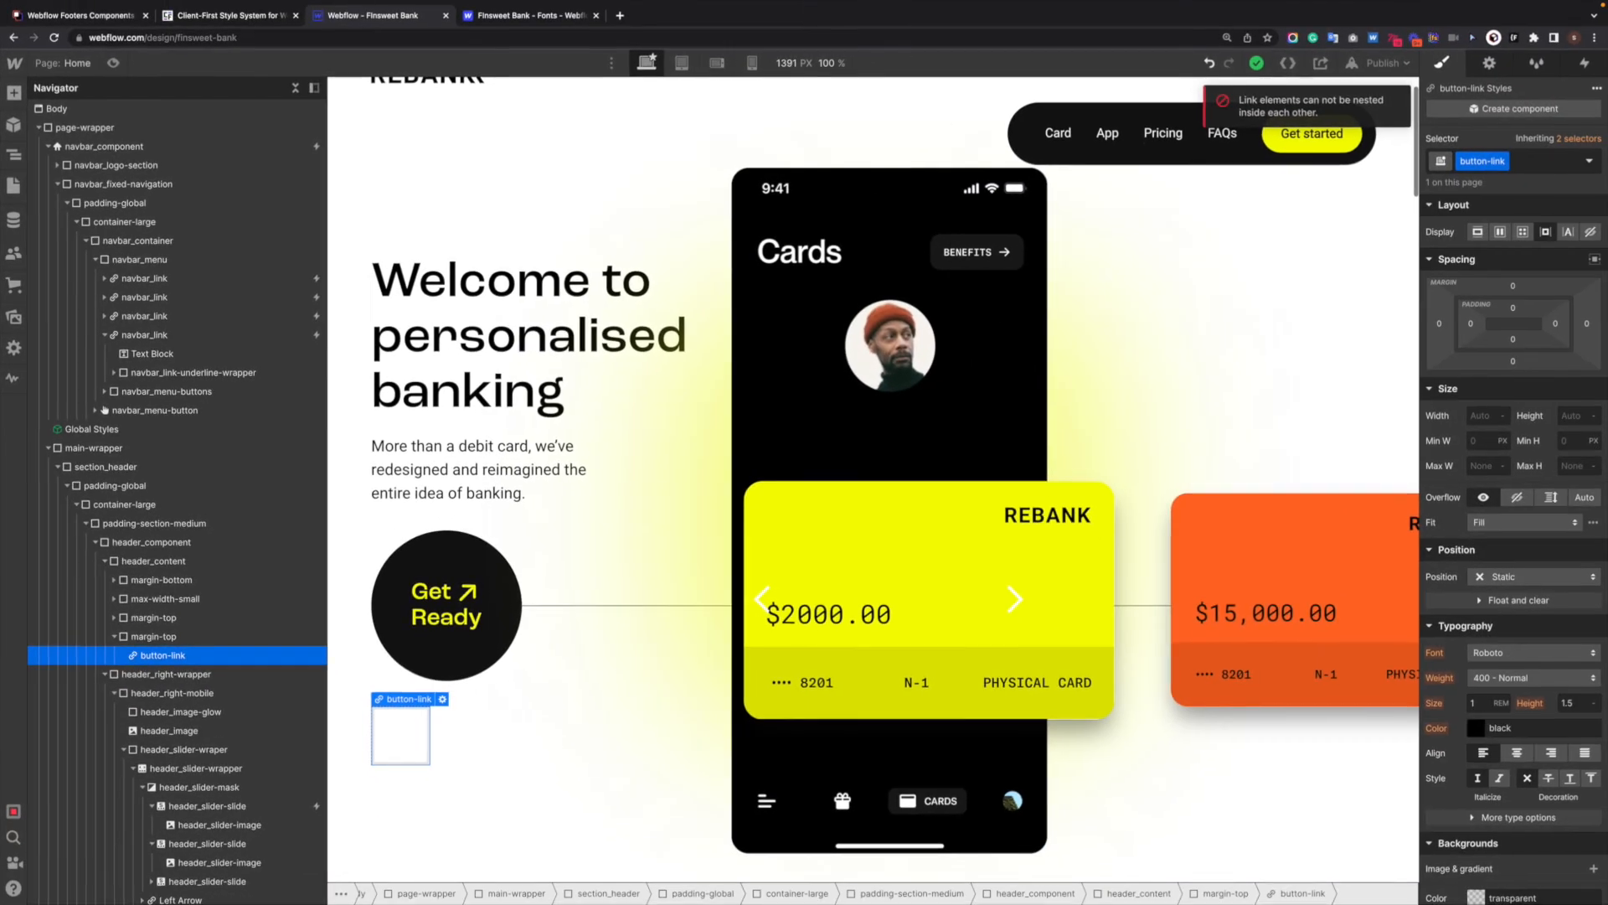
- Insert a Text Block inside button-link and set its text to "Find out more"
key("ctrl+k")
type("text")
key("Down")
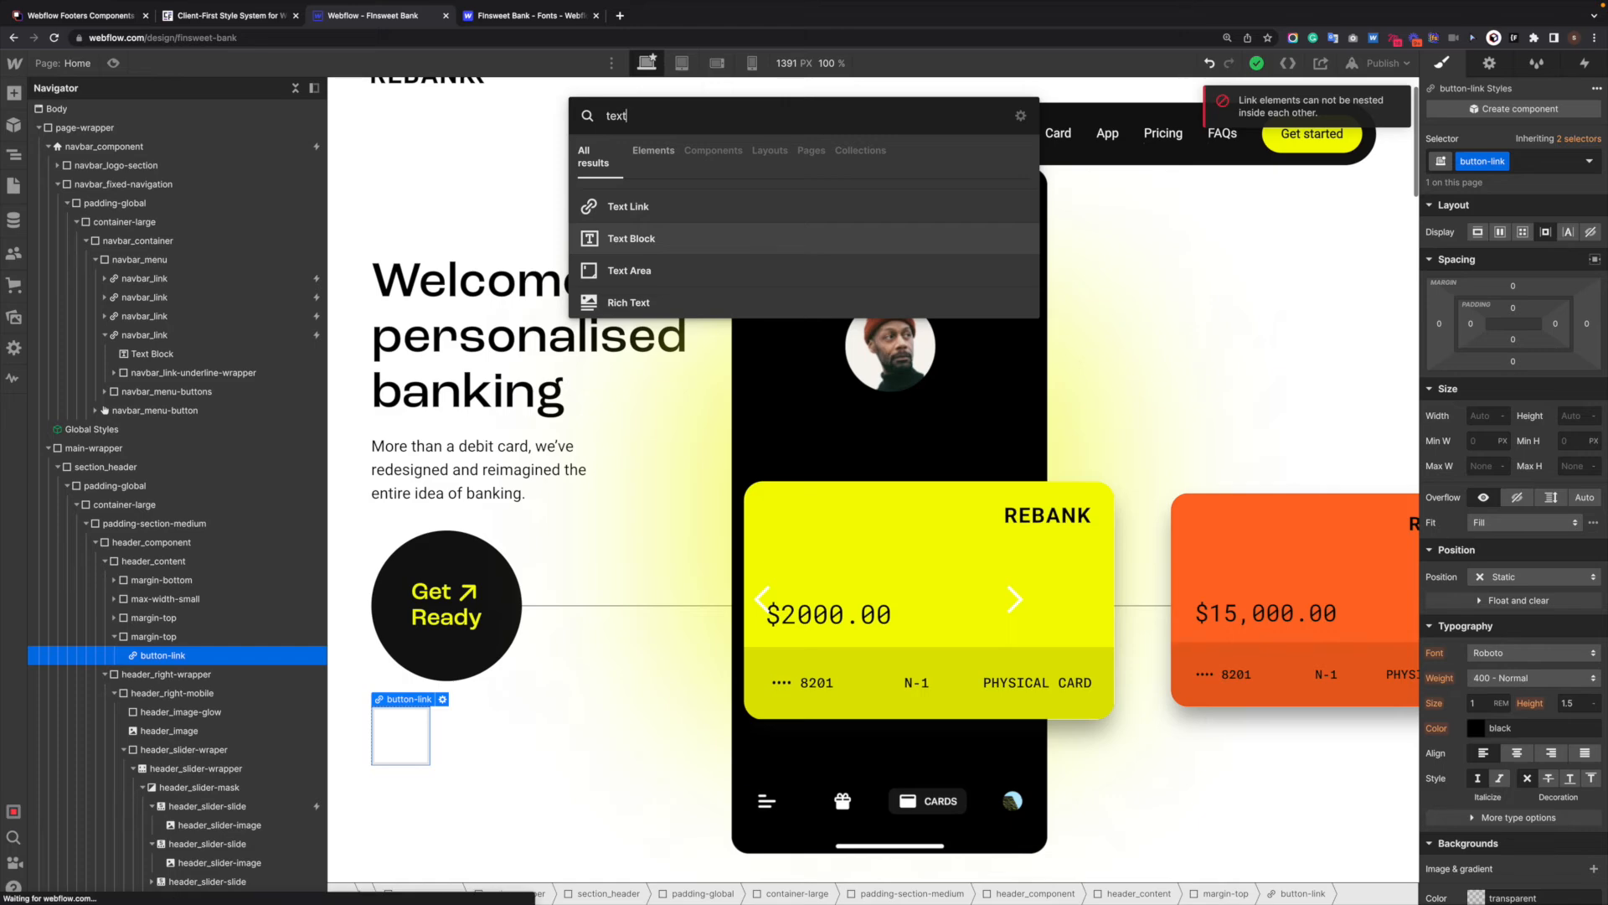
key("Return")
double_click(485, 735)
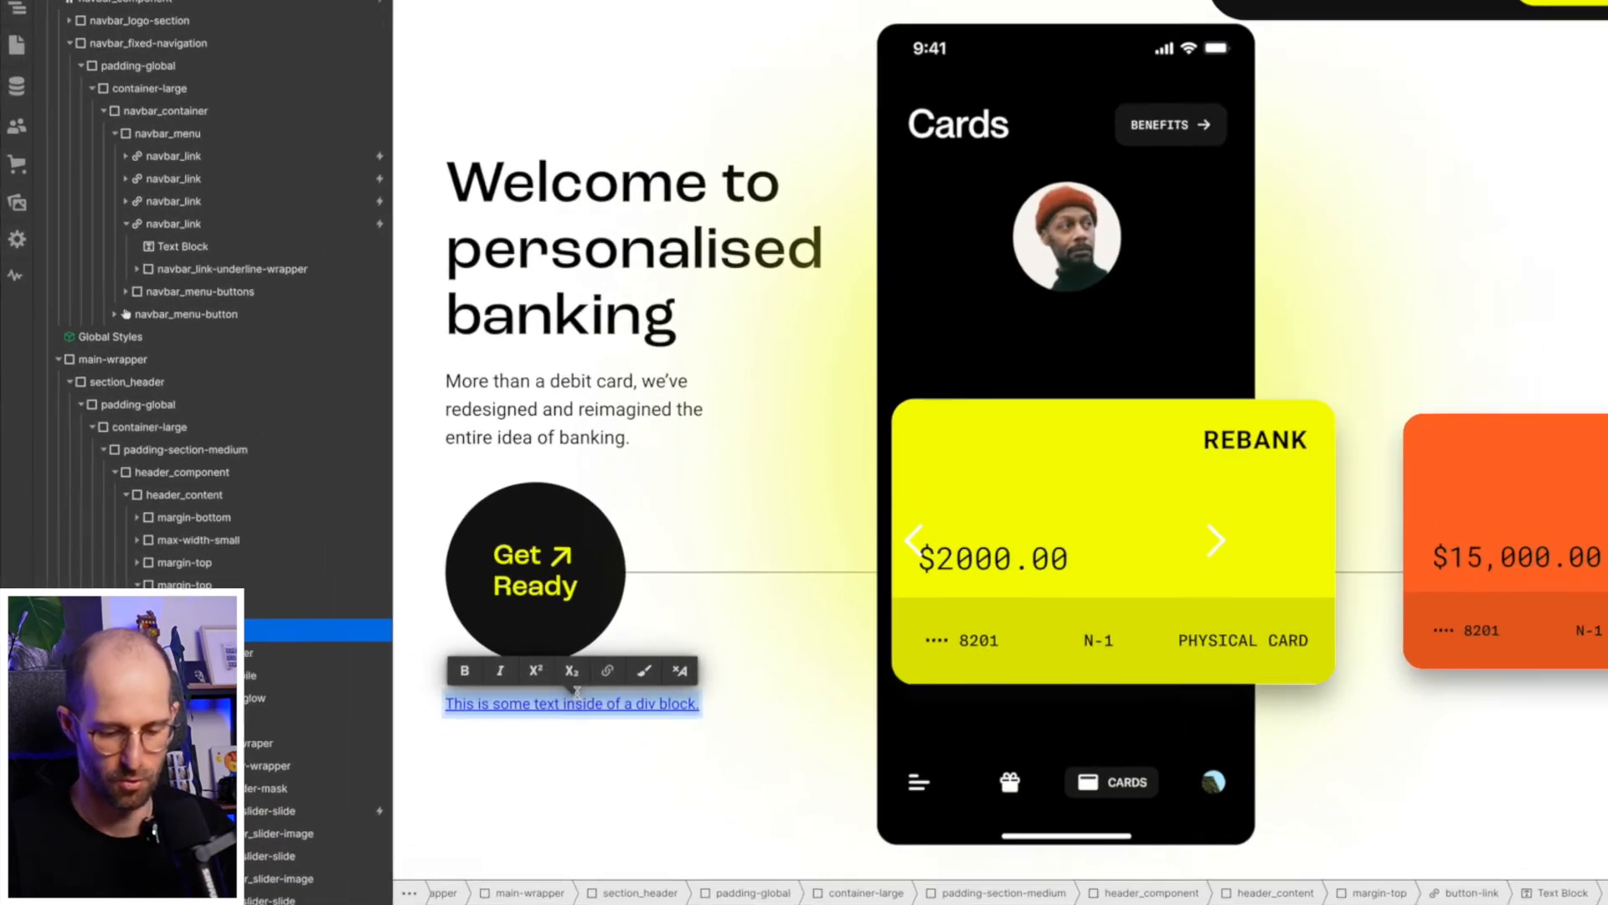
type("Find")
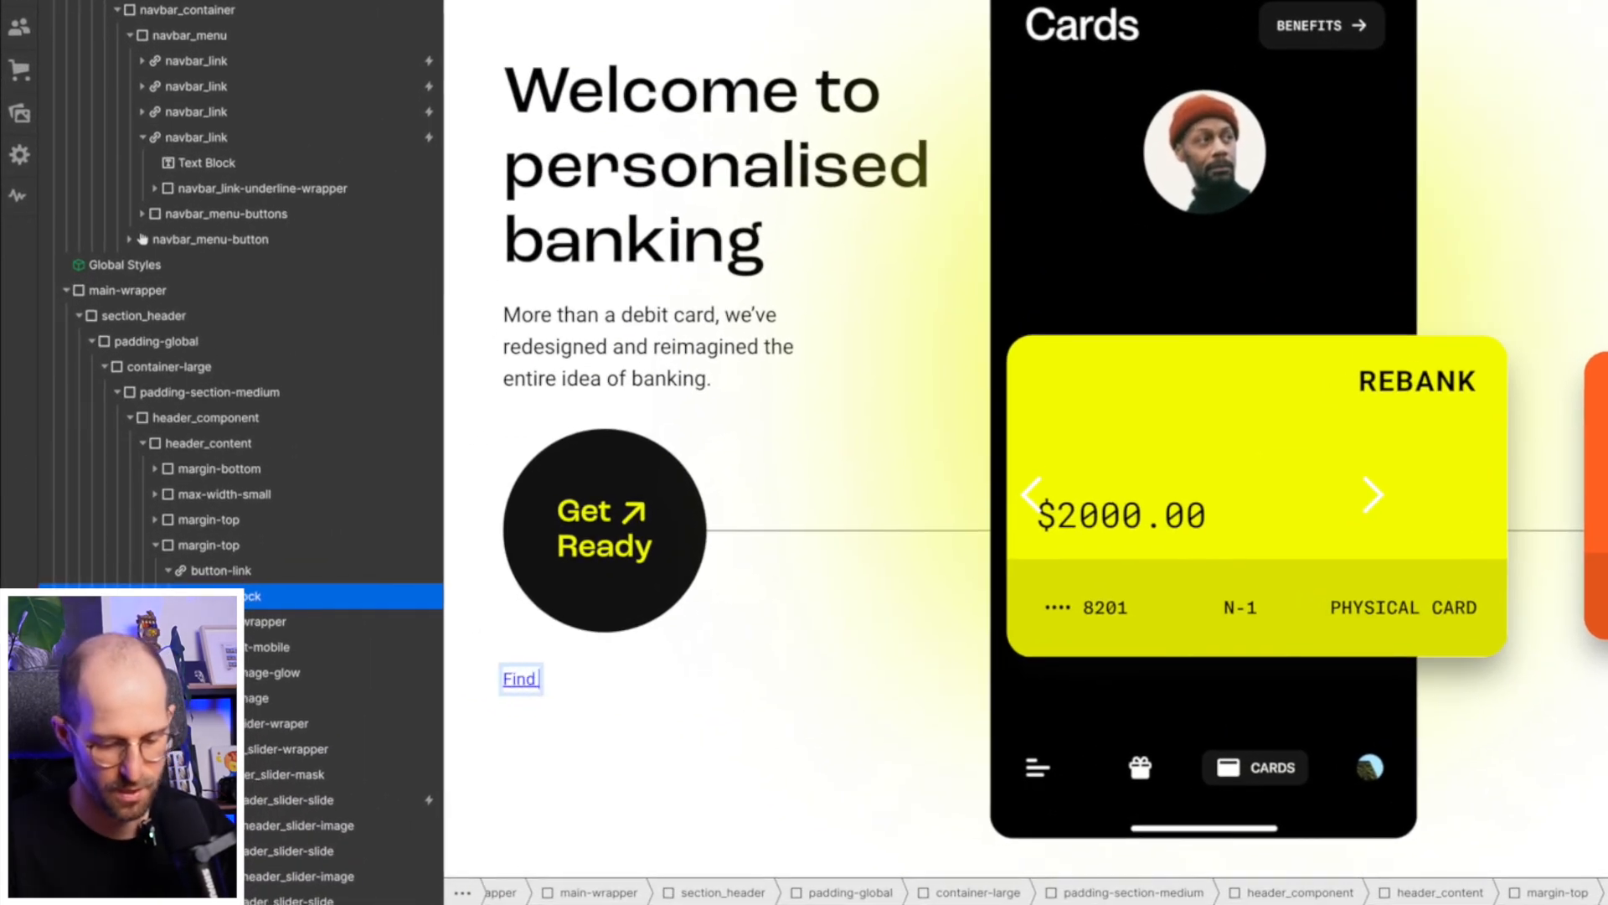
type(" out more")
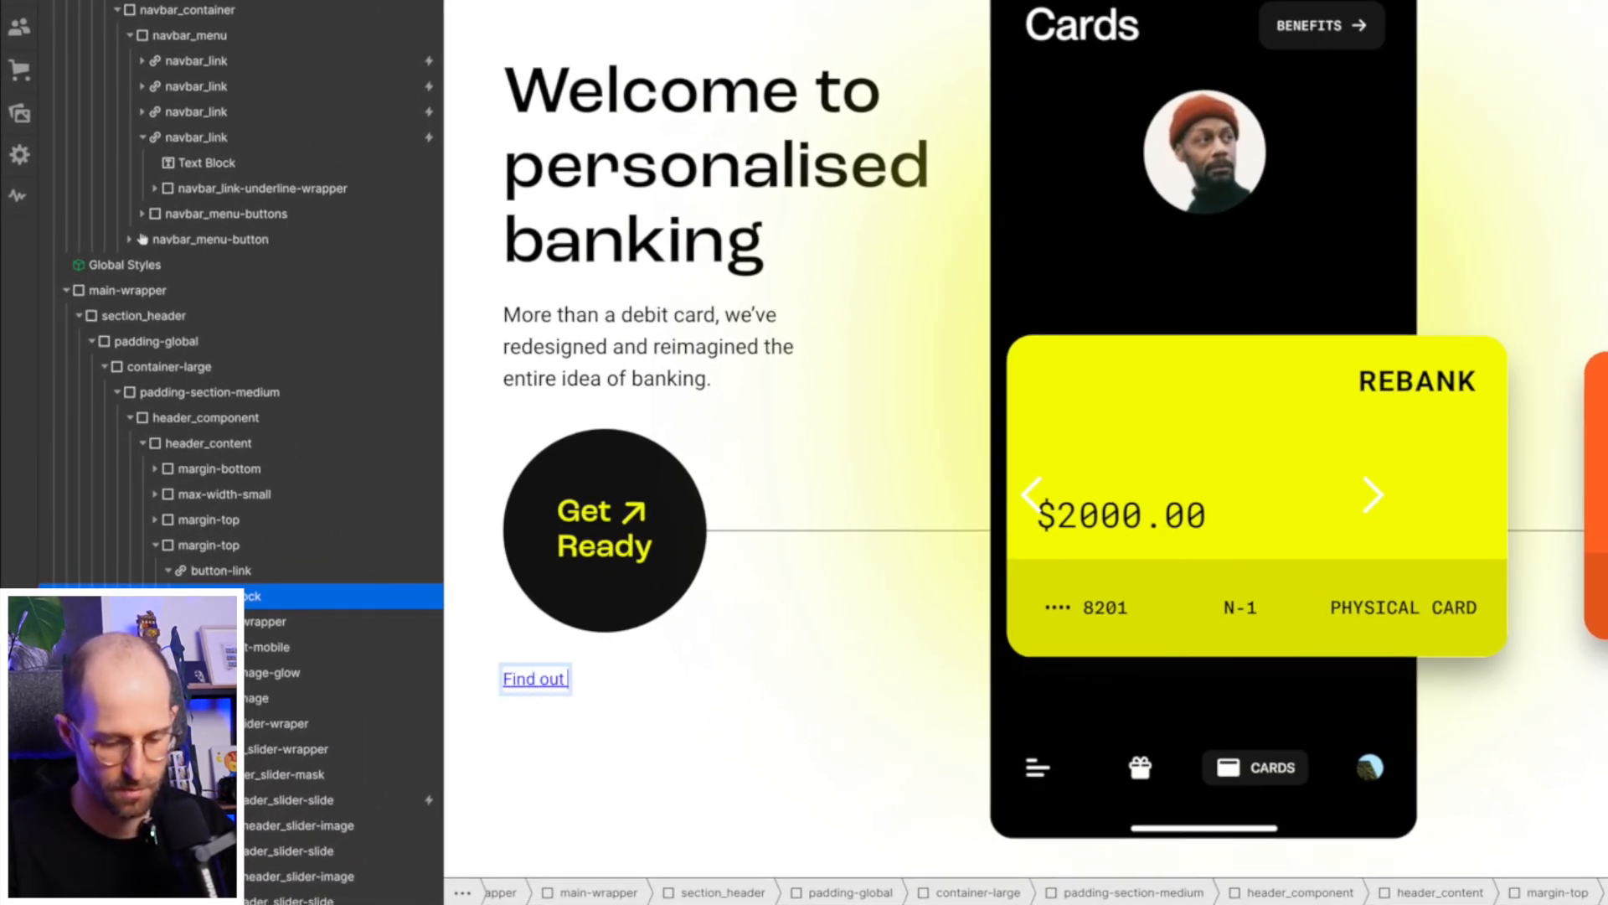
- Add the Arrow component after the "Find out more" text block in button-link
left_click(207, 575)
left_click(223, 592)
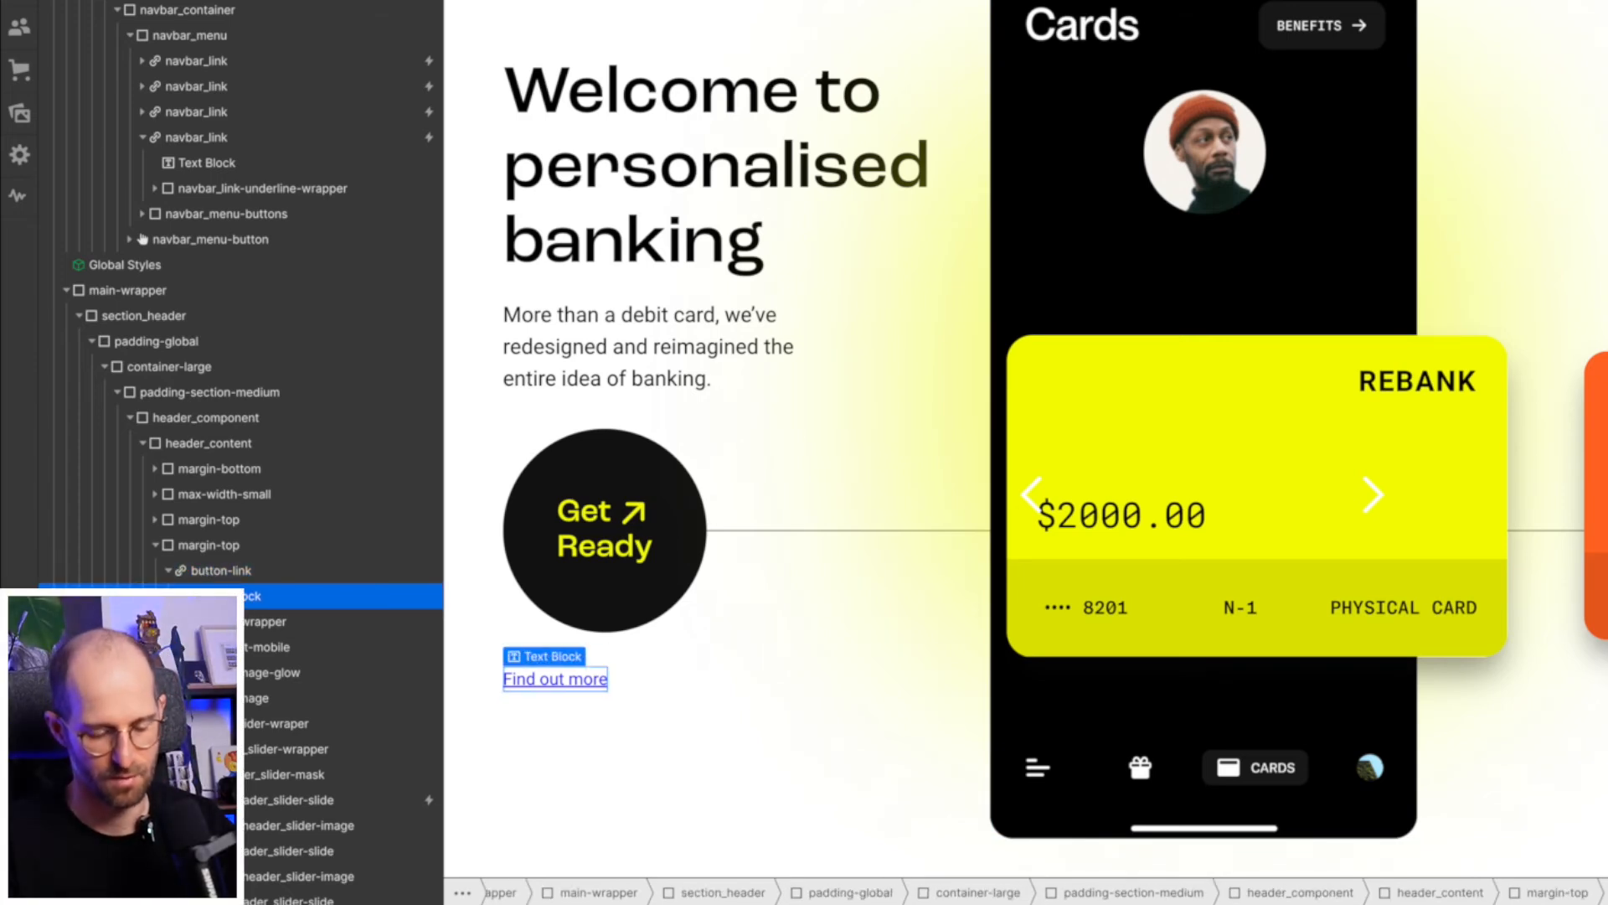
key("ctrl+k")
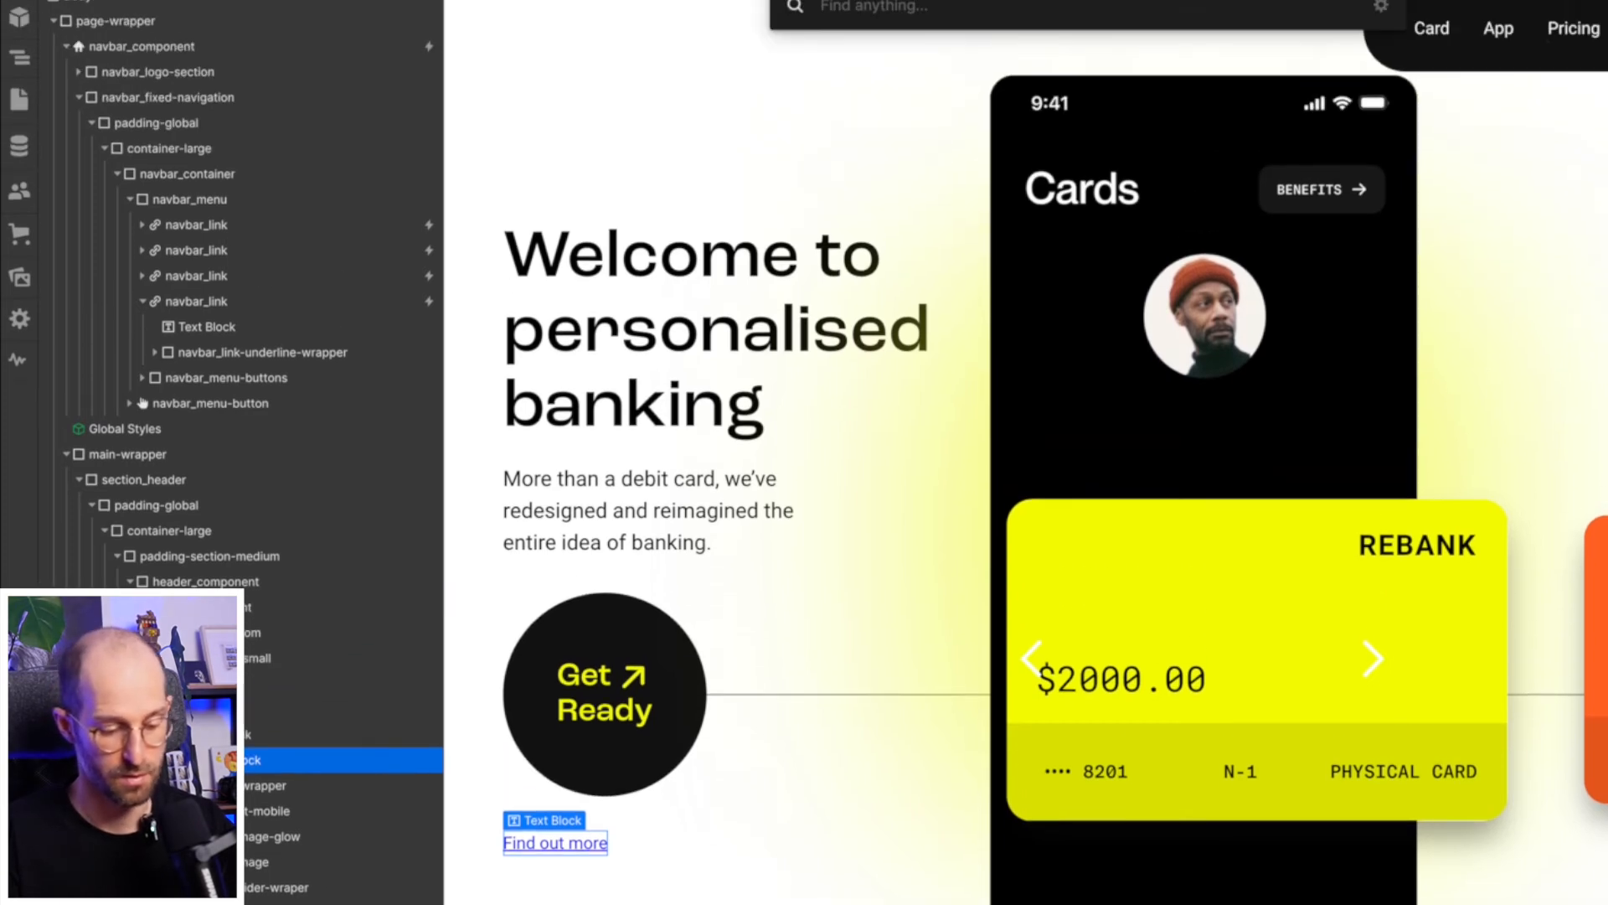
type("arr")
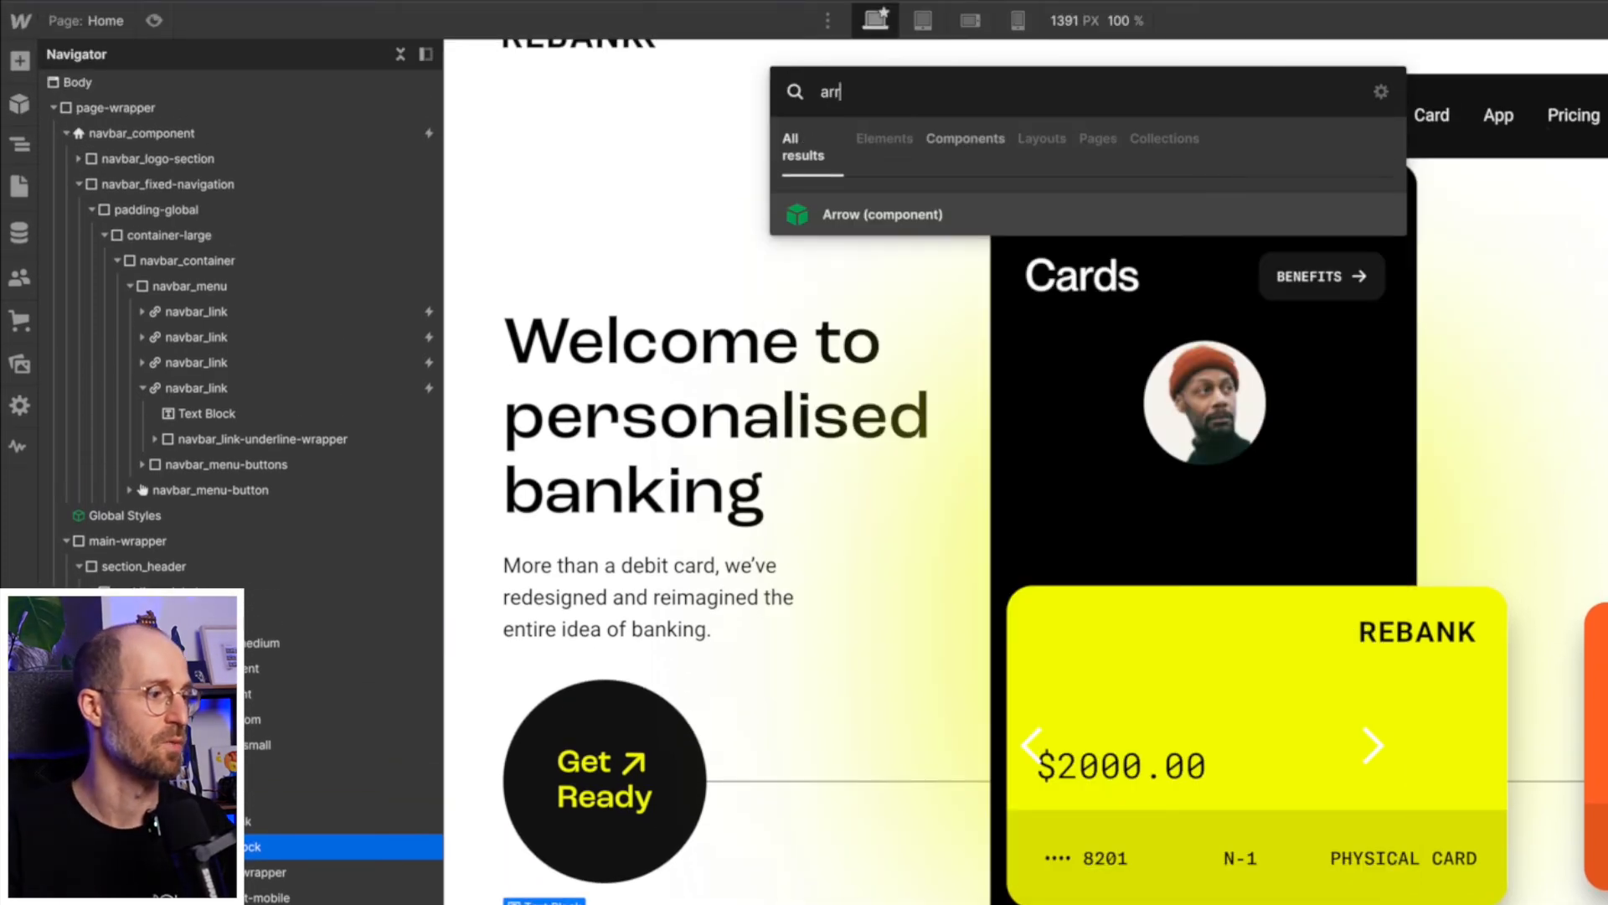
key("Return")
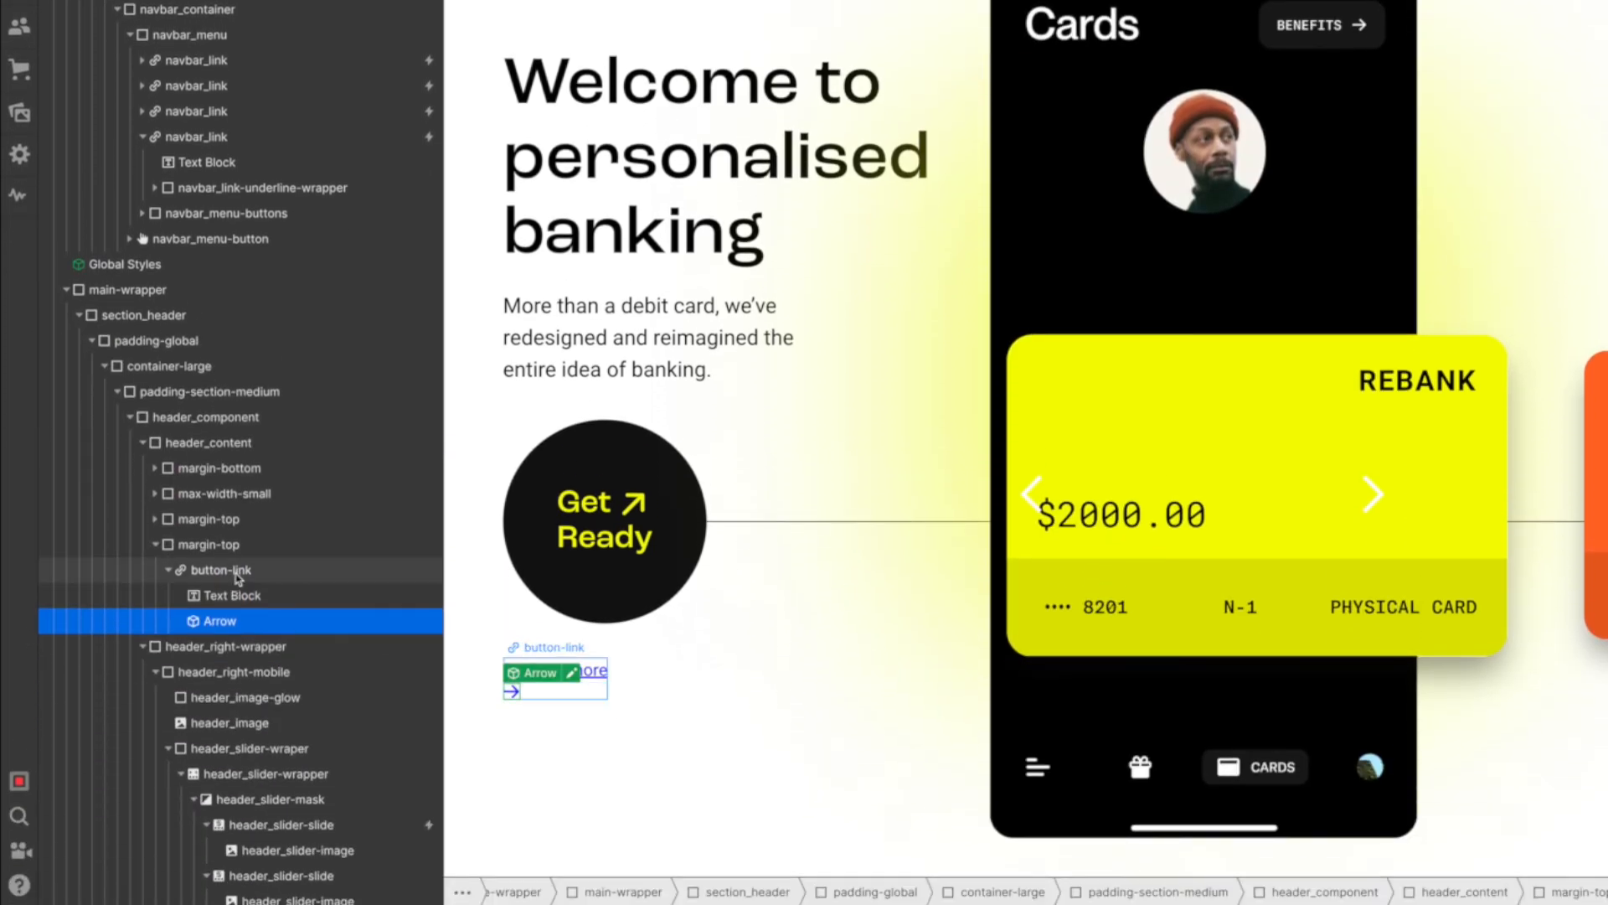
- Lay out button-link as a horizontal flex container with a 0.5em column gap between the text and arrow
left_click(239, 573)
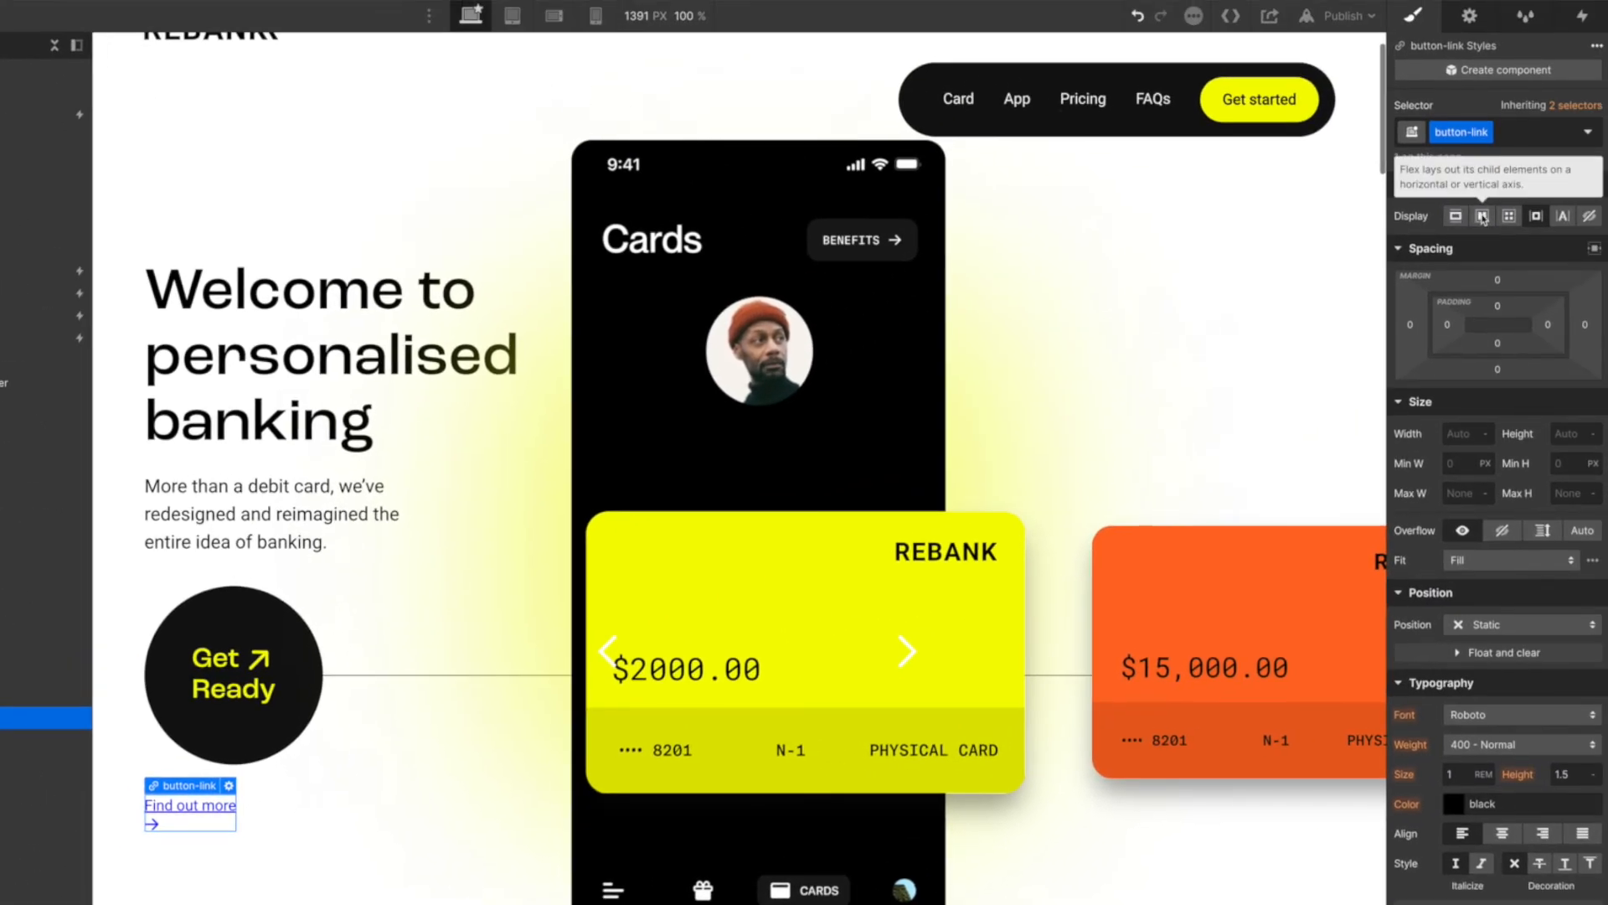
left_click(1483, 217)
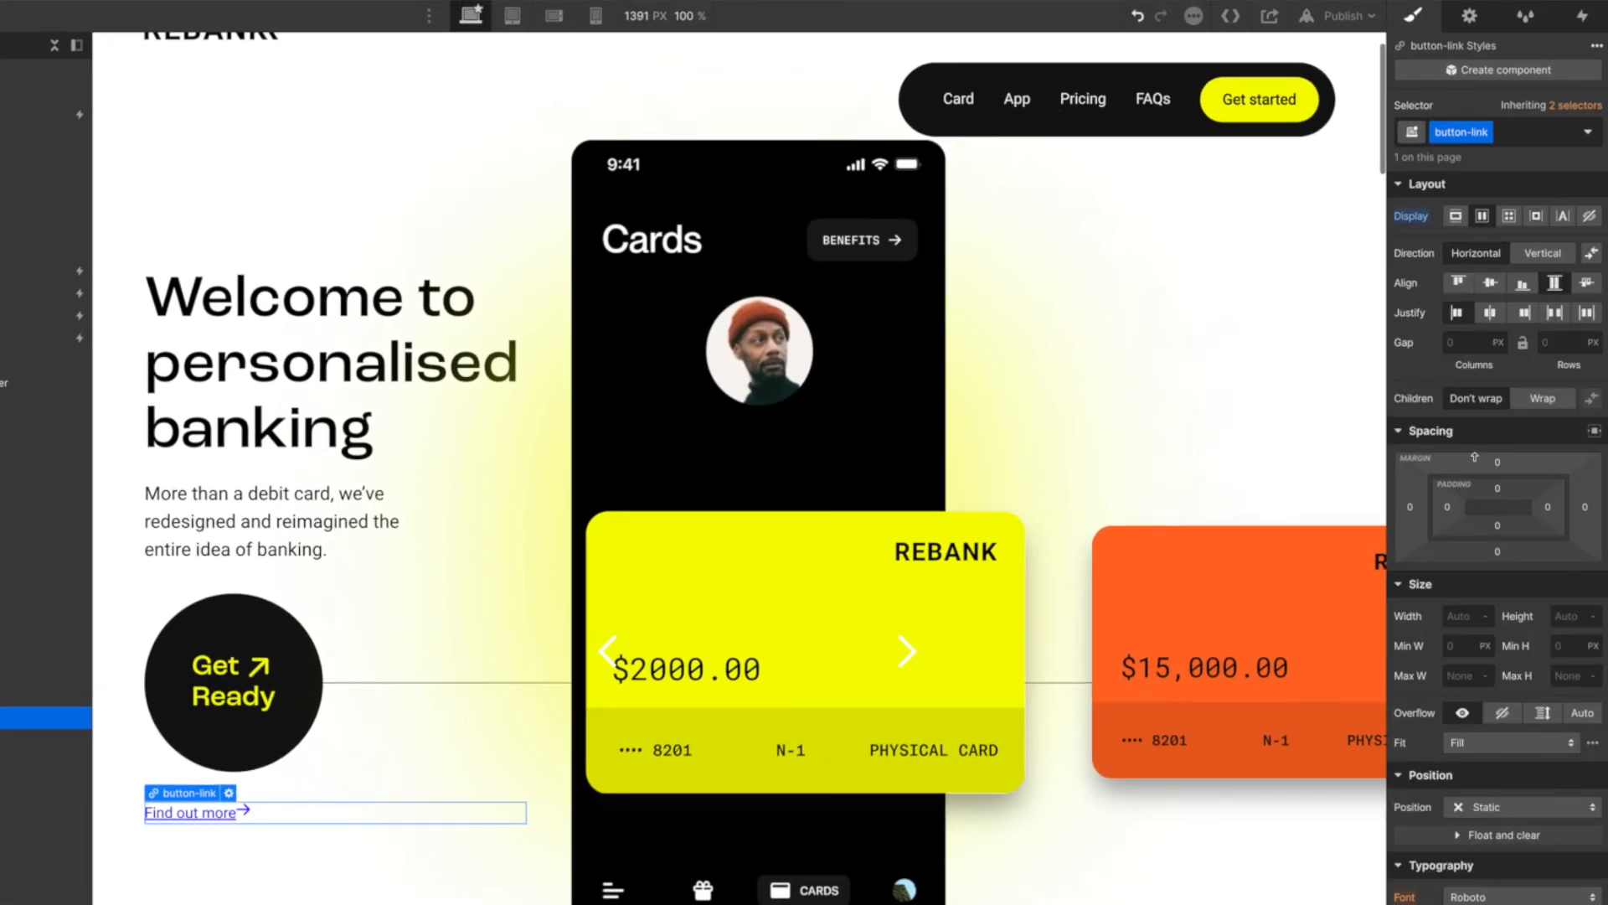
left_click(1466, 340)
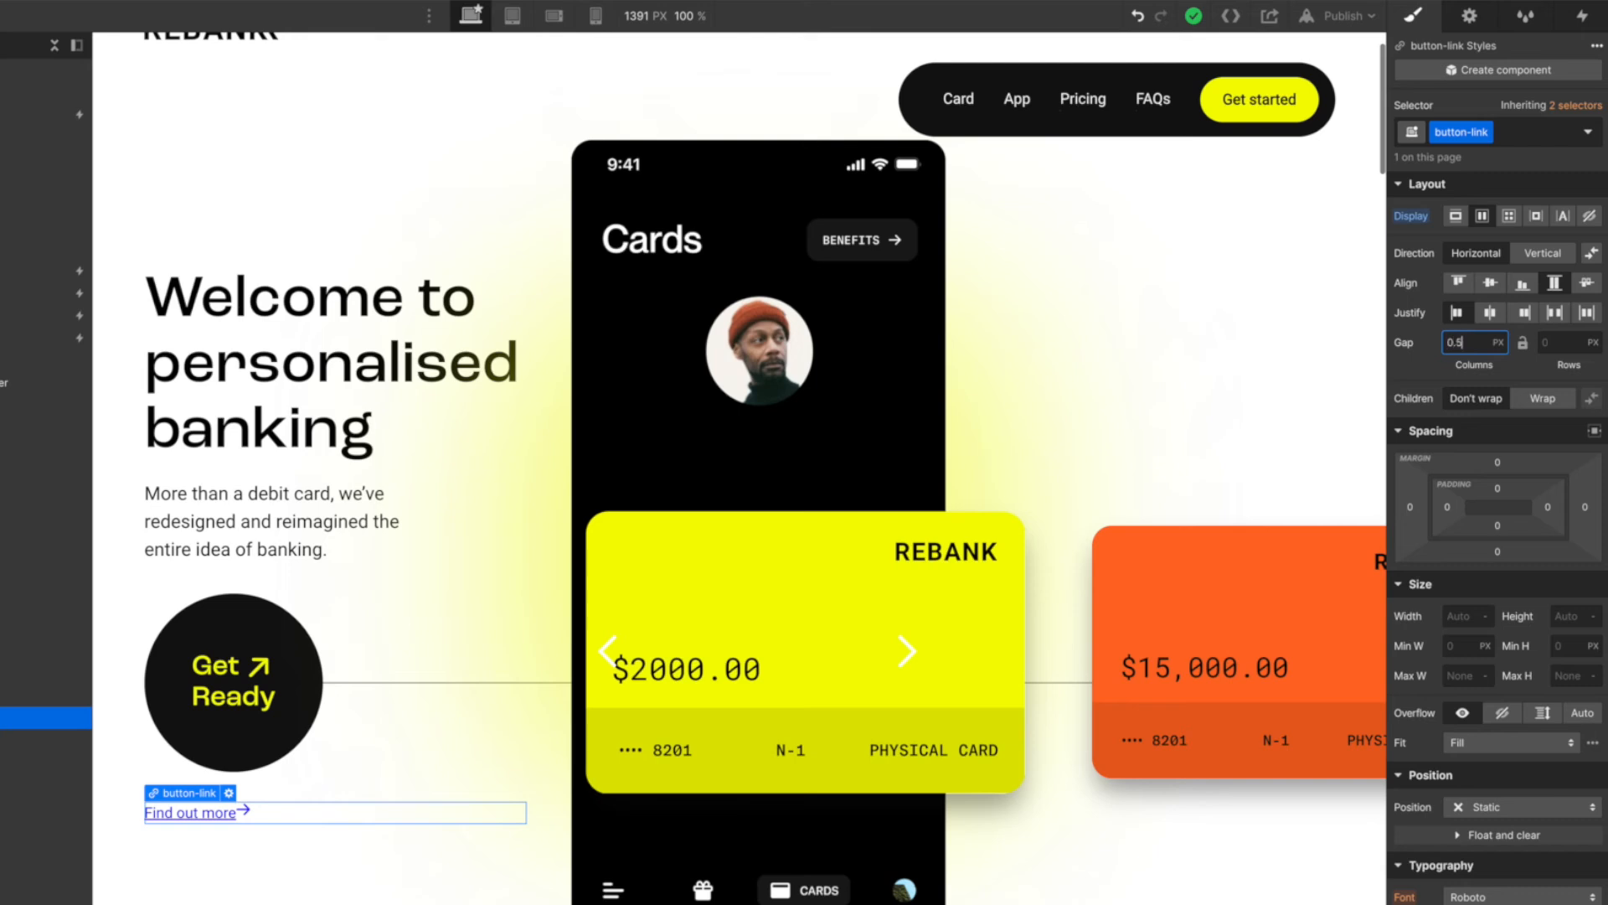
type("0.5em")
key("Return")
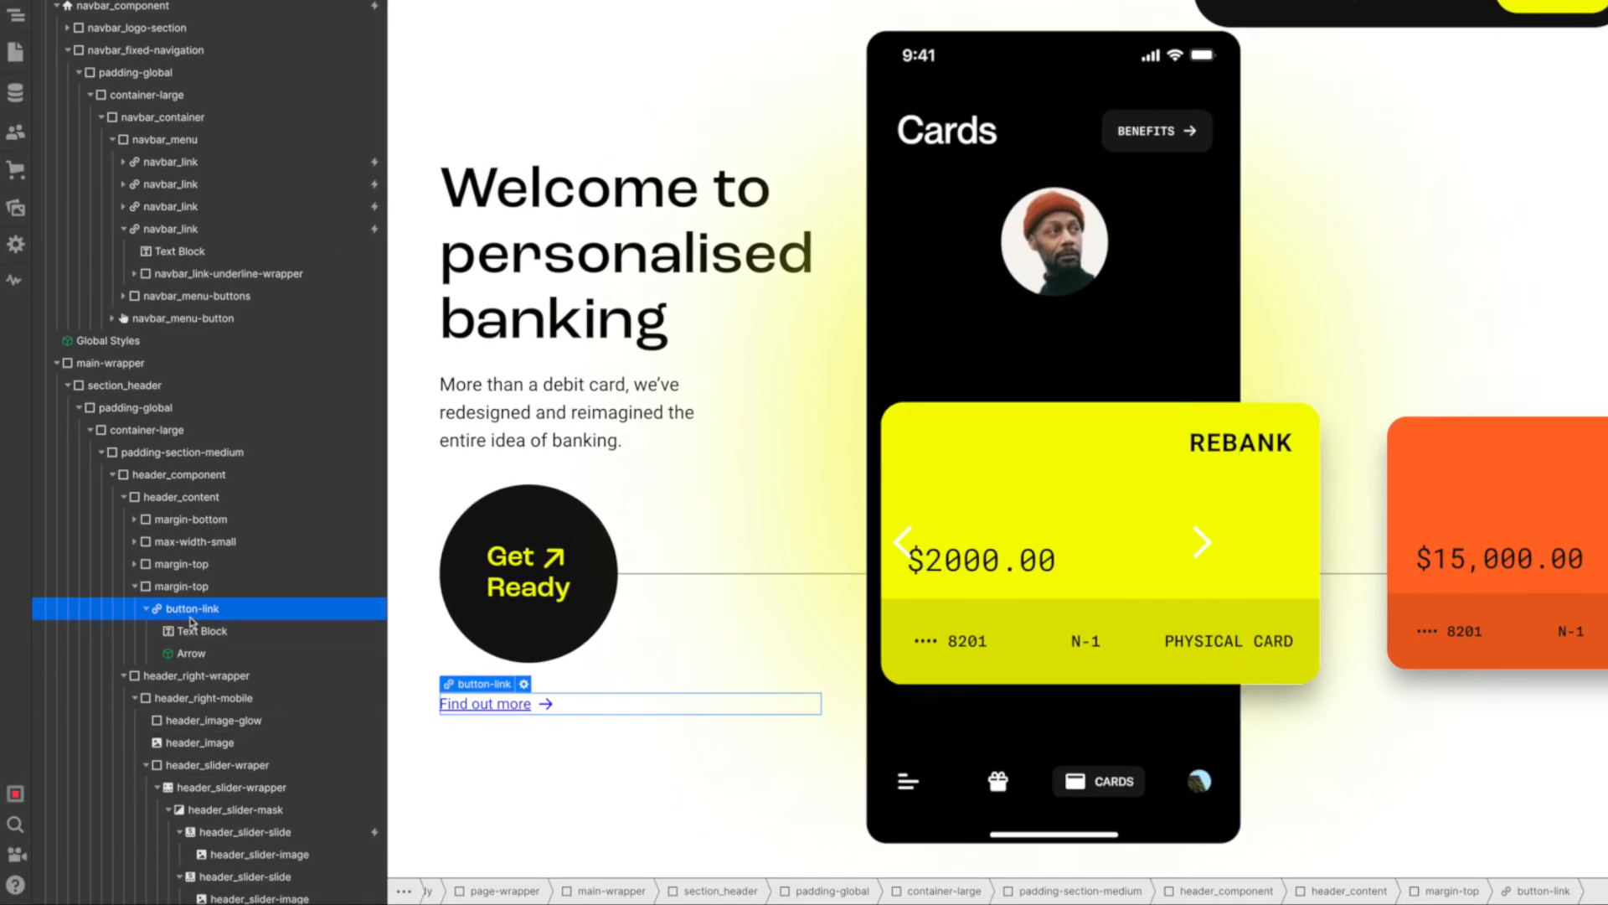
- Insert a Div Block inside button-link and place a copy of navbar_link-underline-wrapper in it
scroll(198, 618, "down", 1)
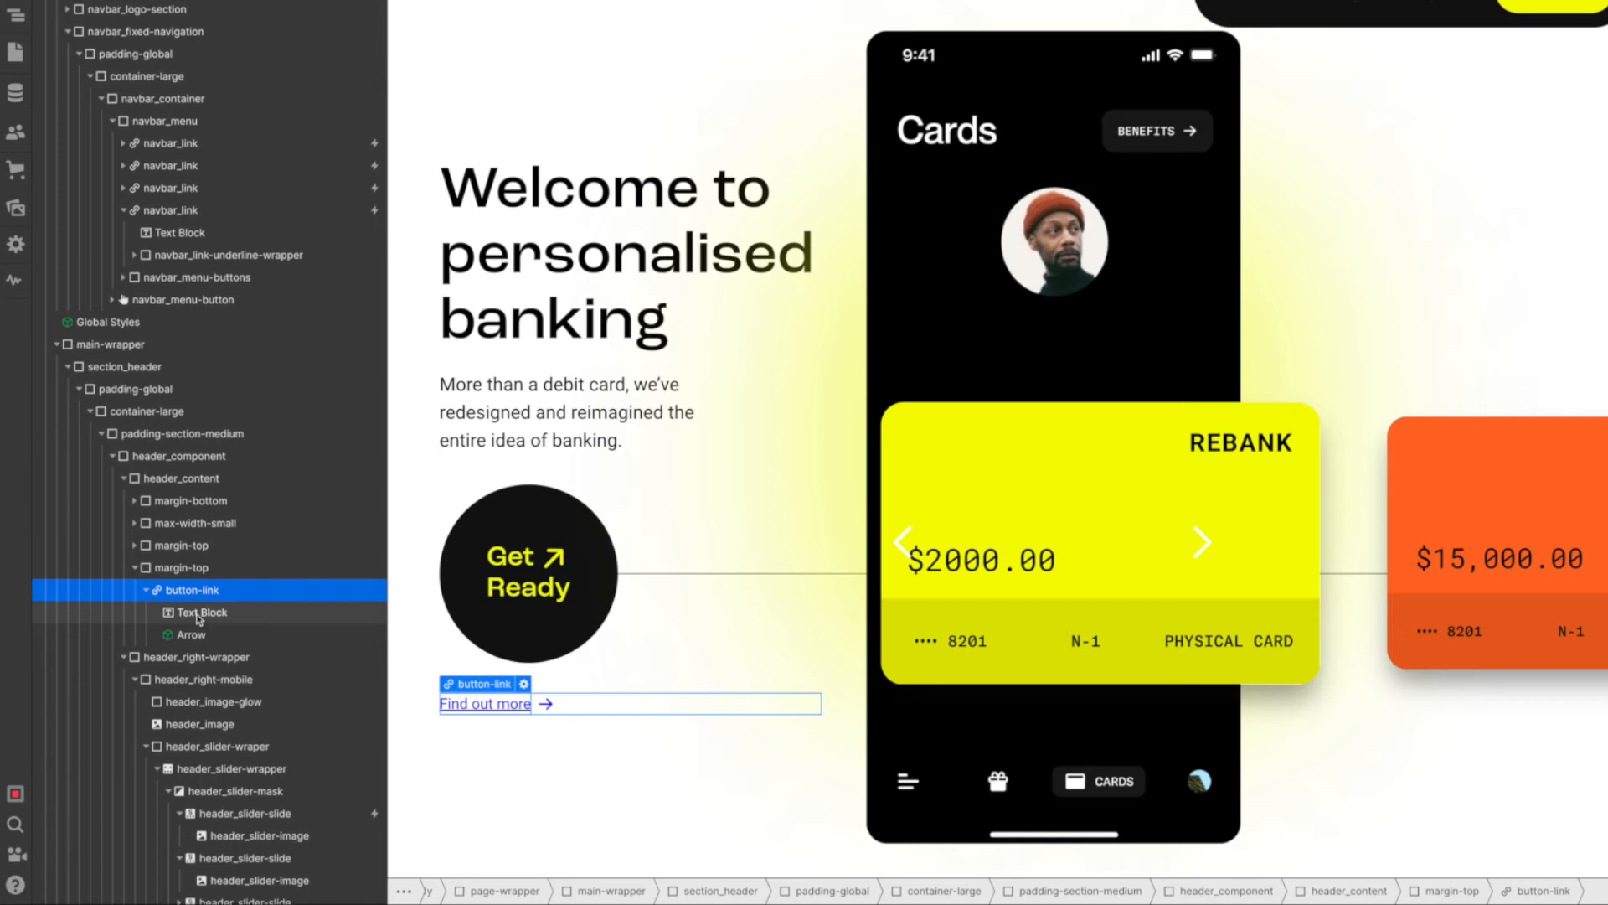
scroll(195, 611, "up", 1)
scroll(193, 609, "up", 1)
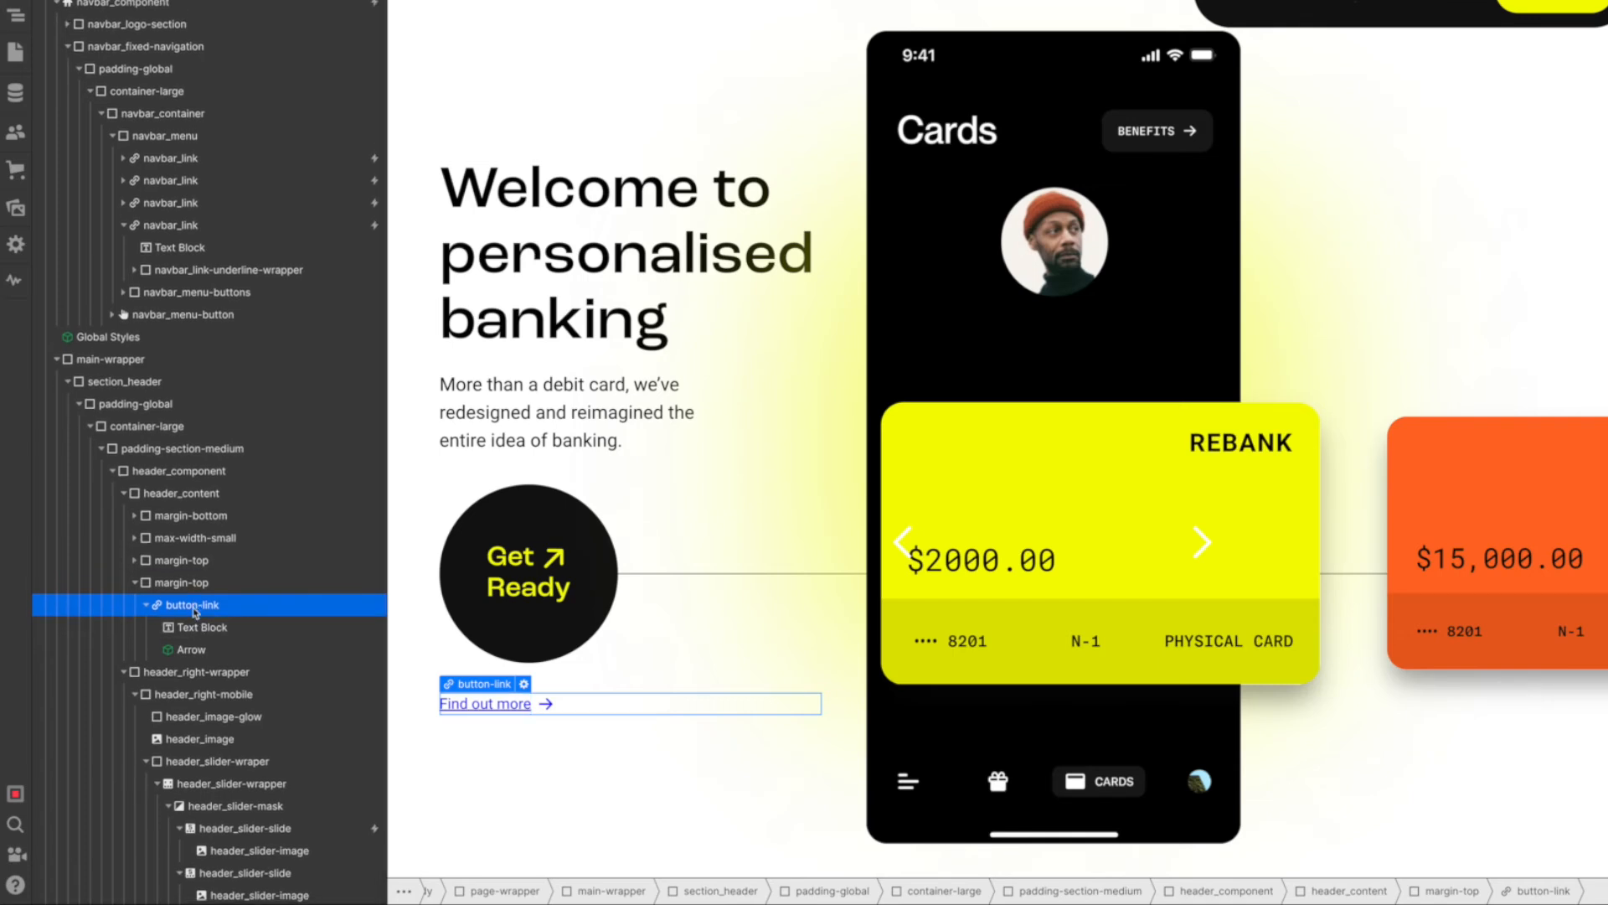
key("ctrl+e")
type("div")
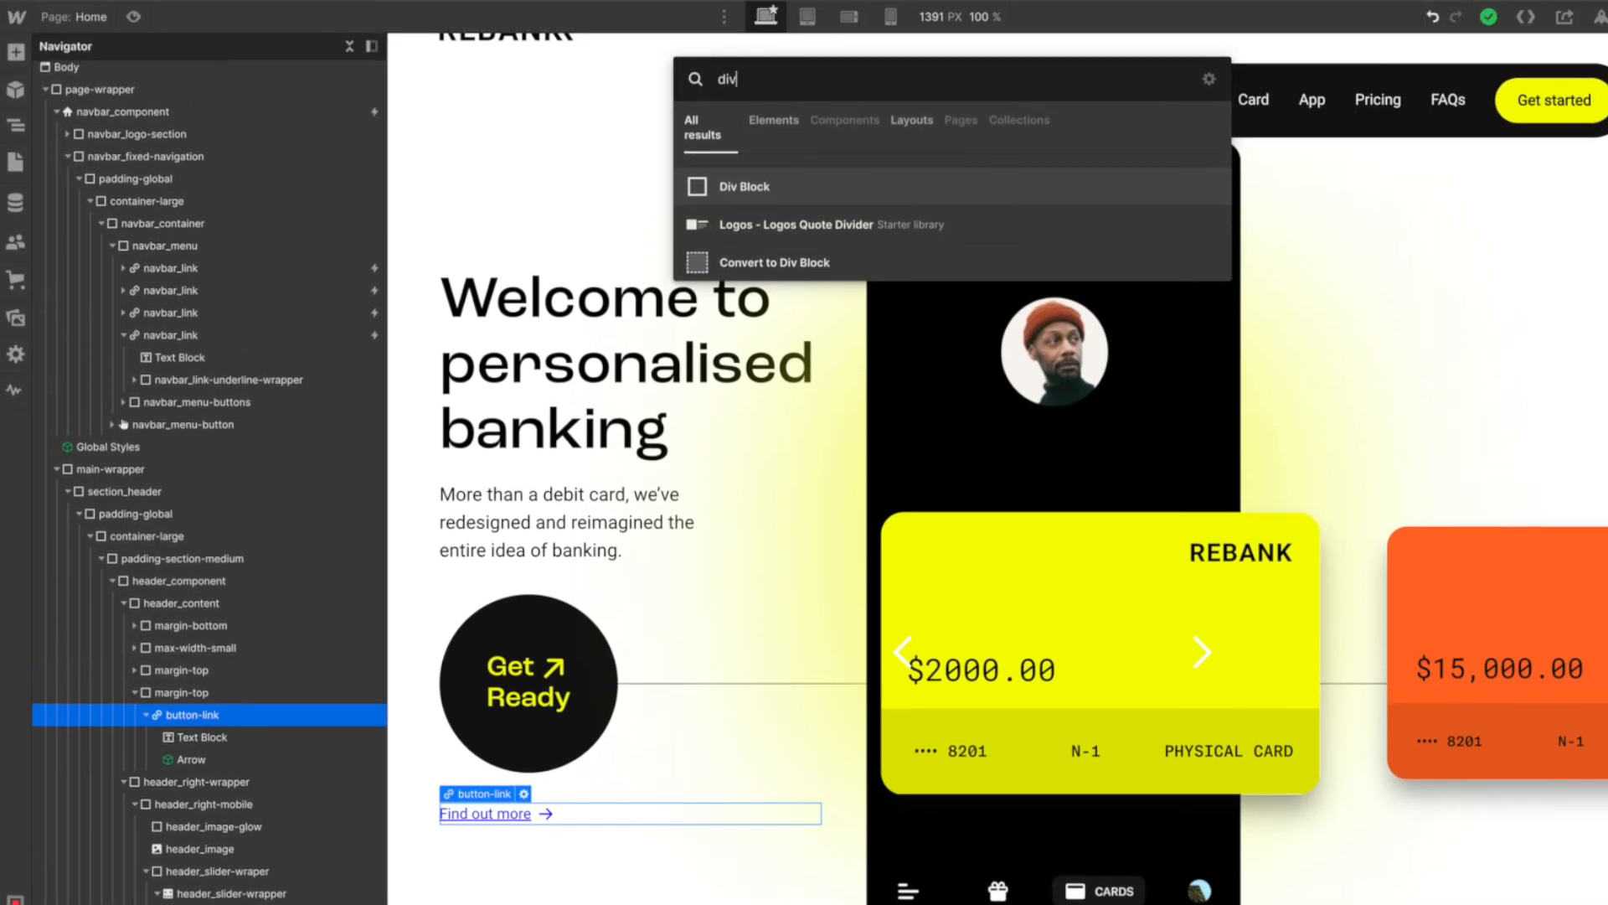
key("Return")
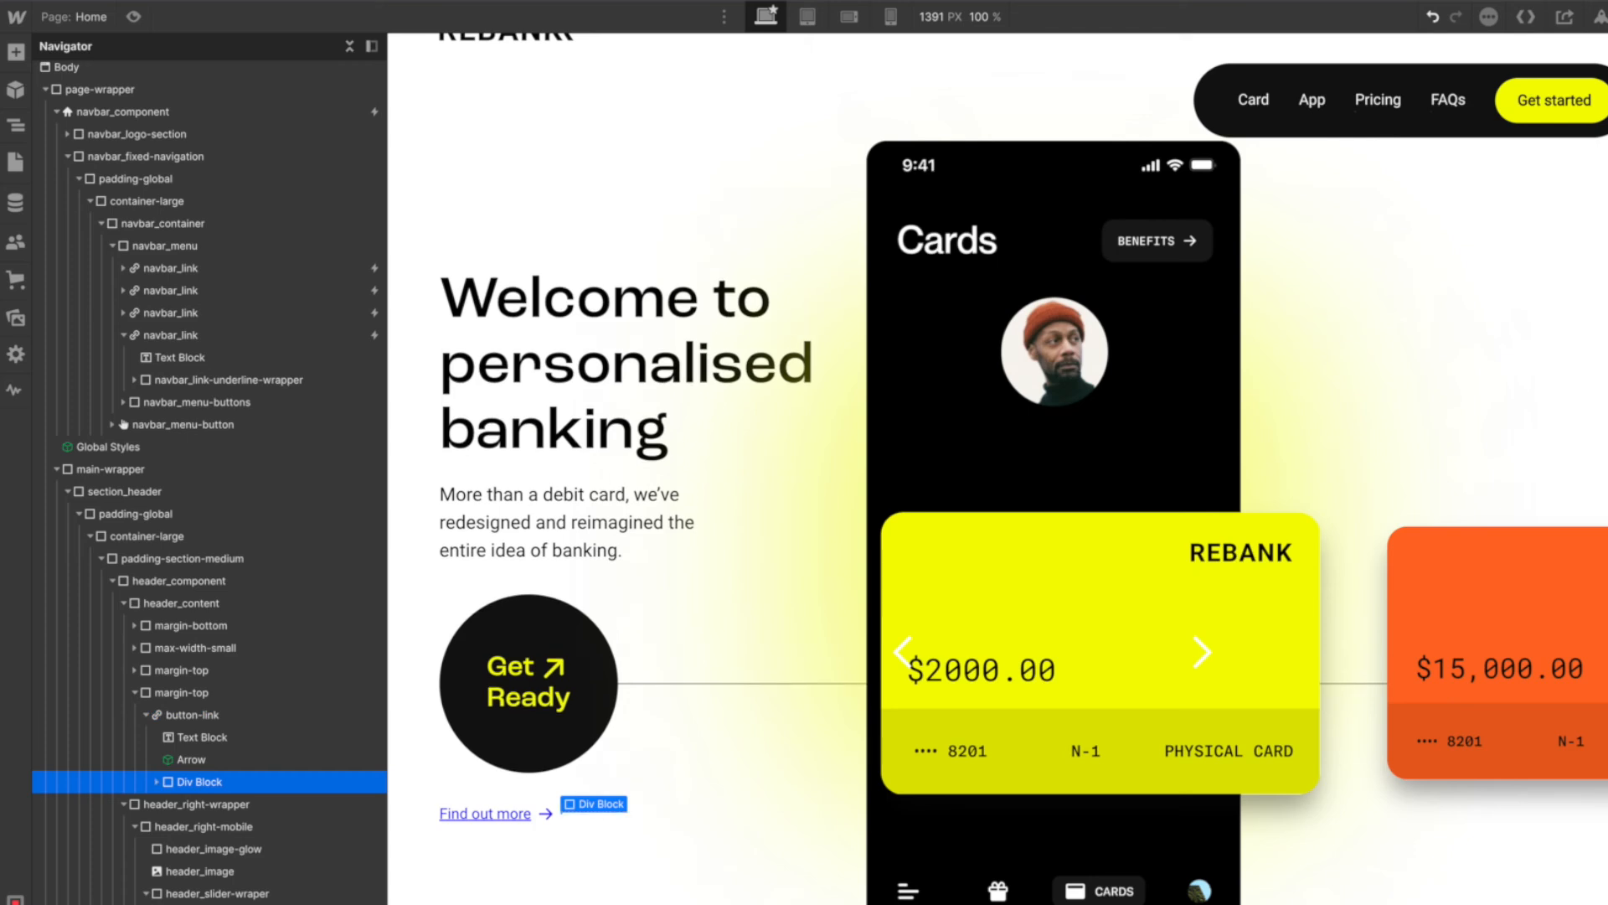
left_click(157, 785)
left_click(217, 802)
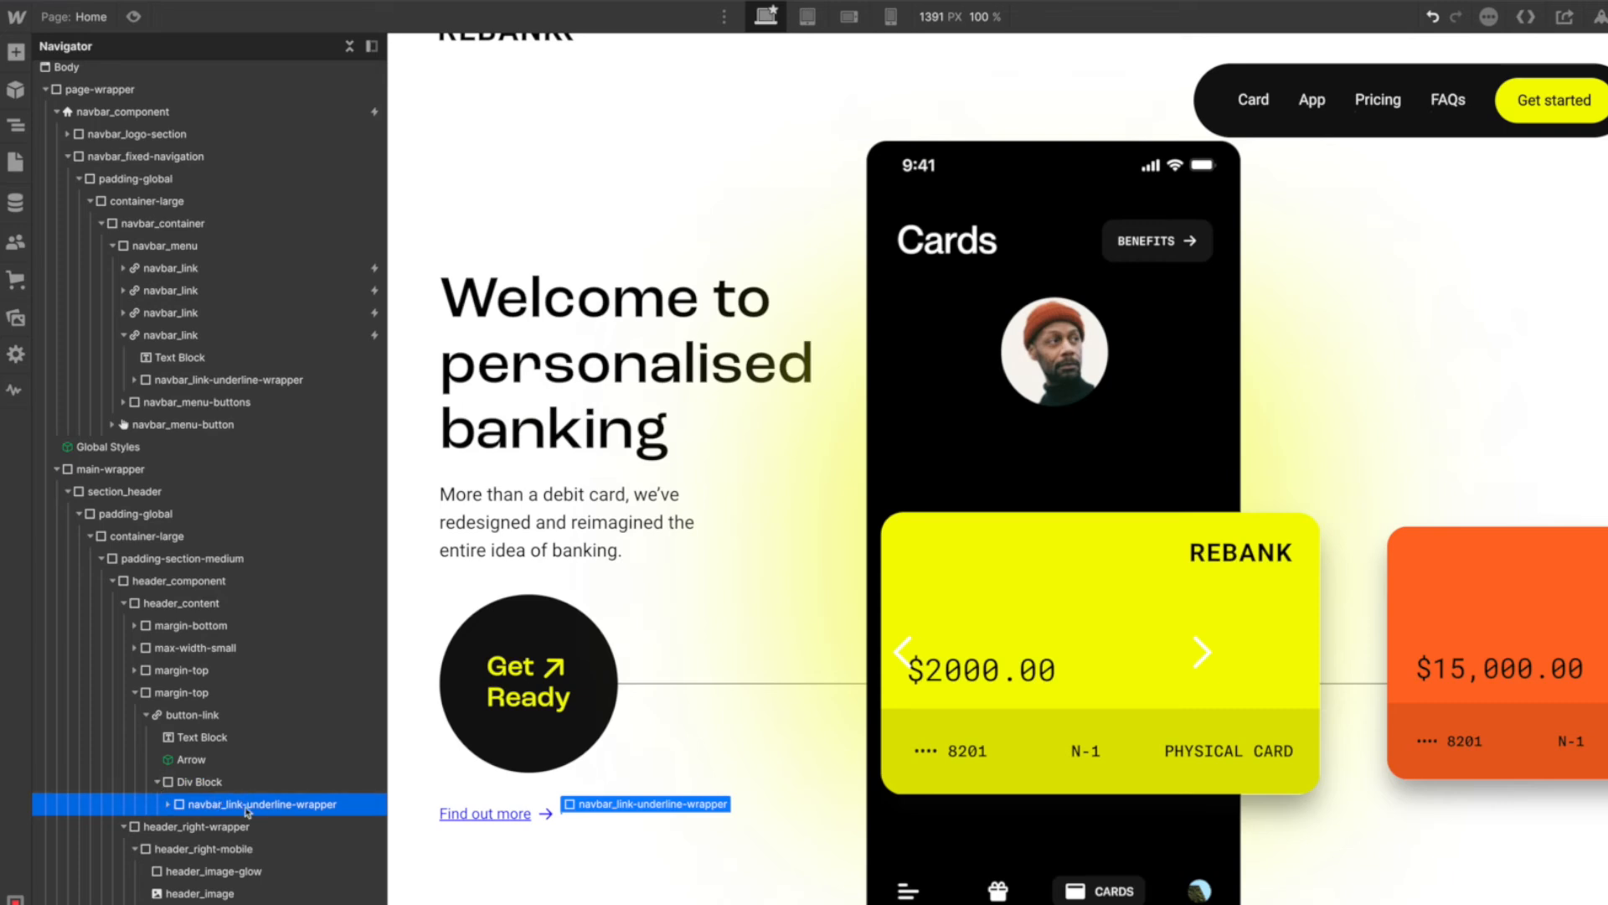
- Move the navbar_link-underline-wrapper copy directly into button-link and delete the leftover Div Block
left_click_drag(213, 775, 207, 769)
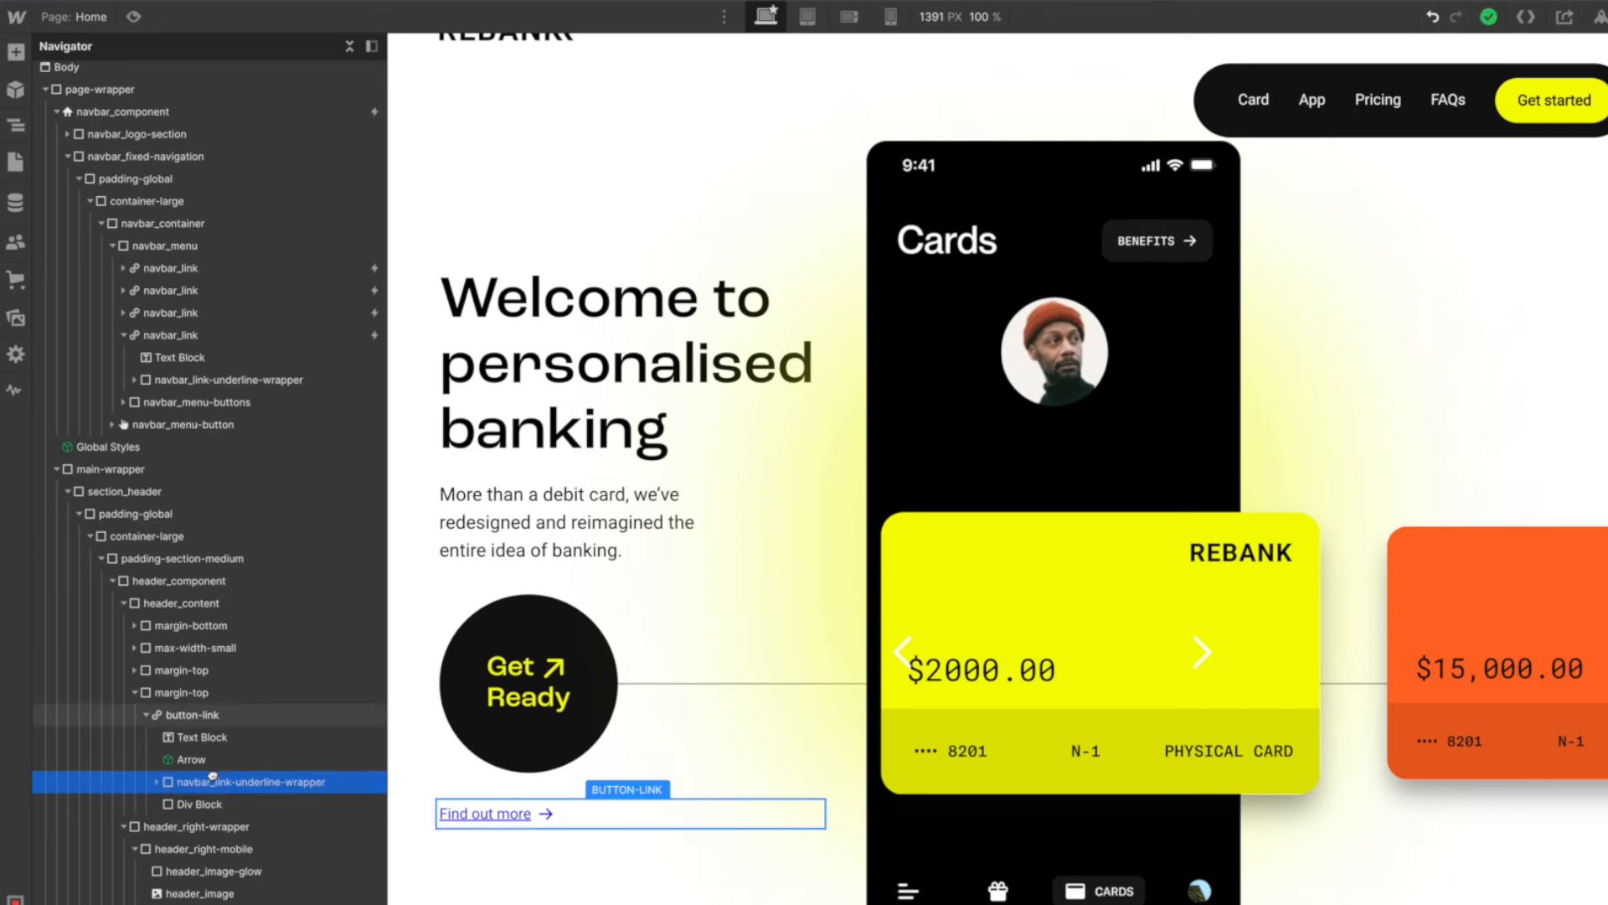
left_click(207, 797)
key("Delete")
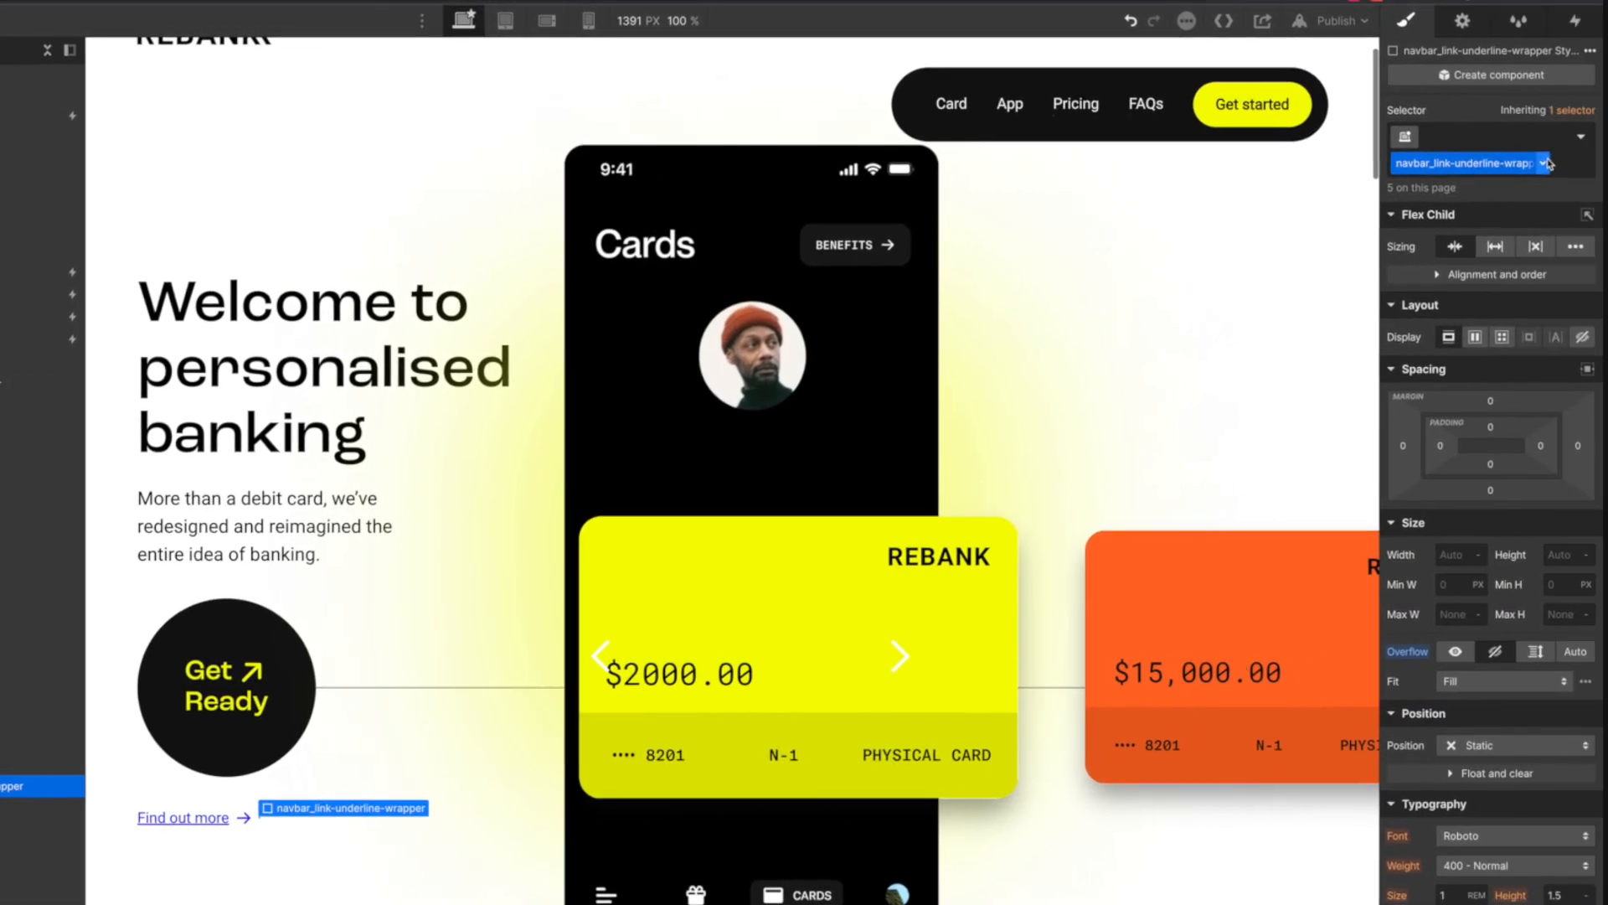
- Duplicate the copied wrapper's navbar_link-underline-wrapper class and name the duplicate button_underline-wrapper
left_click(1542, 163)
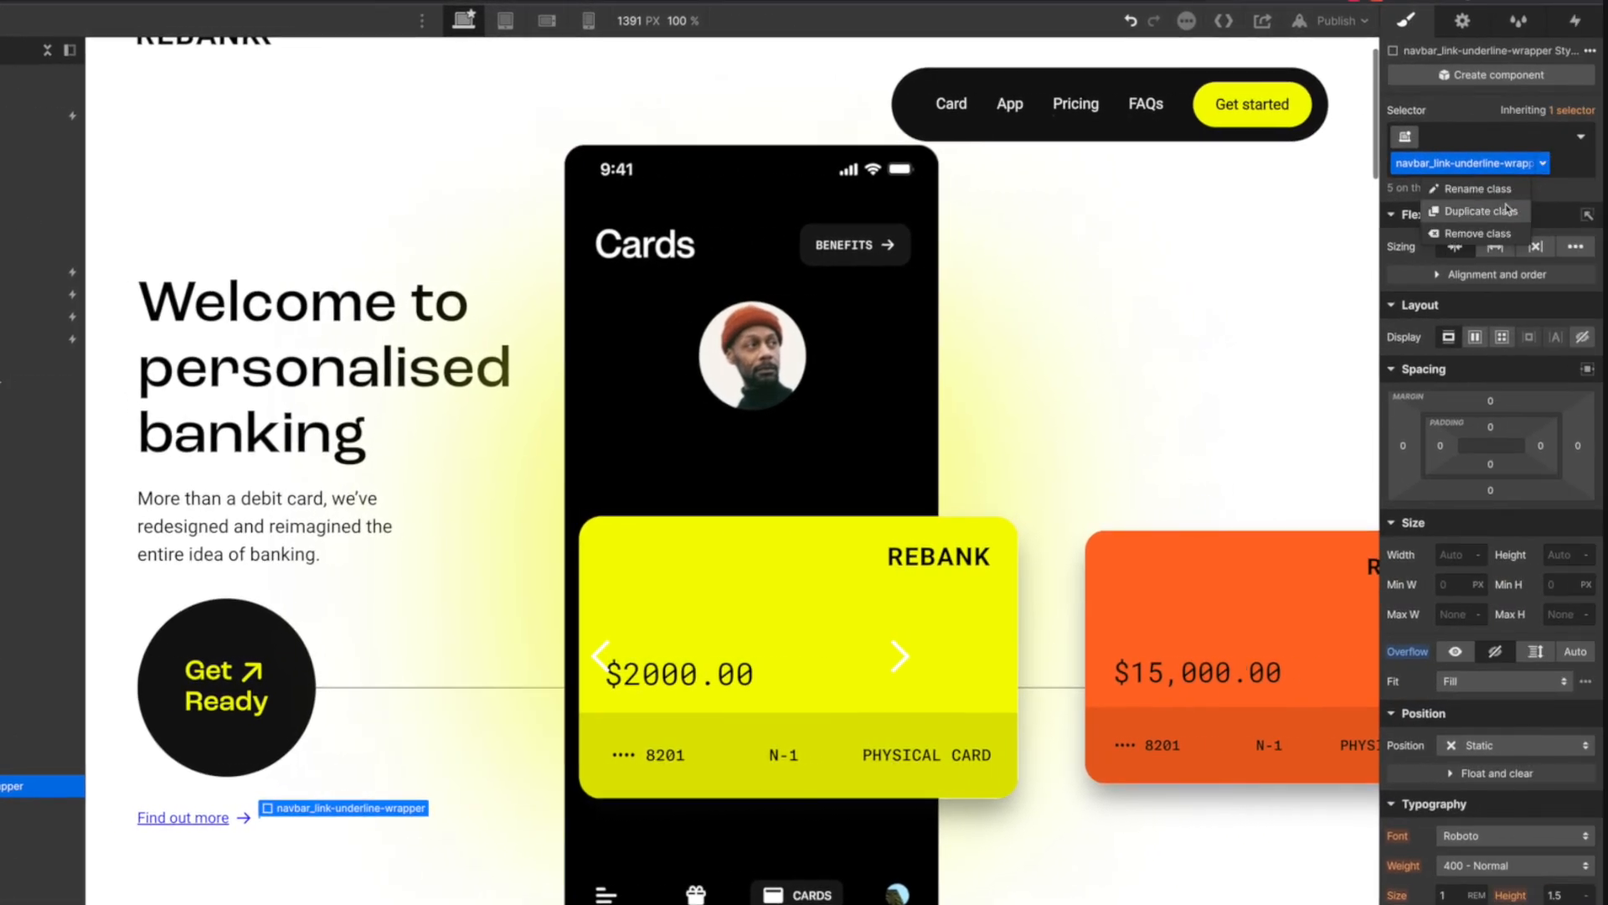
left_click(1509, 210)
type("button_")
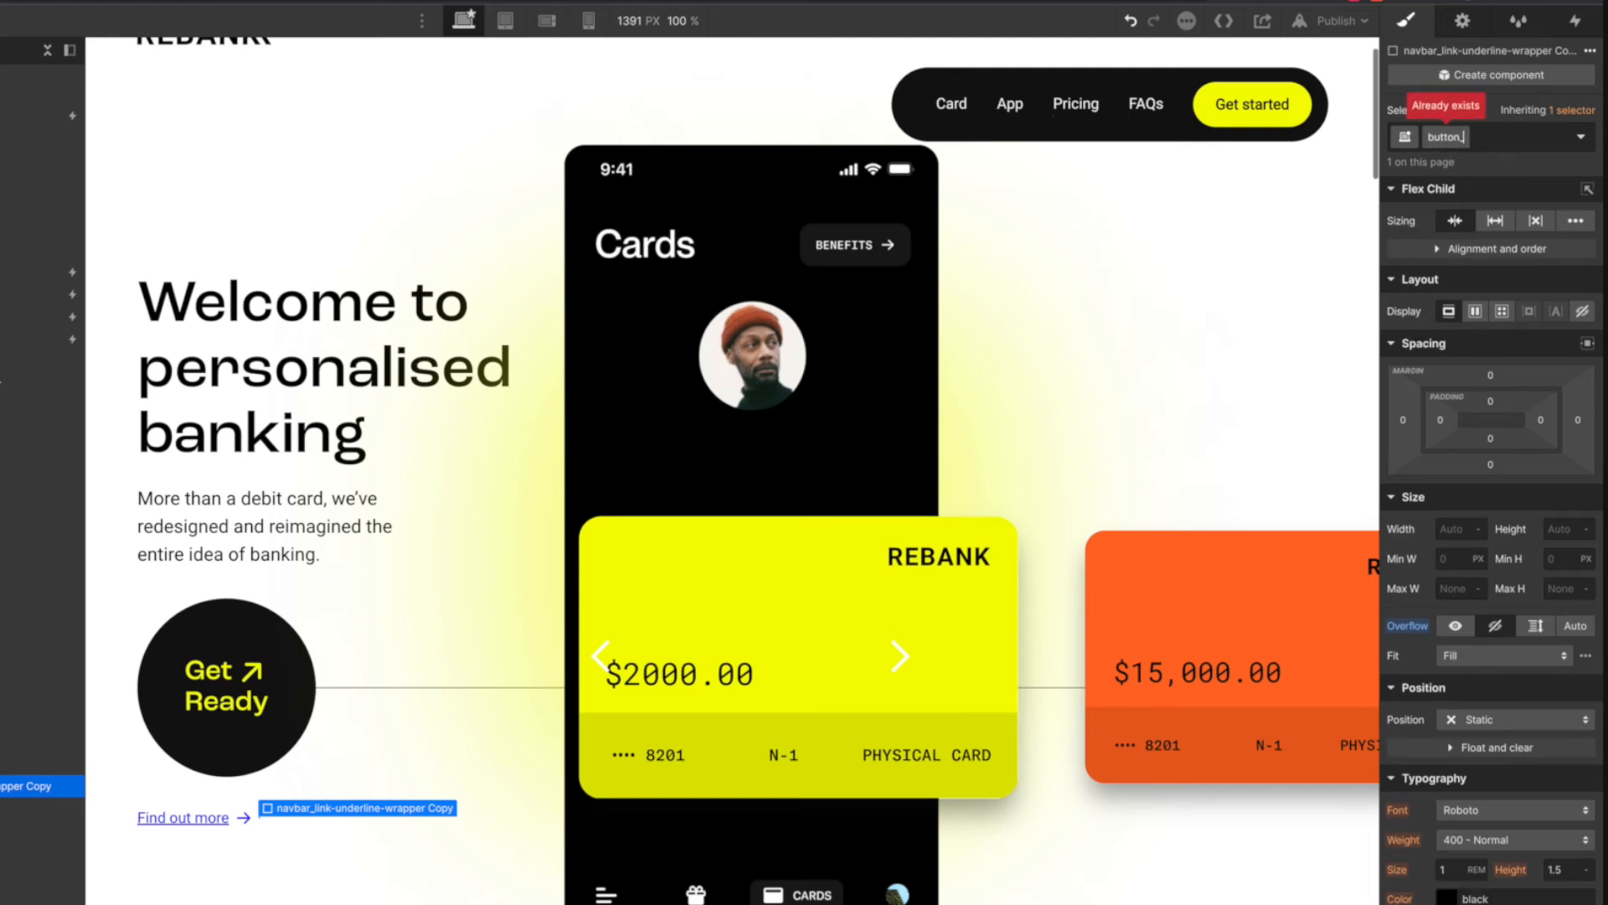
type("underline-wrapper")
key("Return")
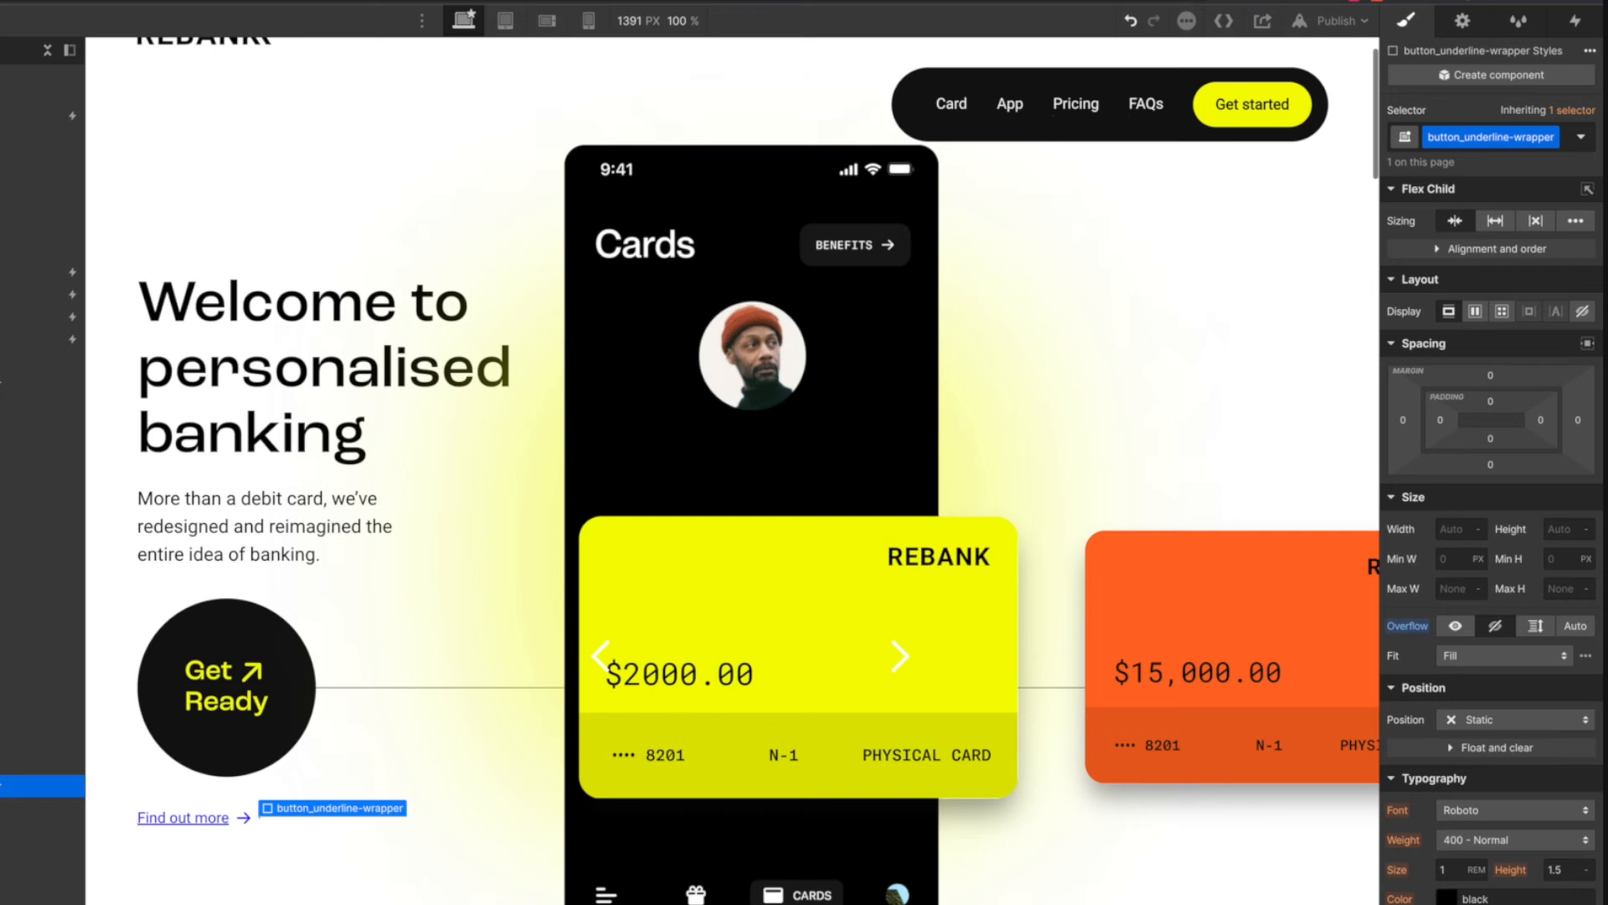
- Position button_underline-wrapper as Absolute and its parent button-link as Relative
left_click(1508, 722)
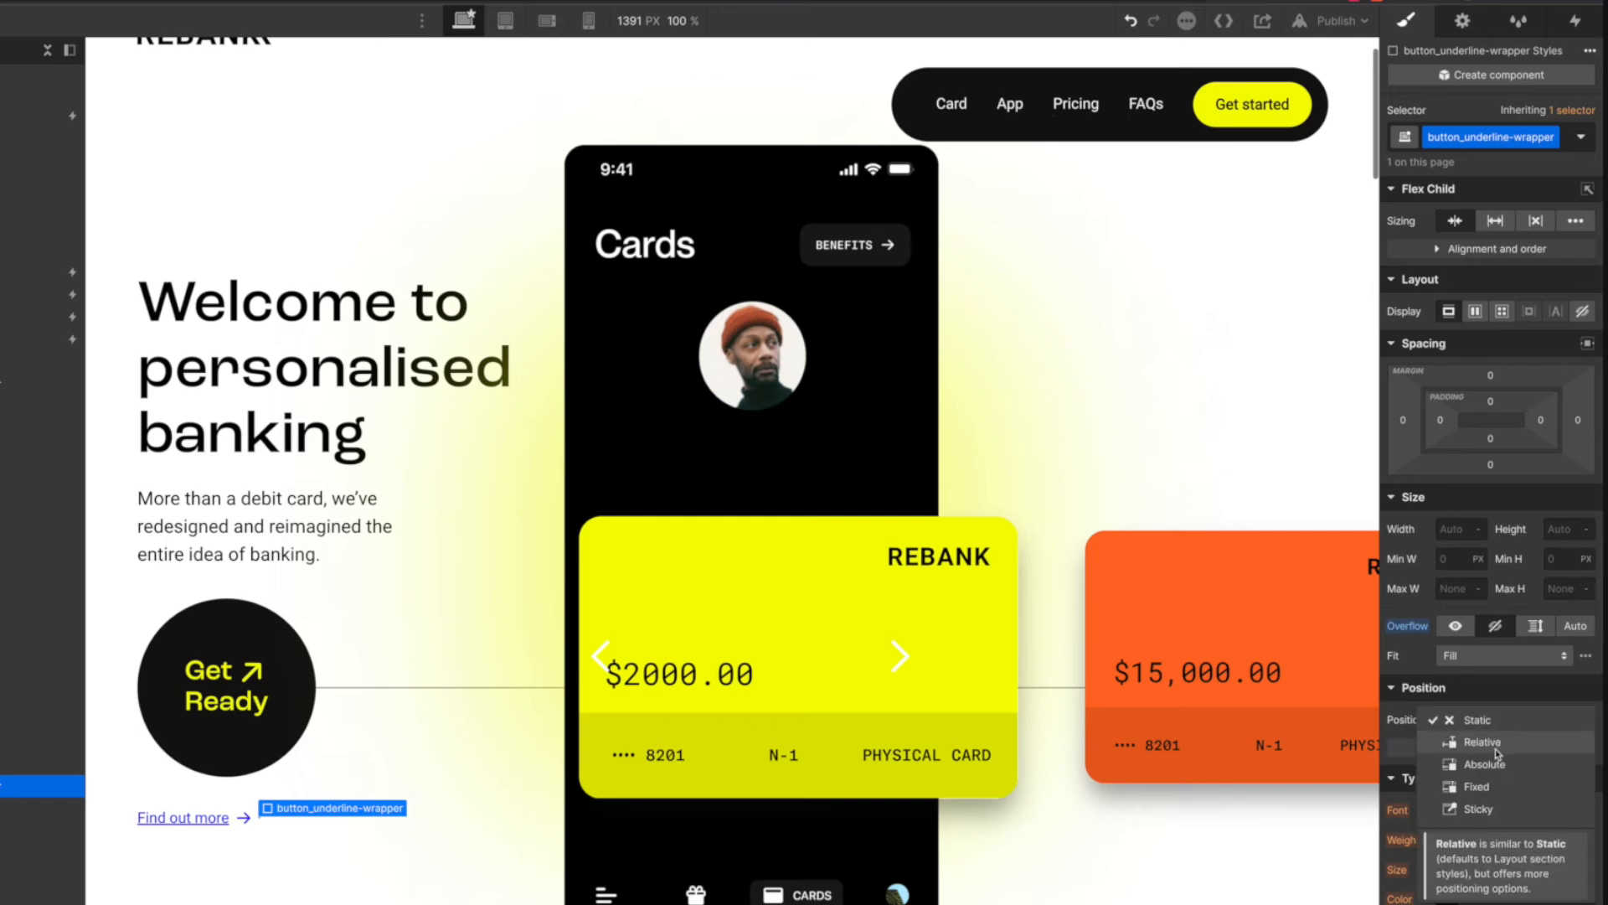
left_click(1497, 765)
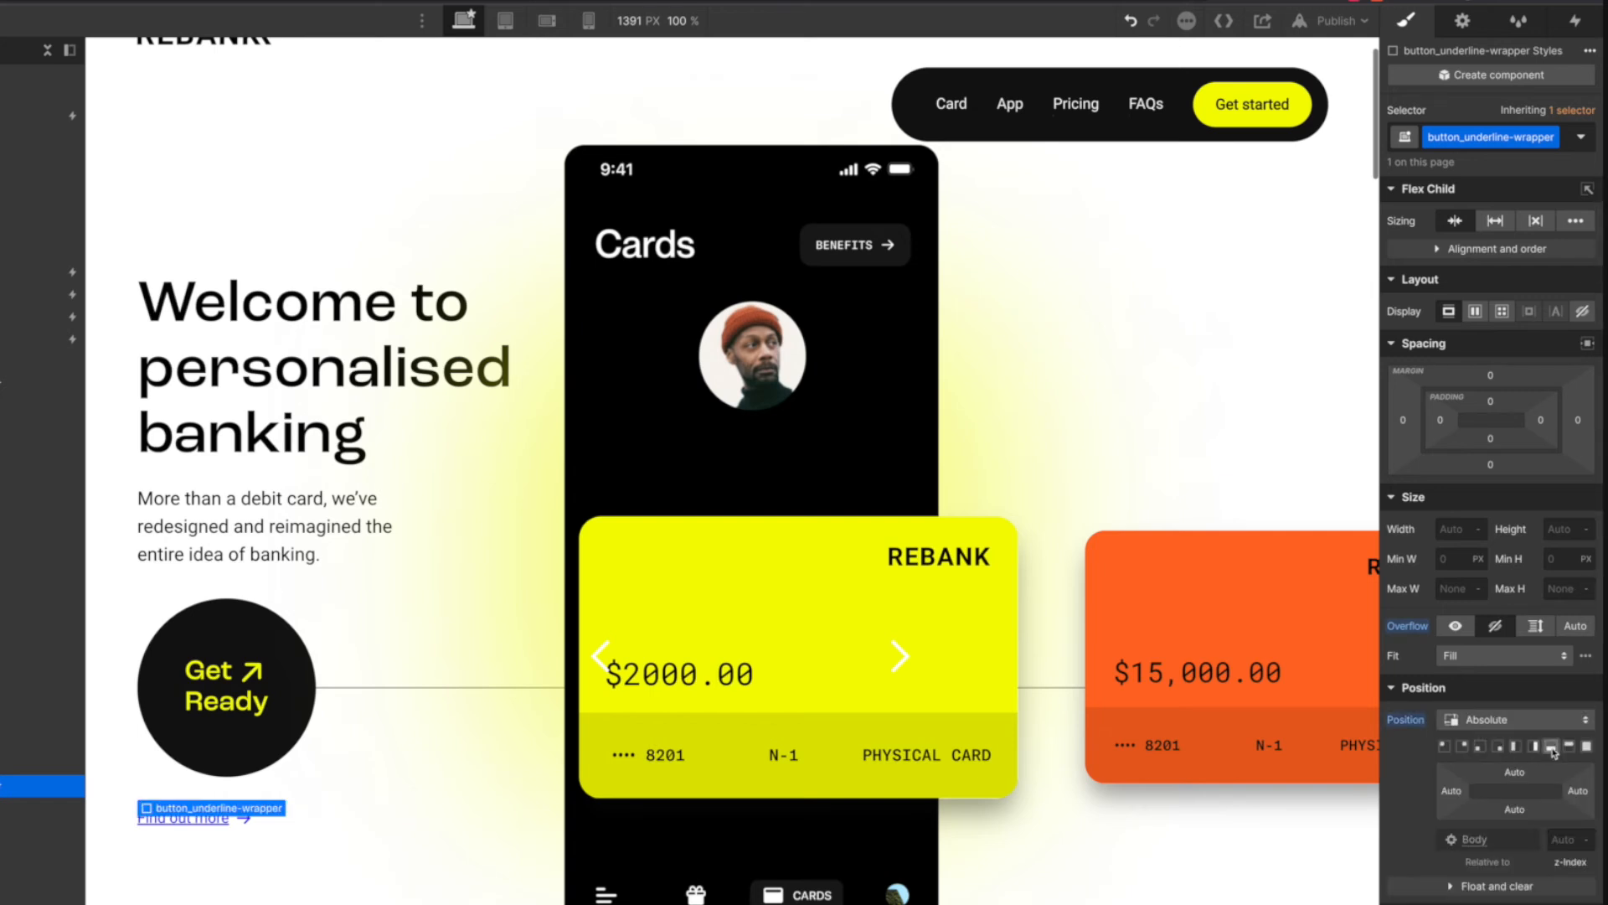
left_click(242, 817)
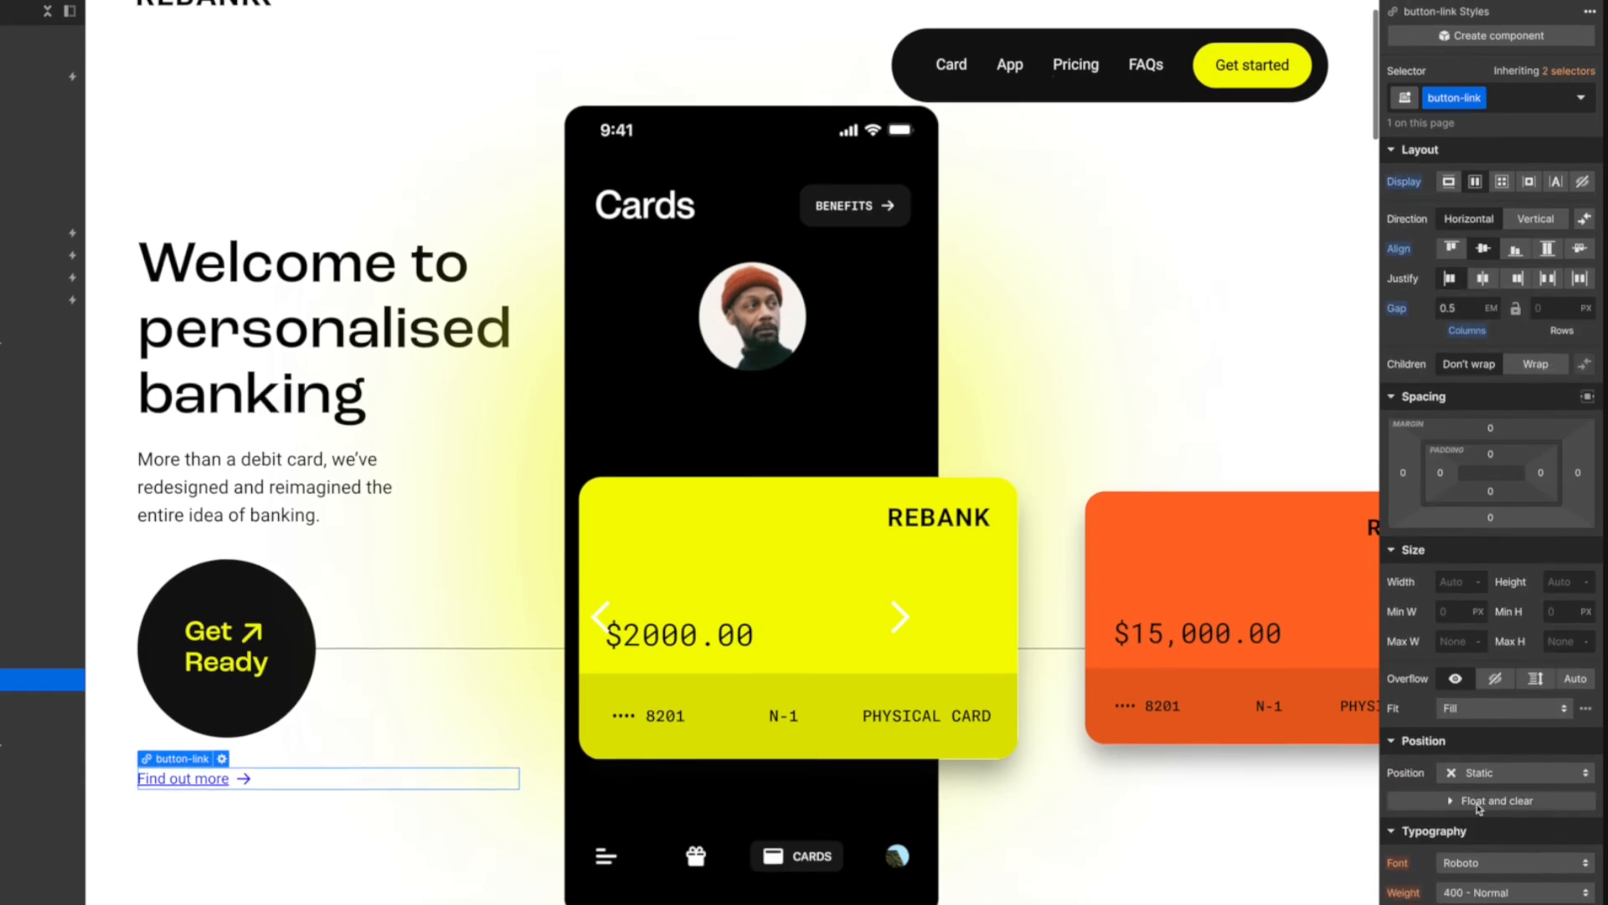
left_click(1485, 722)
left_click(1491, 738)
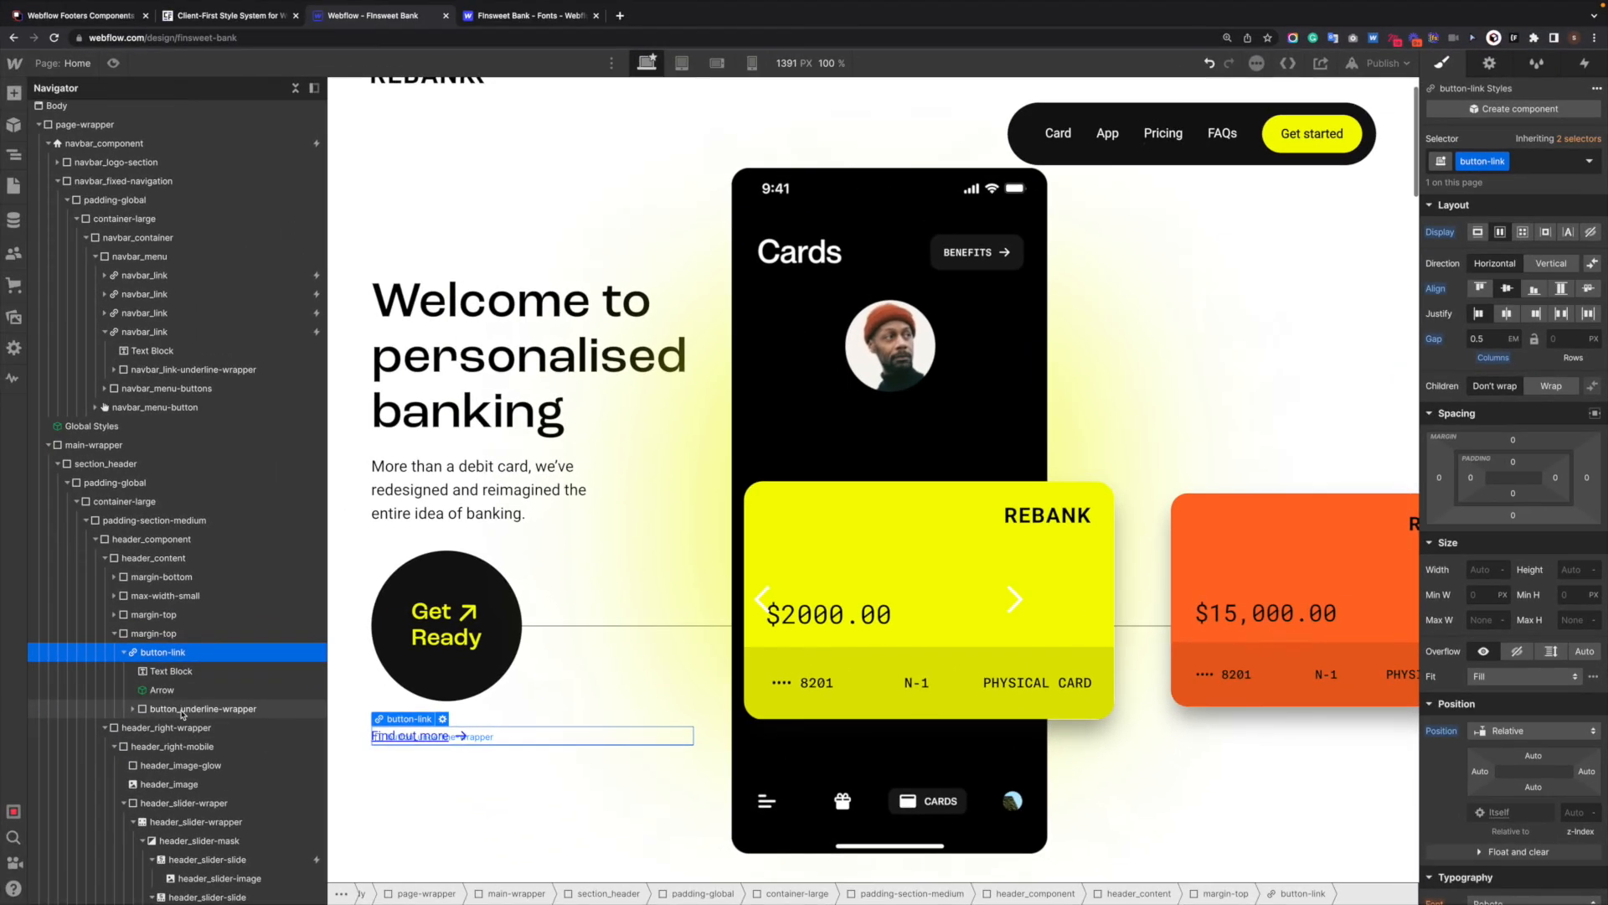
- Insert a Div Block after button-link inside the margin-top wrapper that holds it
left_click(57, 696)
left_click(164, 651)
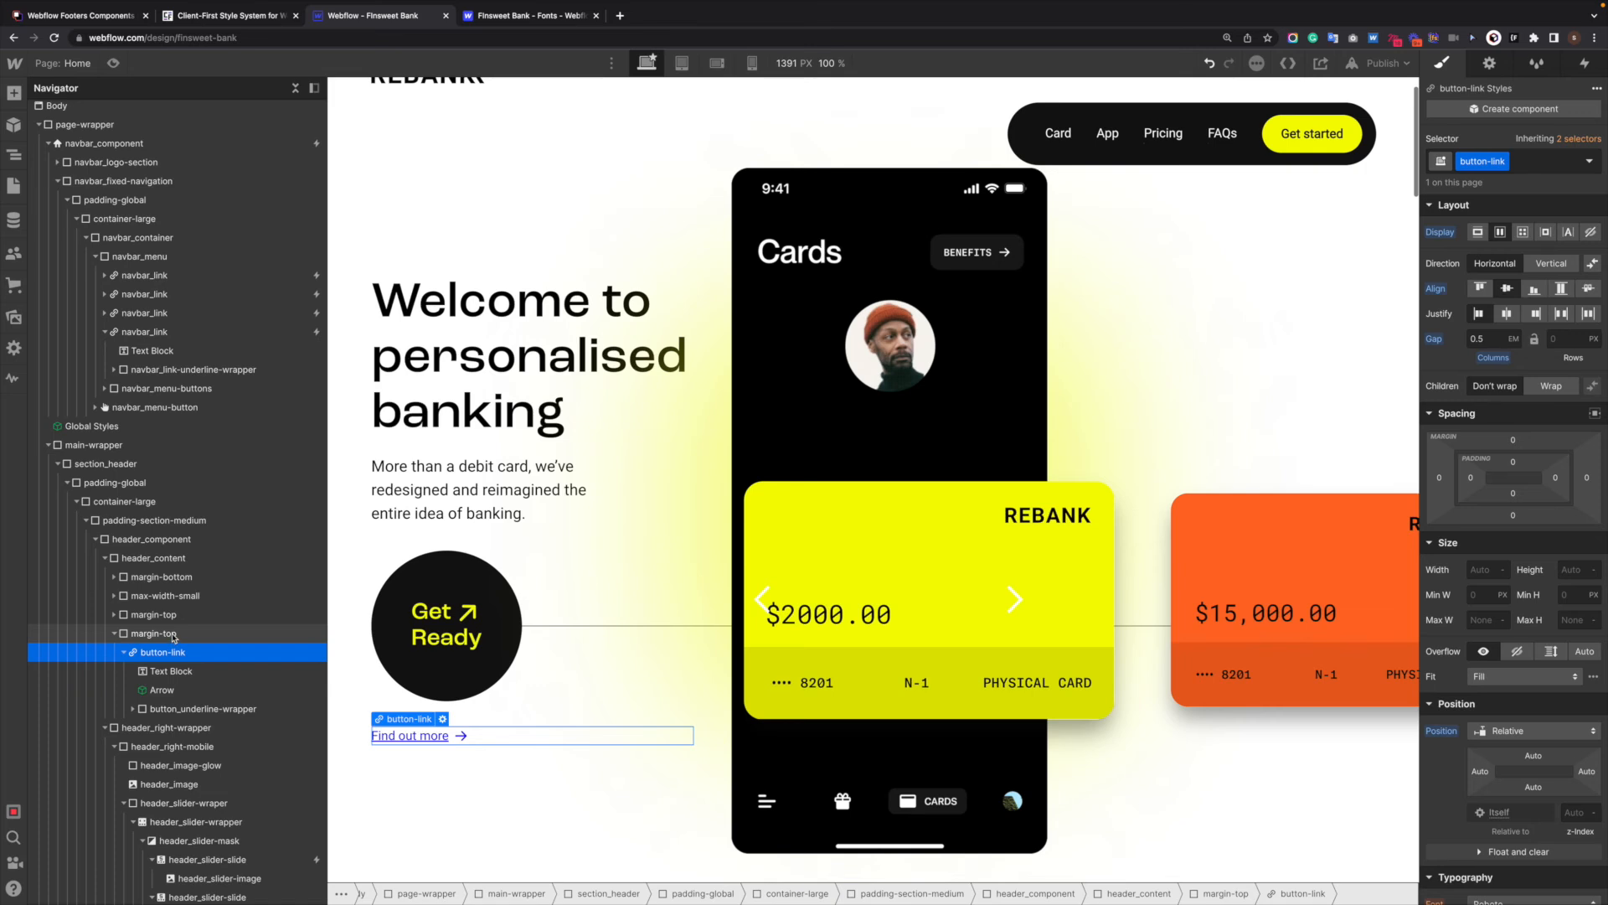
left_click(159, 634)
key("super+e")
type("div")
key("Return")
- Try to find an existing button wrapper or container class for the new Div Block
key("super+Return")
type("butt")
type("wra")
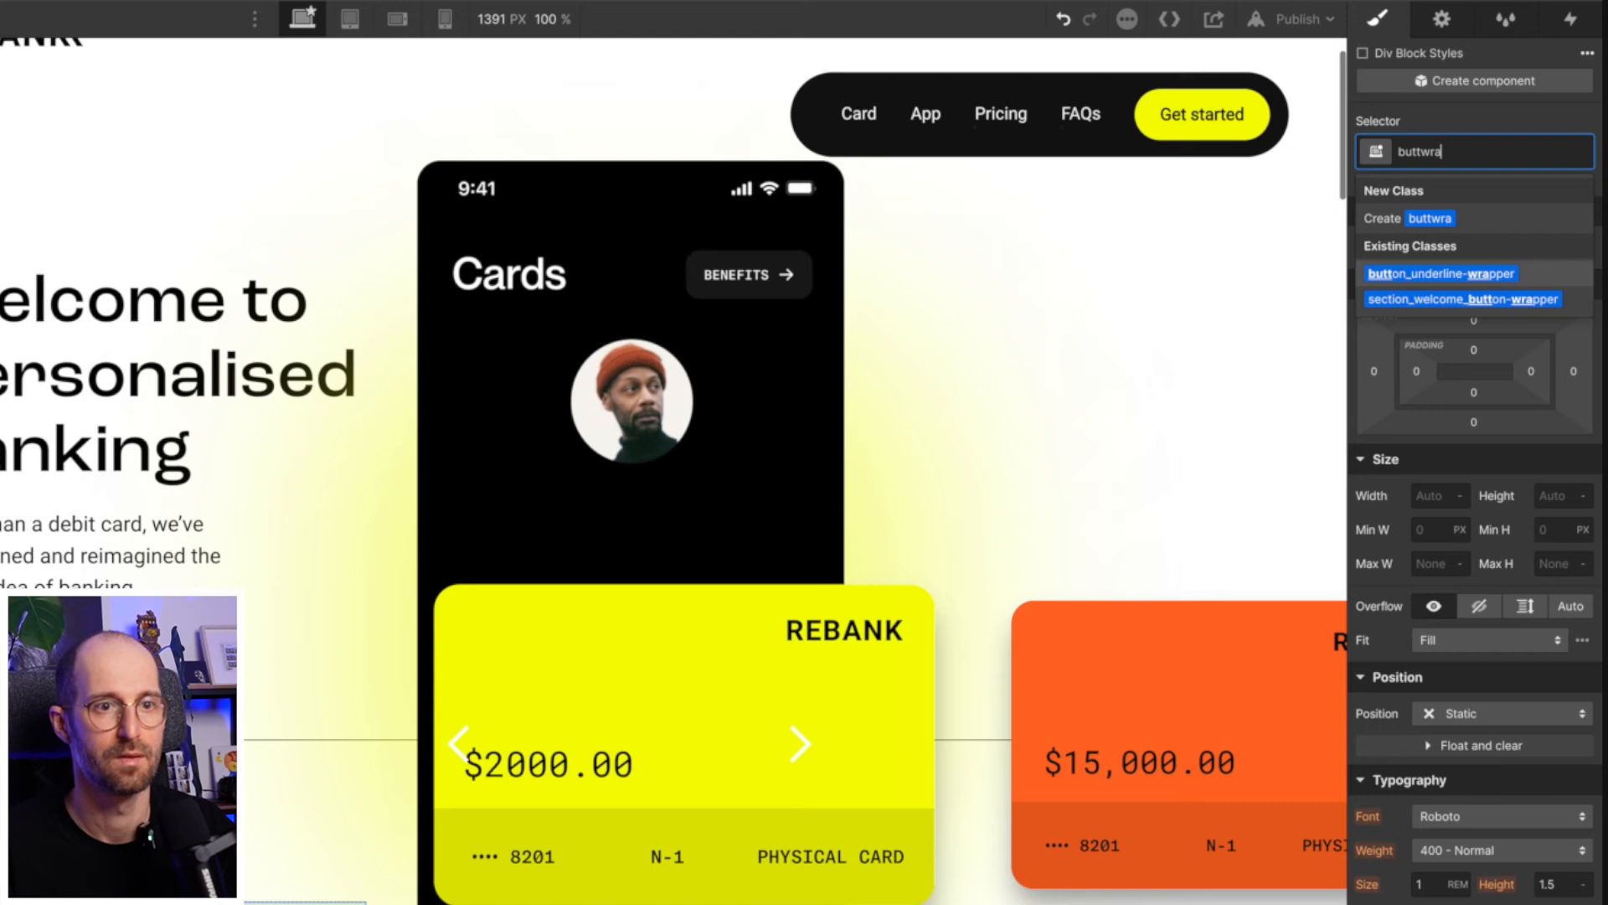
key("super+a")
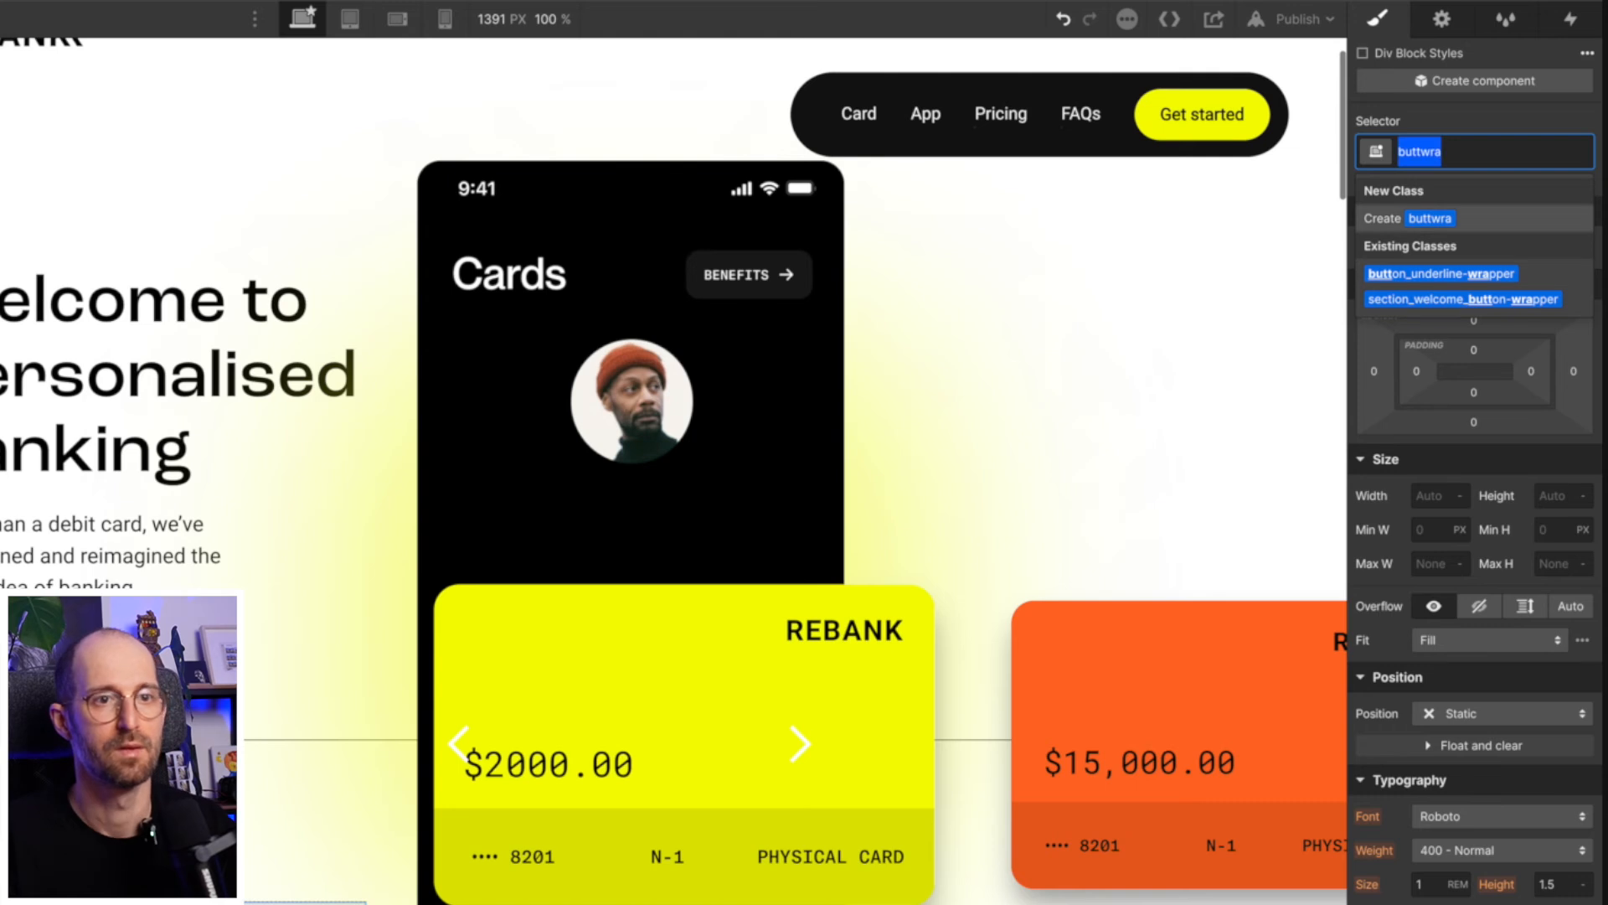
key("BackSpace")
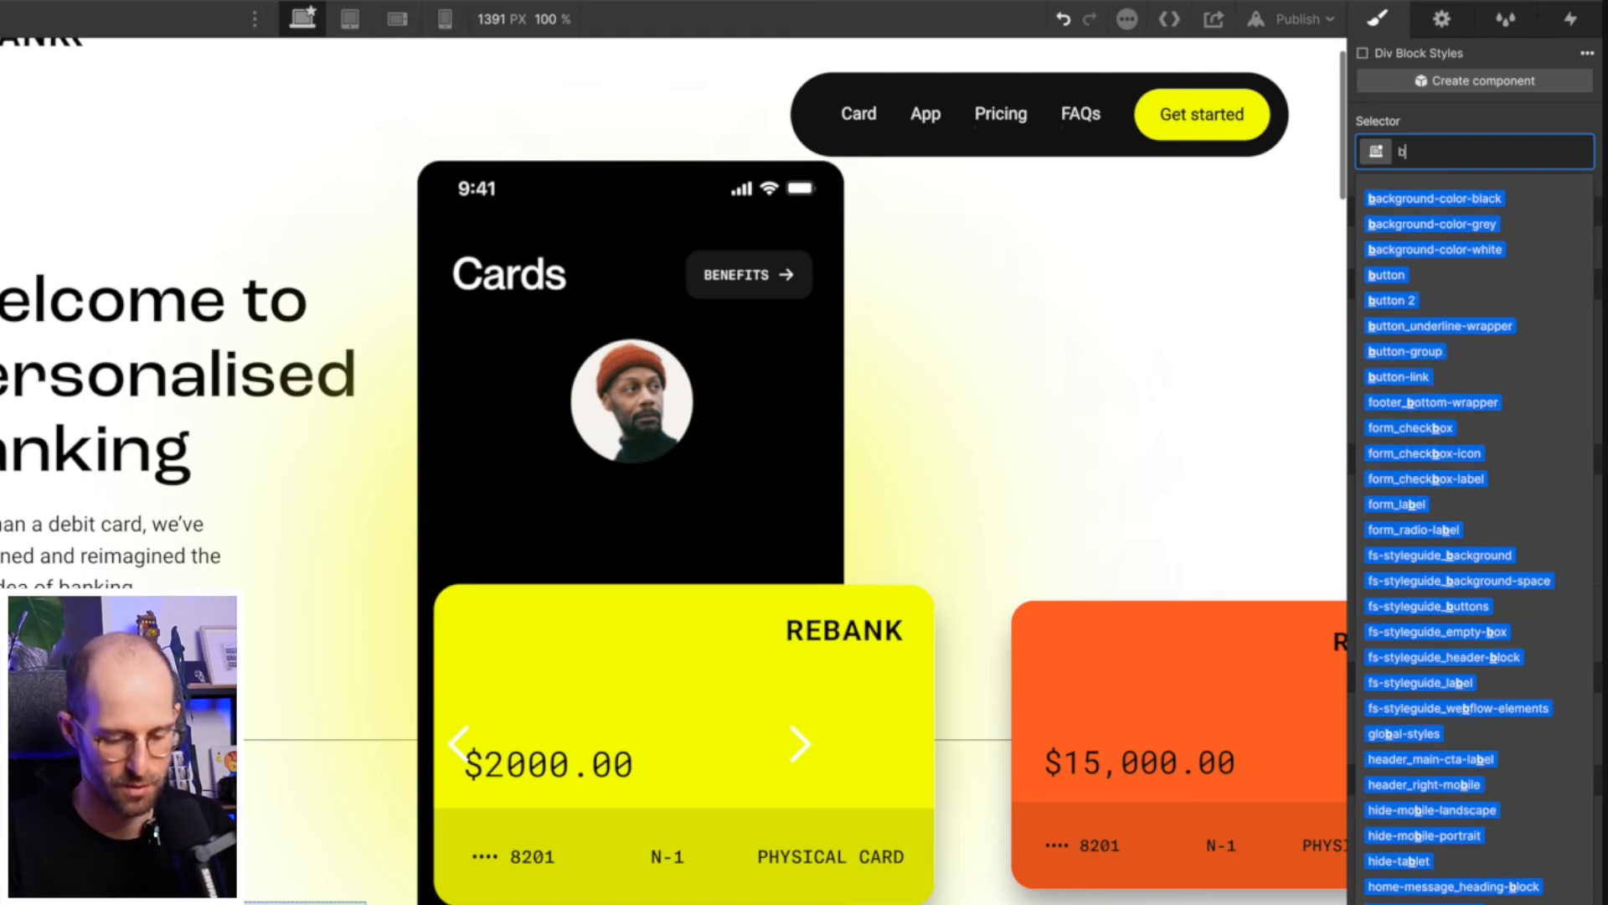
type("butcon")
key("super+a")
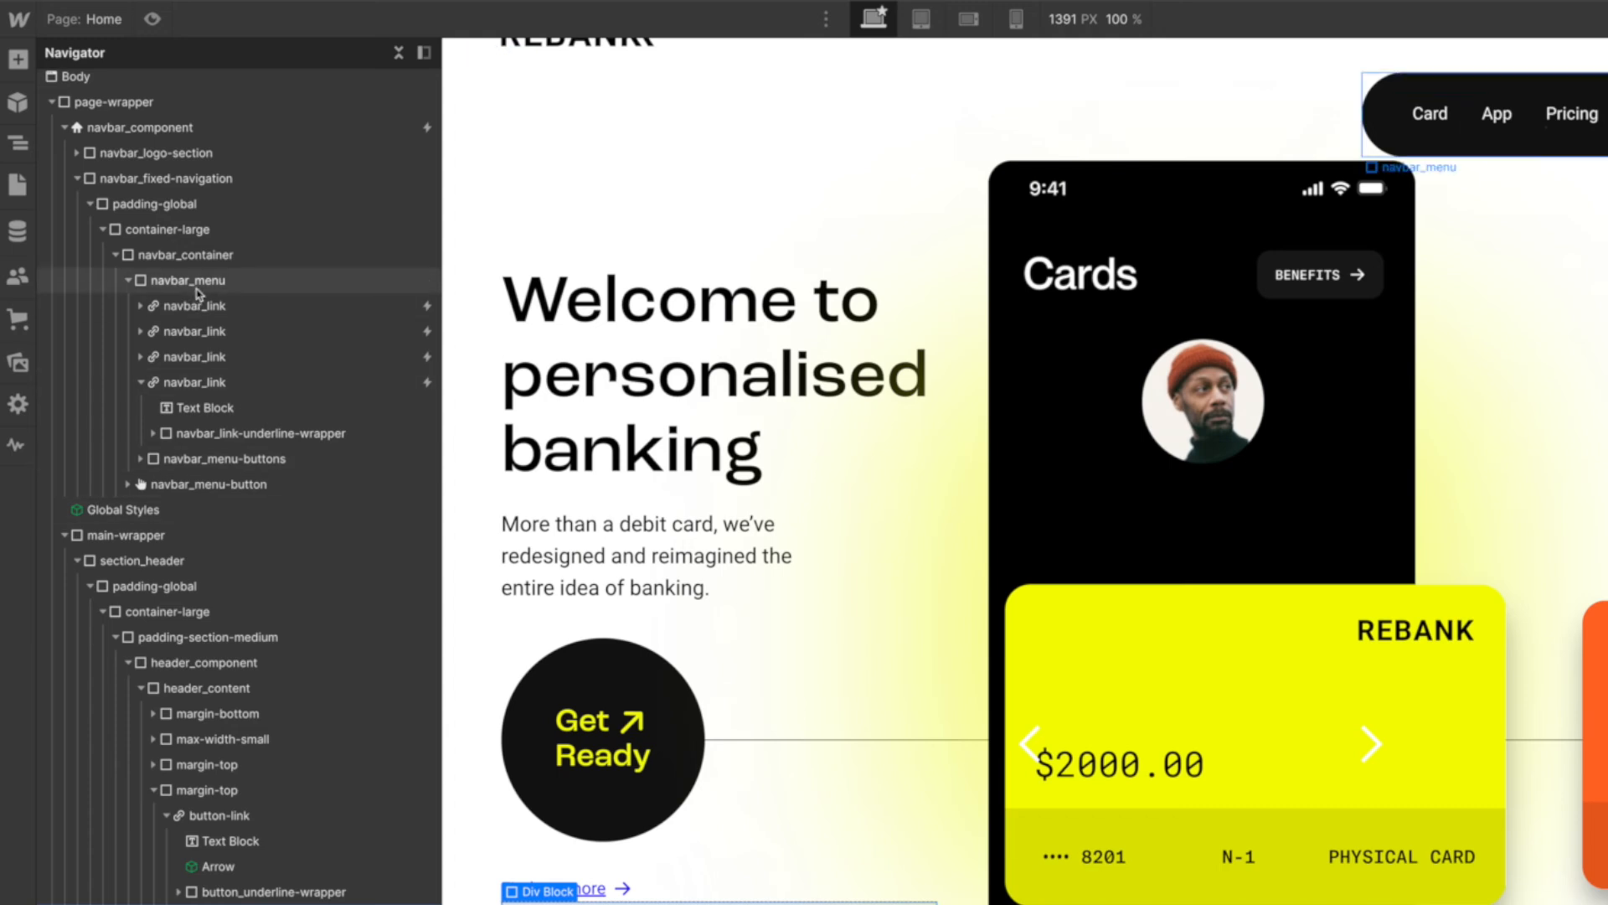
- Check the class of the wrapper around the Get Ready button and apply button-group to the new Div Block
left_click(667, 801)
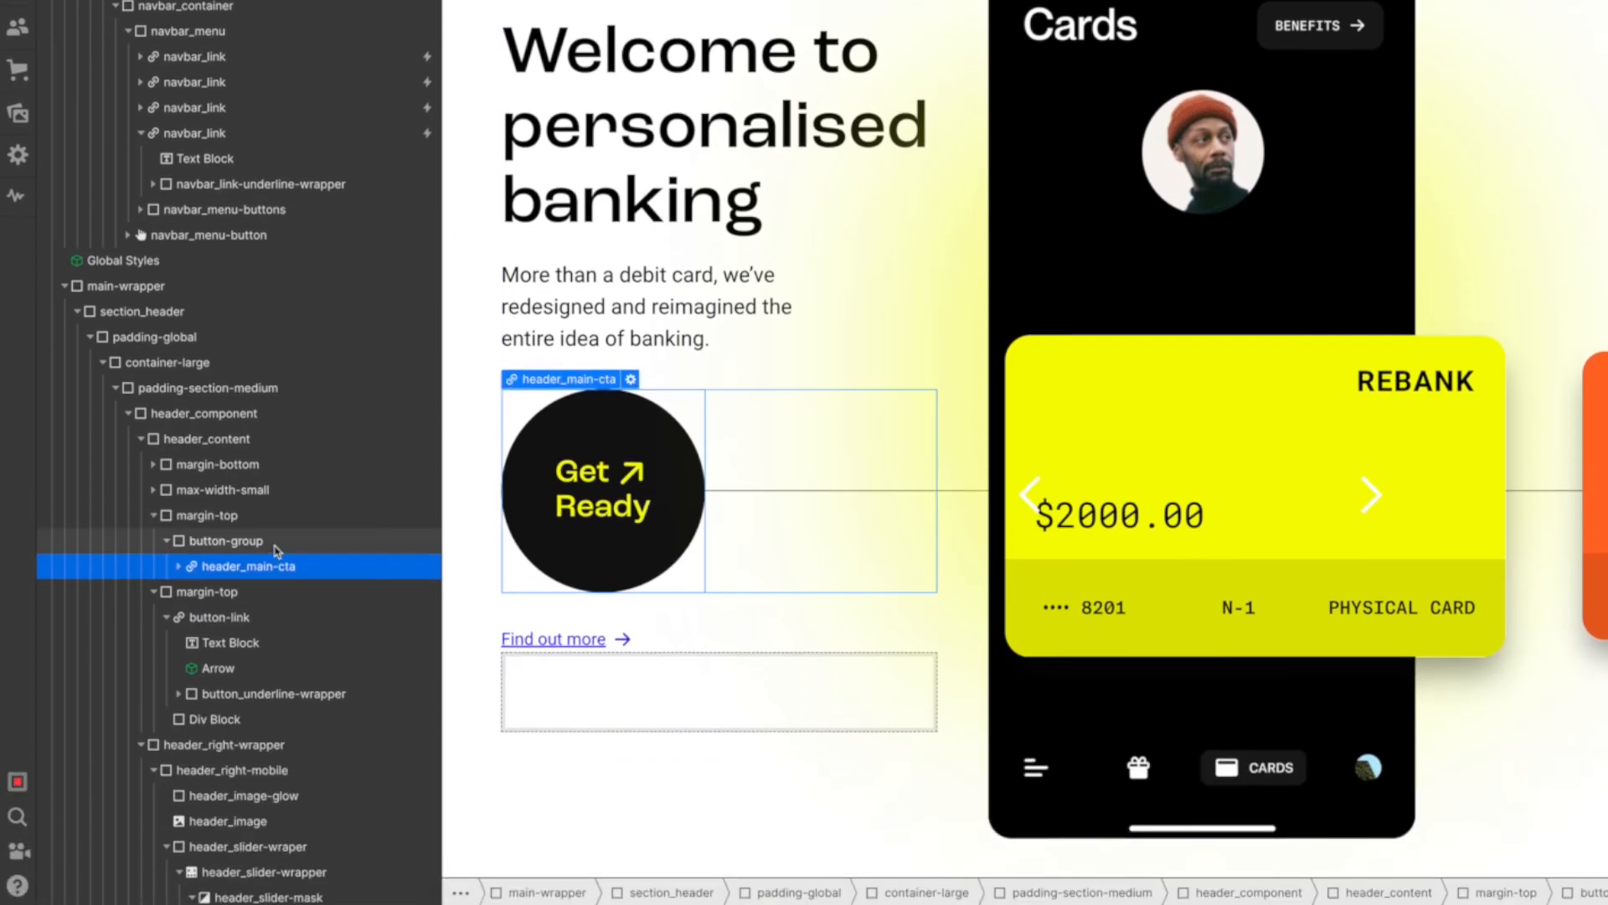
left_click(275, 544)
left_click(645, 712)
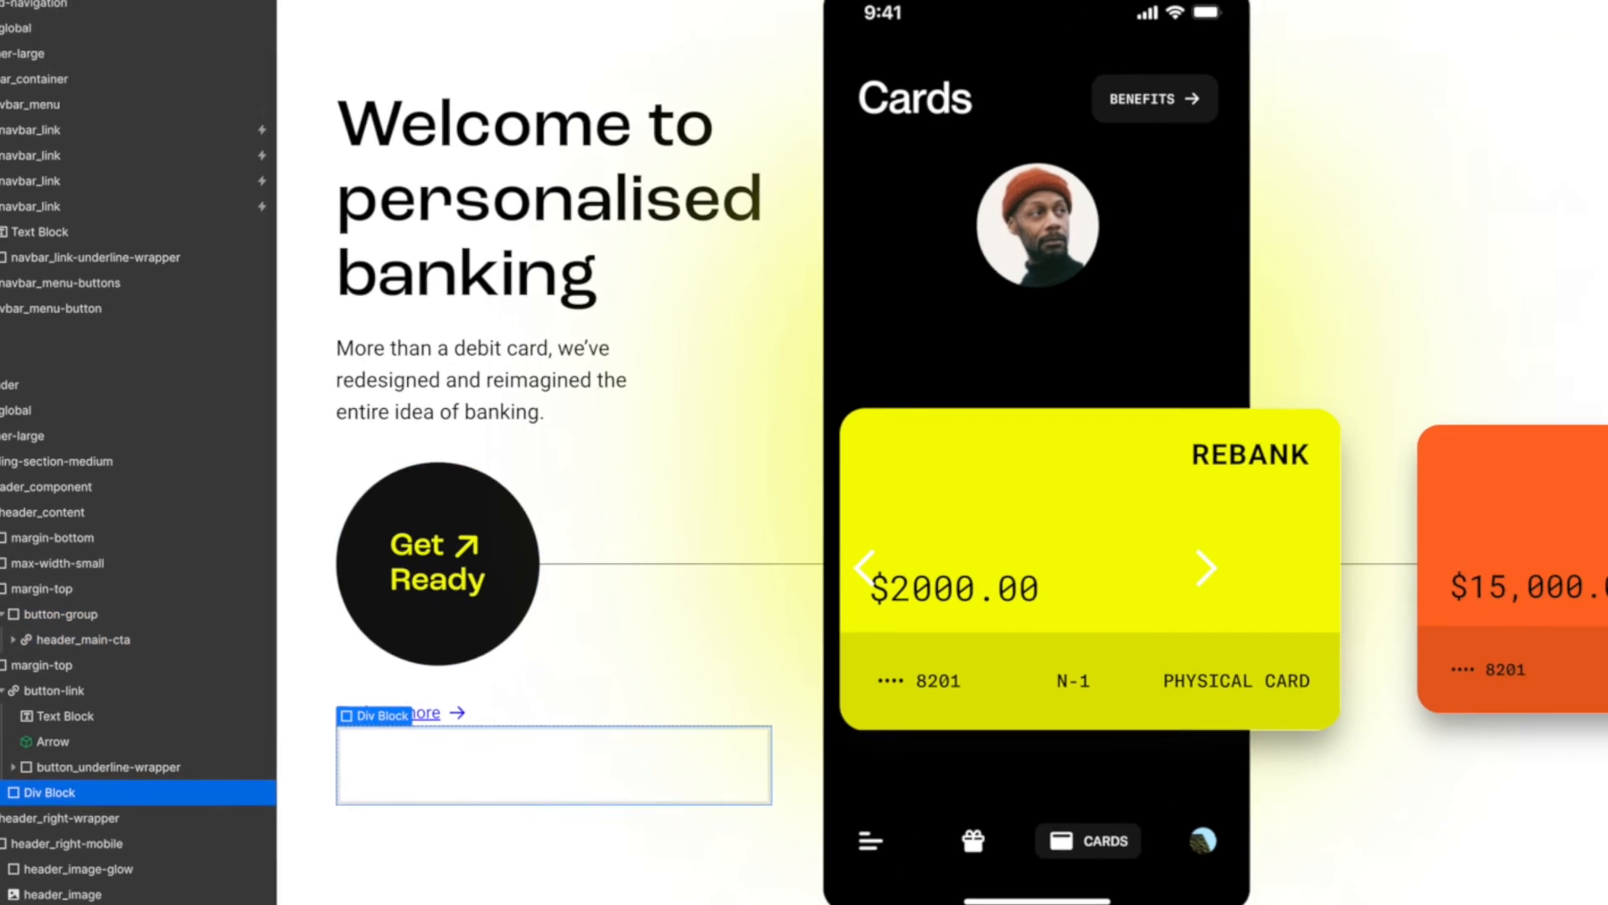
type("butgro")
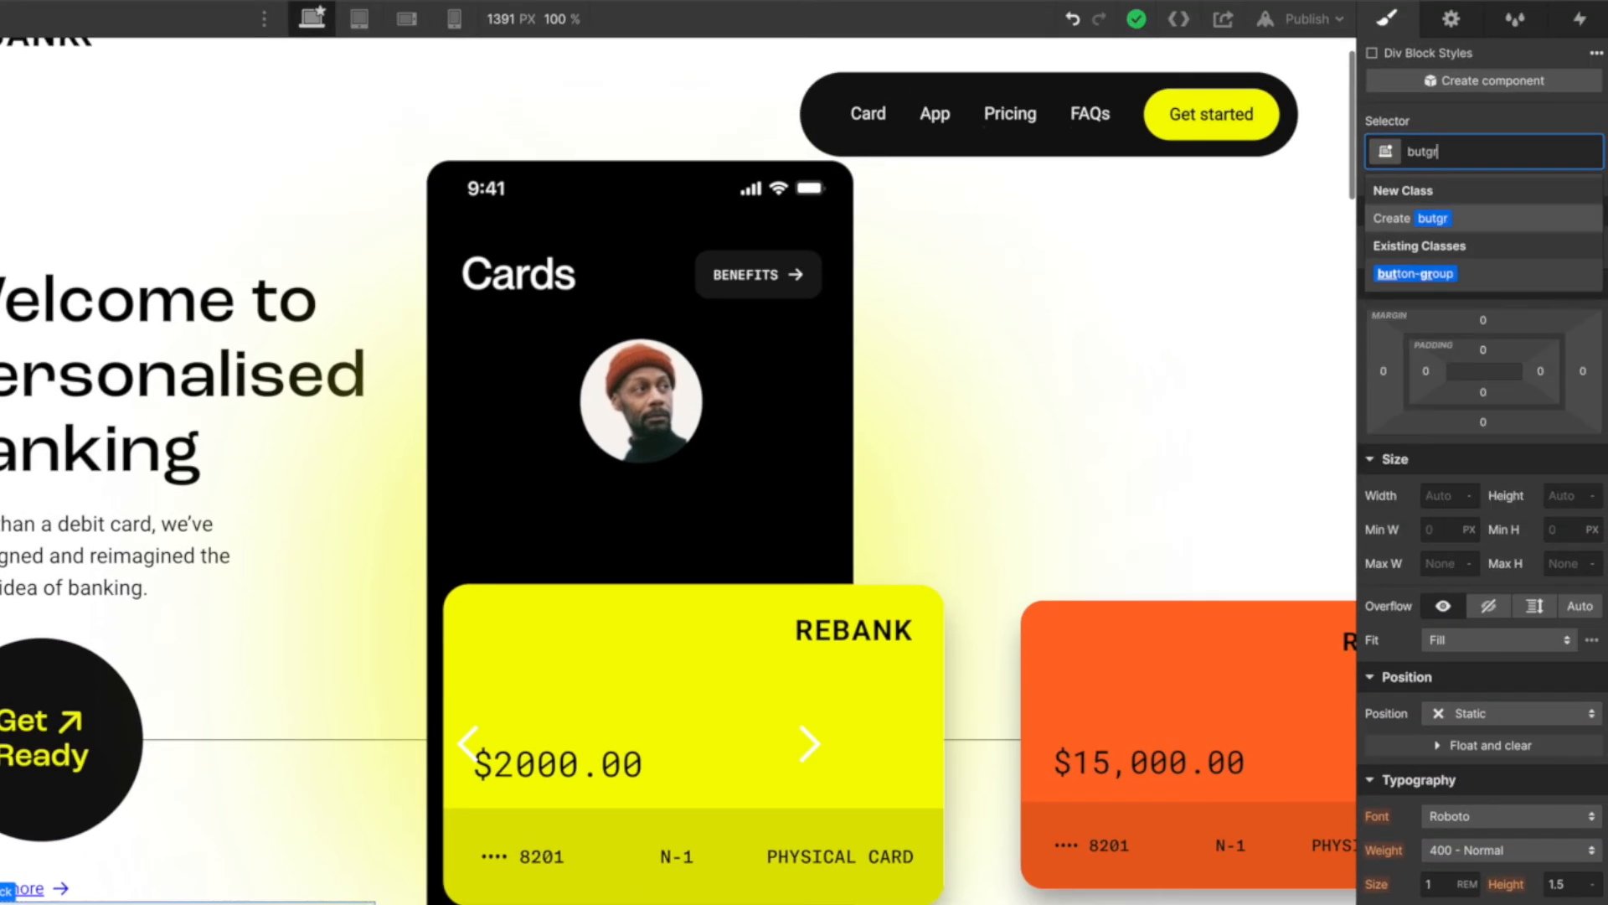
key("Down")
key("Return")
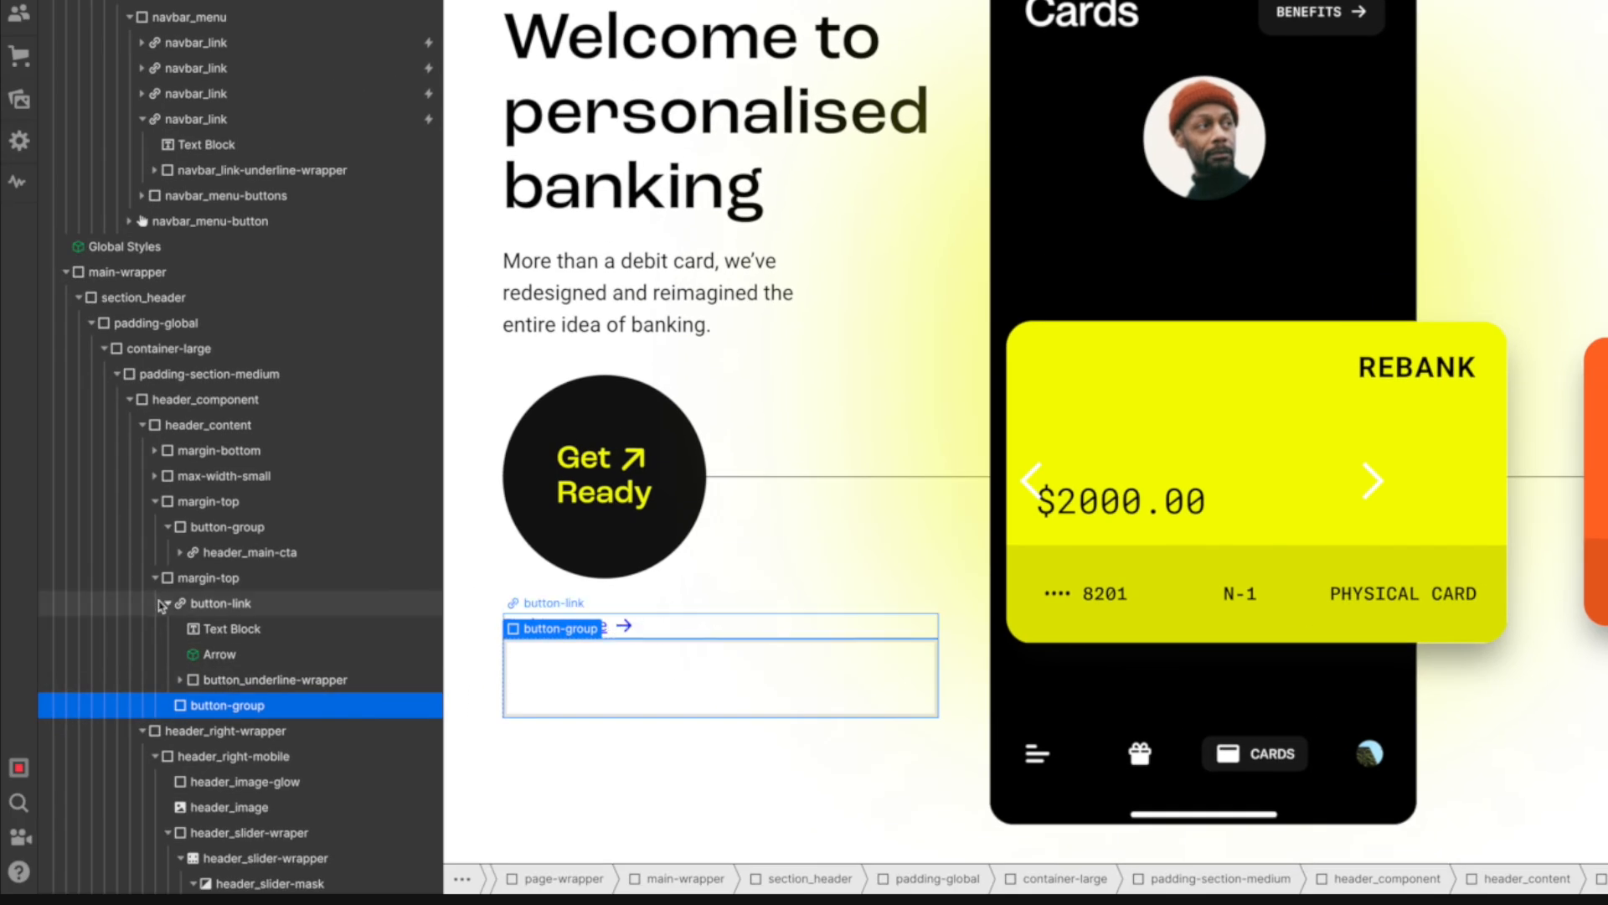
- Move button-link with its contents inside the new button-group block
left_click(168, 604)
left_click_drag(242, 605, 235, 626)
left_click(234, 627)
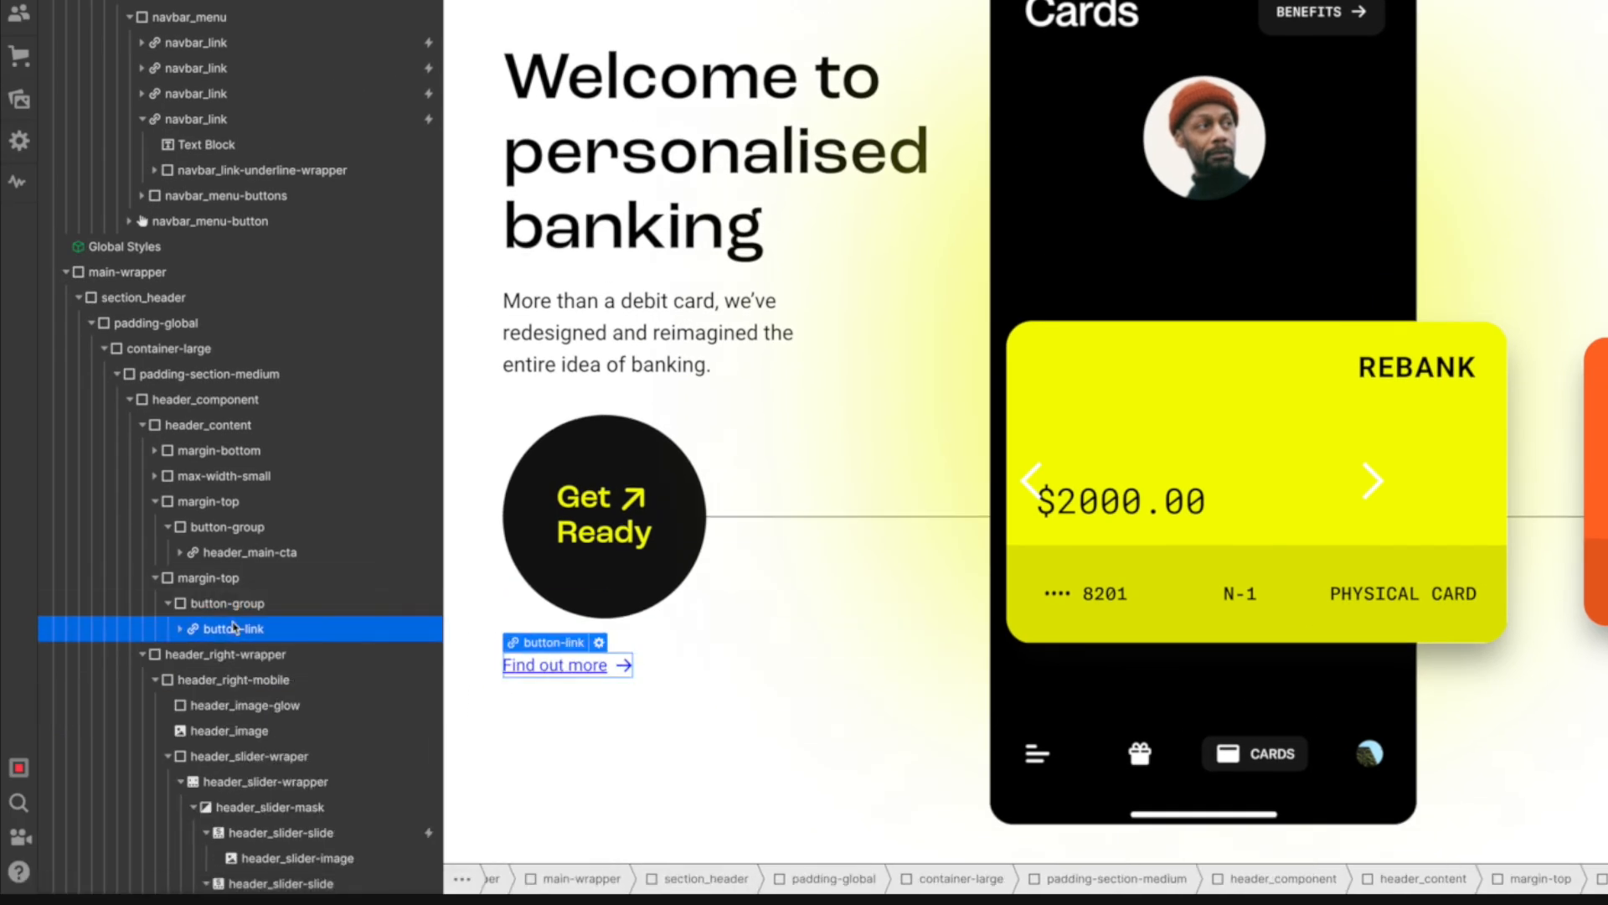
- Expand button-link to review its child elements, and add a Mouse hover trigger to button-link
left_click(179, 629)
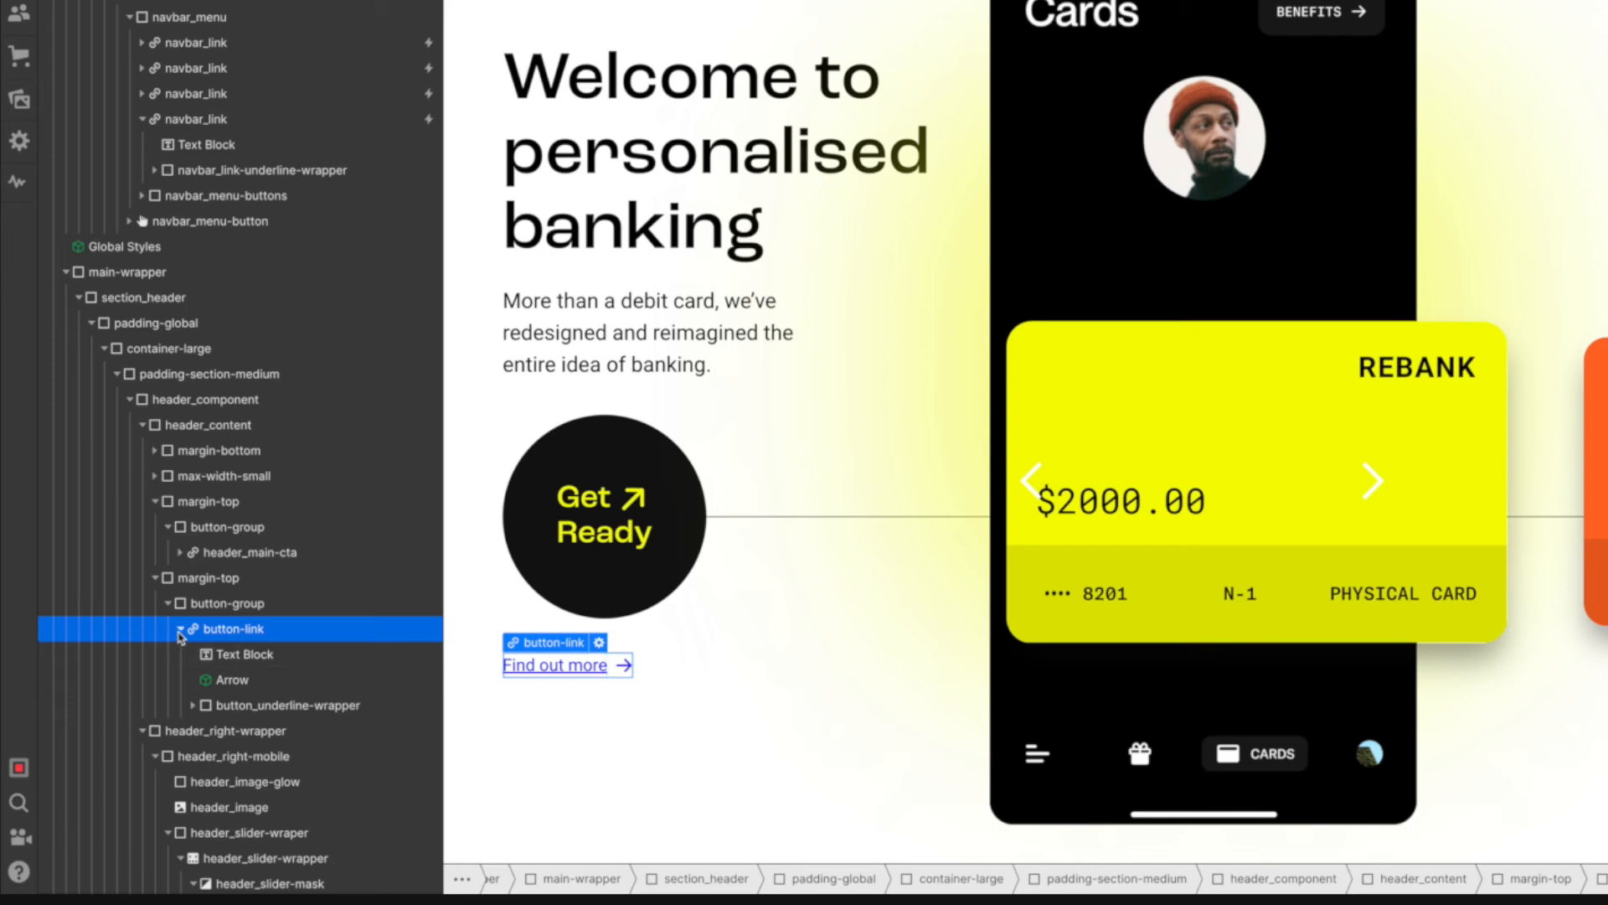
left_click(262, 708)
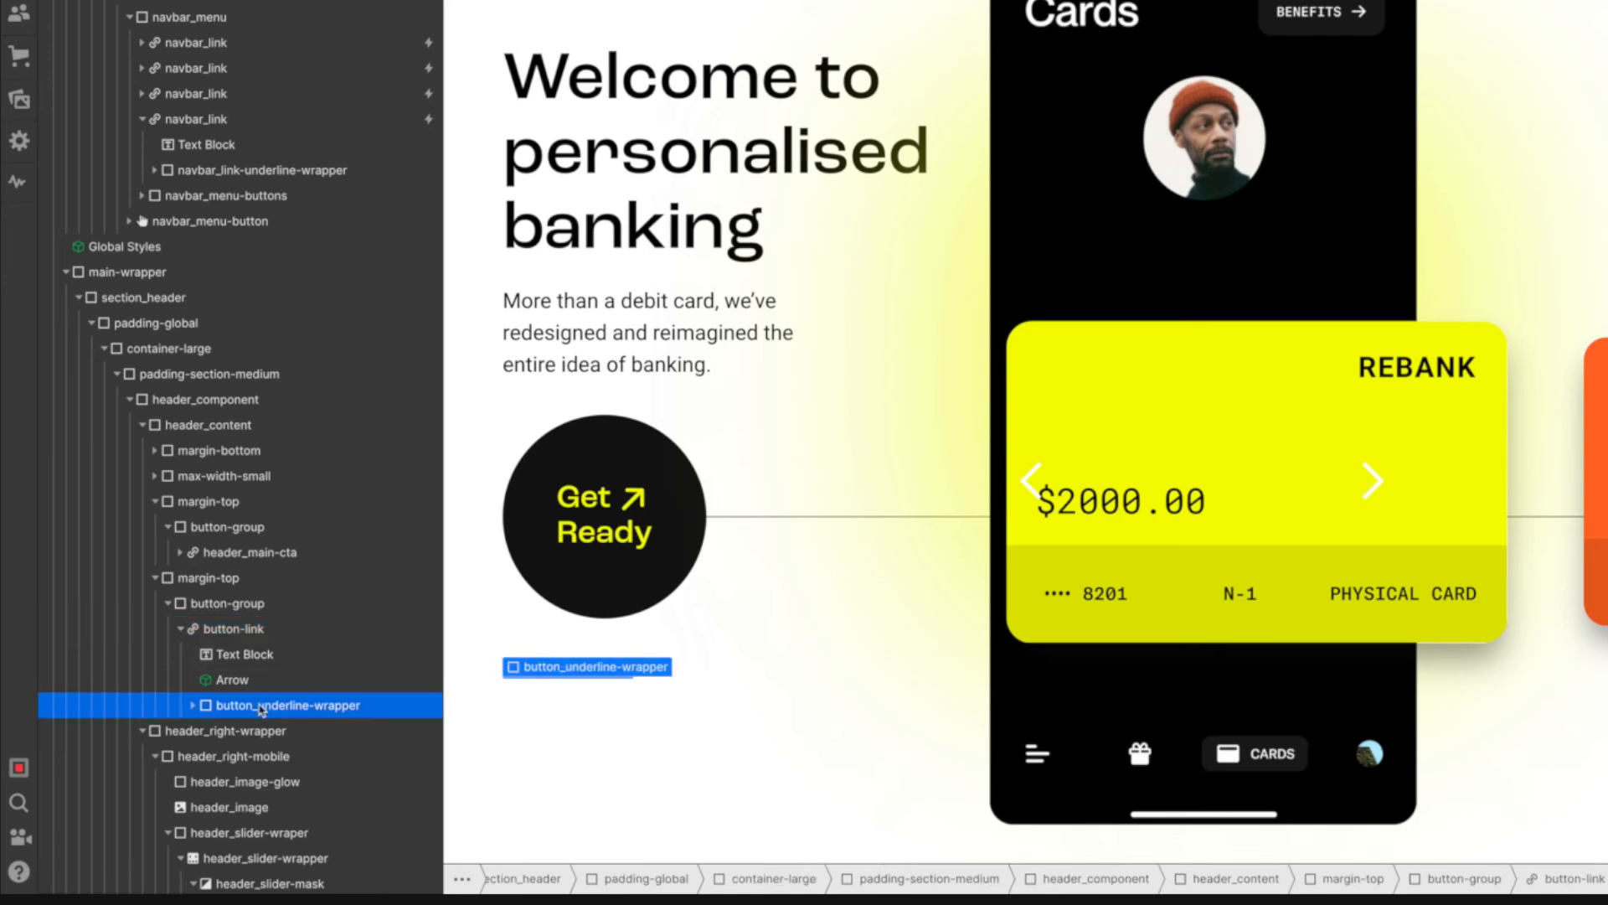
left_click(266, 683)
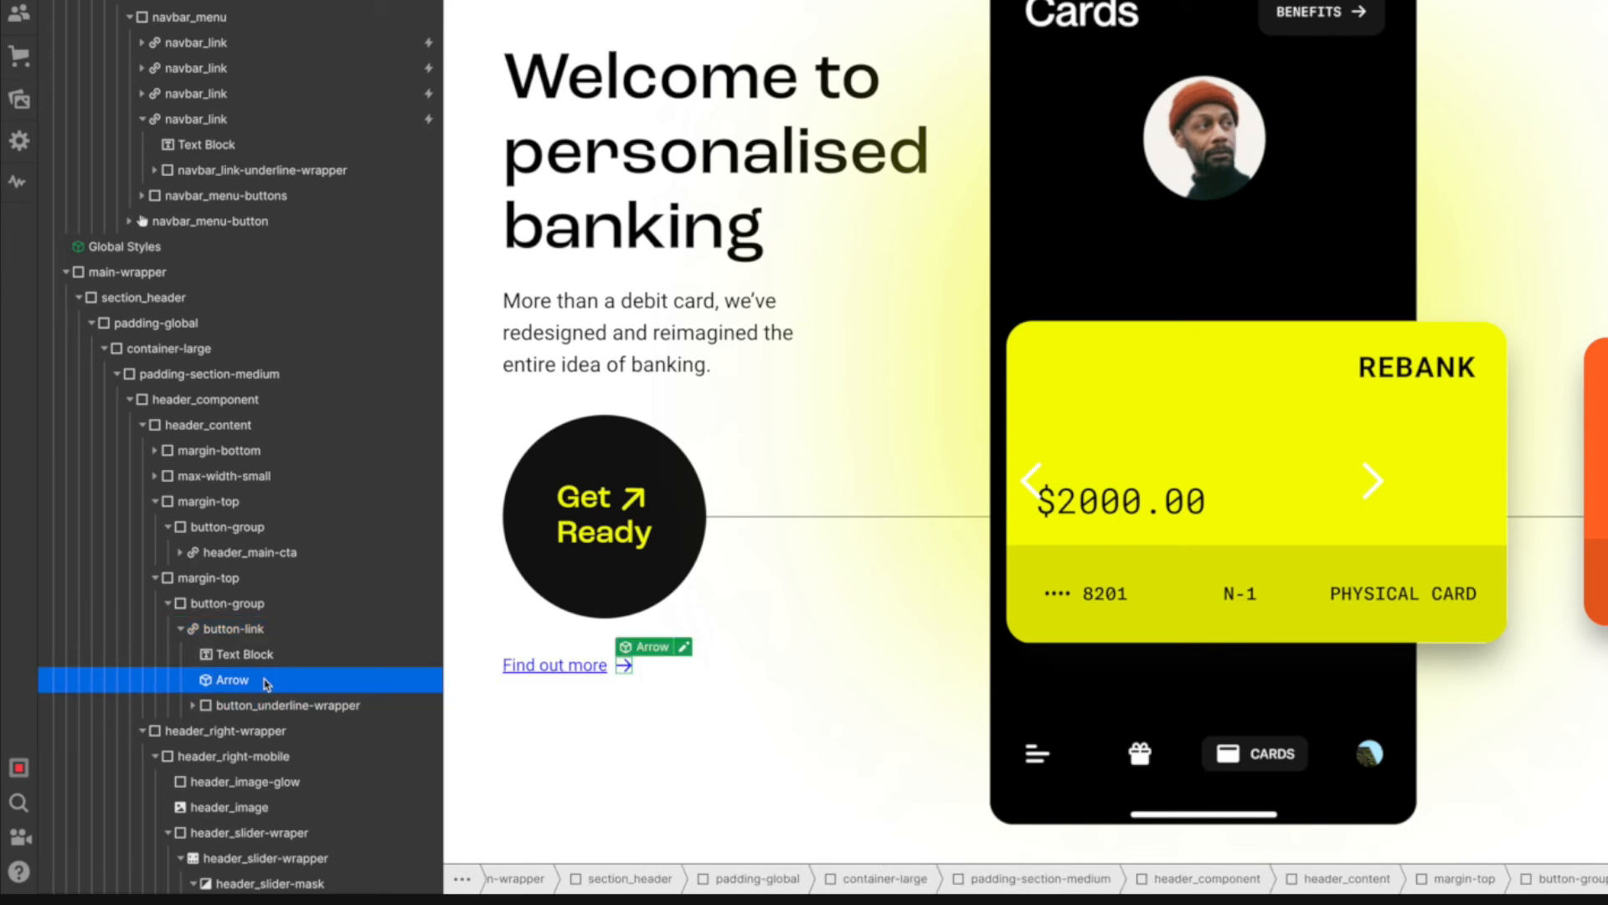
left_click(273, 657)
left_click(273, 637)
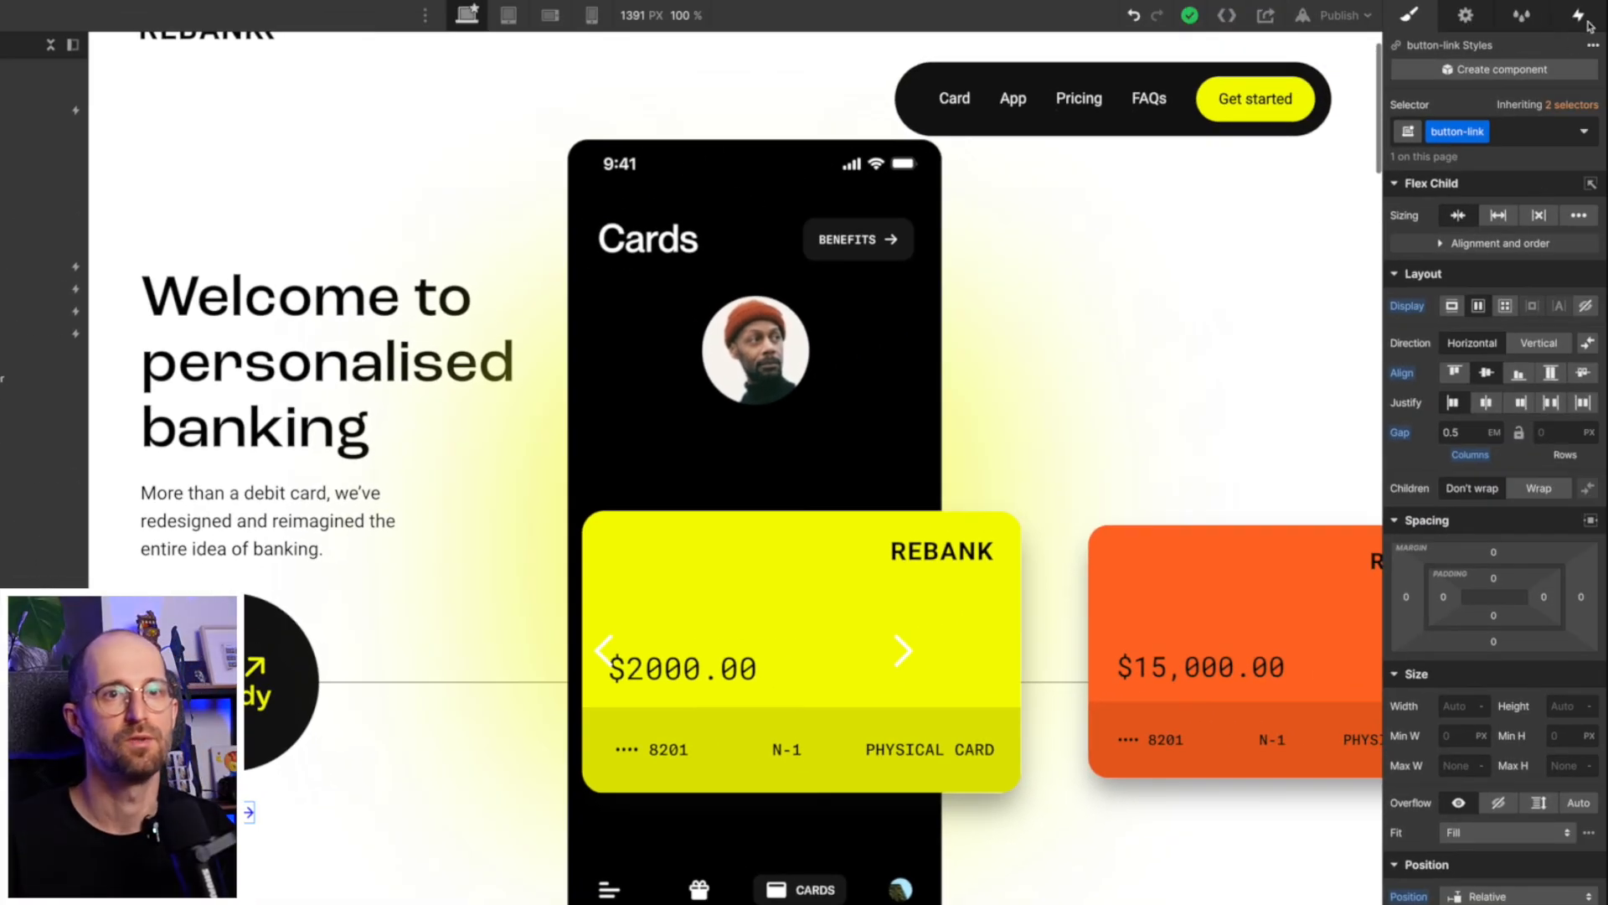
left_click(1581, 16)
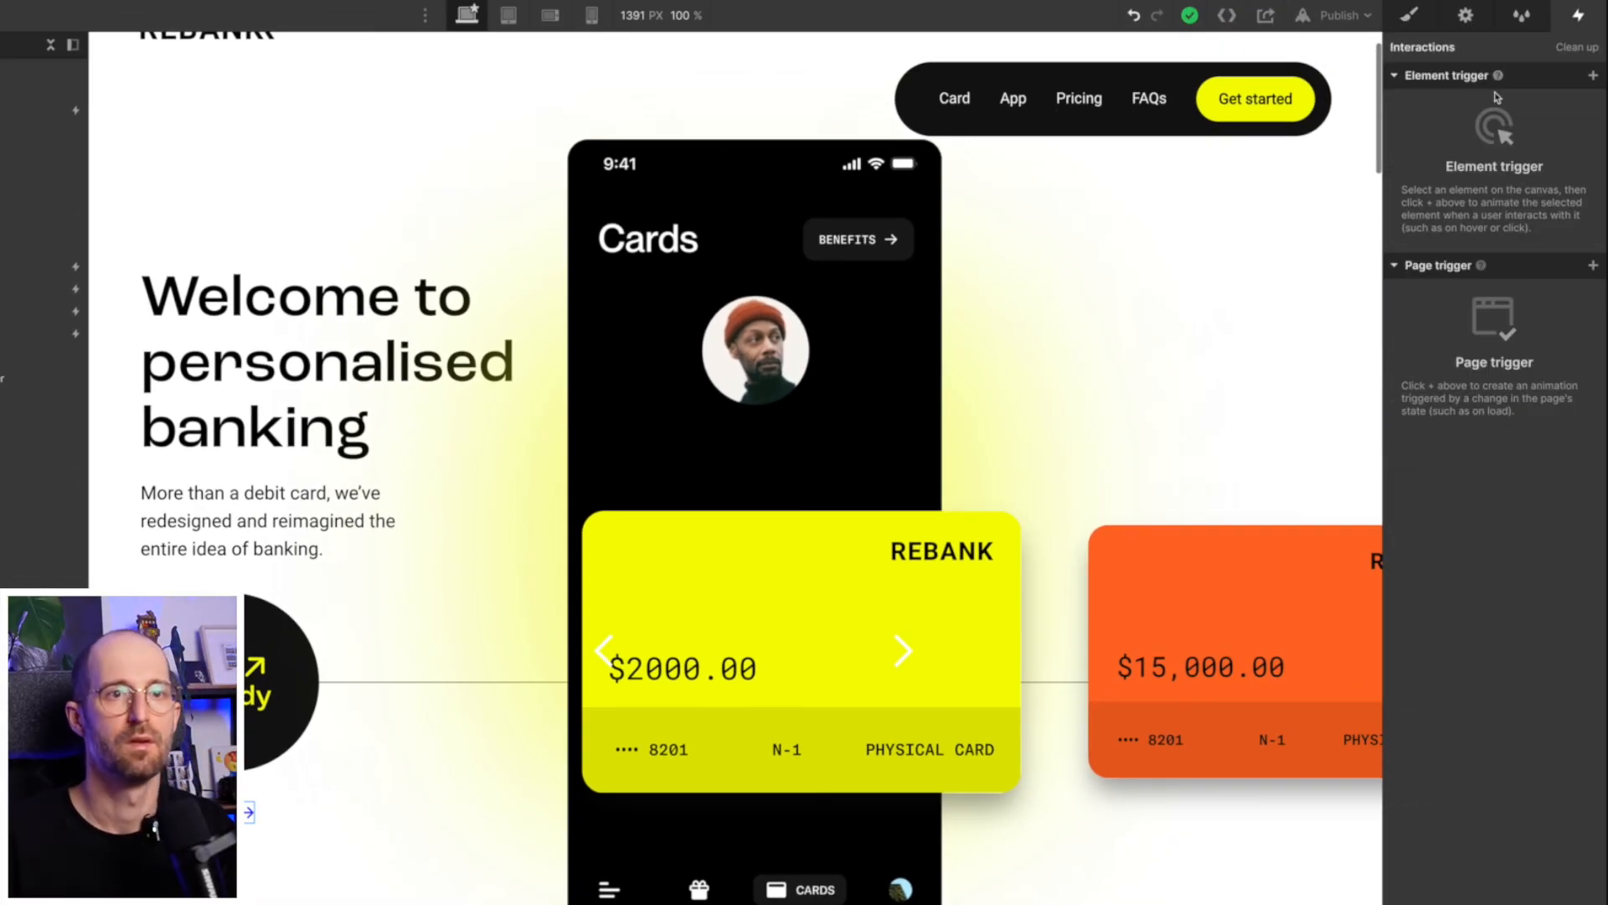
left_click(1593, 78)
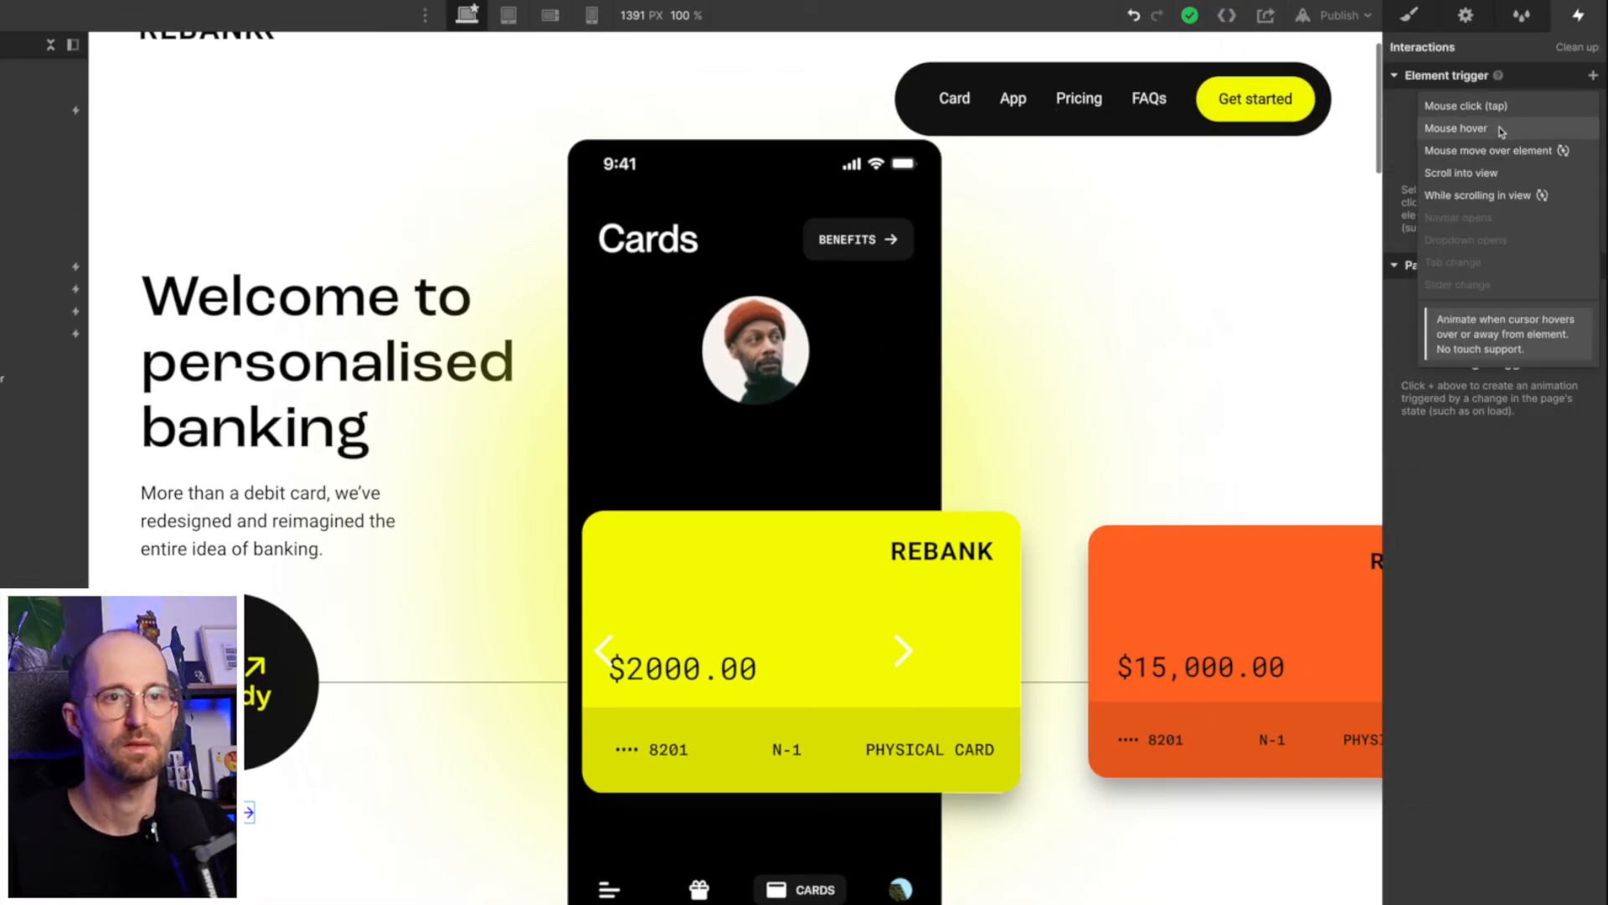
left_click(1458, 128)
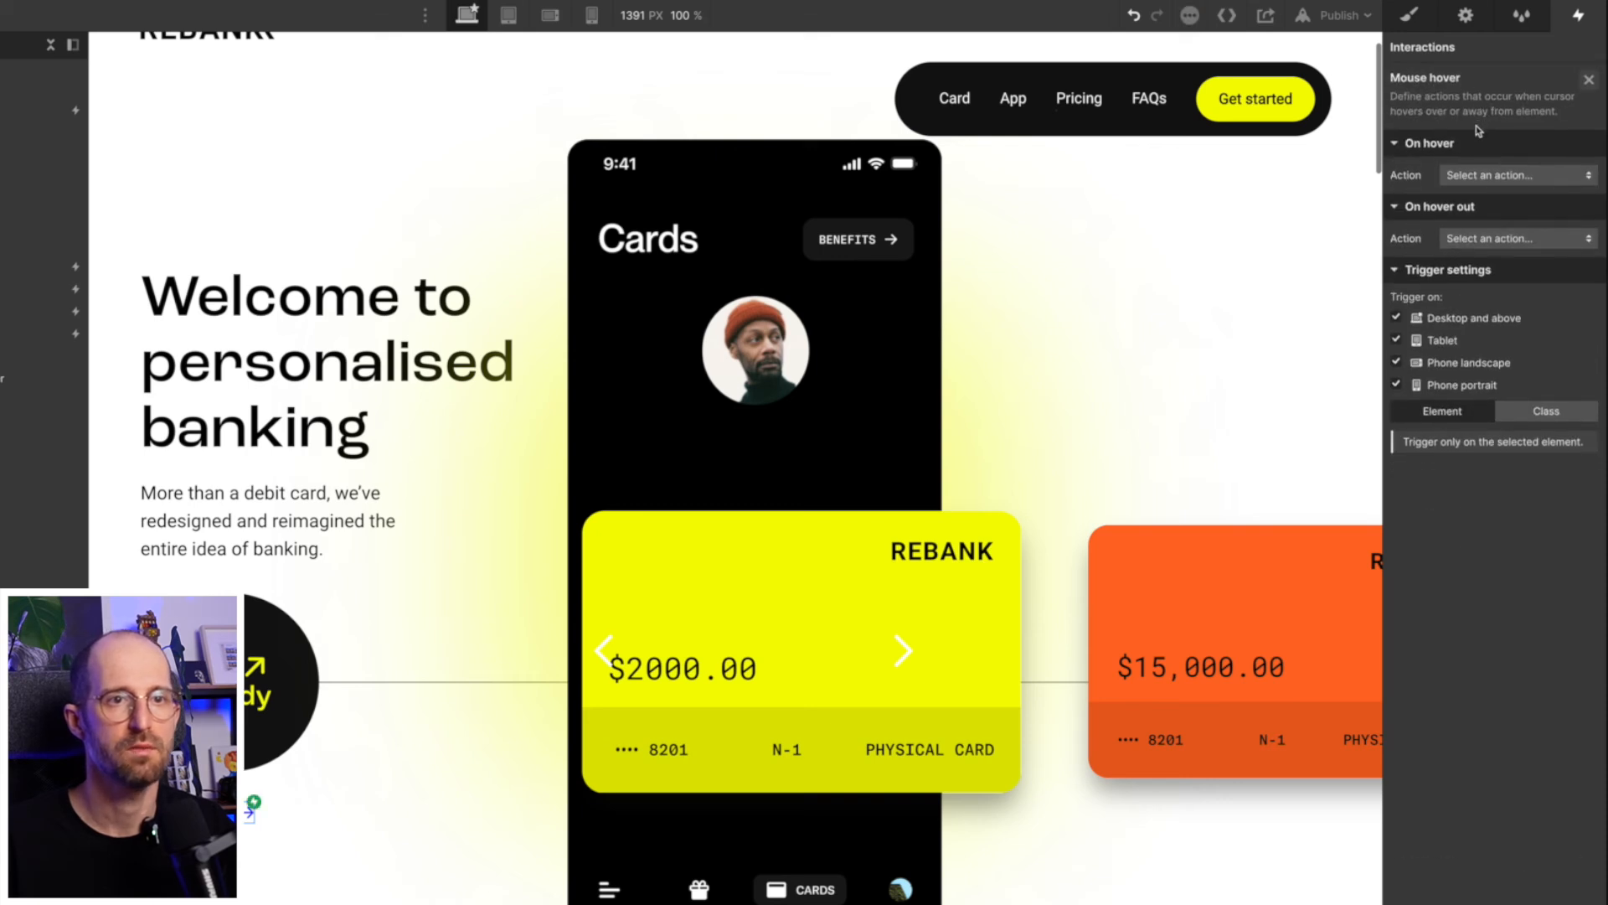
- Set button-link's On hover action to start the Navbar hover animation and preview it
left_click(1484, 175)
left_click(1490, 219)
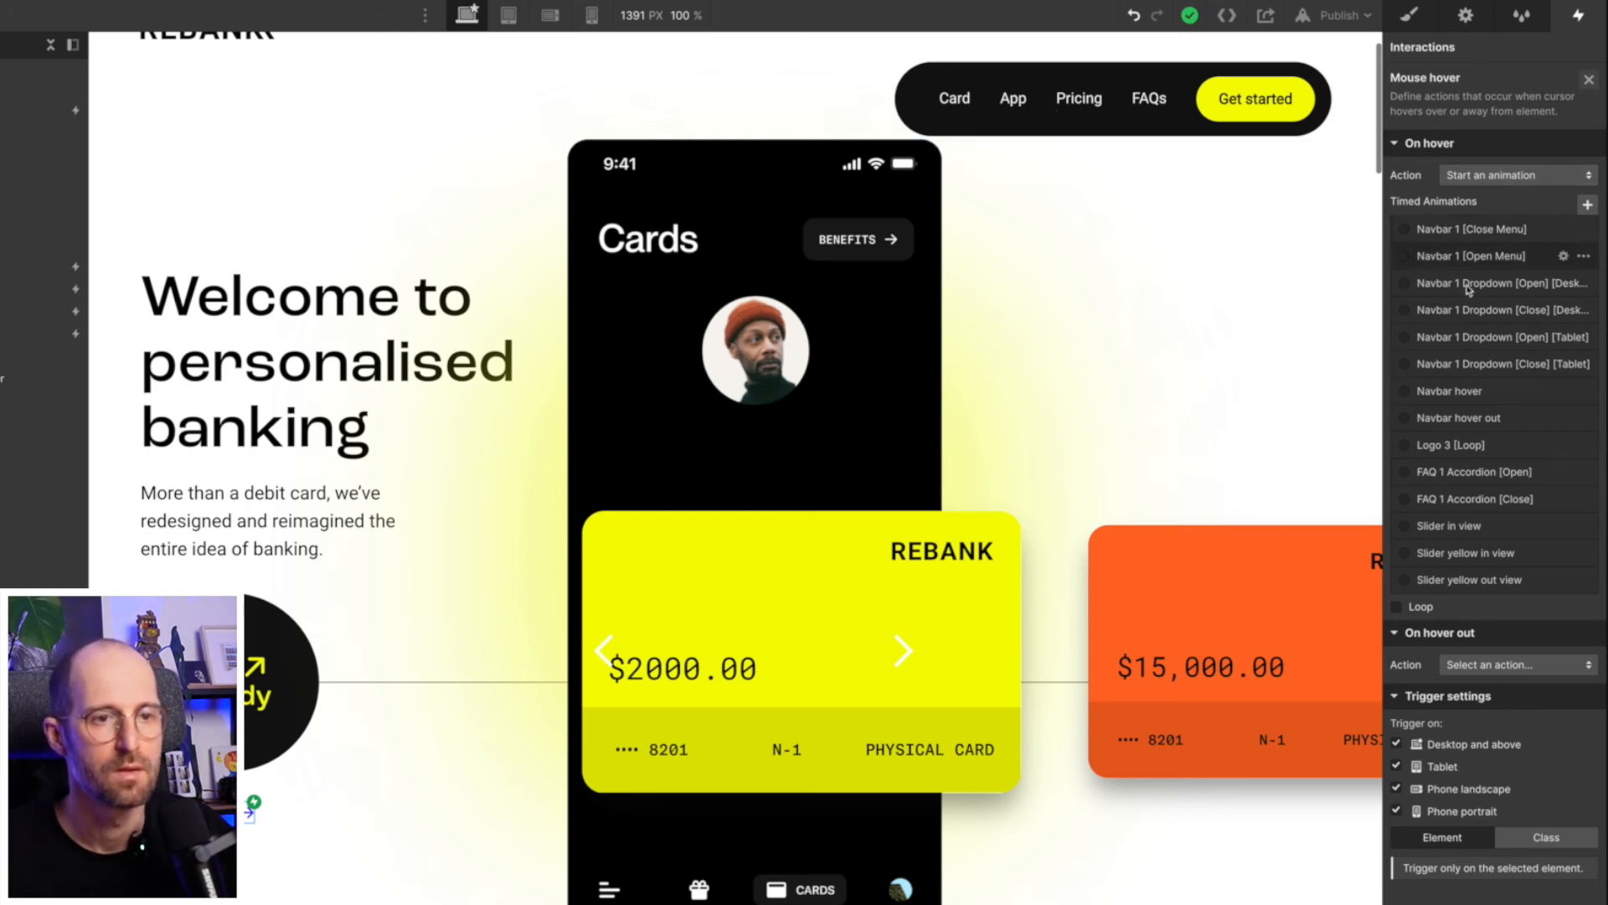
left_click(1496, 392)
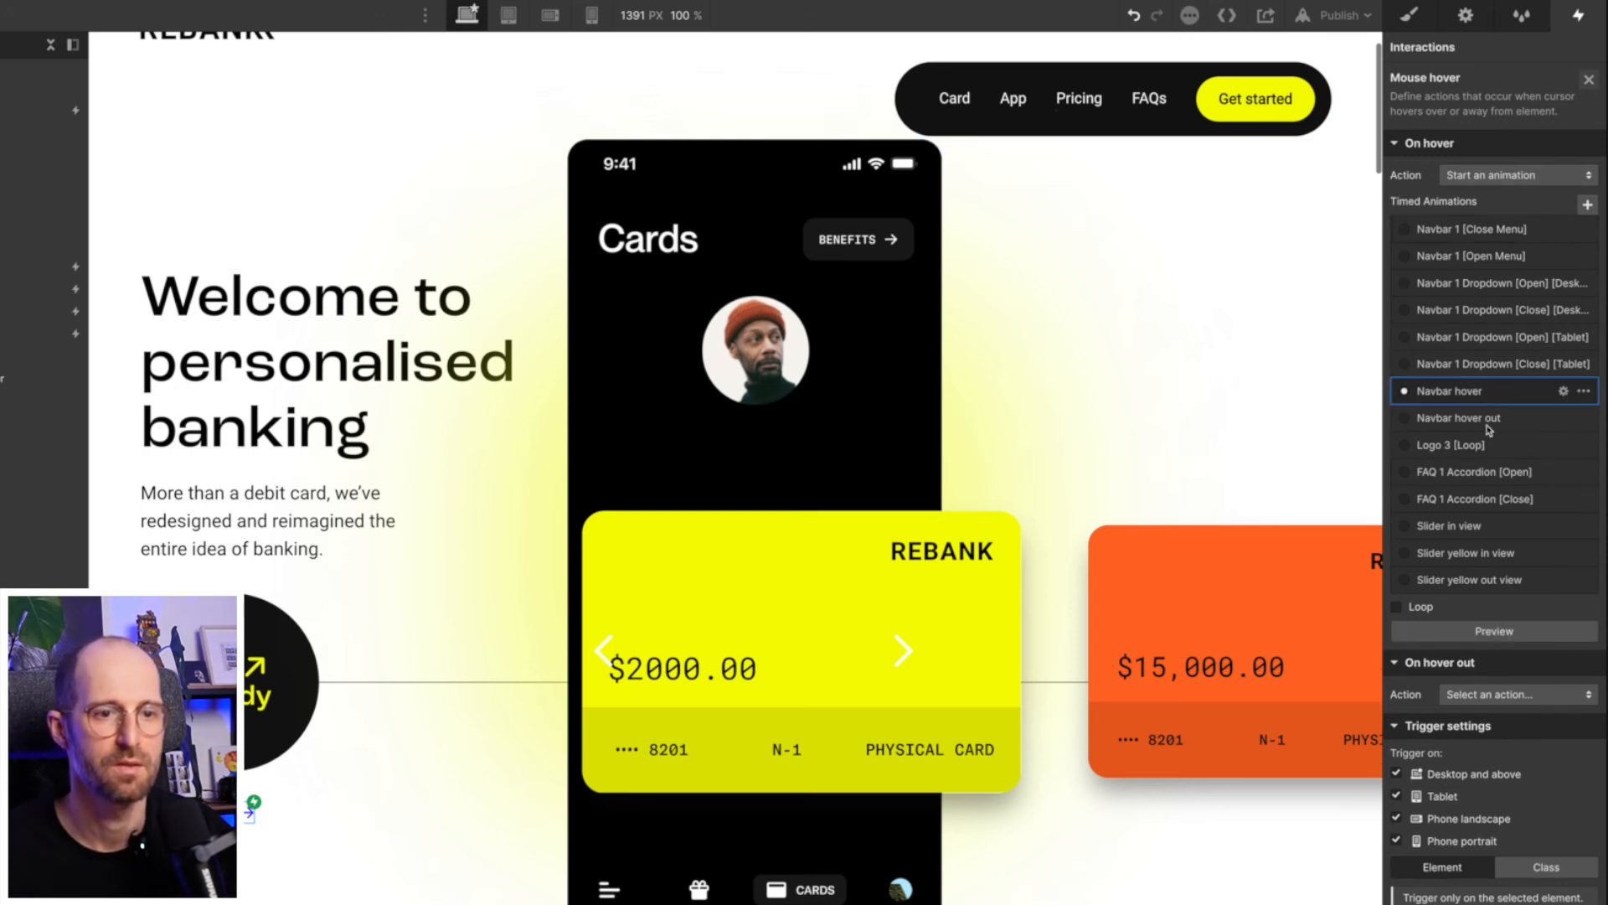
left_click(1489, 631)
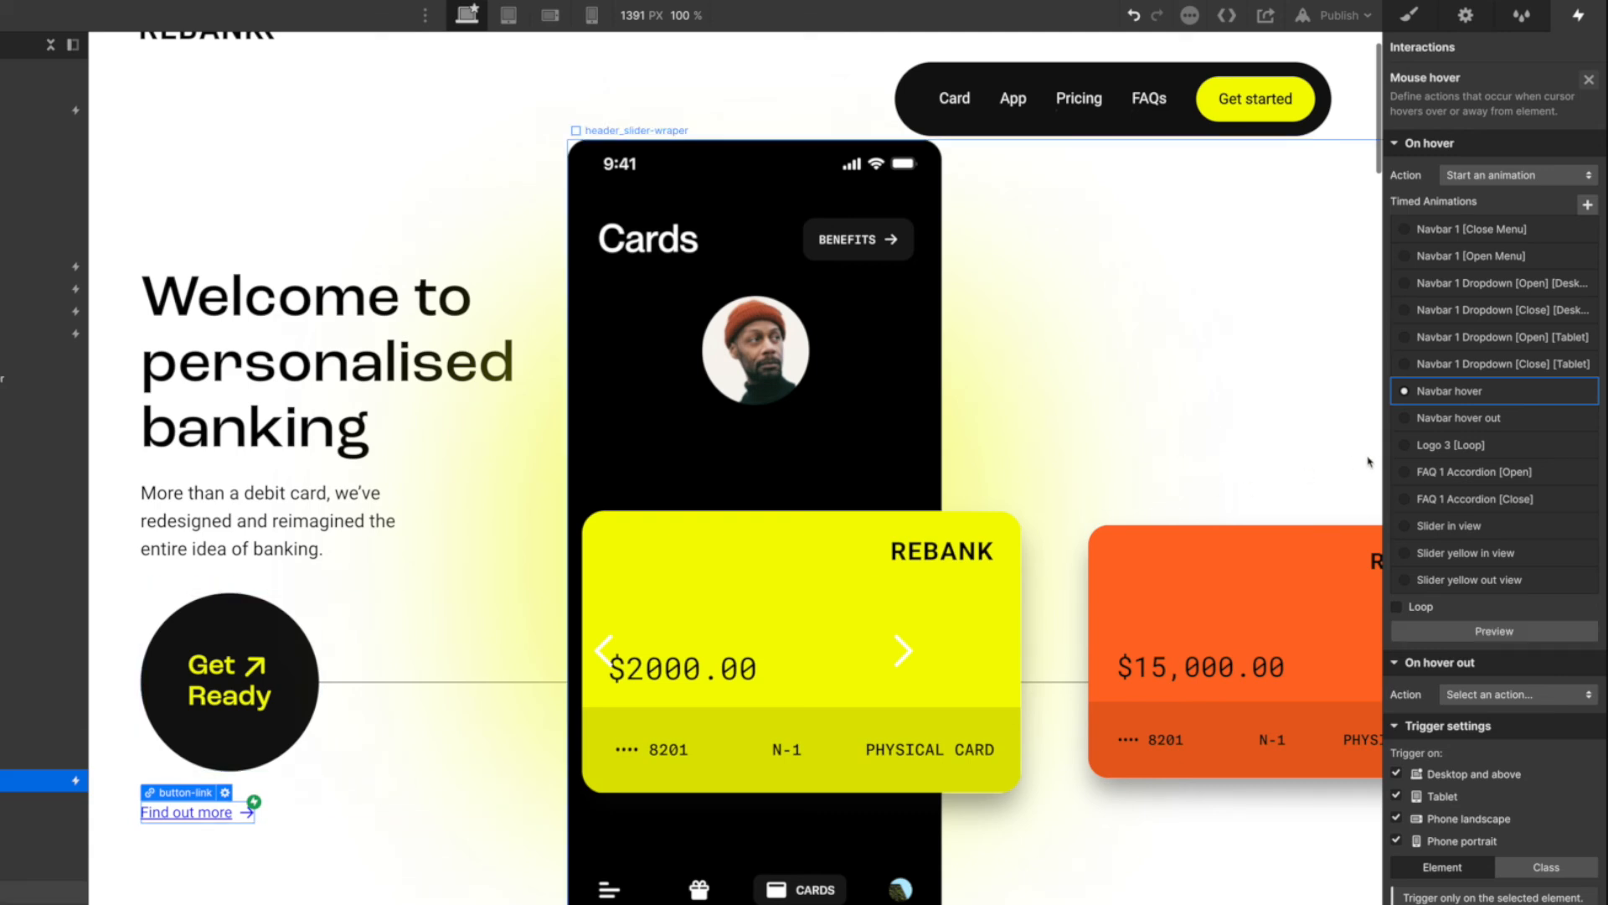
- Set button-link's On hover out action to Start an animation
left_click(1483, 697)
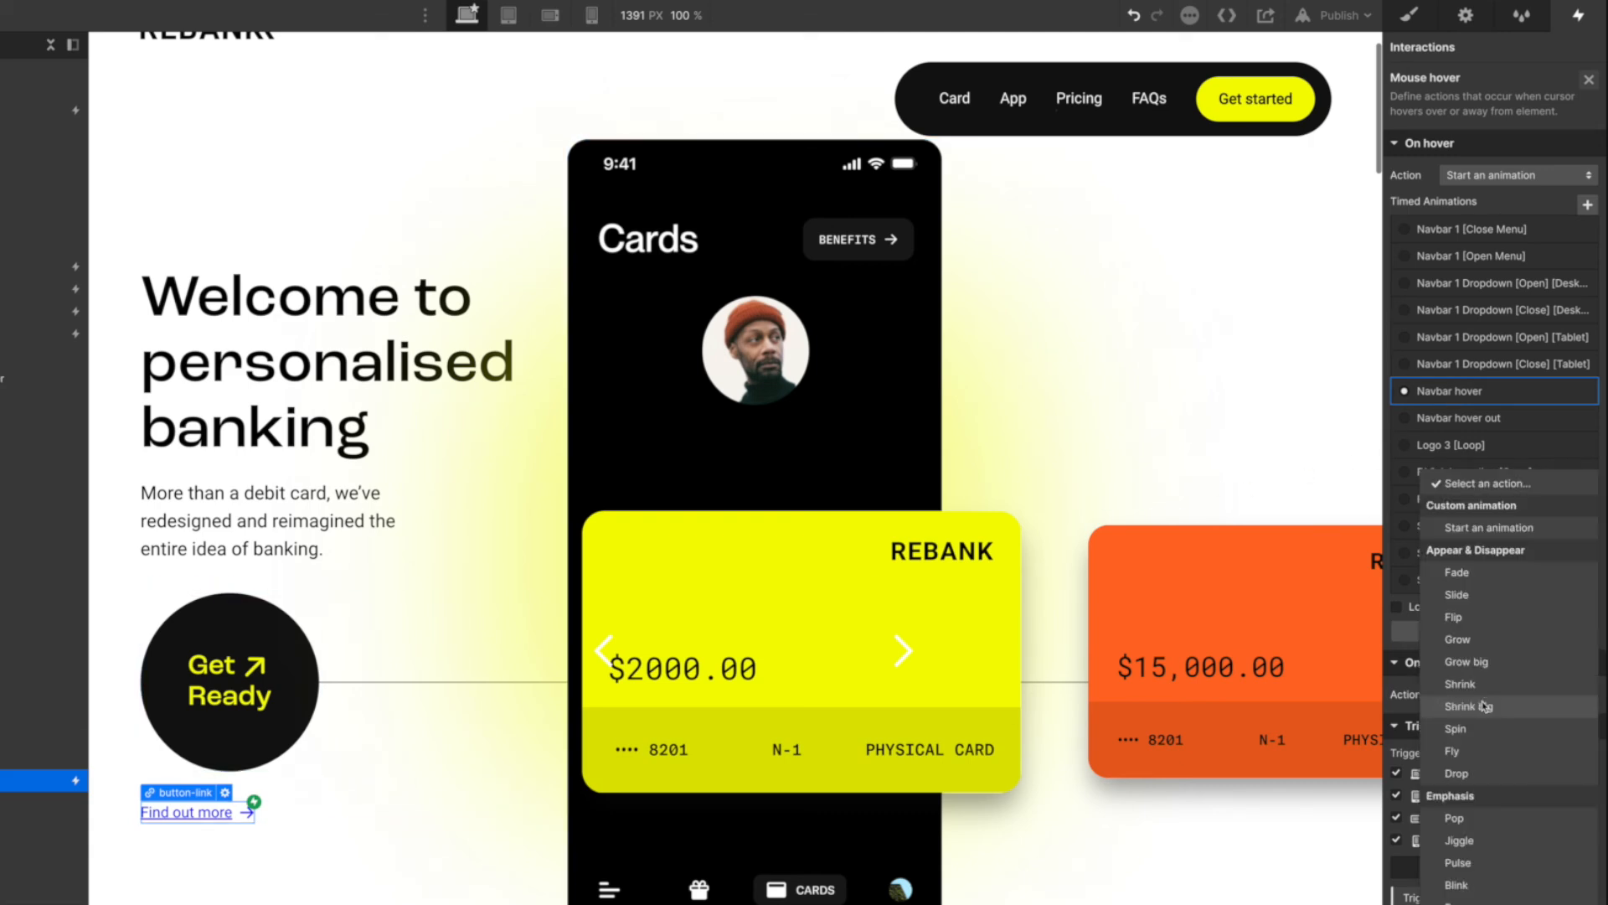
left_click(1484, 529)
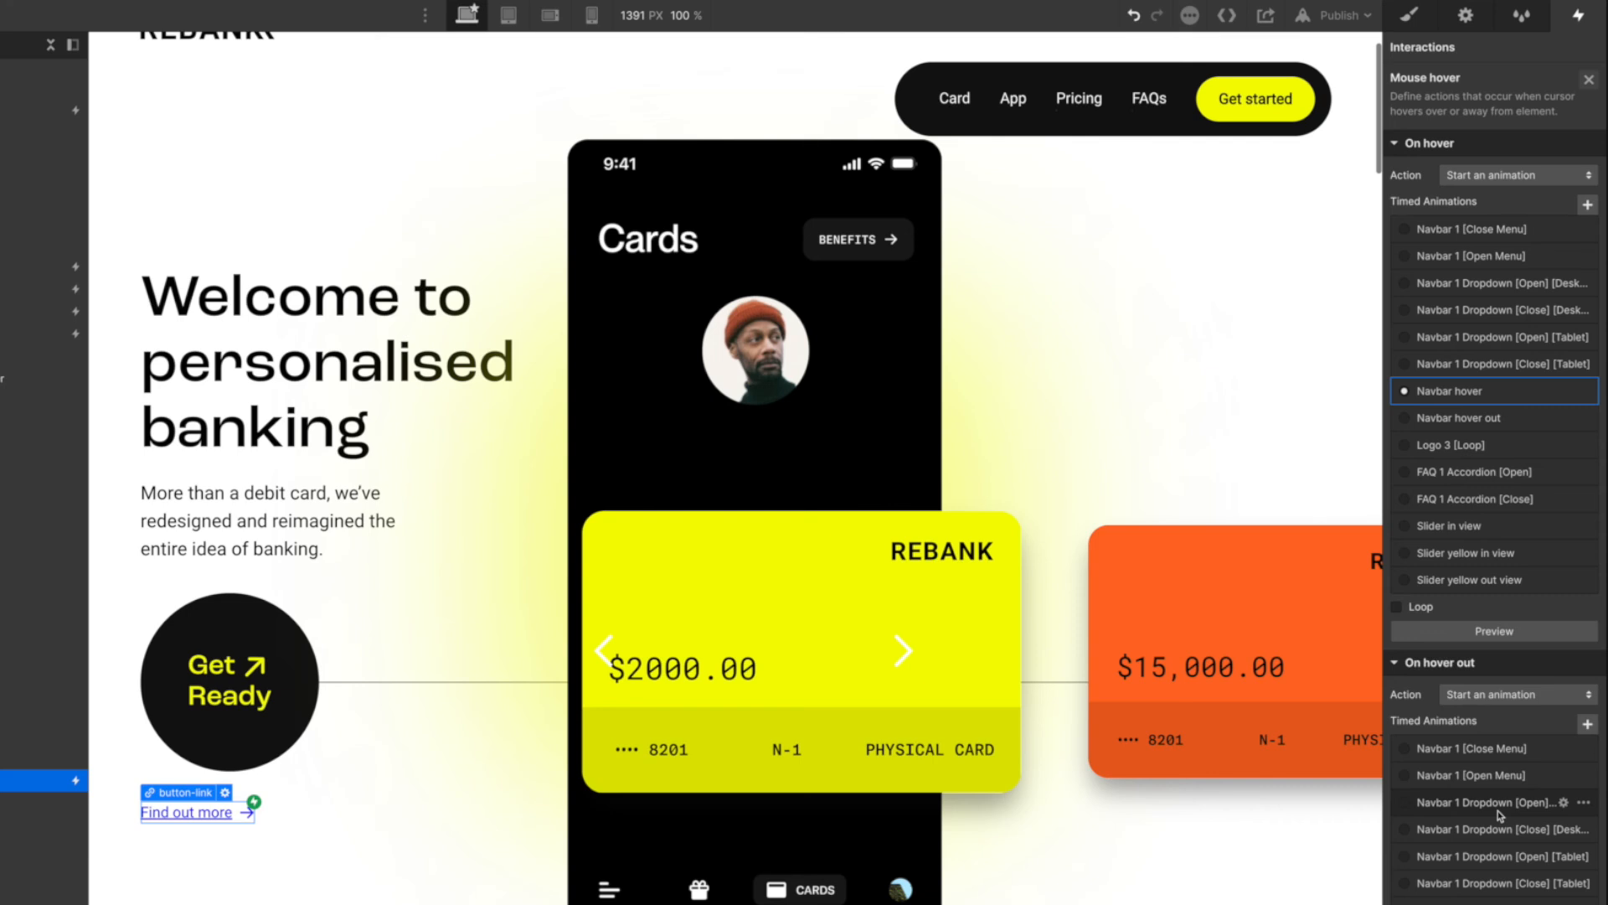
scroll(1500, 815, "down", 4)
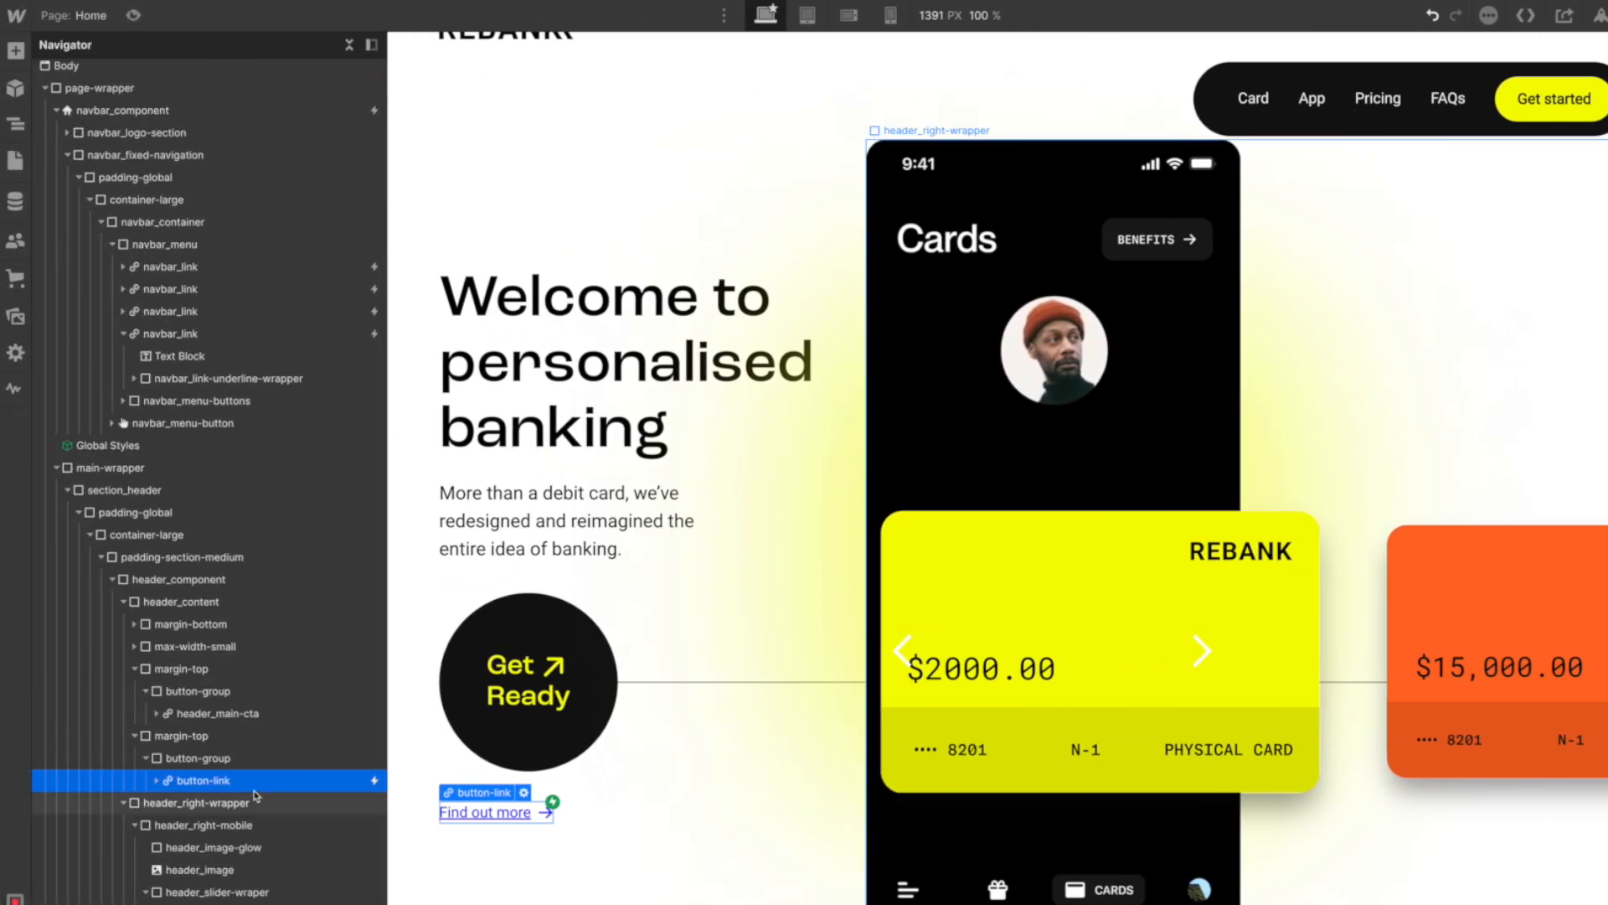
- Add the combo class is-button to the navbar_link-underline element inside button_underline-wrapper
left_click(156, 781)
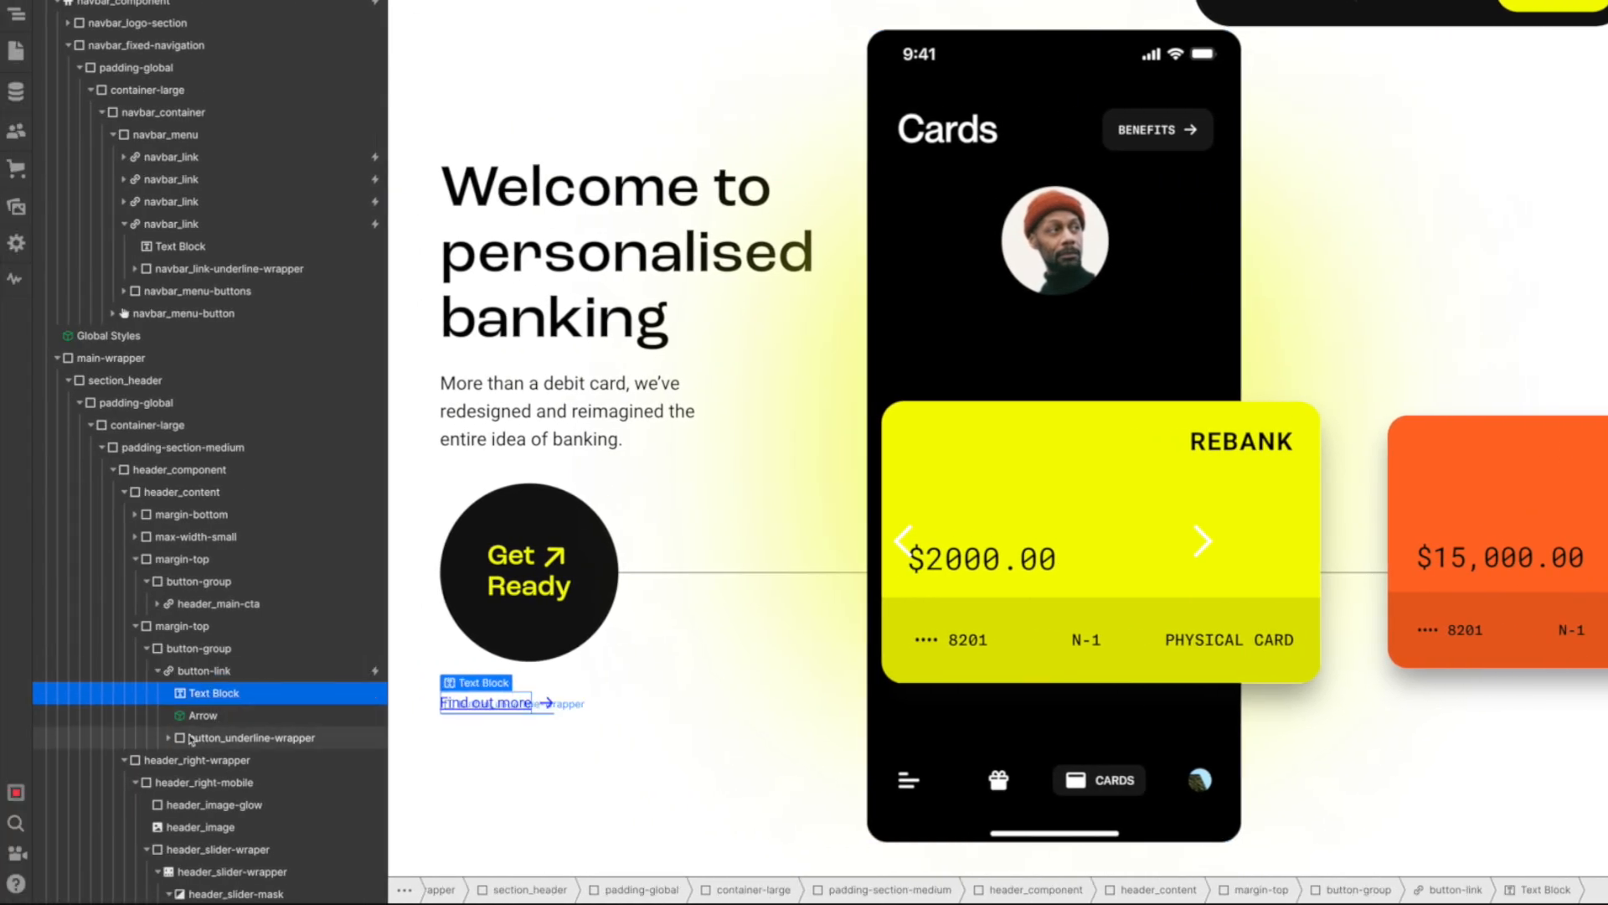
left_click(168, 738)
left_click(239, 760)
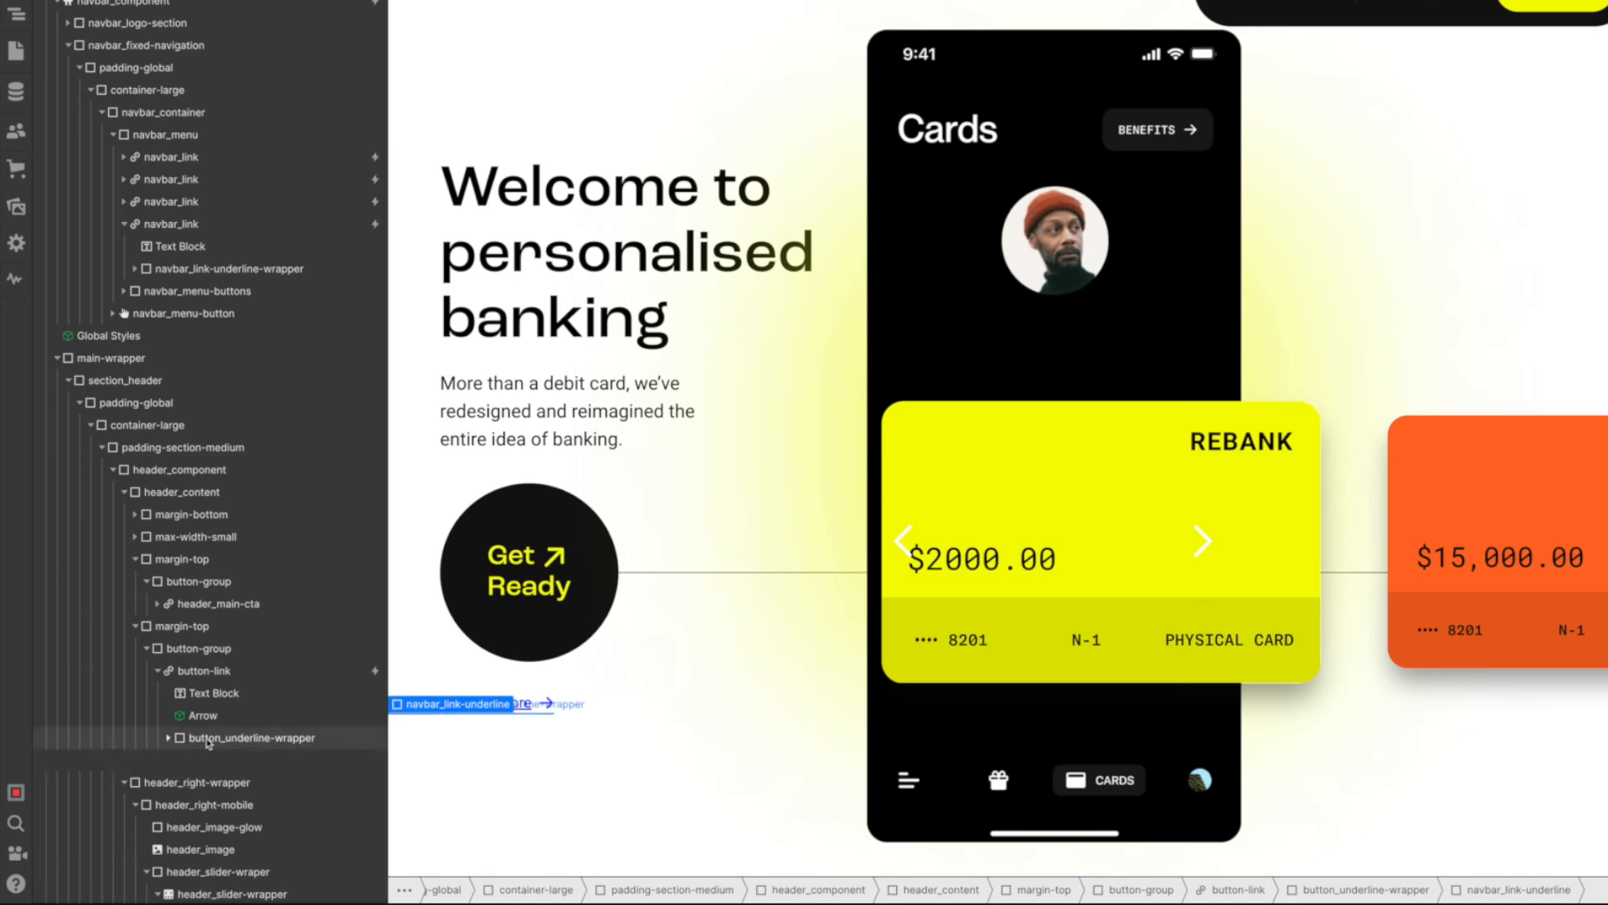
left_click(170, 740)
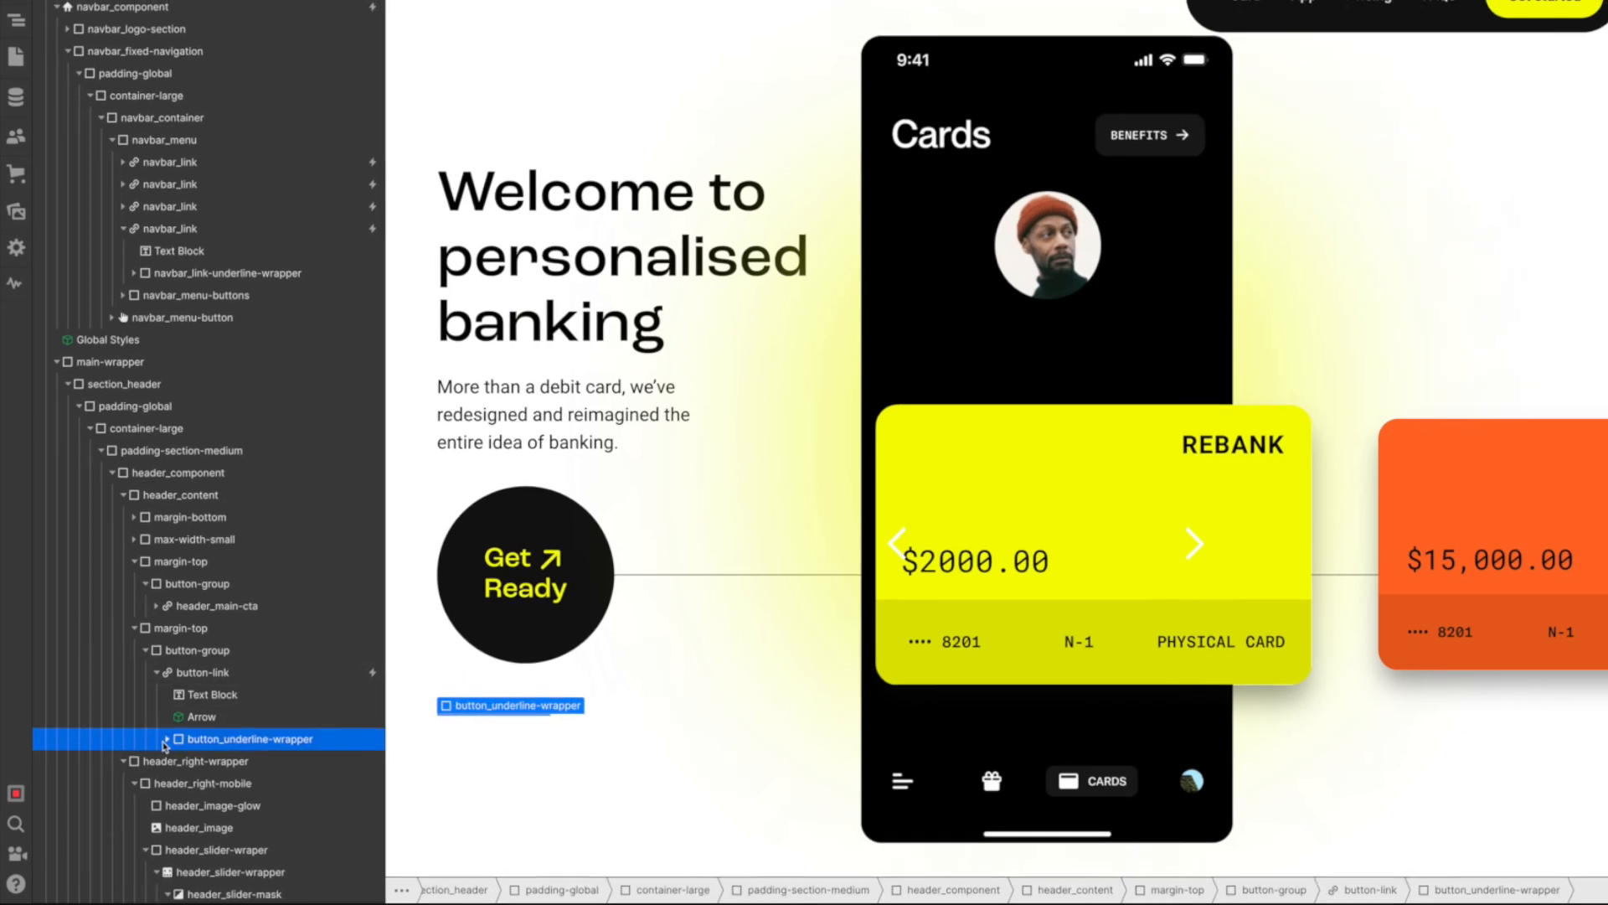
left_click(169, 739)
left_click(232, 760)
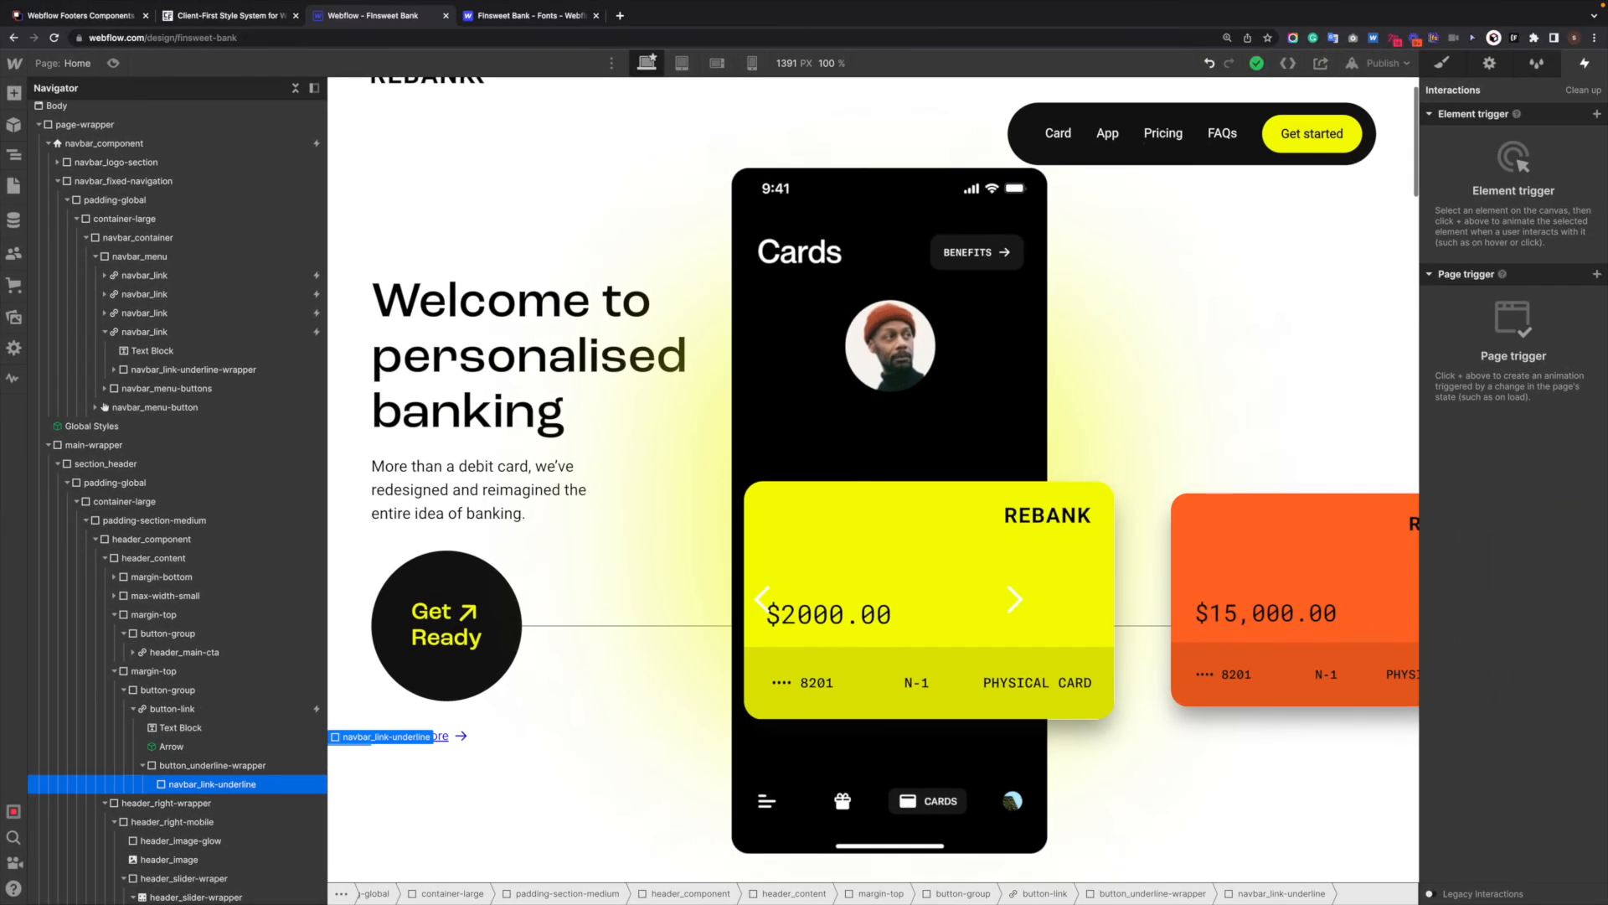
left_click(1439, 67)
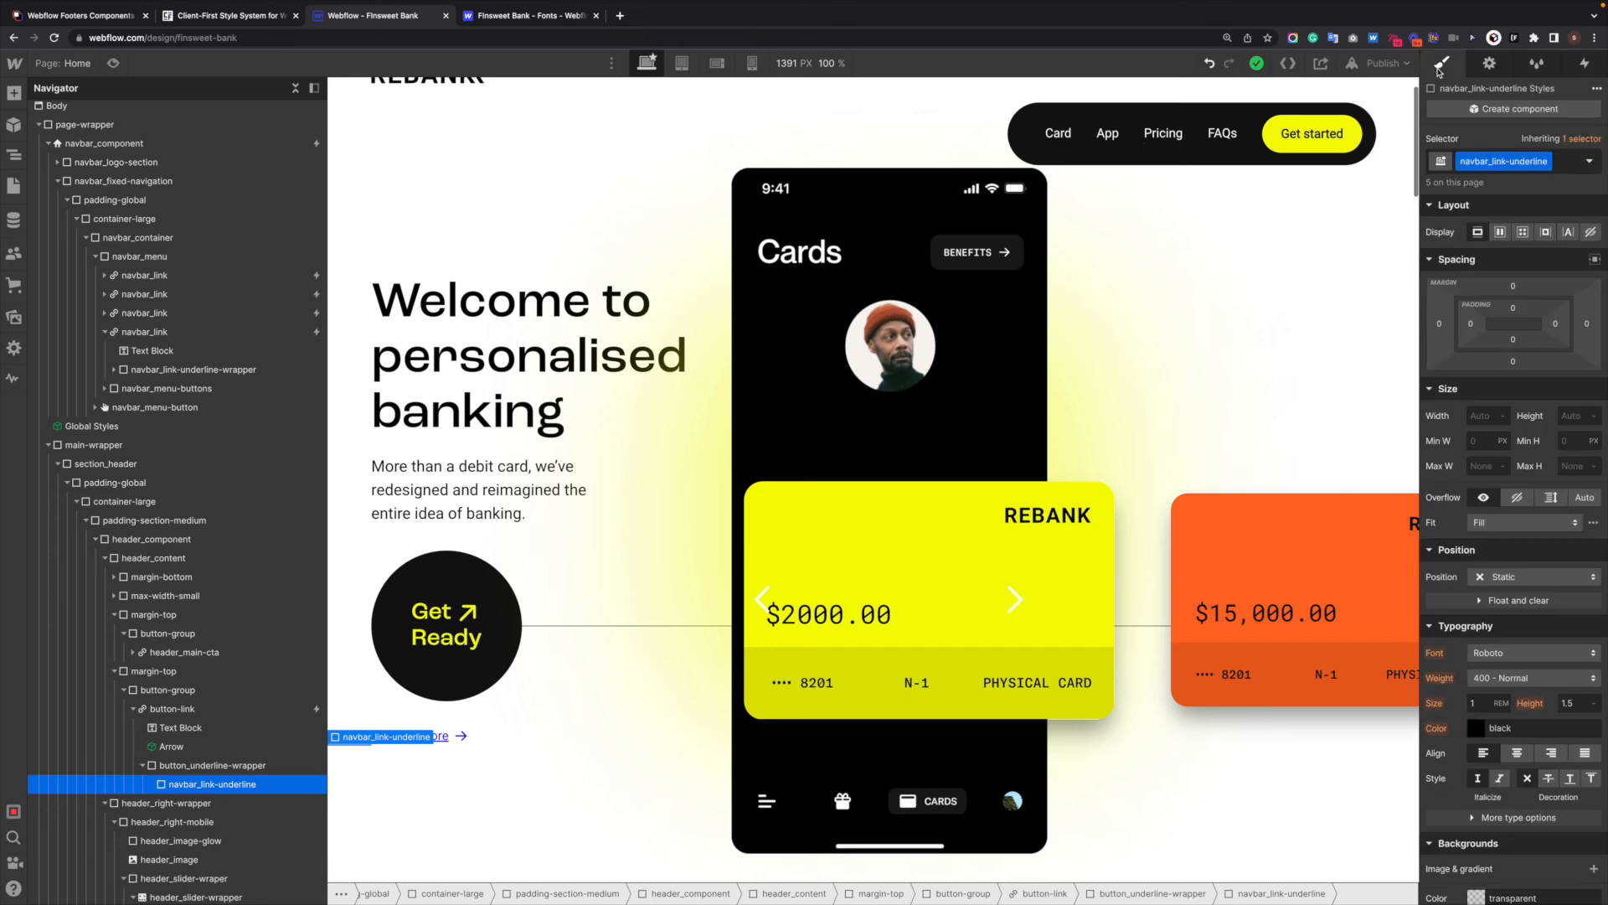
left_click(1571, 165)
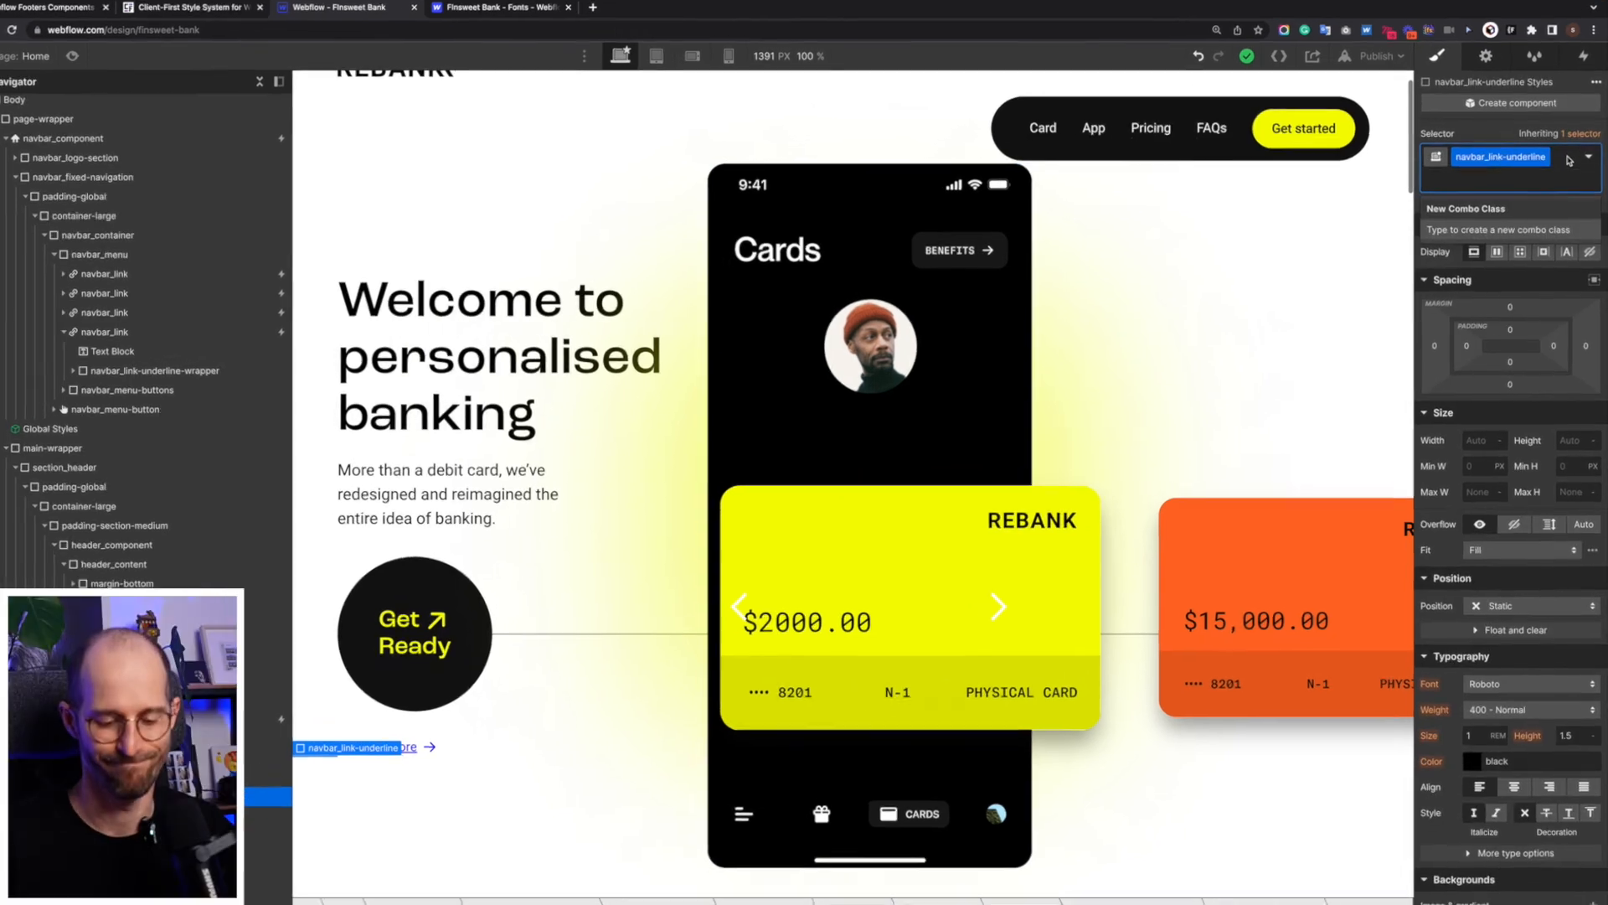
type("is-button")
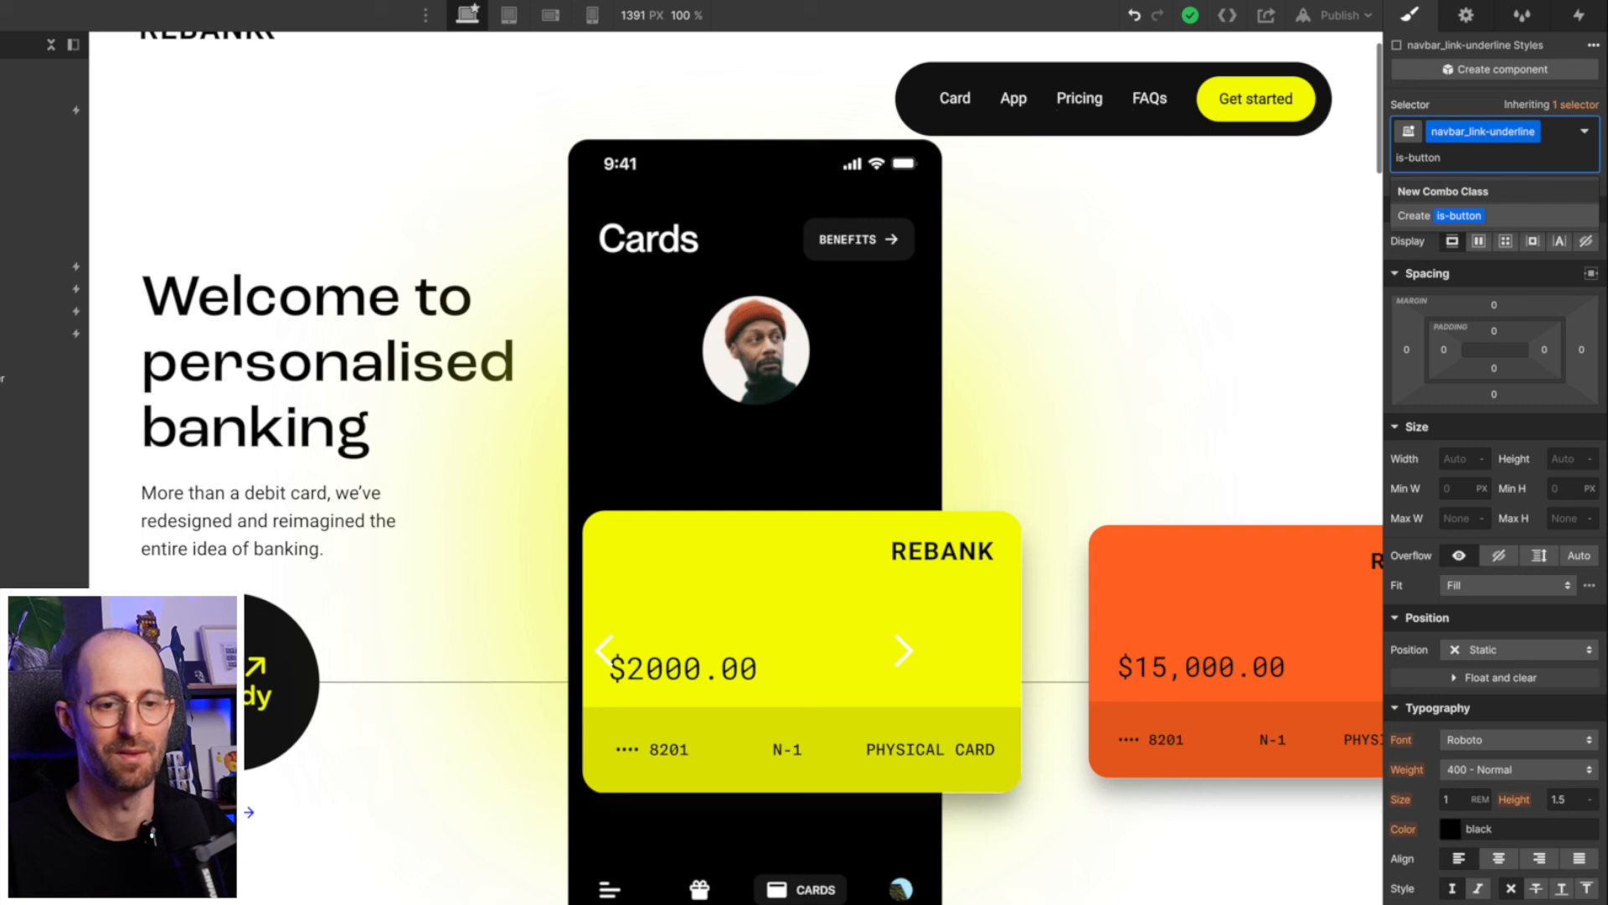
key("Return")
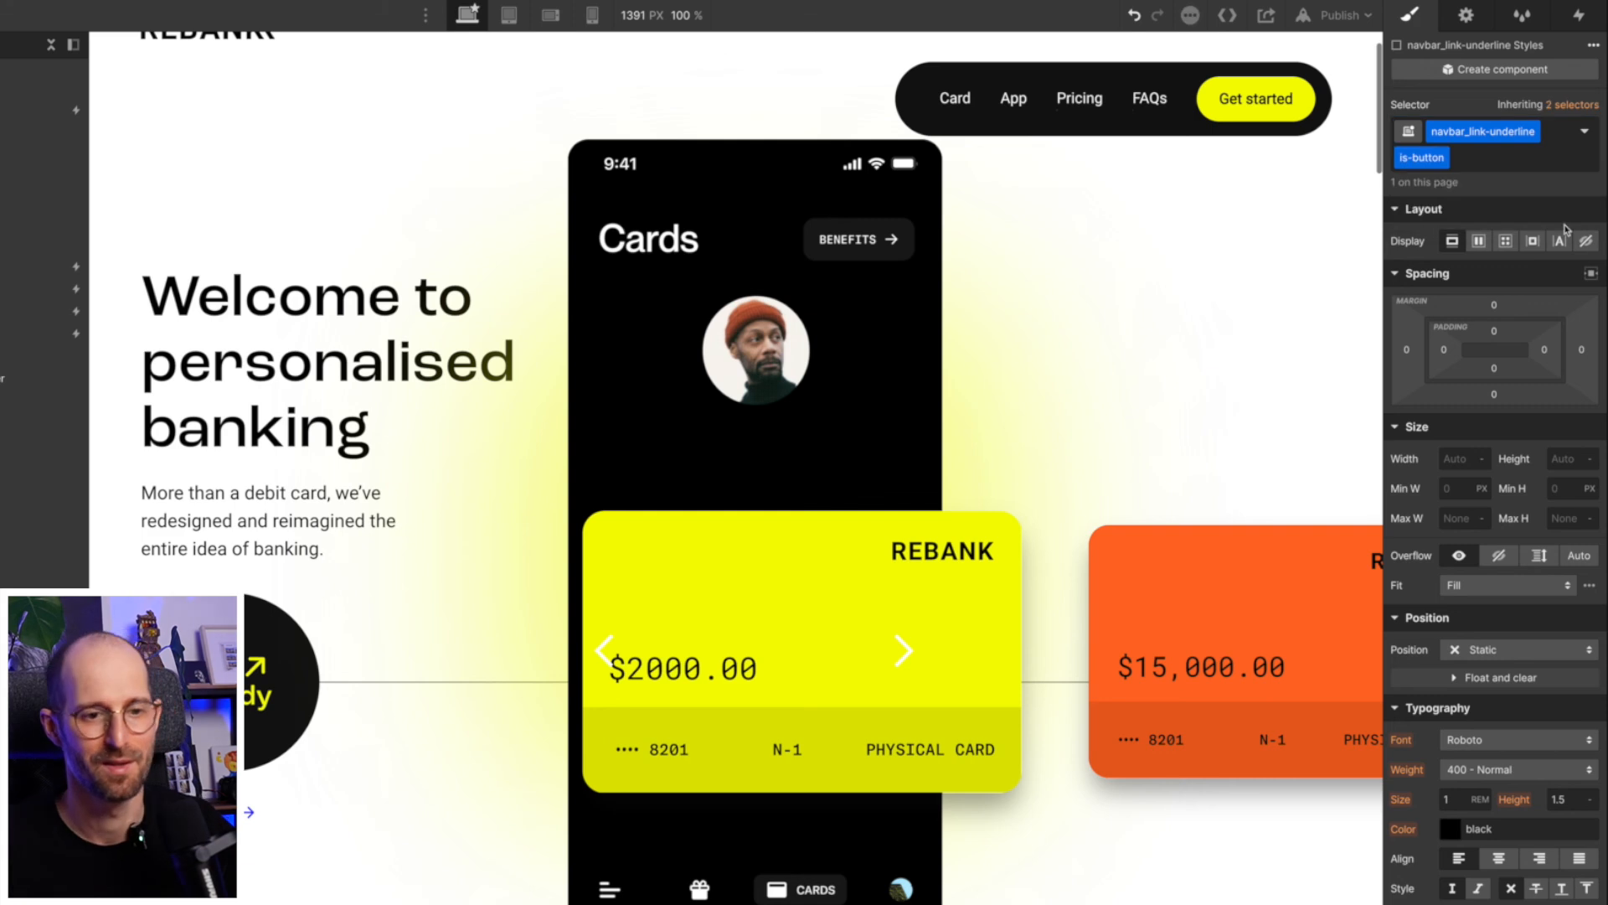
- Change the border color of the is-button underline to black
scroll(1523, 708, "down", 8)
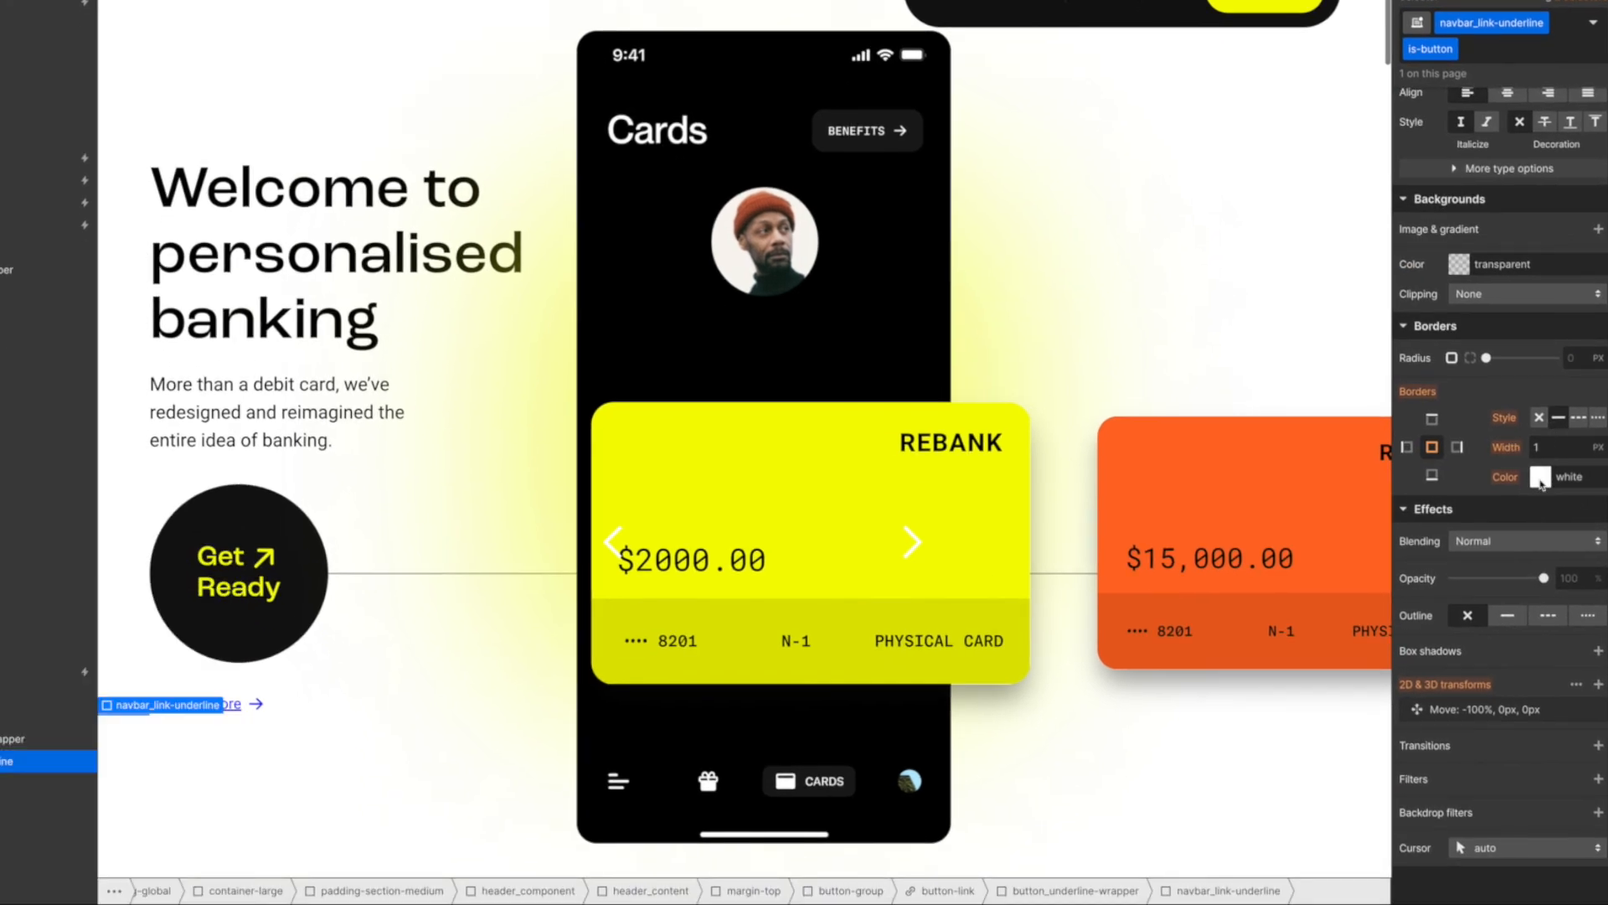
left_click(1541, 482)
left_click(1466, 762)
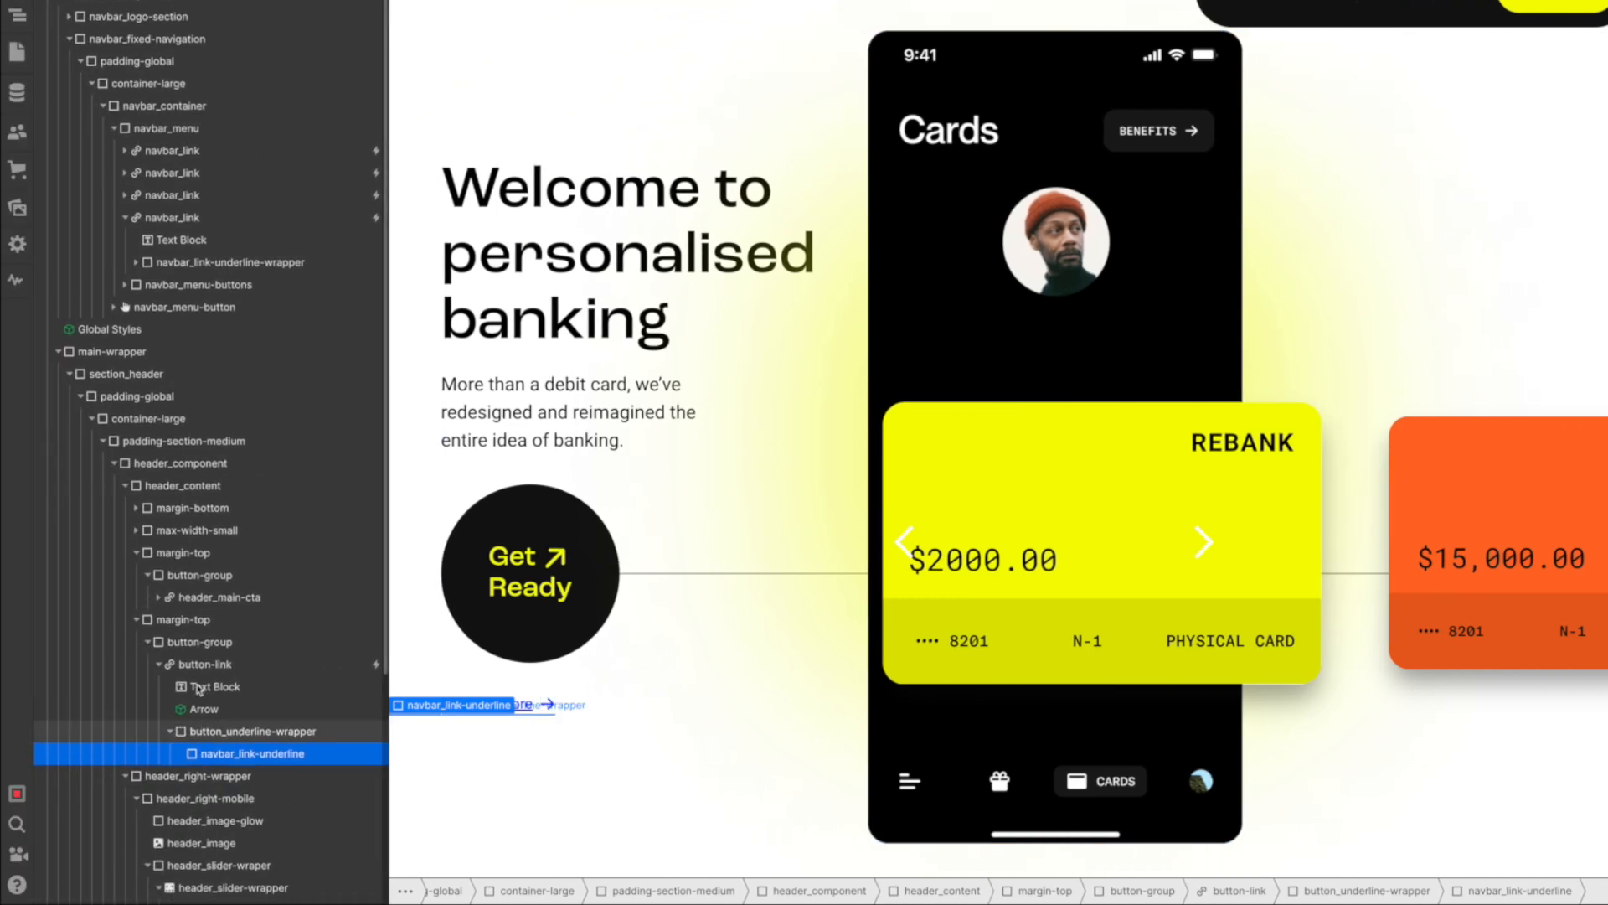
- Set button-link's text color to the Black swatch and remove its underline text decoration
left_click(205, 665)
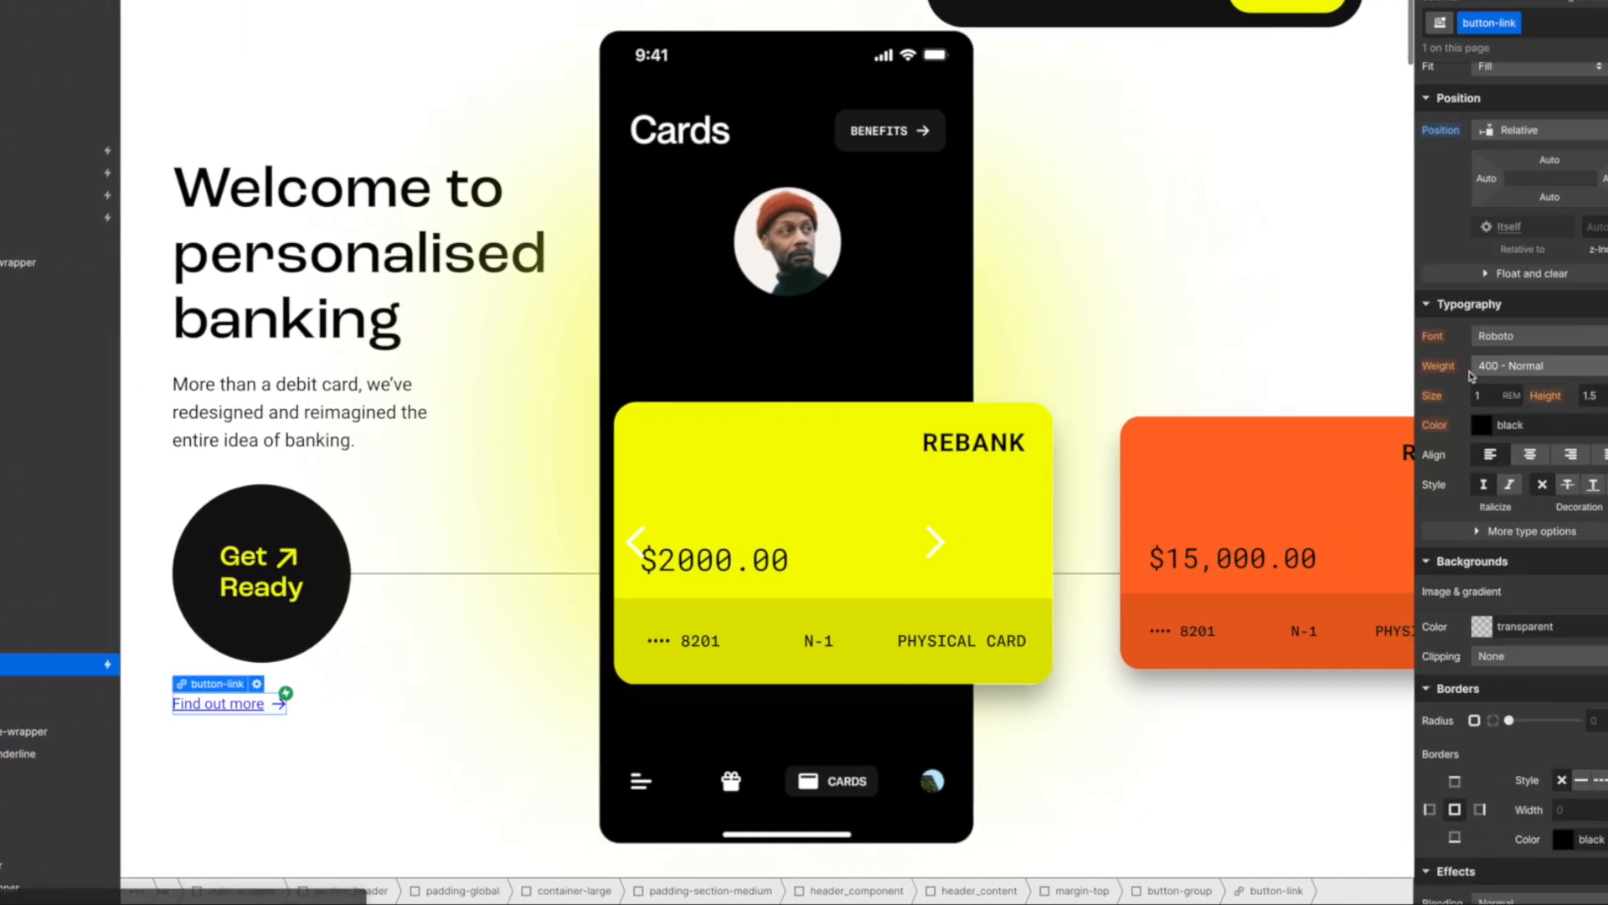
left_click(1452, 426)
left_click(1457, 745)
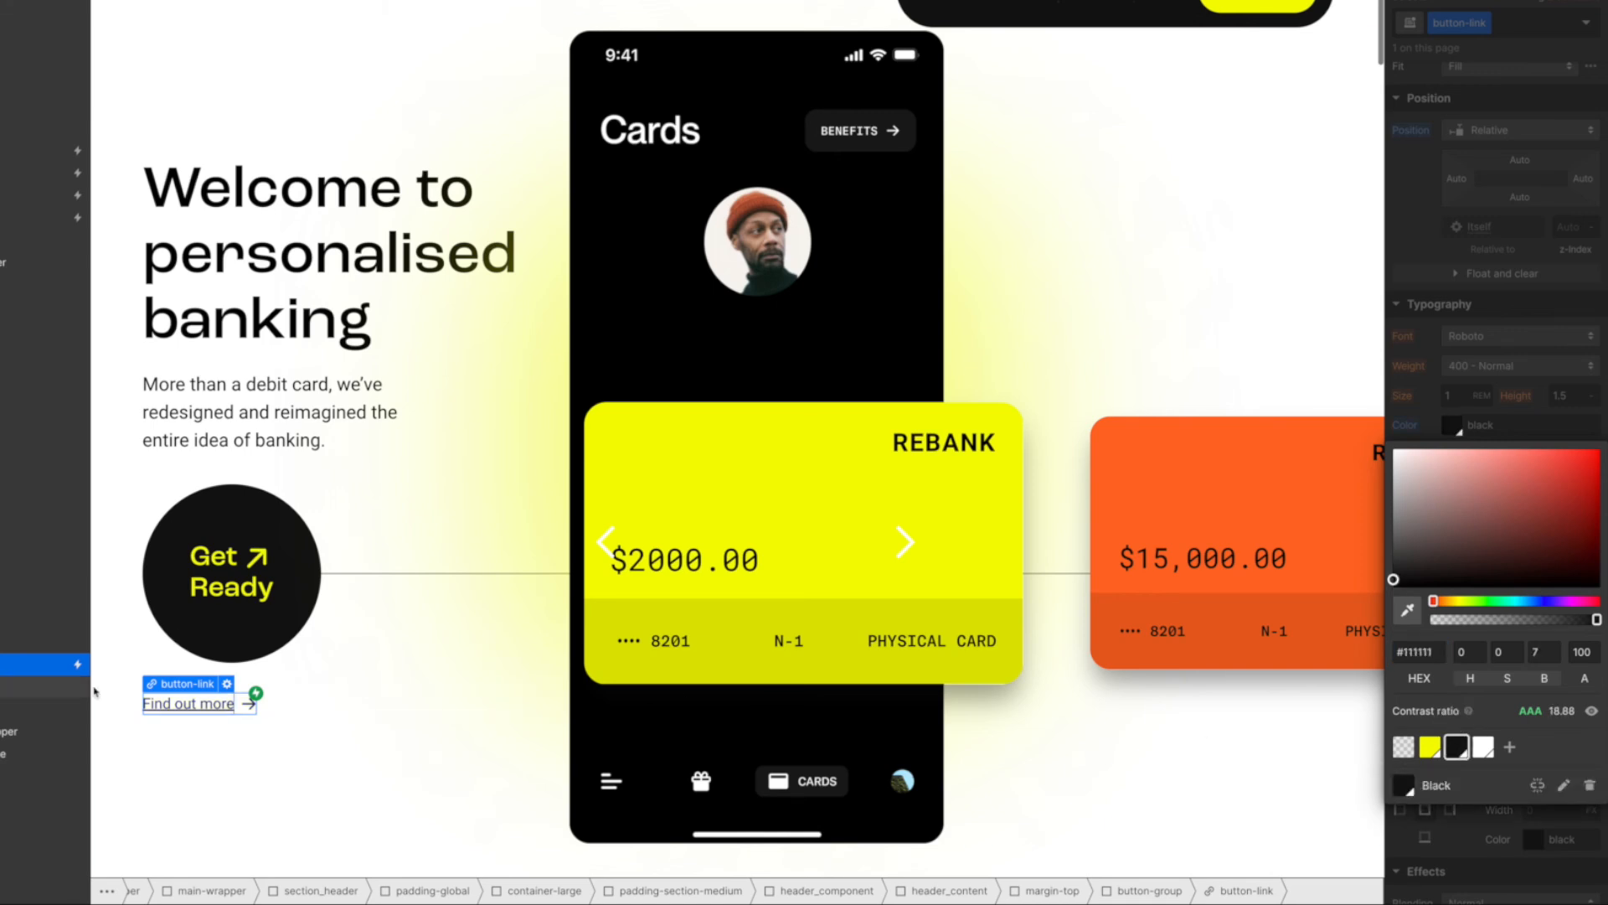
left_click(1535, 427)
left_click(1510, 489)
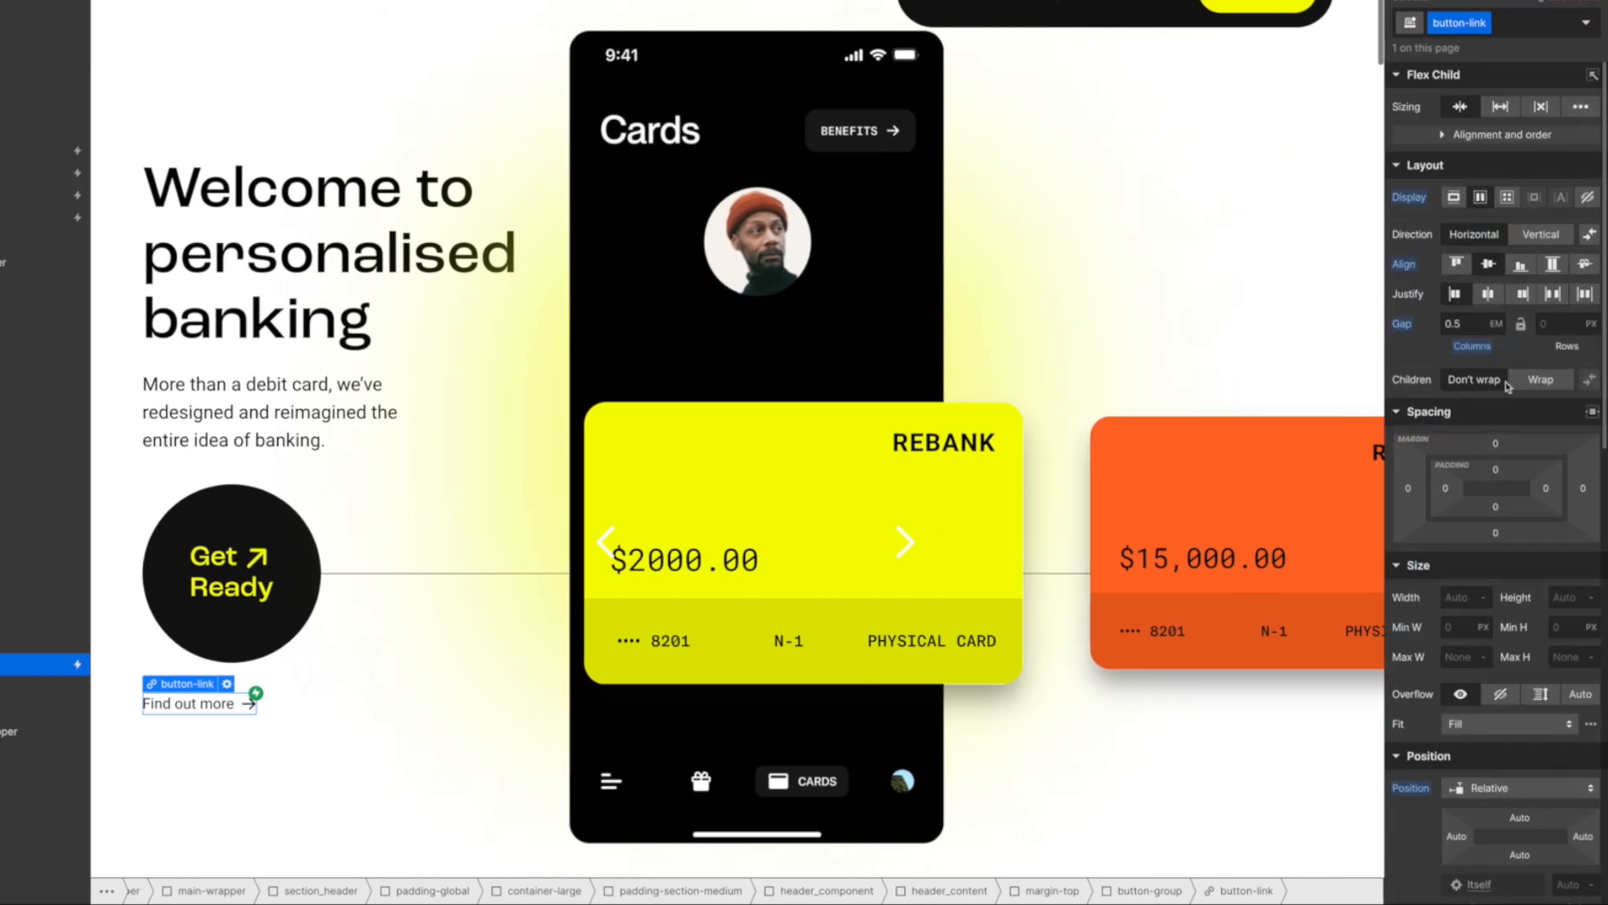
- Set button-link's overflow to hidden and preview the page to test the Find out more underline on hover
left_click(1502, 695)
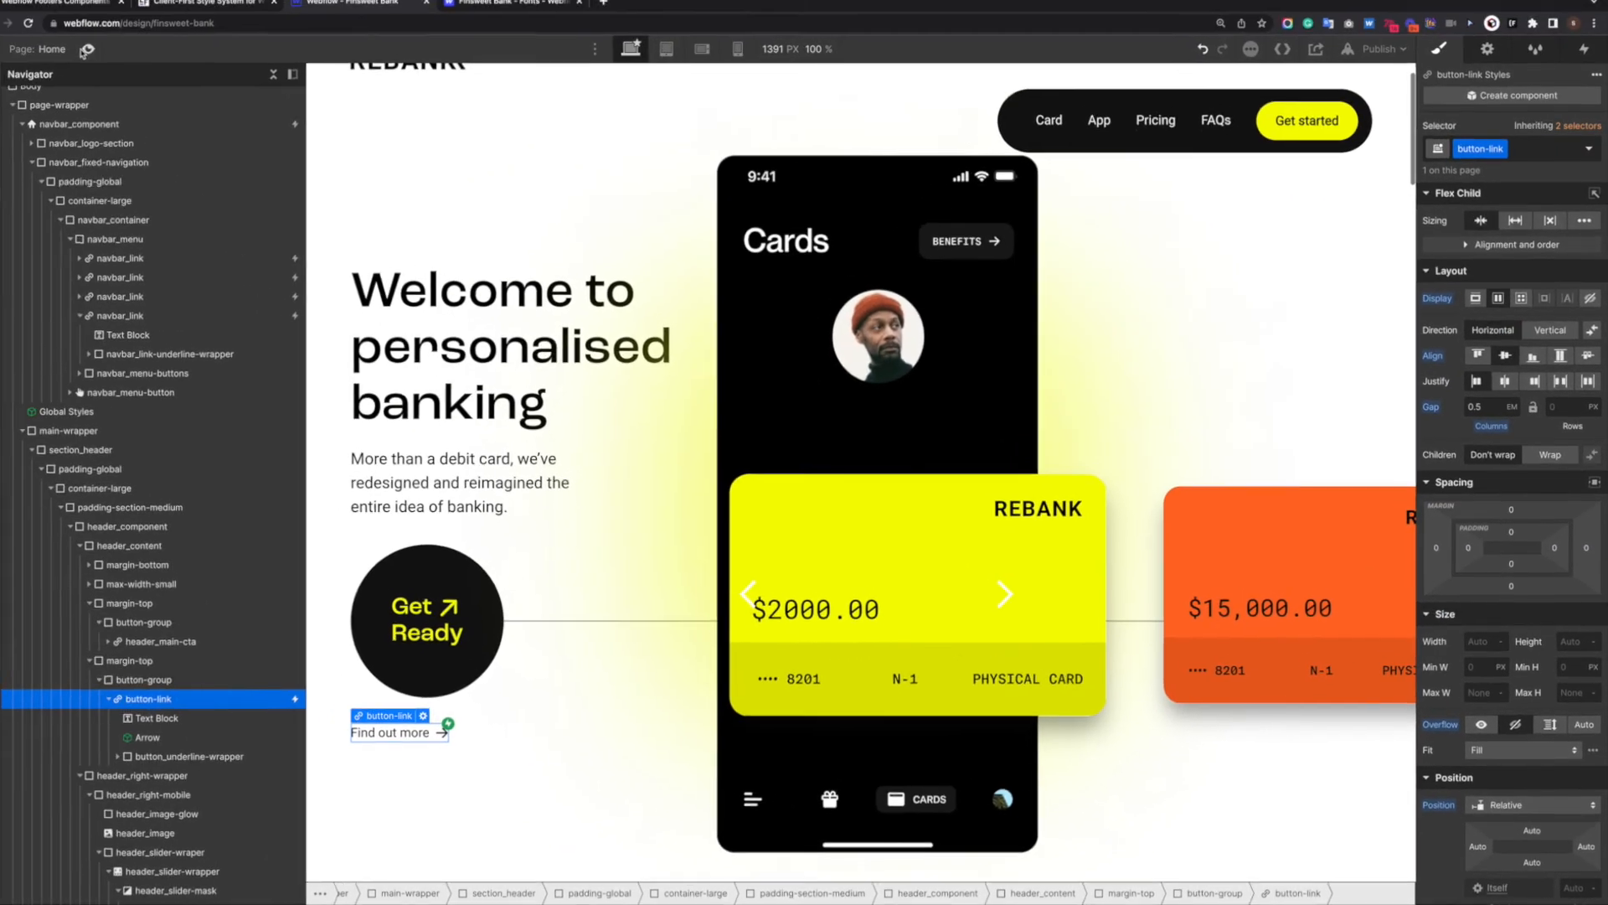
key("super+shift+p")
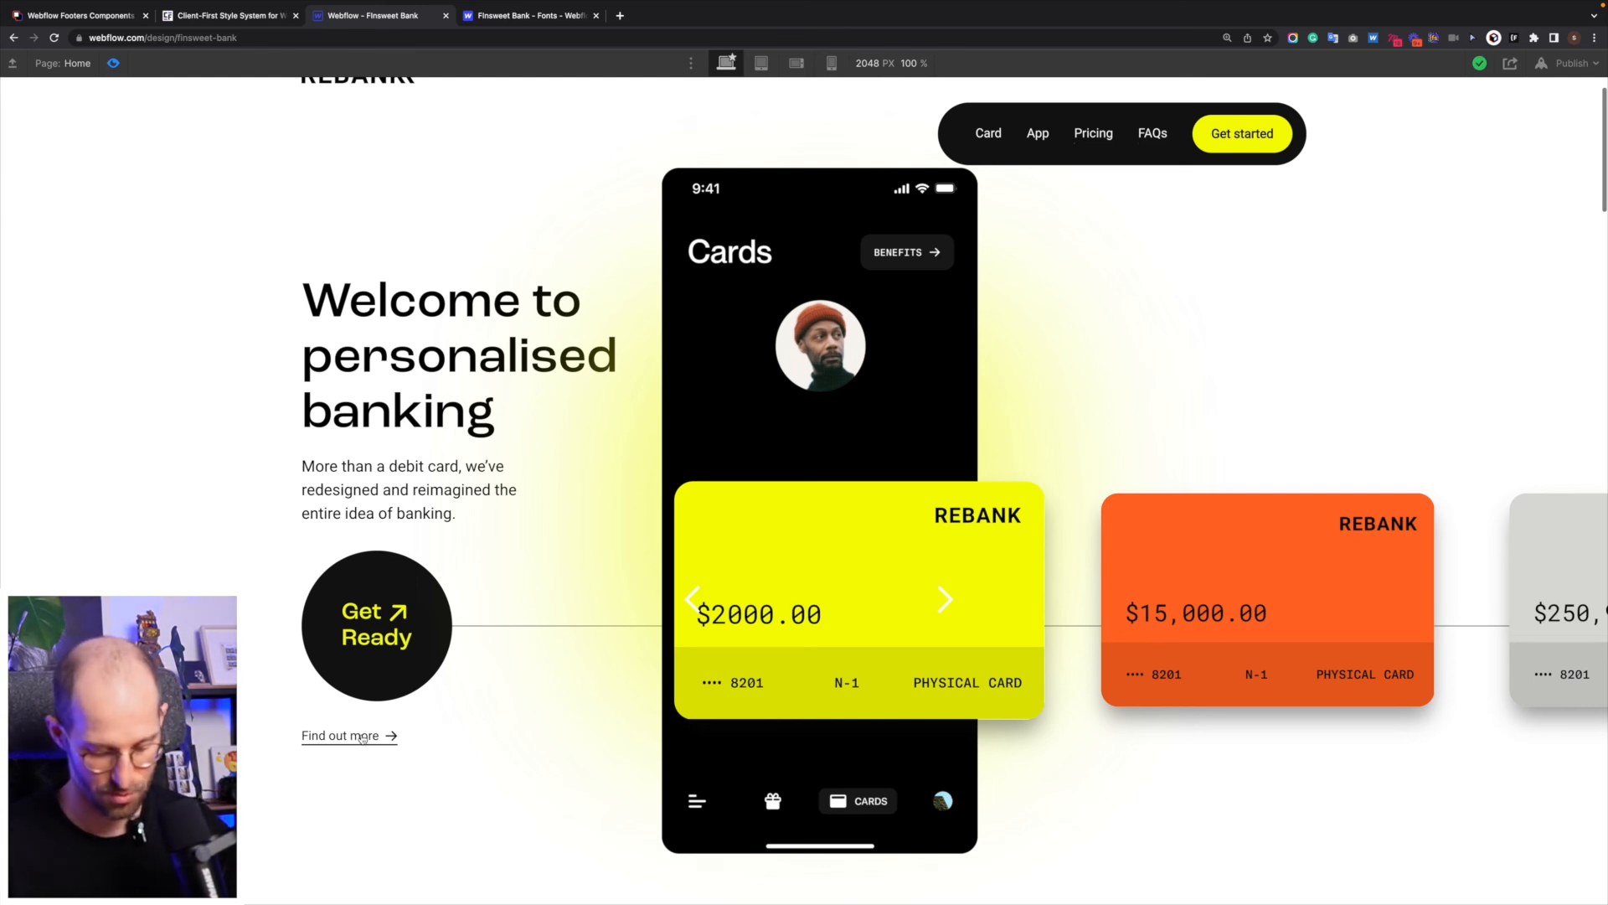
scroll(551, 653, "up", 1)
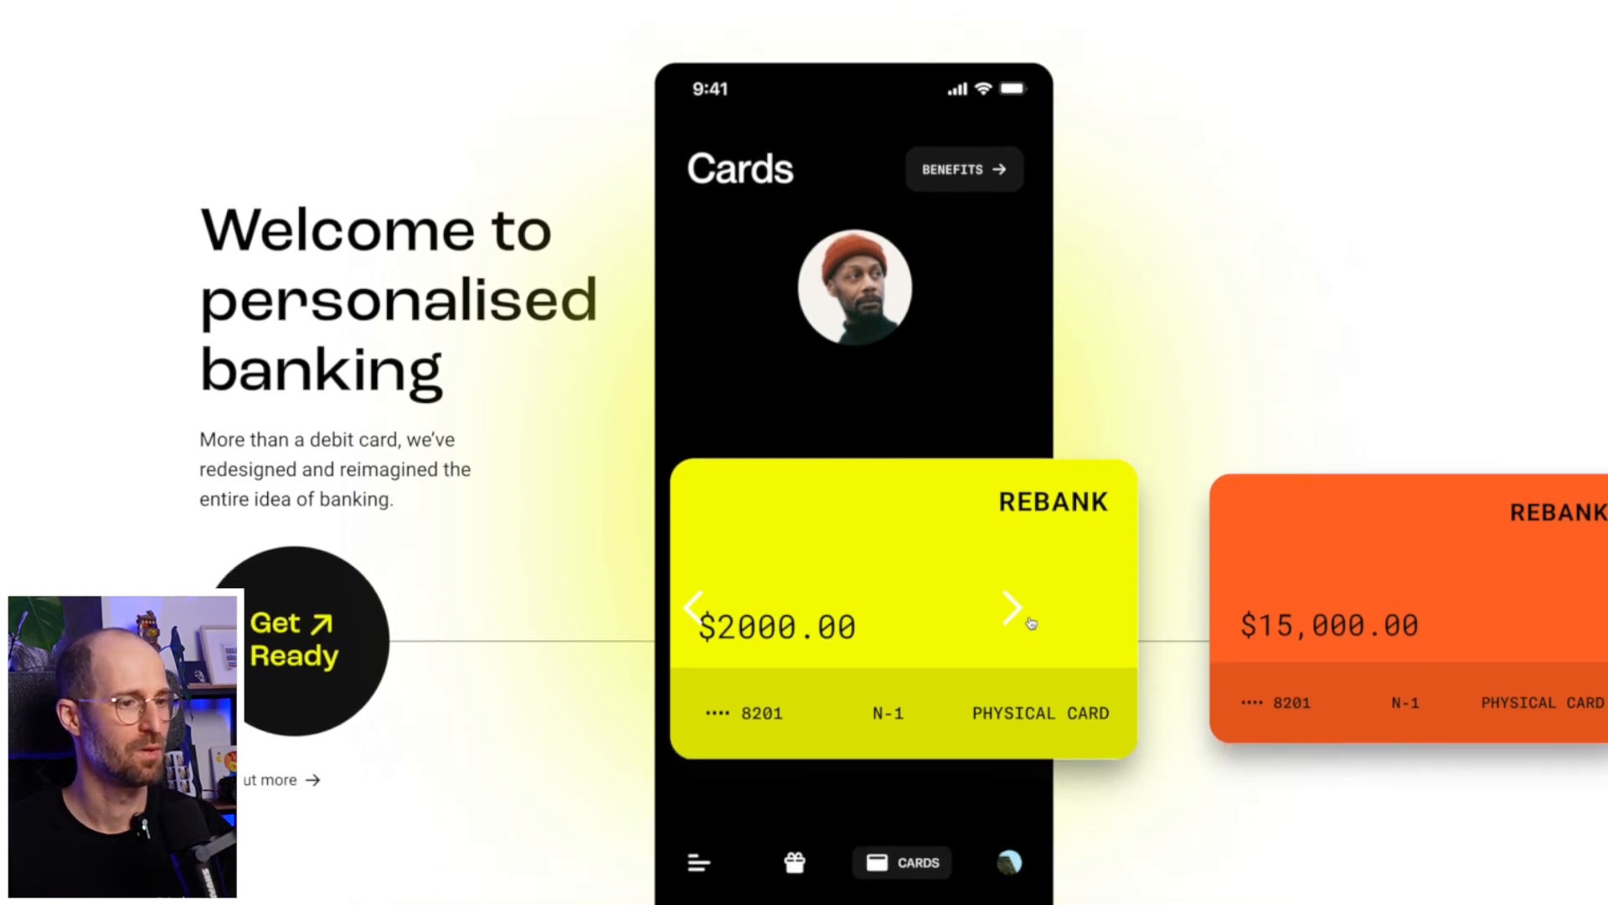
- Test the hero card slider in the preview by cycling forward and back through the bank cards several times
left_click(1019, 776)
left_click(1023, 621)
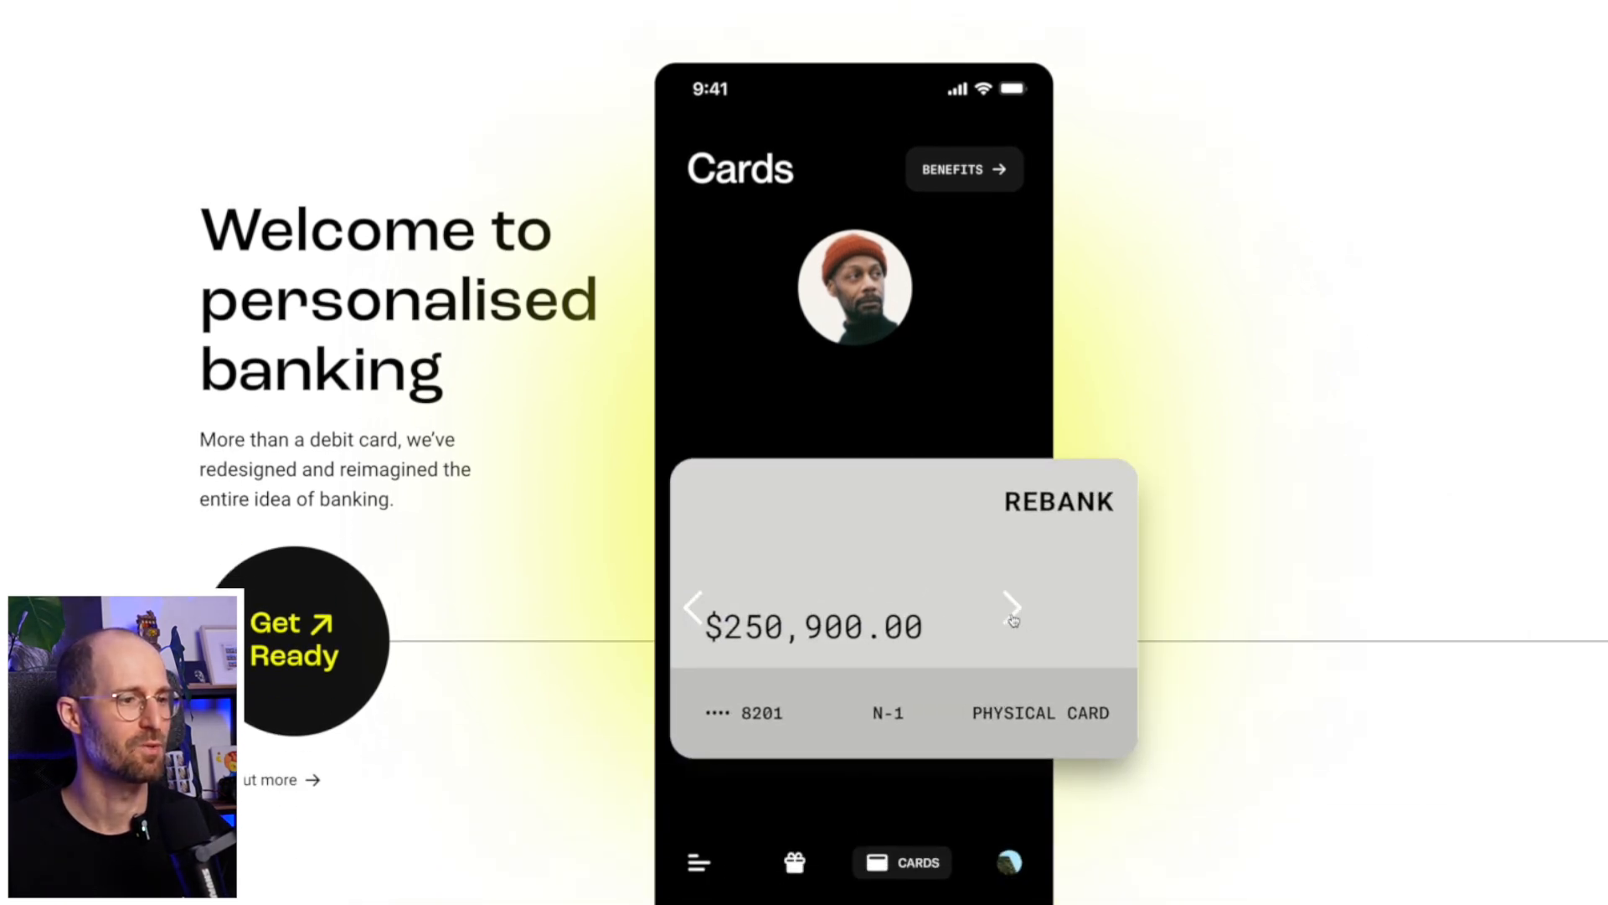
left_click(691, 627)
left_click(691, 626)
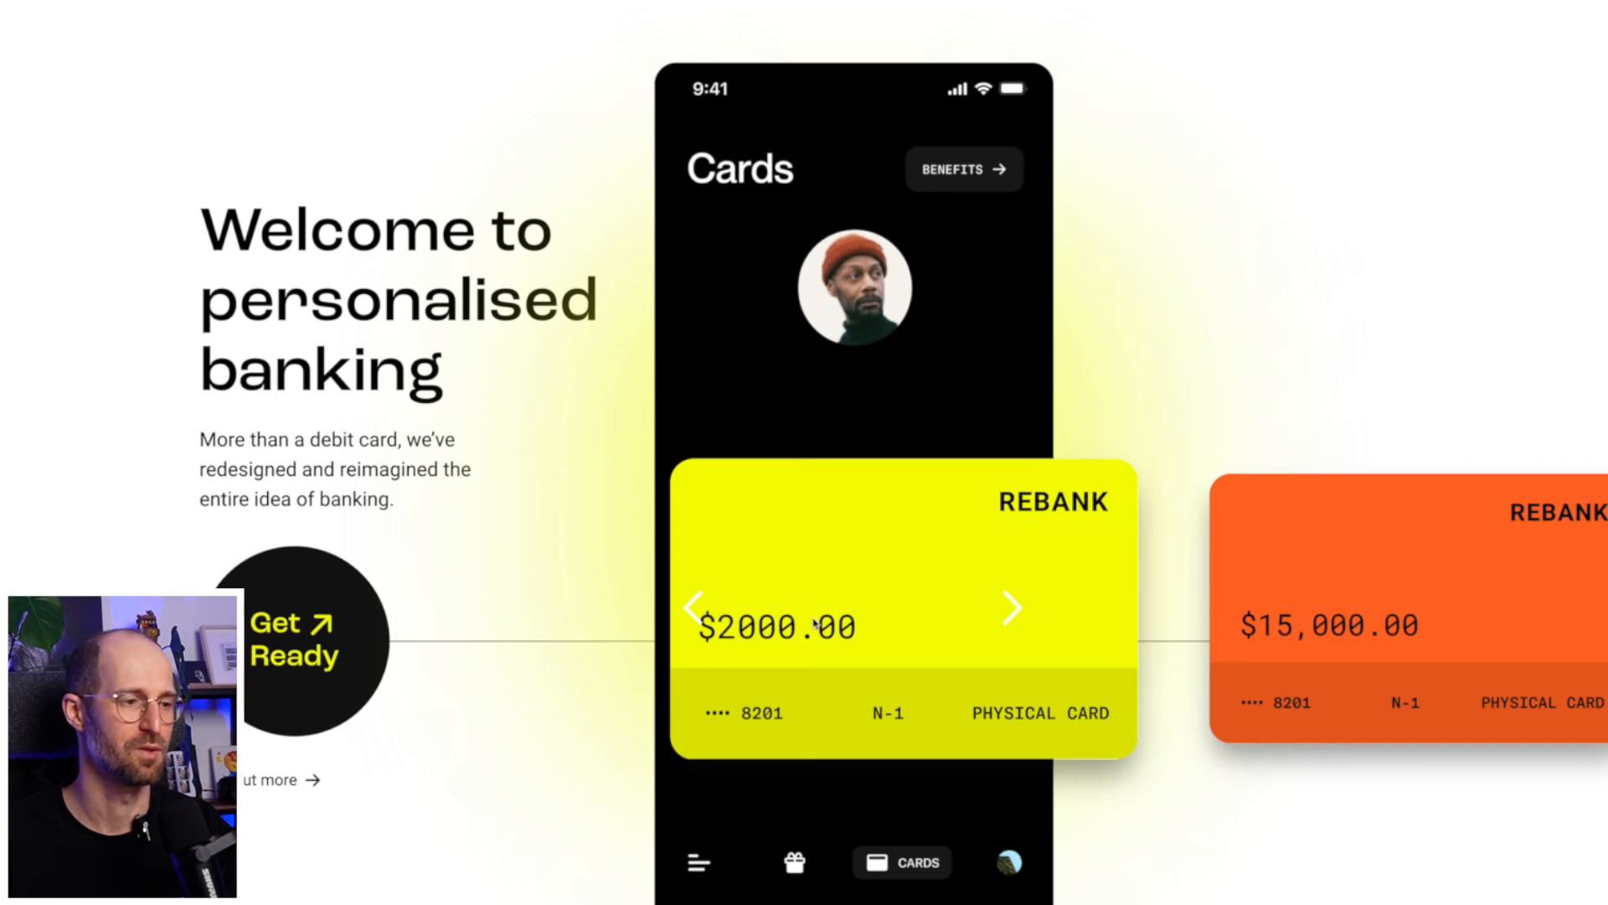
left_click(1017, 610)
left_click(1018, 611)
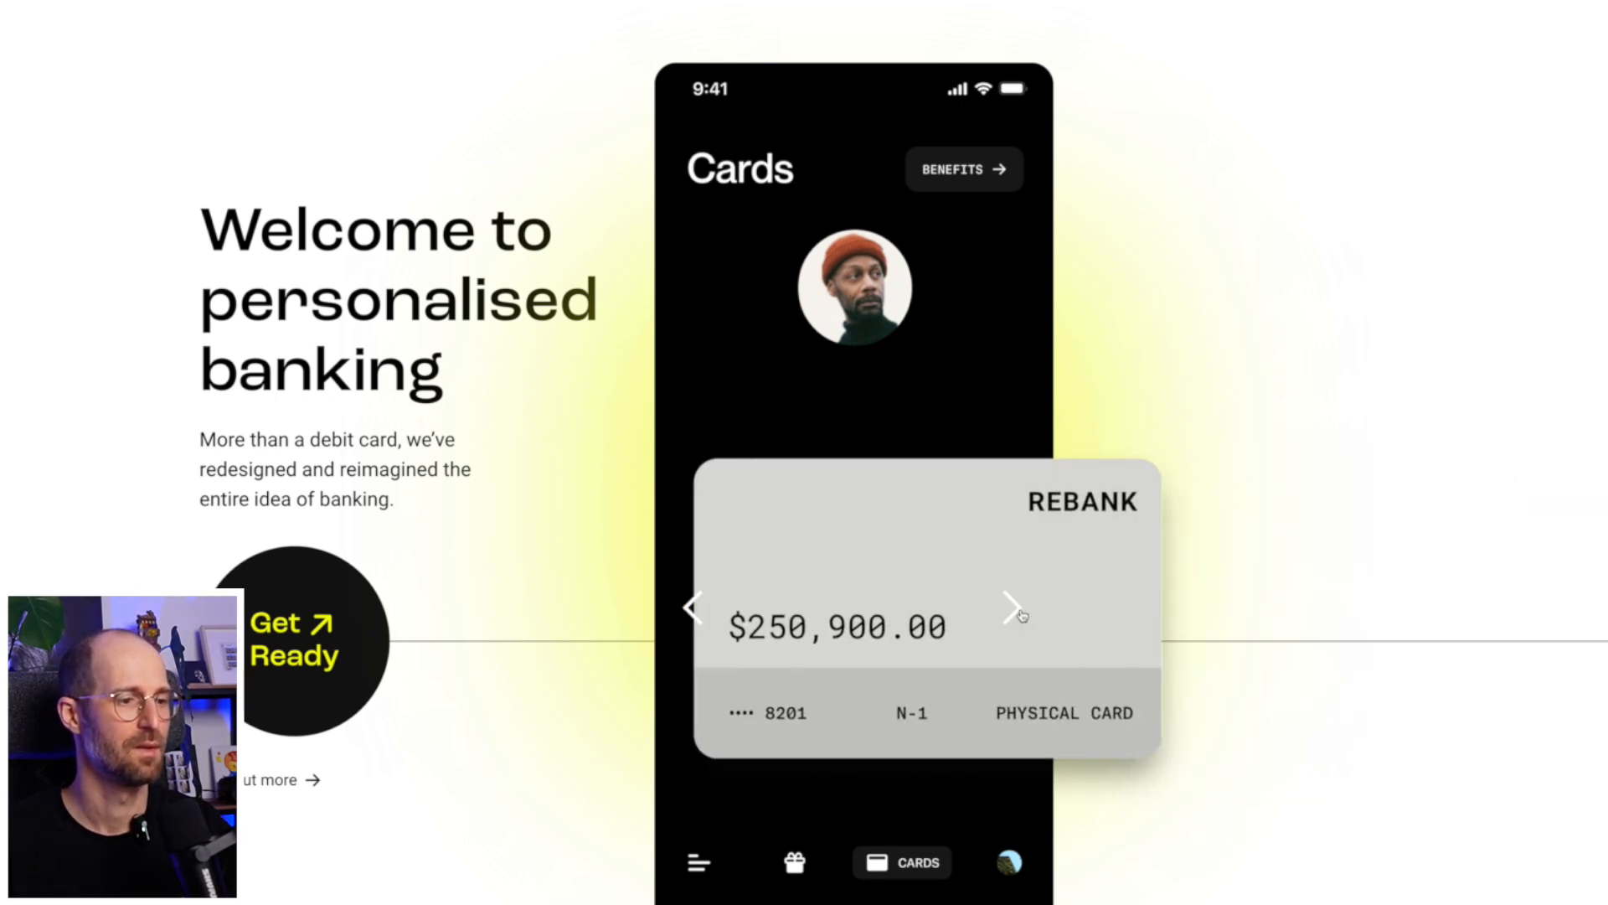
left_click(698, 620)
left_click(699, 622)
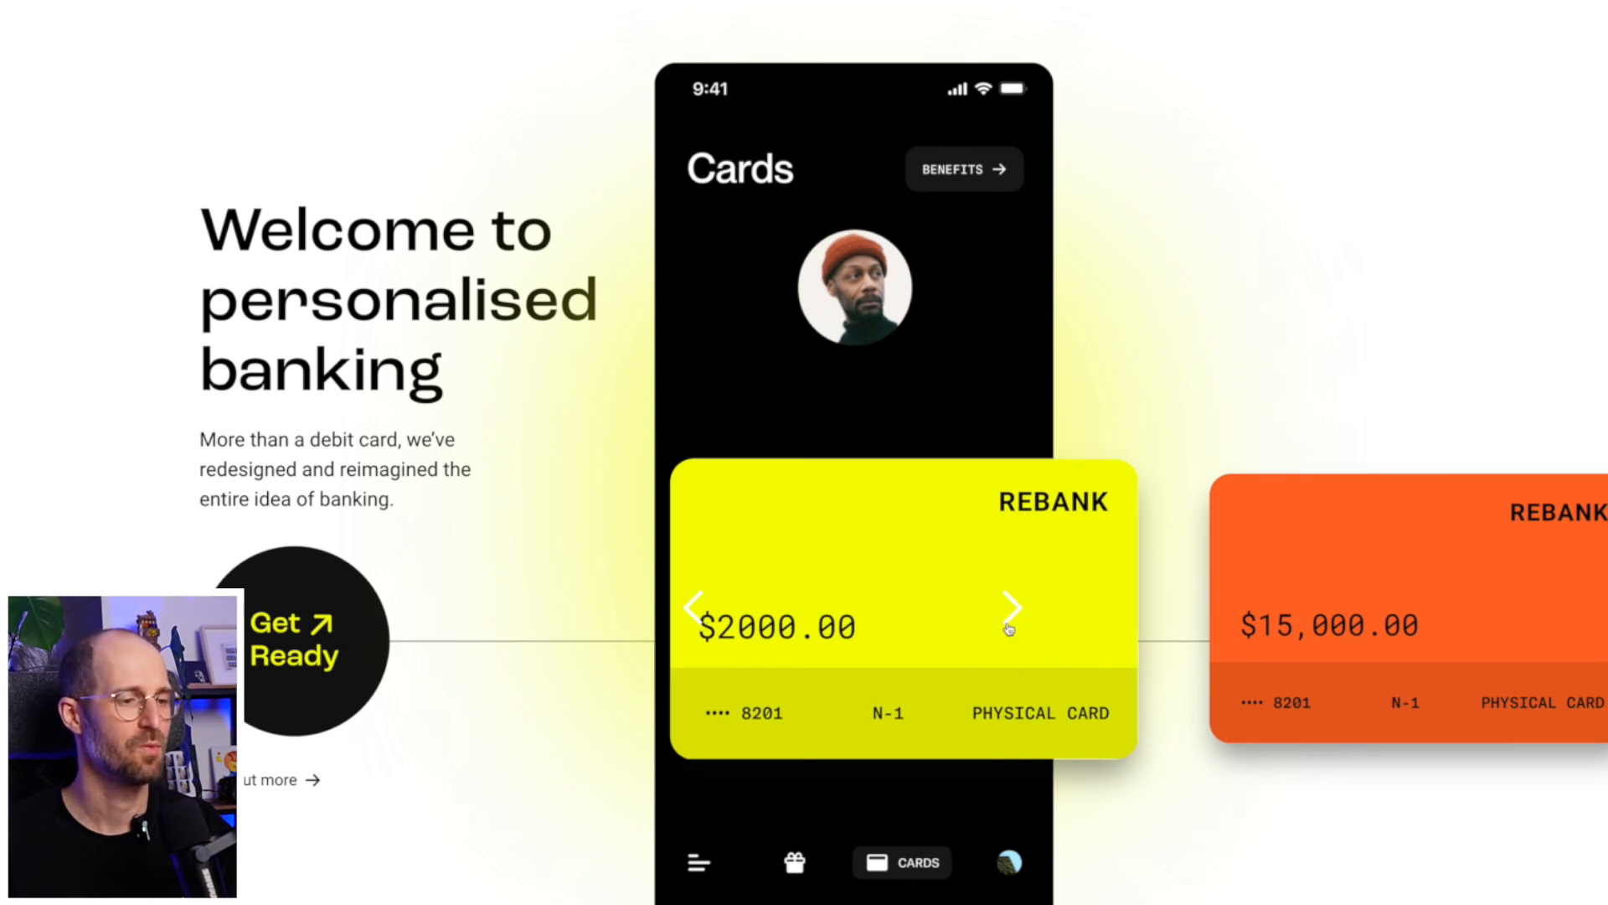
left_click(1010, 629)
left_click(1009, 628)
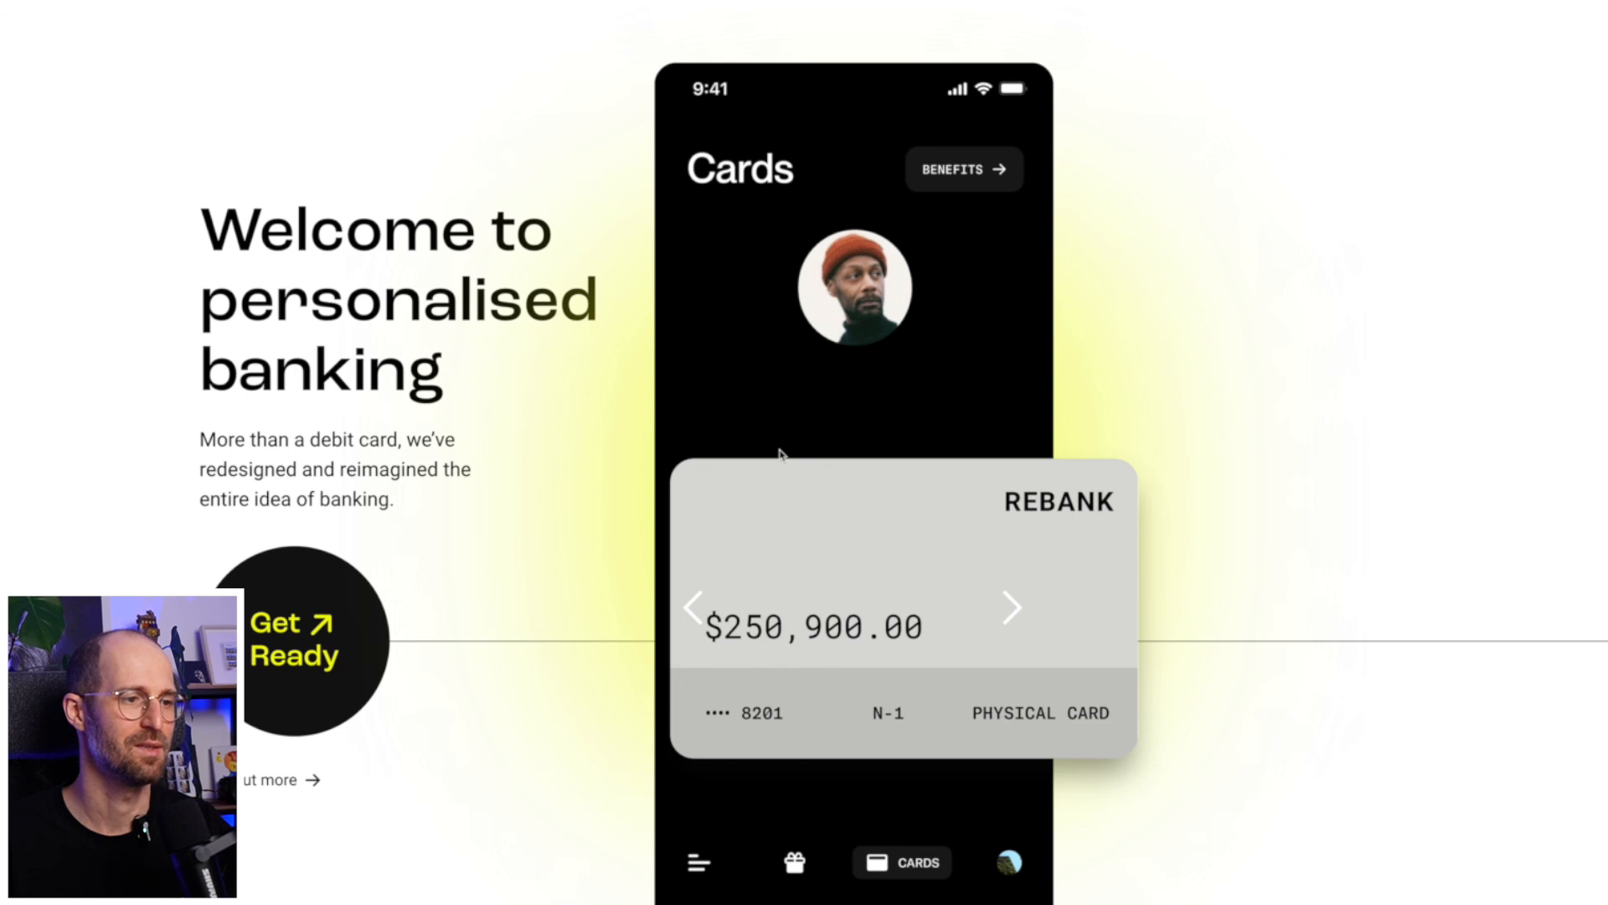
left_click(1011, 620)
left_click(1010, 620)
left_click(1010, 620)
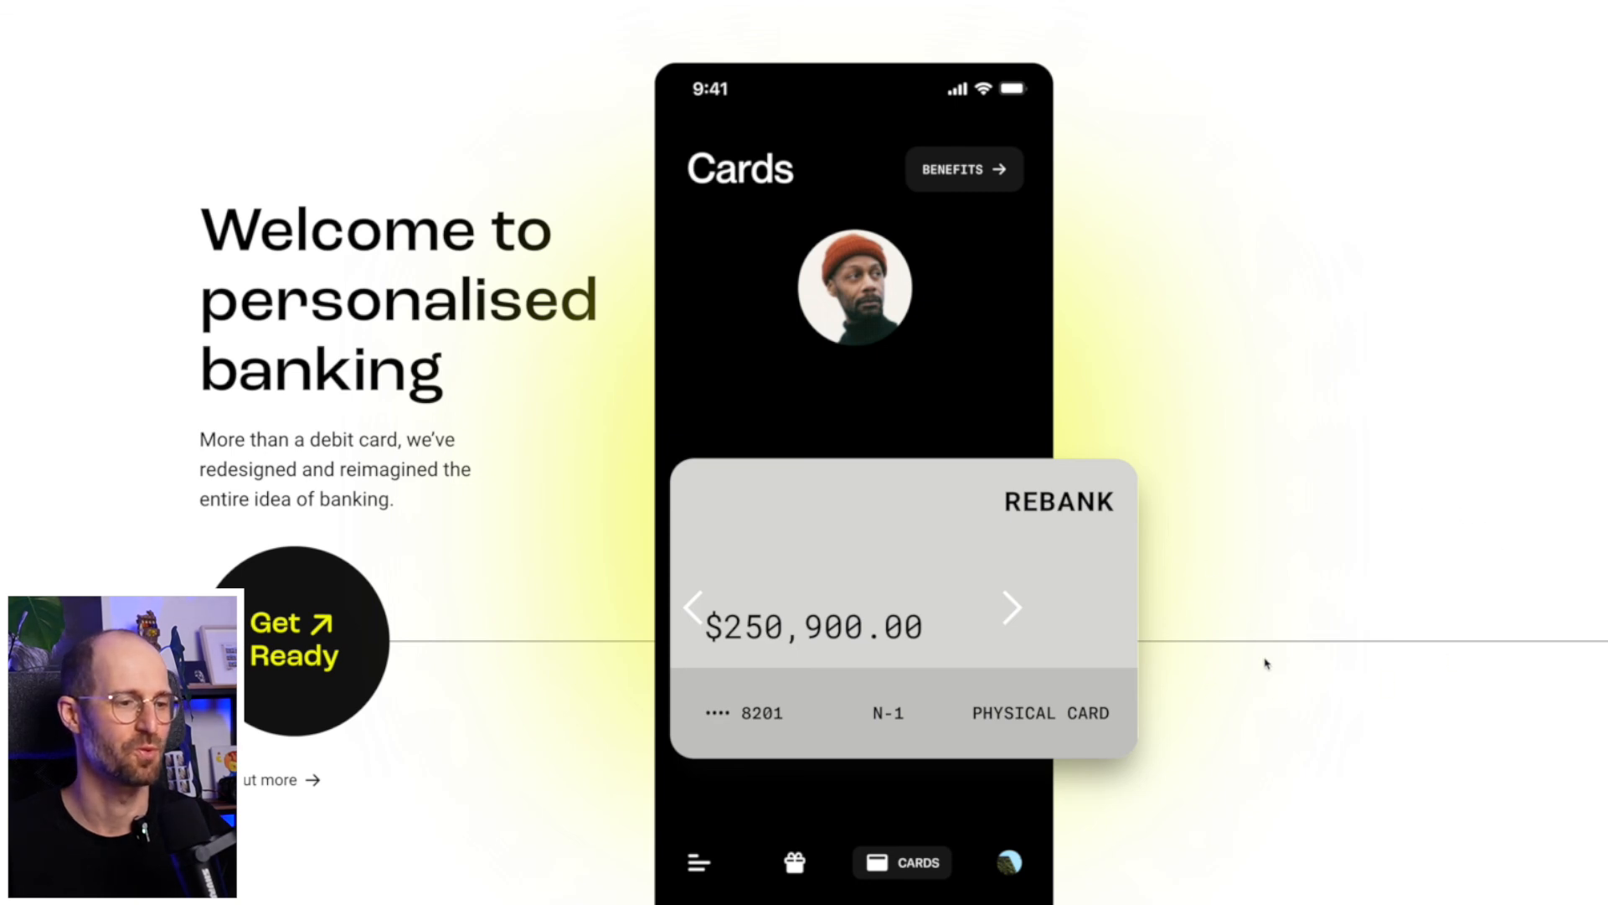
left_click(699, 600)
left_click(700, 601)
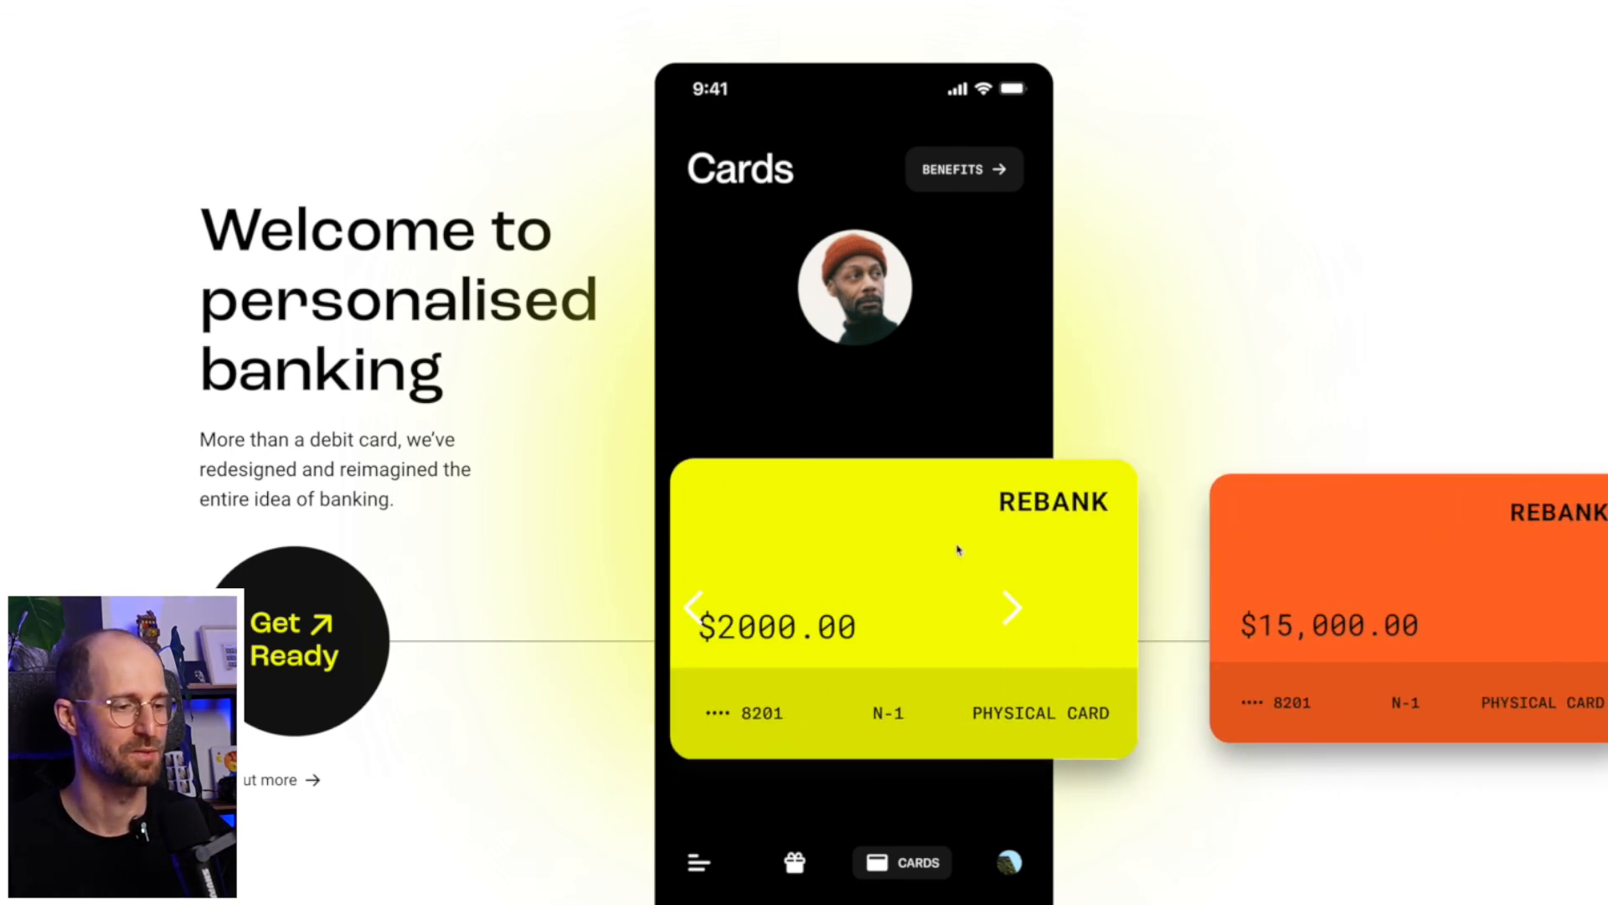
- Review the sections below the hero and the hero heading text in the page preview
scroll(957, 543, "down", 10)
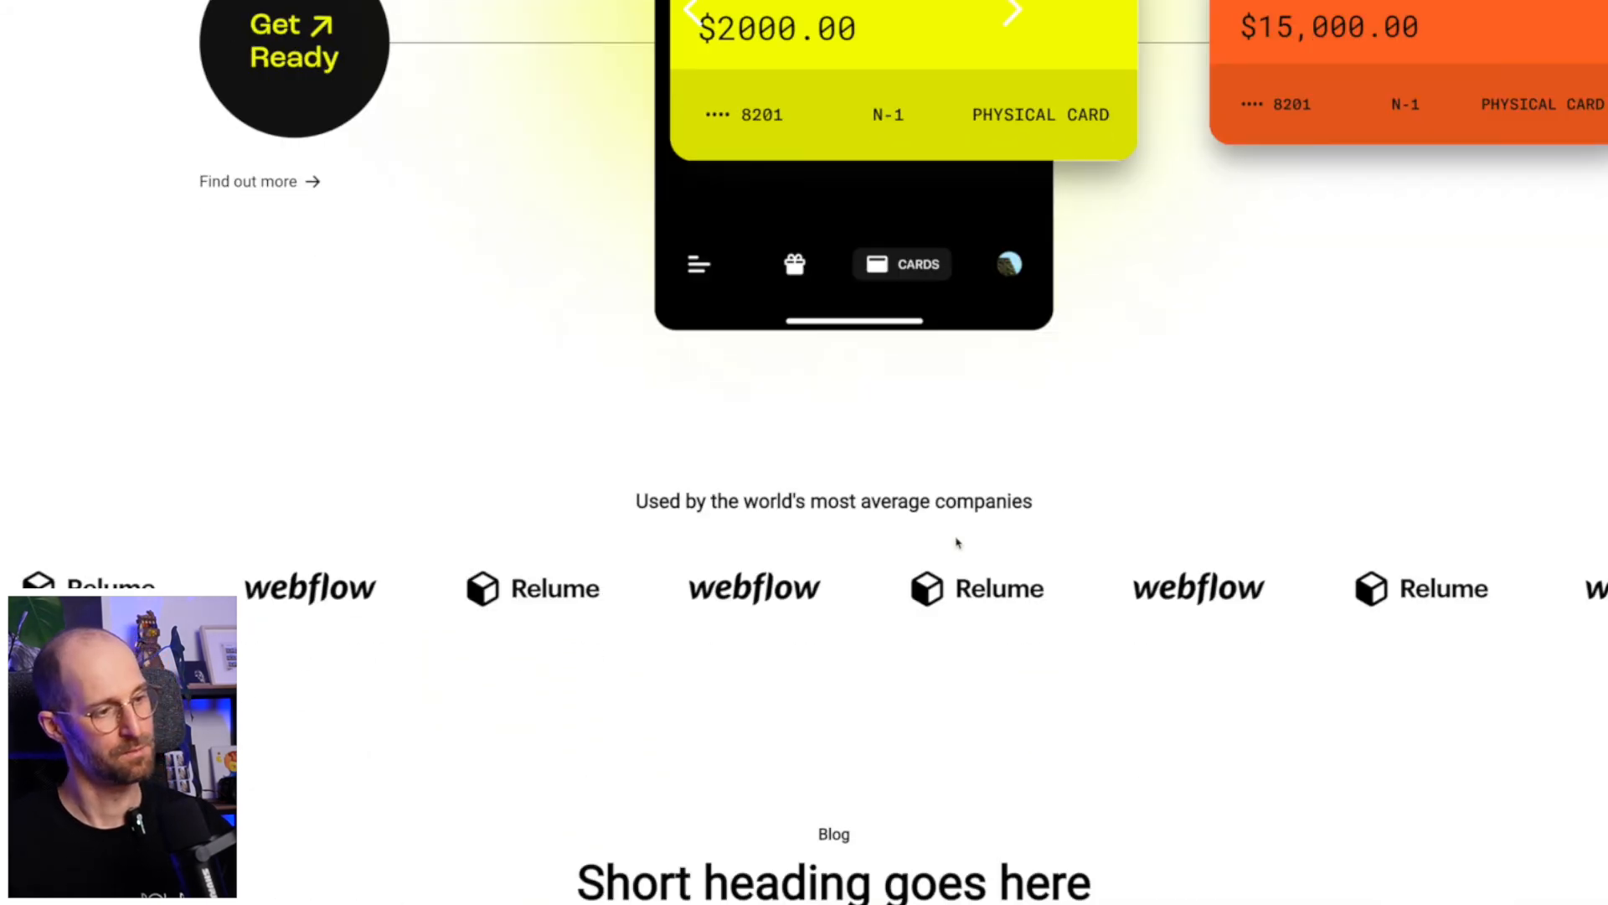
scroll(956, 536, "down", 10)
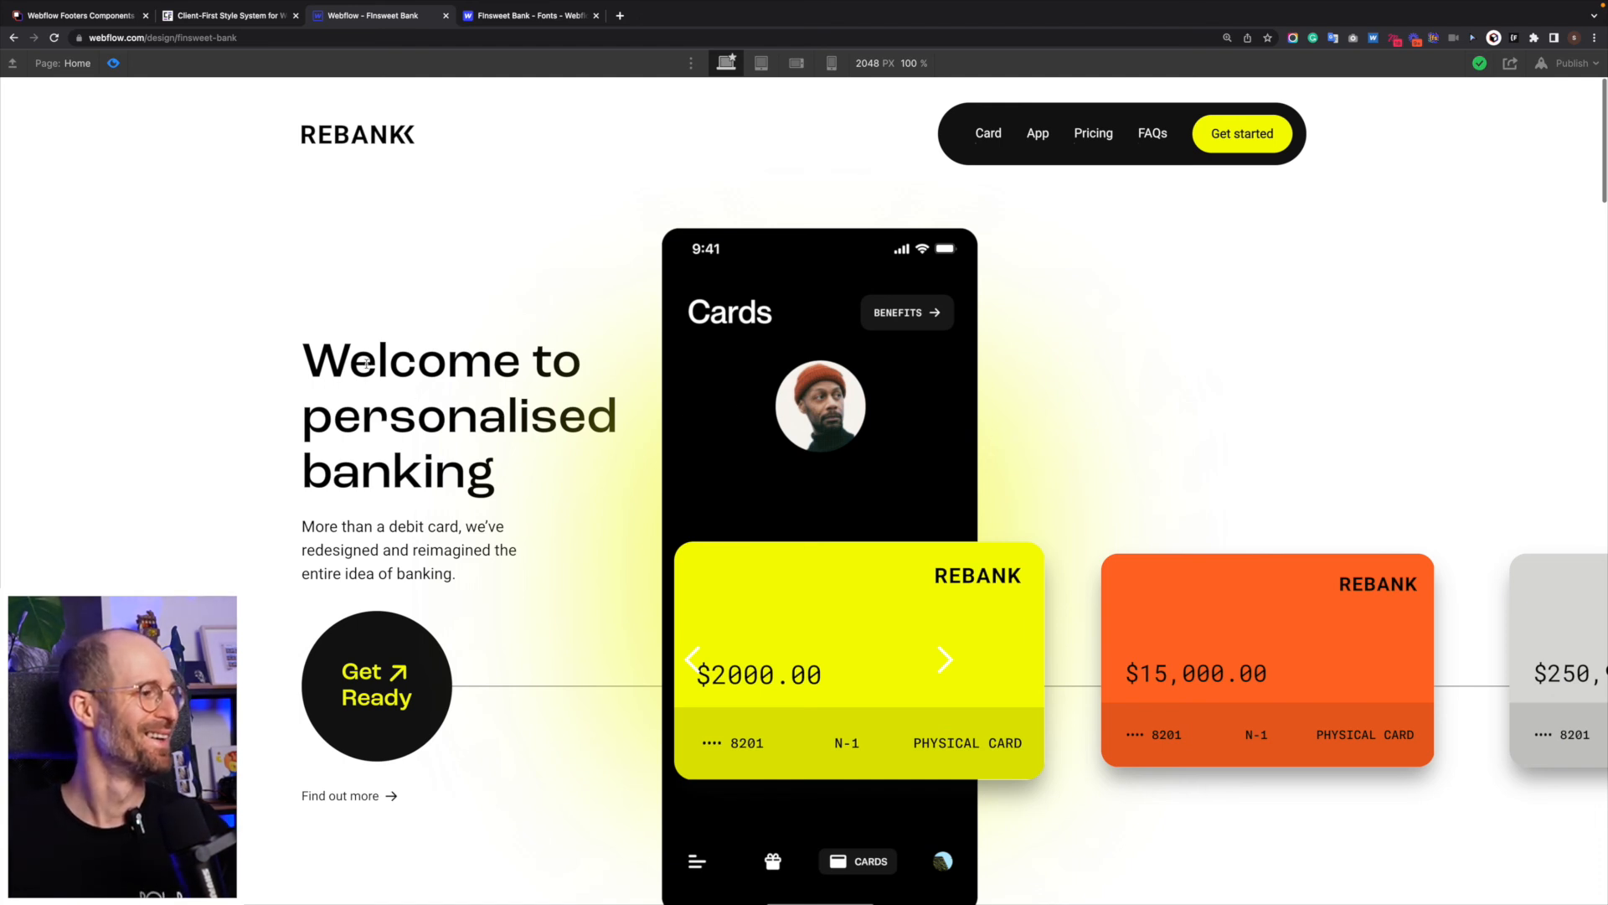
left_click_drag(366, 362, 503, 544)
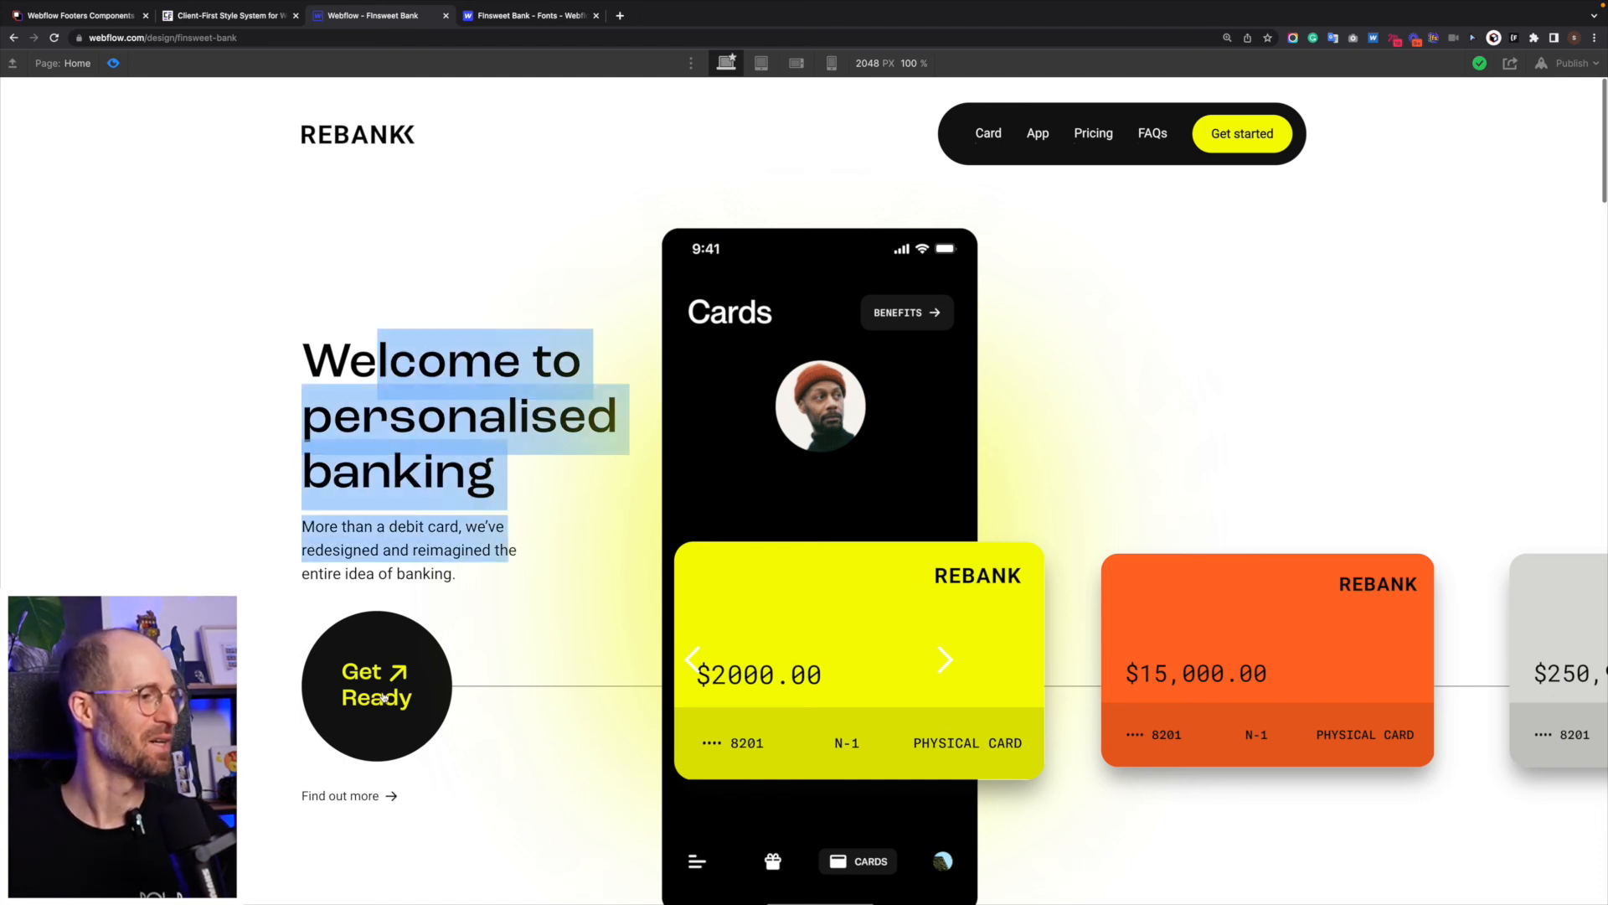